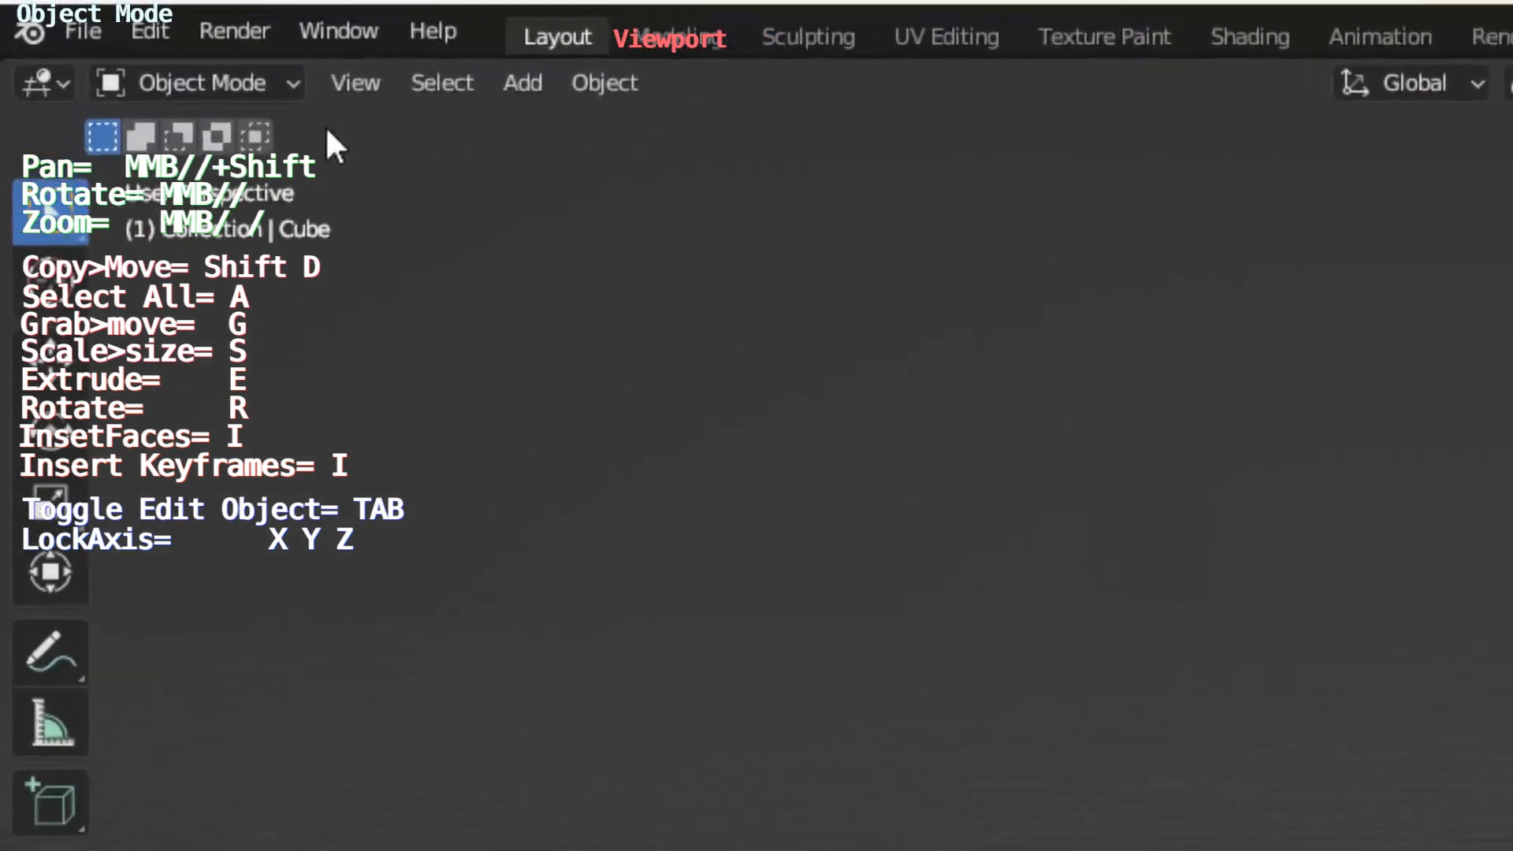
# Step: In face editing of the cube, raise its top face along Z by about five grid squares to form a tall column
pyautogui.press('Tab')
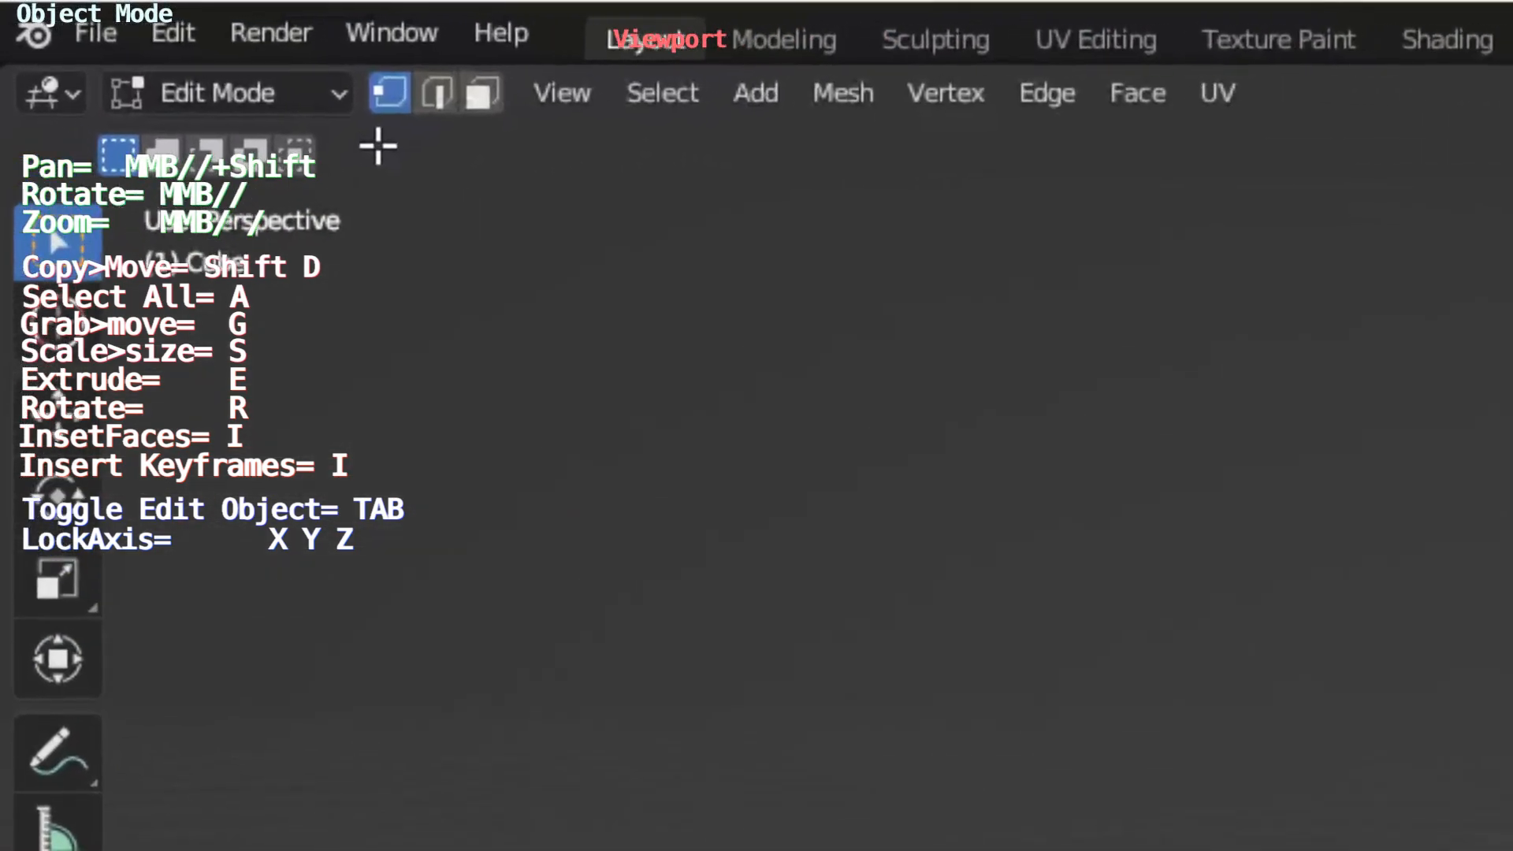
pyautogui.click(482, 90)
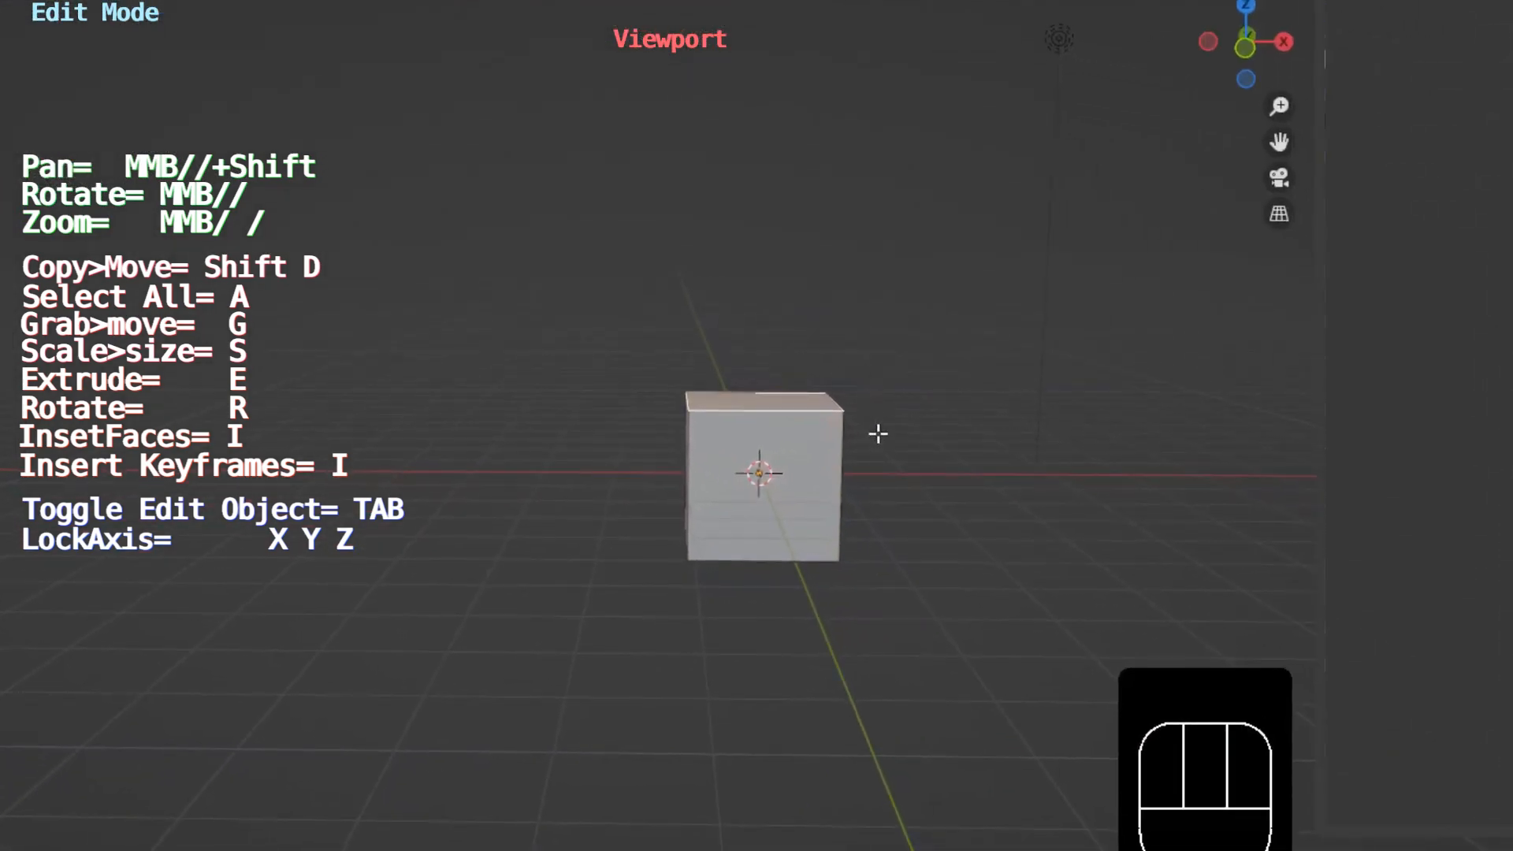
pyautogui.press('KP_1')
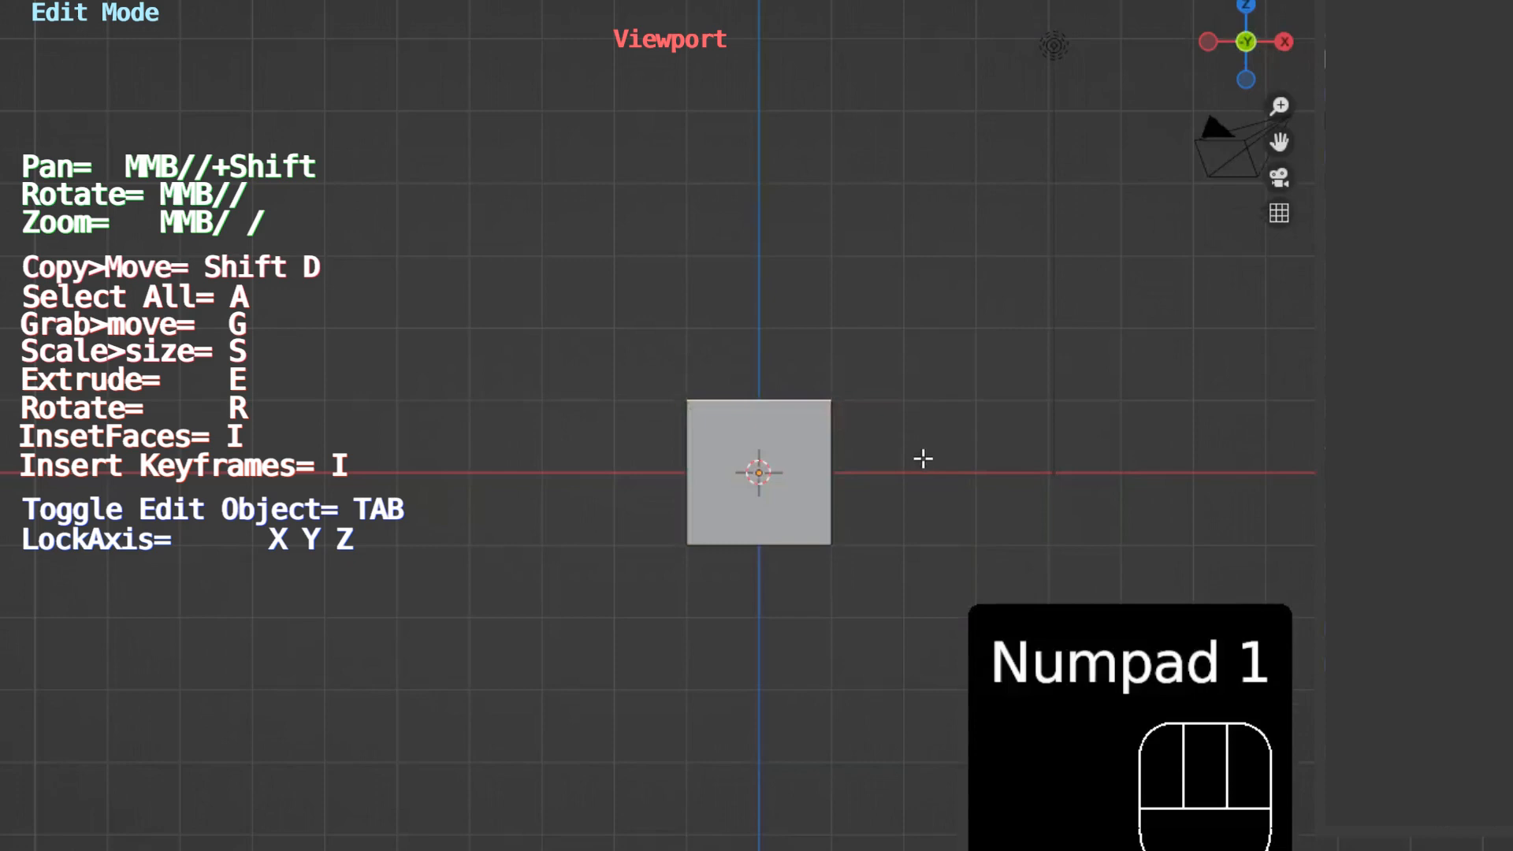
pyautogui.keyDown('shift'); pyautogui.moveTo(905, 365); pyautogui.dragTo(912, 512, button='middle'); pyautogui.keyUp('shift')
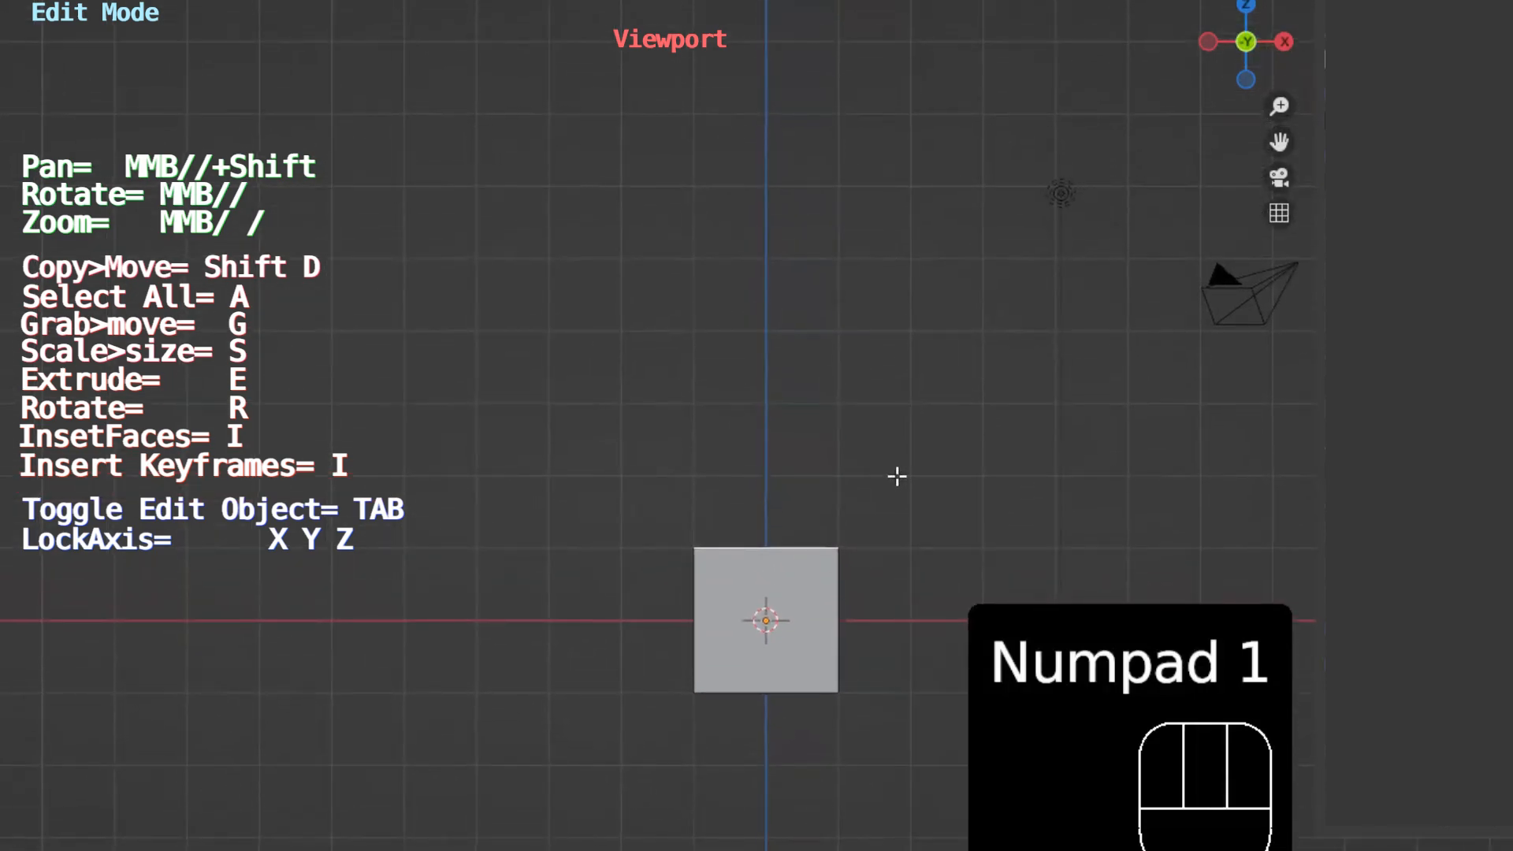
pyautogui.press('g')
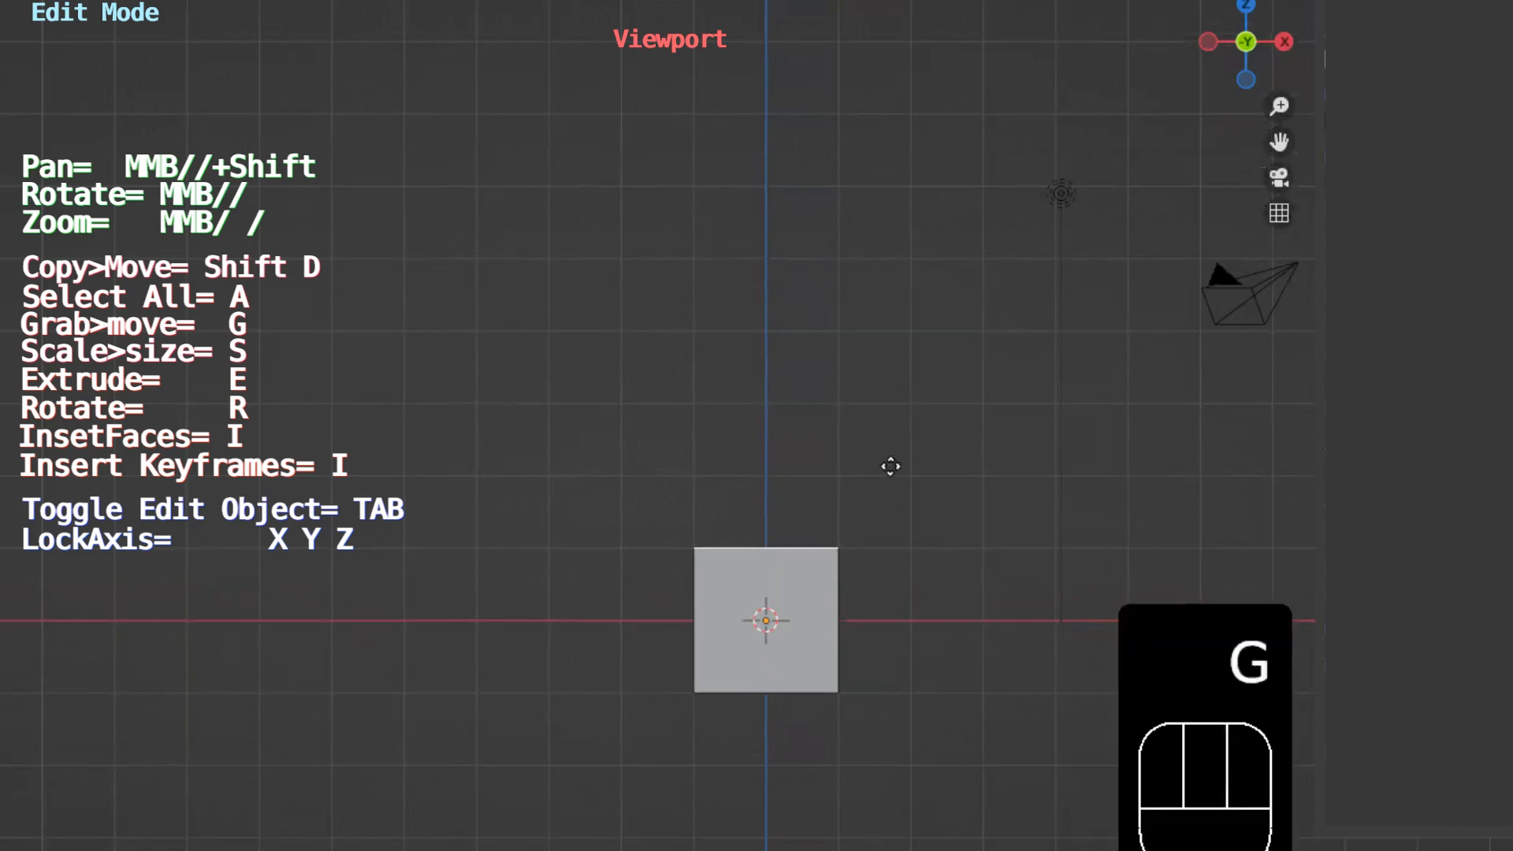
pyautogui.press('z')
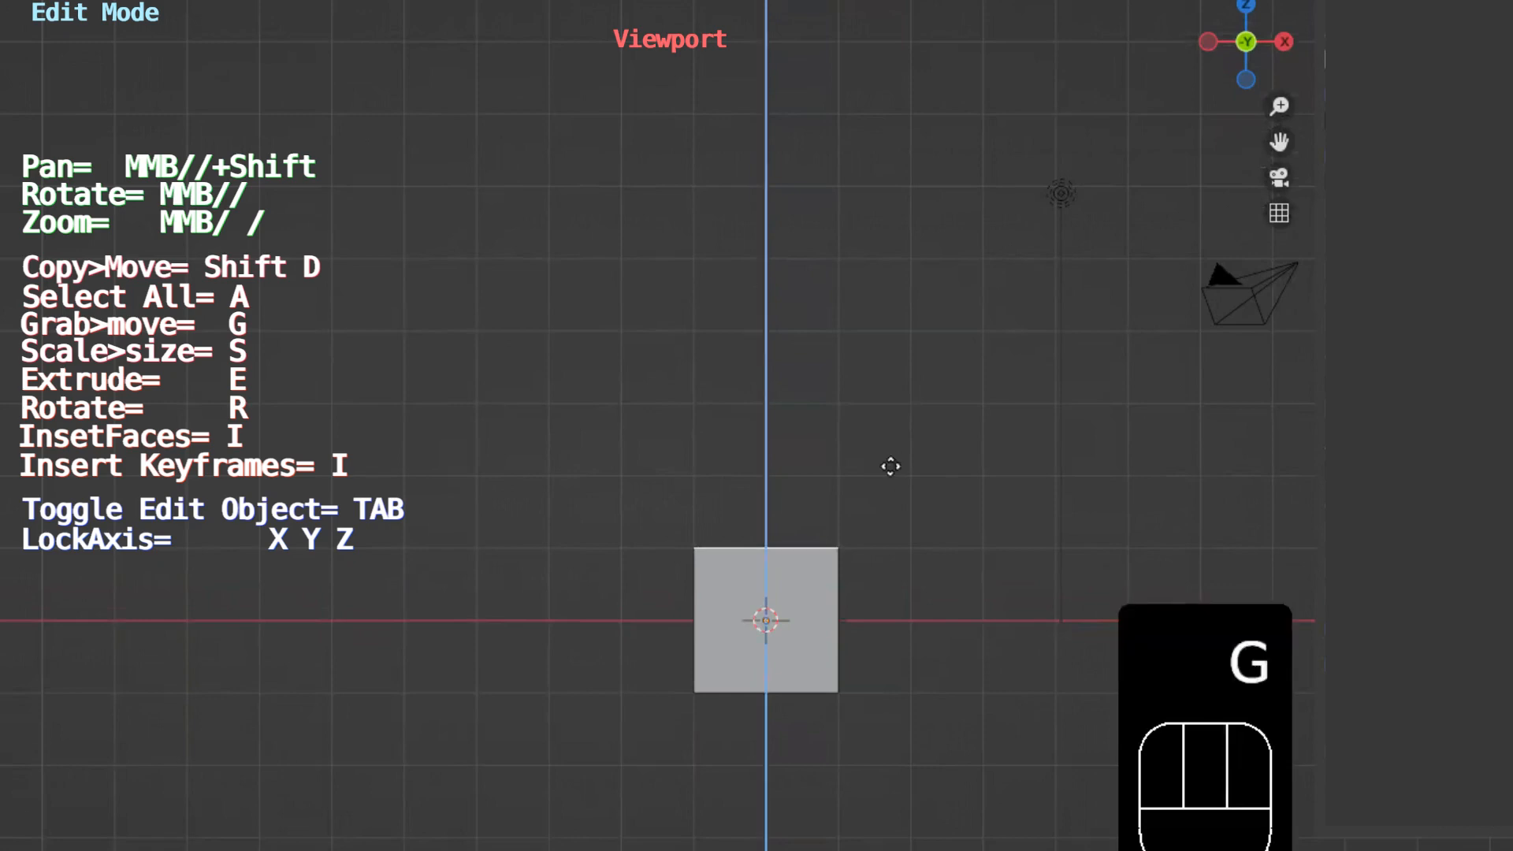
pyautogui.press('z')
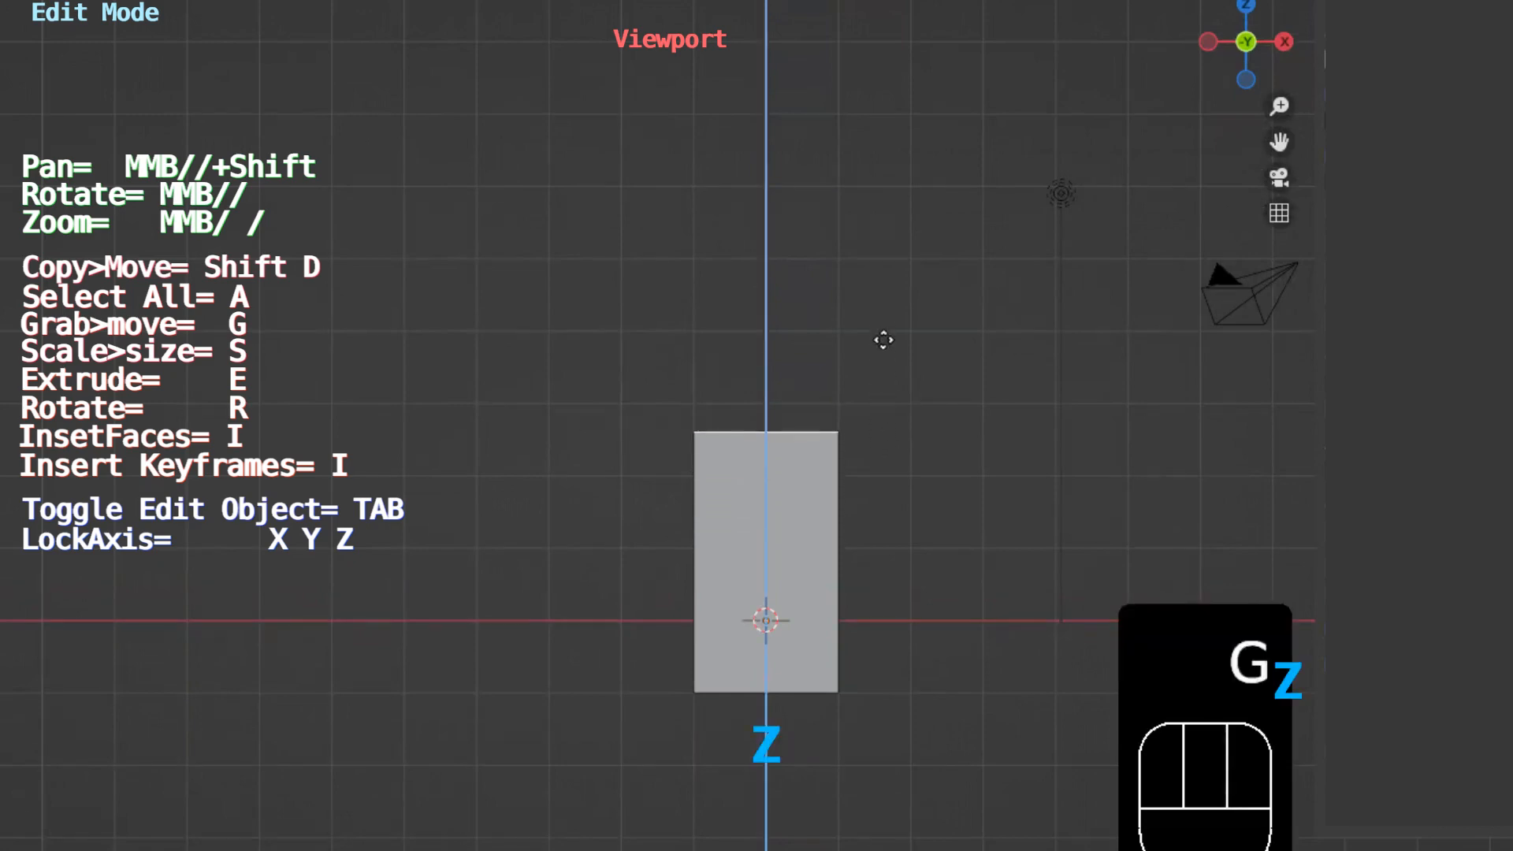
pyautogui.click(882, 100)
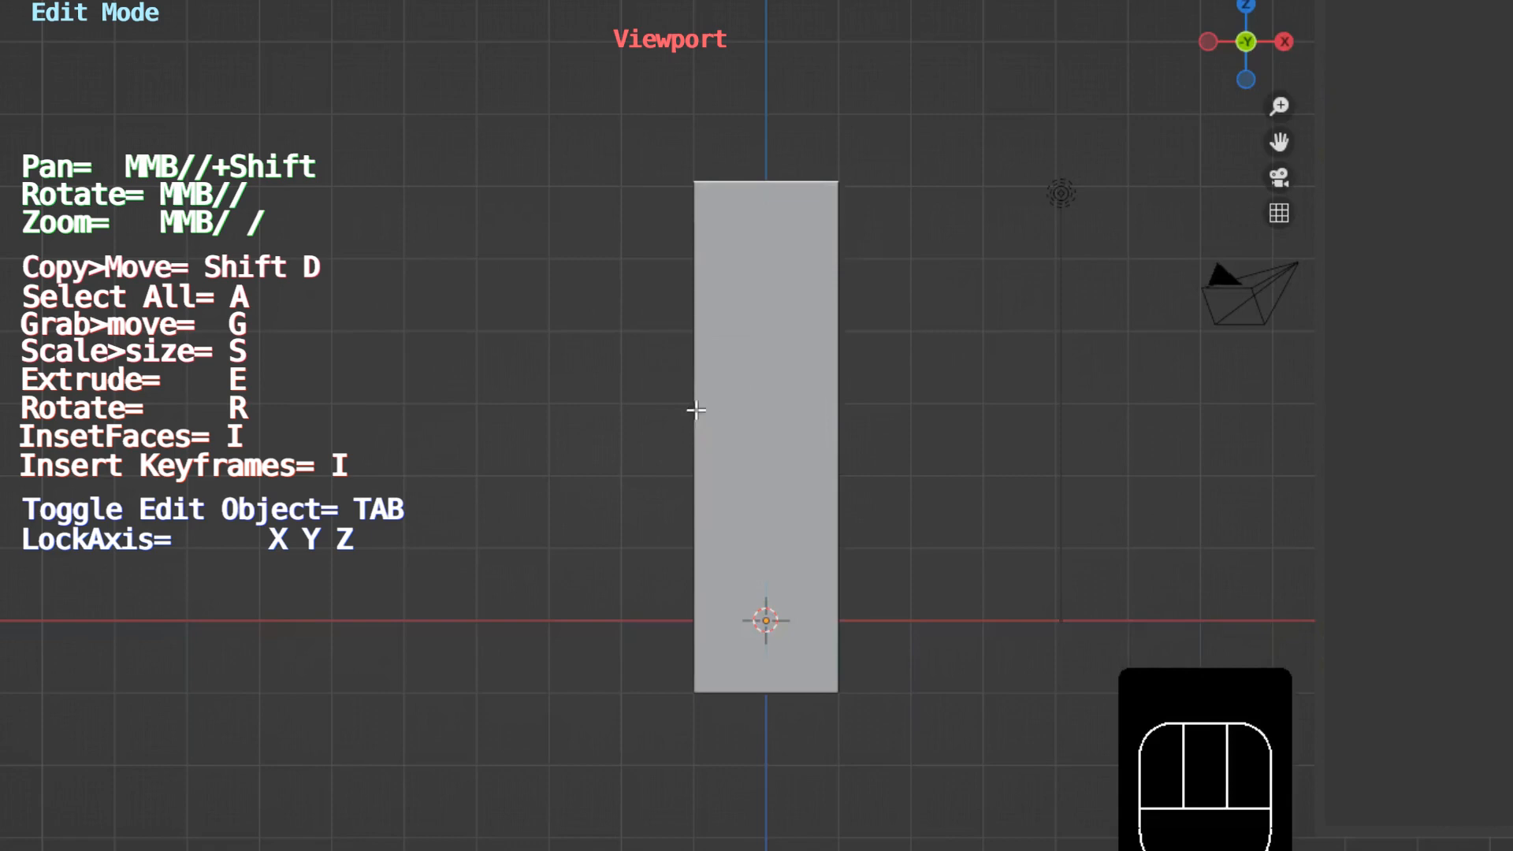
# Step: Add 15 evenly spaced horizontal loop cuts around the column
pyautogui.press('ctrl')
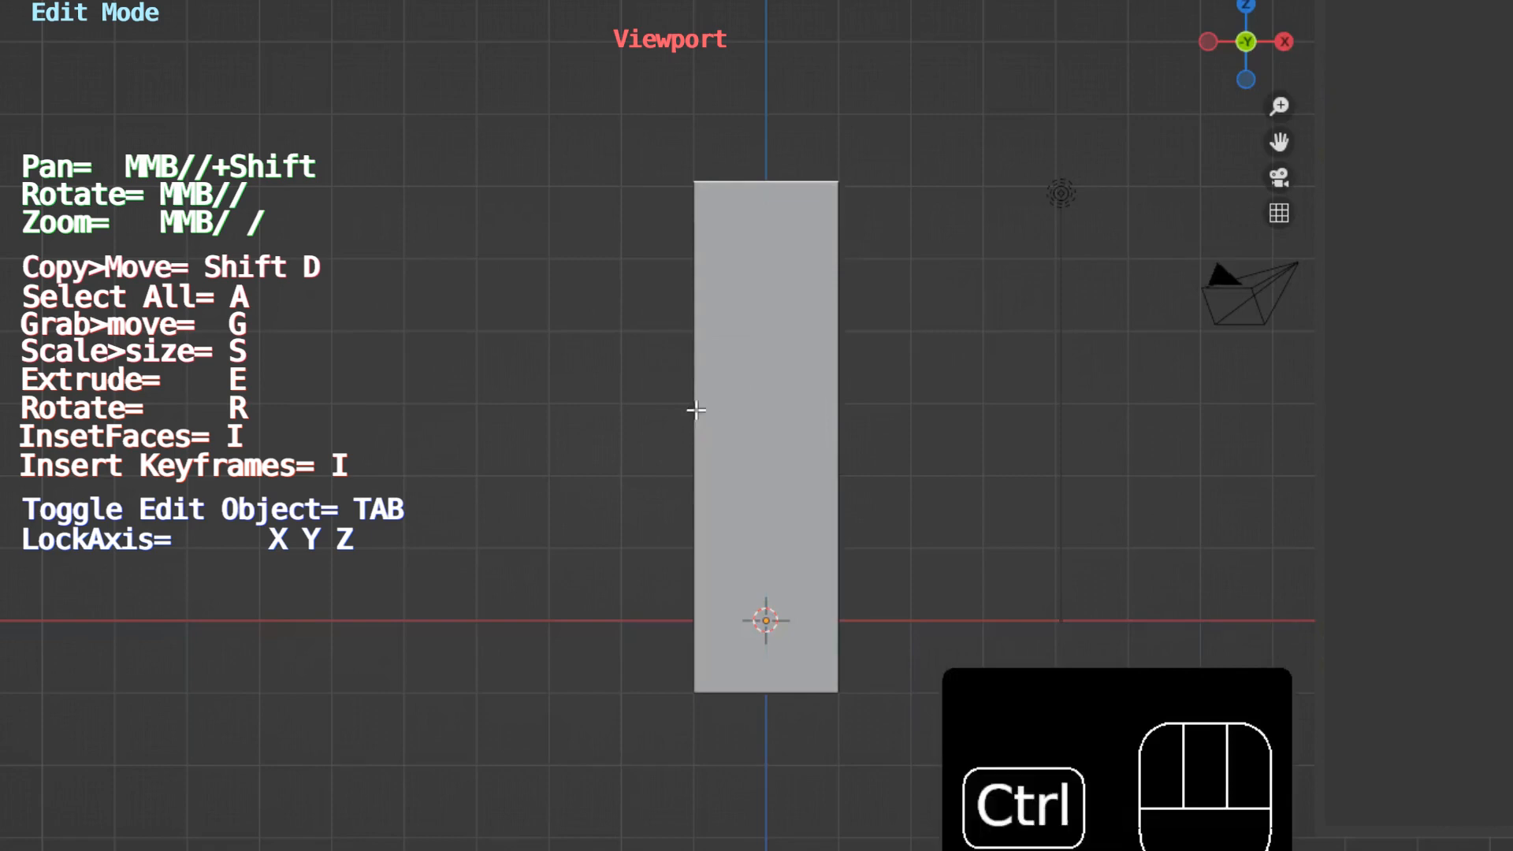
pyautogui.hotkey('ctrl', 'r')
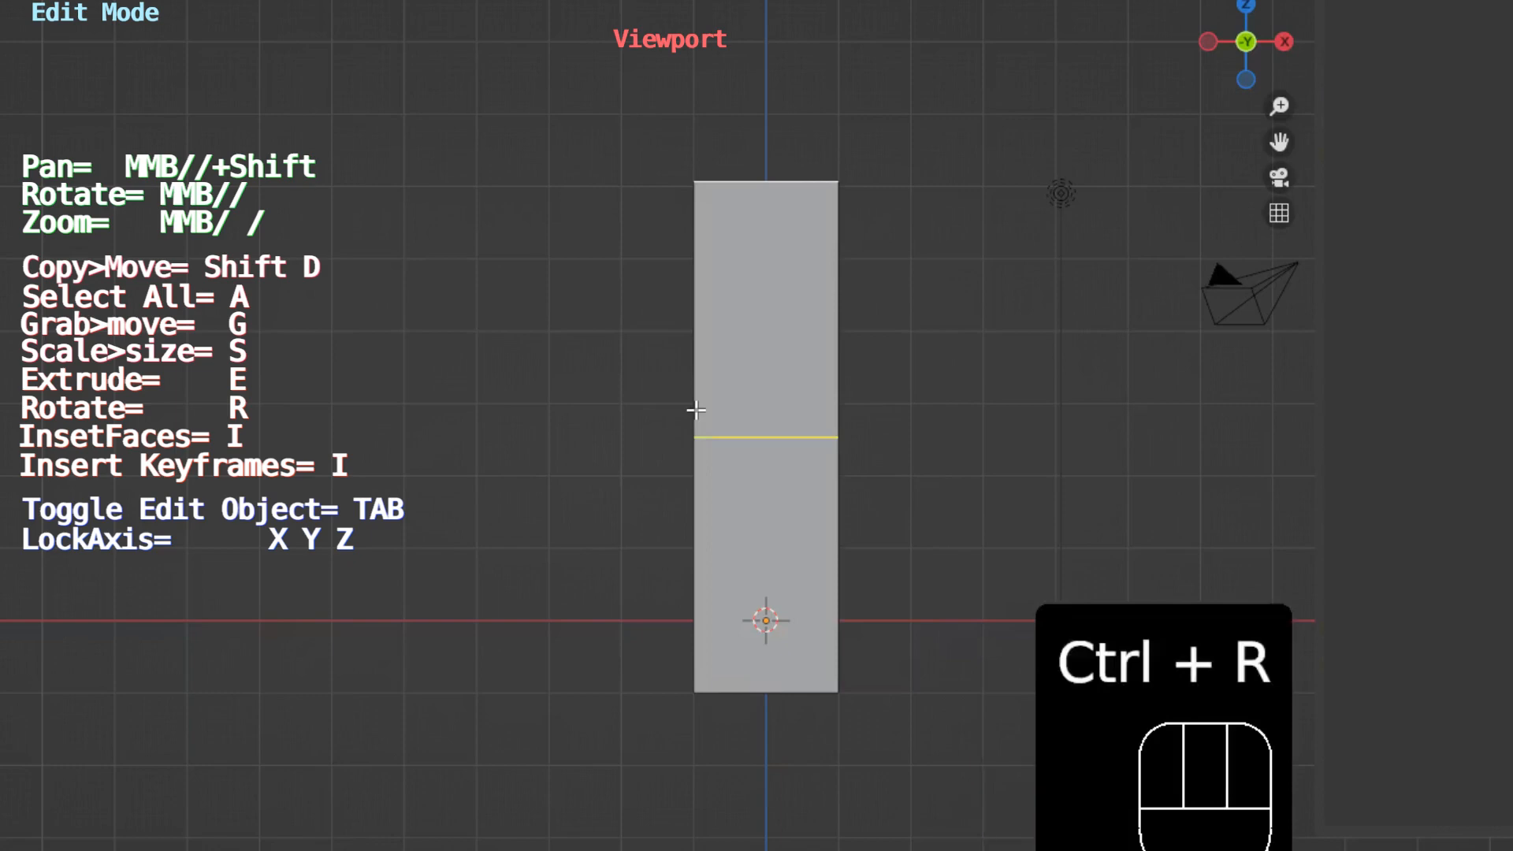
pyautogui.click(696, 409)
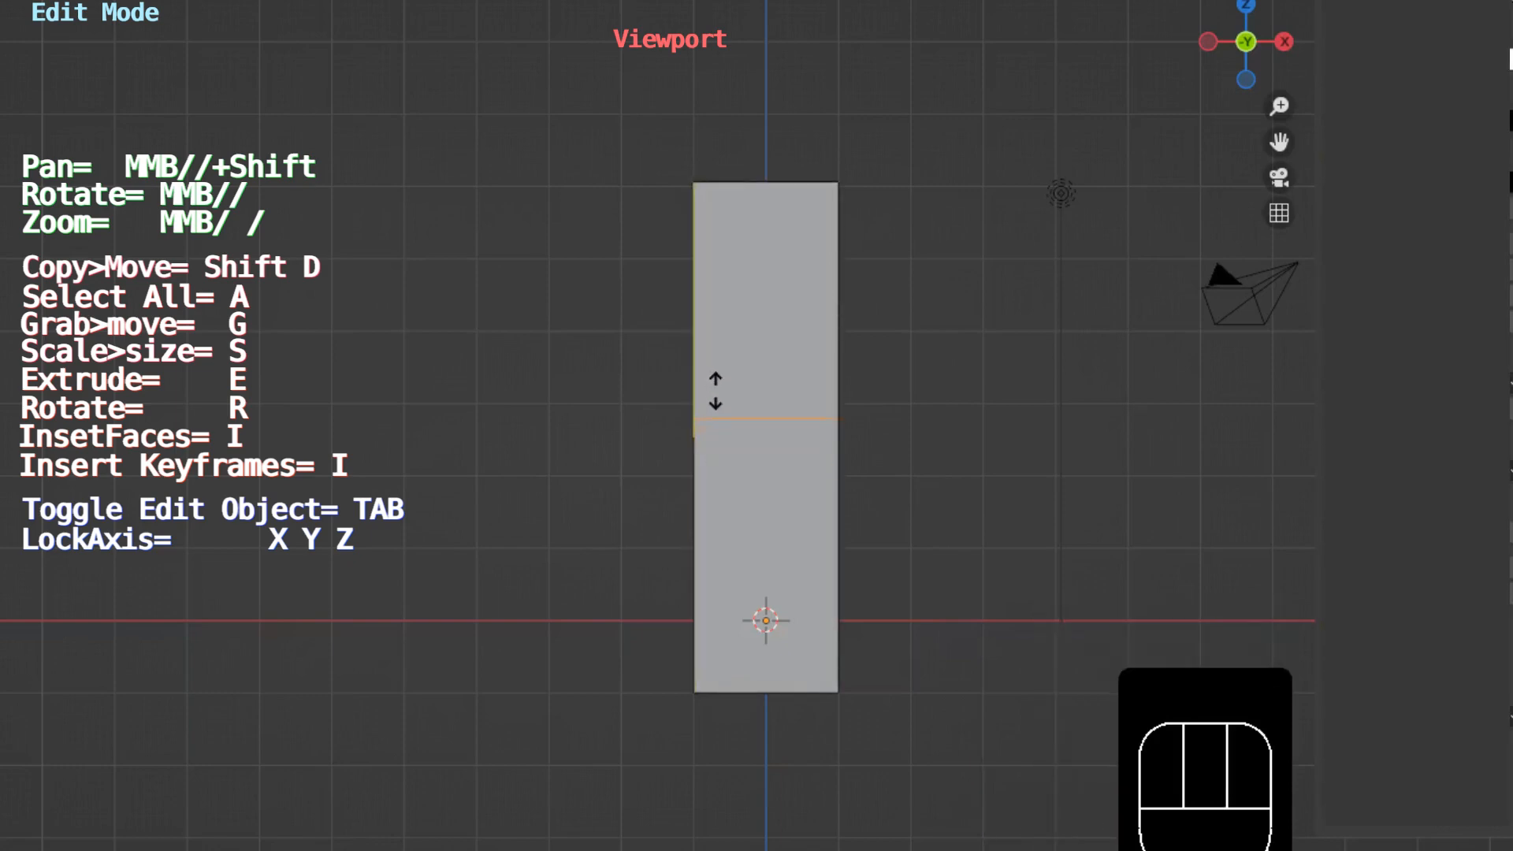
pyautogui.rightClick(715, 390)
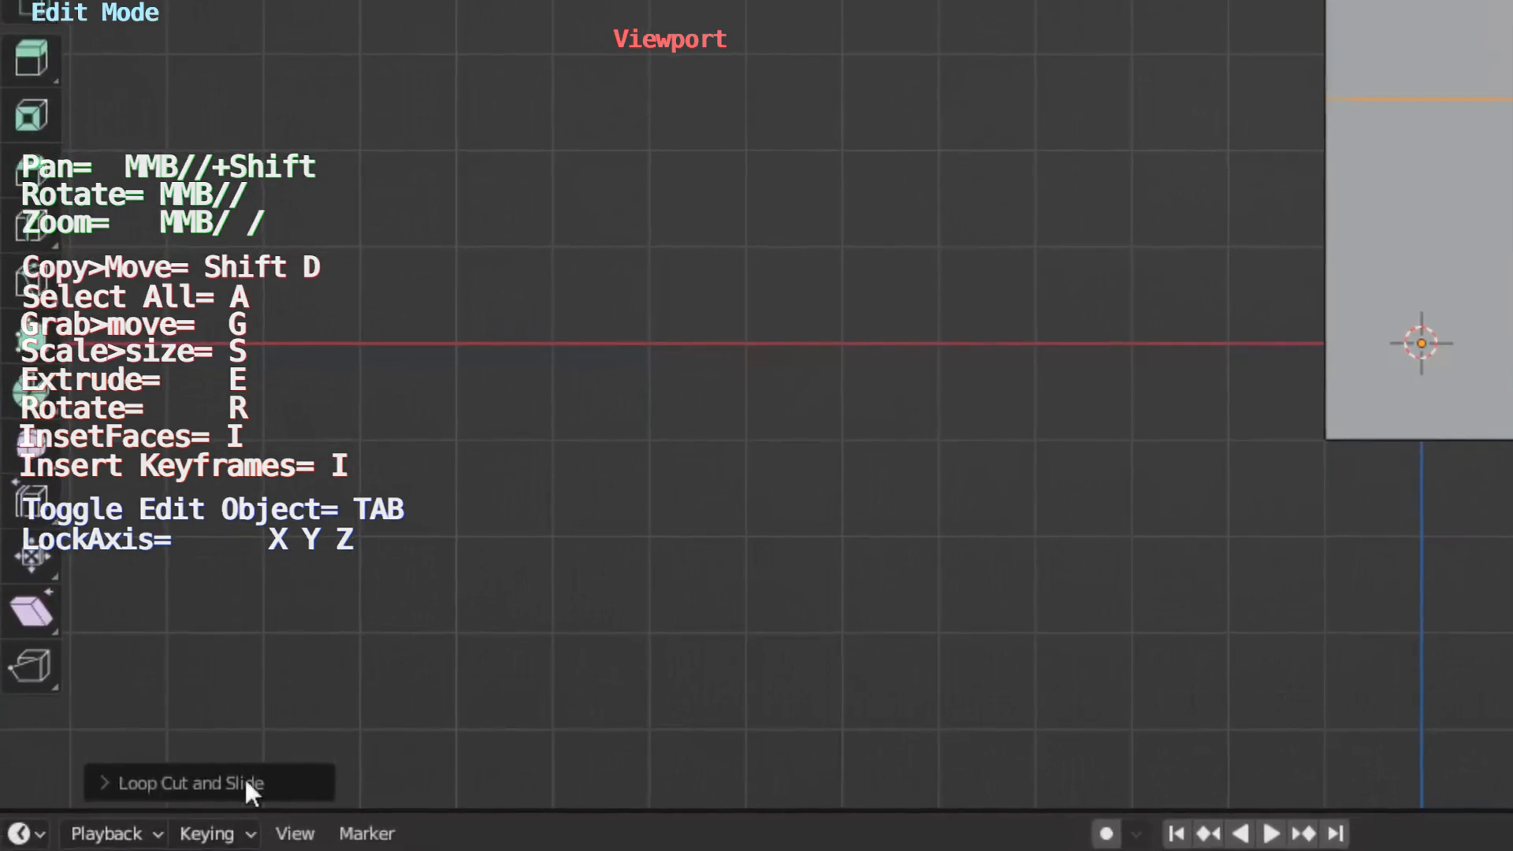
pyautogui.click(202, 782)
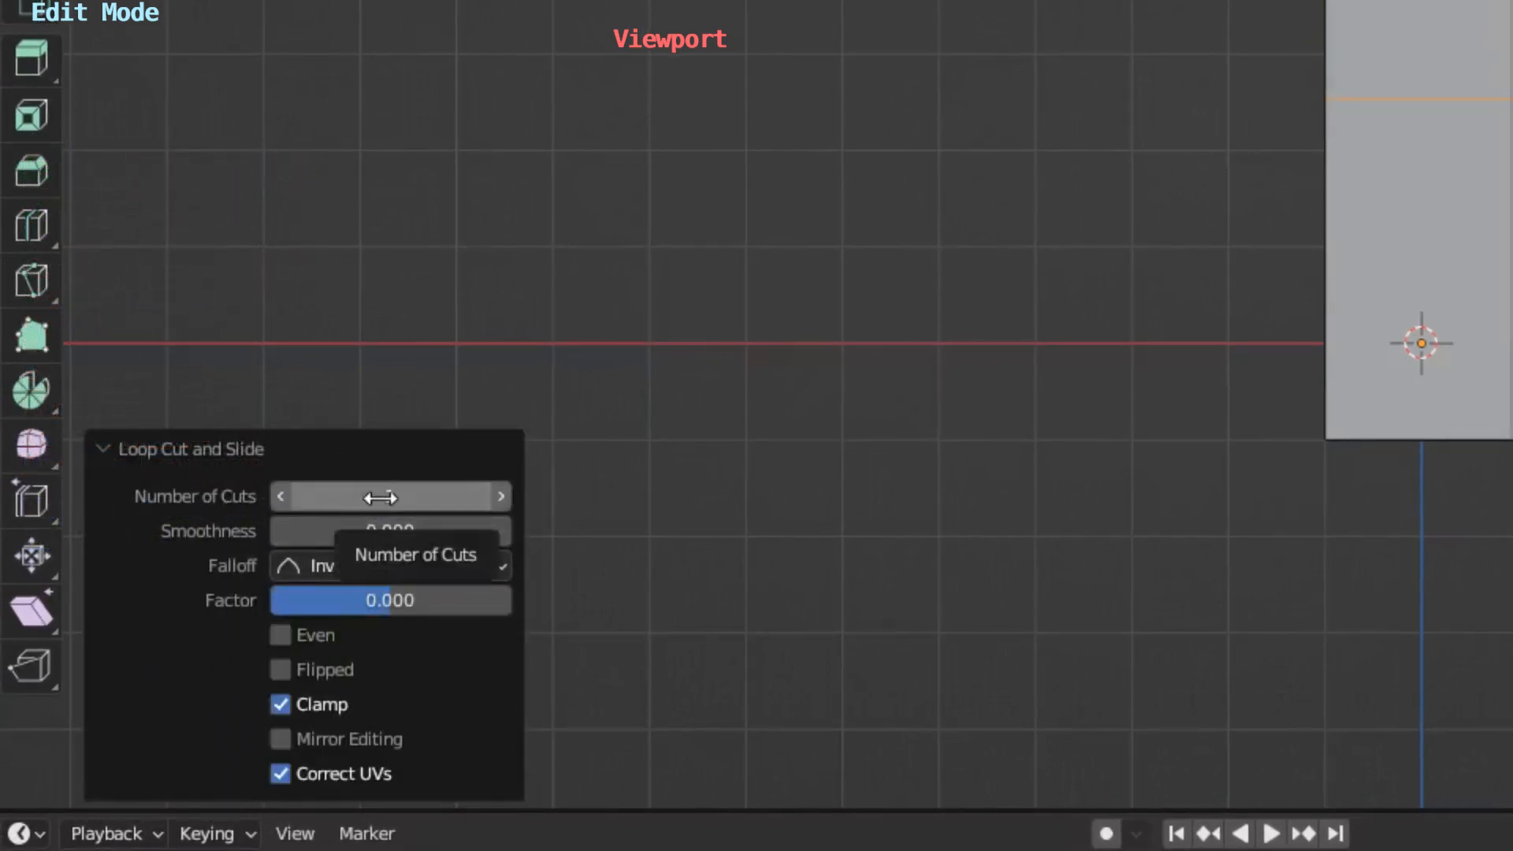
pyautogui.moveTo(350, 496); pyautogui.dragTo(544, 496)
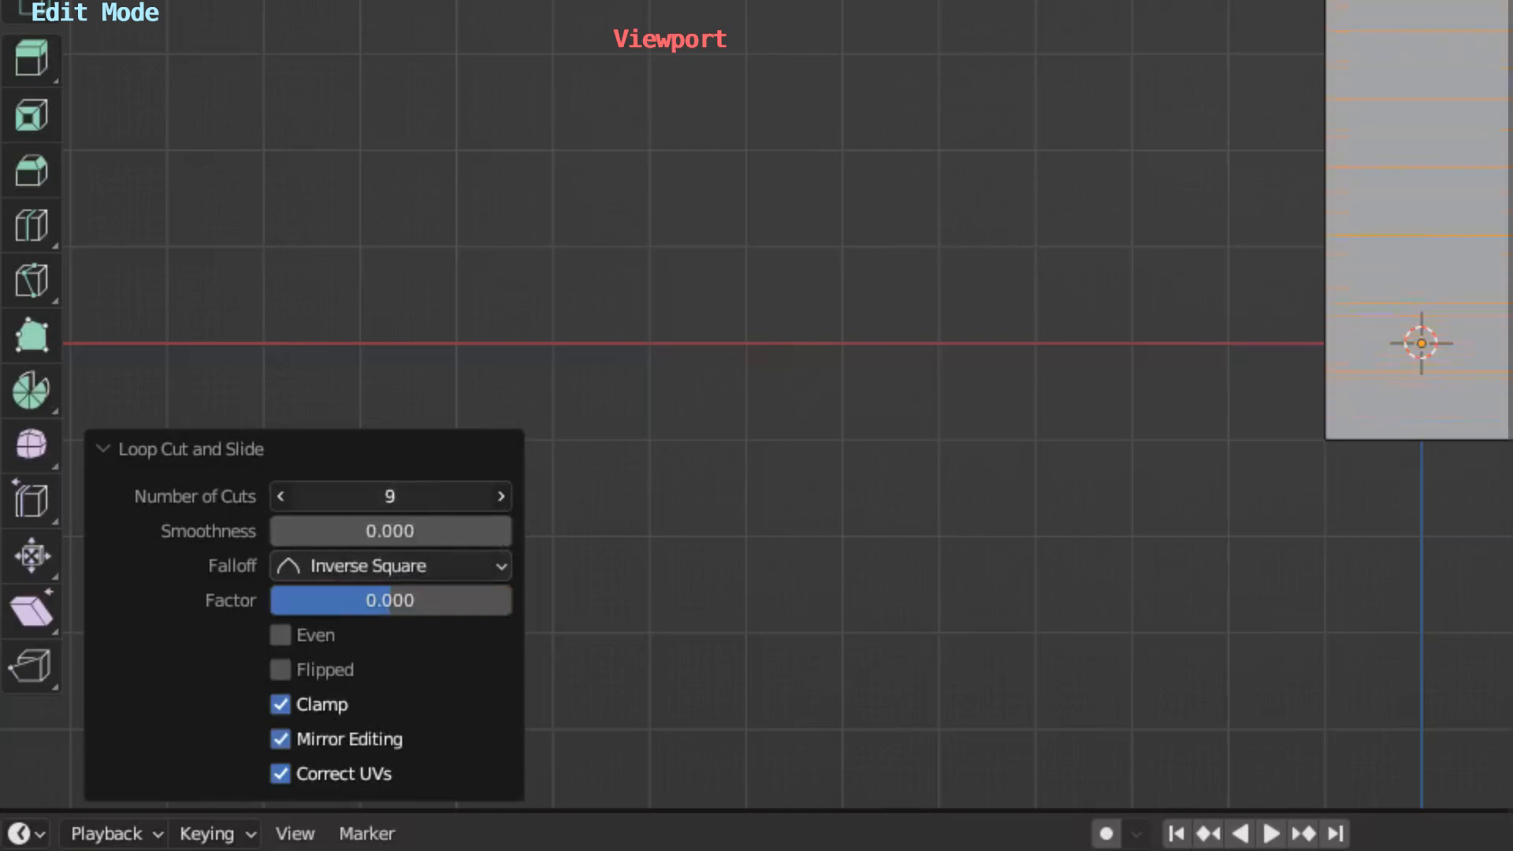
pyautogui.moveTo(390, 496); pyautogui.dragTo(382, 496)
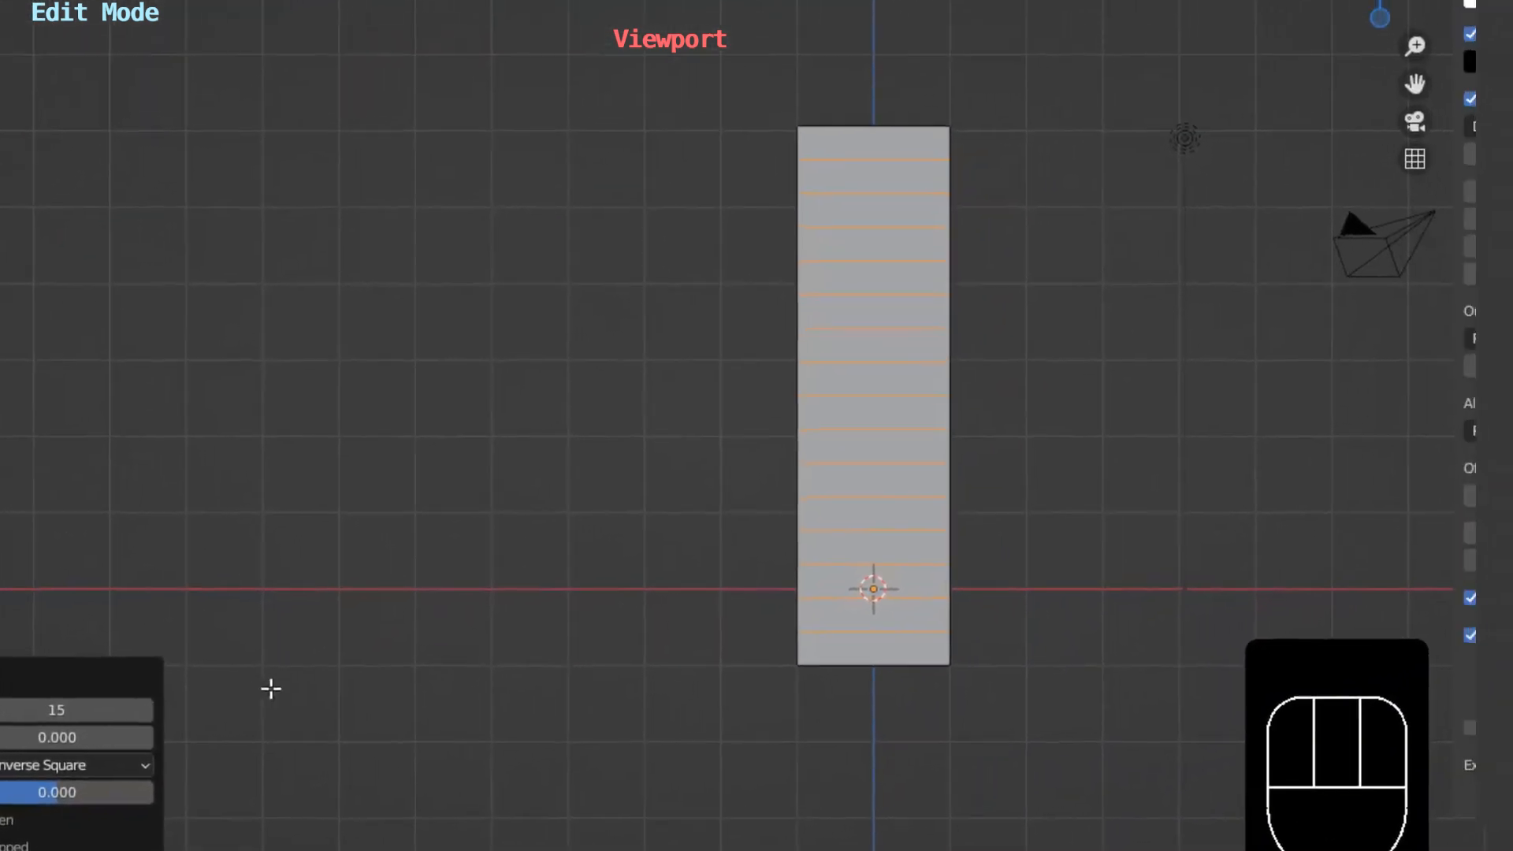
pyautogui.click(541, 676)
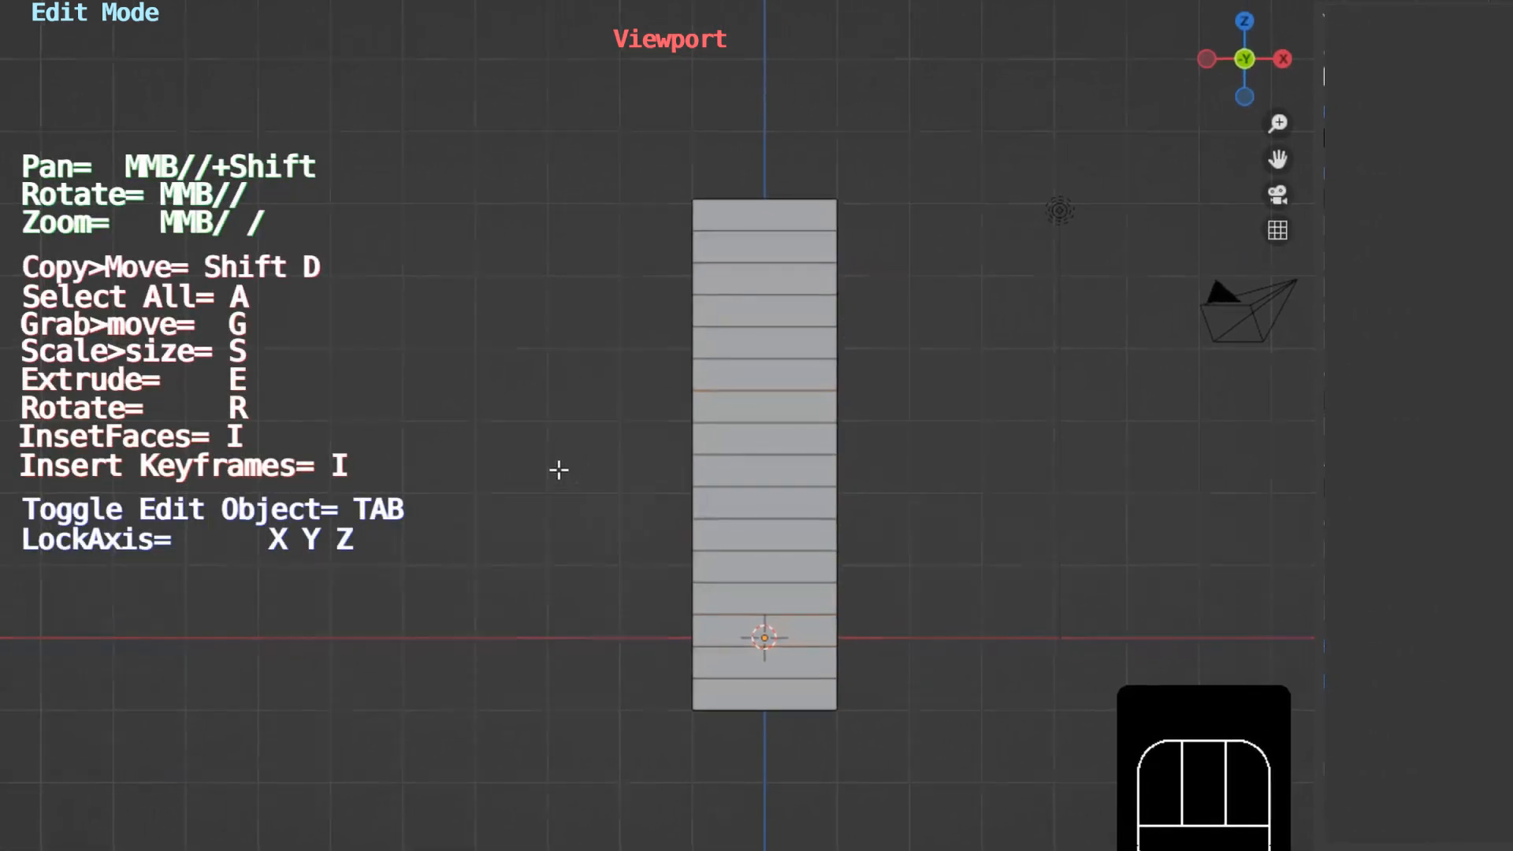
# Step: Move the column's entire mesh up along Z by about 1.01 m so its base sits at the world origin
pyautogui.moveTo(559, 470); pyautogui.dragTo(460, 459, button='middle')
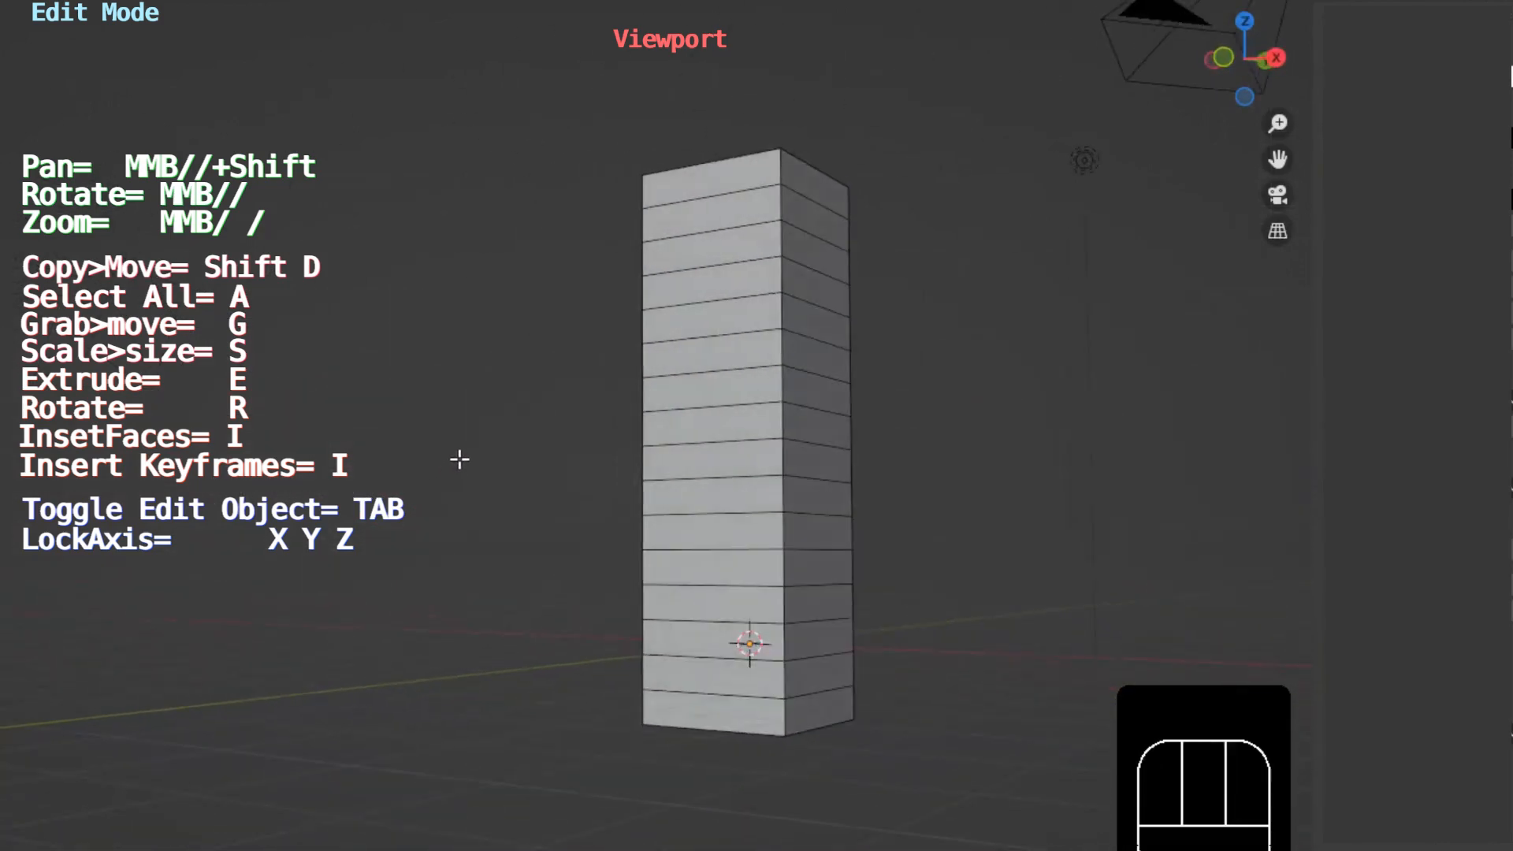
pyautogui.press('KP_1')
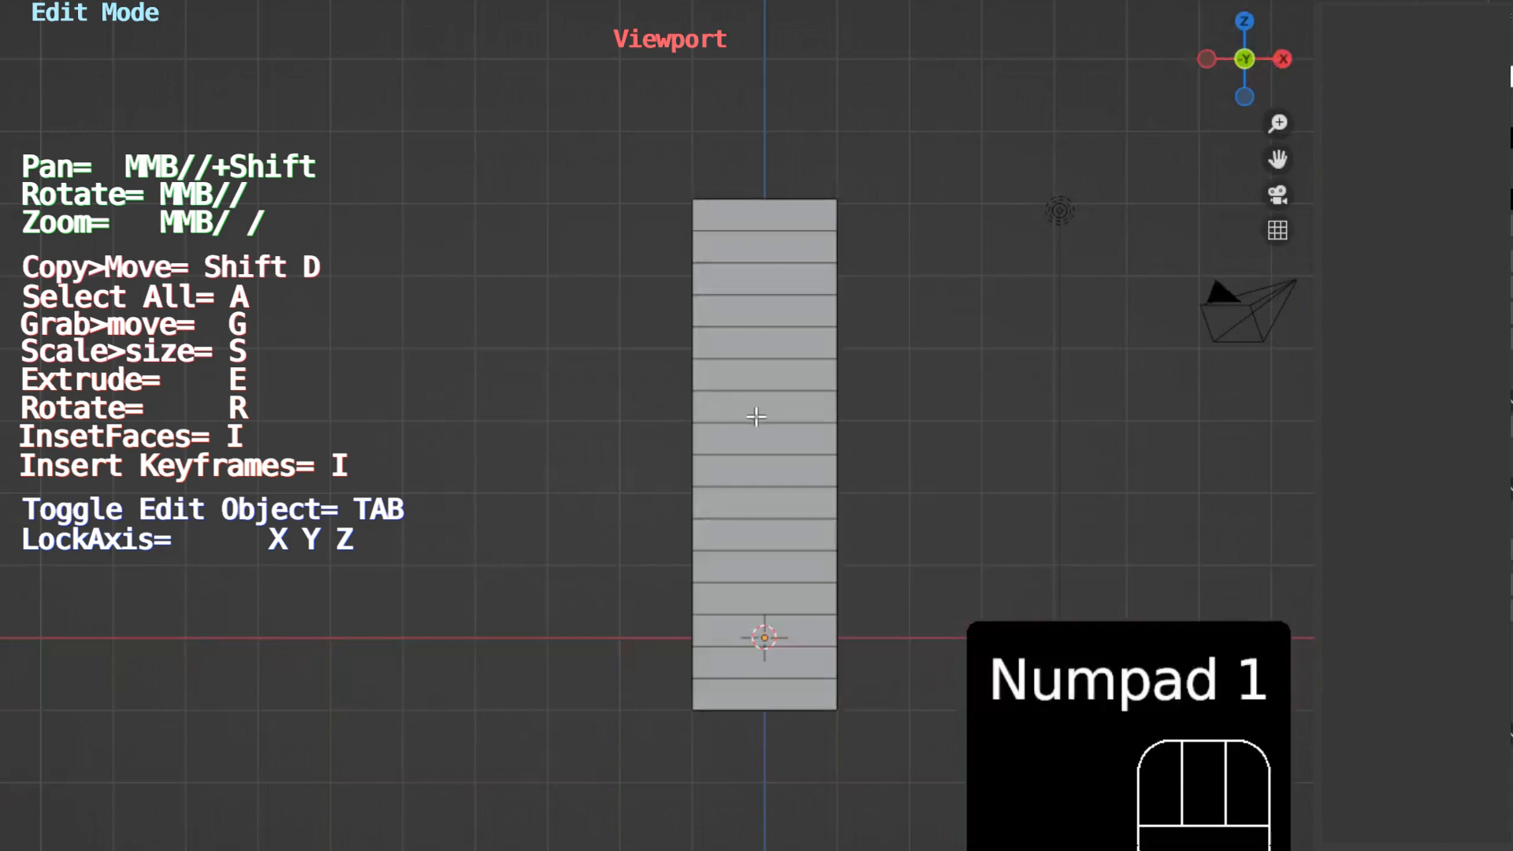
pyautogui.press('a')
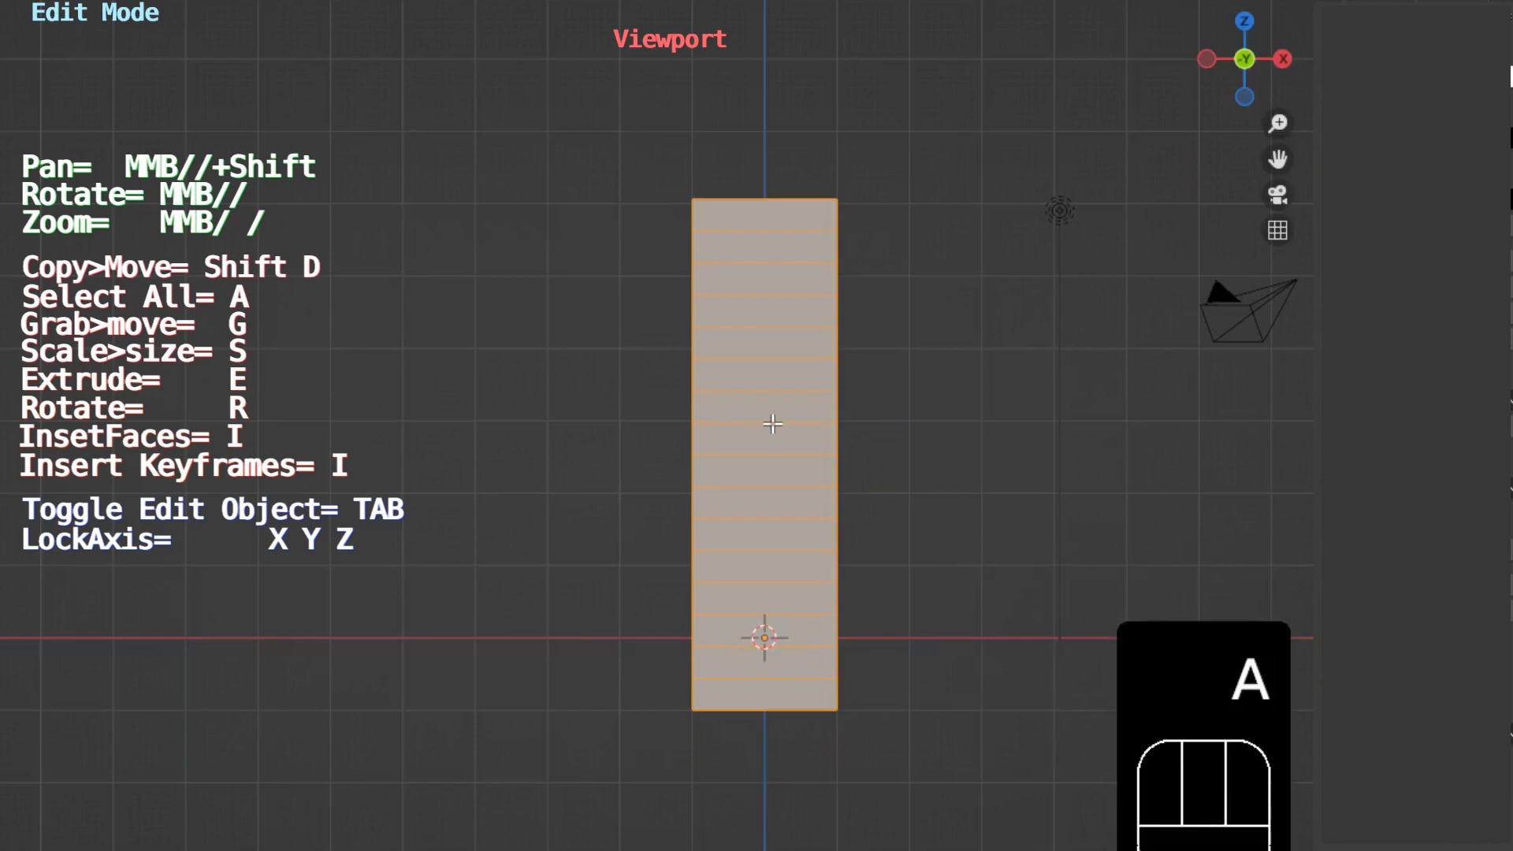
pyautogui.press('g')
pyautogui.press('z')
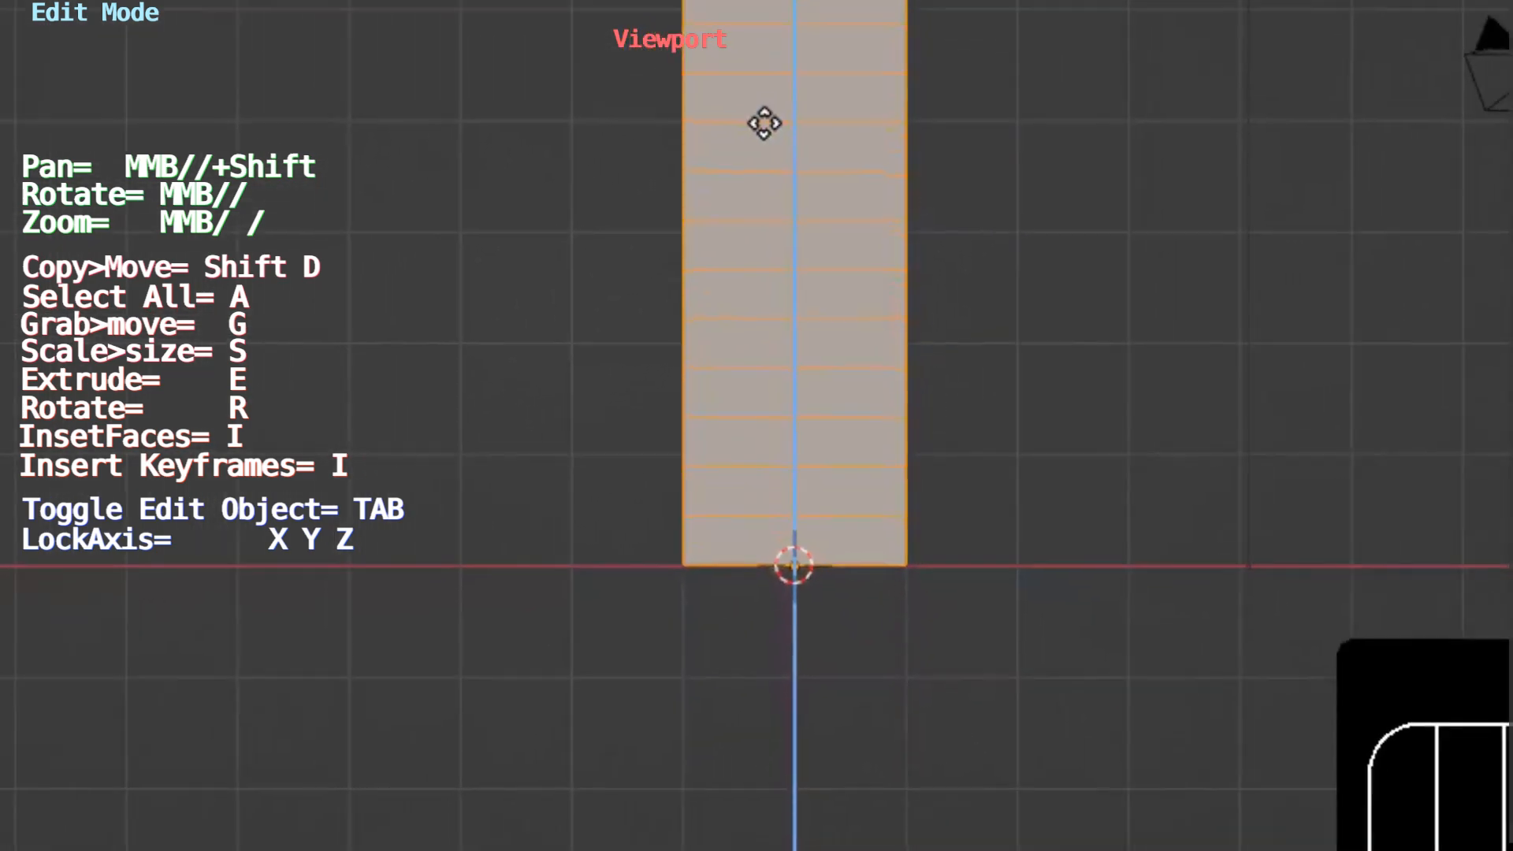
pyautogui.click(765, 123)
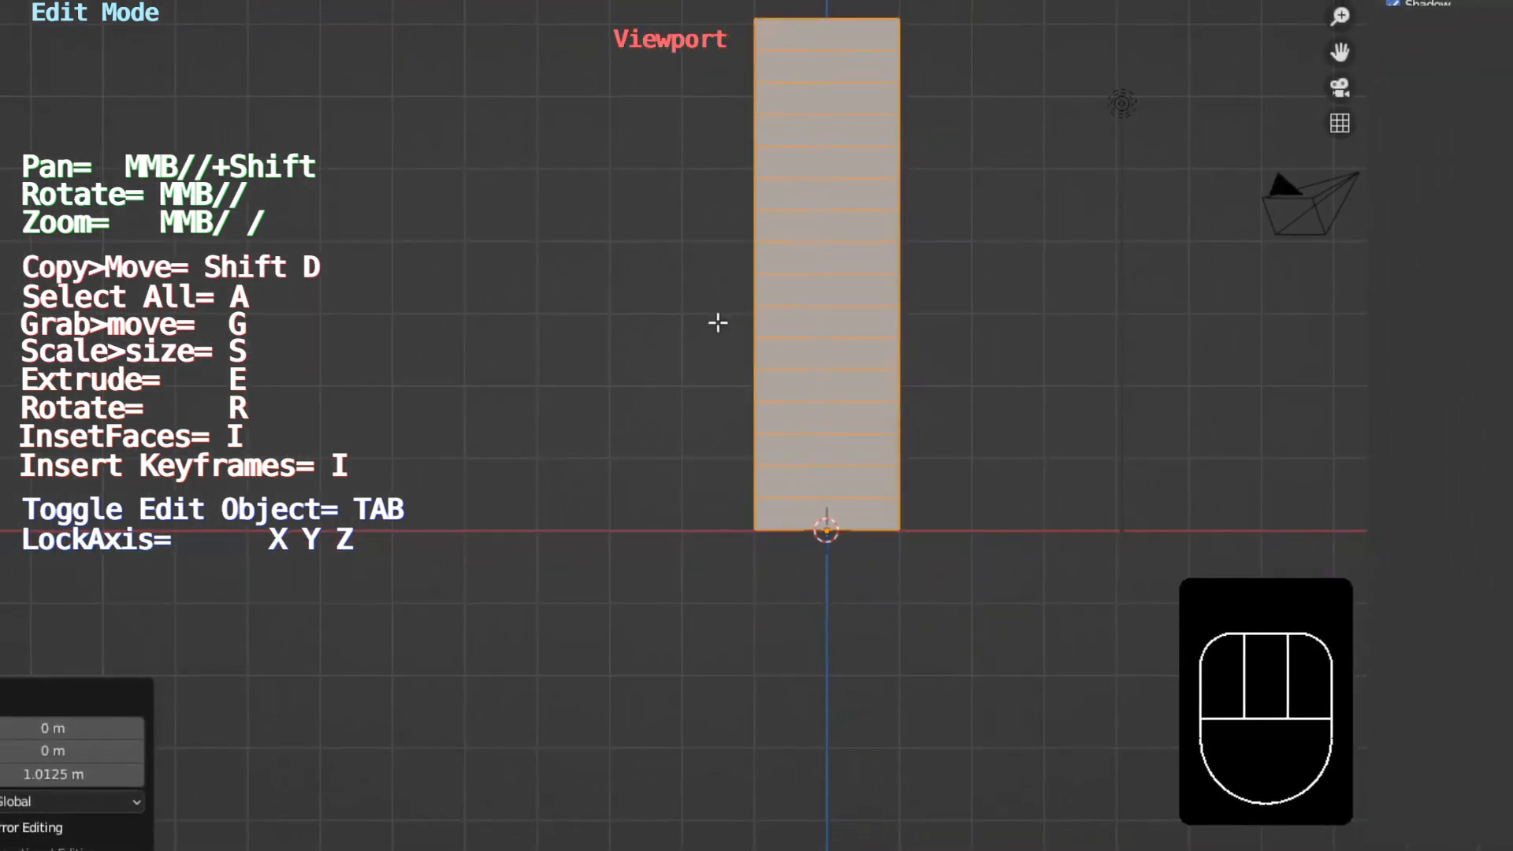
# Step: Return to Object Mode and add a single-bone armature at the column's base
pyautogui.keyDown('shift'); pyautogui.moveTo(581, 294); pyautogui.dragTo(523, 365, button='middle'); pyautogui.keyUp('shift')
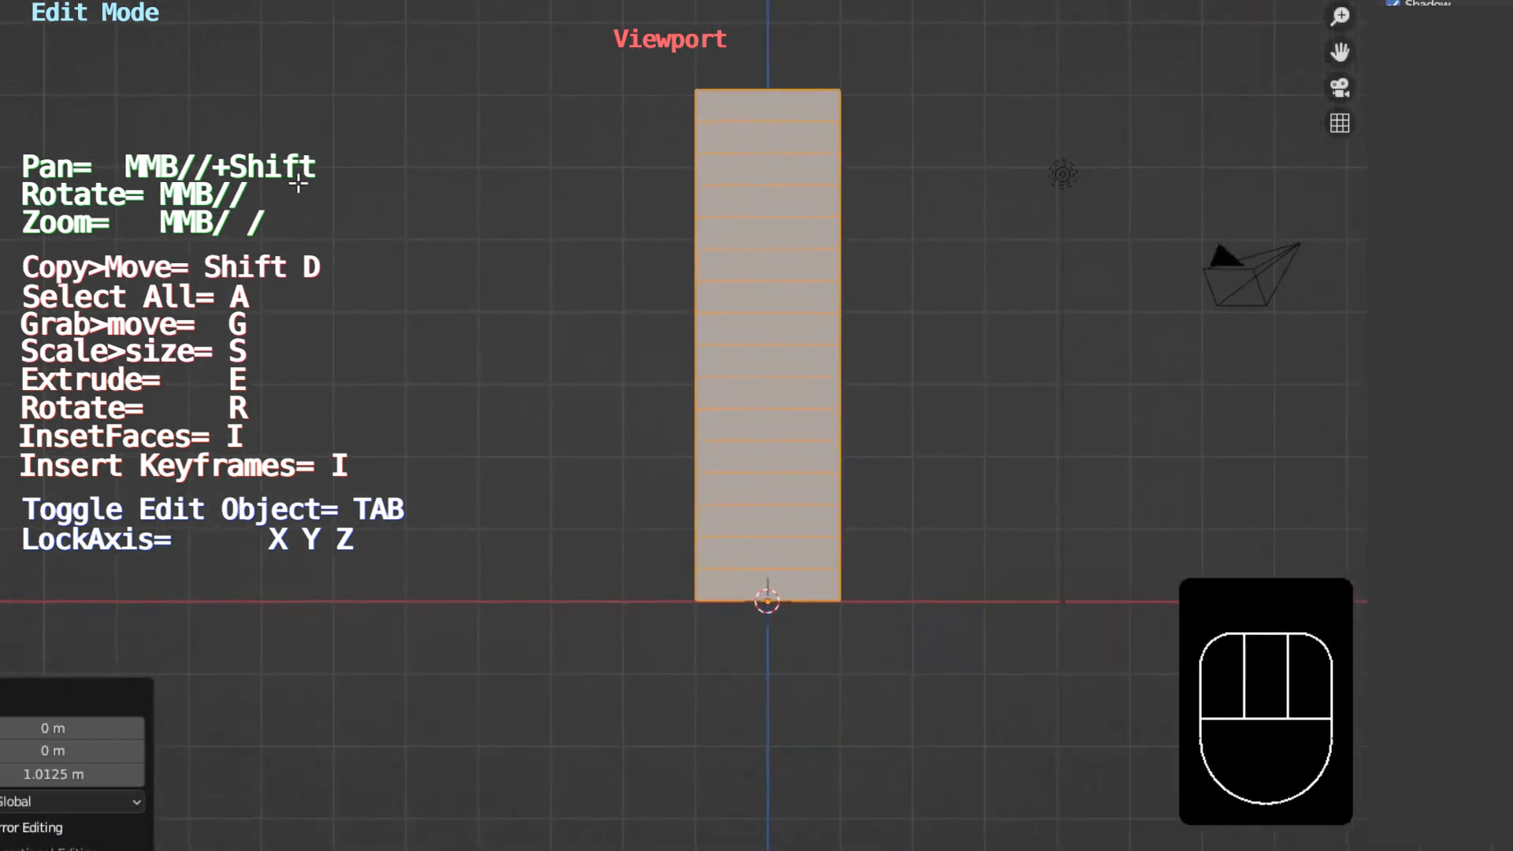
pyautogui.press('Tab')
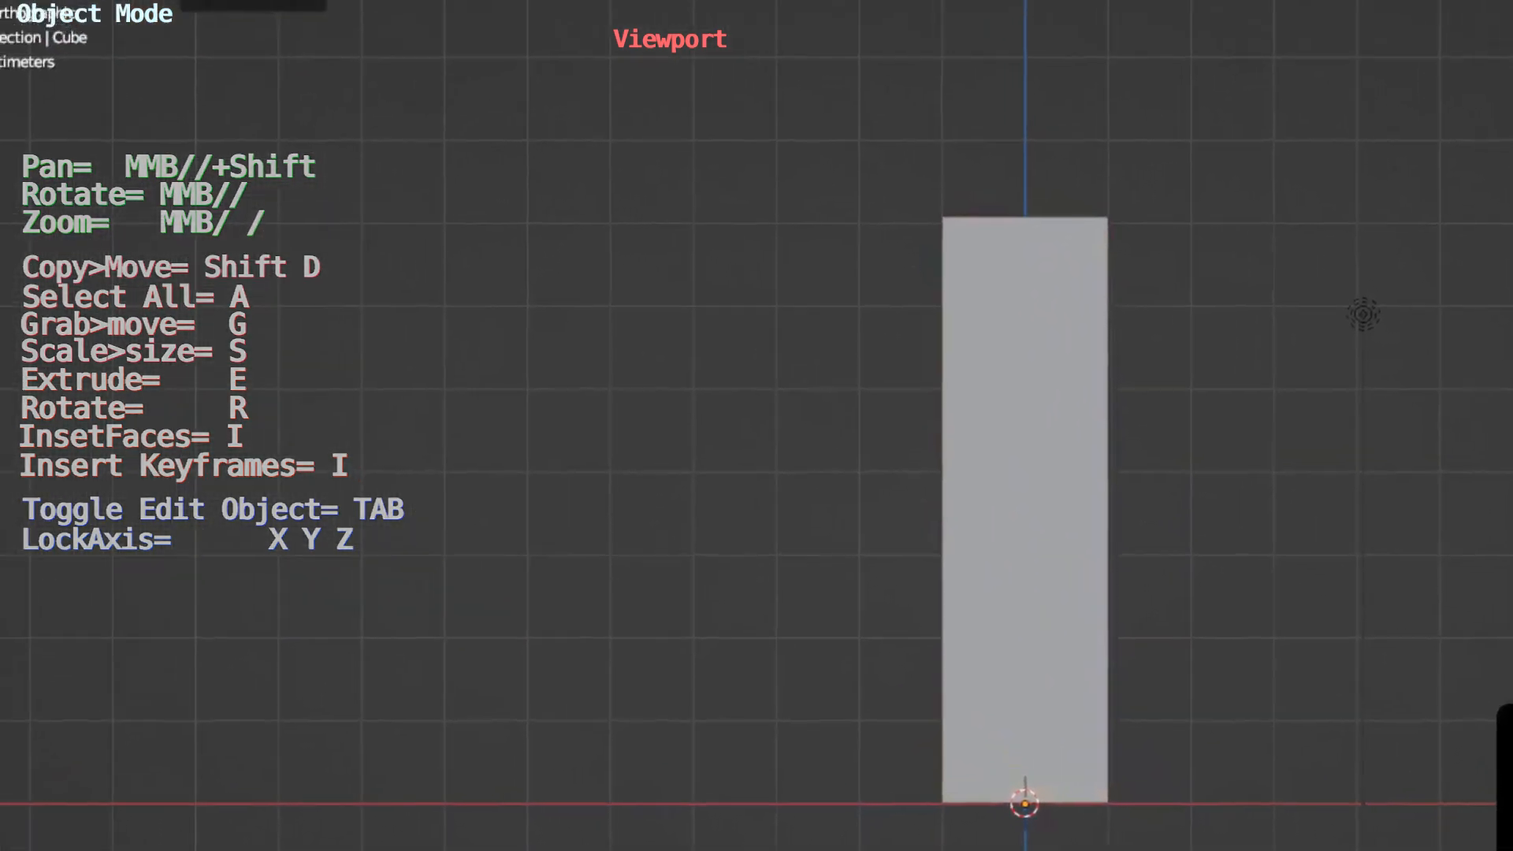
pyautogui.click(355, 17)
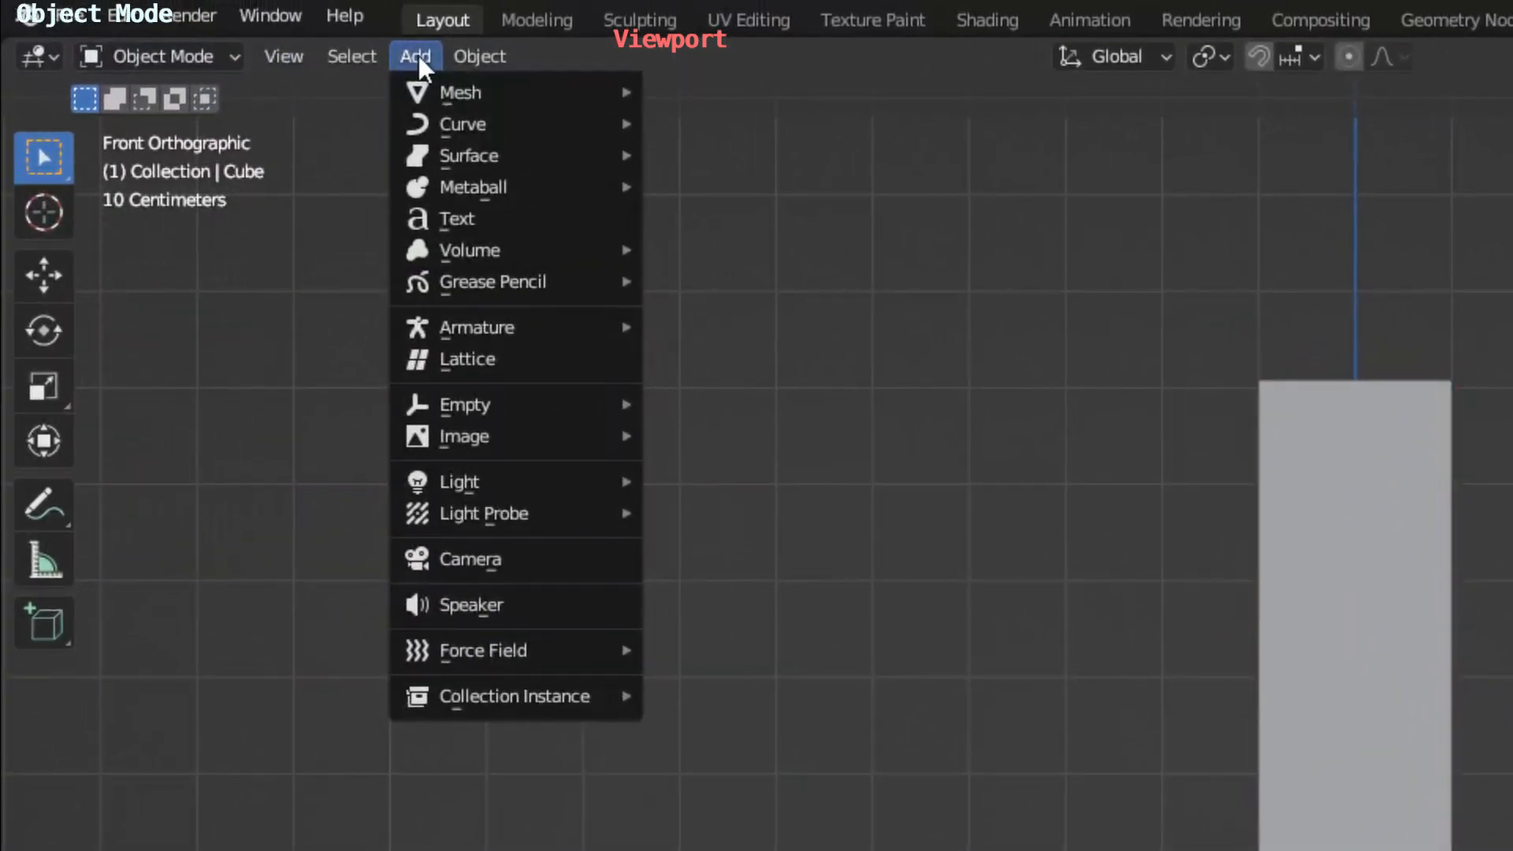
pyautogui.moveTo(449, 276)
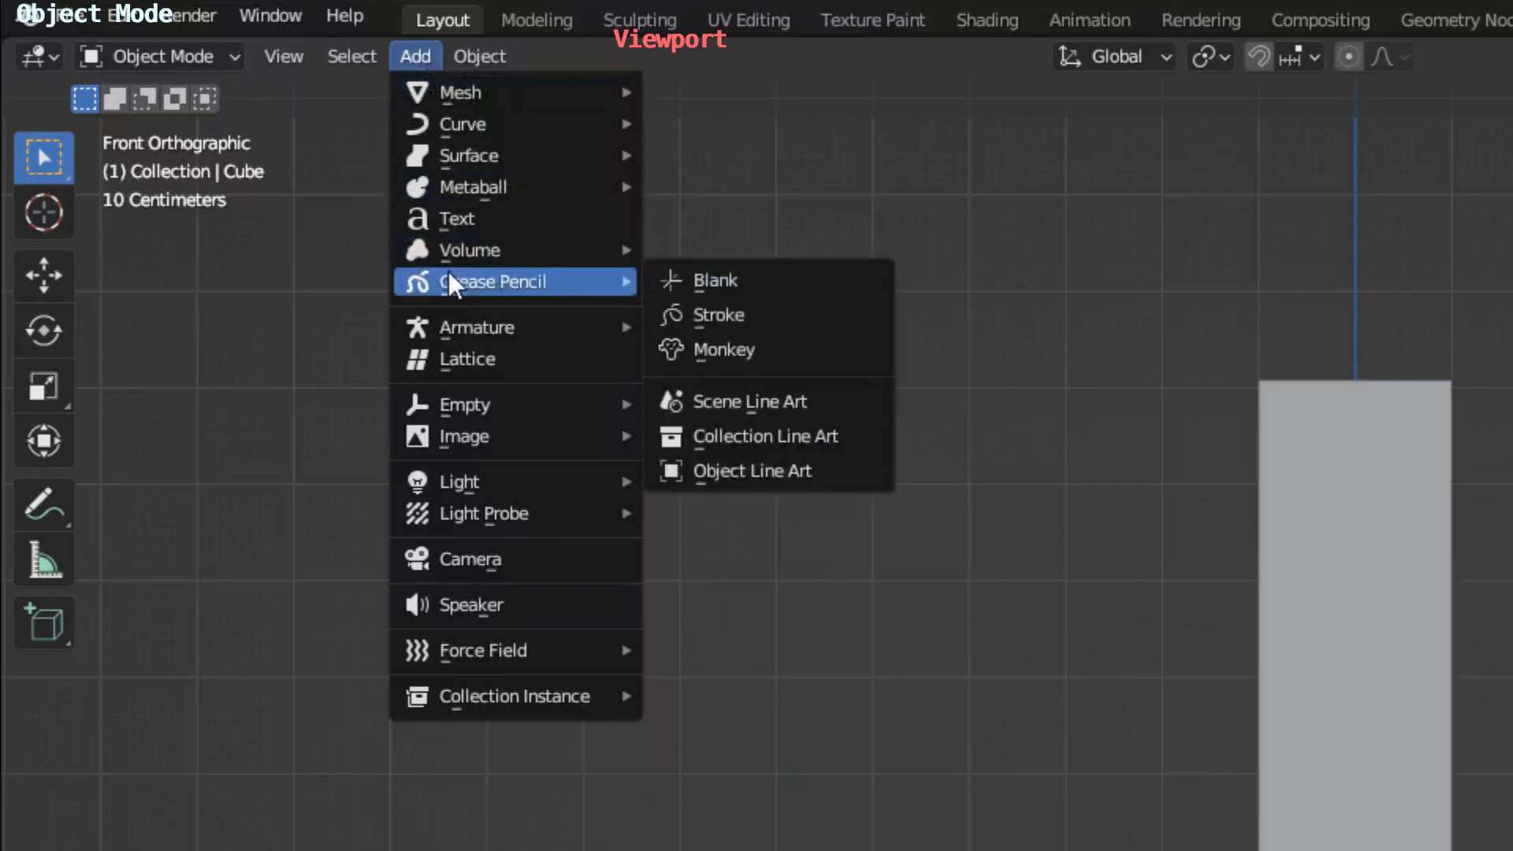
pyautogui.moveTo(484, 334)
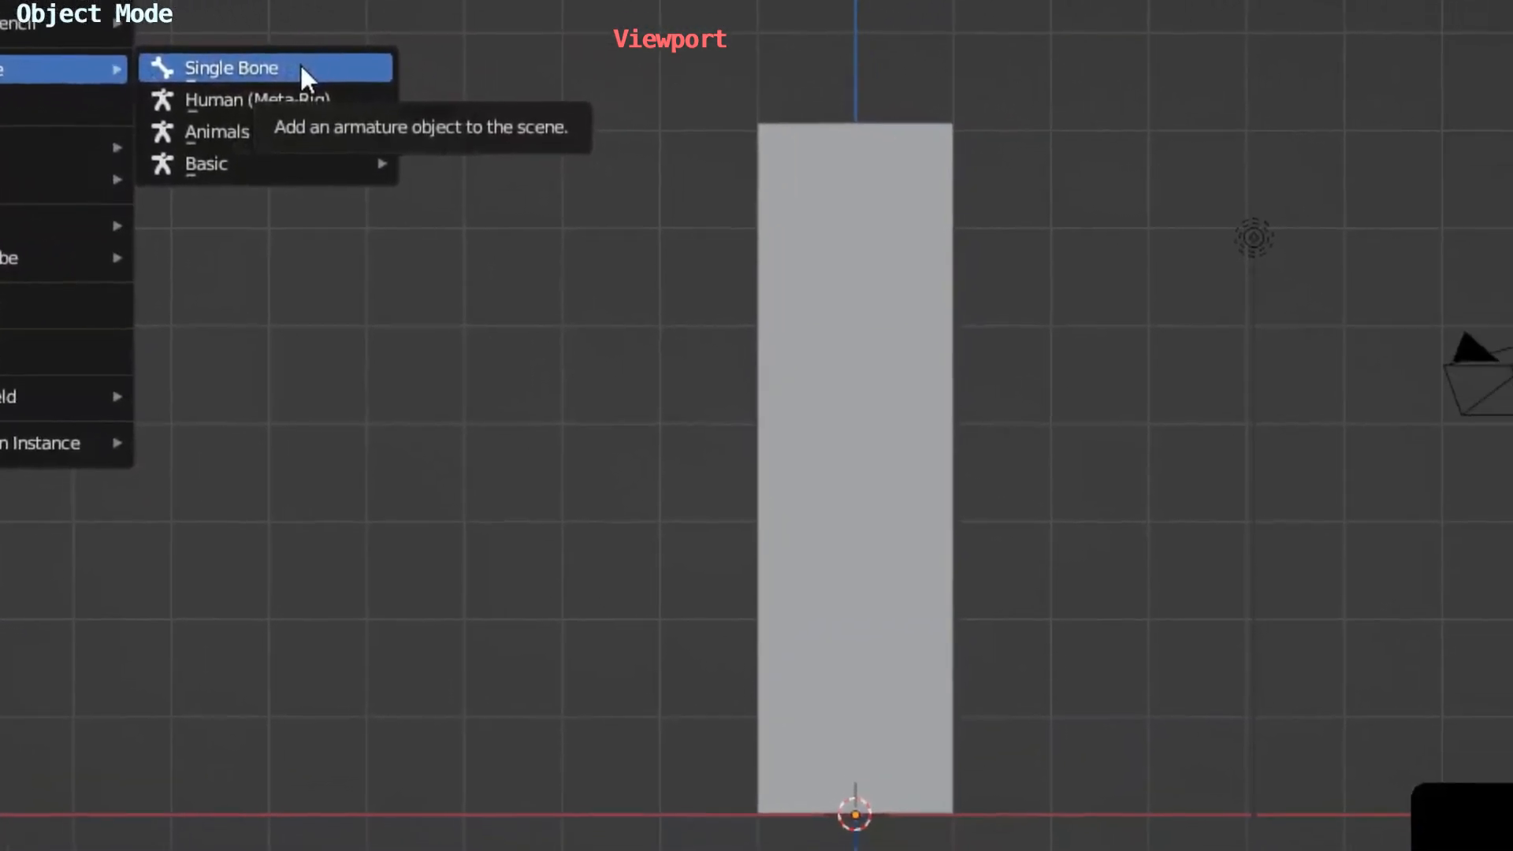
pyautogui.click(201, 22)
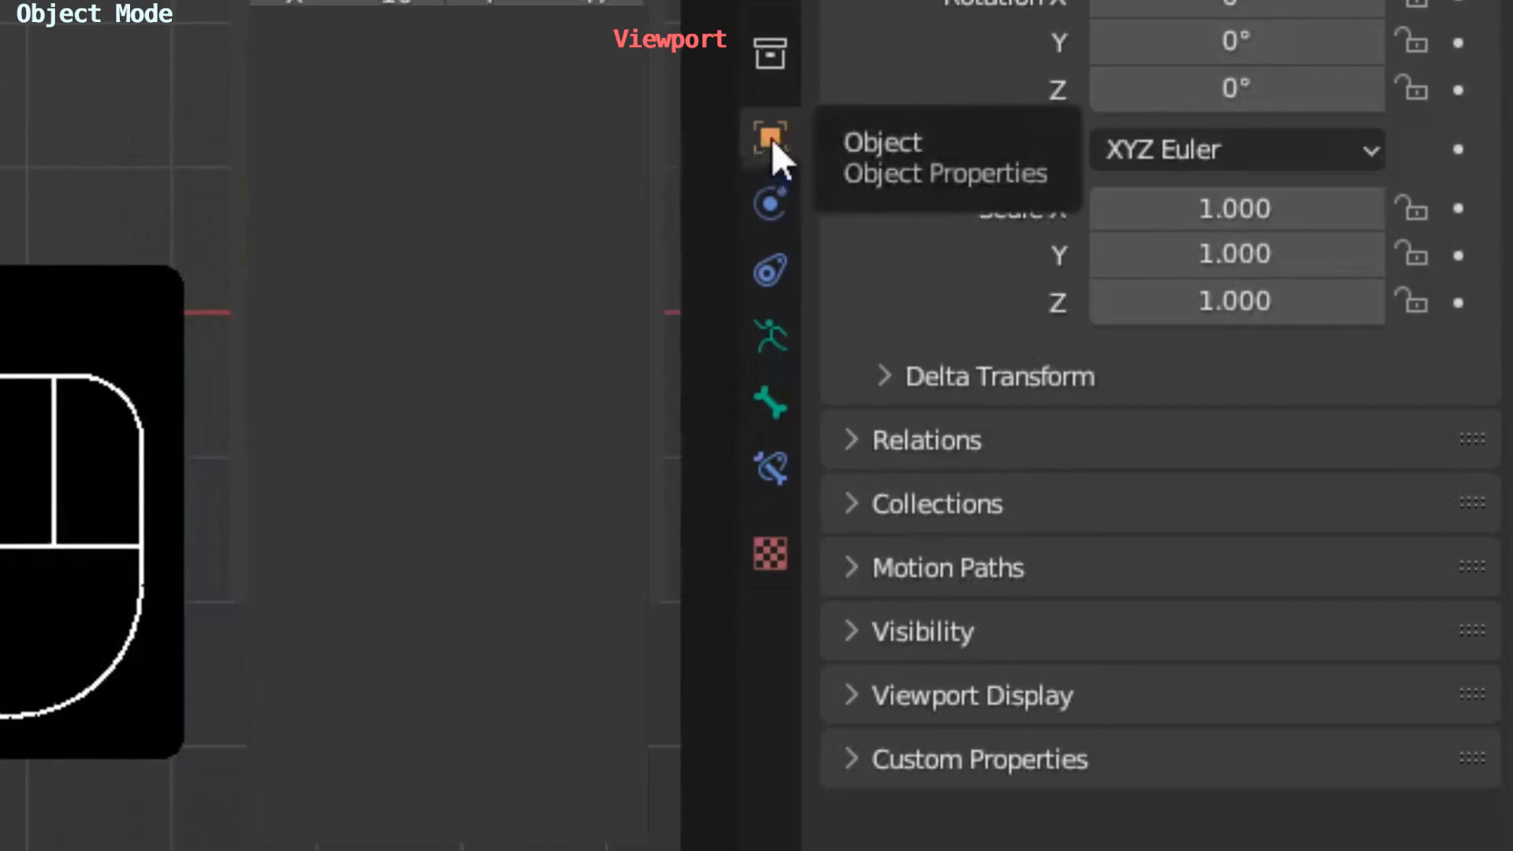
# Step: Enable In Front in the armature's viewport display settings
pyautogui.click(772, 331)
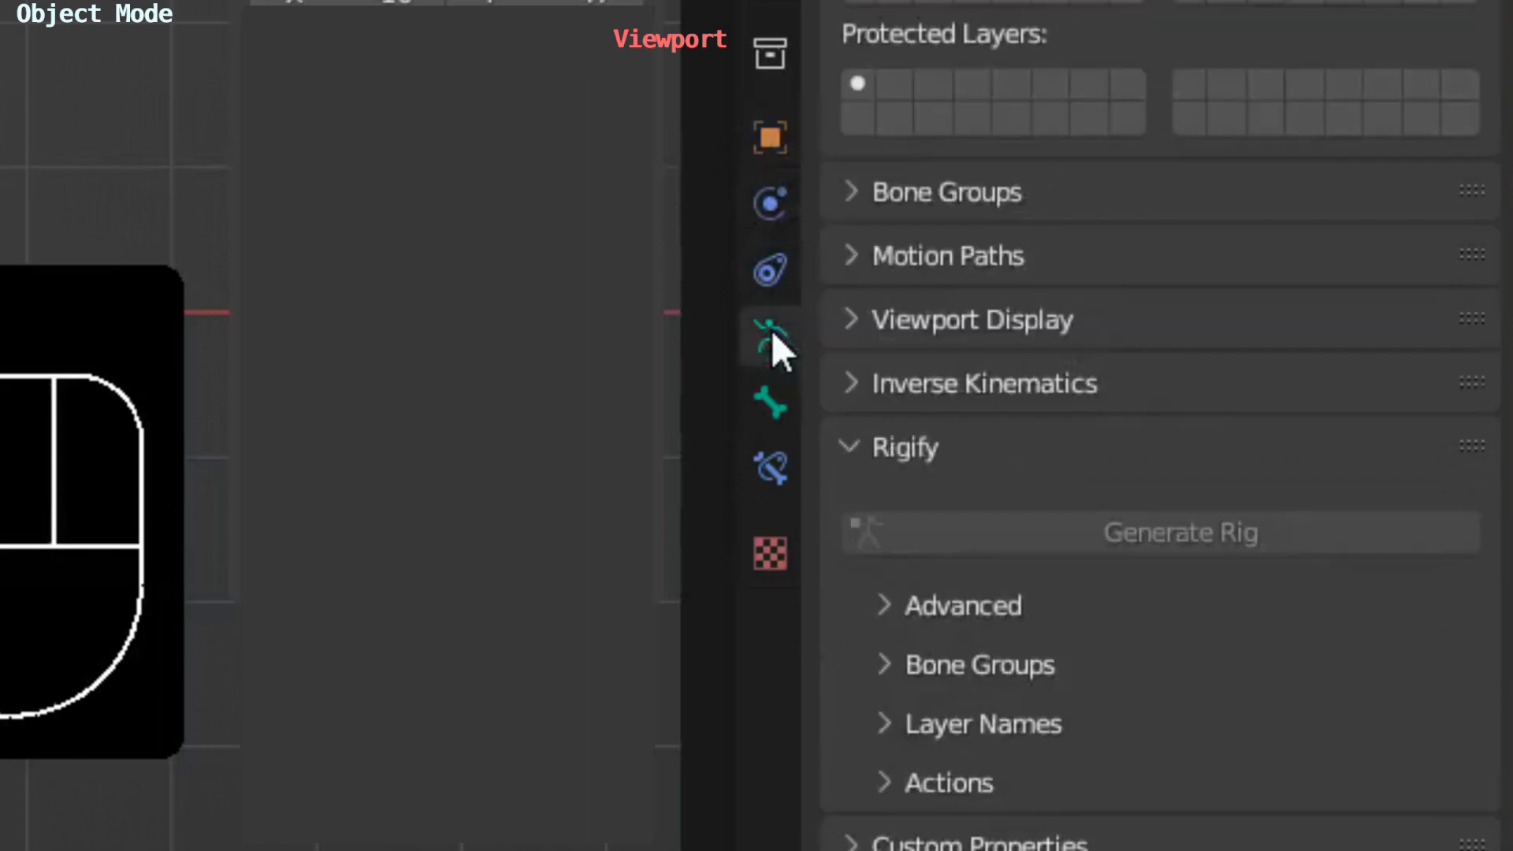
pyautogui.click(855, 318)
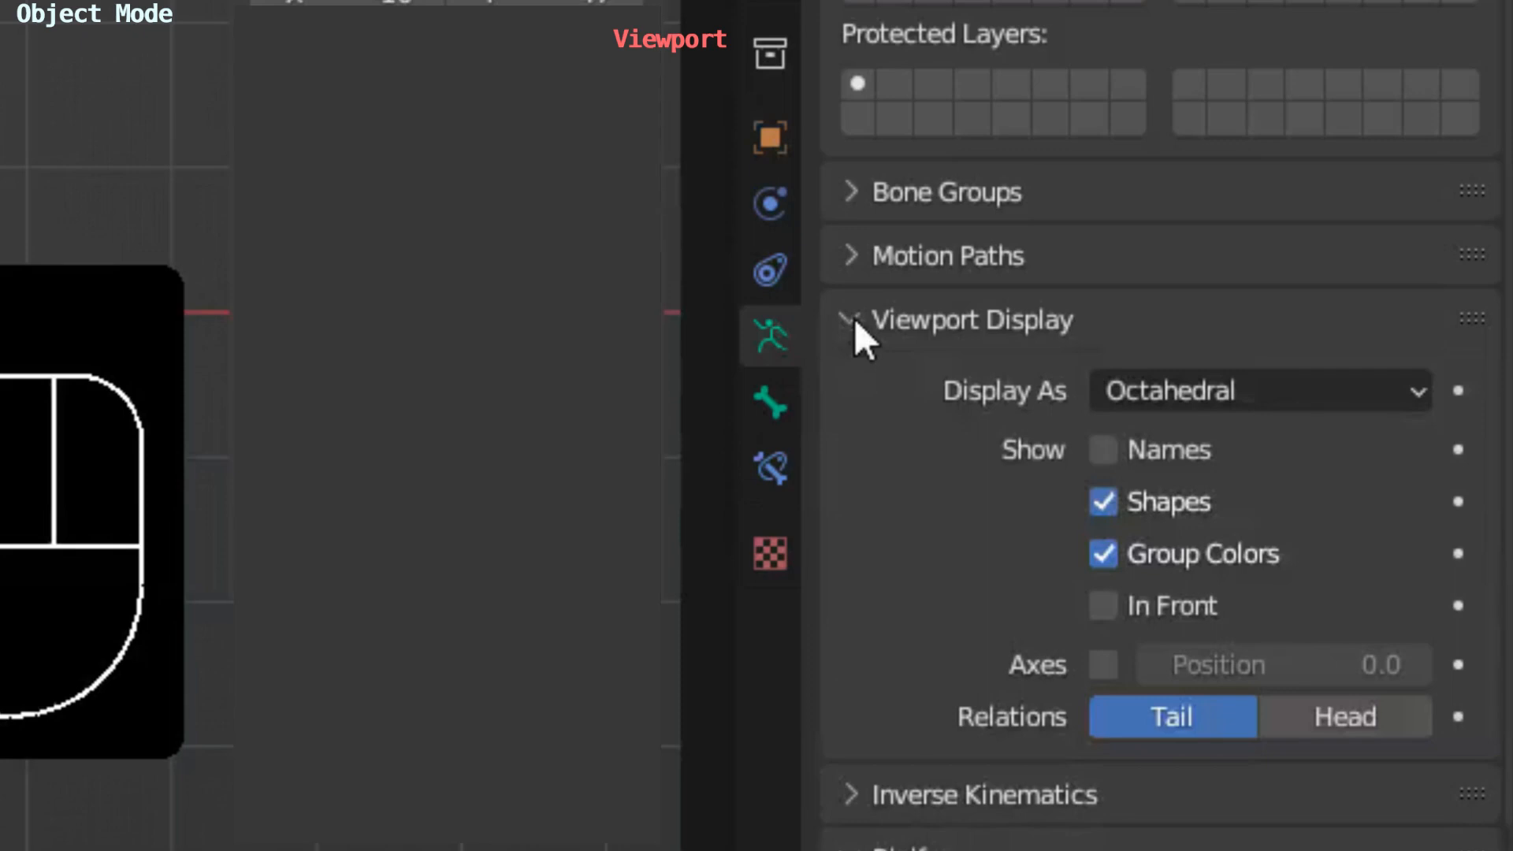
pyautogui.click(1110, 604)
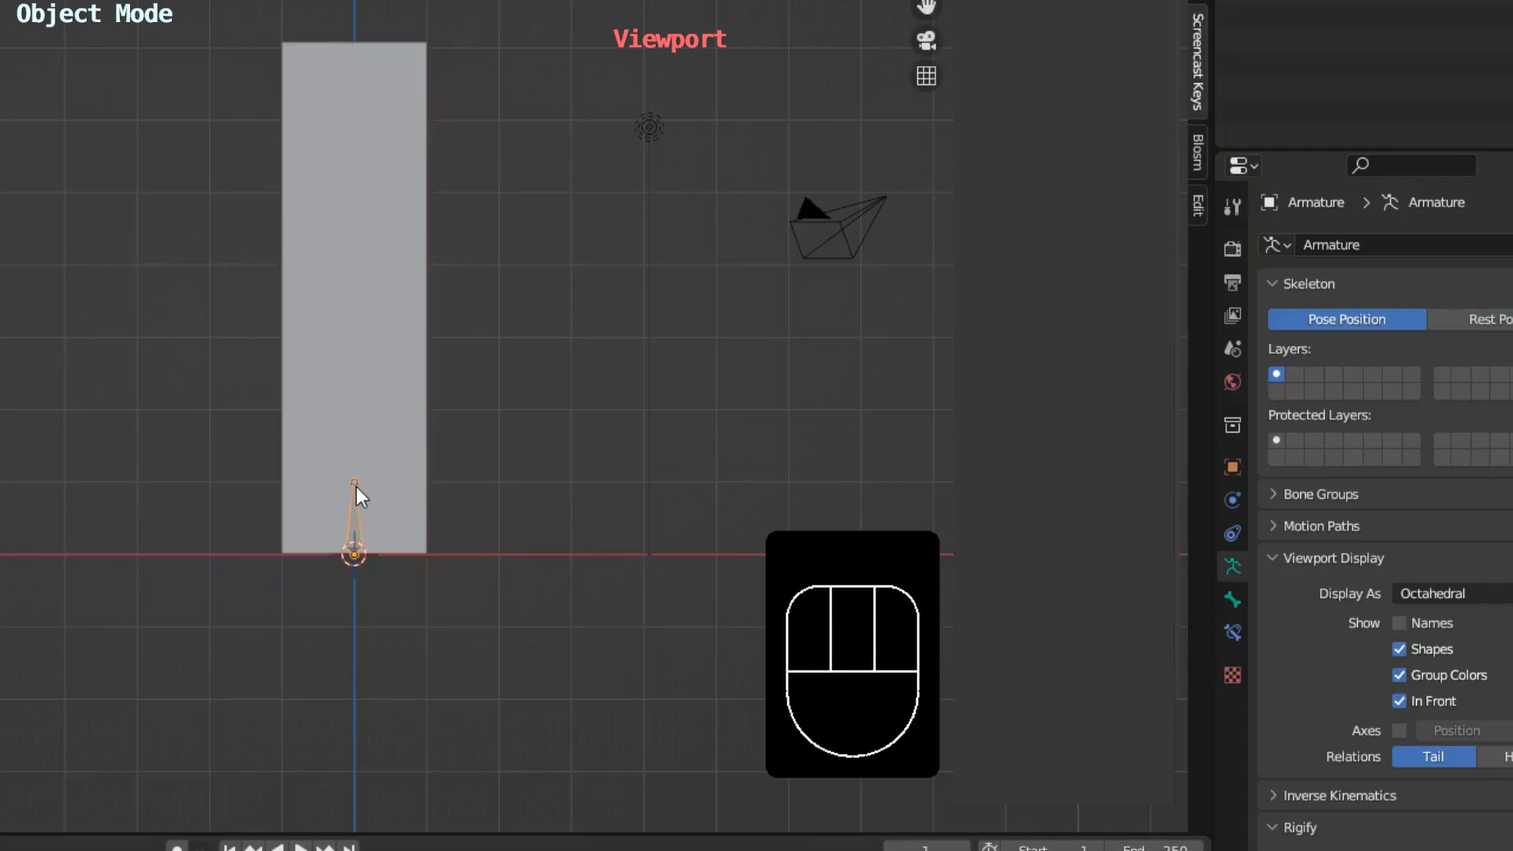
# Step: In Edit Mode, lengthen the bone slightly by moving its tip up along Z inside the column
pyautogui.press('Tab')
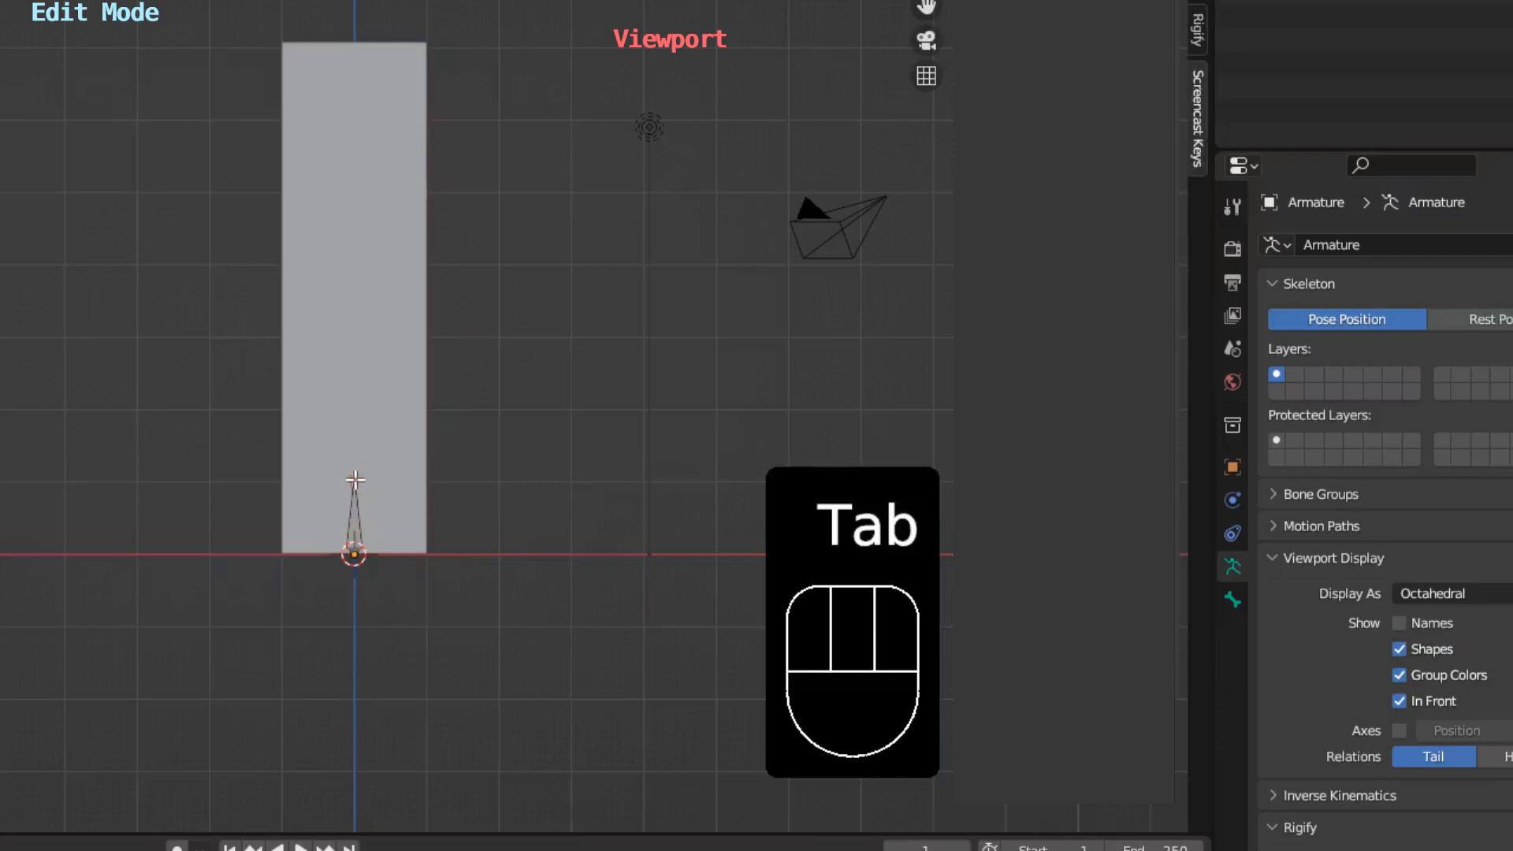
pyautogui.click(356, 480)
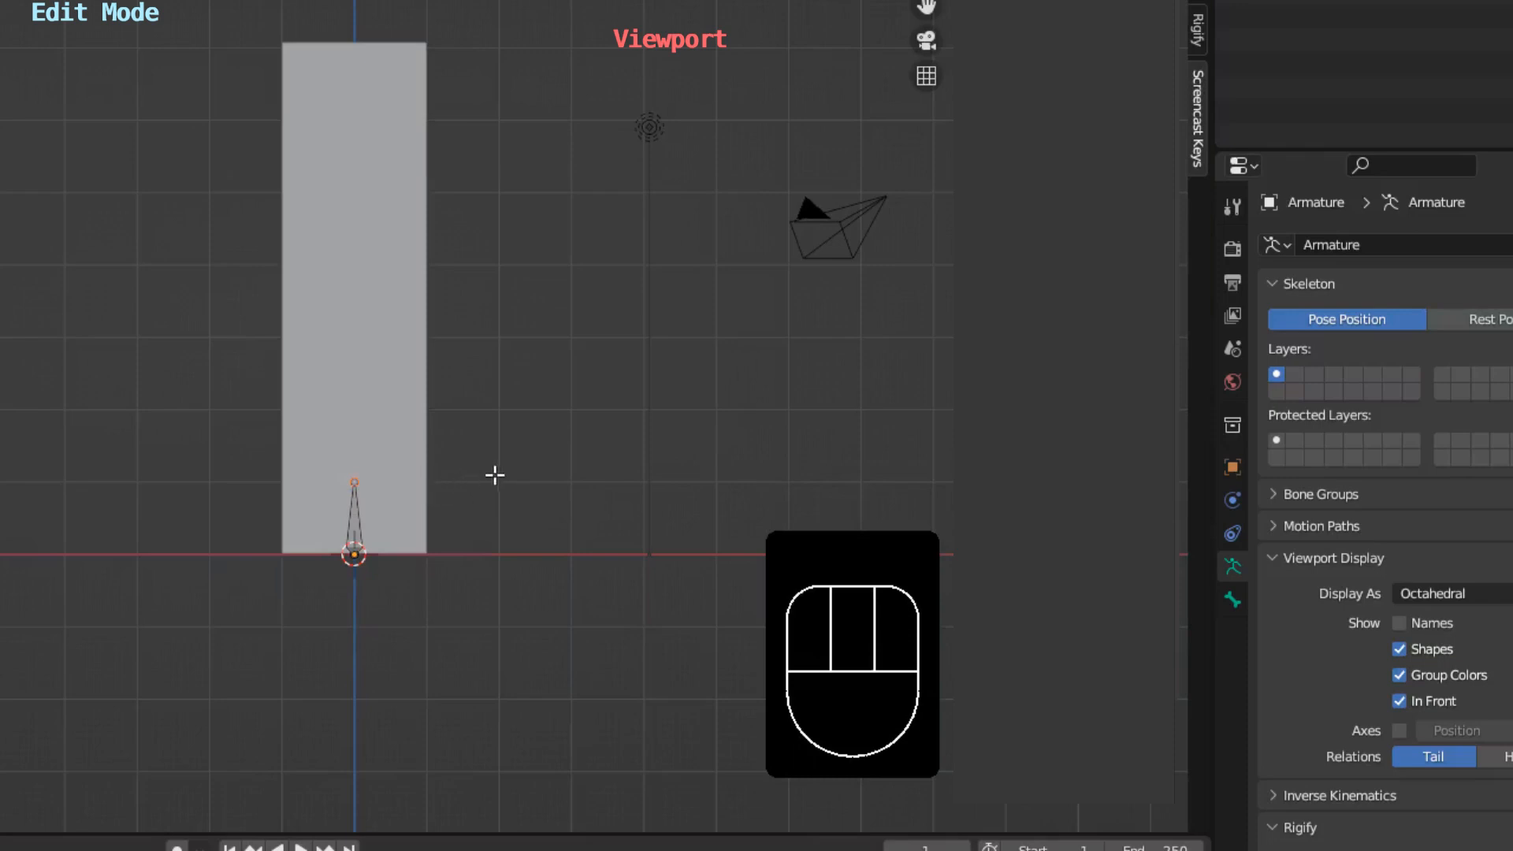
pyautogui.press('g')
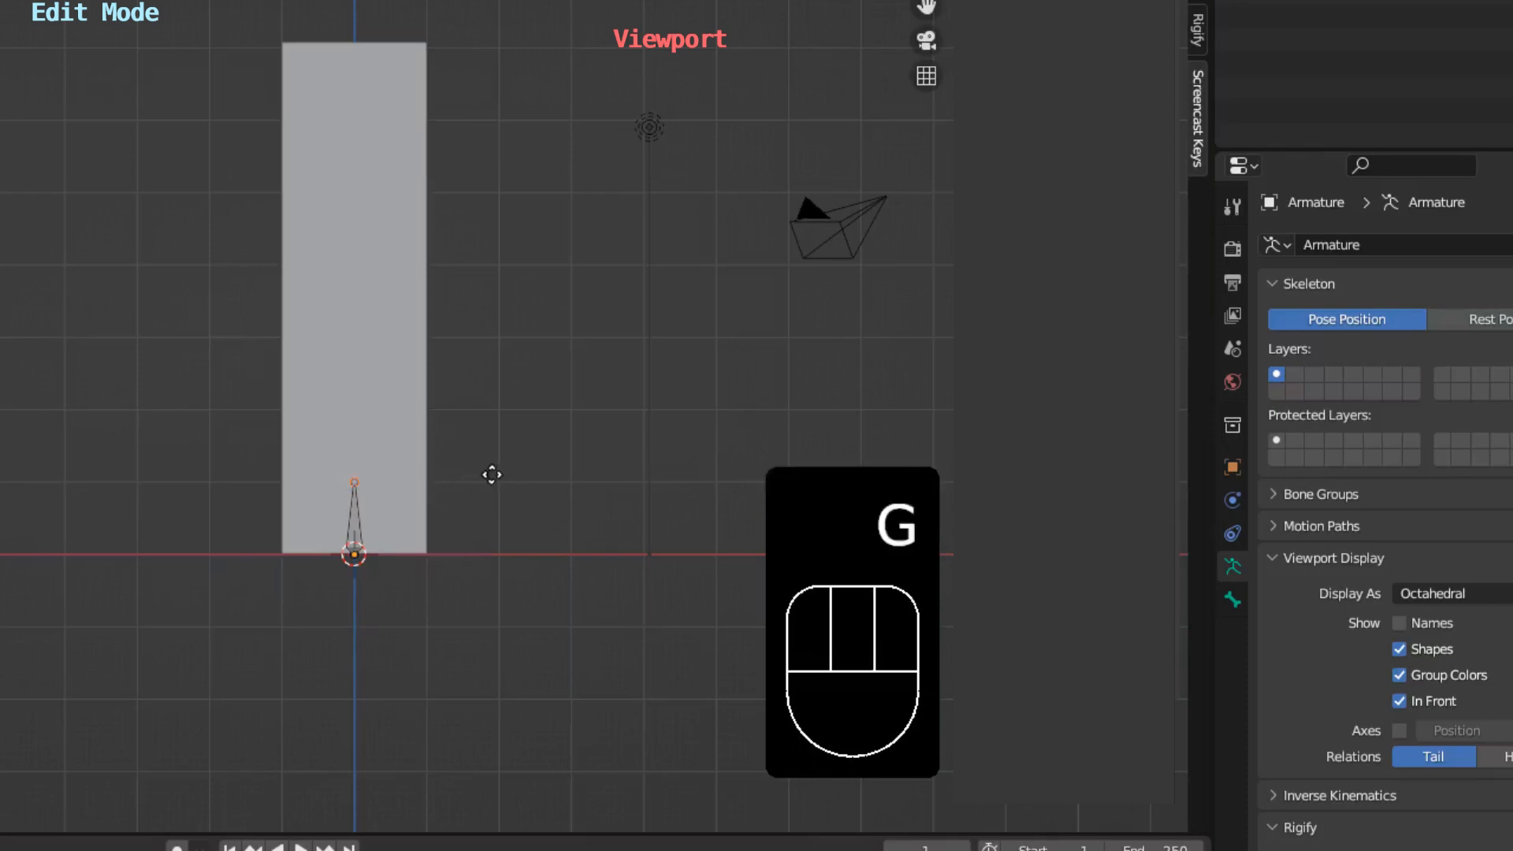
pyautogui.press('z')
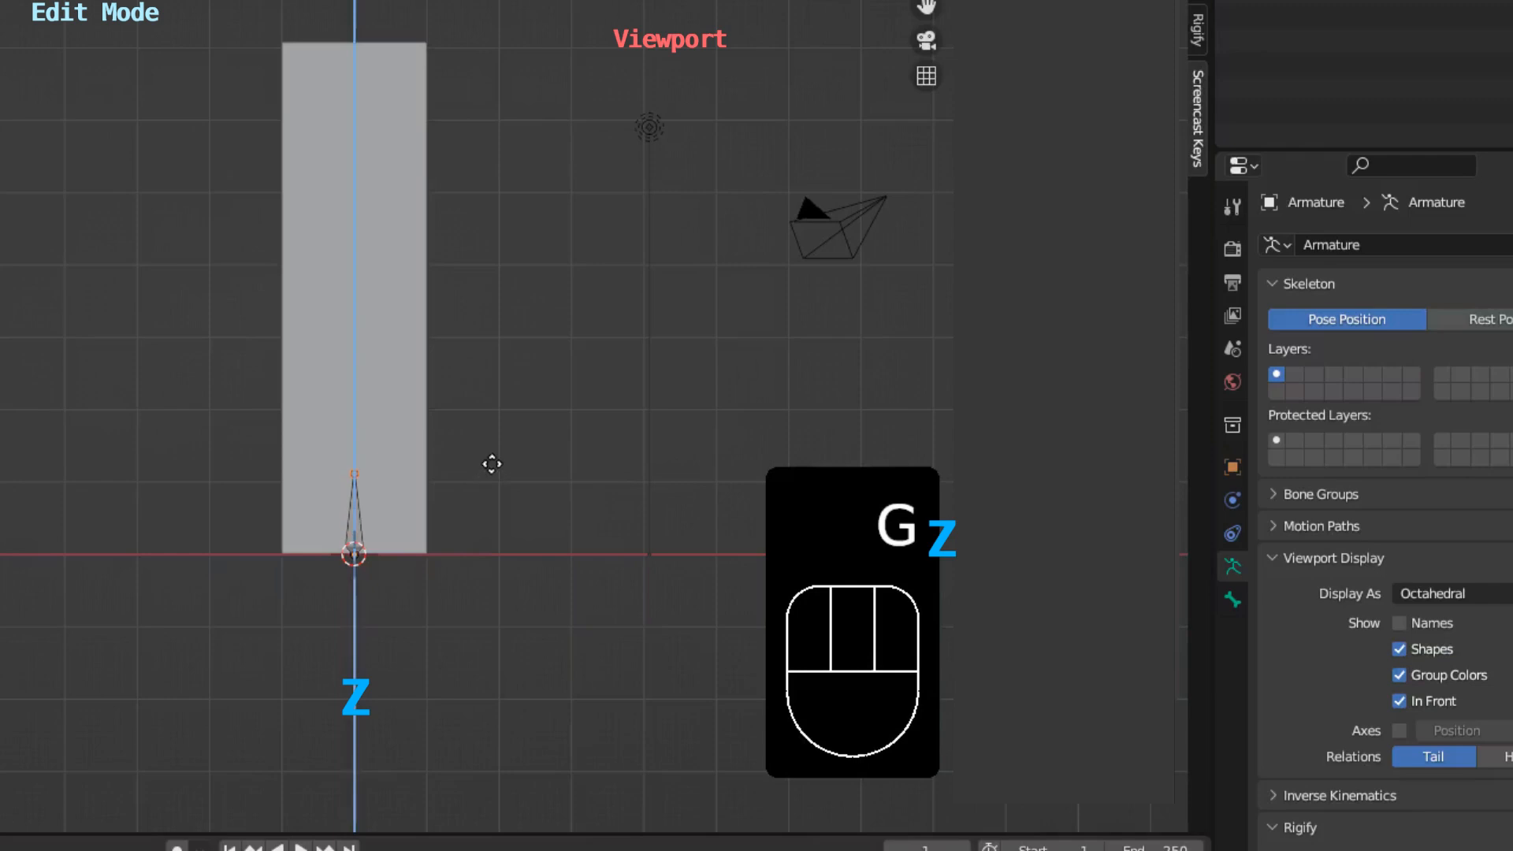
pyautogui.click(510, 423)
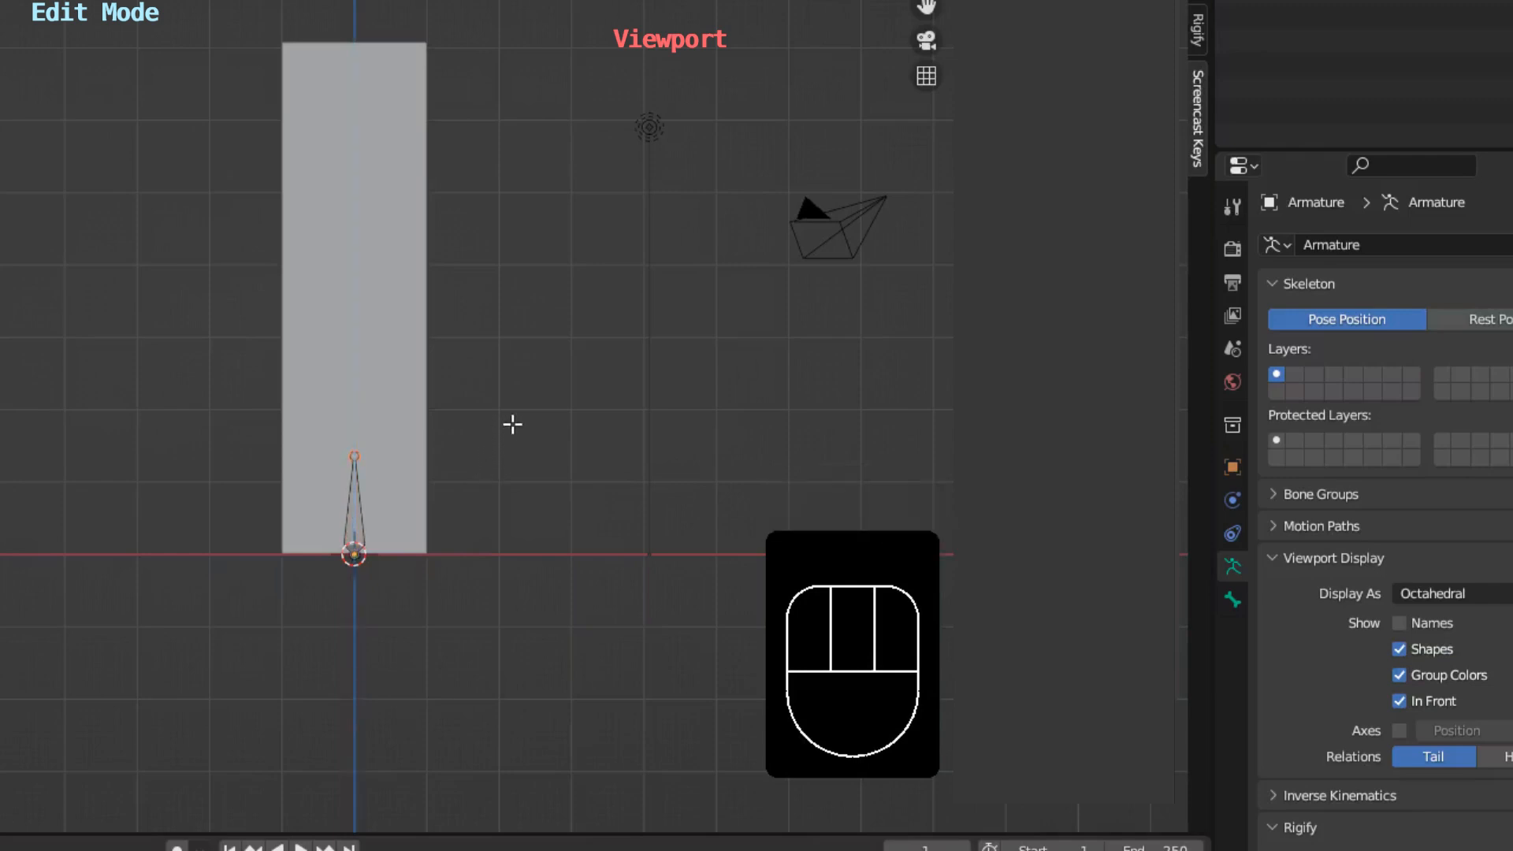
# Step: Extrude three more bones upward along Z until the chain reaches the column's top, and return to Object Mode
pyautogui.press('e')
pyautogui.press('z')
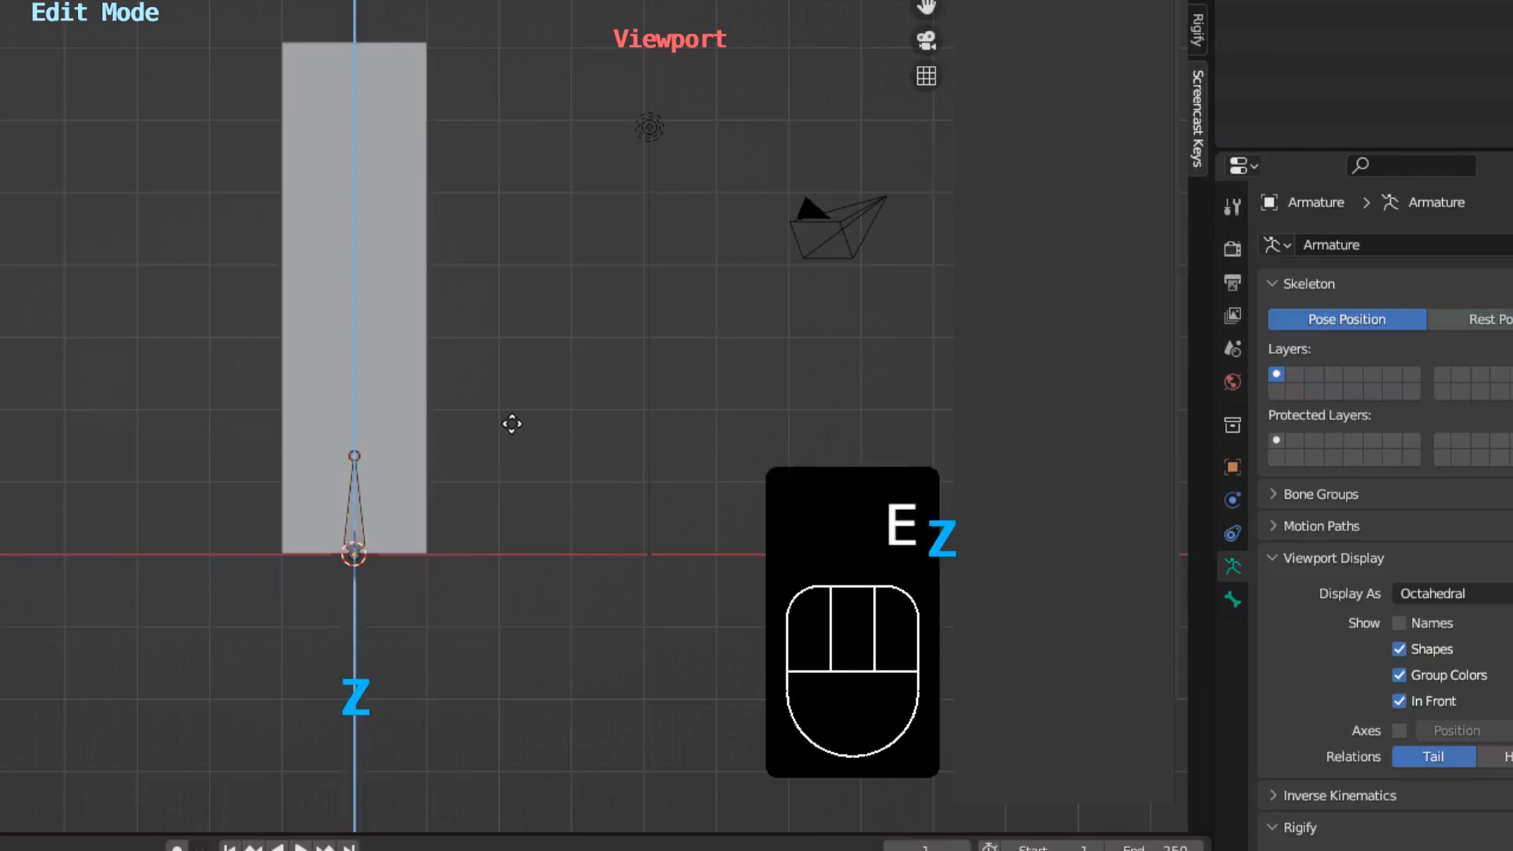
pyautogui.click(513, 305)
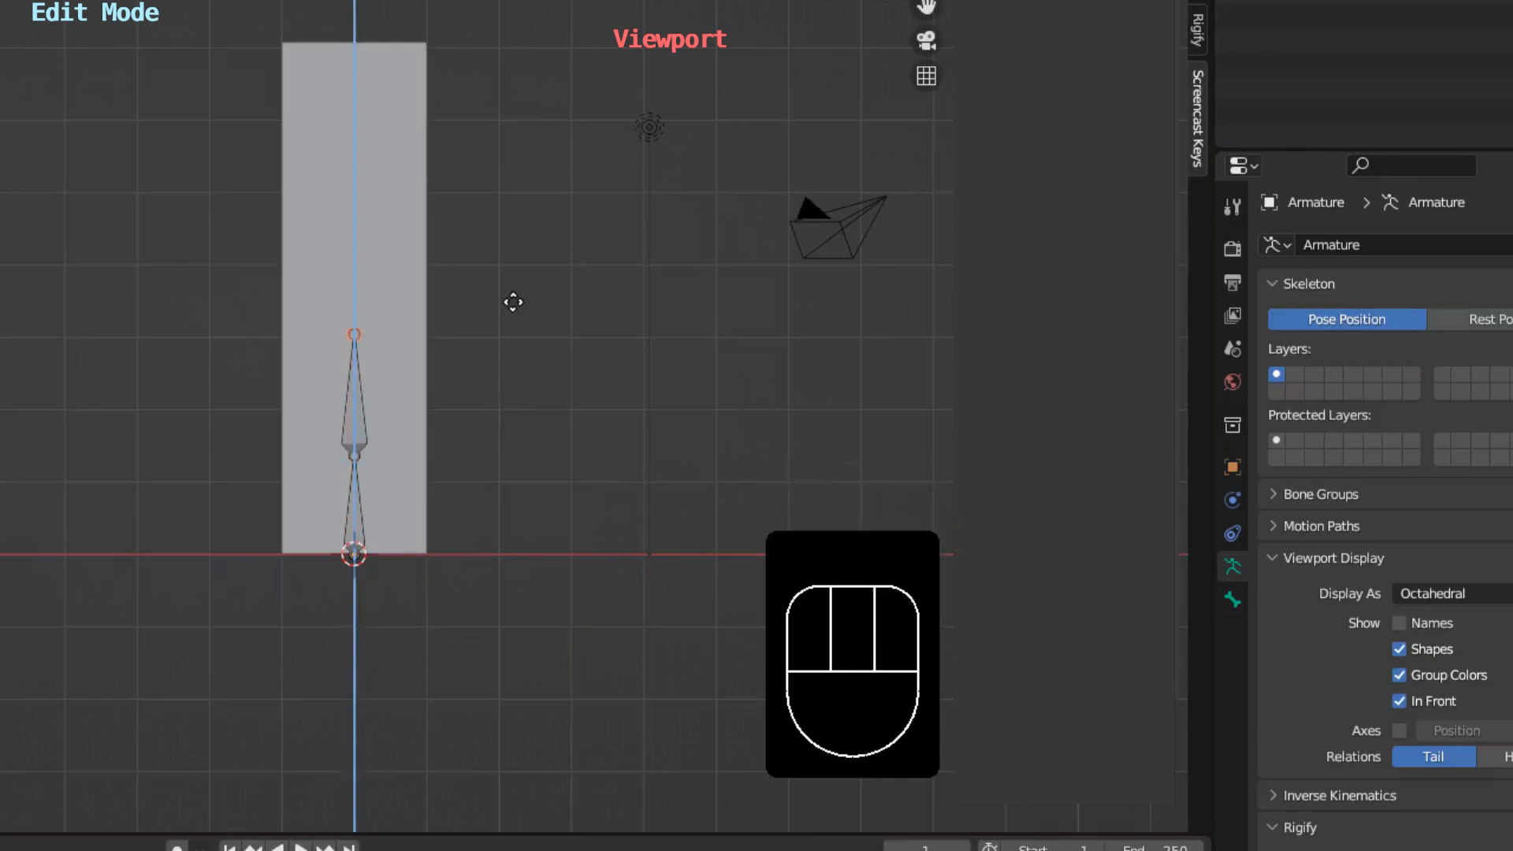
pyautogui.click(513, 287)
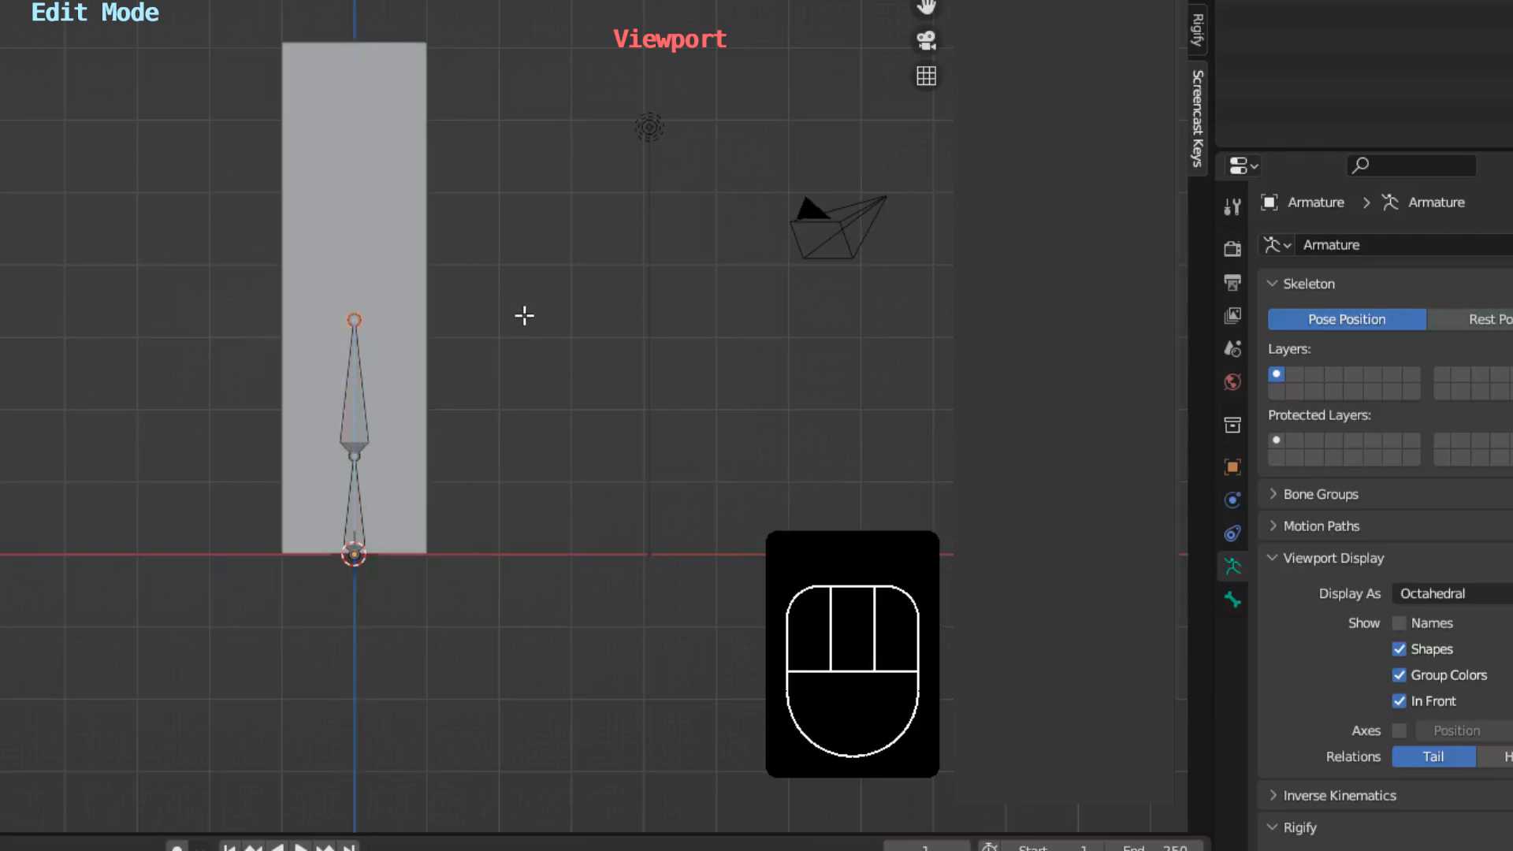
pyautogui.press('e')
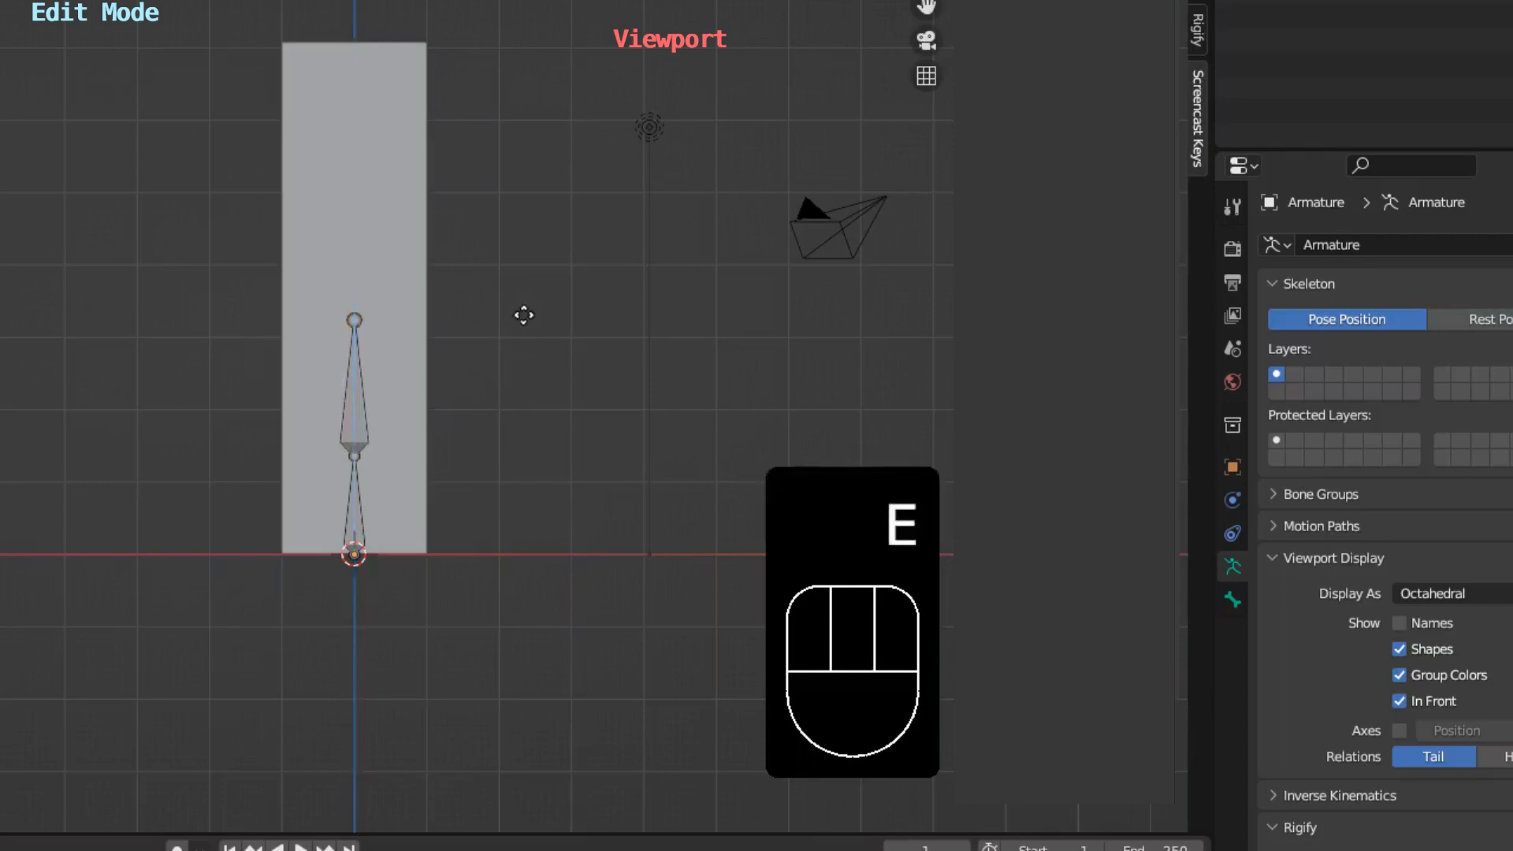
pyautogui.press('z')
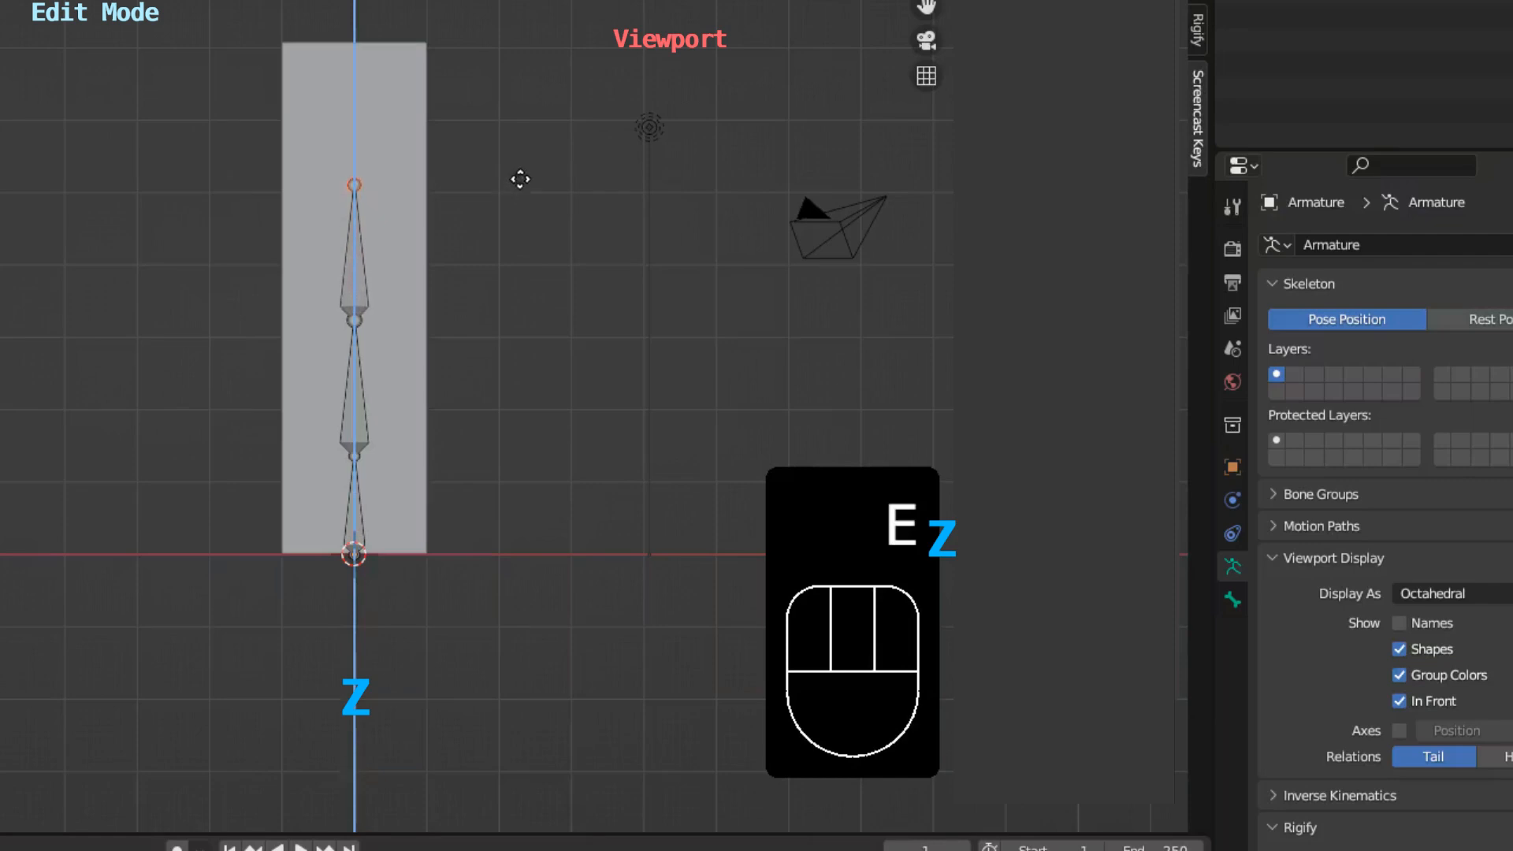
pyautogui.click(521, 173)
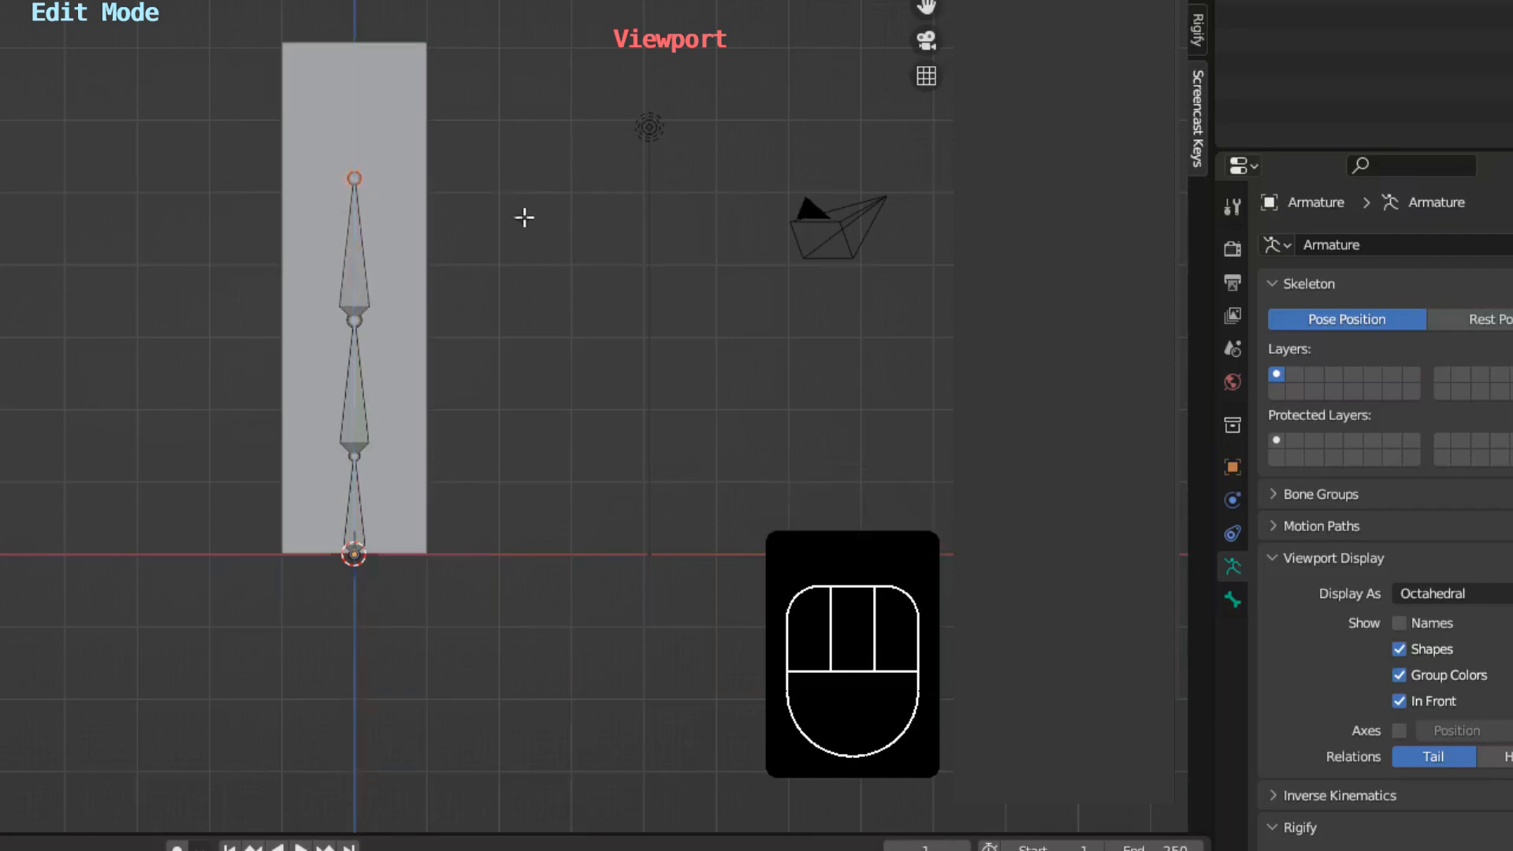
pyautogui.press('e')
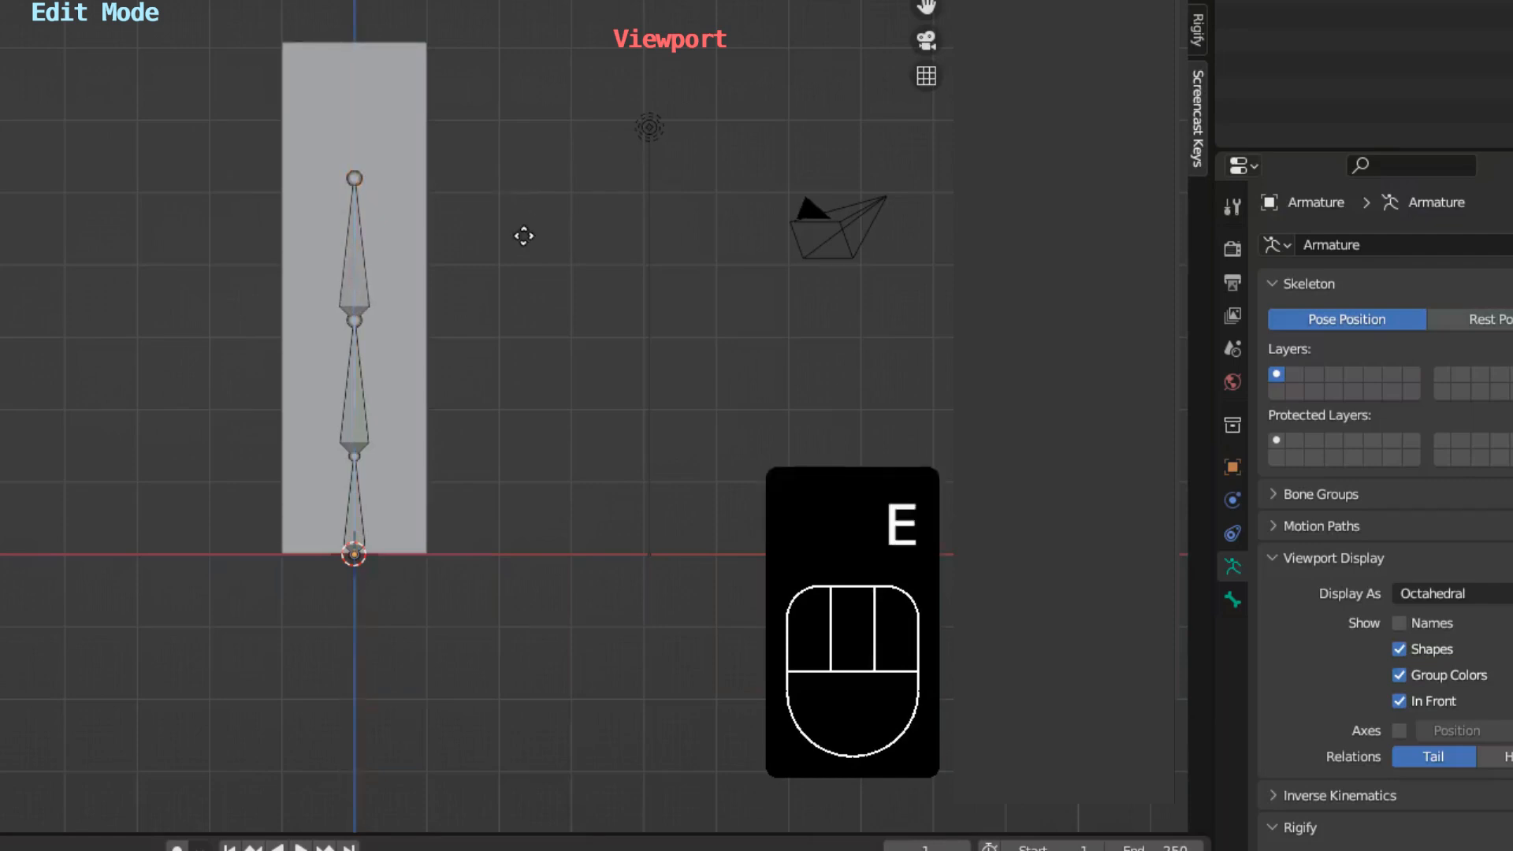
pyautogui.press('z')
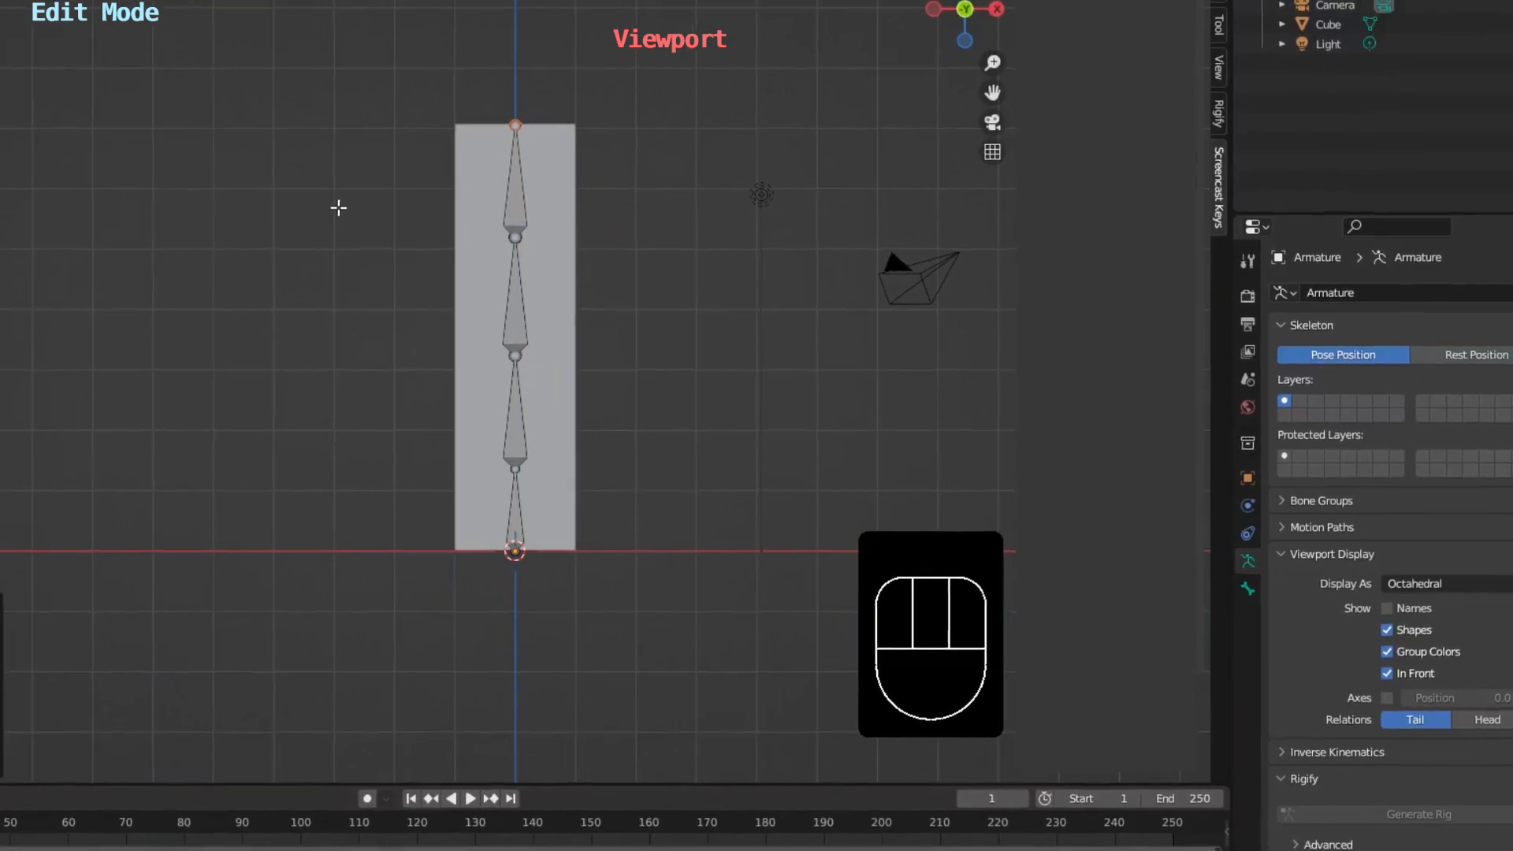
pyautogui.press('Tab')
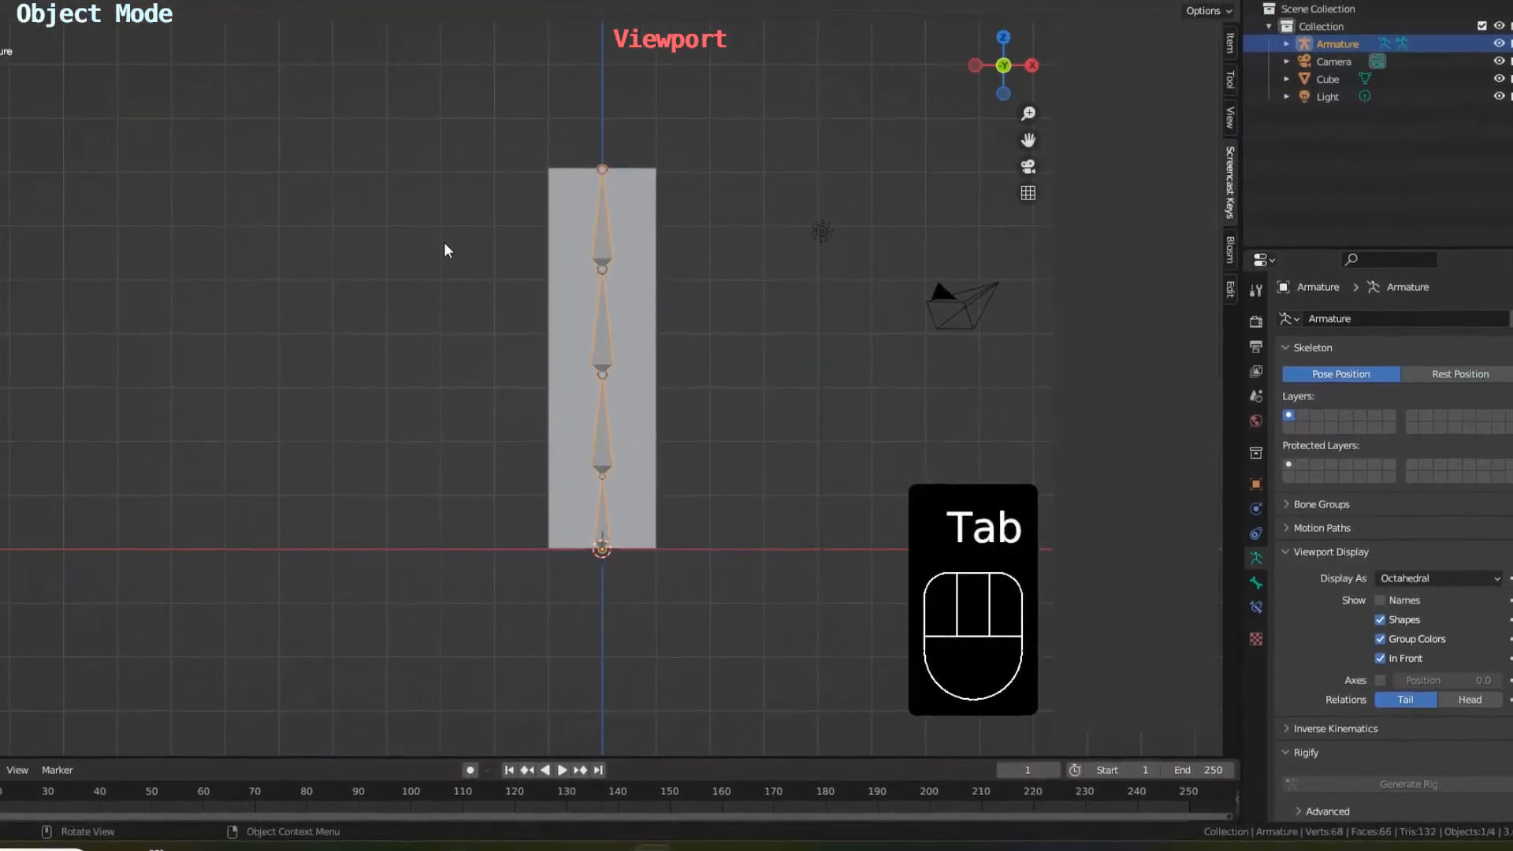
# Step: Select the column and the armature as active object, and parent the column with Armature Deform With Automatic Weights
pyautogui.moveTo(557, 323); pyautogui.dragTo(713, 380, button='middle')
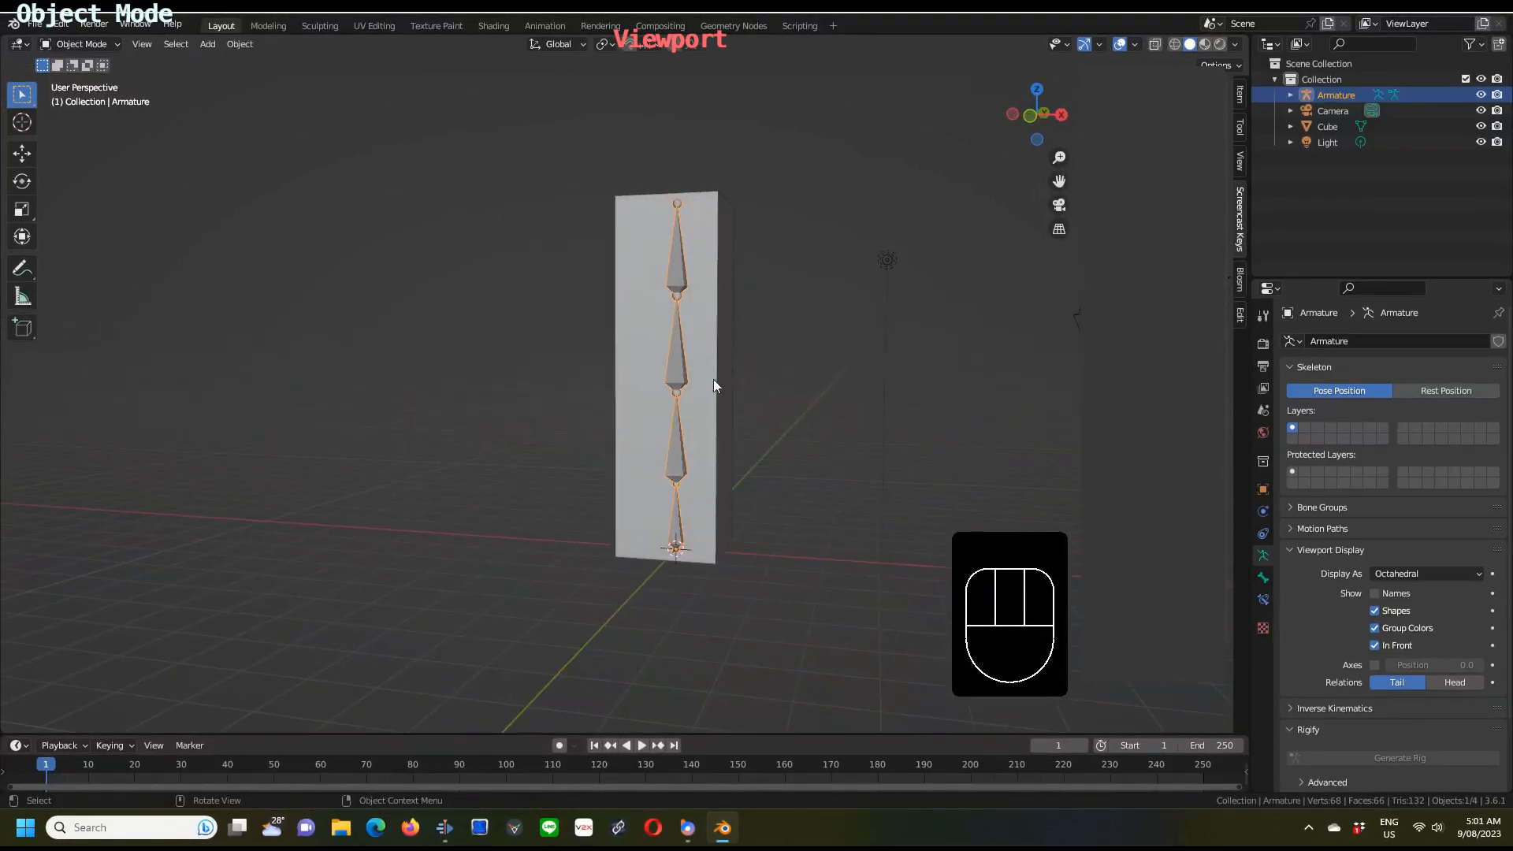
pyautogui.moveTo(770, 306); pyautogui.dragTo(738, 253, button='middle')
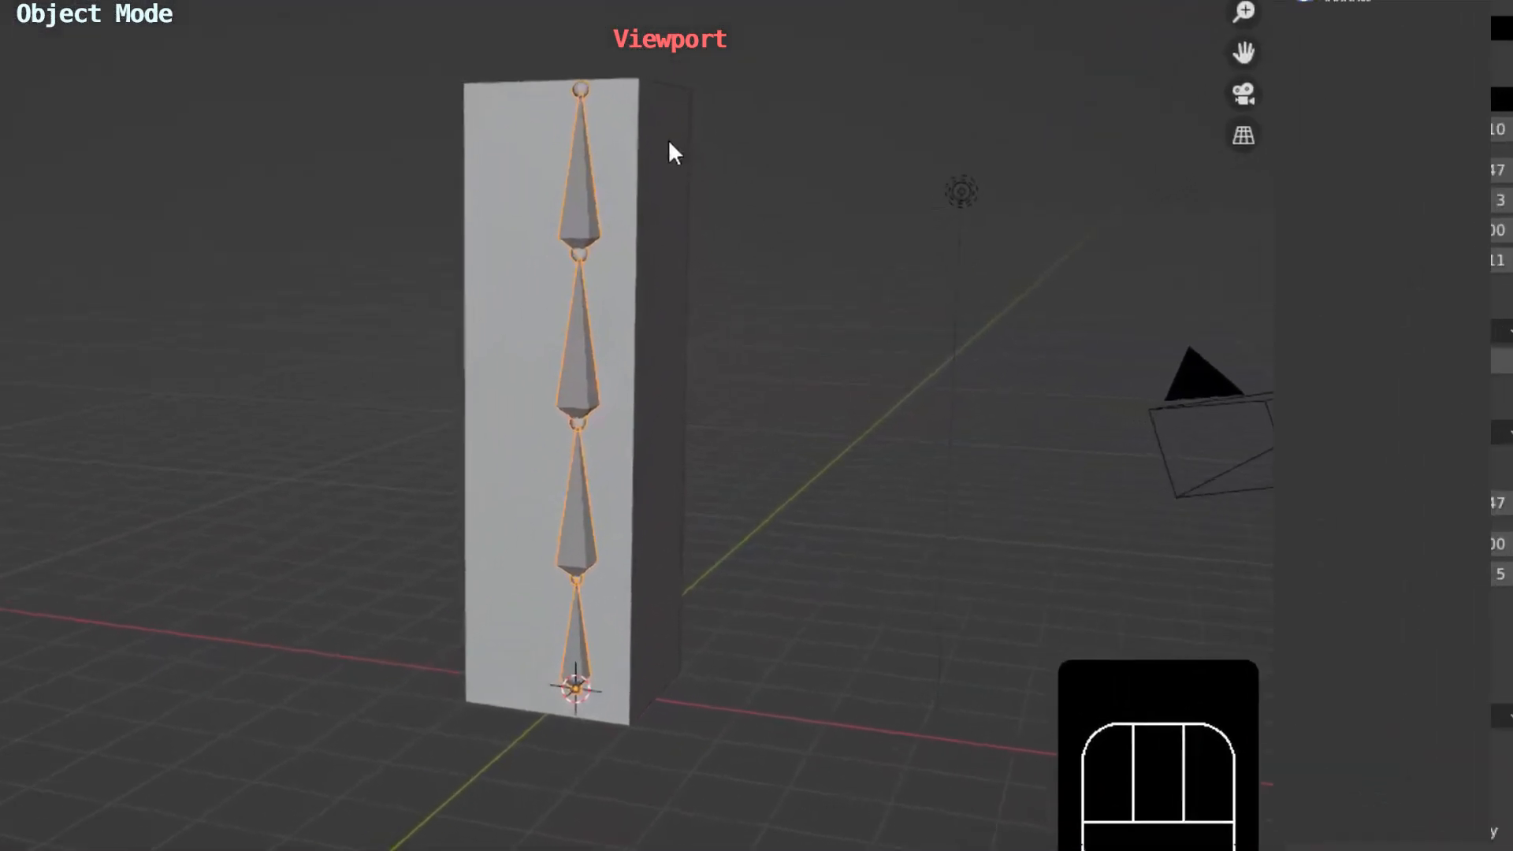
pyautogui.click(727, 240)
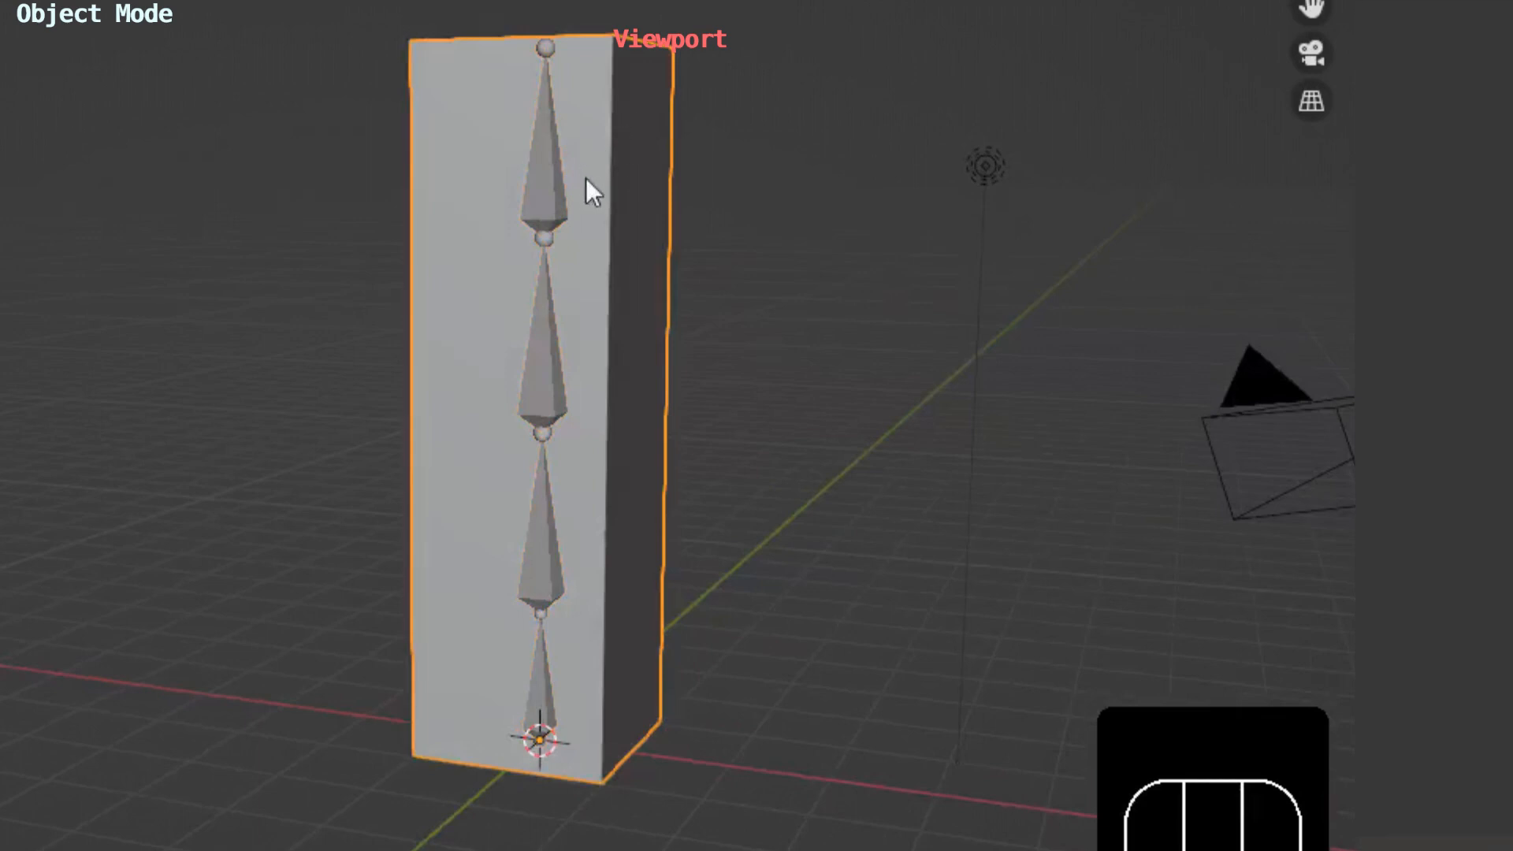
pyautogui.keyDown('shift'); pyautogui.click(541, 175); pyautogui.keyUp('shift')
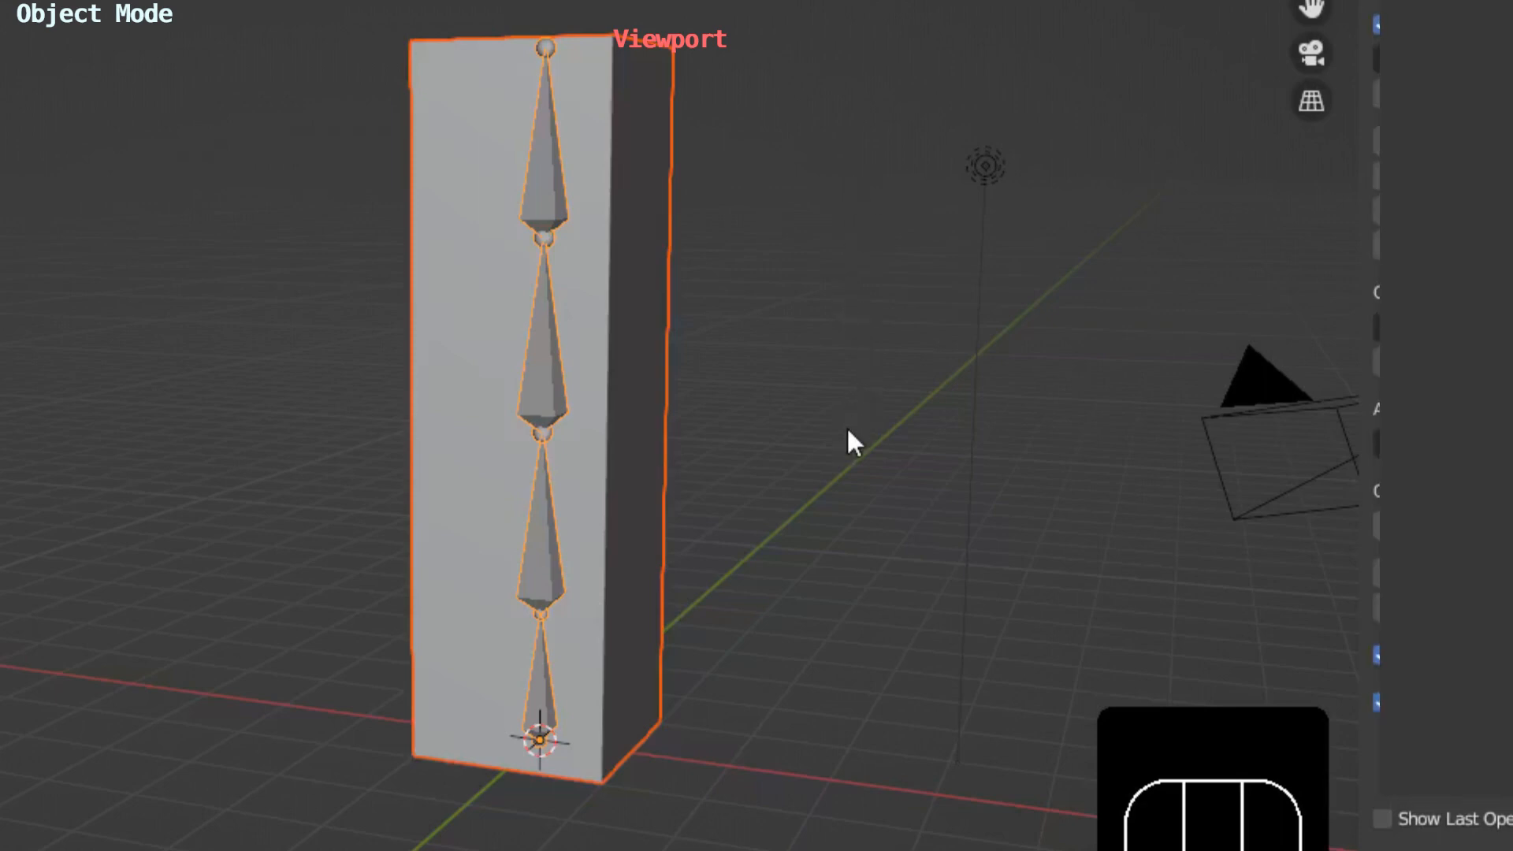
pyautogui.hotkey('ctrl', 'p')
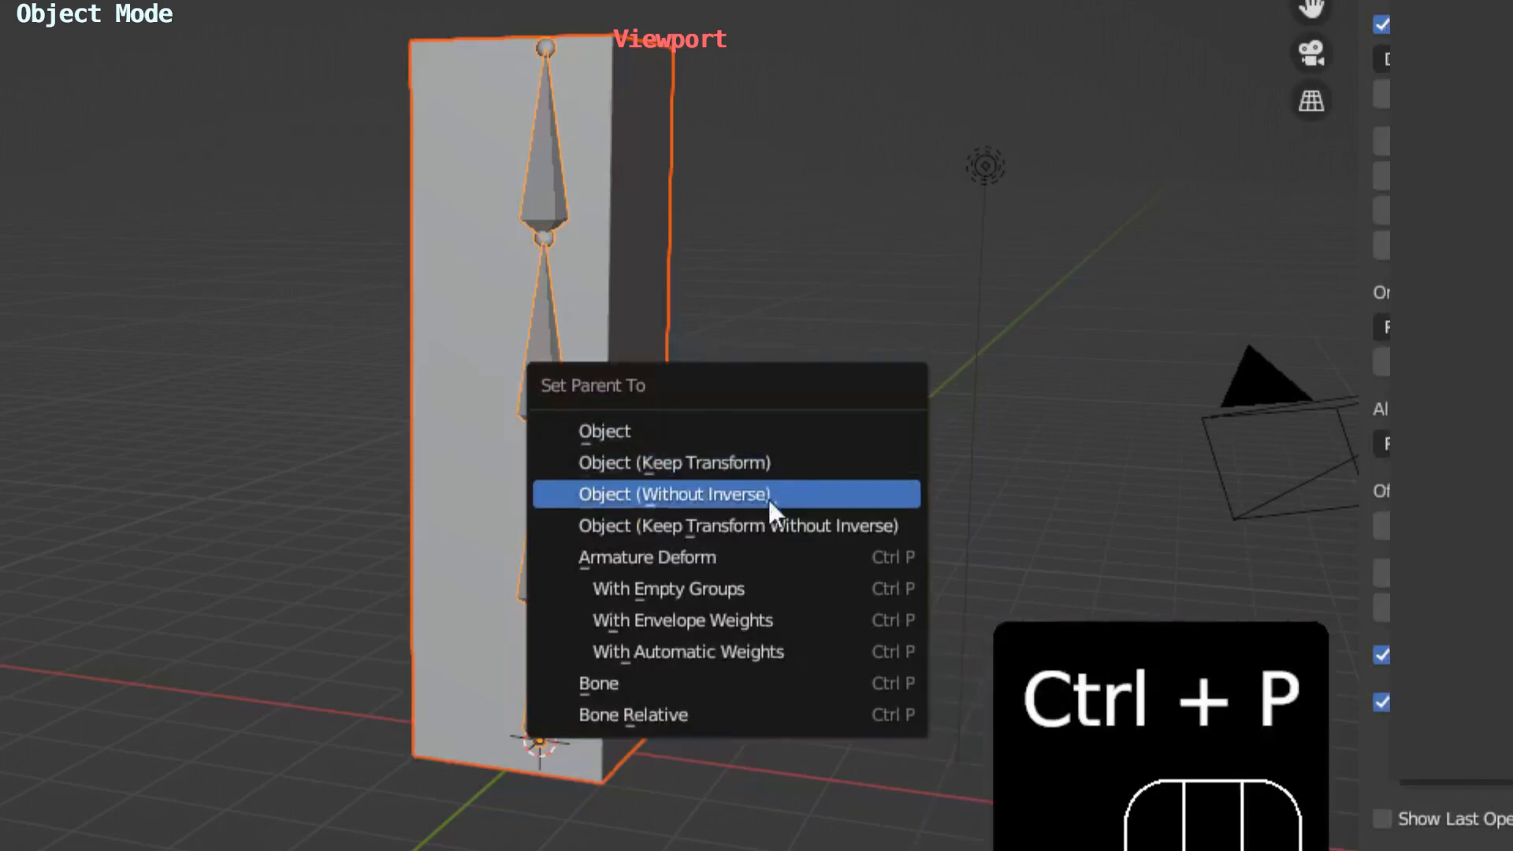
pyautogui.click(810, 651)
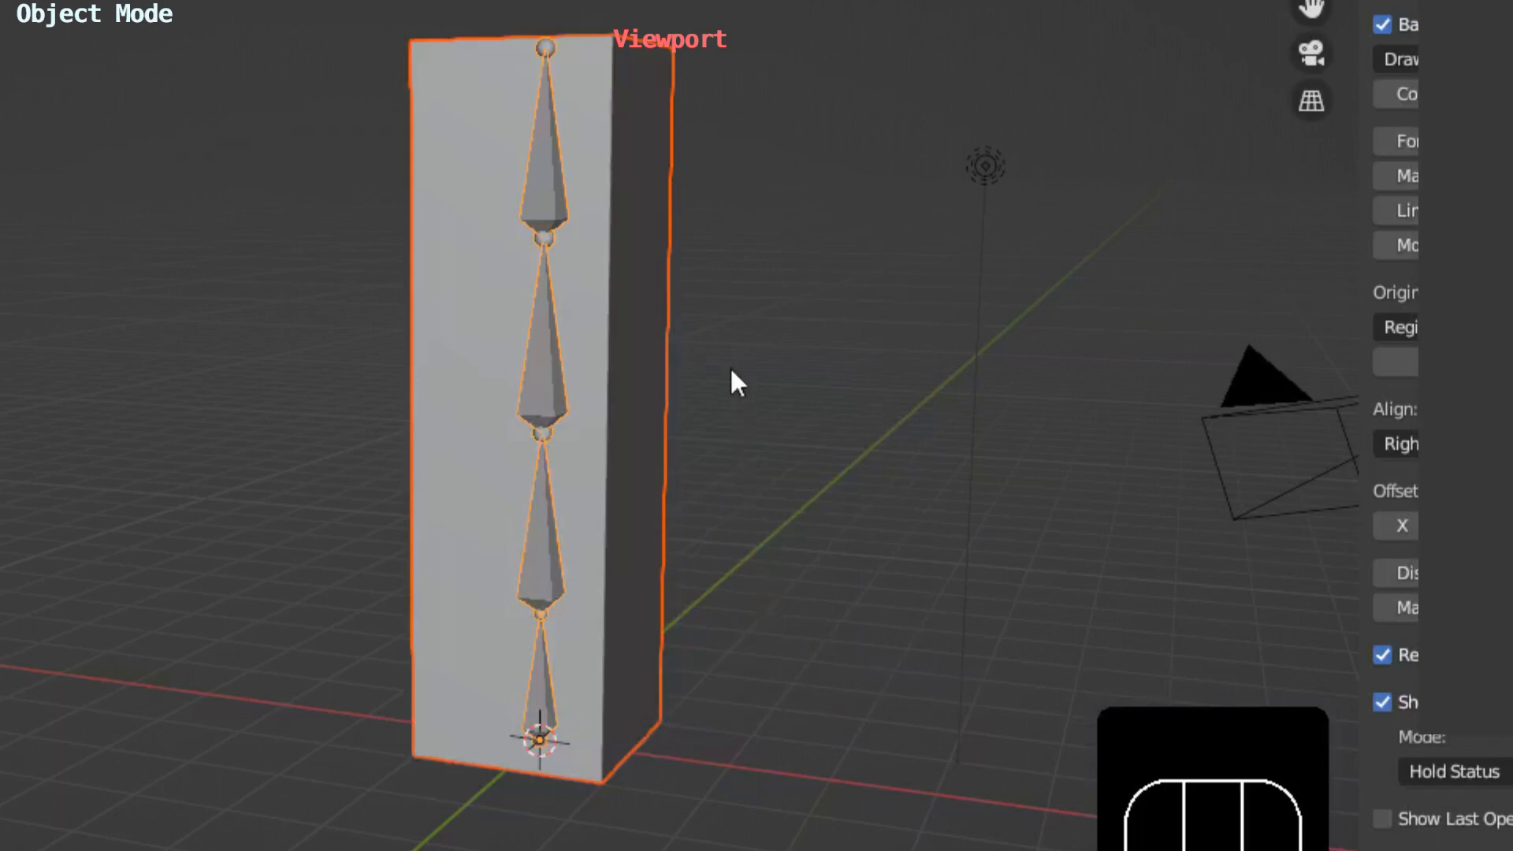
# Step: Select only the armature and switch it to Pose Mode
pyautogui.moveTo(722, 366); pyautogui.dragTo(484, 353, button='middle')
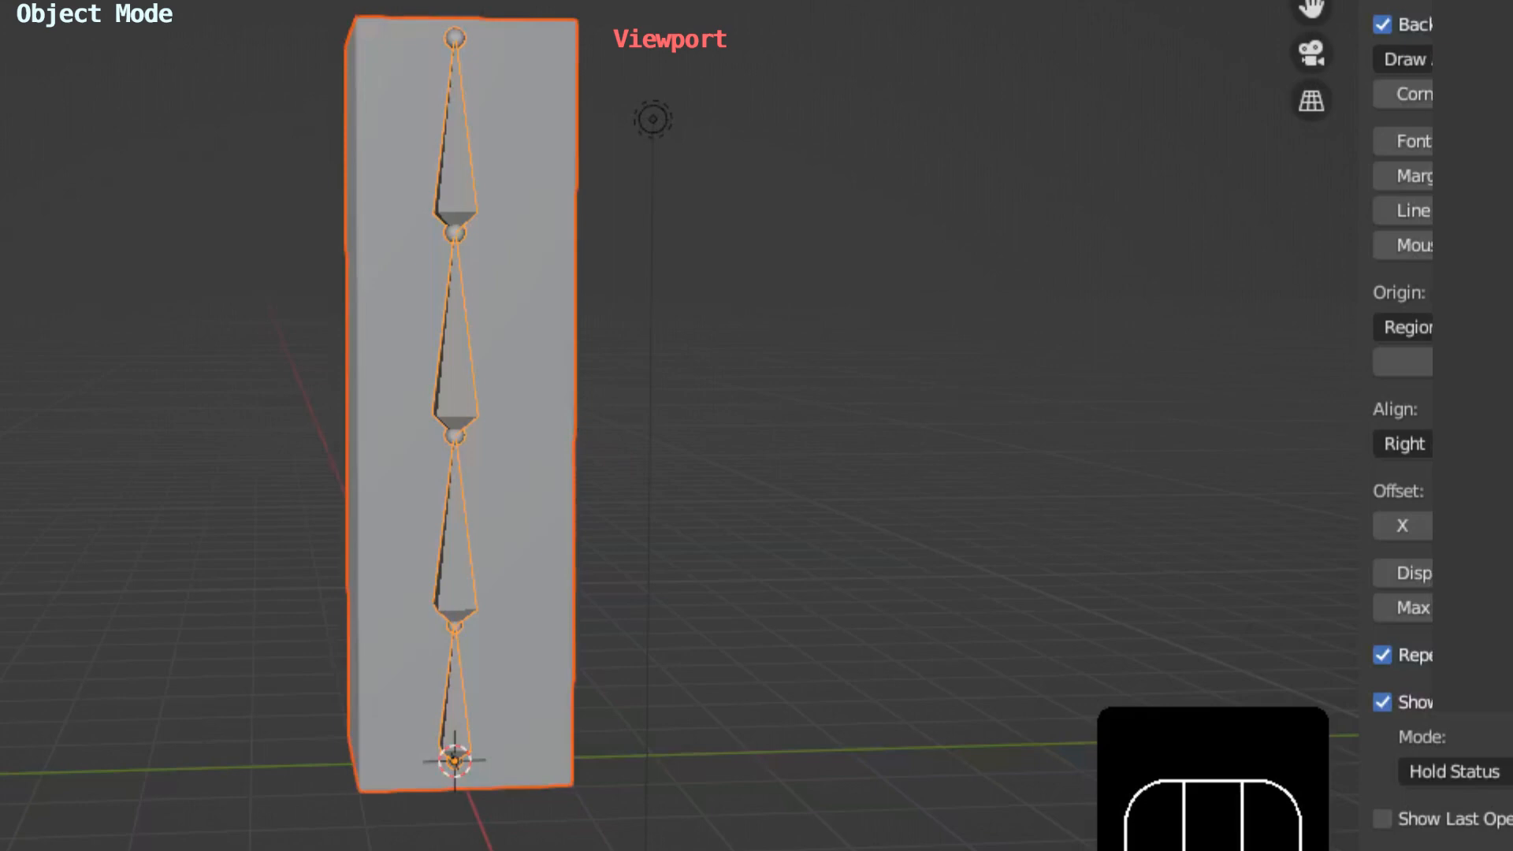
pyautogui.click(52, 52)
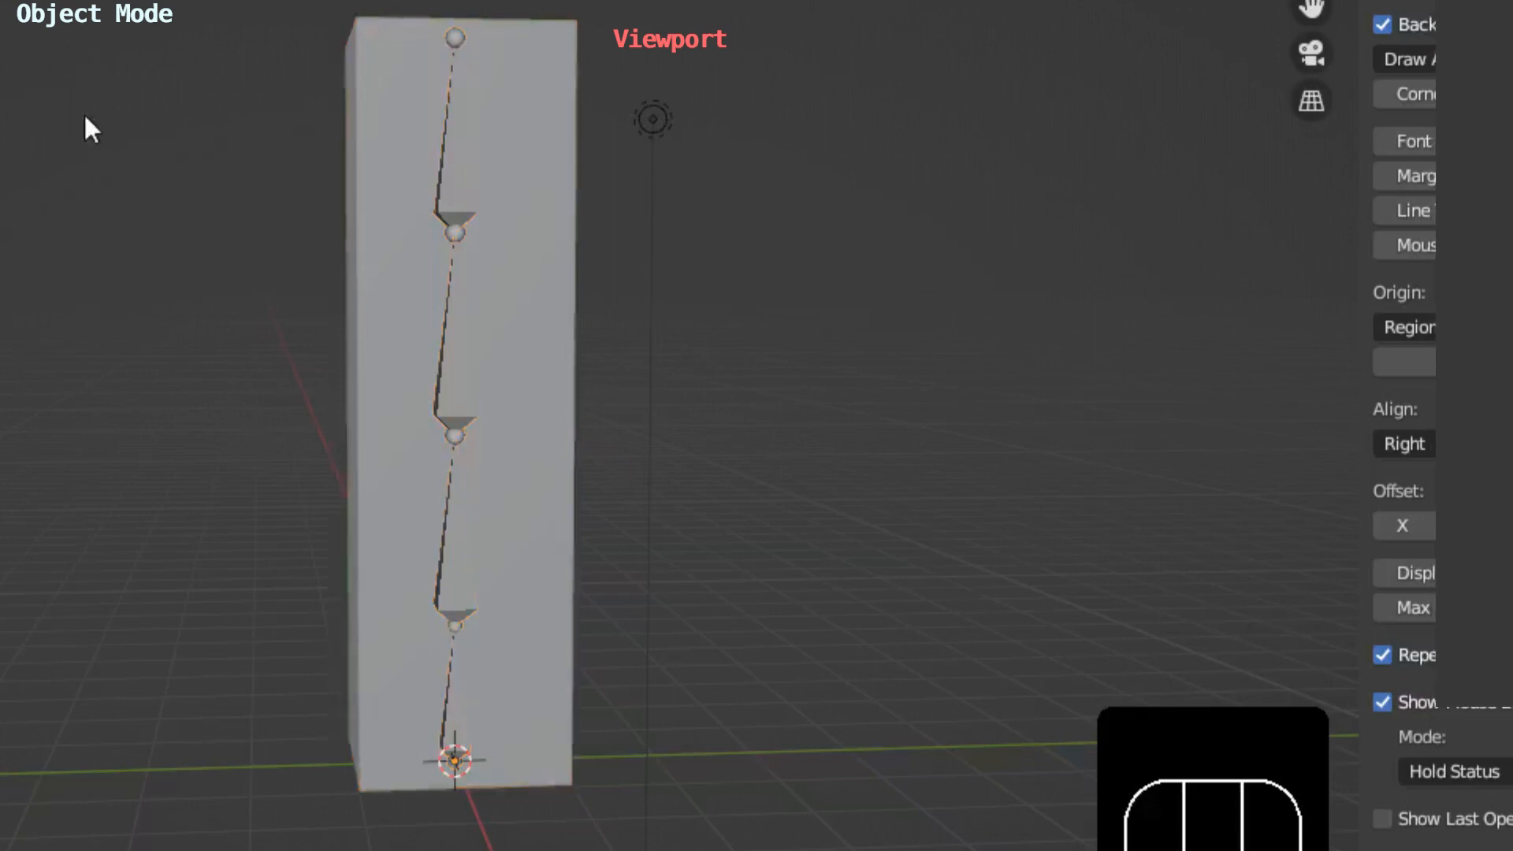
pyautogui.click(465, 354)
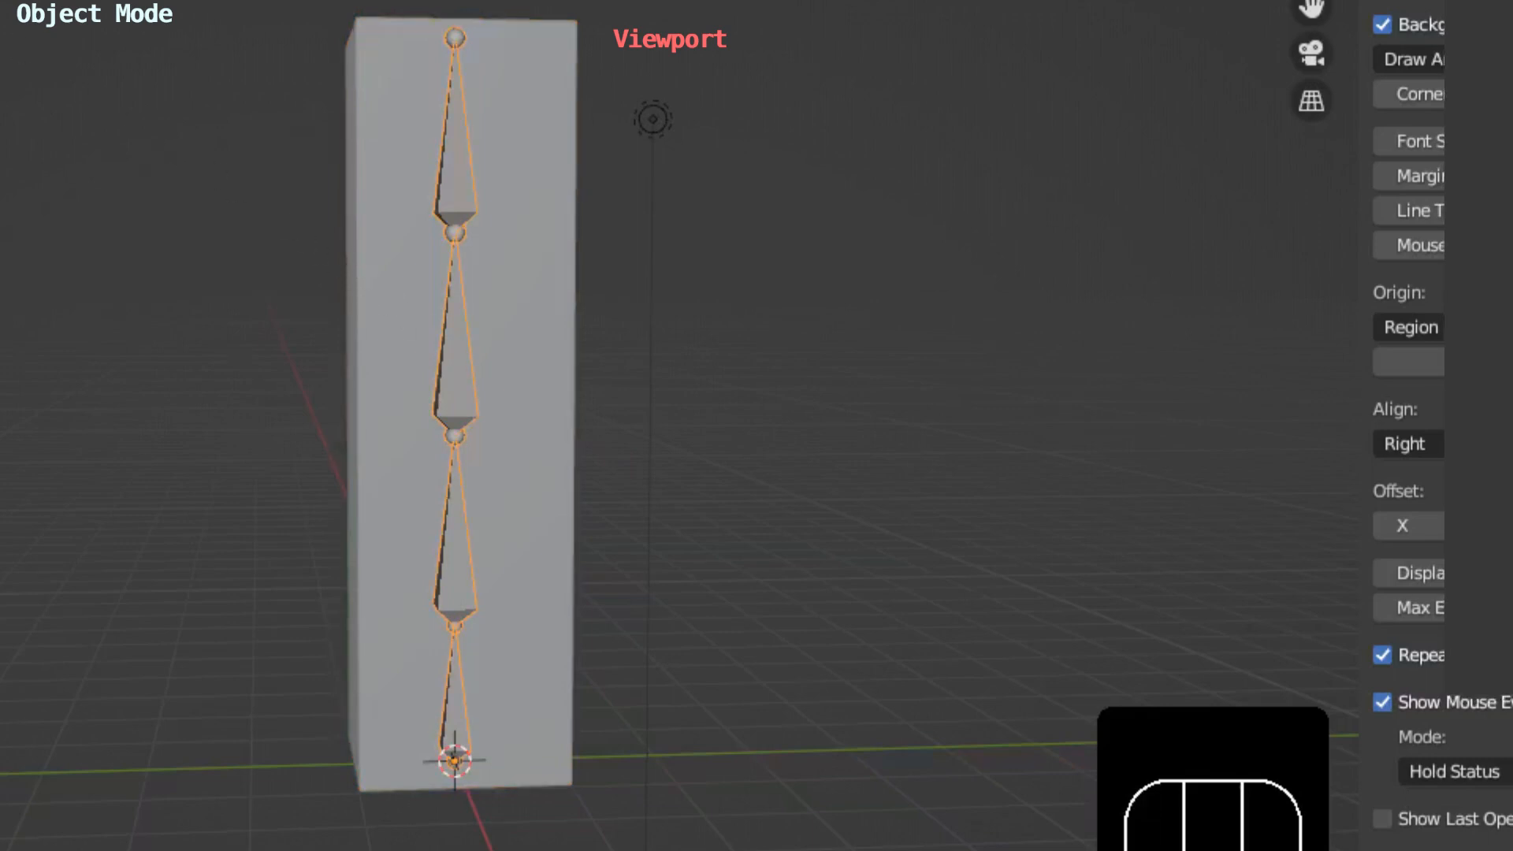
pyautogui.click(14, 6)
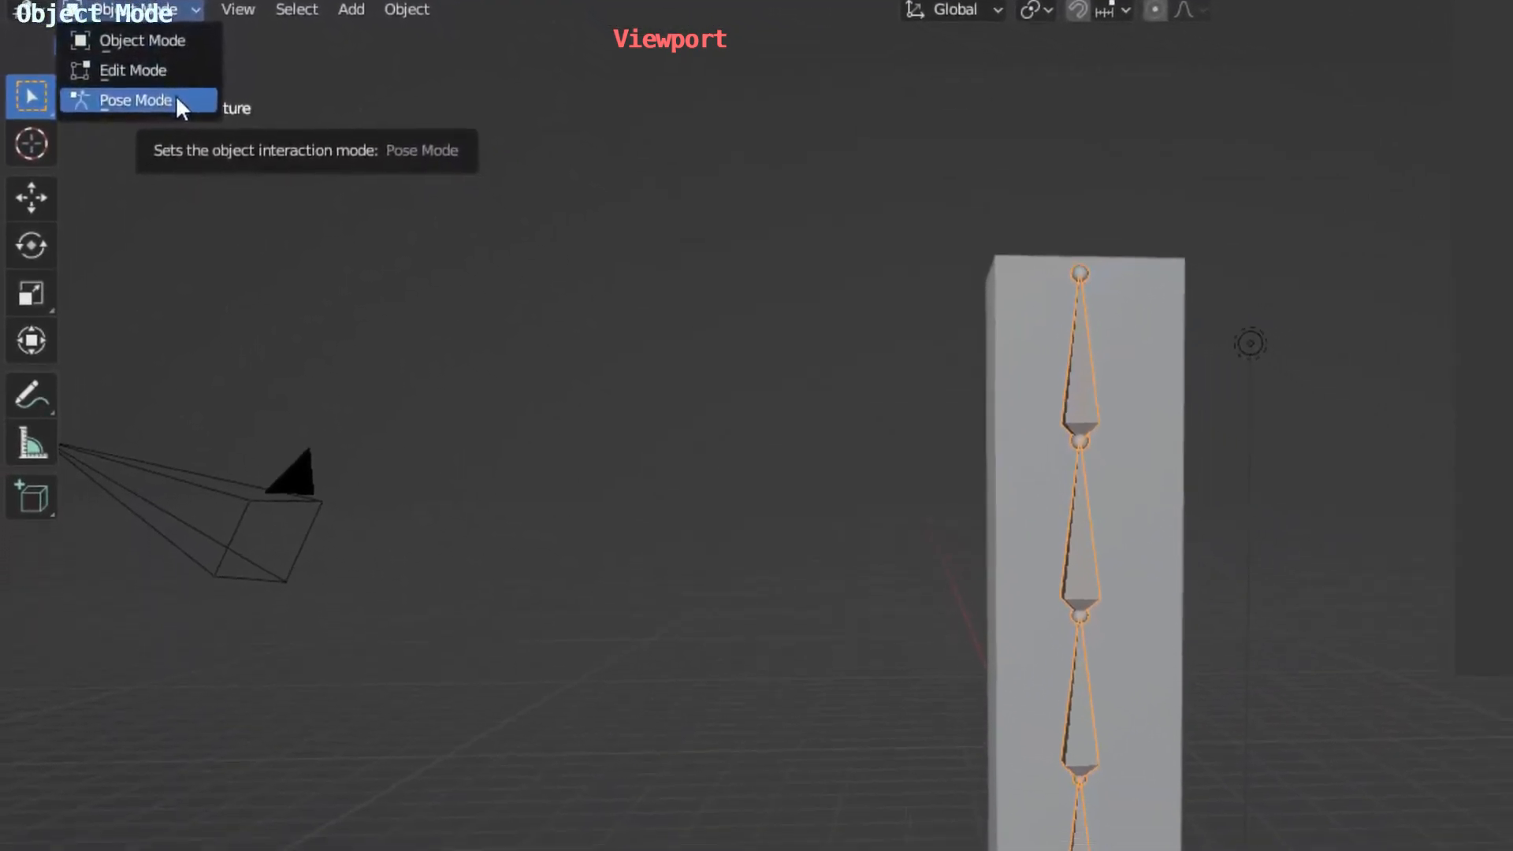
pyautogui.click(177, 101)
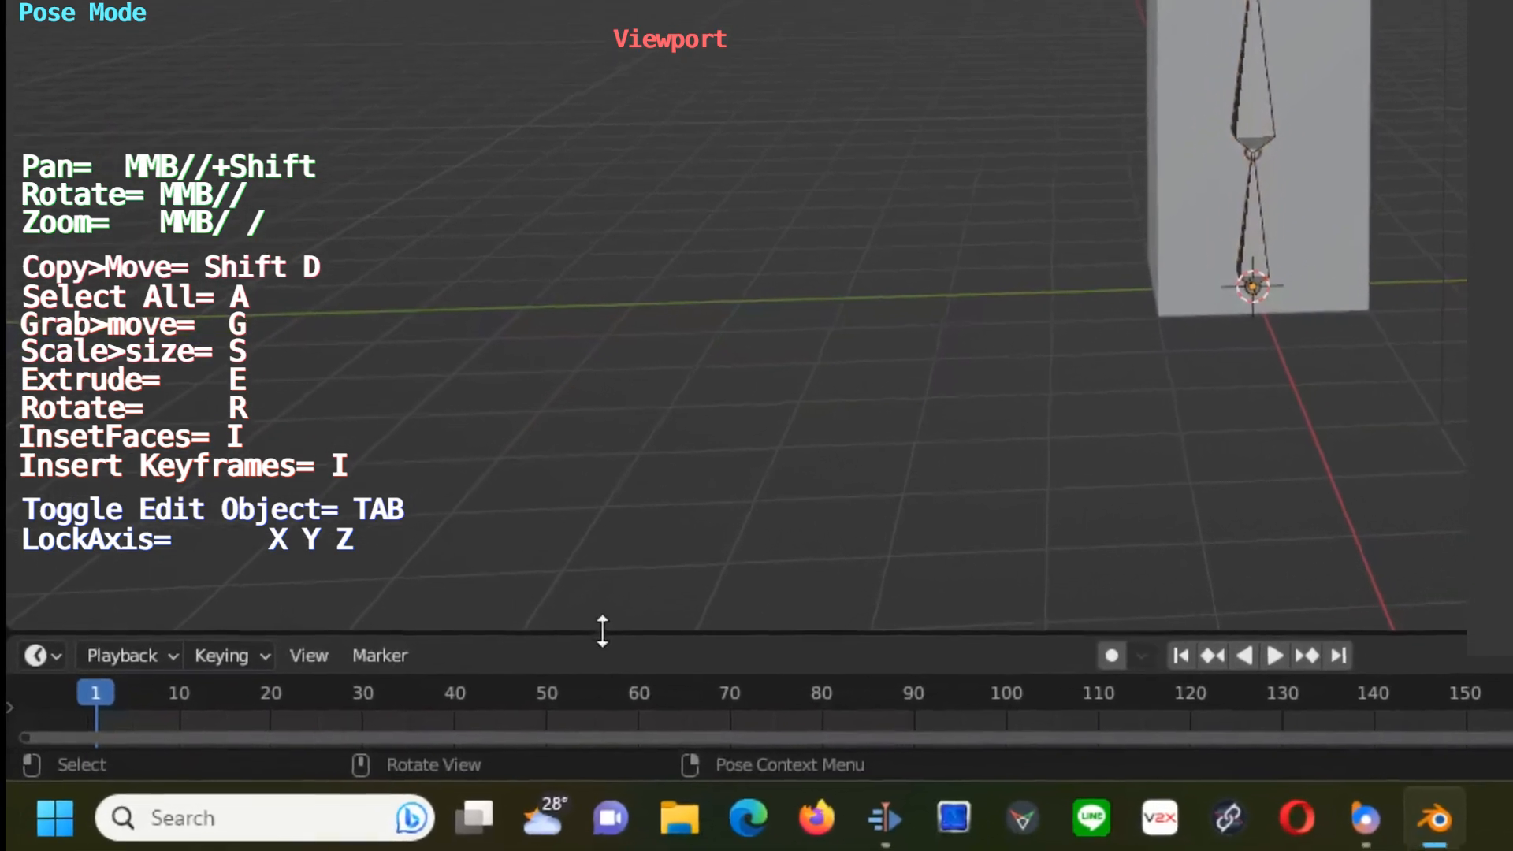
# Step: Enlarge the Timeline area by raising its border with the 3D viewport
pyautogui.moveTo(545, 674); pyautogui.dragTo(550, 672)
pyautogui.moveTo(656, 603); pyautogui.dragTo(715, 436)
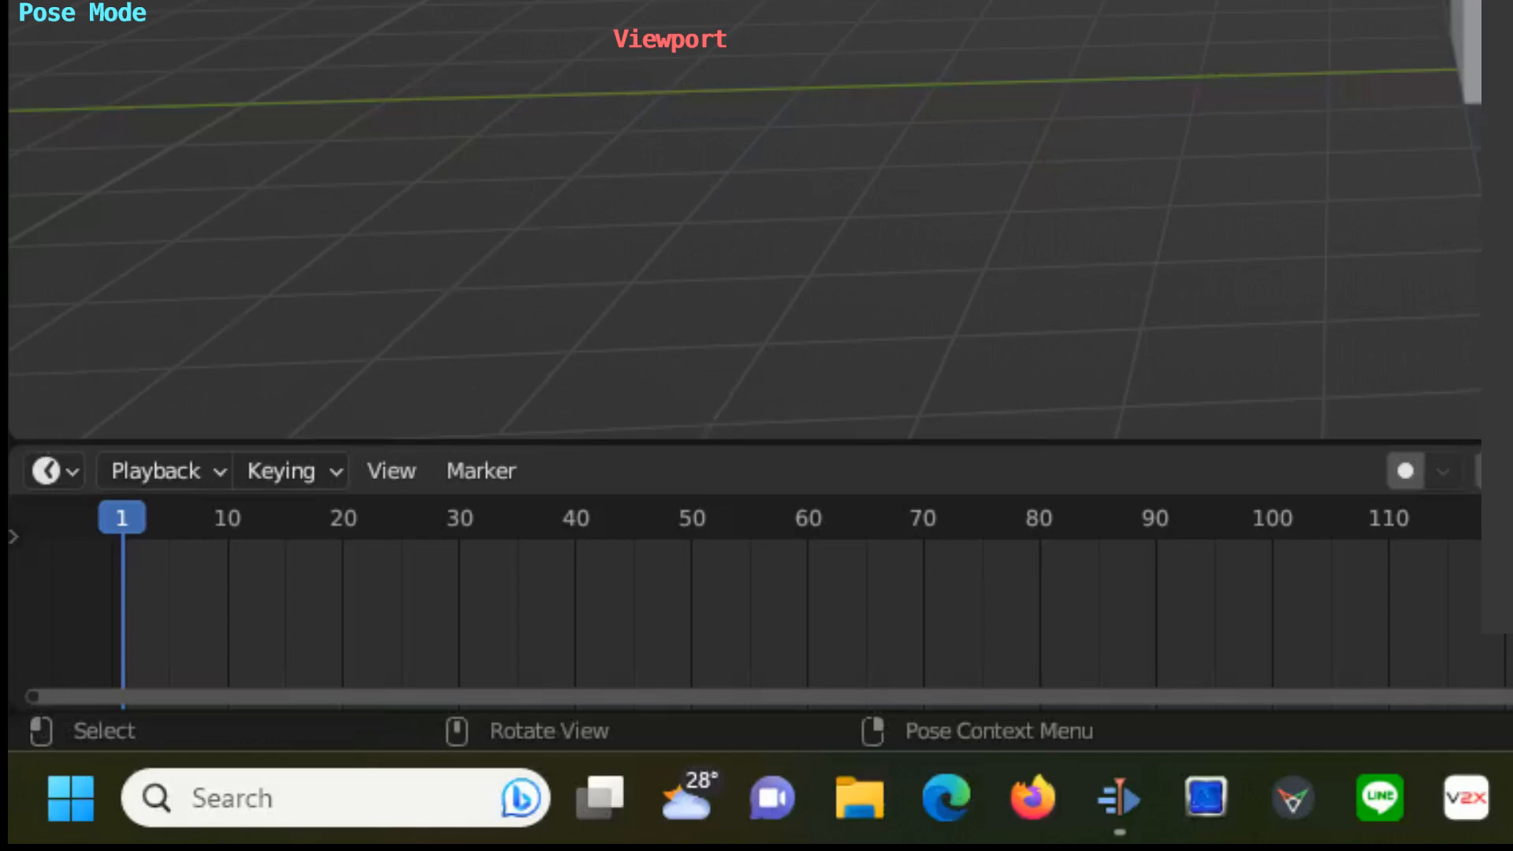
pyautogui.moveTo(24, 440); pyautogui.dragTo(48, 187)
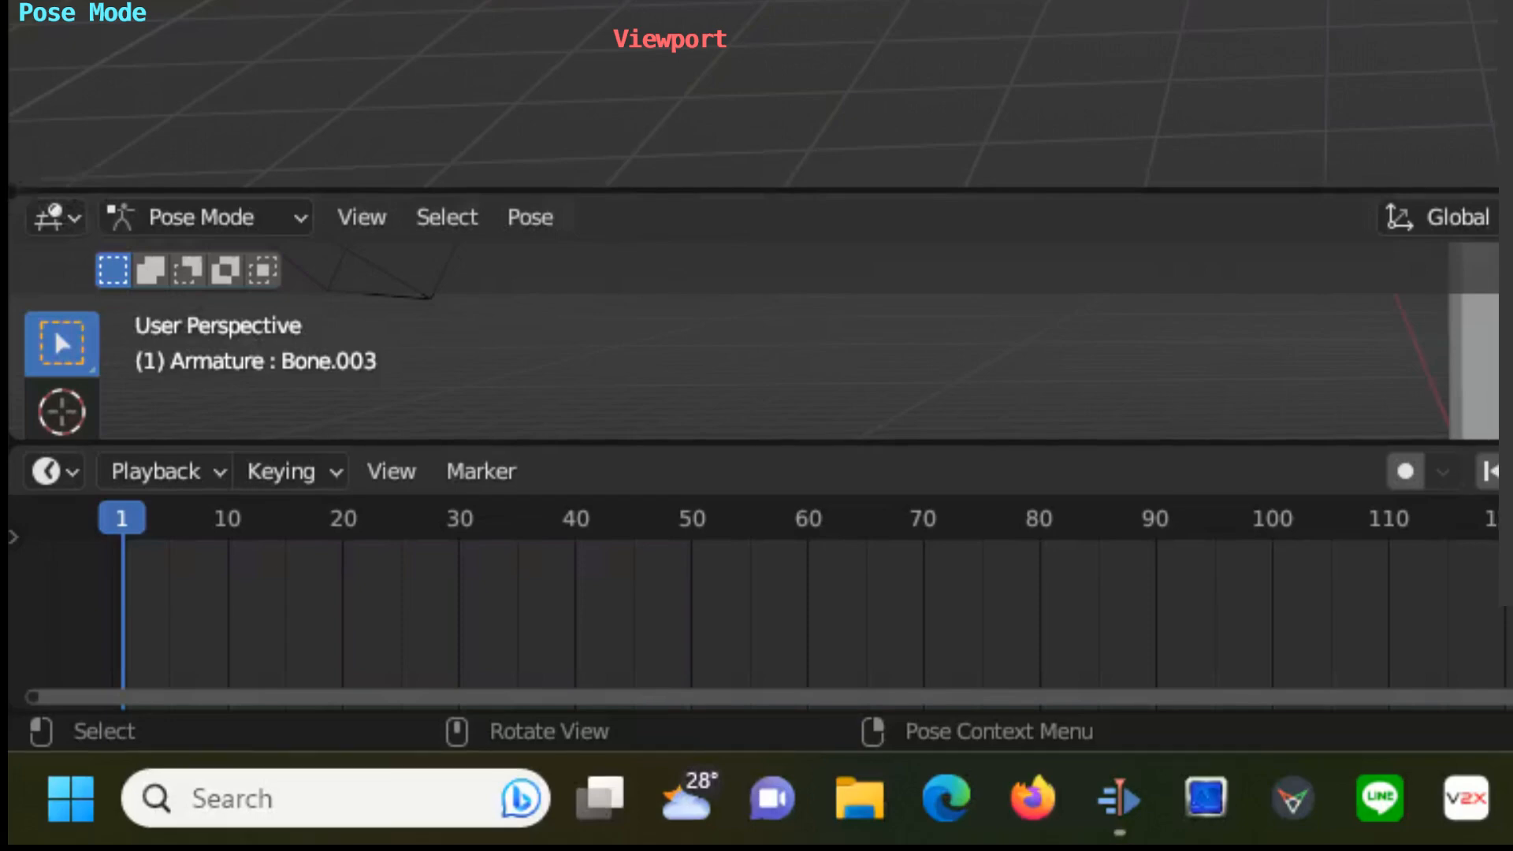
pyautogui.moveTo(22, 194); pyautogui.dragTo(22, 230)
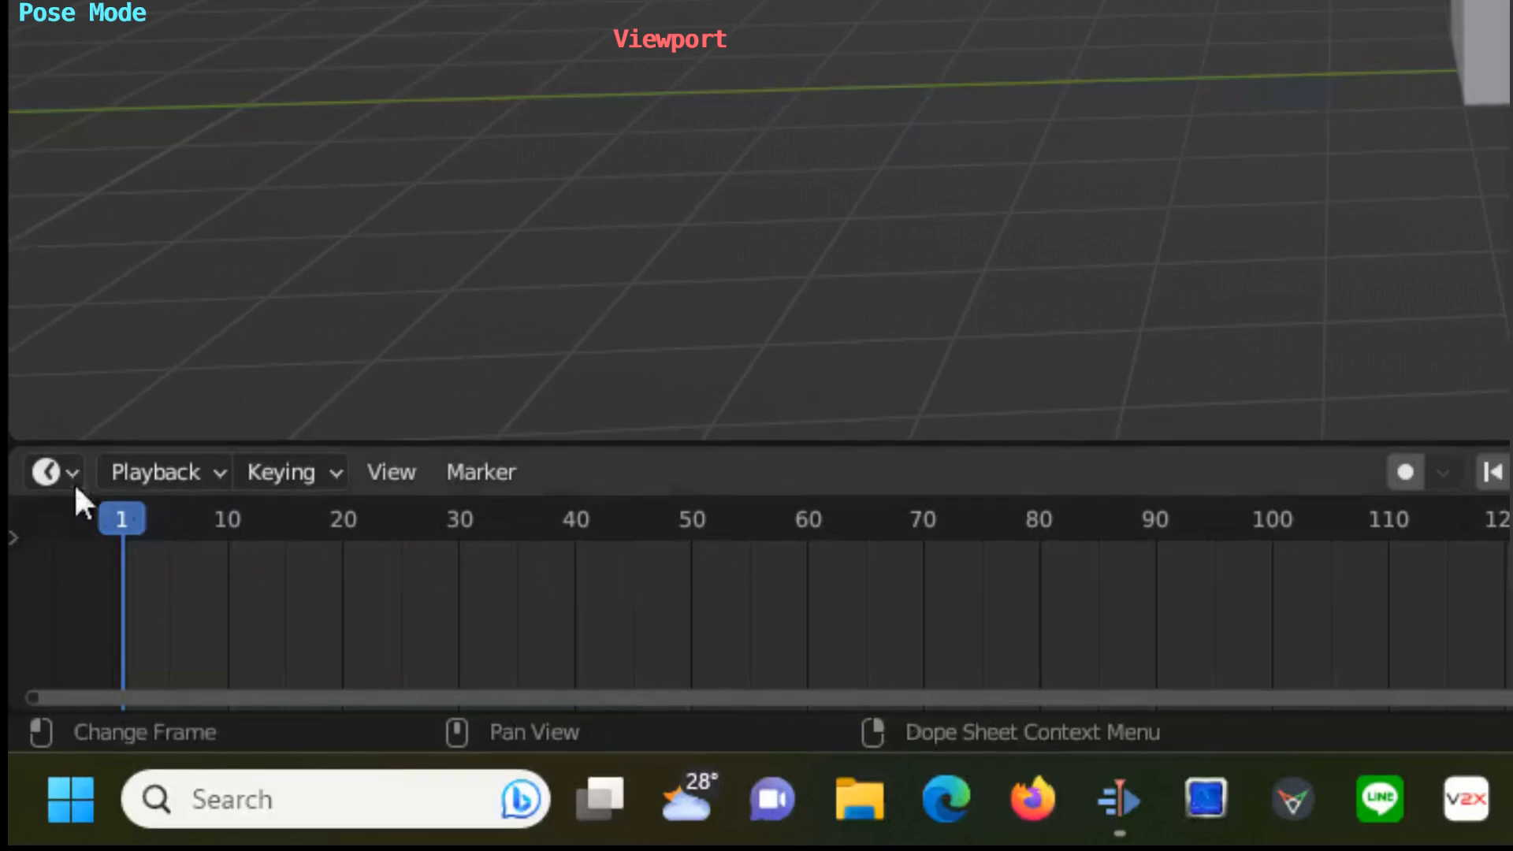
pyautogui.click(45, 471)
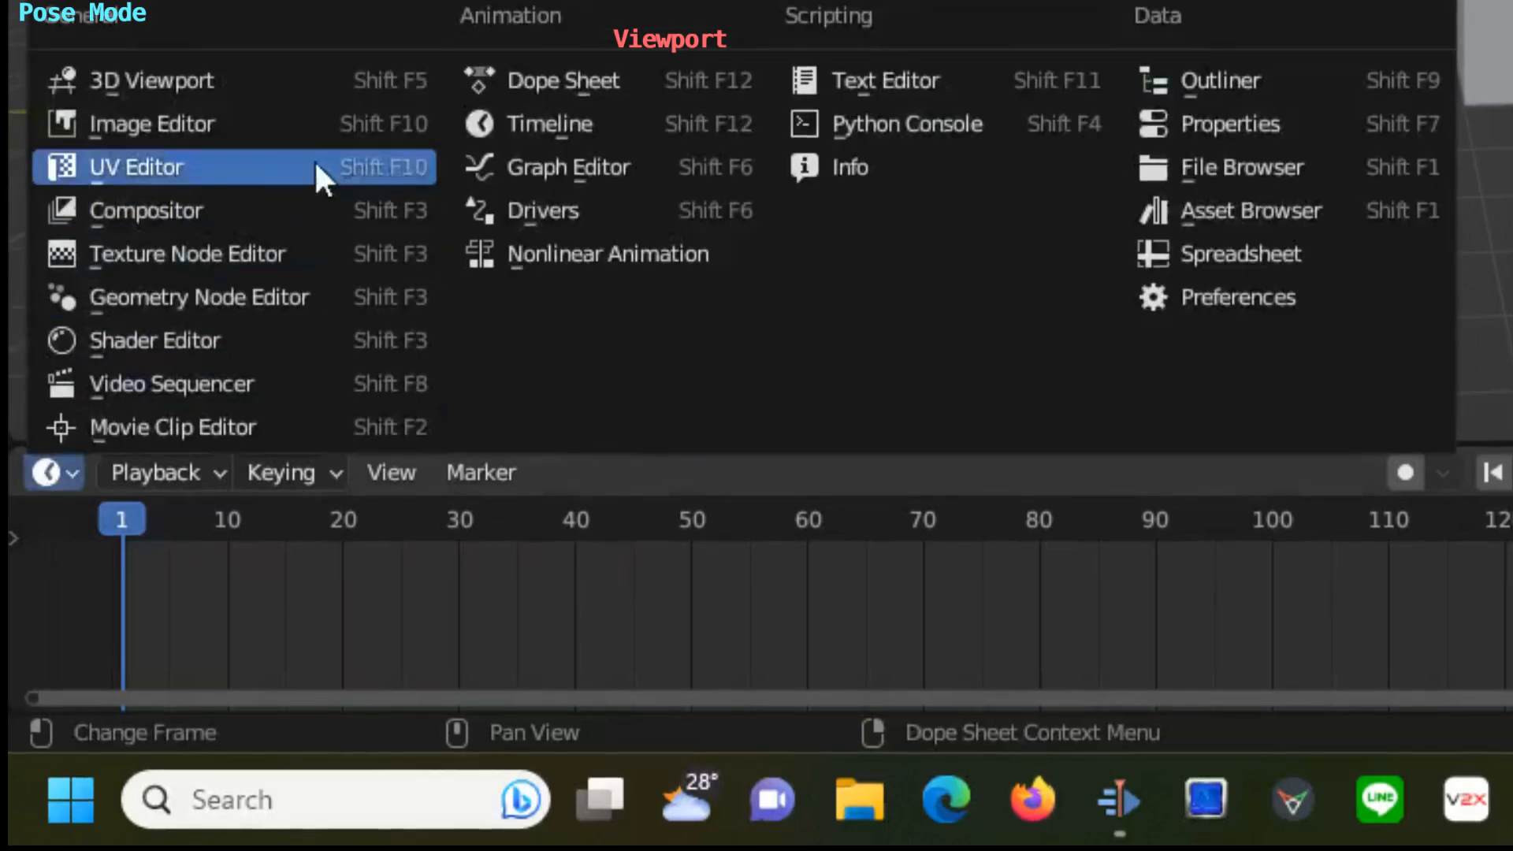
pyautogui.click(549, 124)
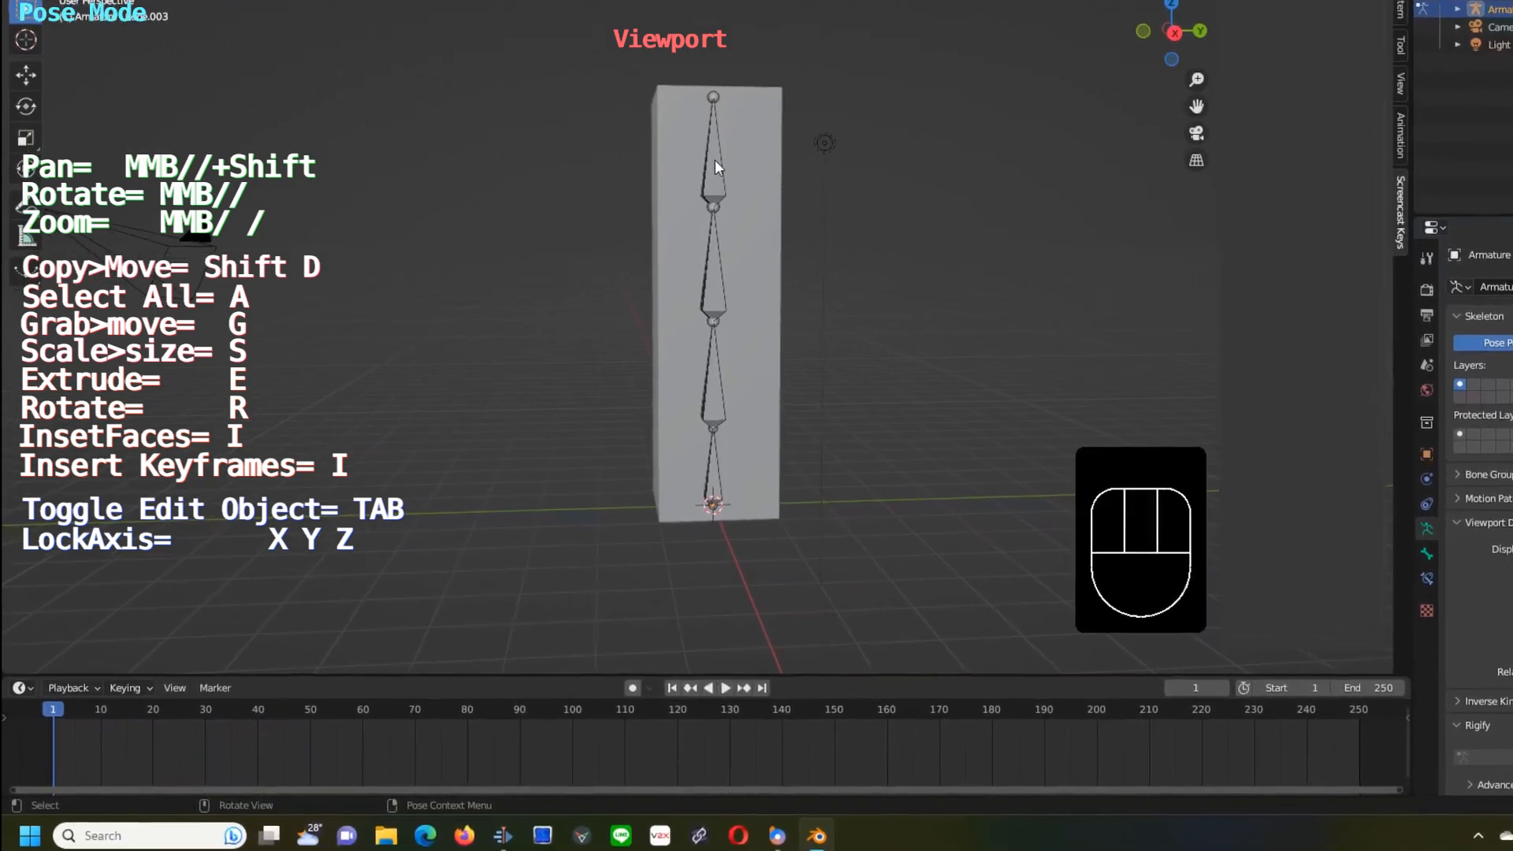
# Step: Select all bones and insert a Location, Rotation & Scale keyframe at frame 1
pyautogui.press('a')
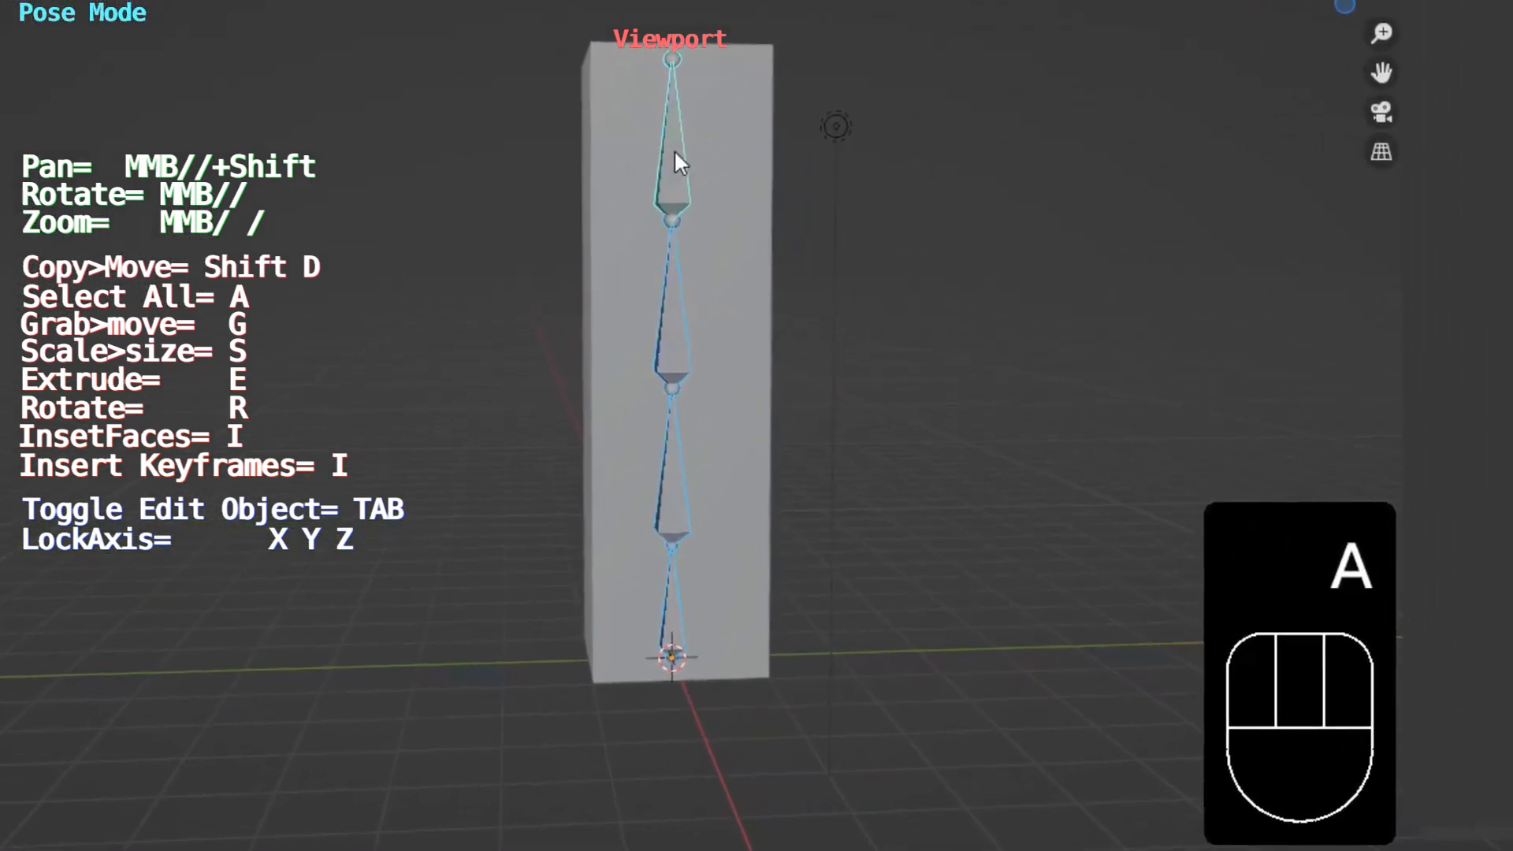
pyautogui.press('i')
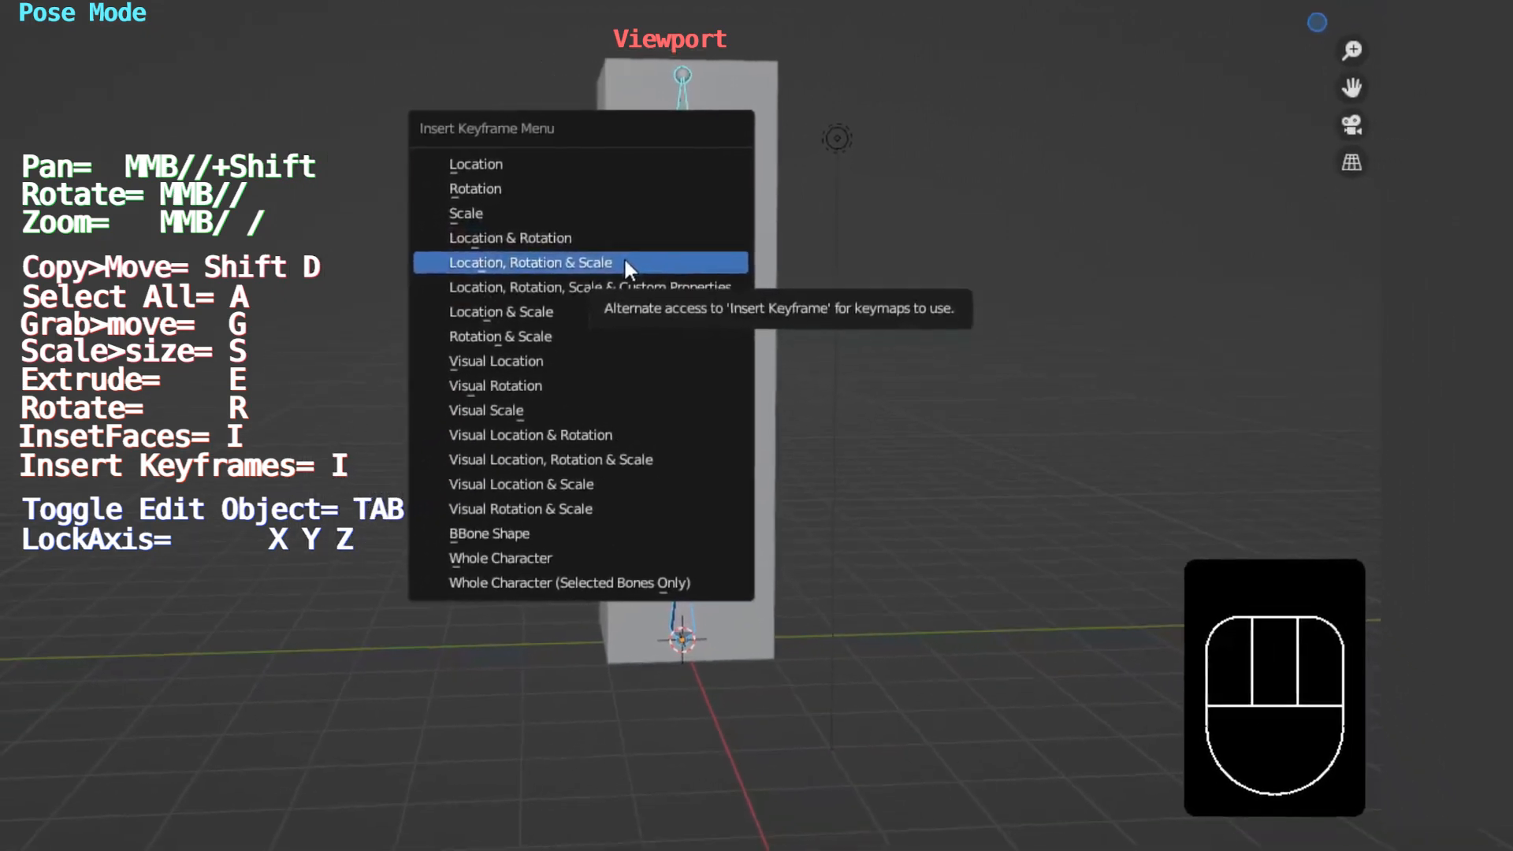
pyautogui.click(587, 285)
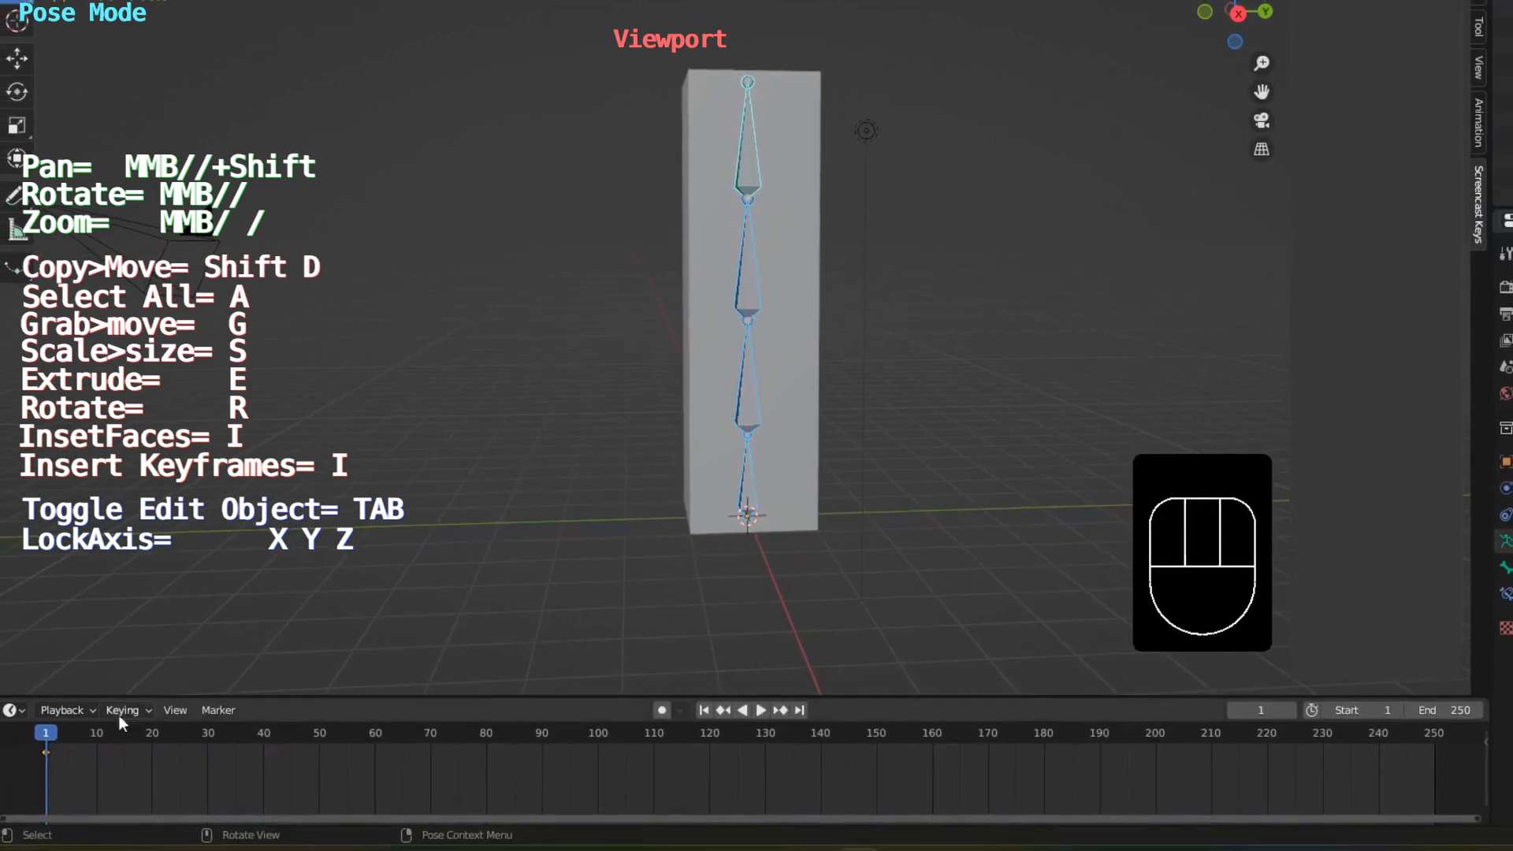
# Step: Go to frame 20 and rotate the second bone from the top so the column's upper half leans clockwise
pyautogui.moveTo(54, 732); pyautogui.dragTo(155, 735)
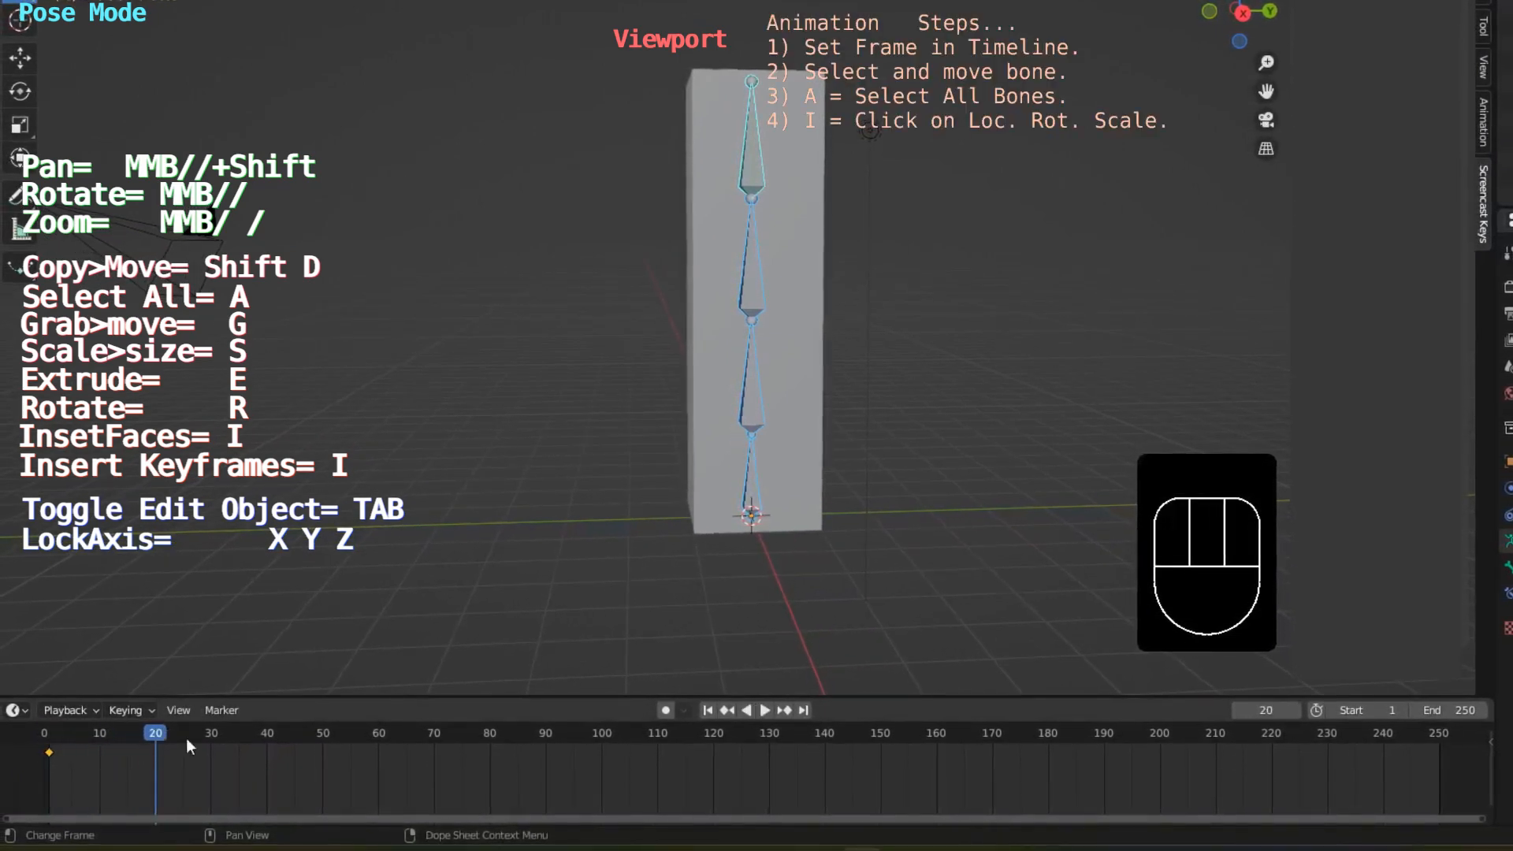
pyautogui.click(757, 273)
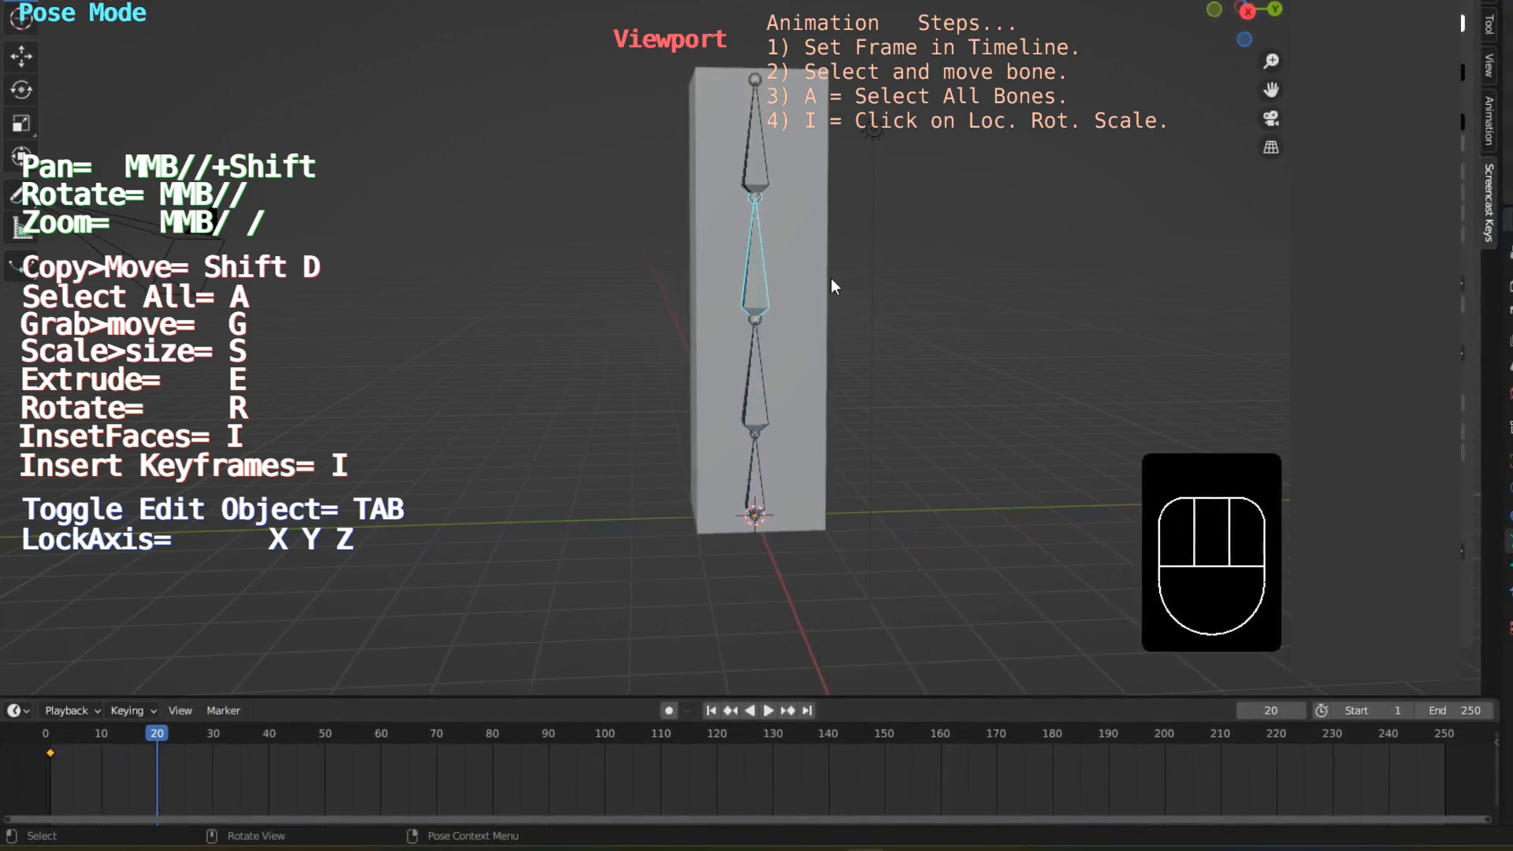
pyautogui.press('r')
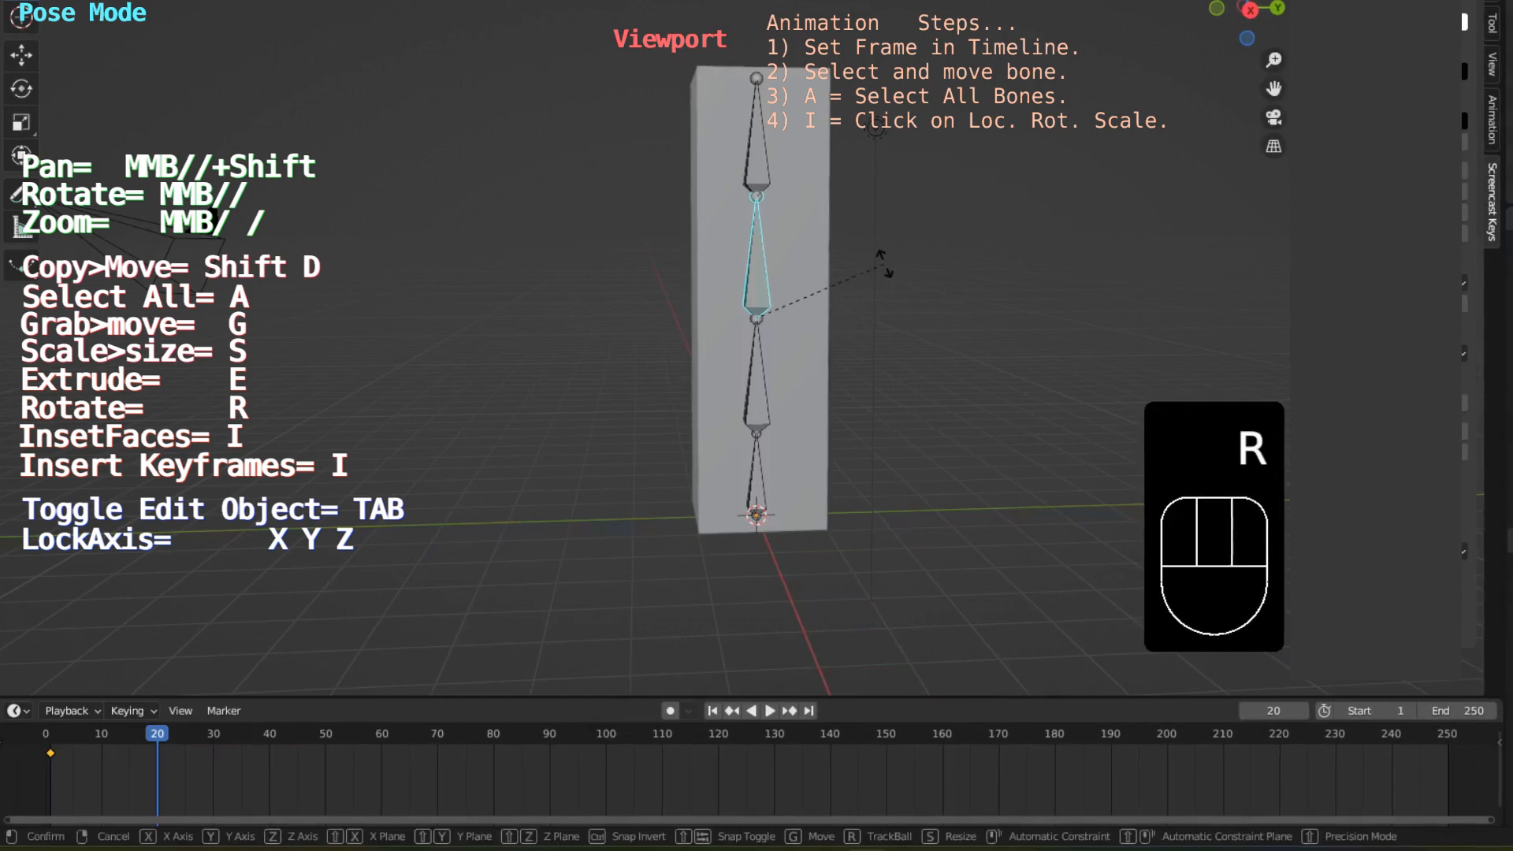
pyautogui.click(906, 315)
# Step: Rotate the second bone from the base by about -20.5° and the top bone by about 47.8°
pyautogui.click(763, 391)
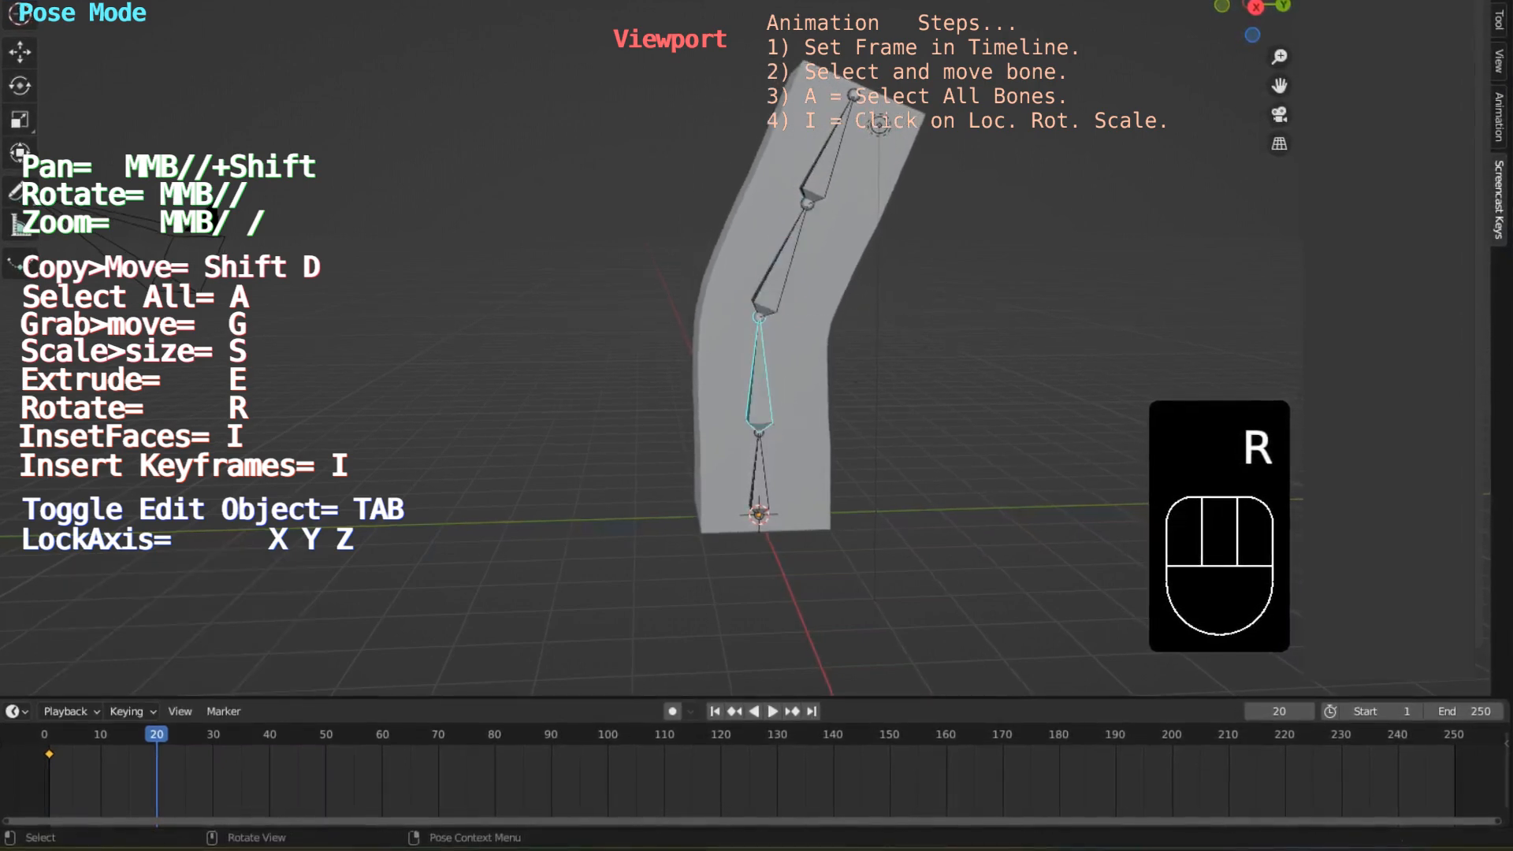
pyautogui.press('r')
pyautogui.click(804, 197)
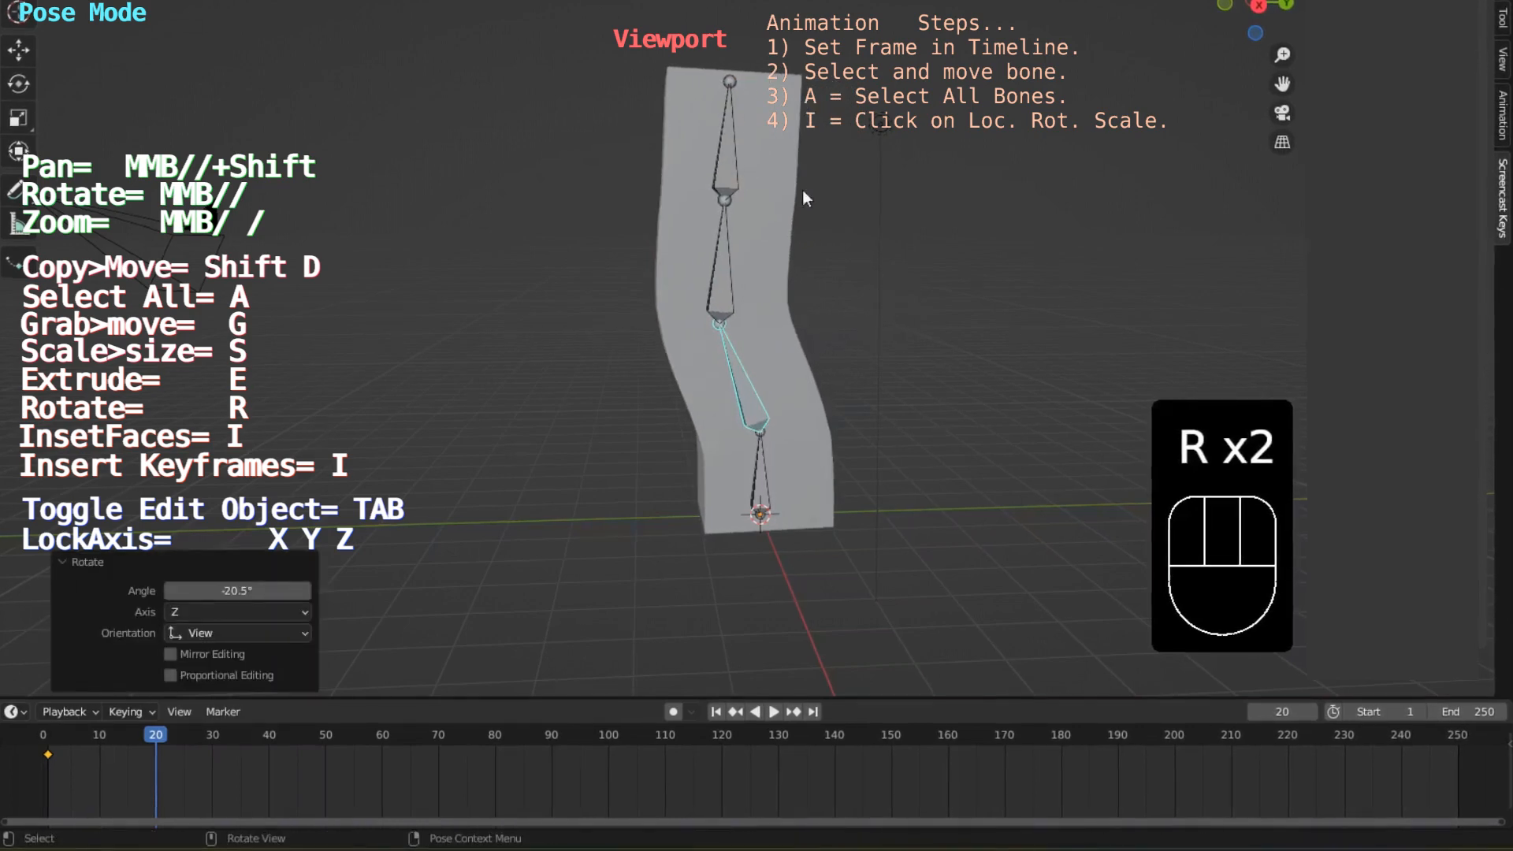
pyautogui.click(732, 142)
pyautogui.press('r')
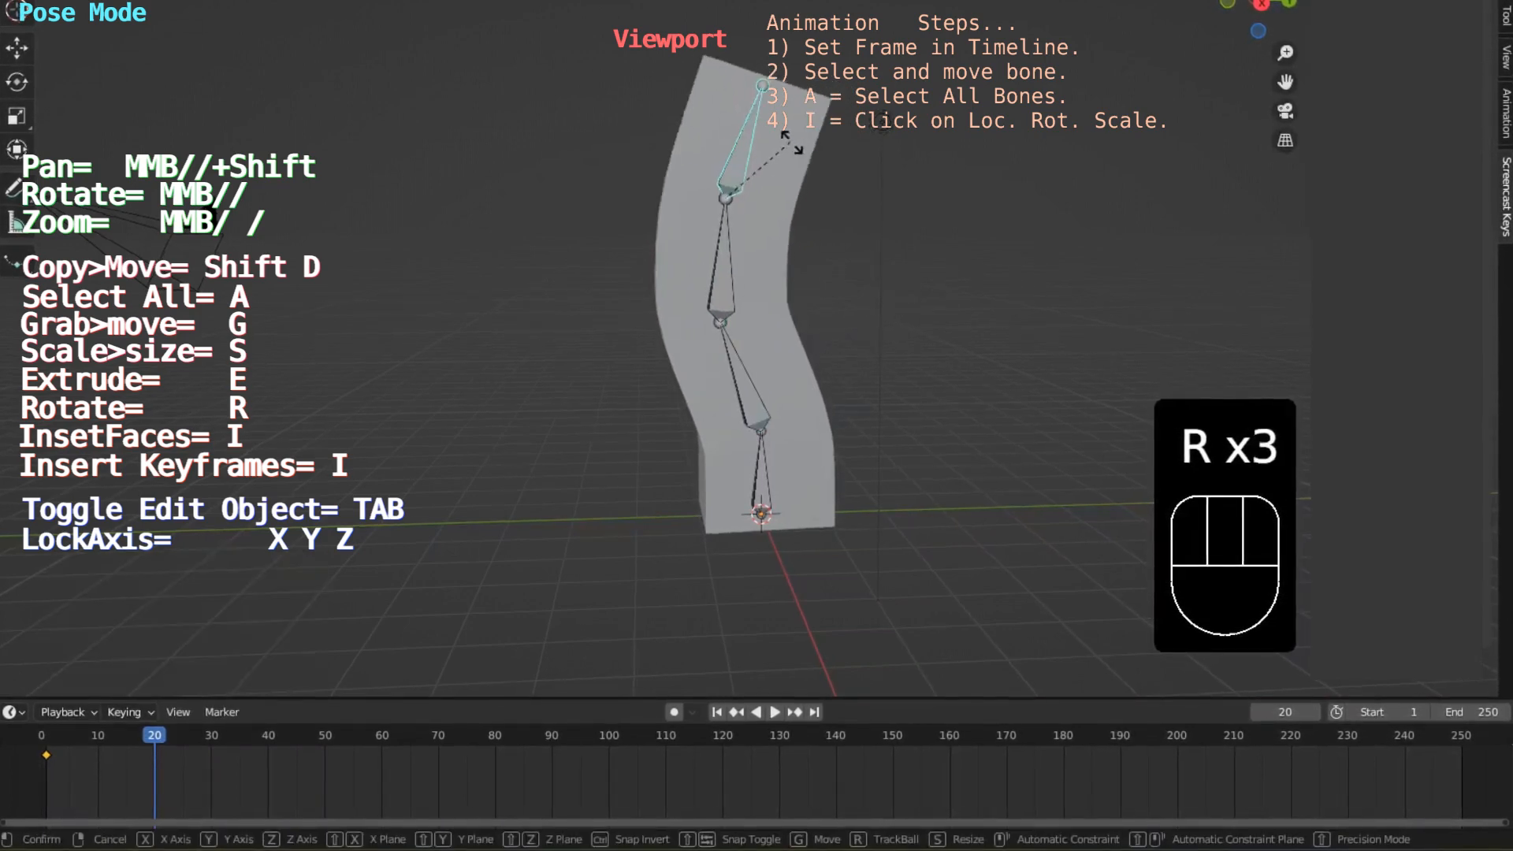
pyautogui.click(818, 181)
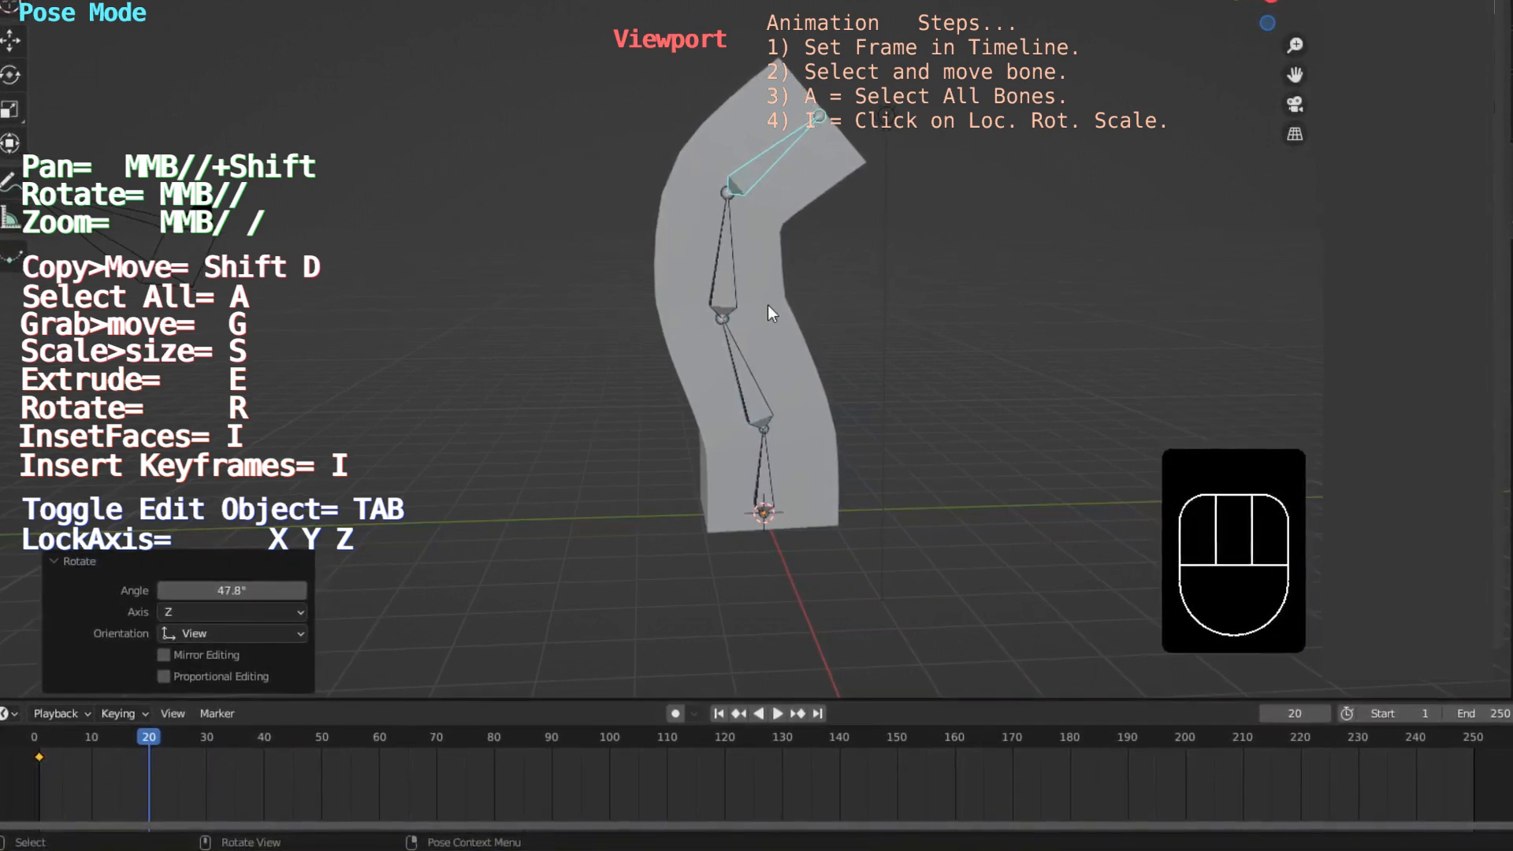
# Step: Select all bones and insert a Location, Rotation & Scale keyframe at frame 20
pyautogui.press('a')
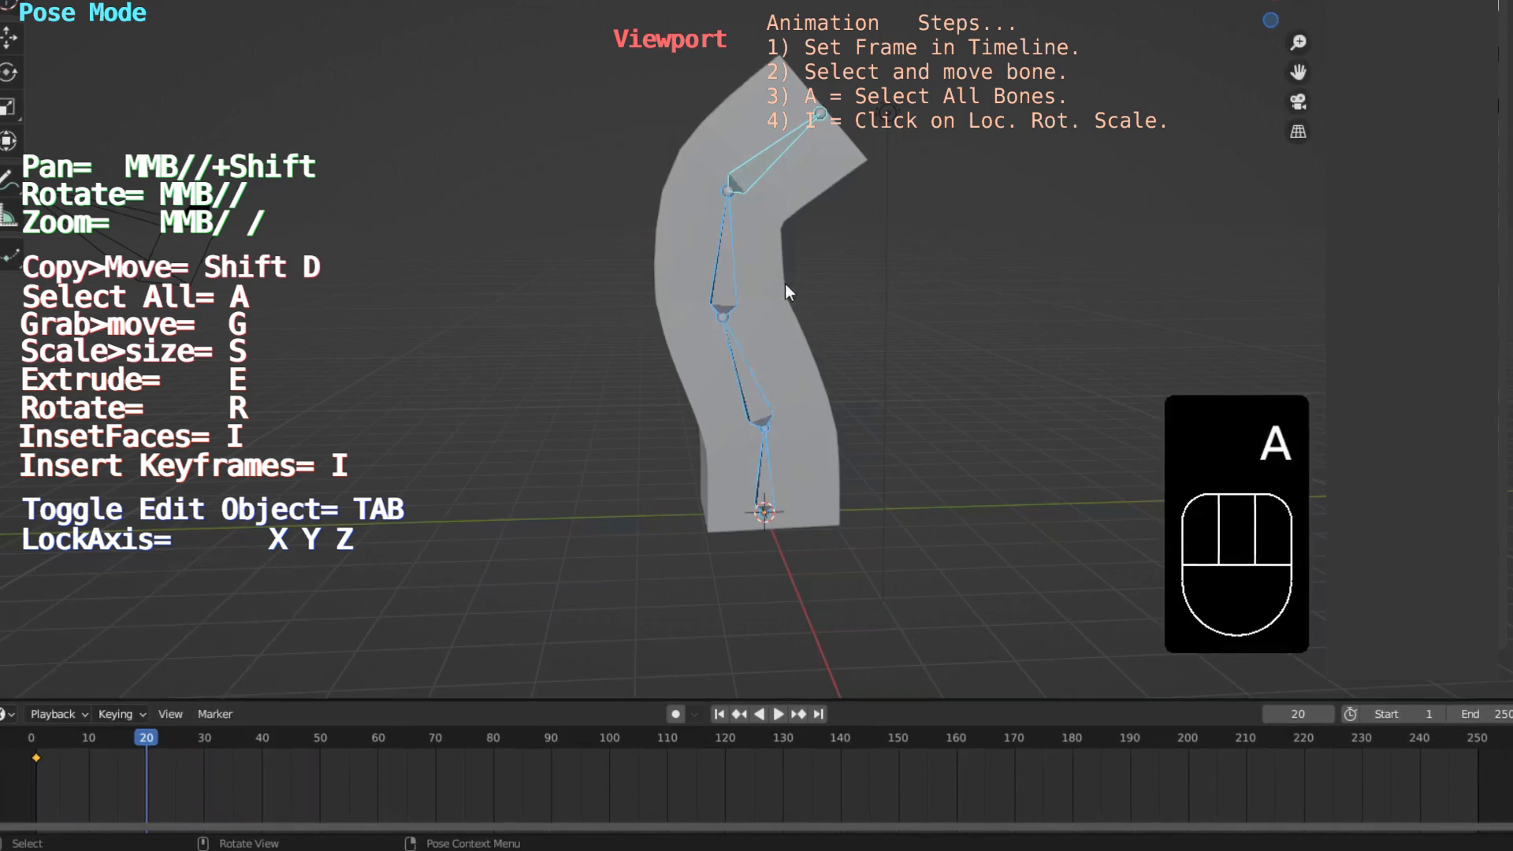
pyautogui.press('i')
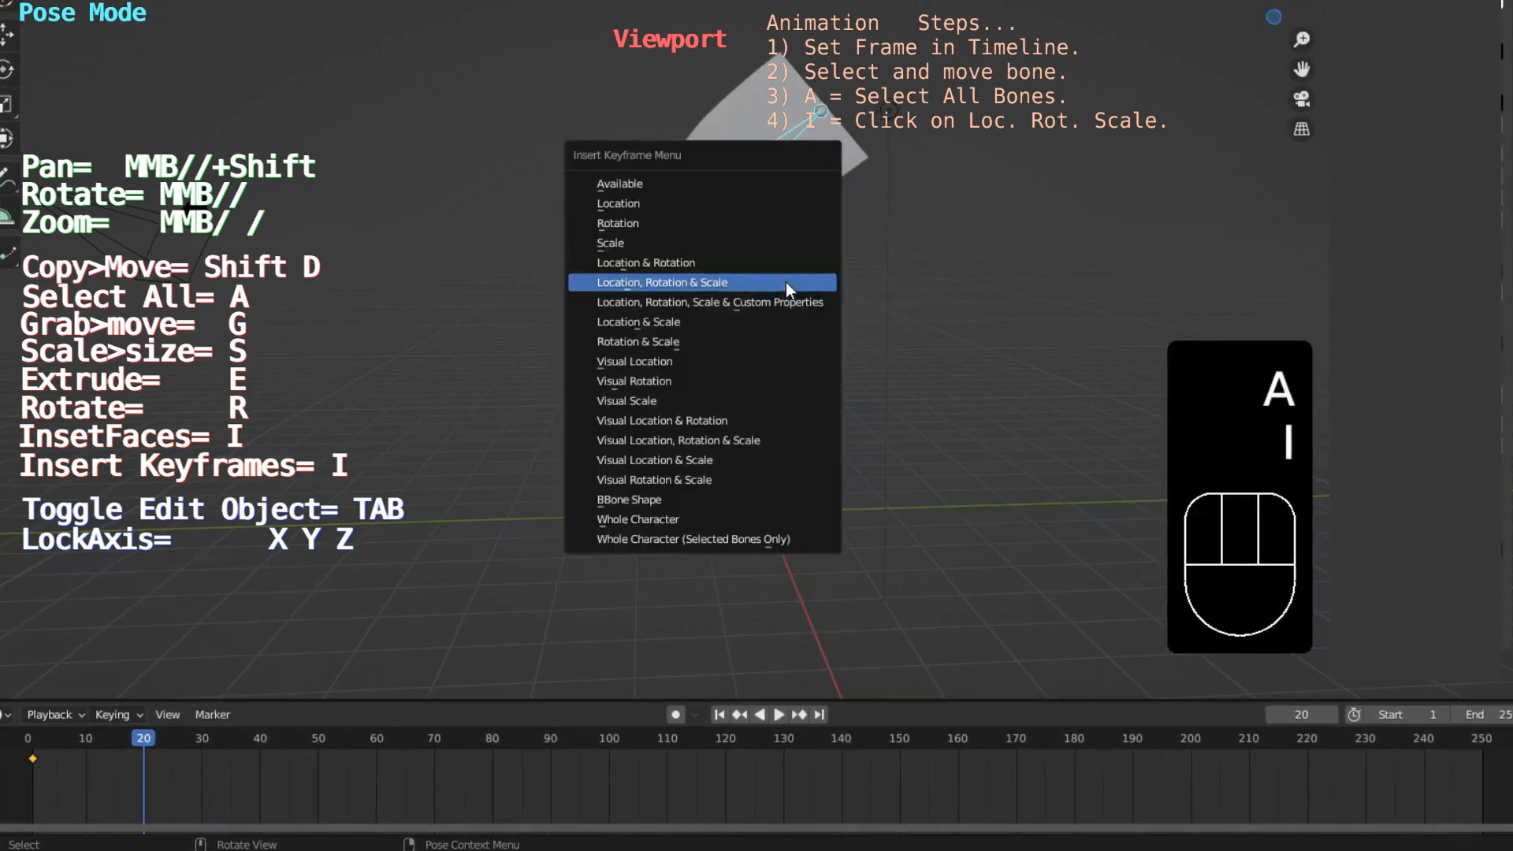
pyautogui.click(787, 282)
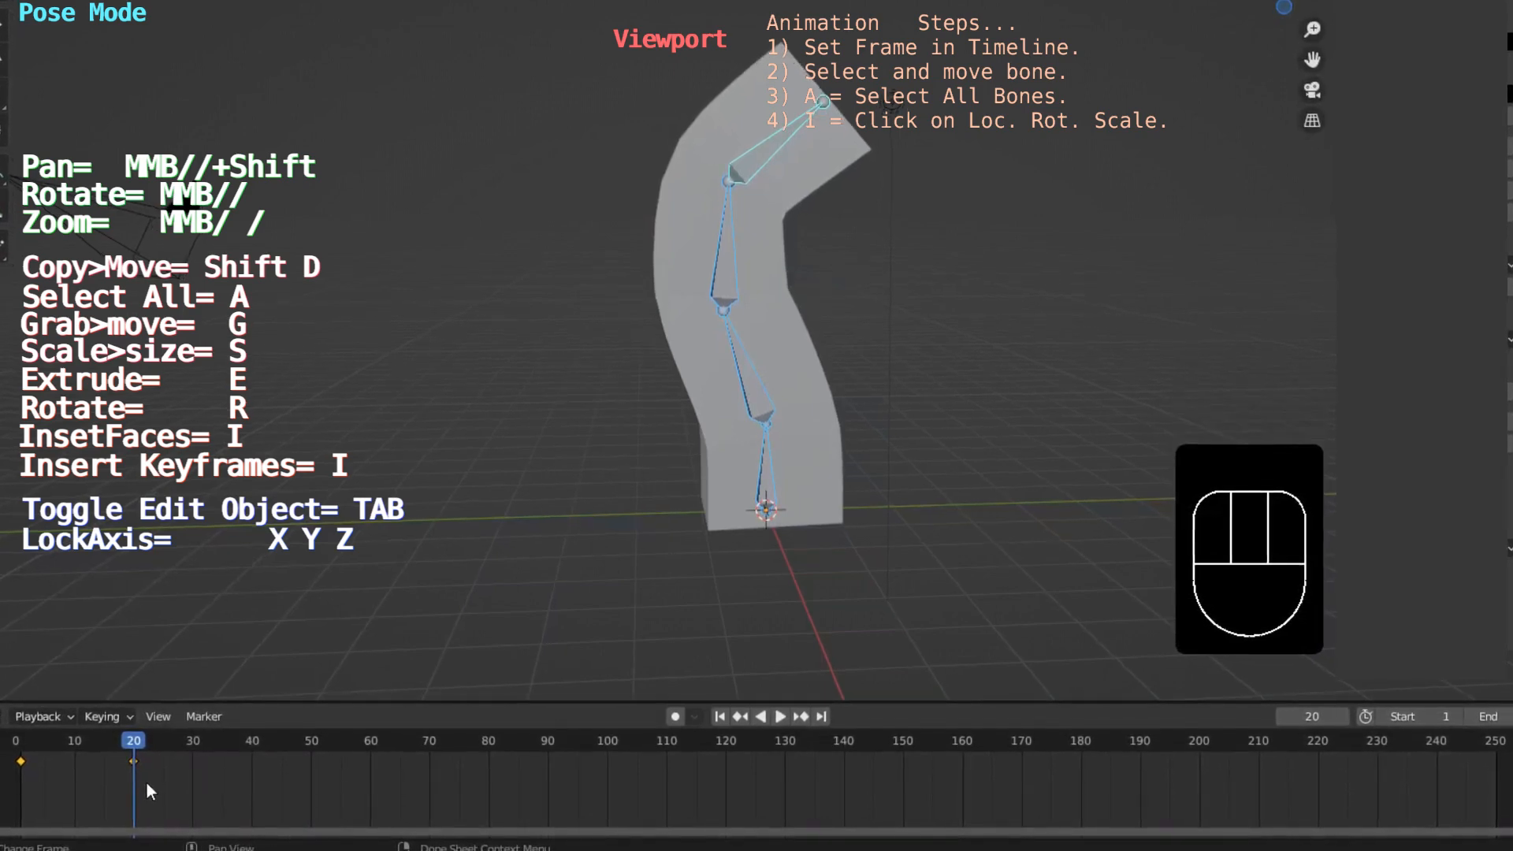
# Step: Go to frame 40 and rotate the top bone by about -58.5° in an angled view of the column
pyautogui.moveTo(134, 745); pyautogui.dragTo(249, 742)
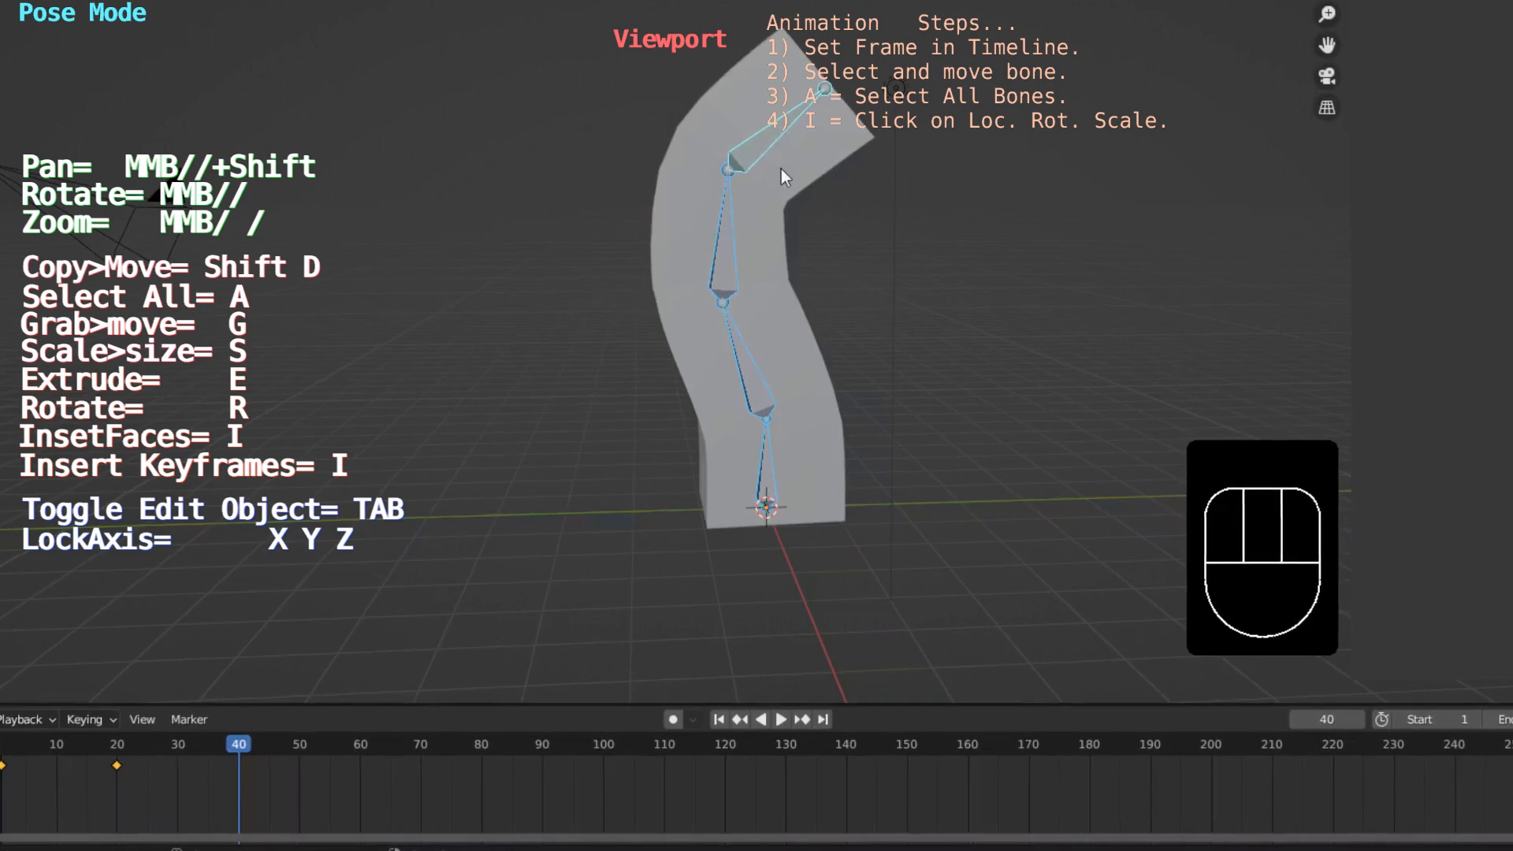
pyautogui.moveTo(820, 315); pyautogui.dragTo(739, 215, button='middle')
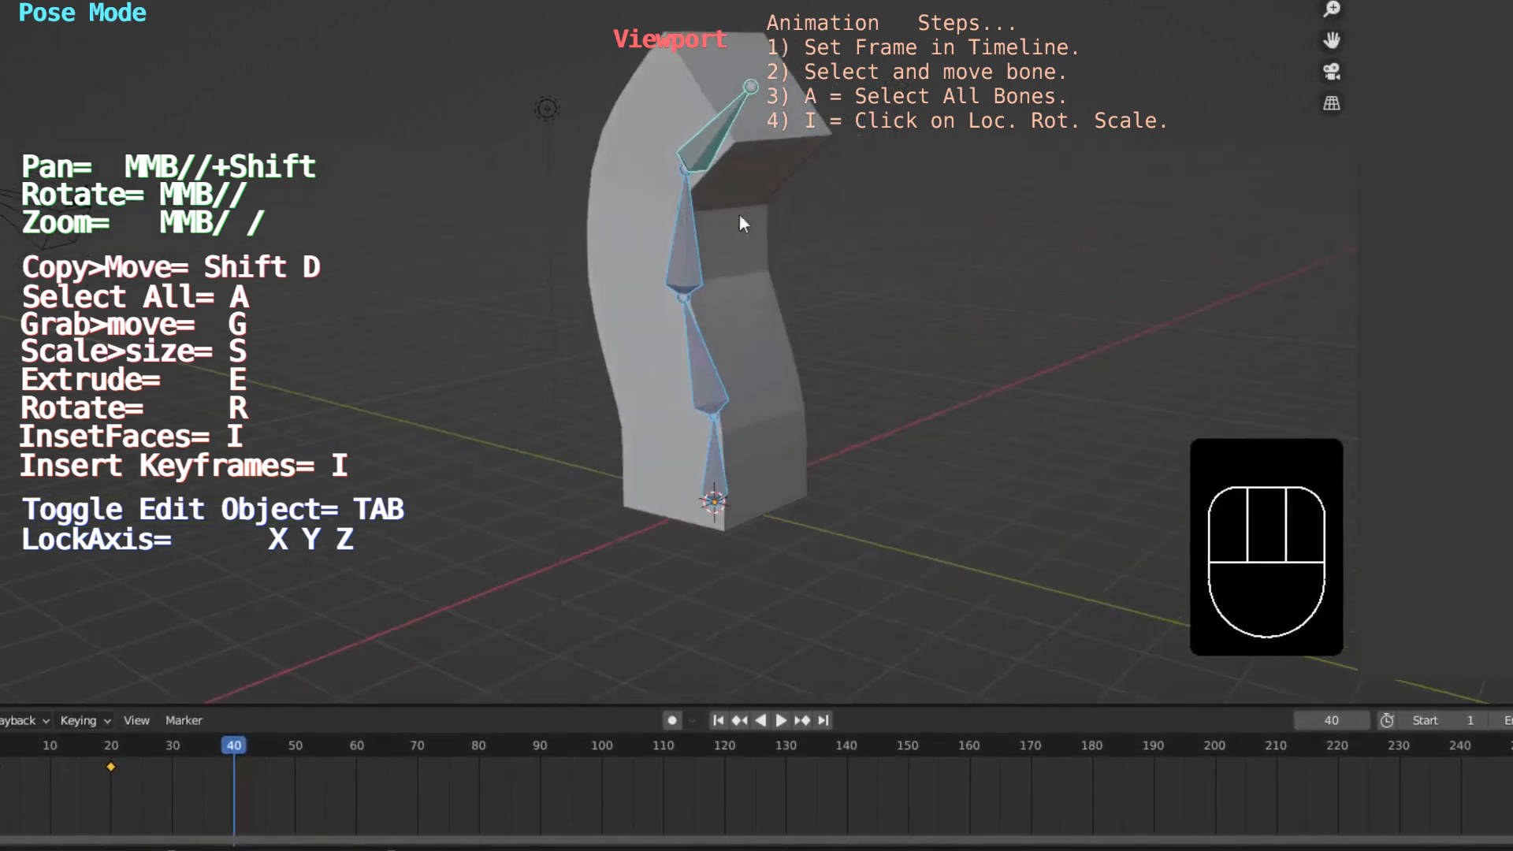
pyautogui.click(725, 123)
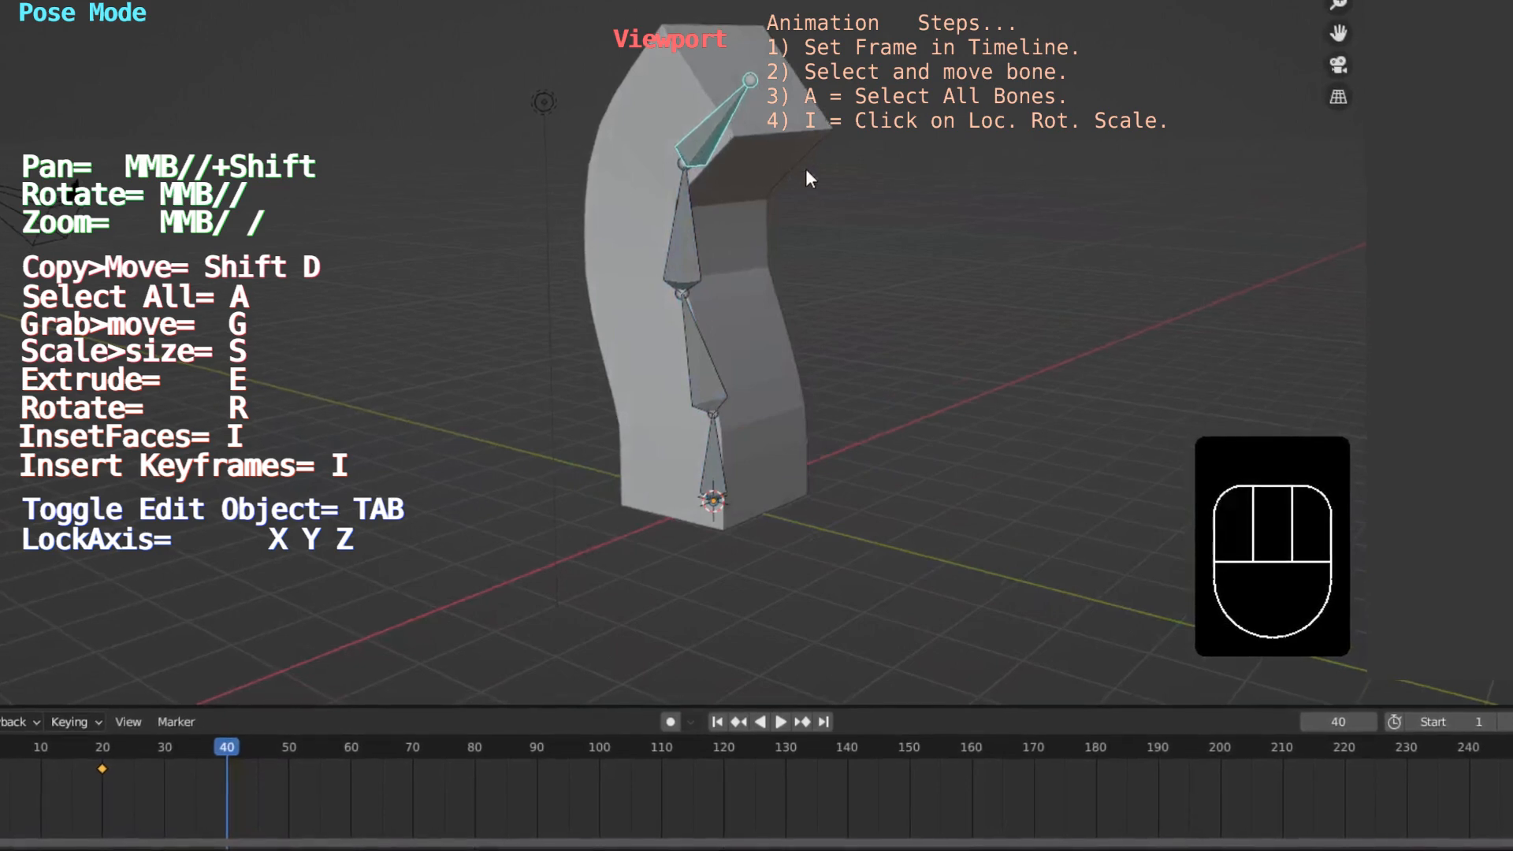
pyautogui.press('r')
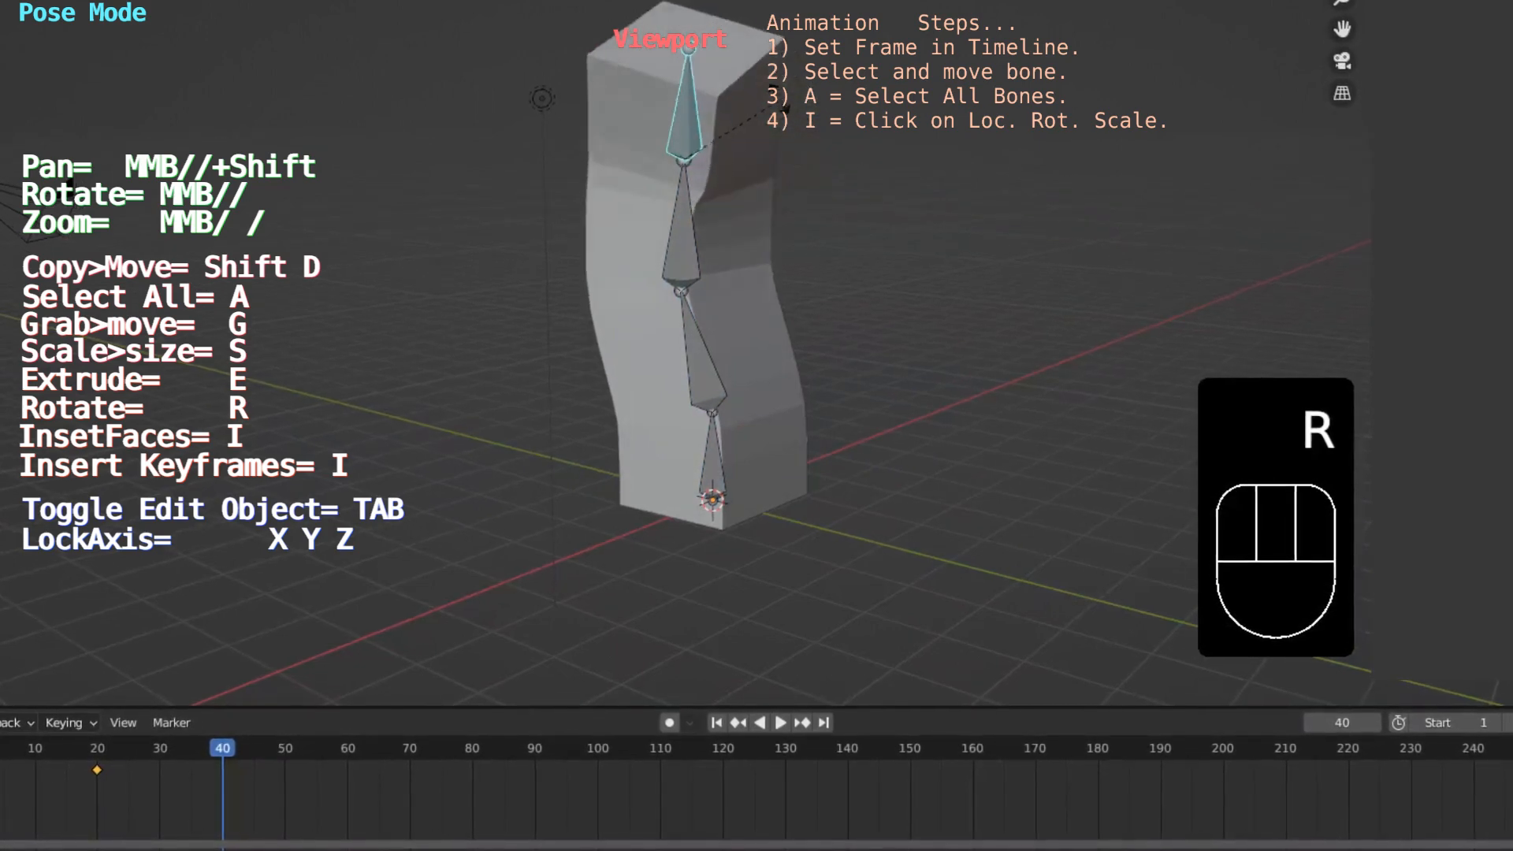
pyautogui.click(702, 211)
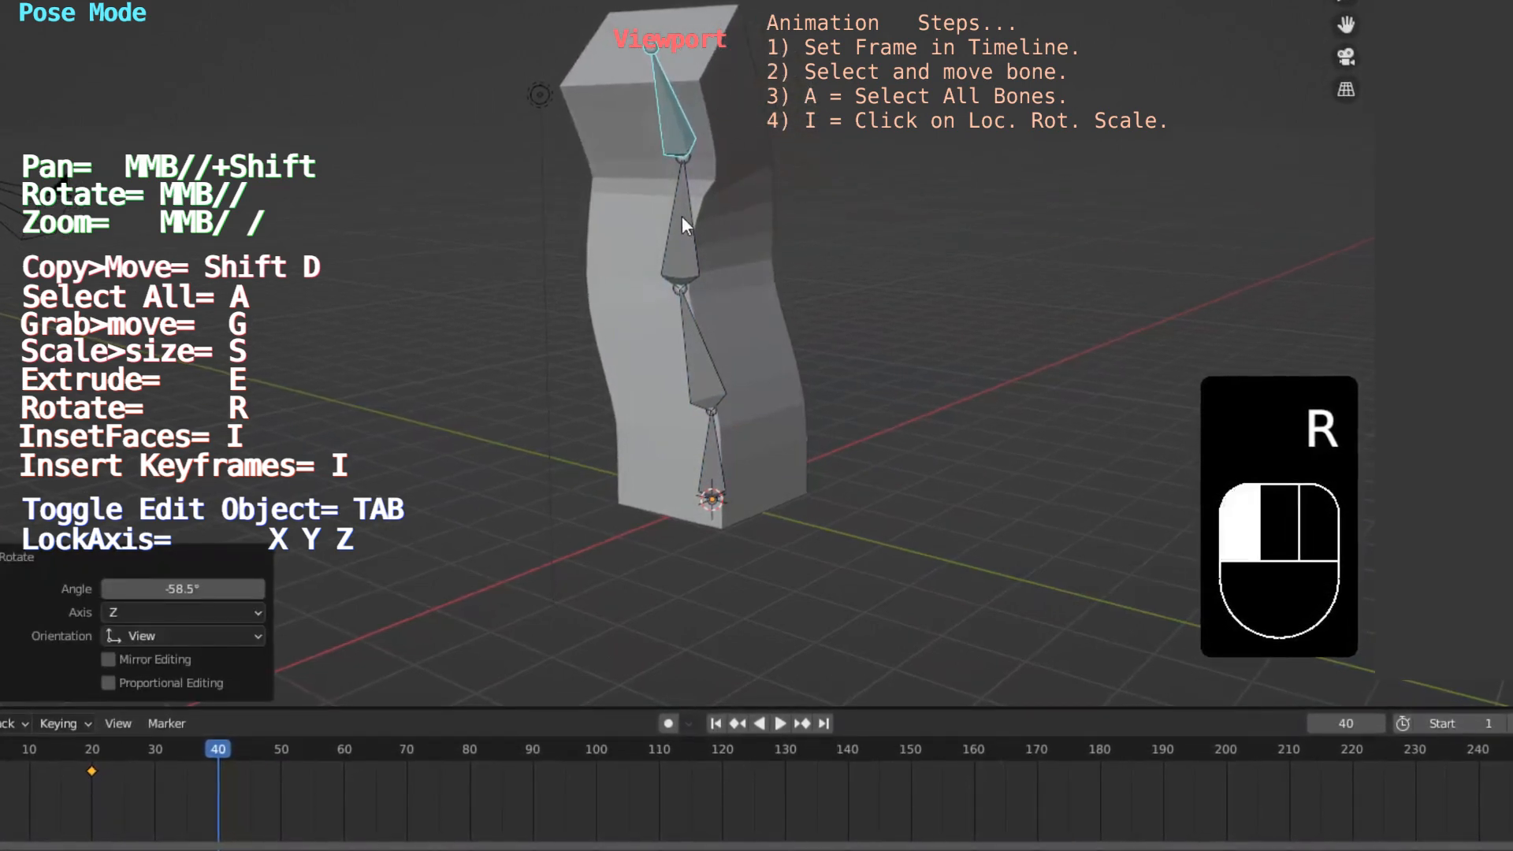
# Step: Rotate the second bone from the top clockwise and the second bone from the base by about -24.6°
pyautogui.click(683, 216)
pyautogui.press('r')
pyautogui.press('r')
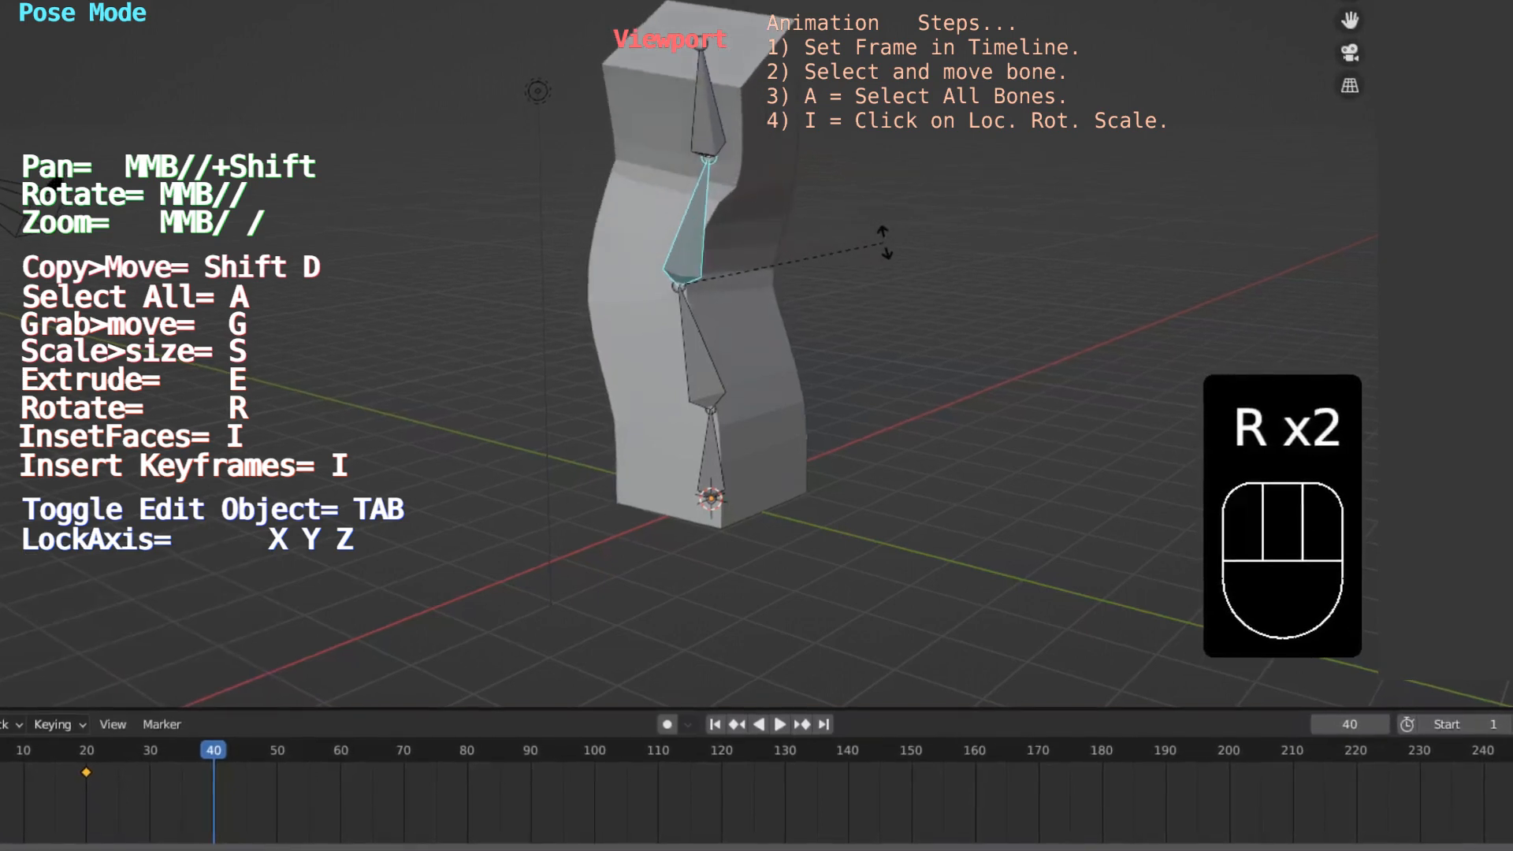
pyautogui.click(879, 233)
pyautogui.click(692, 342)
pyautogui.press('r')
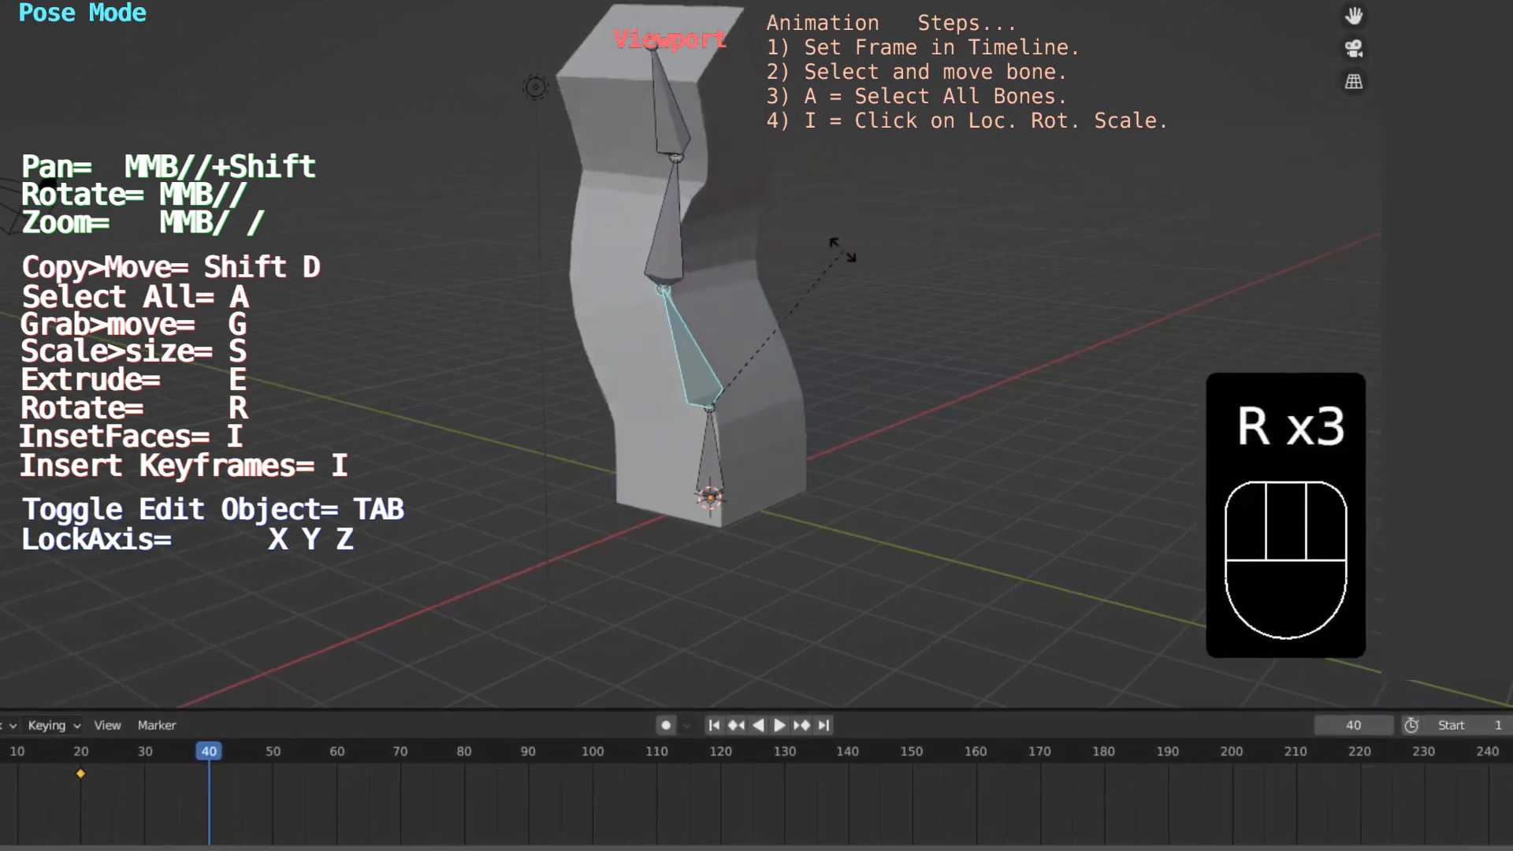
pyautogui.click(768, 273)
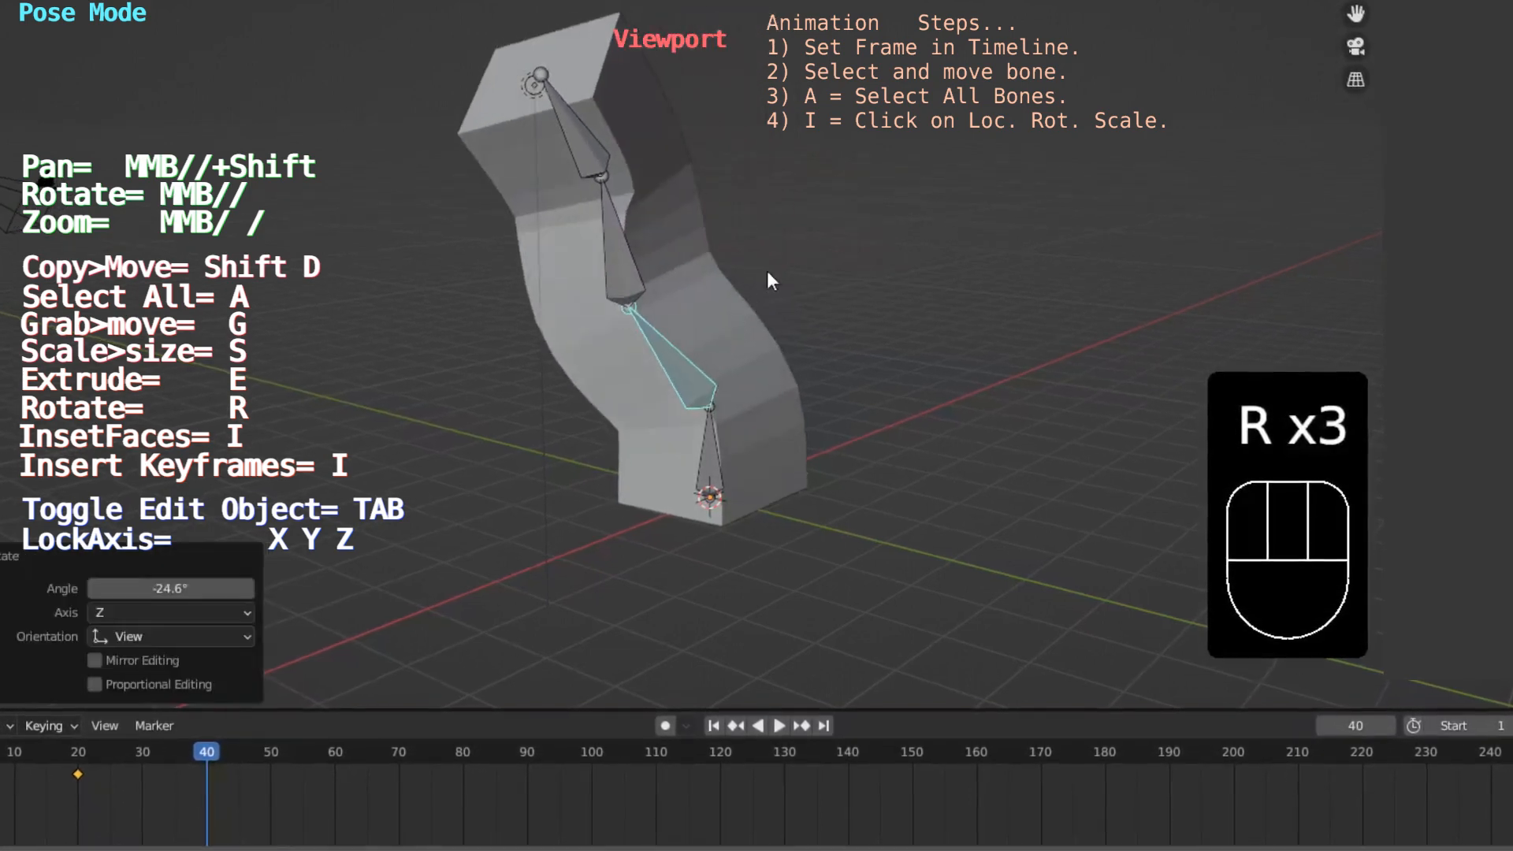
# Step: Rotate the base bone slightly, and insert a Location, Rotation & Scale keyframe for all bones at frame 40
pyautogui.click(707, 437)
pyautogui.press('r')
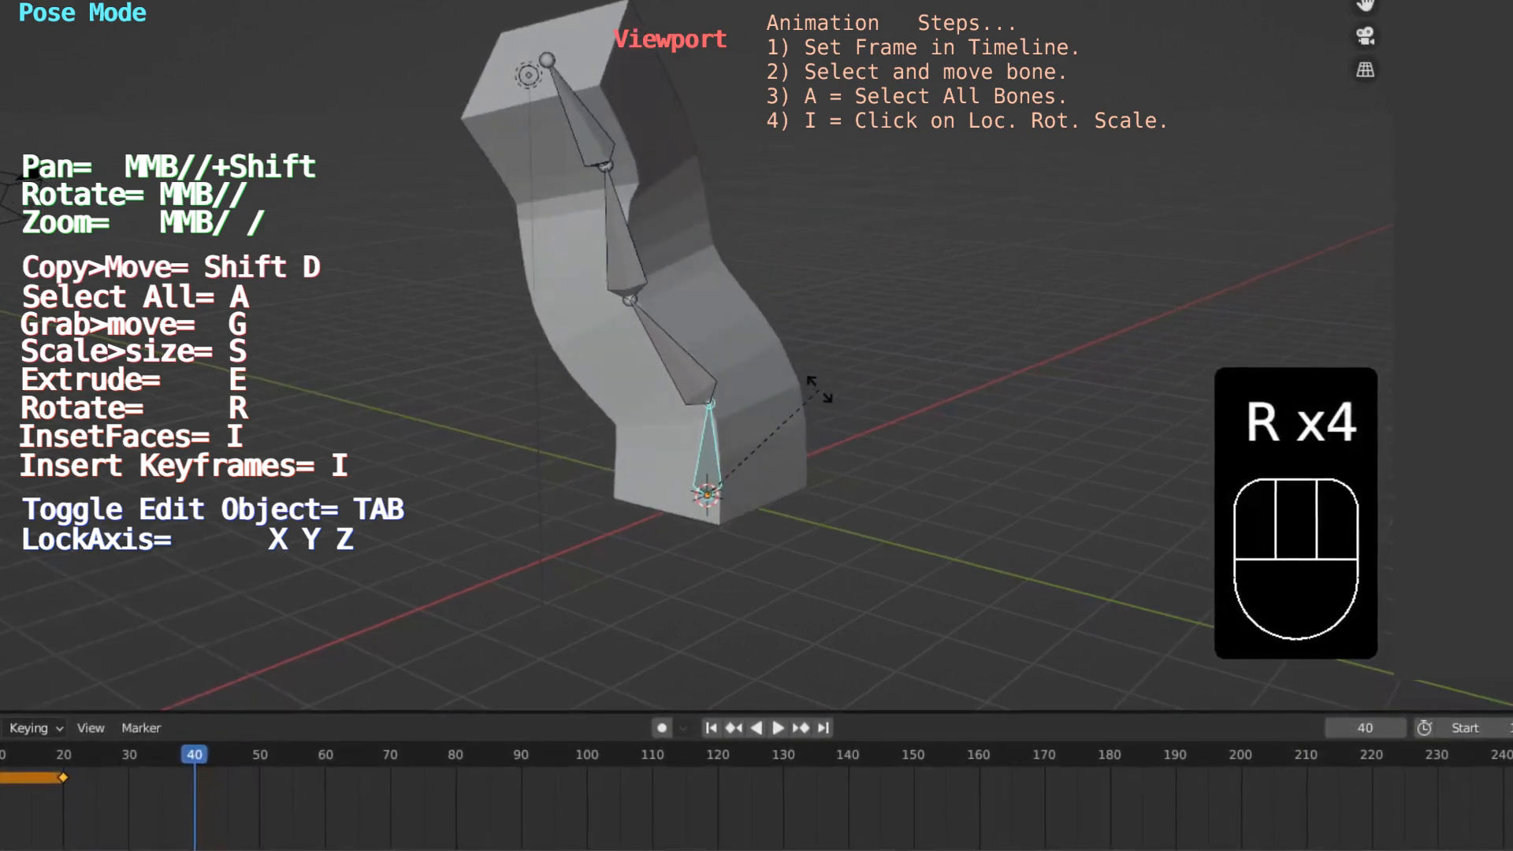
pyautogui.click(820, 389)
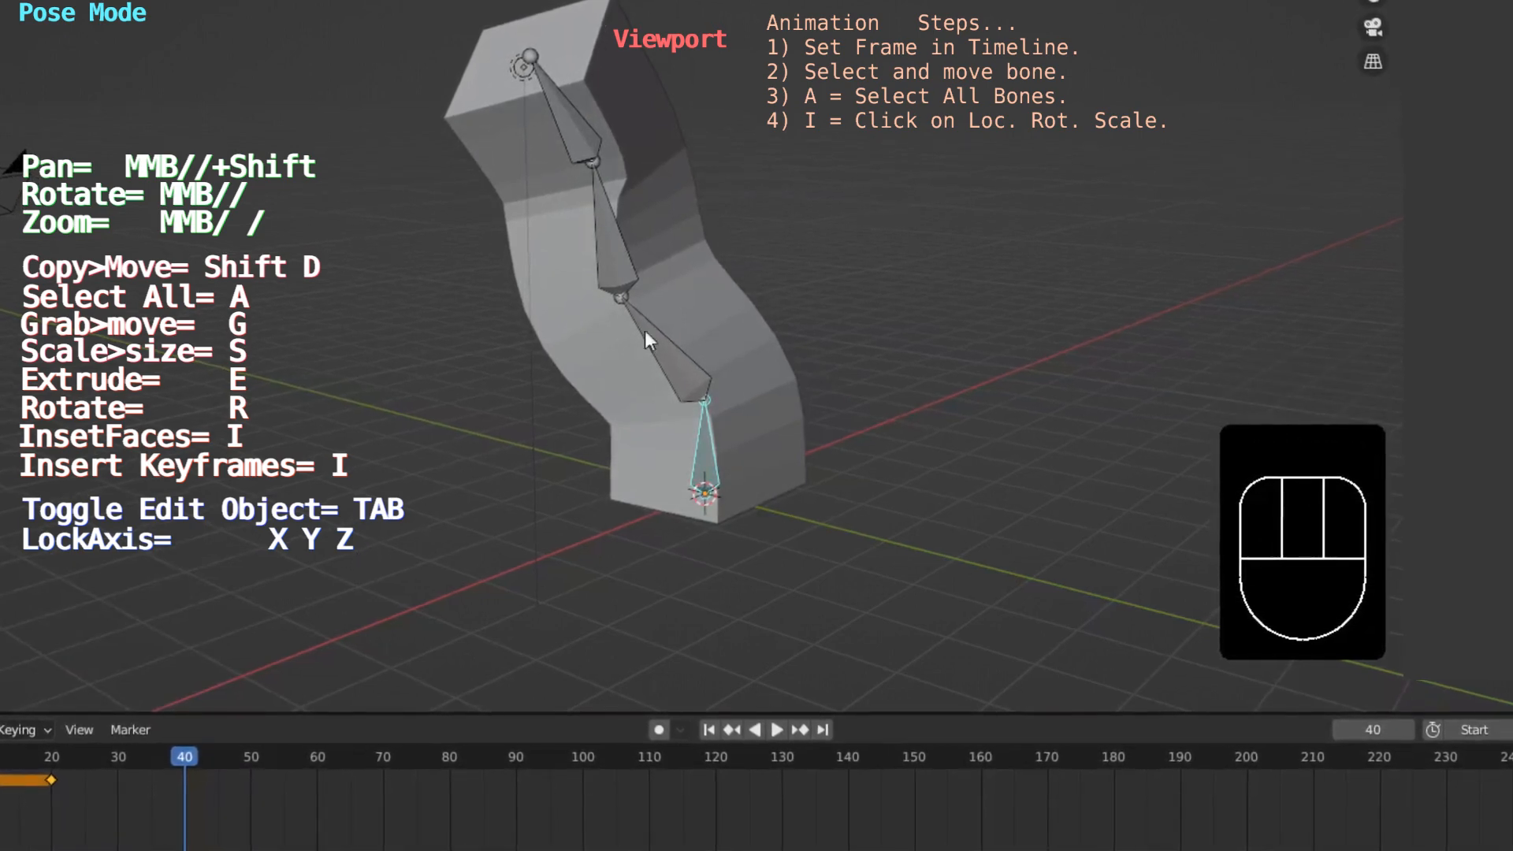
pyautogui.press('a')
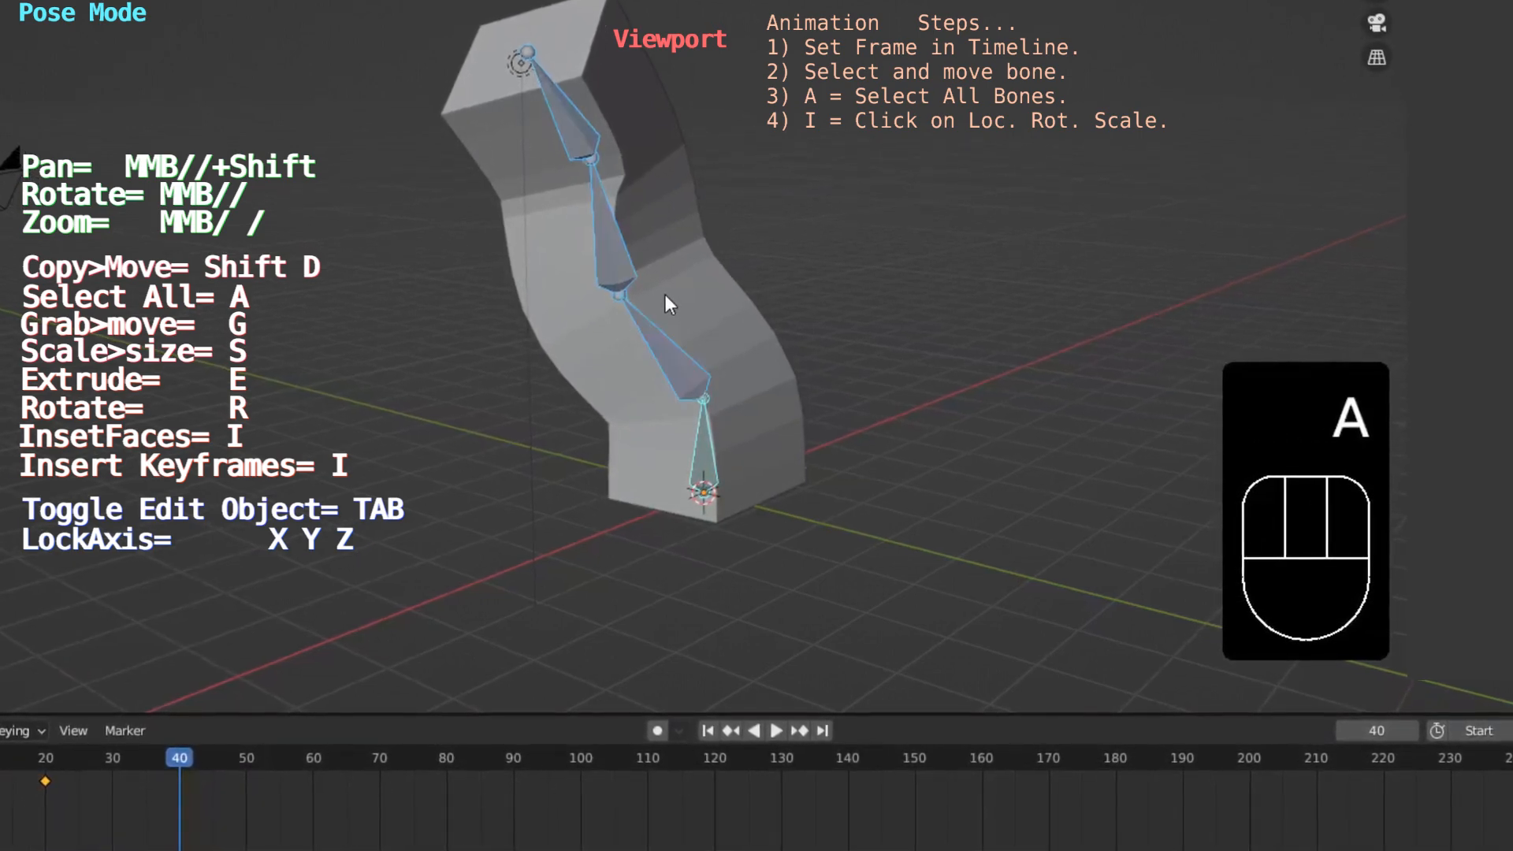
pyautogui.press('i')
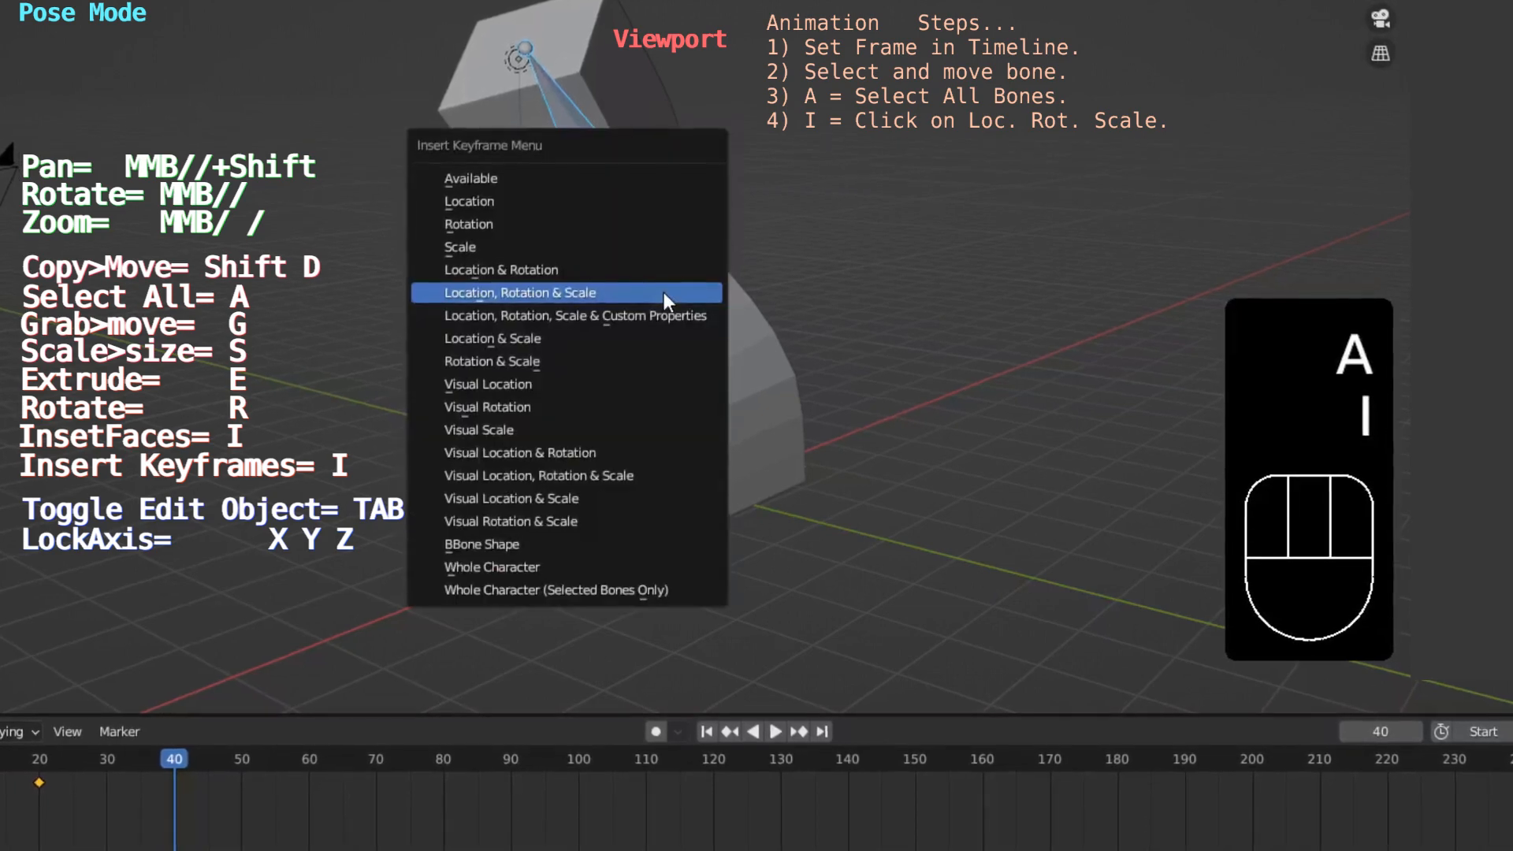
pyautogui.click(664, 292)
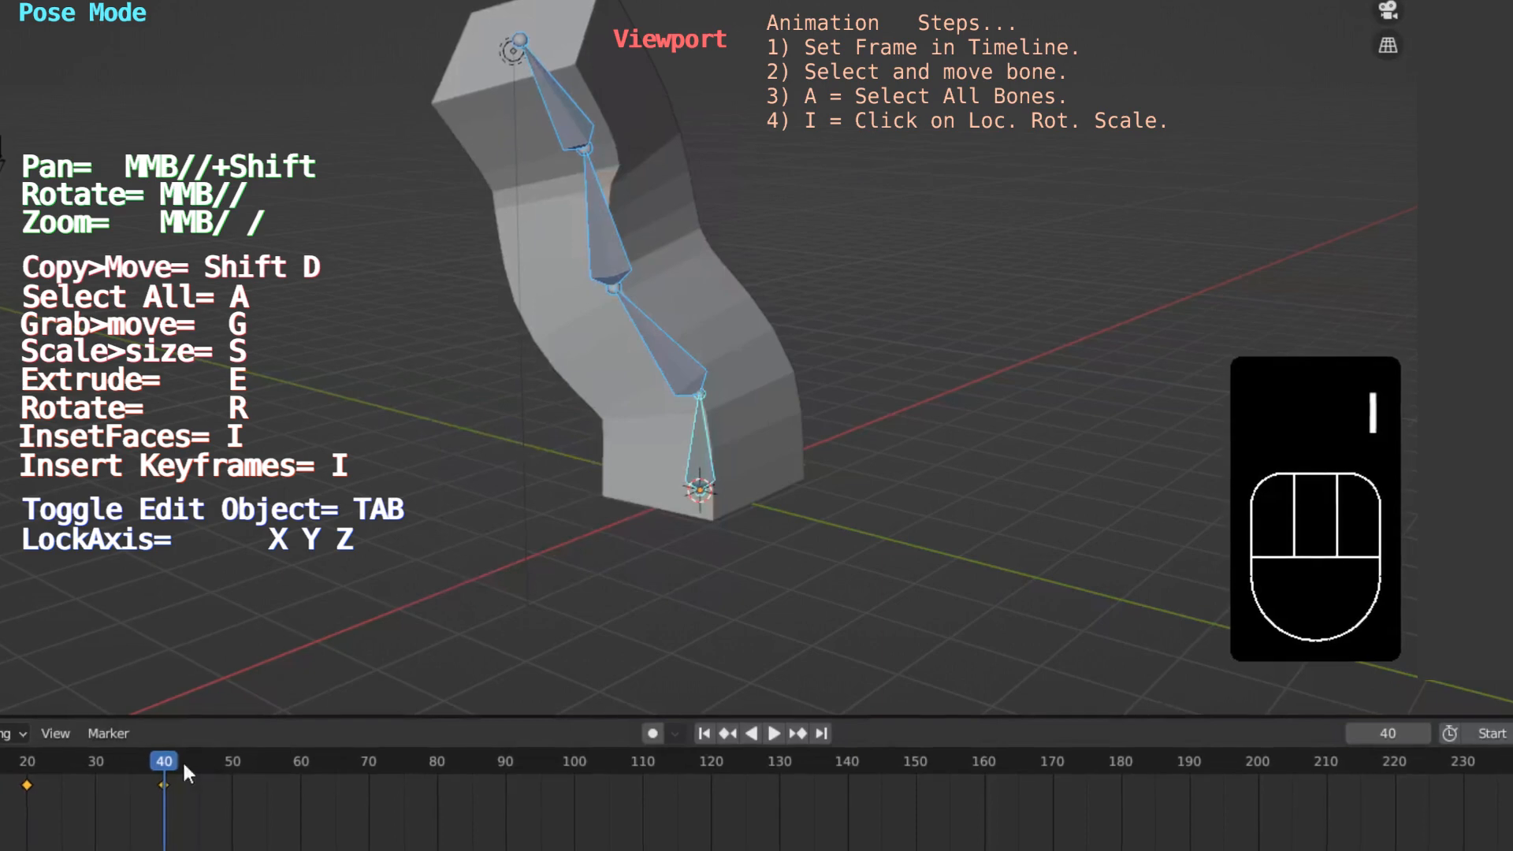
# Step: At frame 43, rotate the top bone by about -30.8° and insert a Location, Rotation & Scale keyframe for all bones
pyautogui.moveTo(164, 763); pyautogui.dragTo(179, 763)
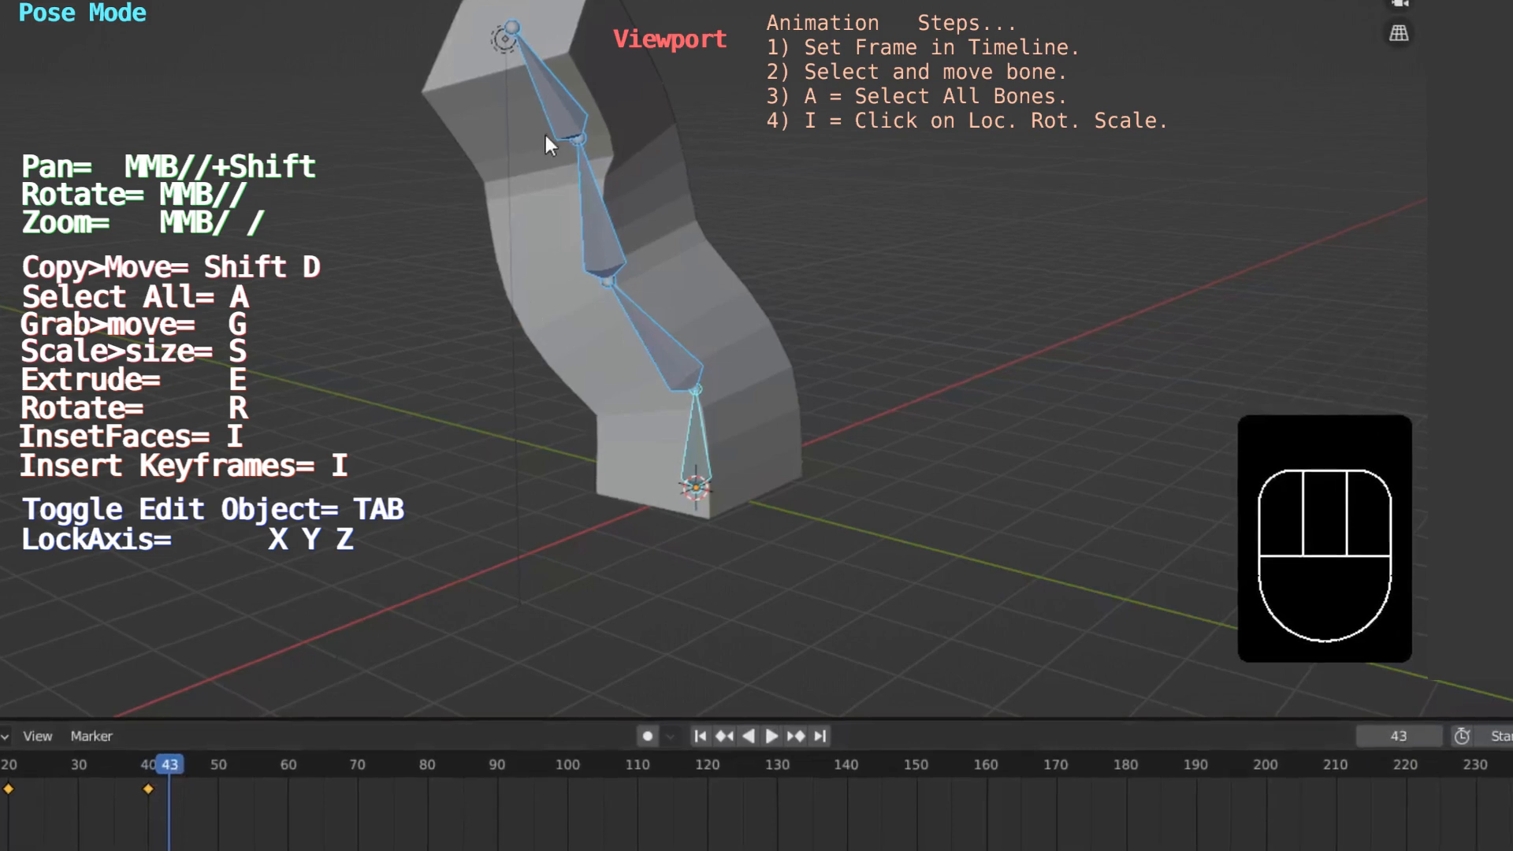
pyautogui.click(552, 97)
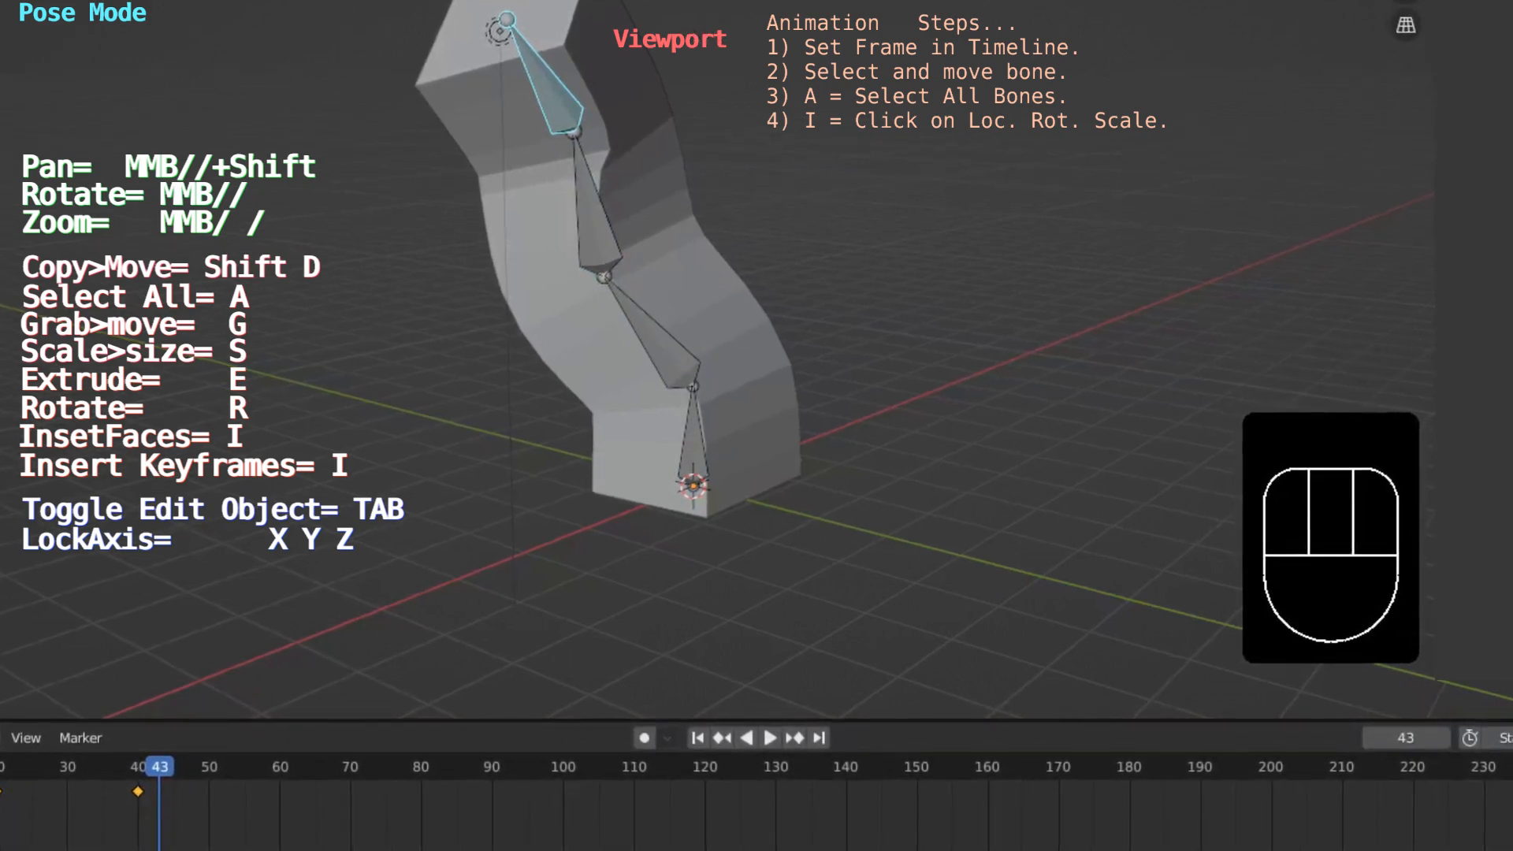
pyautogui.press('r')
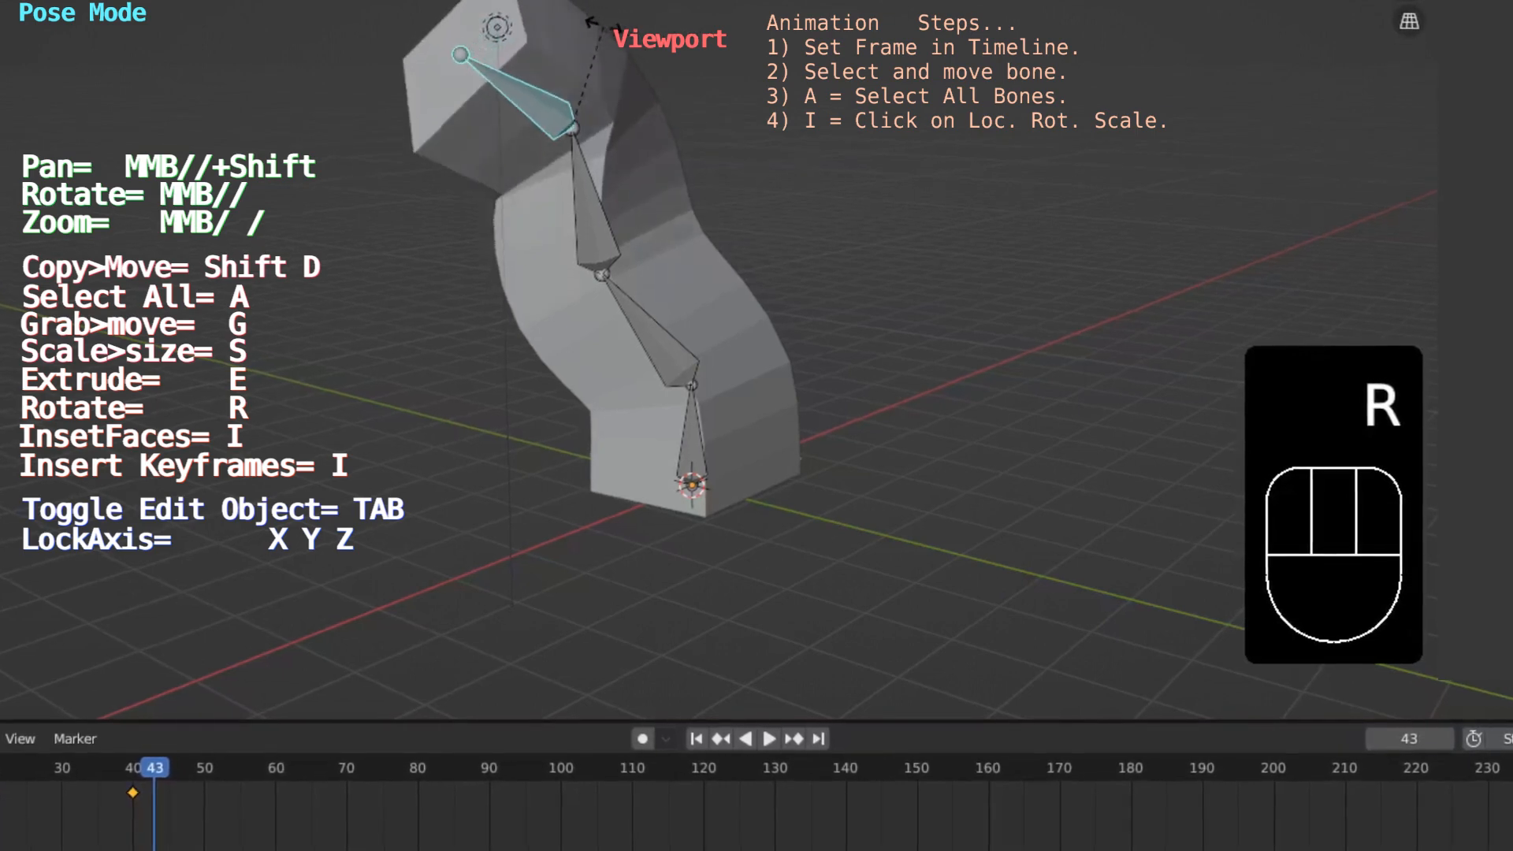
pyautogui.click(599, 23)
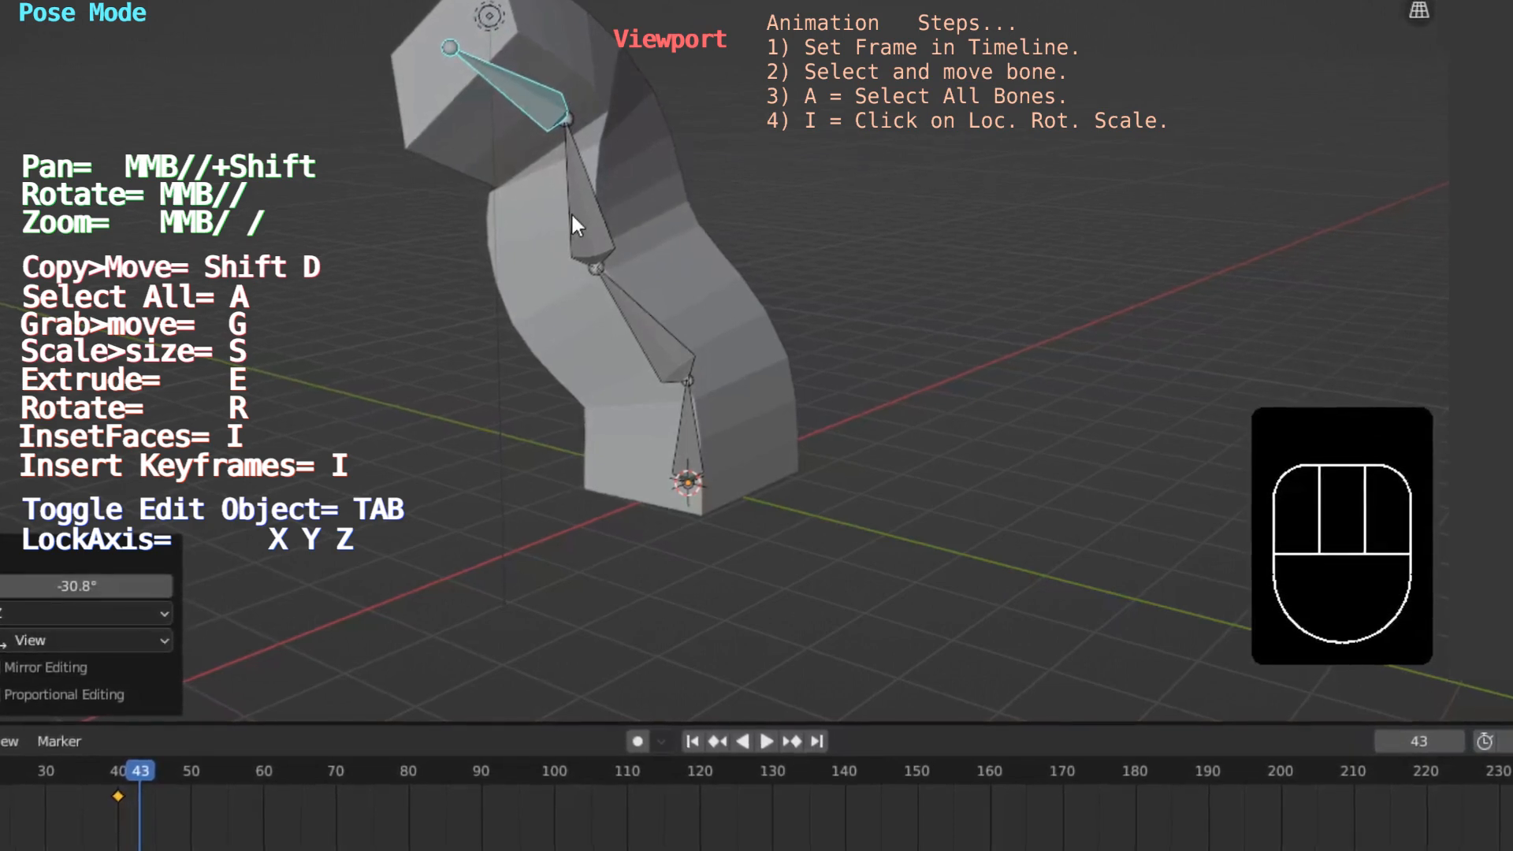
pyautogui.press('a')
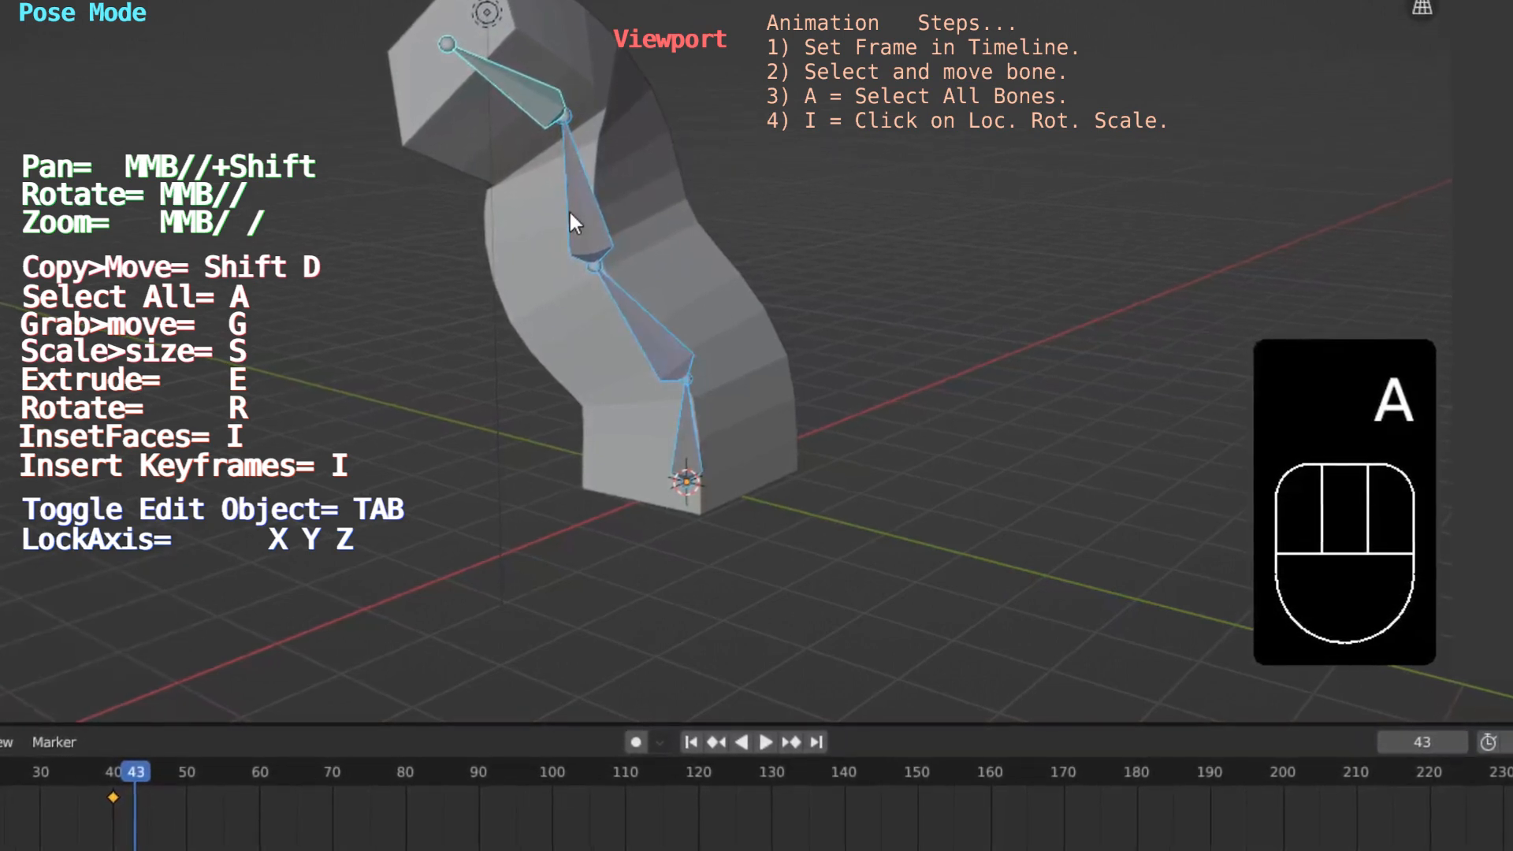
pyautogui.press('i')
pyautogui.click(568, 207)
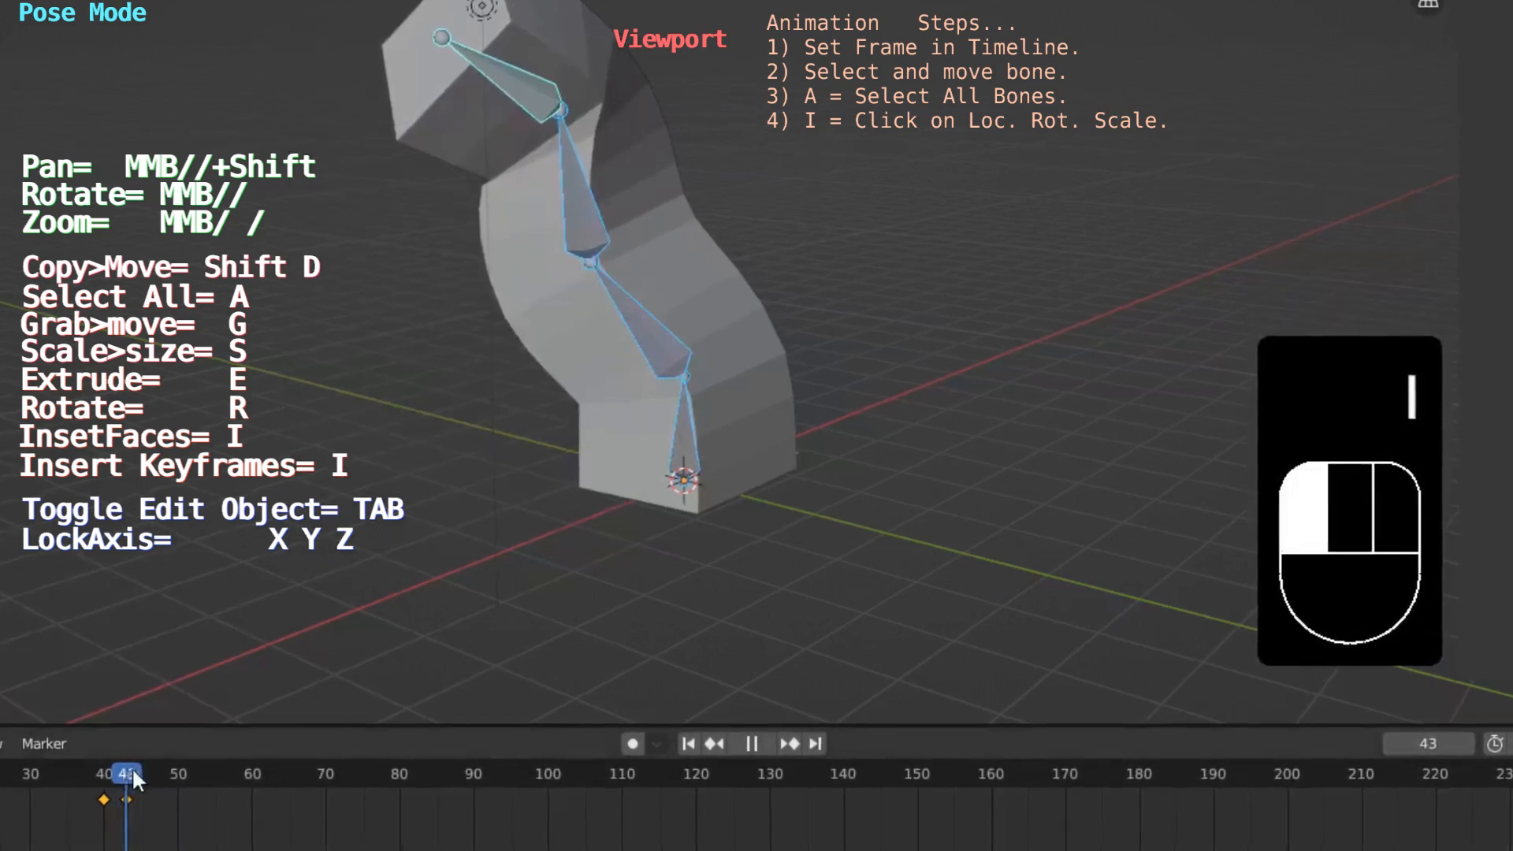
# Step: At frame 46, rotate the top bone by about 56.8° and insert a Location, Rotation & Scale keyframe for all bones
pyautogui.moveTo(131, 770); pyautogui.dragTo(145, 769)
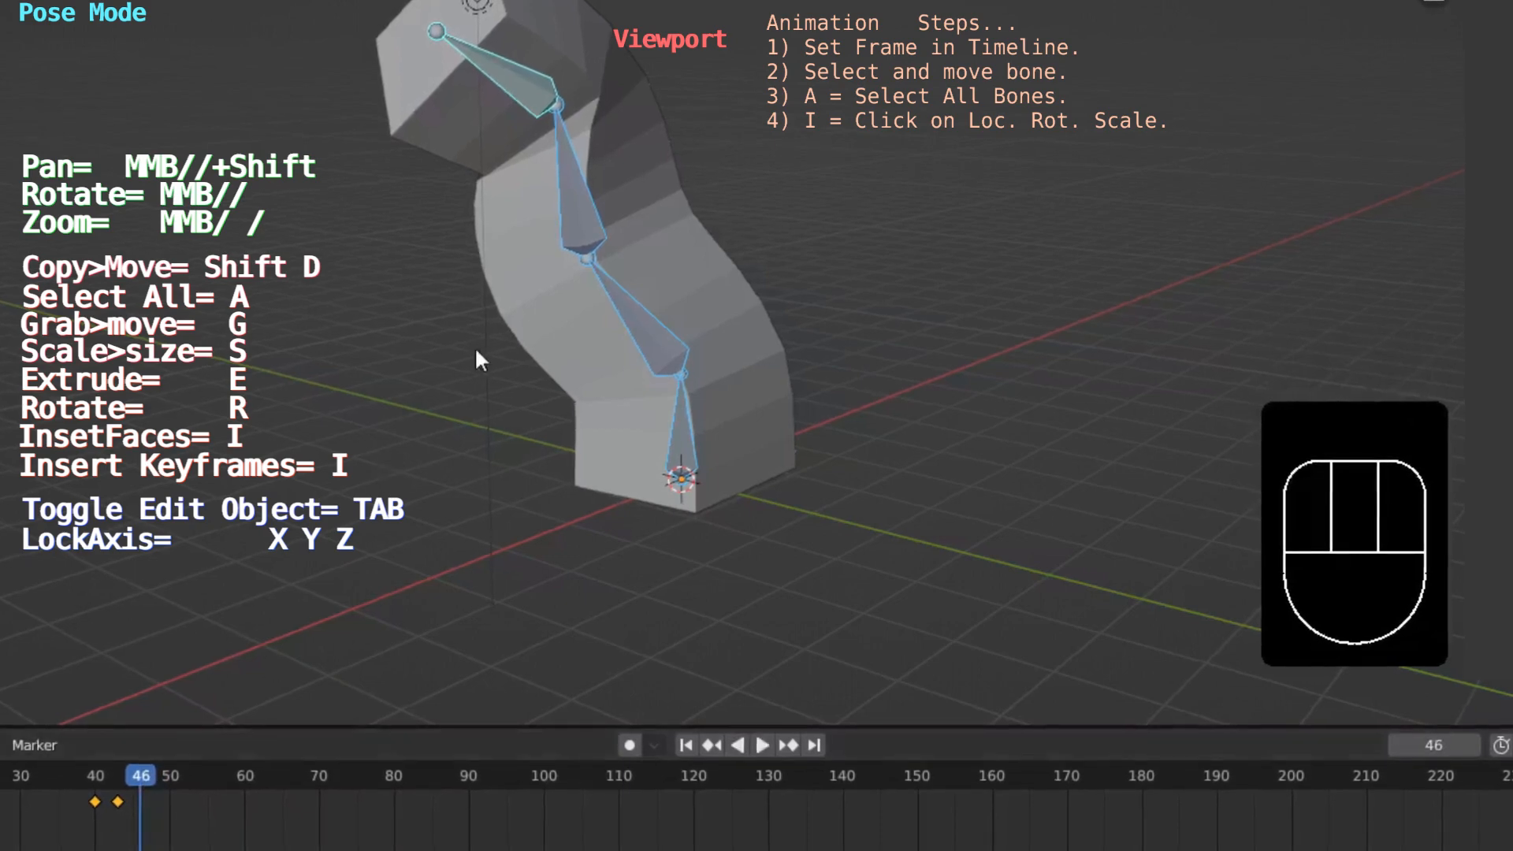
pyautogui.click(508, 71)
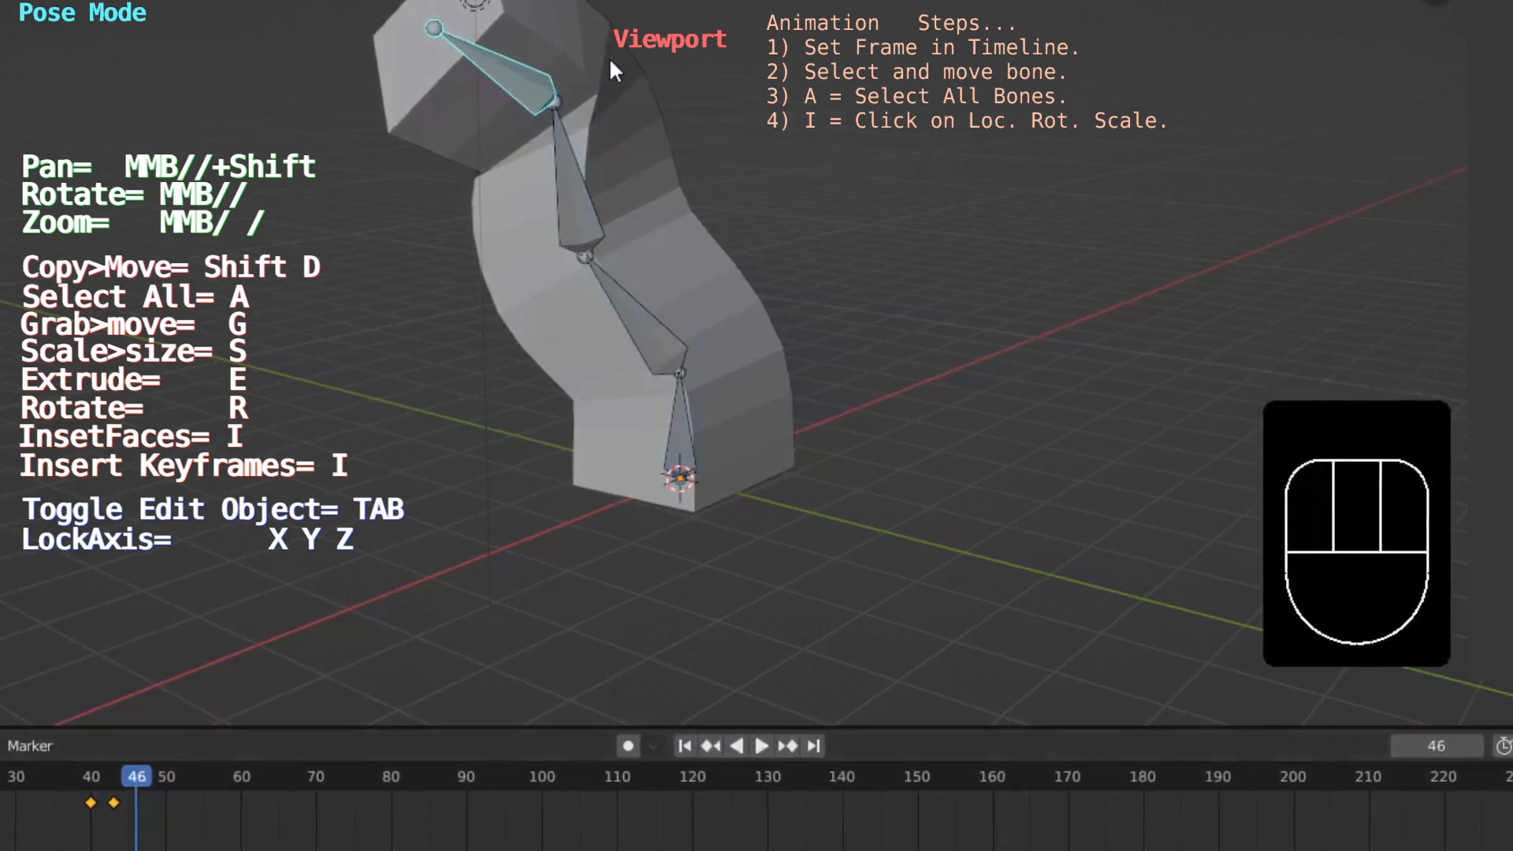
pyautogui.press('r')
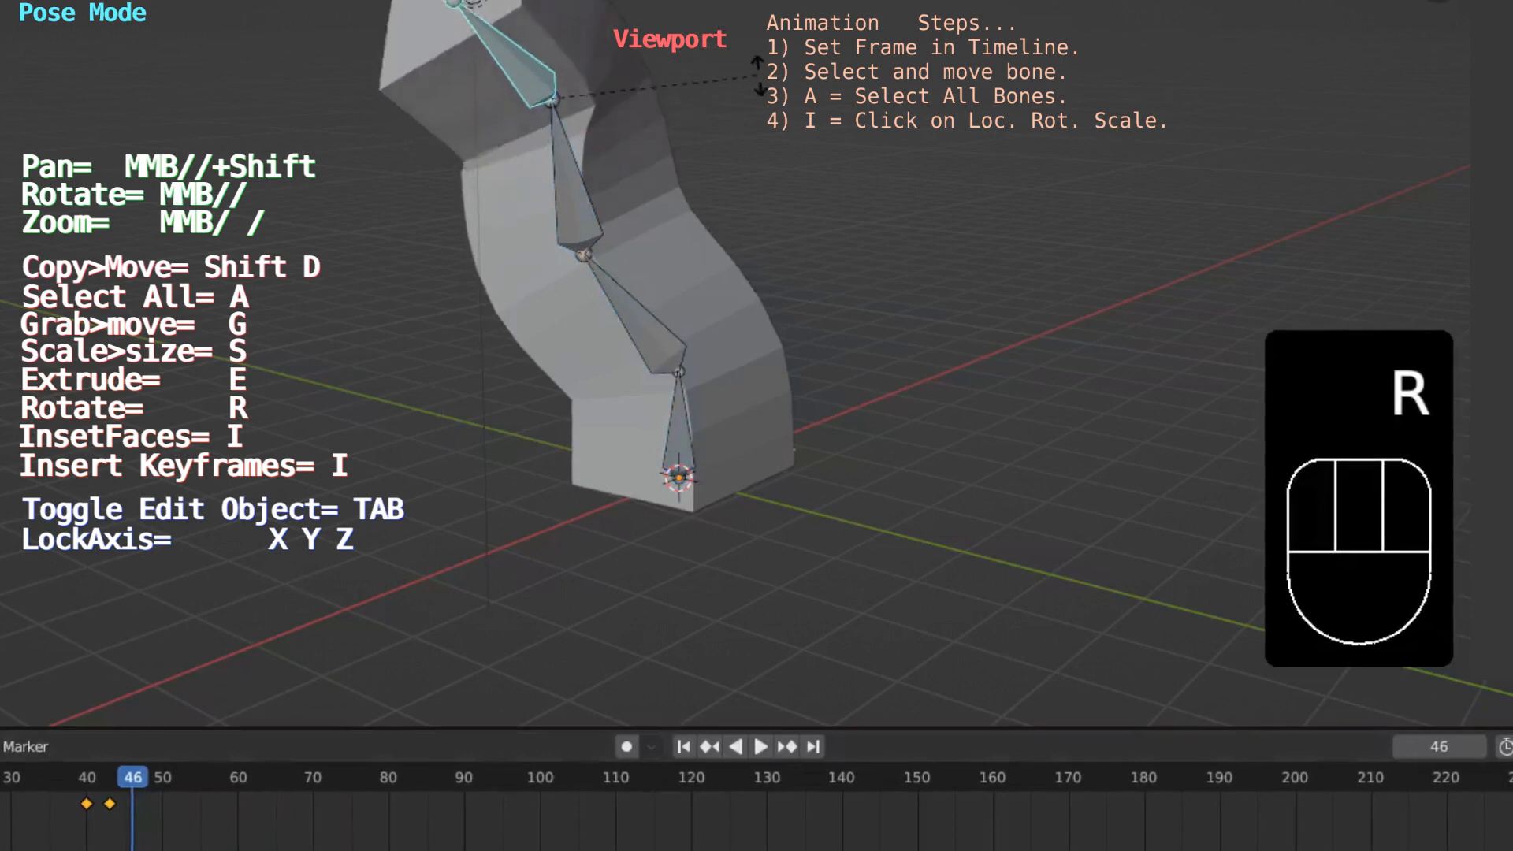
pyautogui.click(723, 215)
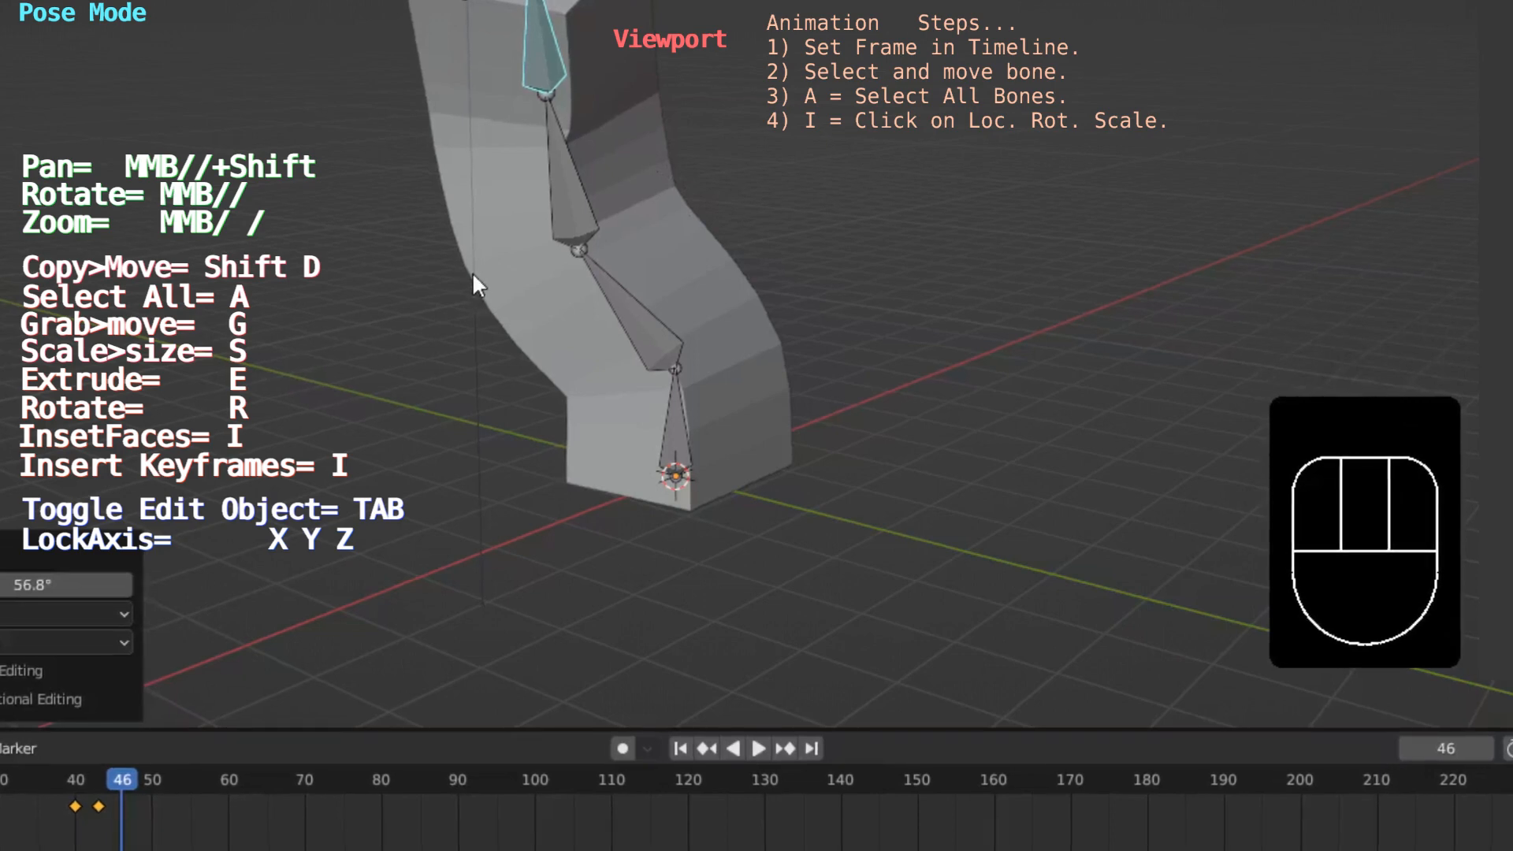
pyautogui.press('a')
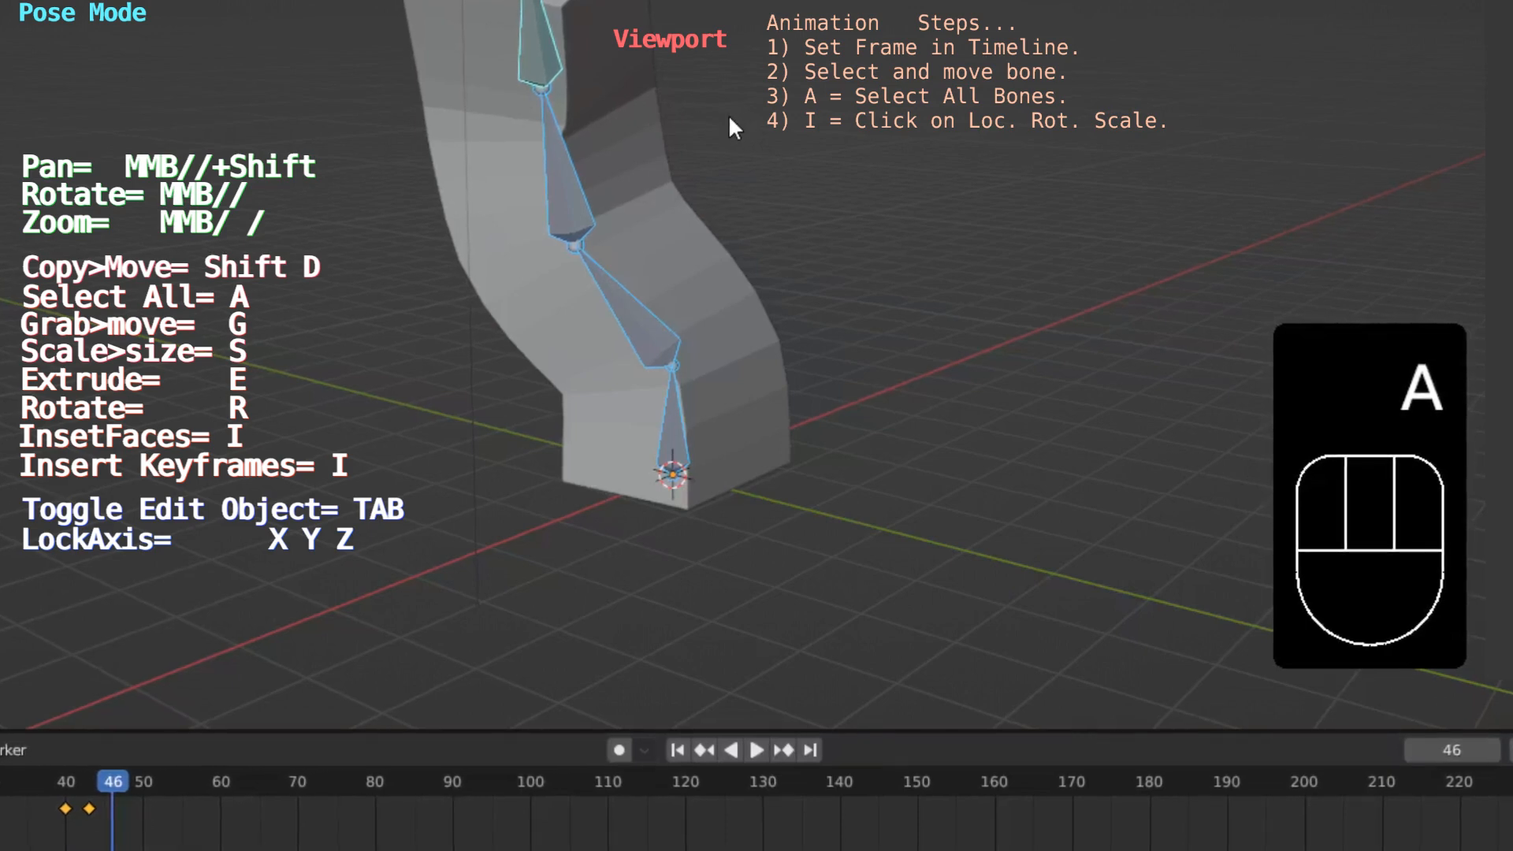
pyautogui.press('i')
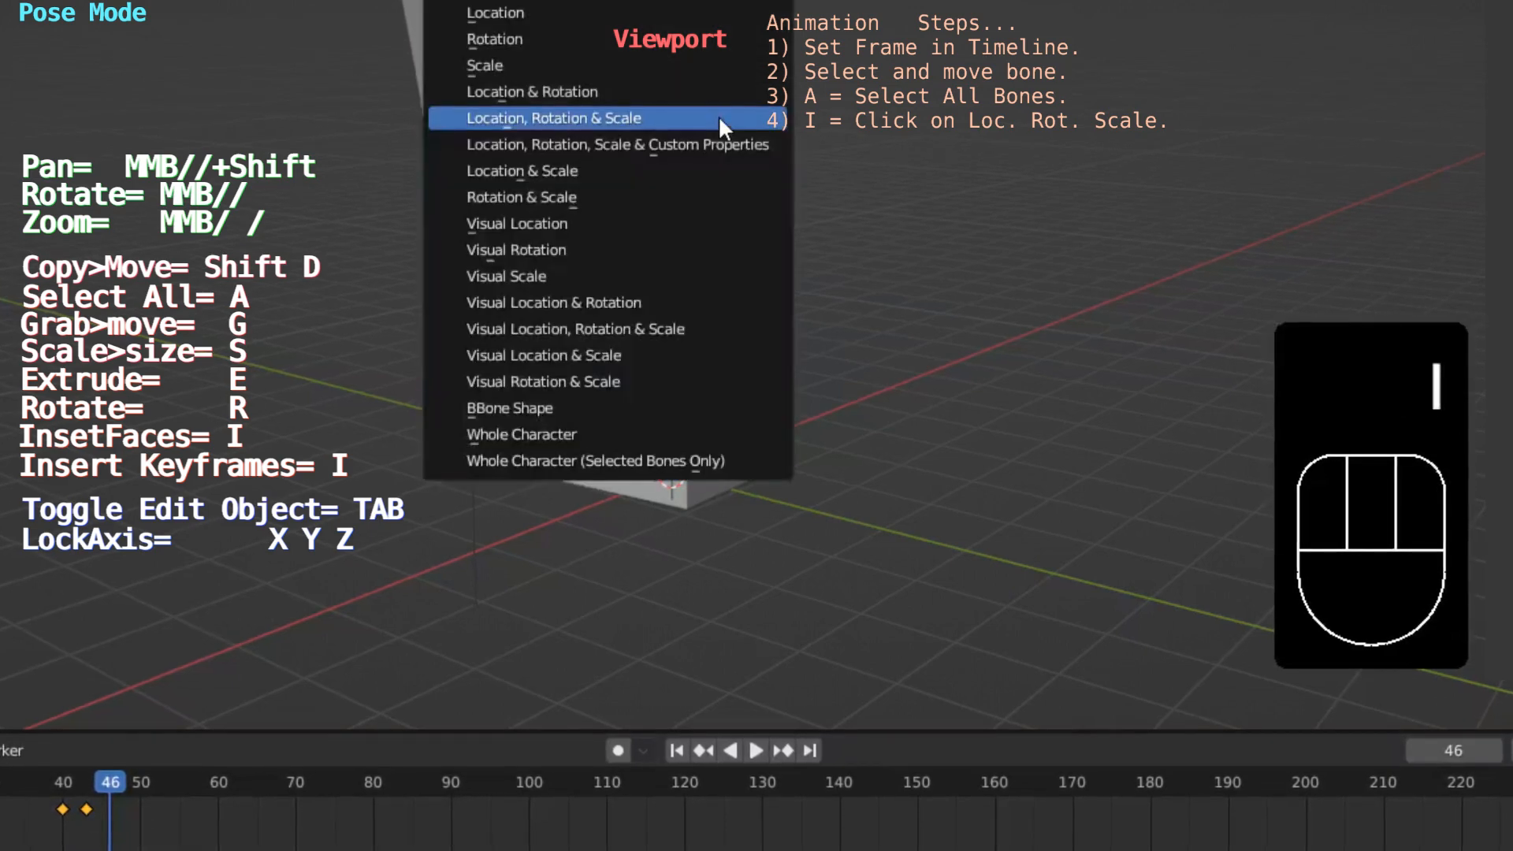
pyautogui.click(694, 115)
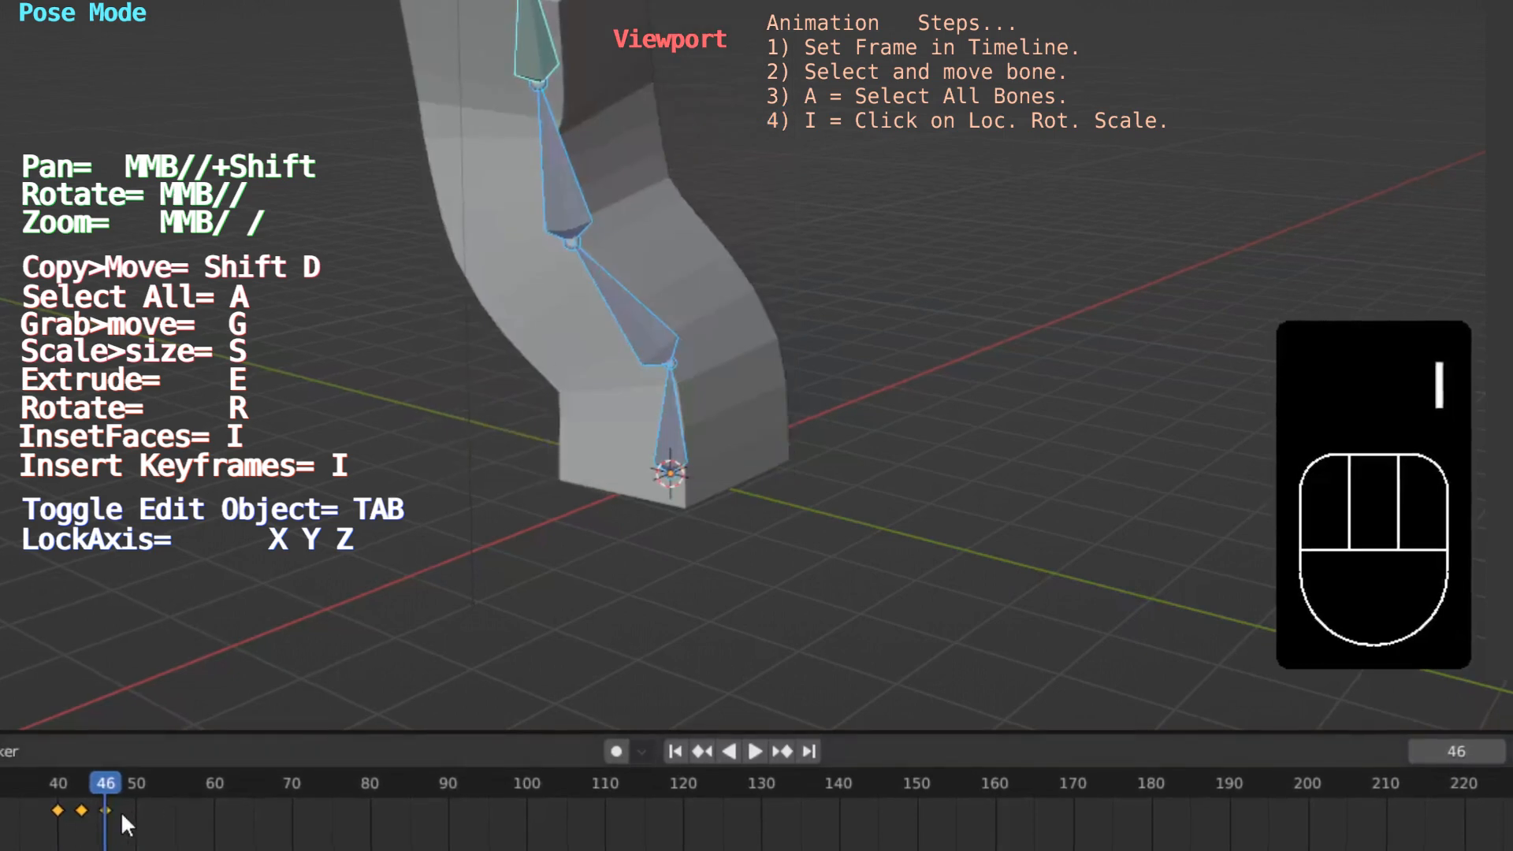
# Step: Return to frame 43 and duplicate the frame 43 and 46 keyframes to frames 49 and 52, and again to frames 55 and 58
pyautogui.moveTo(102, 781)
pyautogui.mouseDown()
pyautogui.moveTo(49, 775)
pyautogui.moveTo(100, 772)
pyautogui.moveTo(73, 774)
pyautogui.mouseUp()
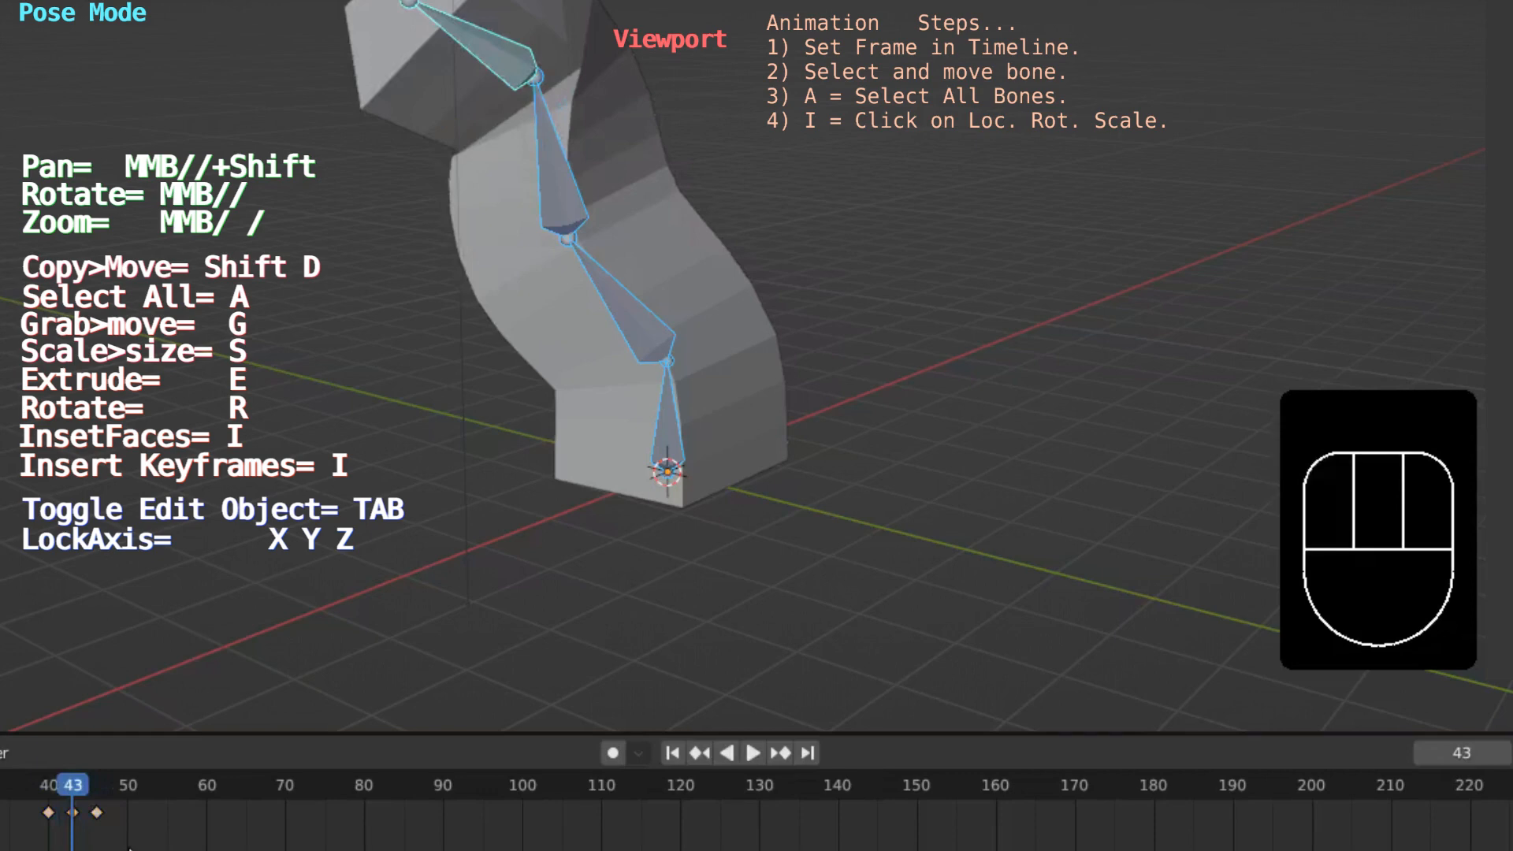
pyautogui.moveTo(77, 842); pyautogui.dragTo(58, 797)
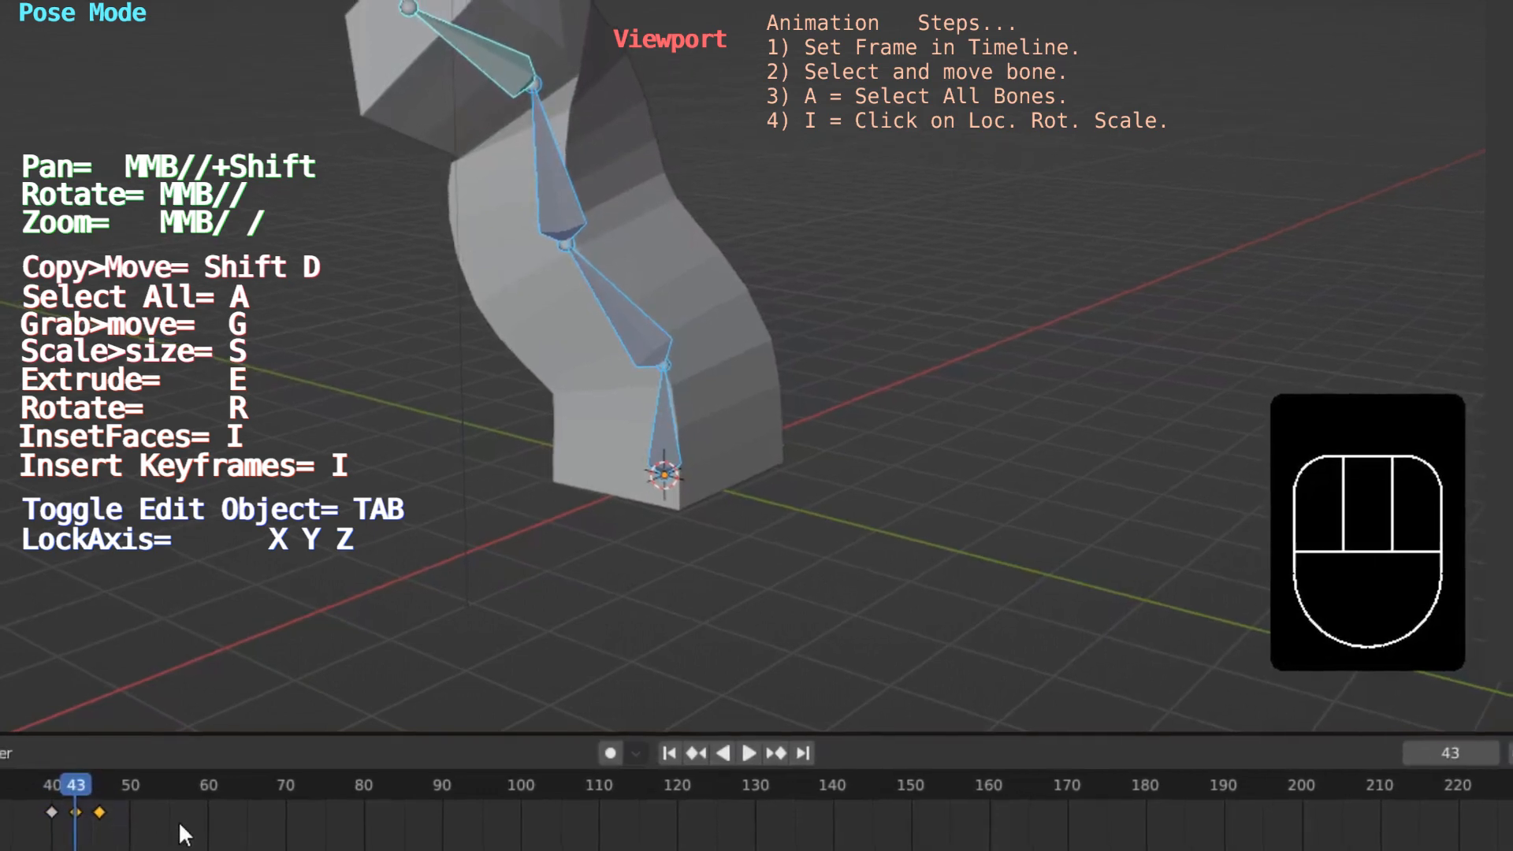
pyautogui.hotkey('shift', 'd')
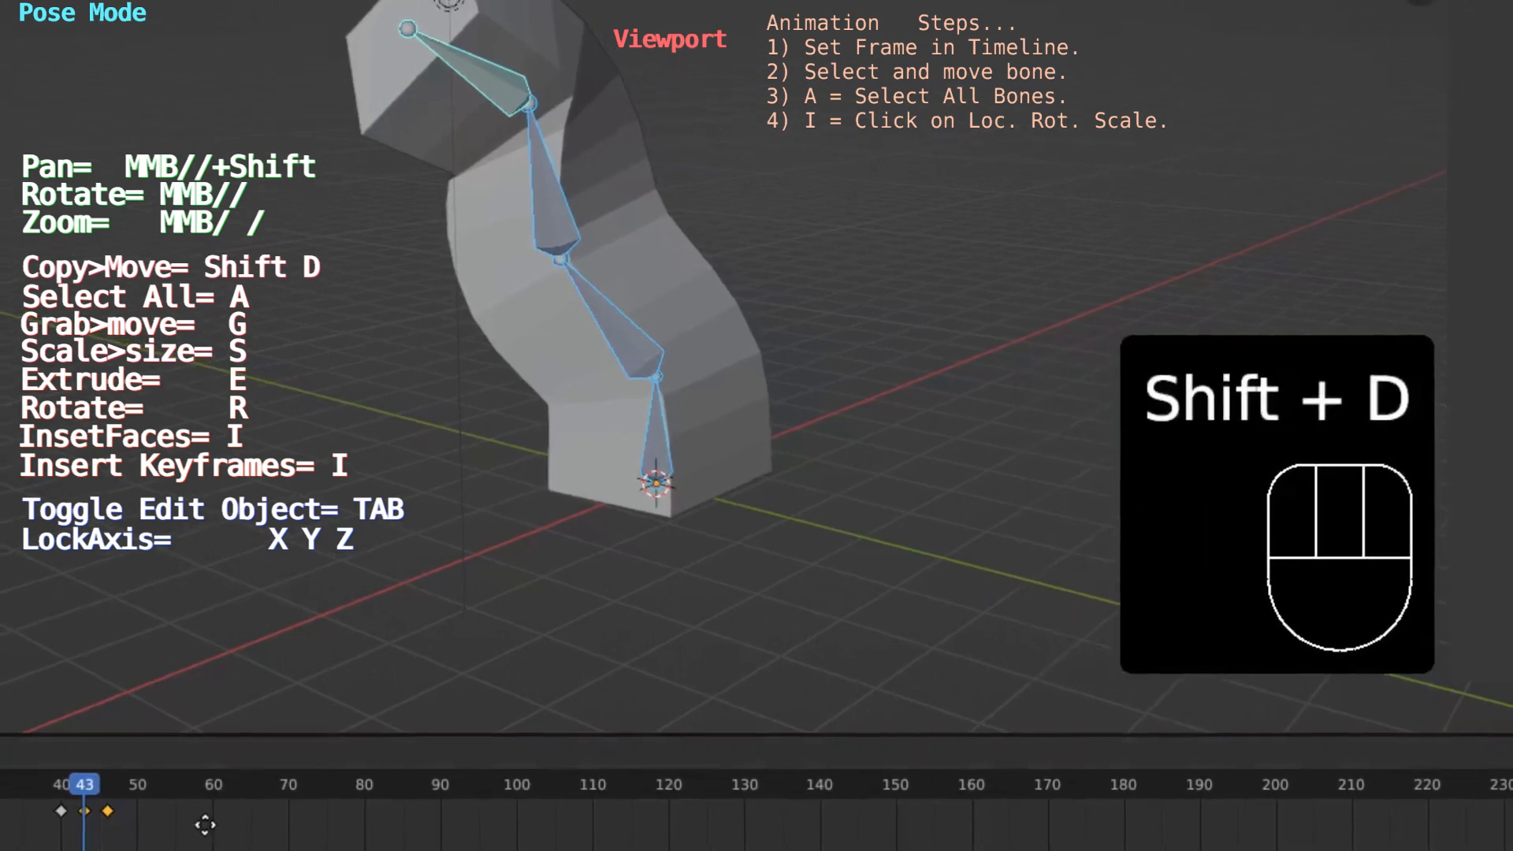
pyautogui.click(261, 825)
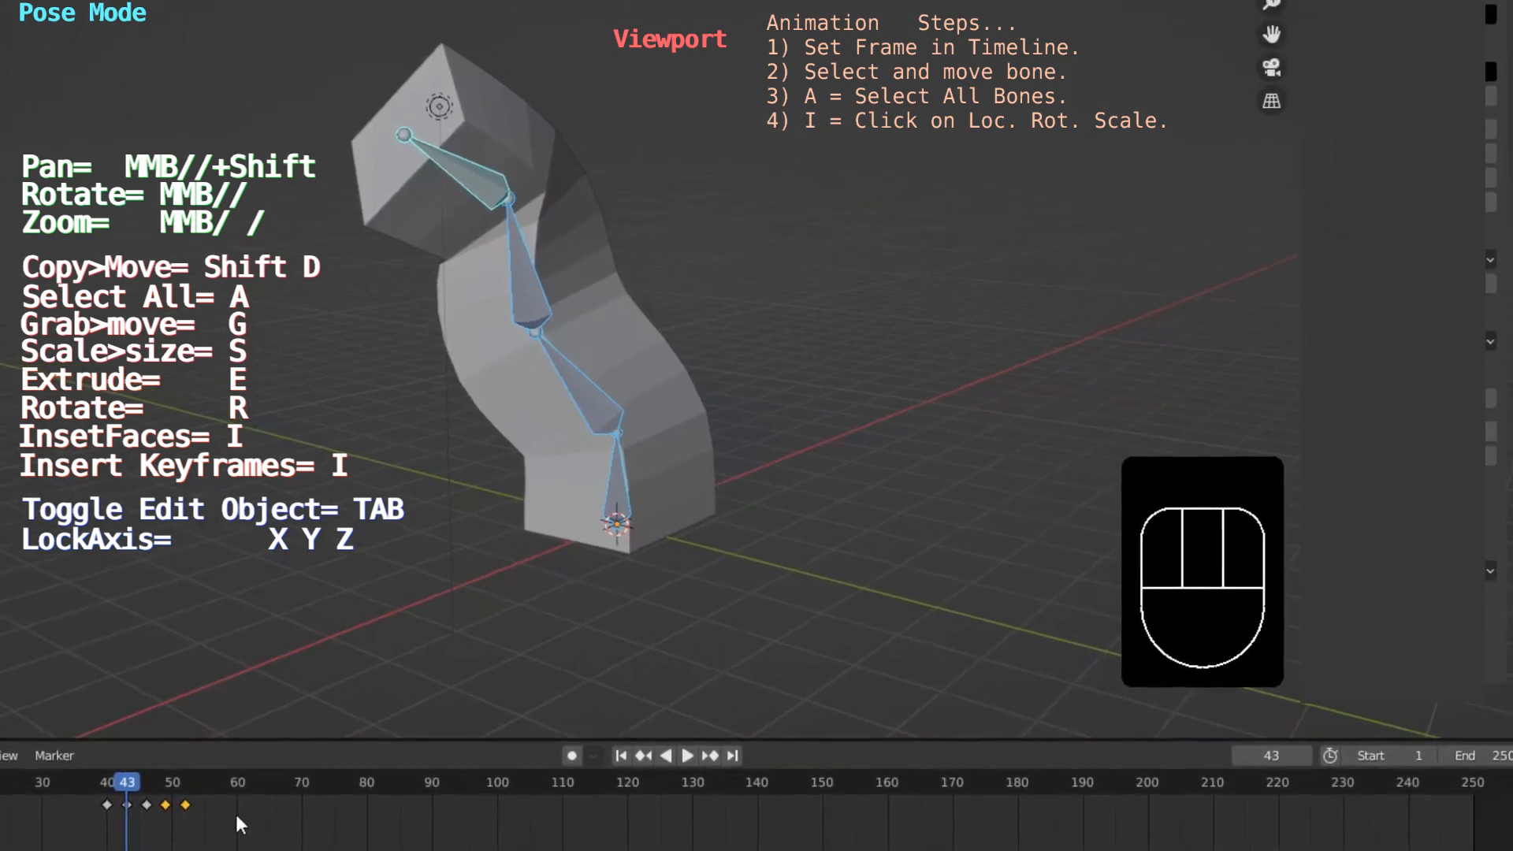
pyautogui.hotkey('shift', 'd')
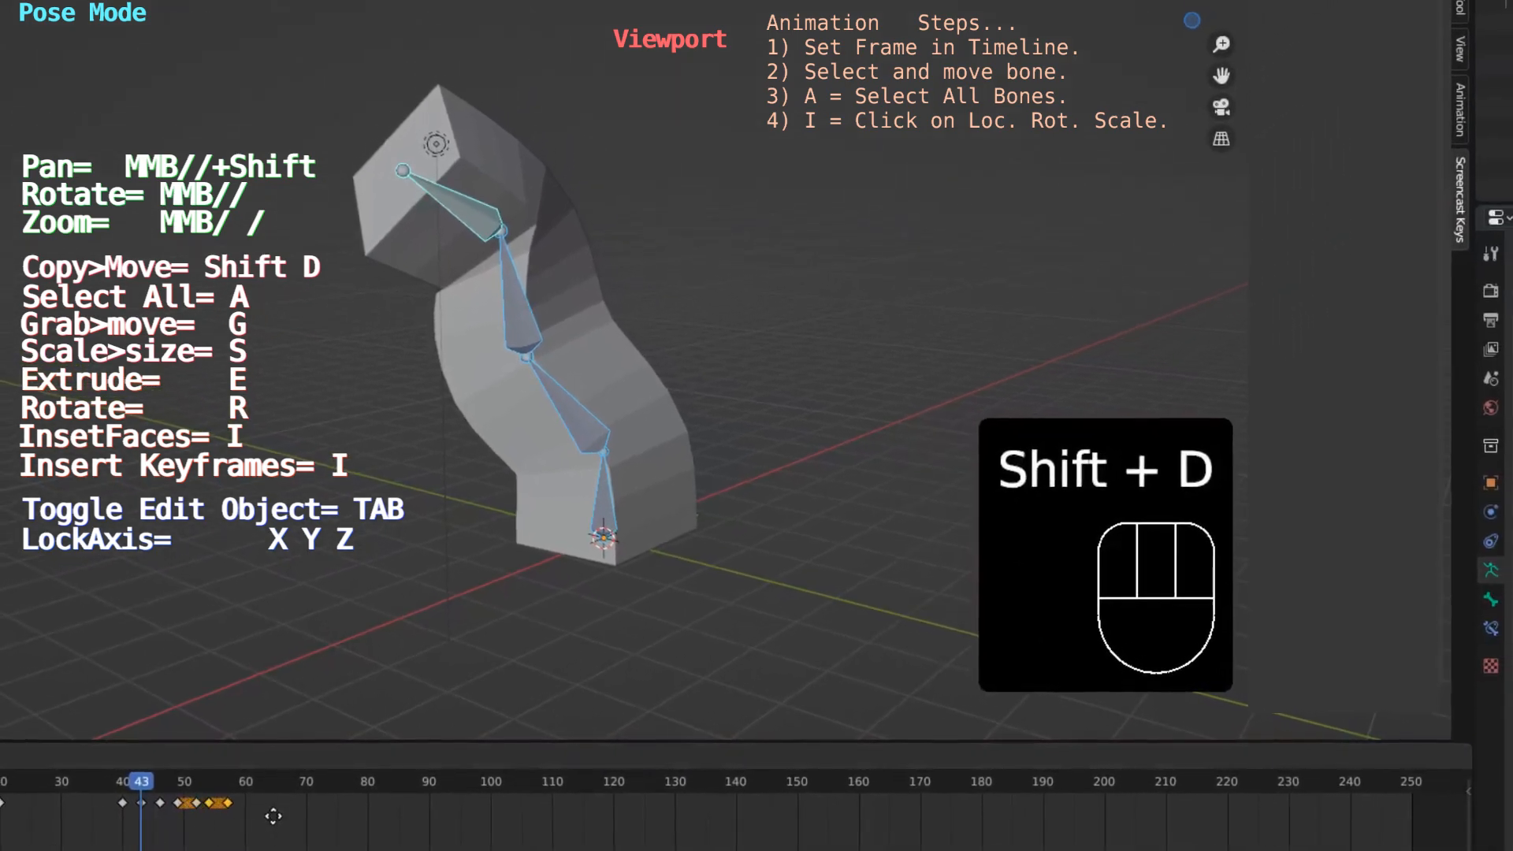
pyautogui.click(287, 816)
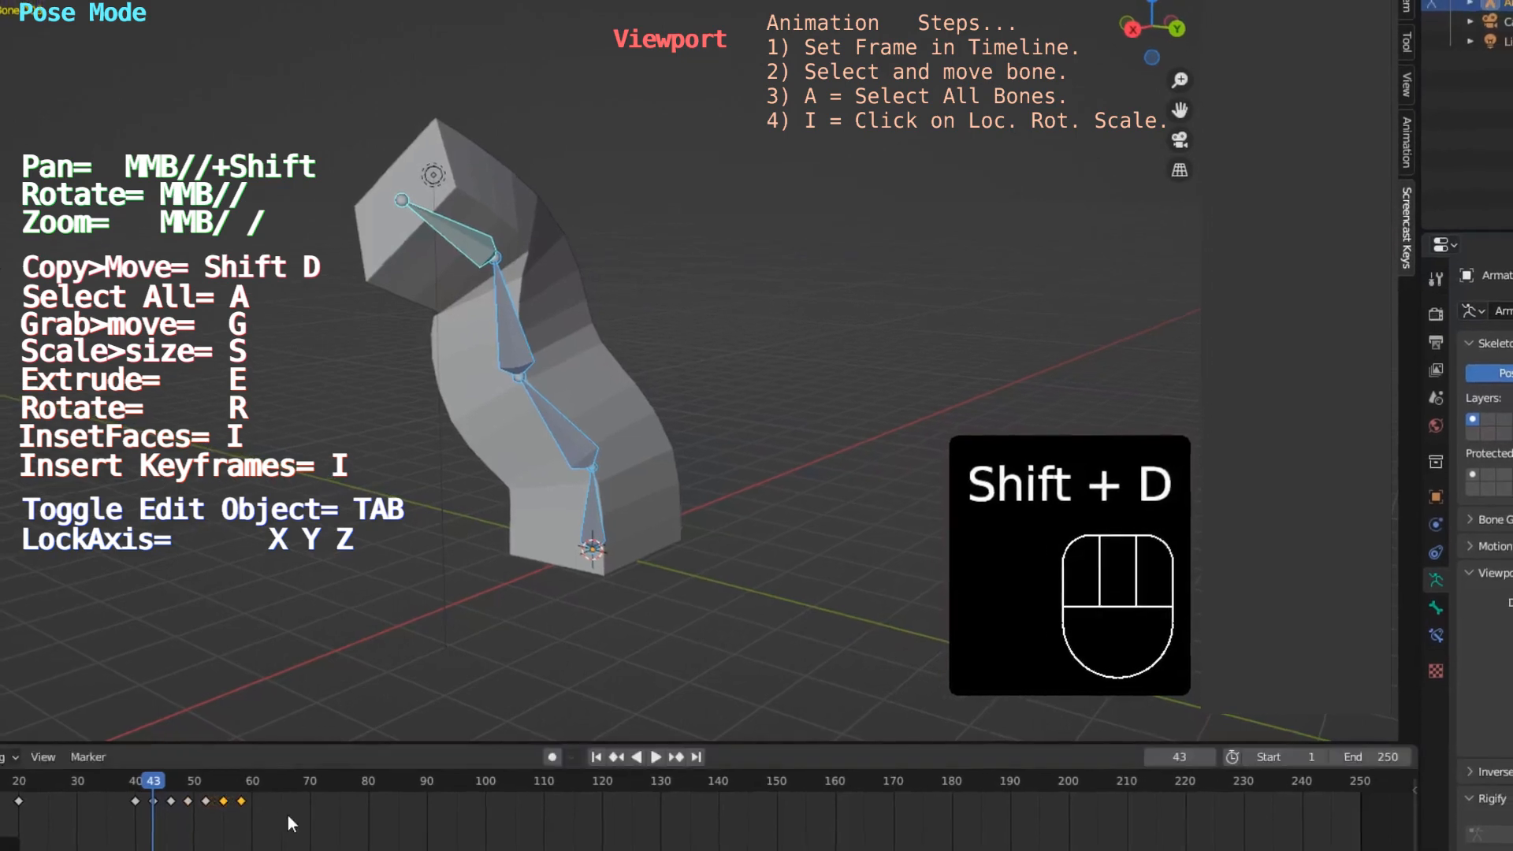
# Step: Duplicate the last two selected keyframes to frames 61 and 64, and play back the animation from near its start
pyautogui.hotkey('shift', 'd')
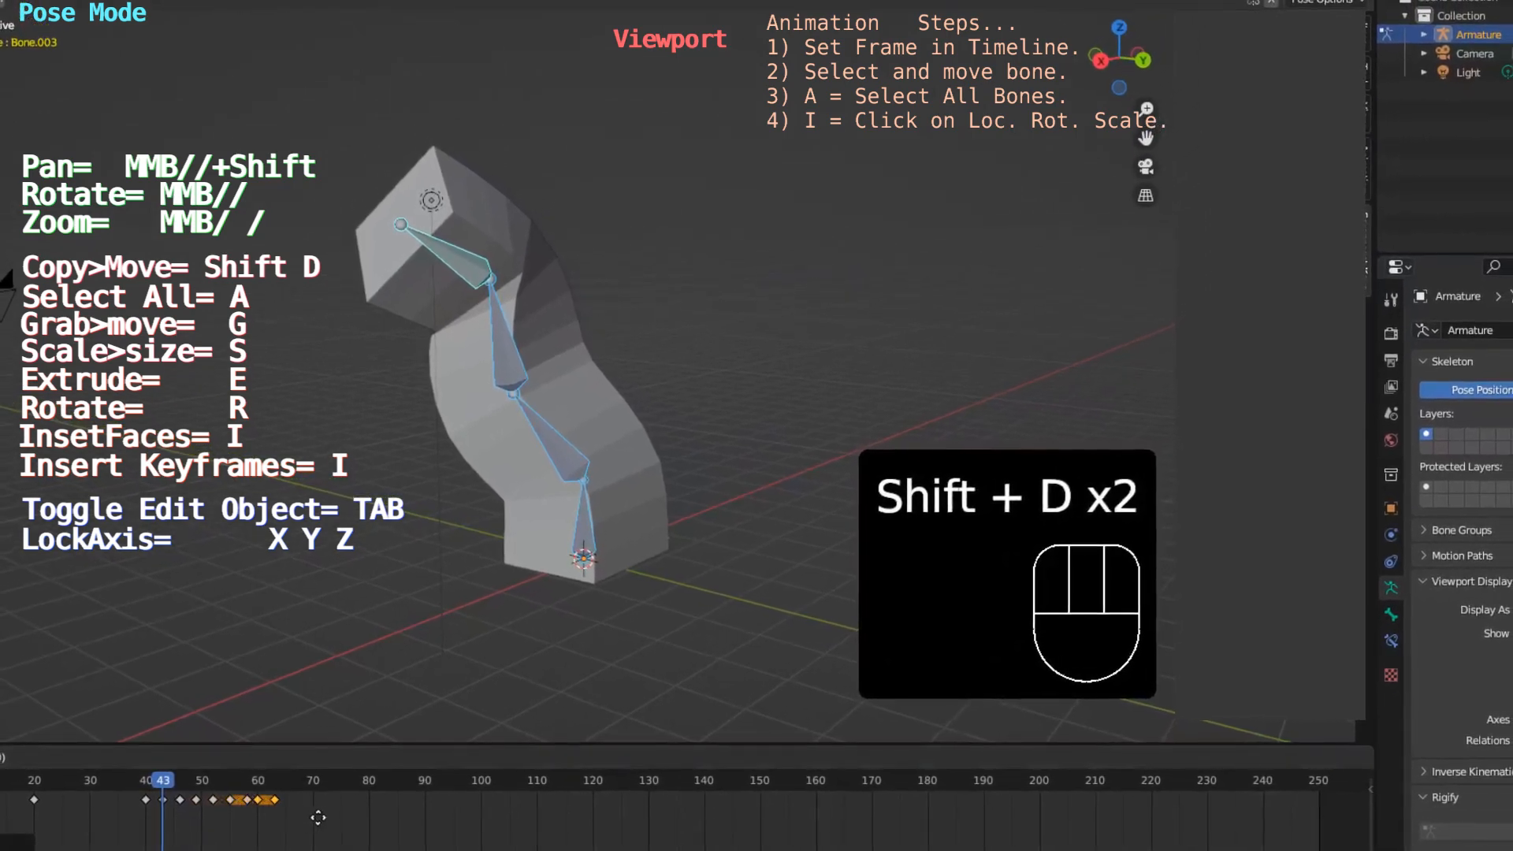
pyautogui.click(325, 816)
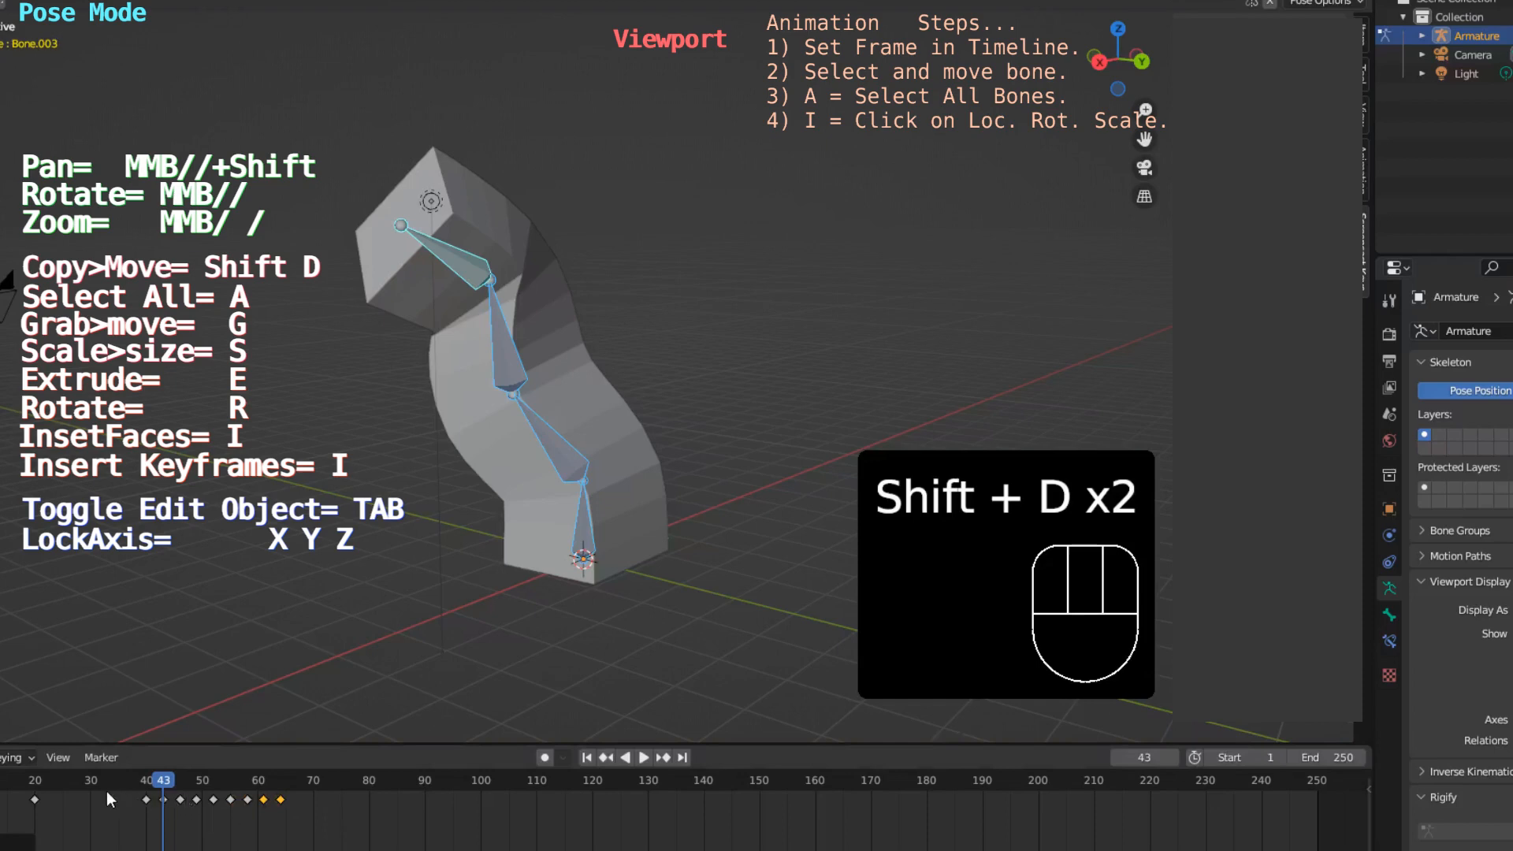
pyautogui.press('space')
pyautogui.press('space')
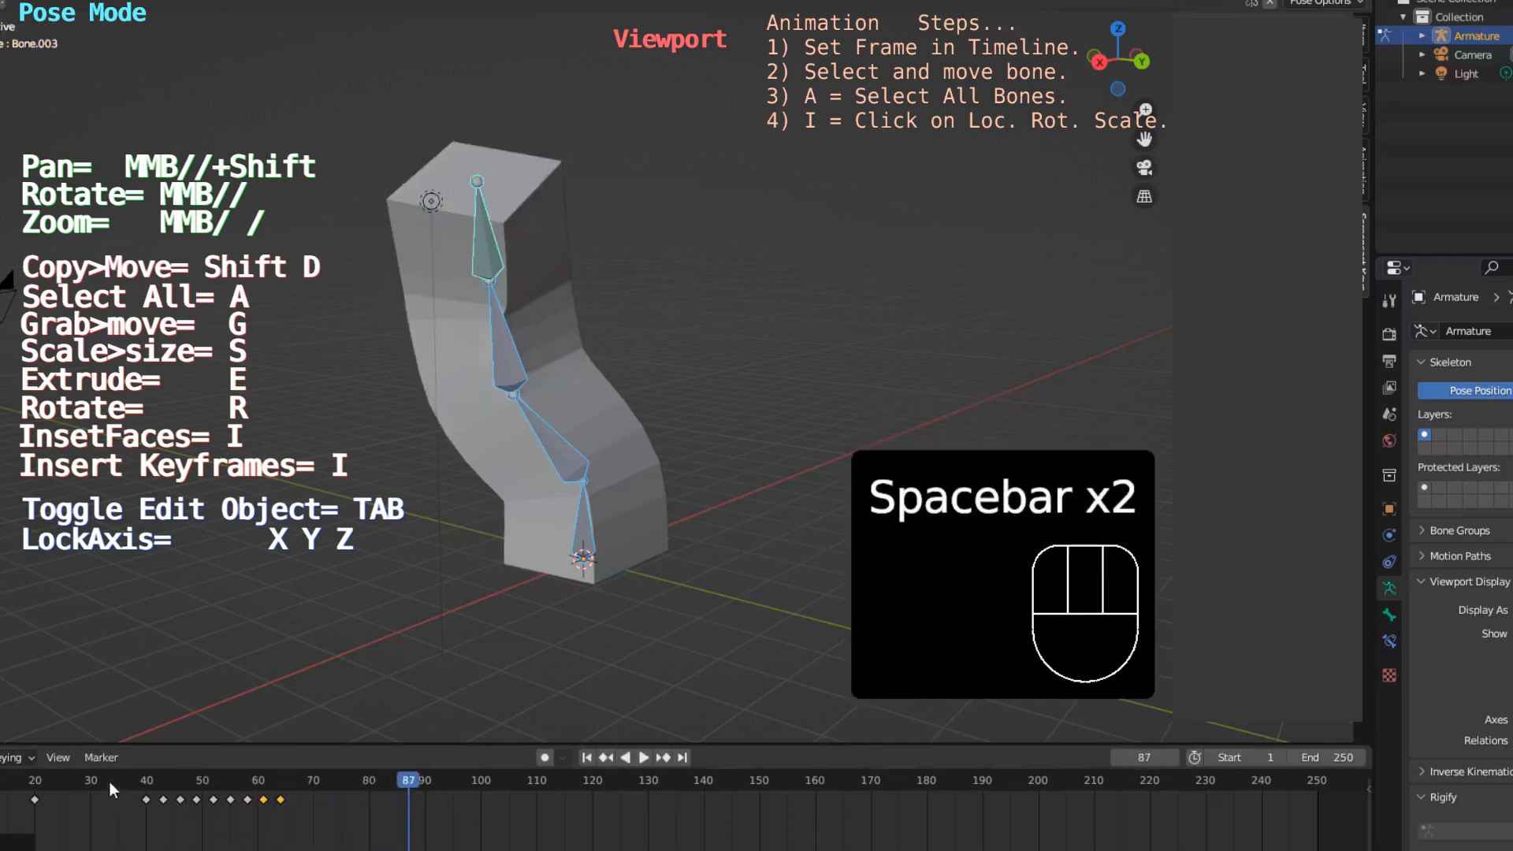
pyautogui.click(3, 781)
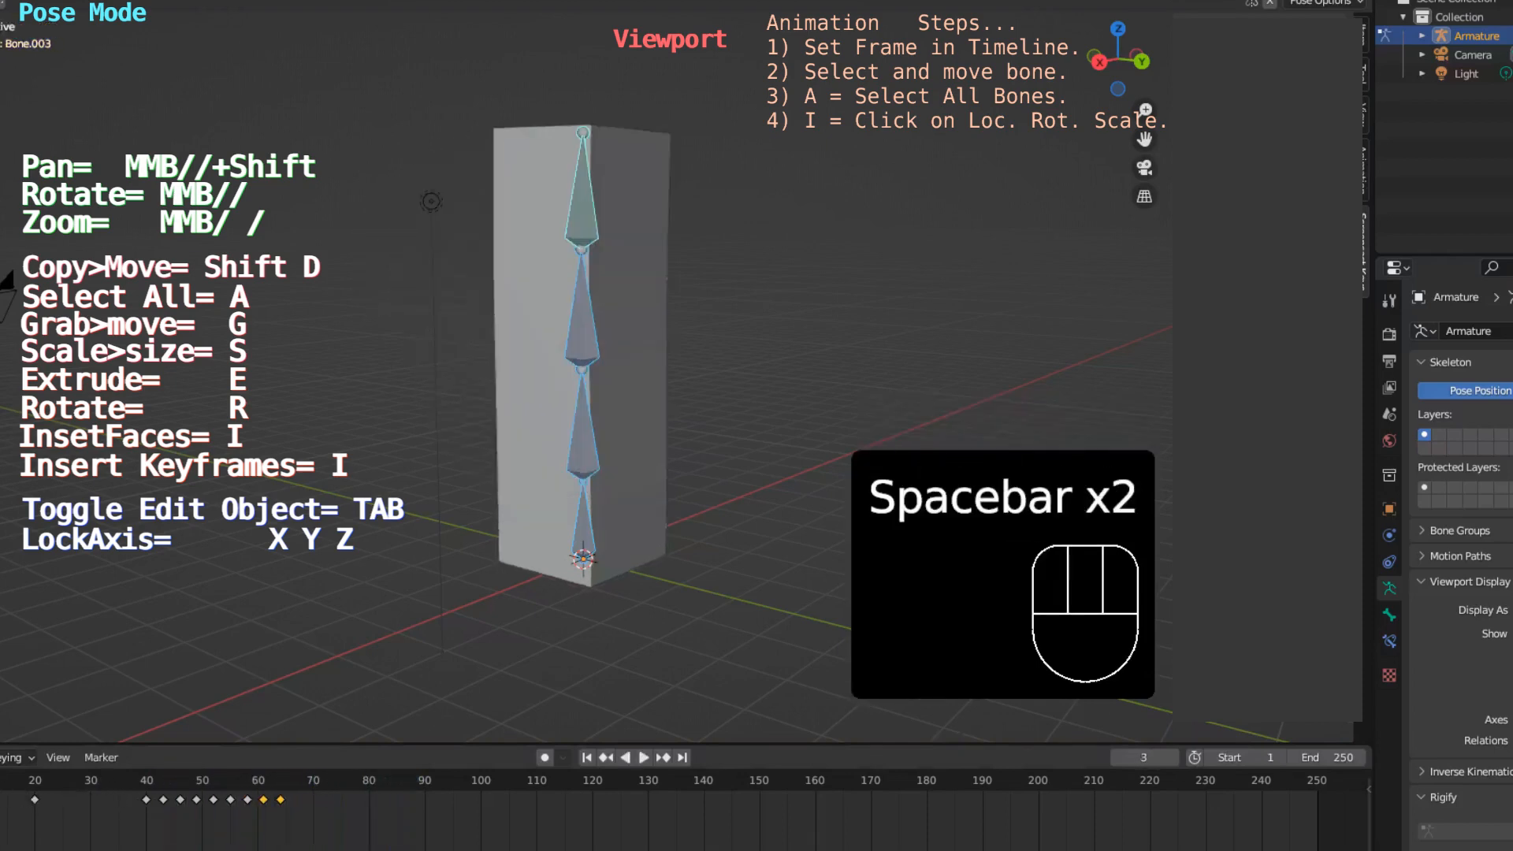
pyautogui.press('space')
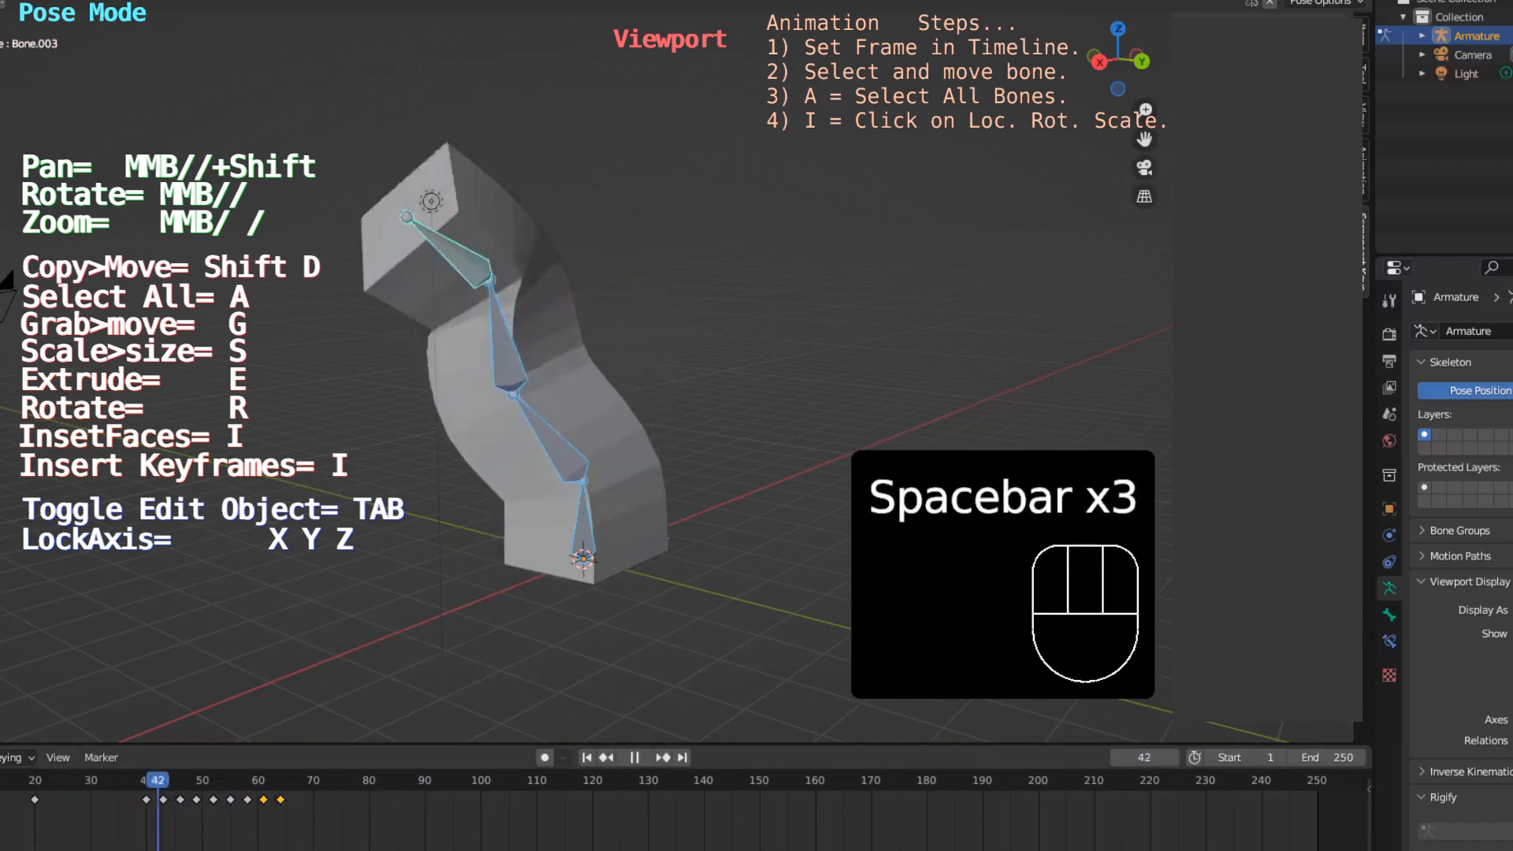
pyautogui.press('space')
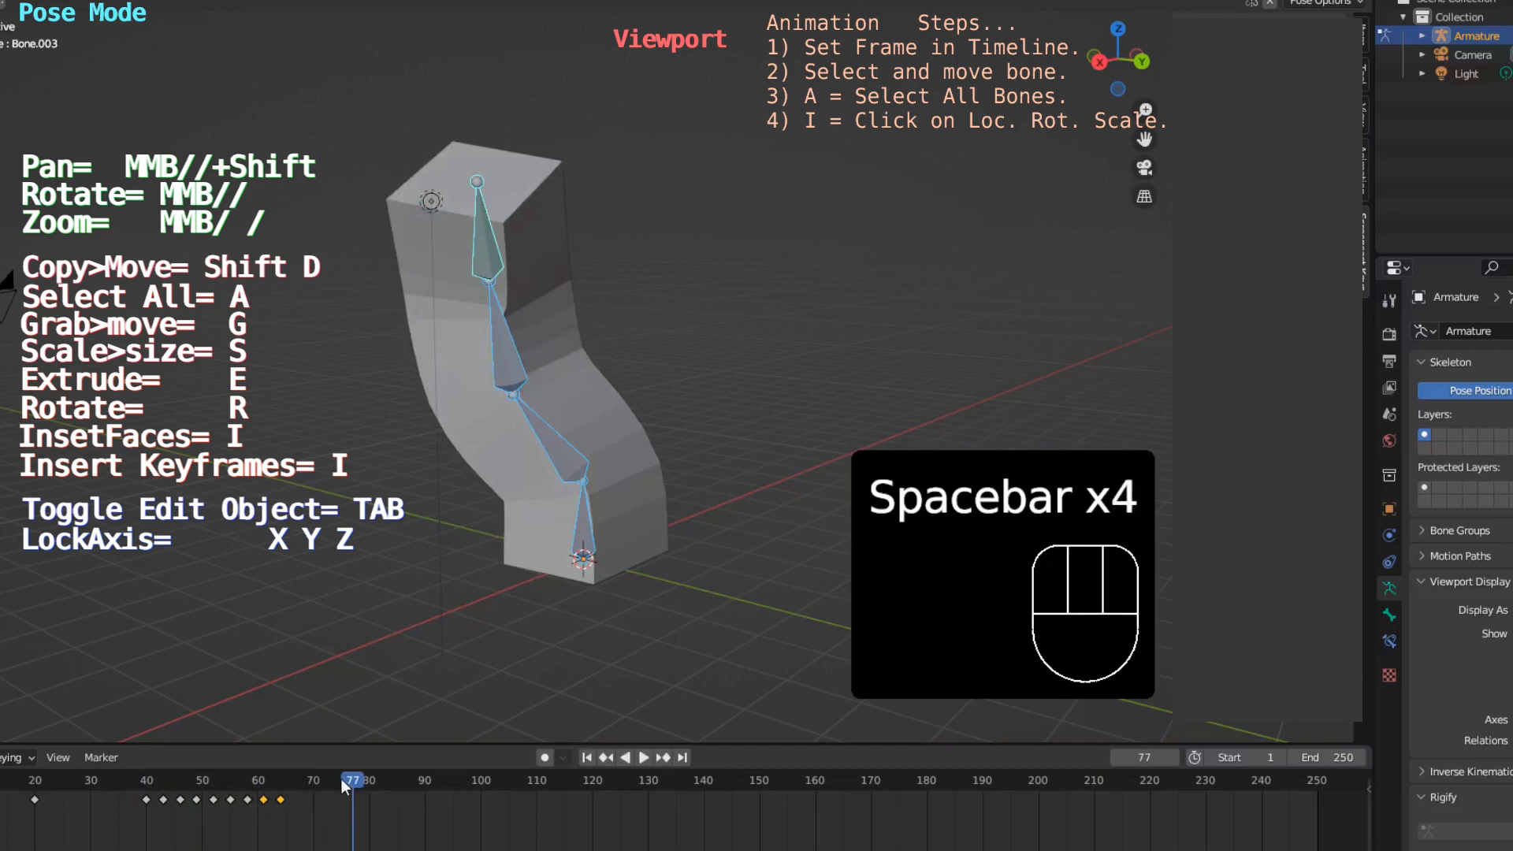
# Step: At frame 80, rotate the second bone from the base clockwise to swing the column over to its opposite side
pyautogui.moveTo(342, 779); pyautogui.dragTo(370, 780)
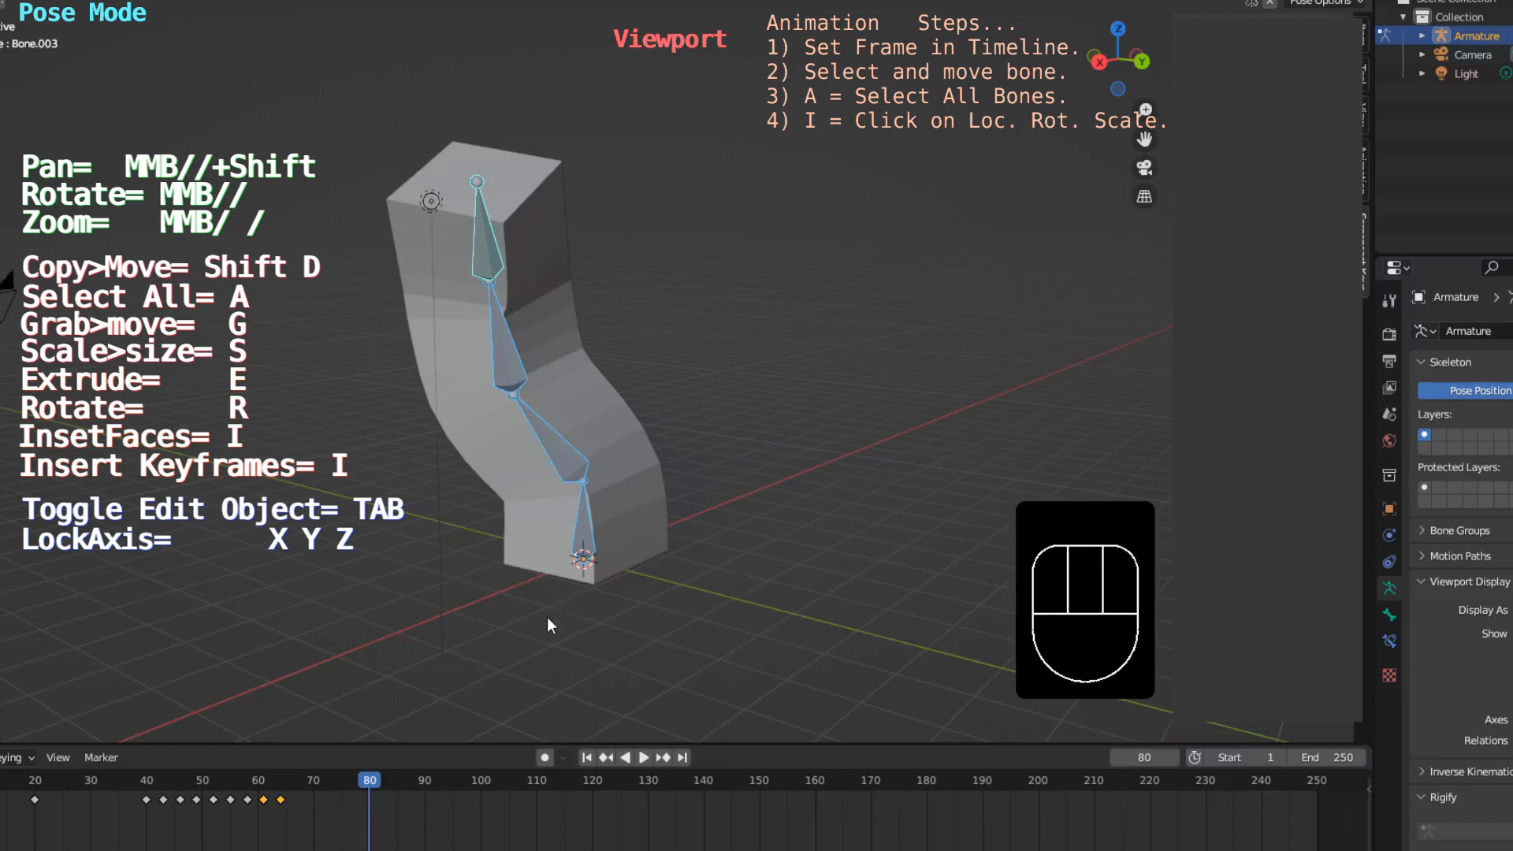
pyautogui.click(585, 530)
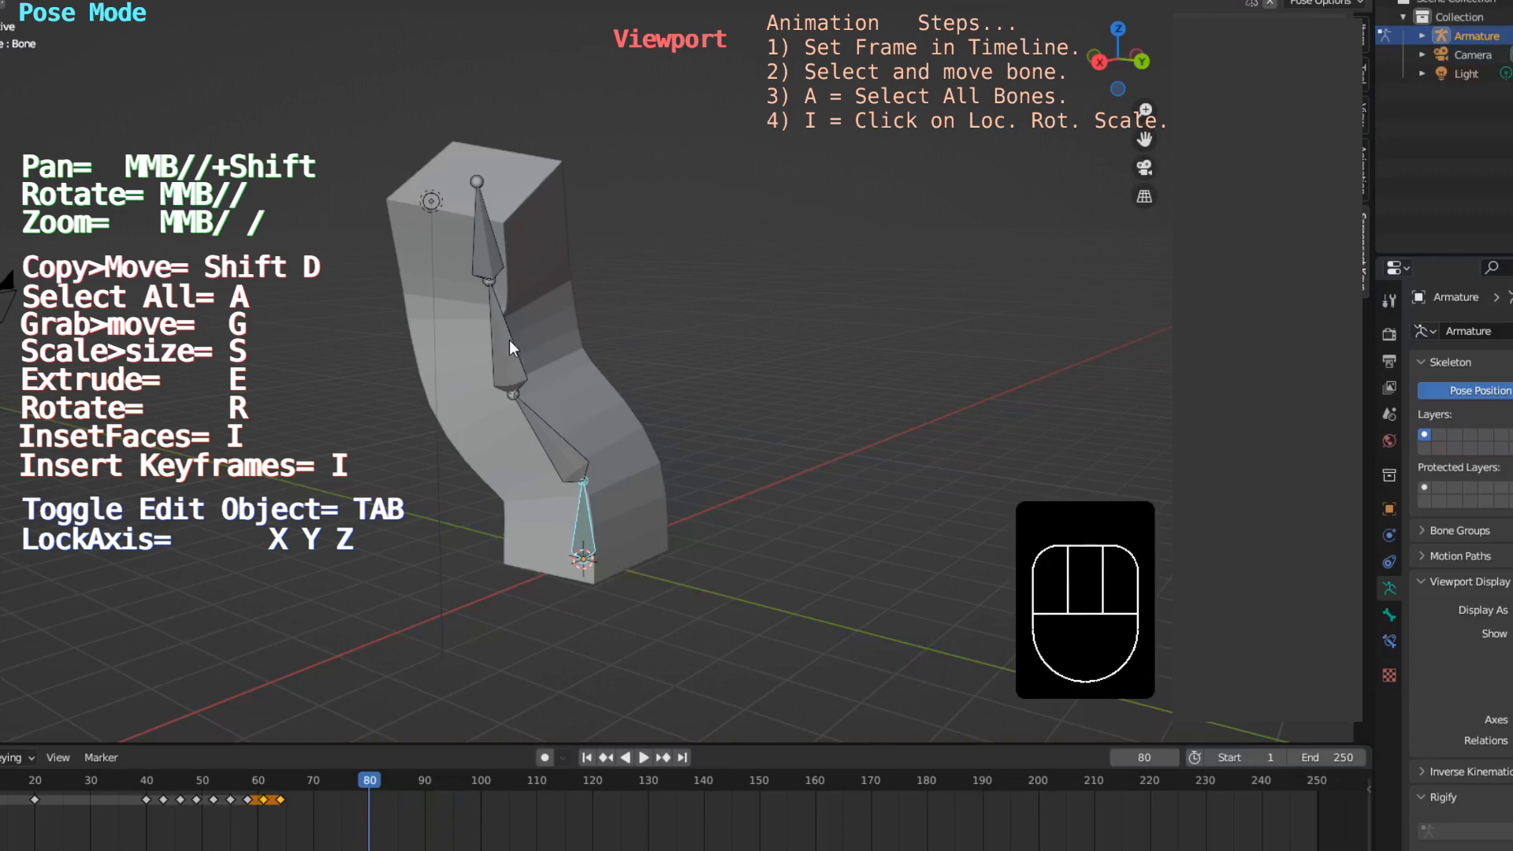
pyautogui.click(542, 428)
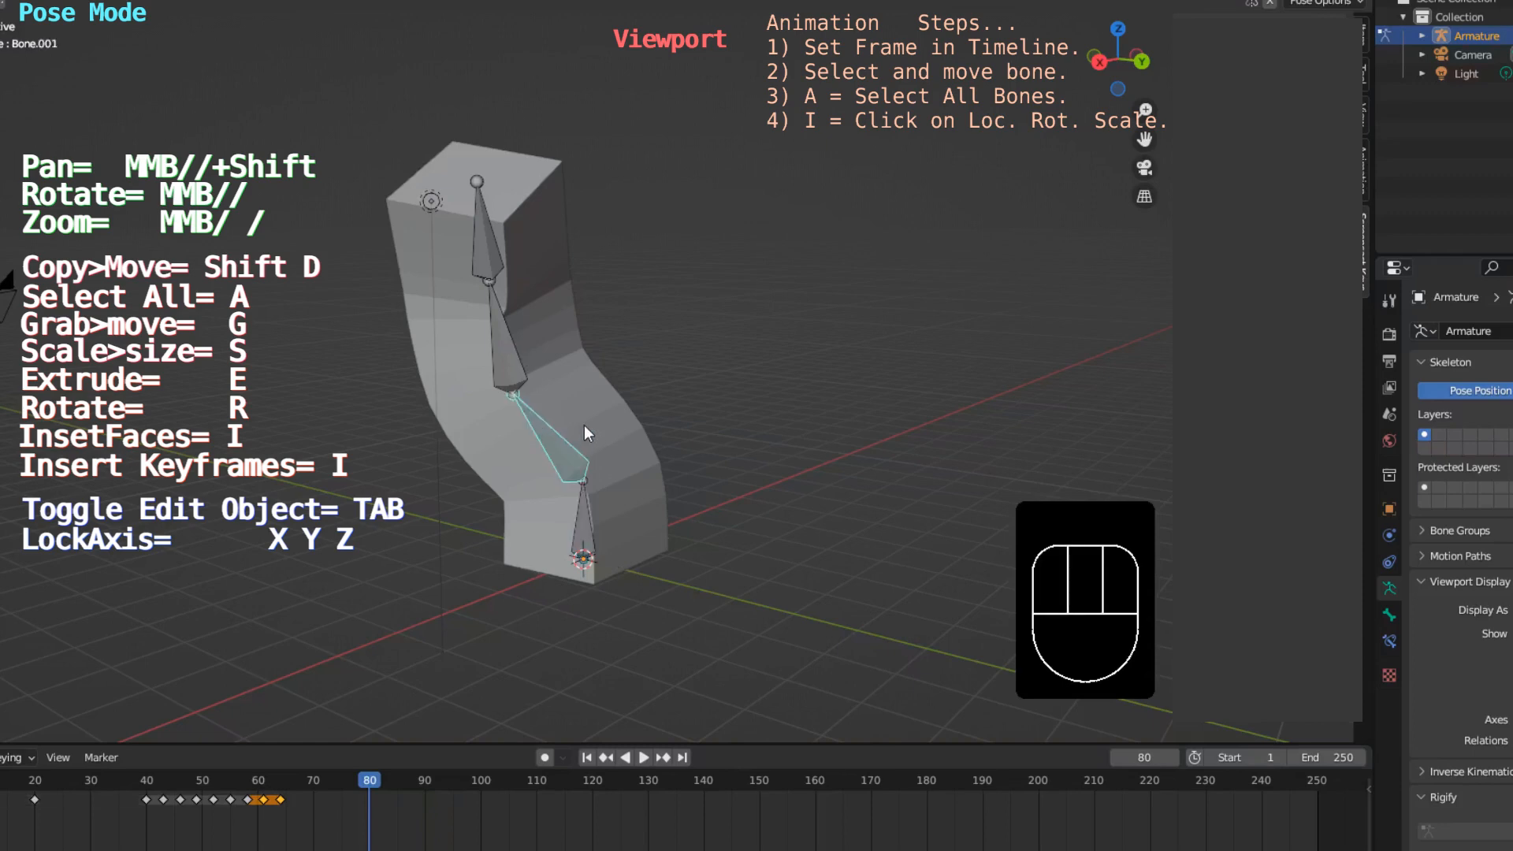
pyautogui.press('r')
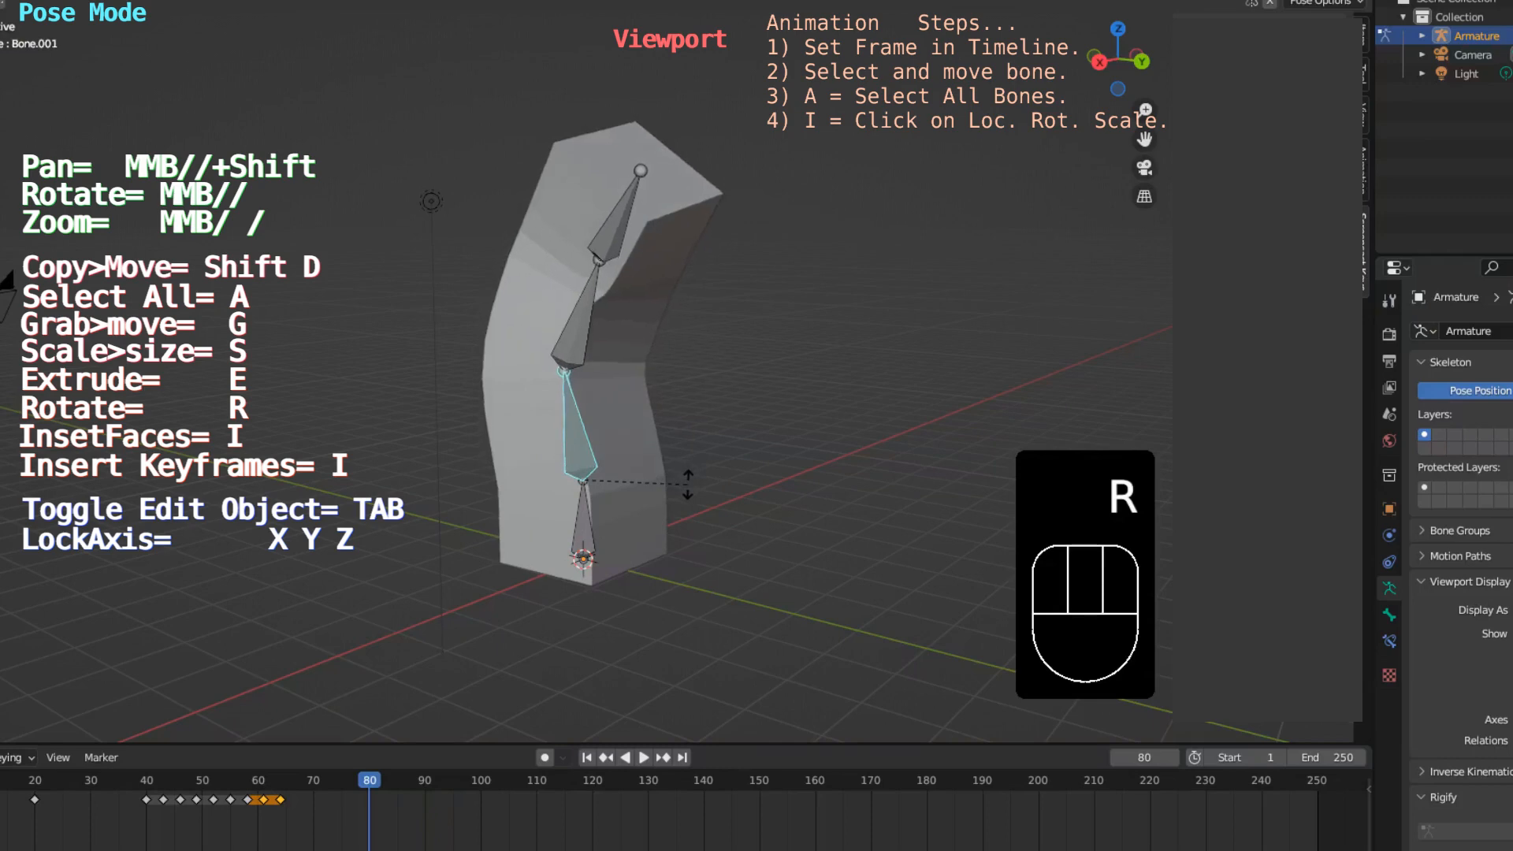
pyautogui.click(687, 484)
# Step: Bend the column over further by rotating the third bone about 31° and the top bone about 37.6°
pyautogui.click(583, 335)
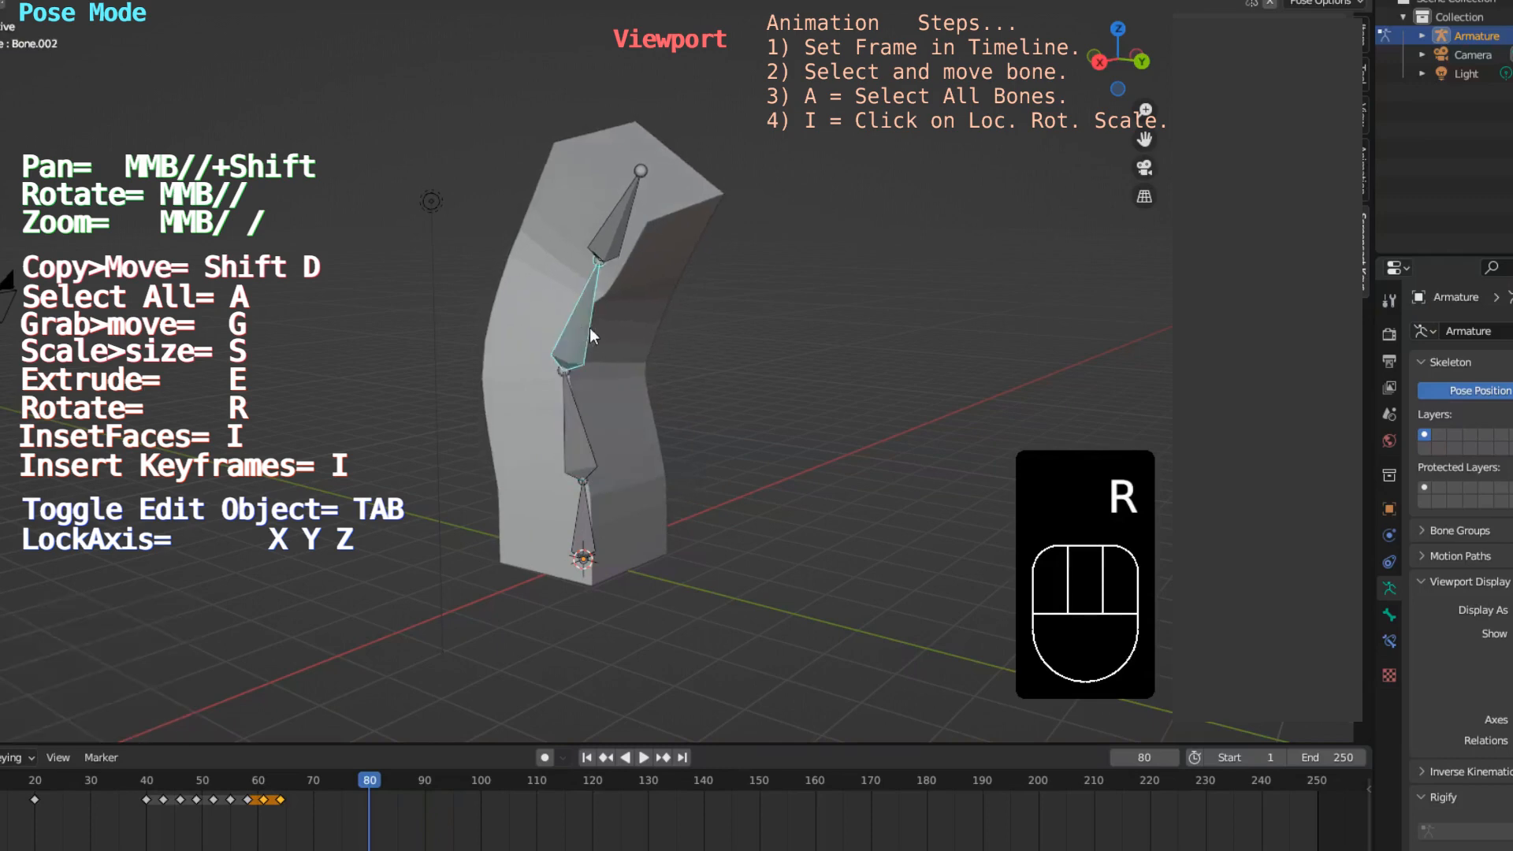
pyautogui.press('r')
pyautogui.click(693, 387)
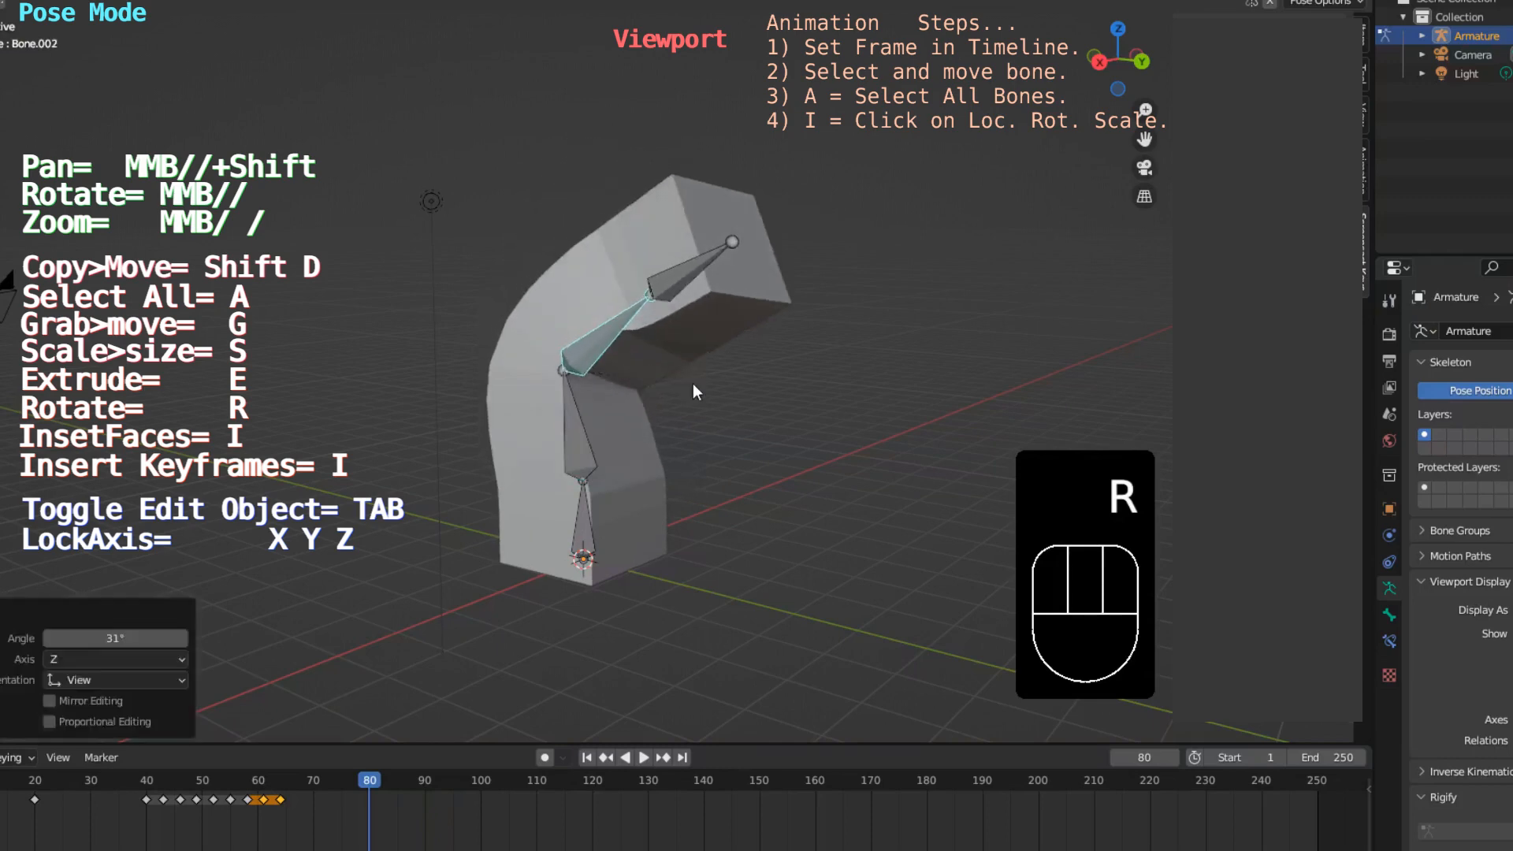
pyautogui.click(684, 272)
pyautogui.press('r')
pyautogui.press('r')
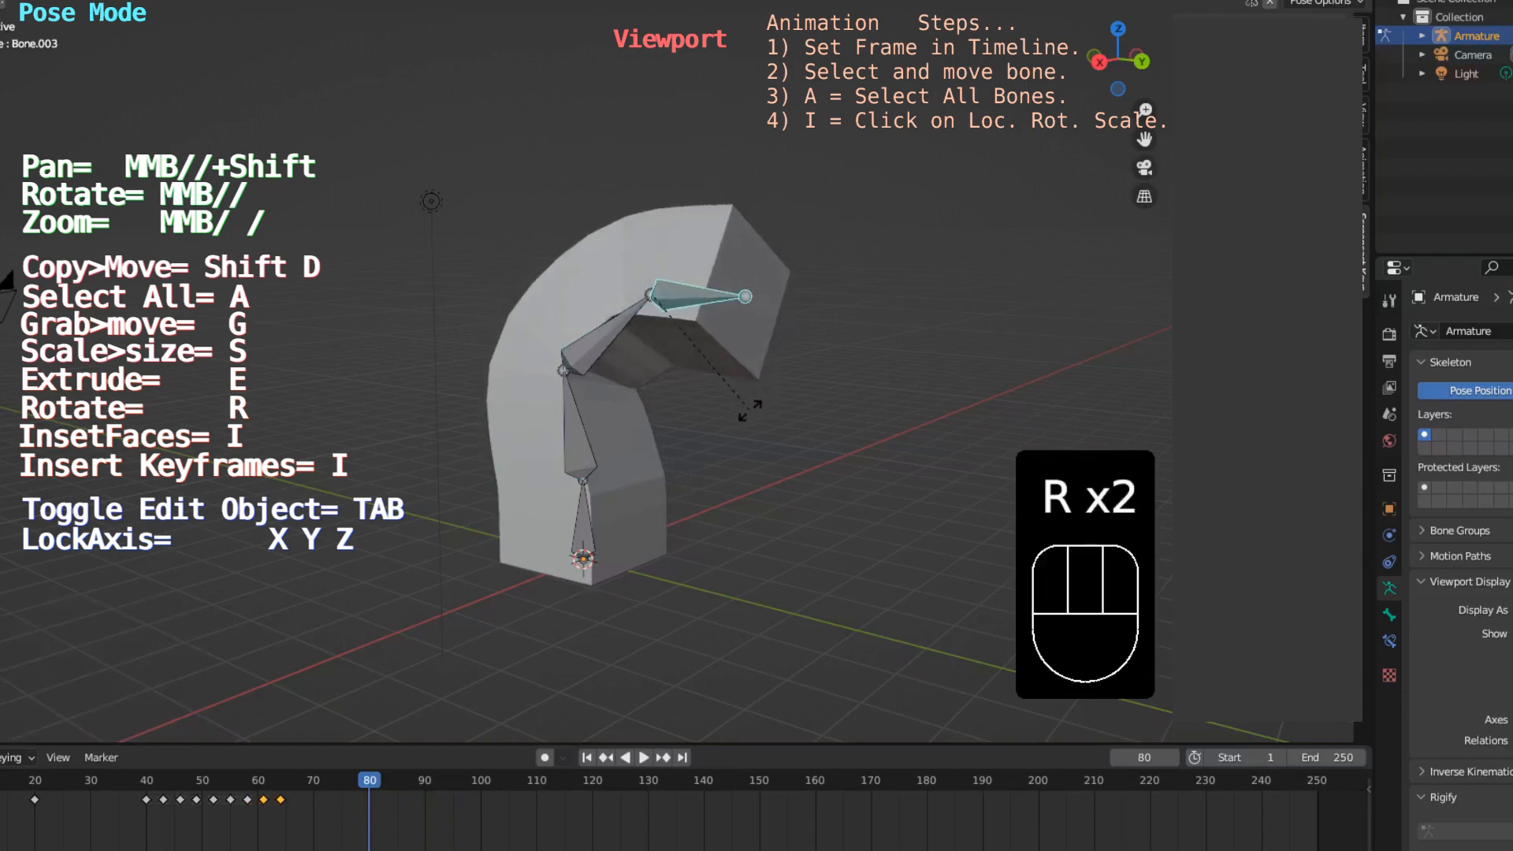
pyautogui.click(747, 420)
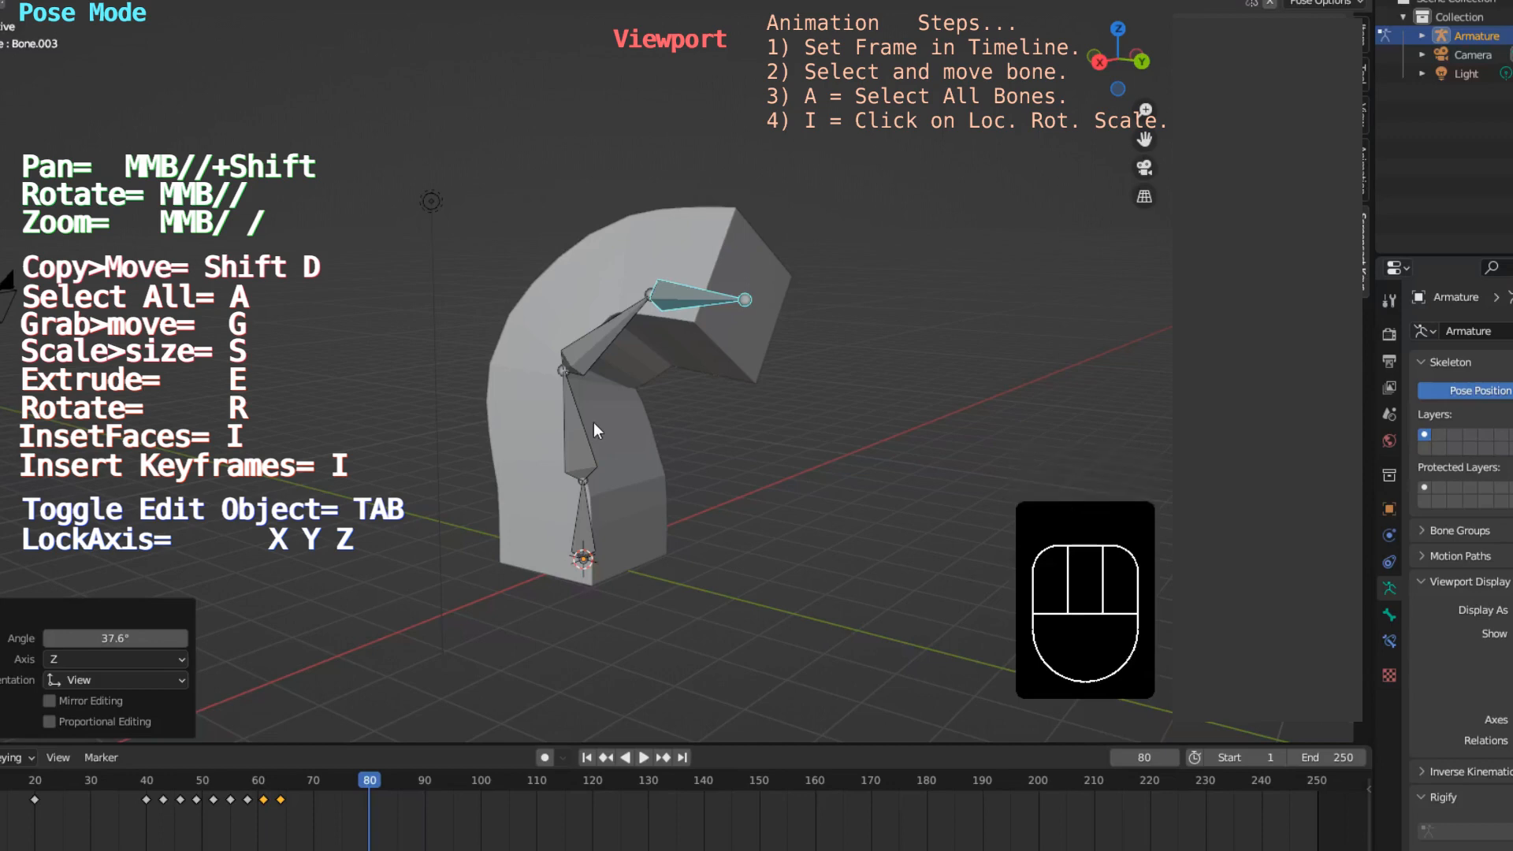
# Step: Insert a Location, Rotation & Scale keyframe for all bones at frame 80
pyautogui.press('a')
pyautogui.press('i')
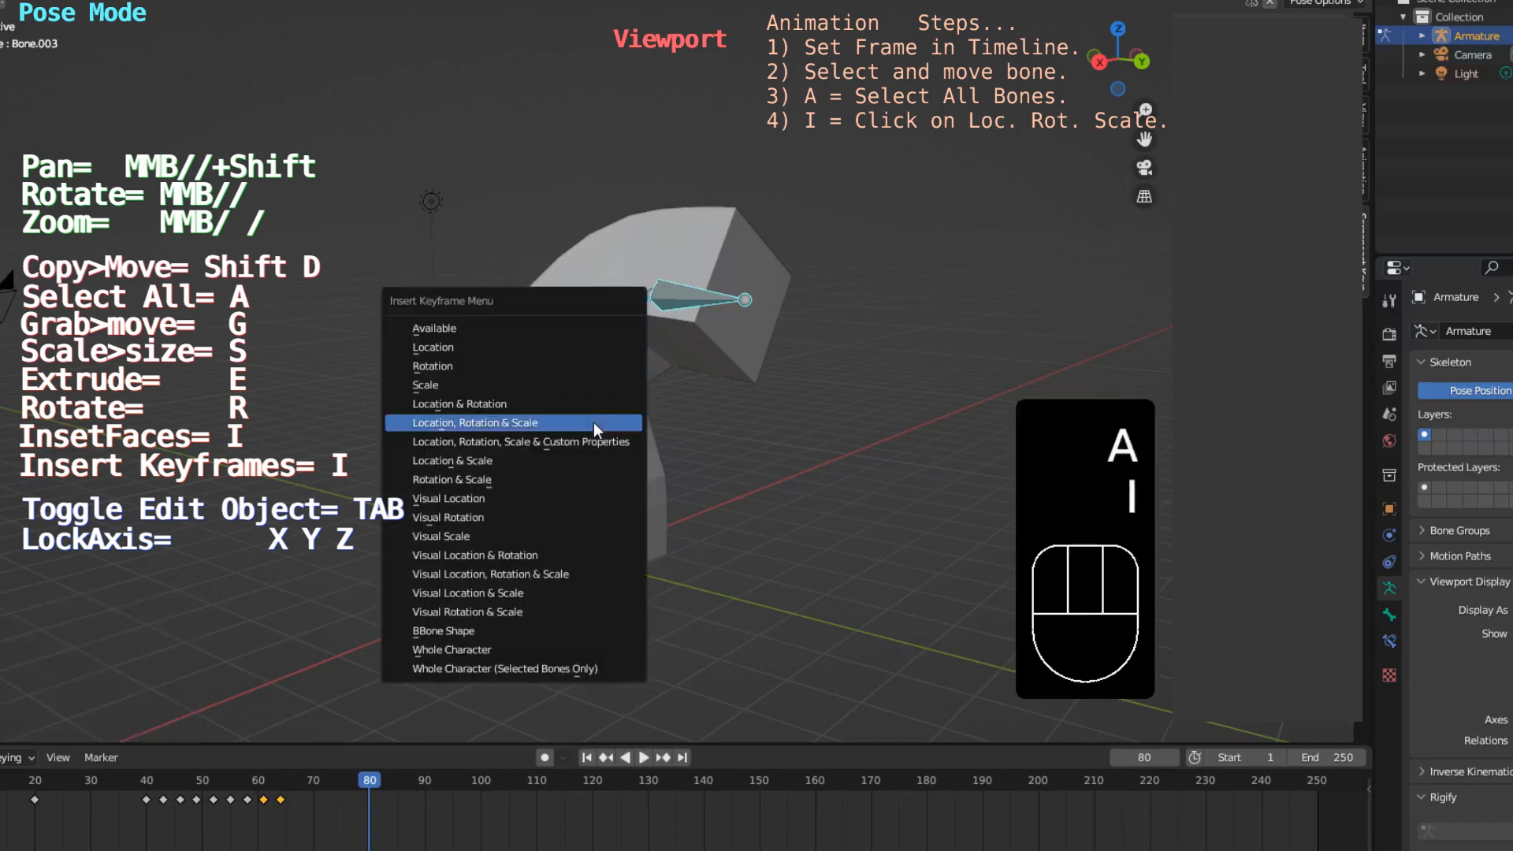
pyautogui.click(570, 424)
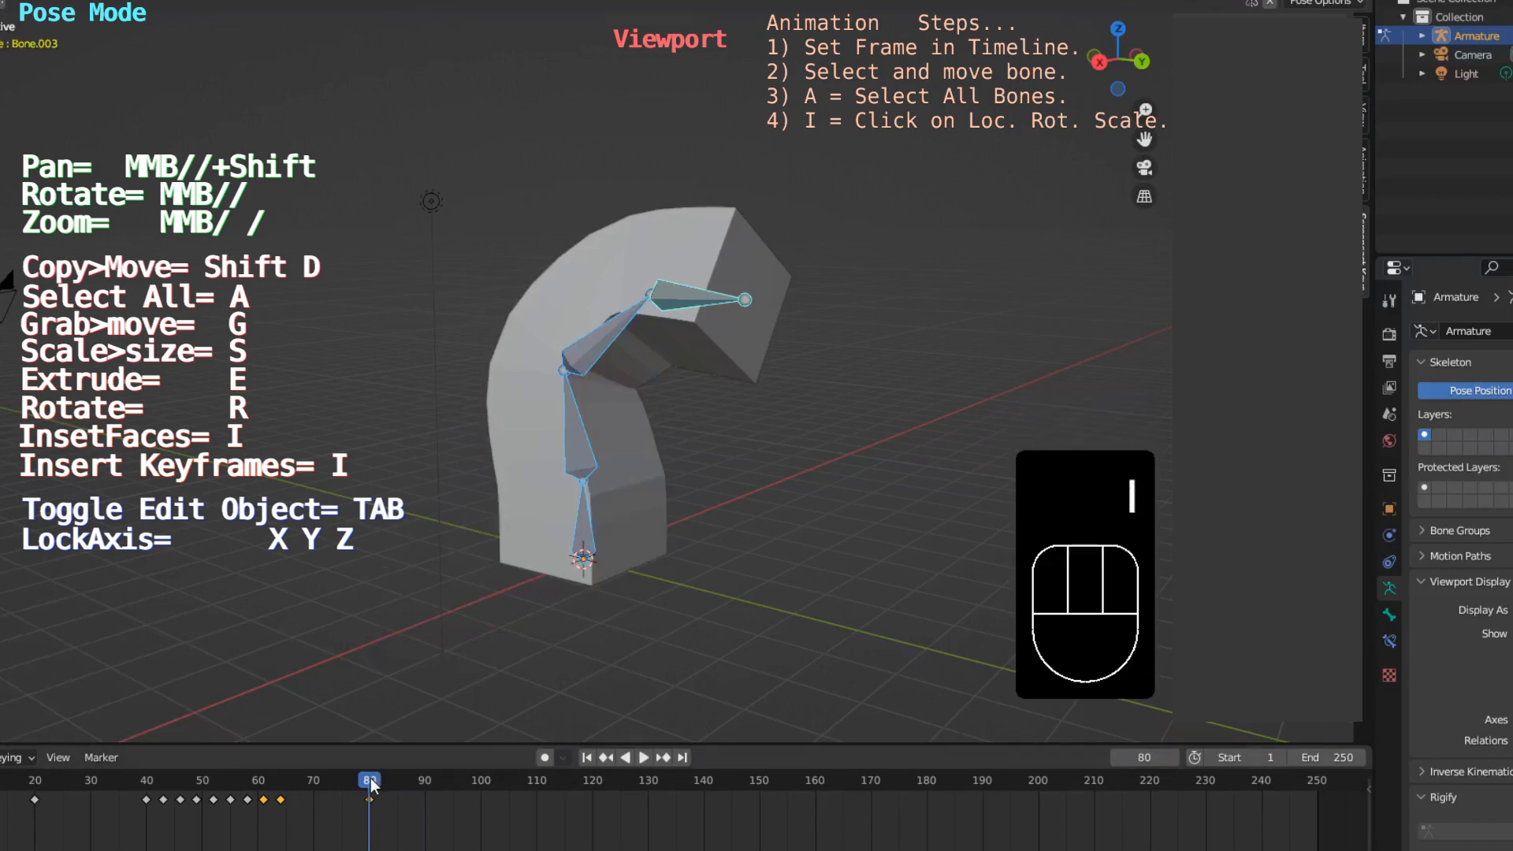
# Step: At frame 83, raise the base bone along the Z axis by about 0.96 m to lift the whole column
pyautogui.moveTo(372, 786); pyautogui.dragTo(387, 786)
pyautogui.click(588, 523)
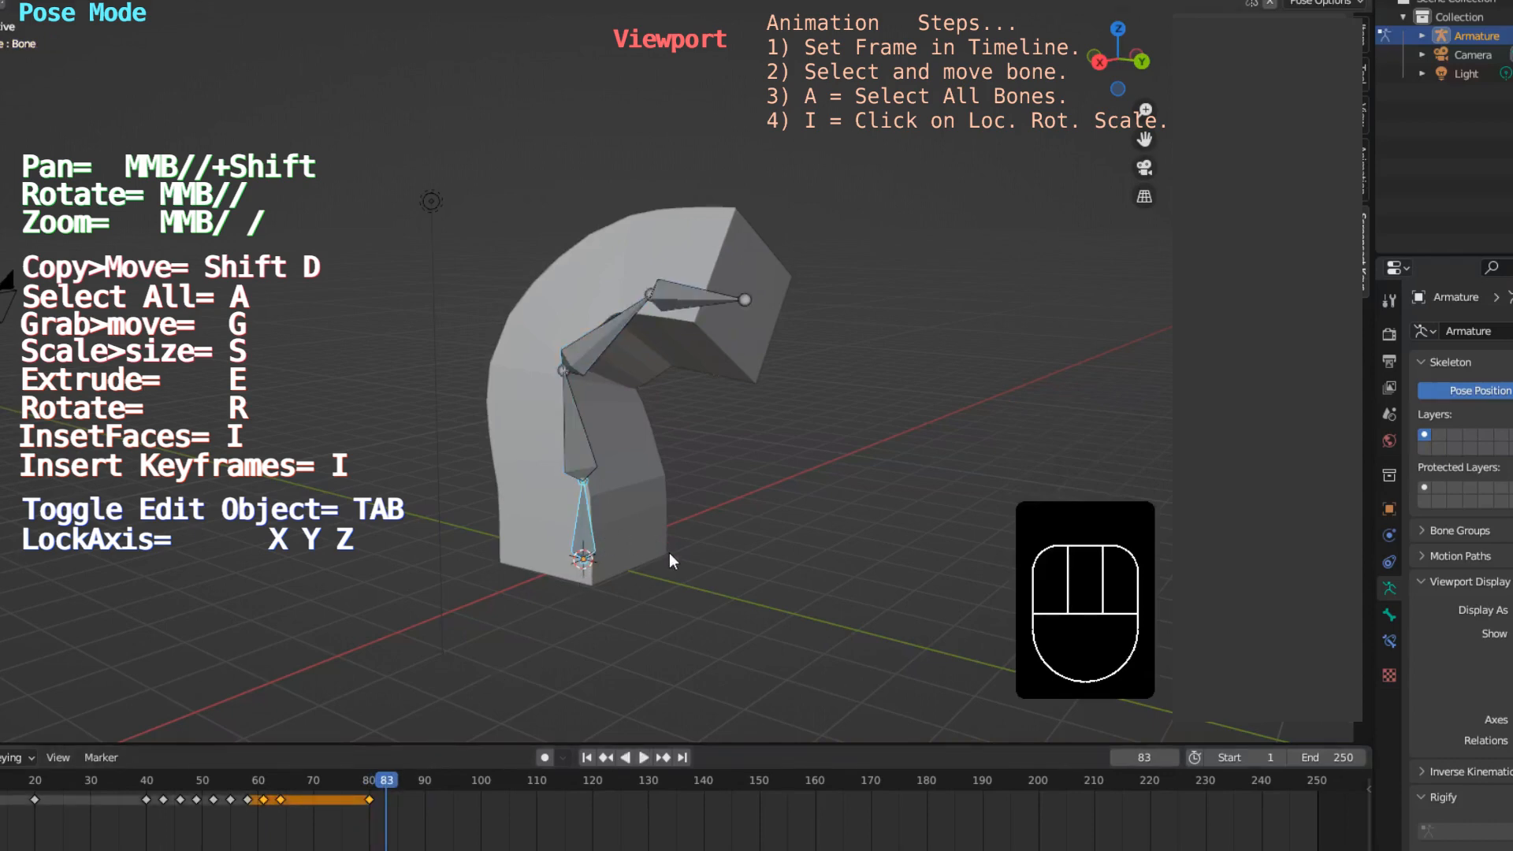
pyautogui.press('g')
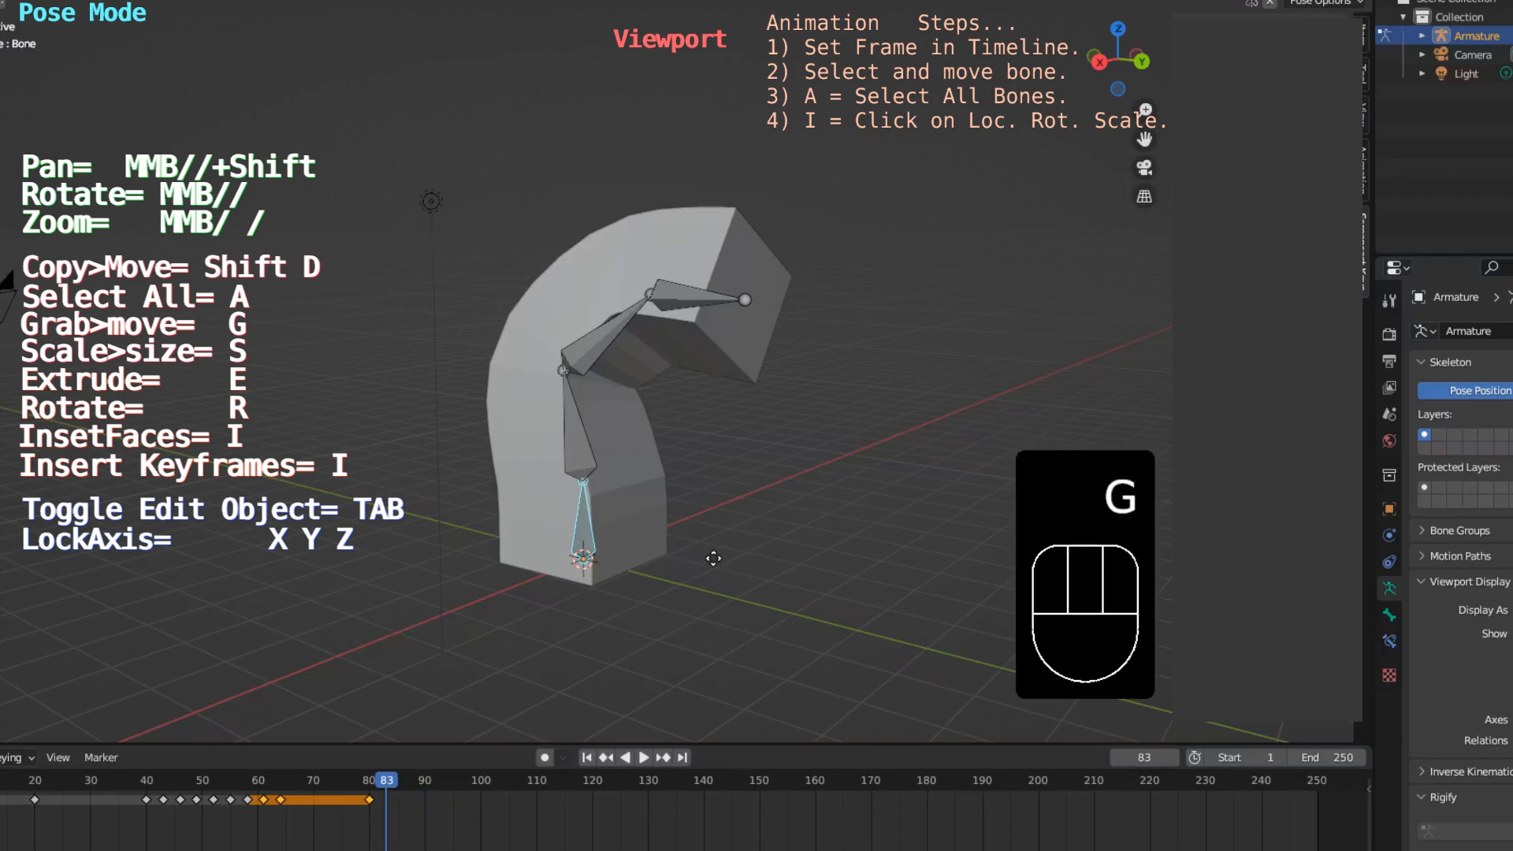
pyautogui.press('z')
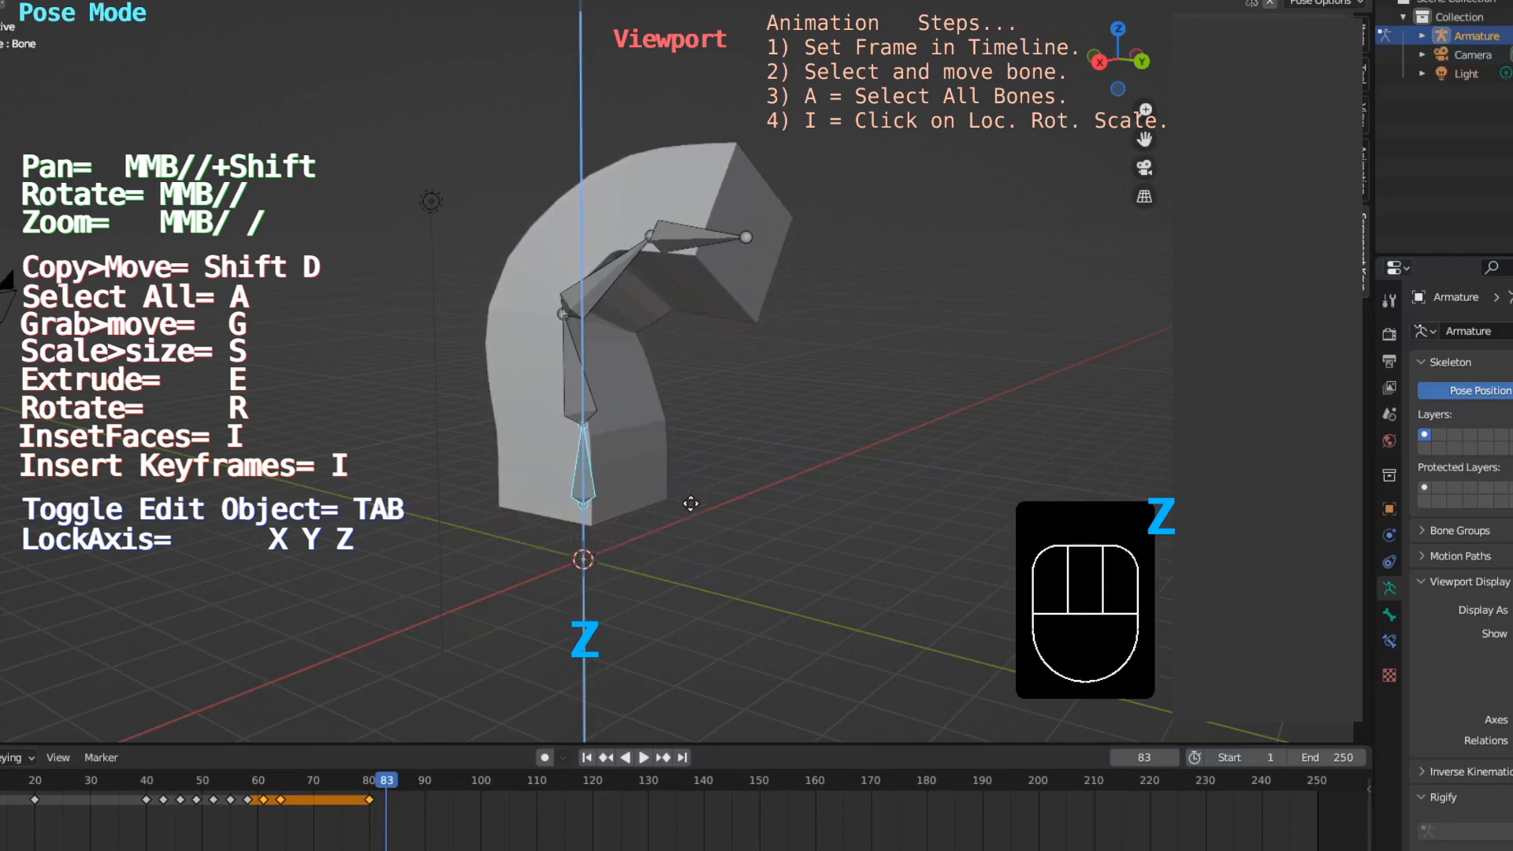
pyautogui.click(691, 505)
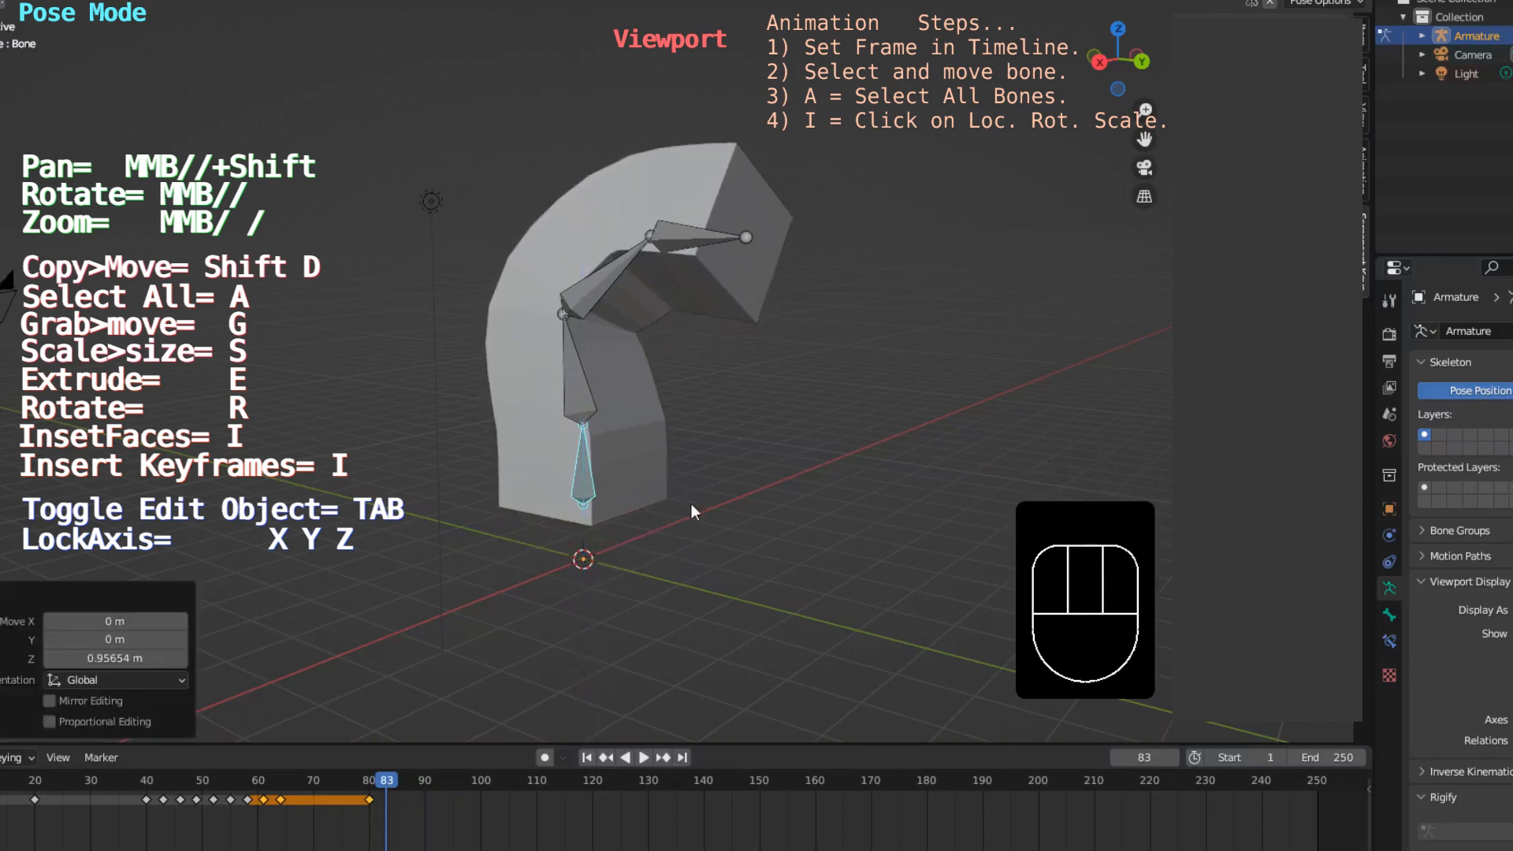
# Step: Deepen the bend by rotating the second bone slightly clockwise and the third and top bones by about 12.2° each
pyautogui.click(605, 286)
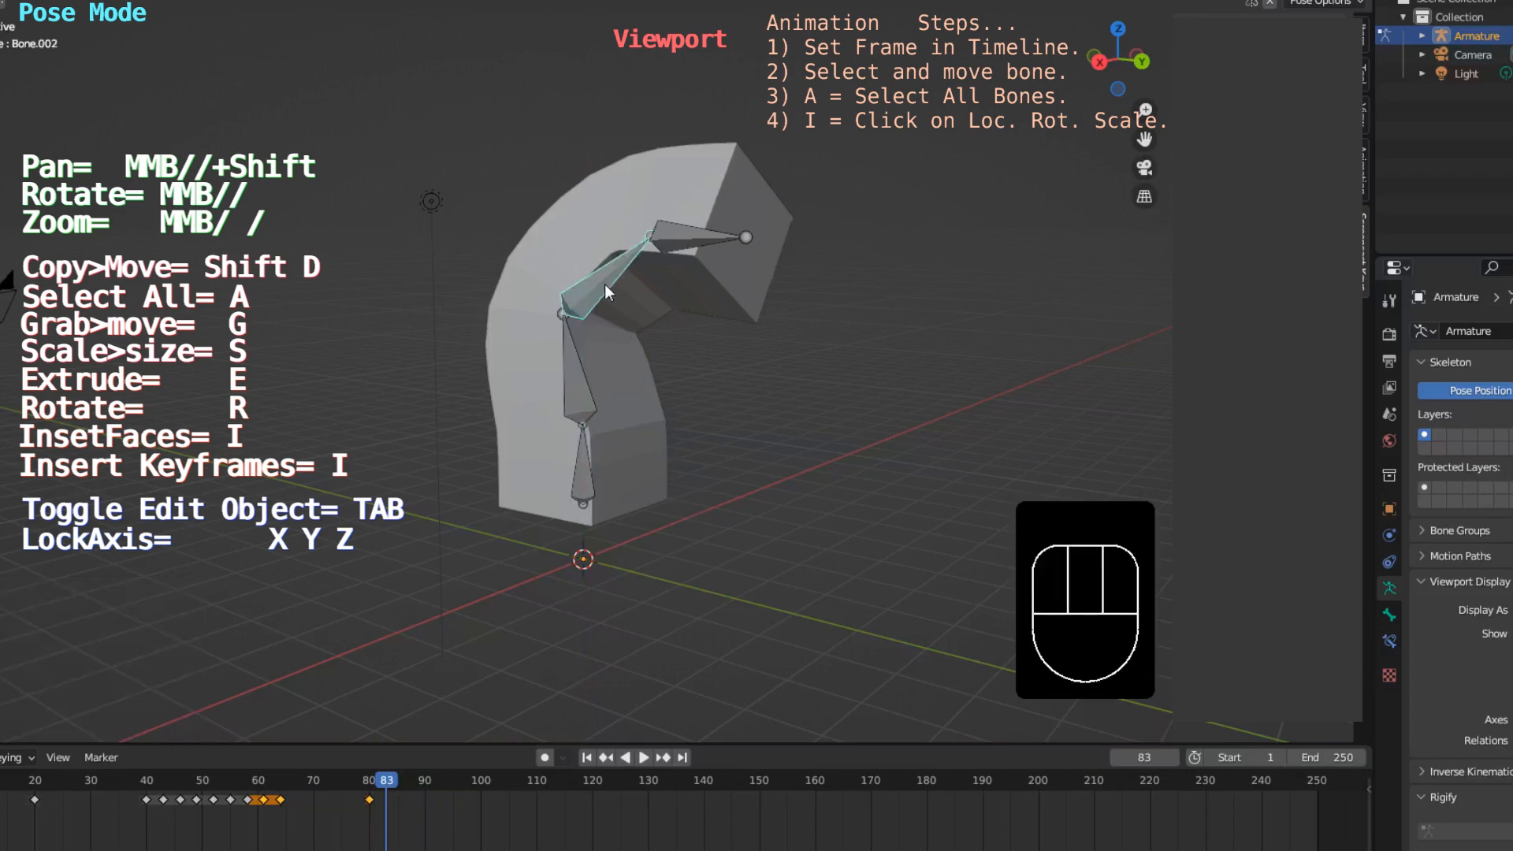
pyautogui.click(571, 362)
pyautogui.press('r')
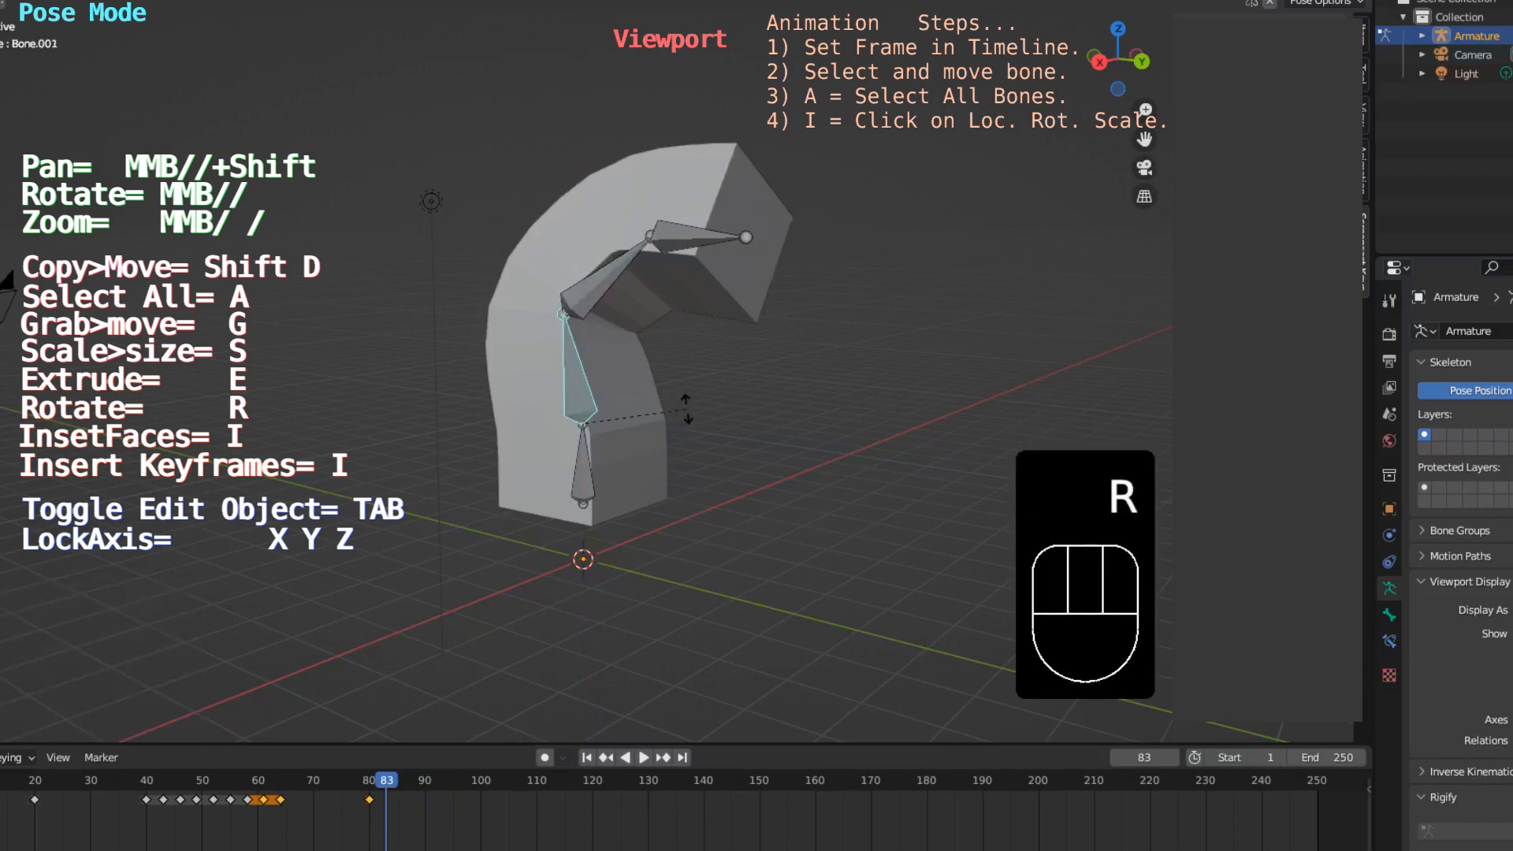
pyautogui.click(702, 428)
pyautogui.click(651, 303)
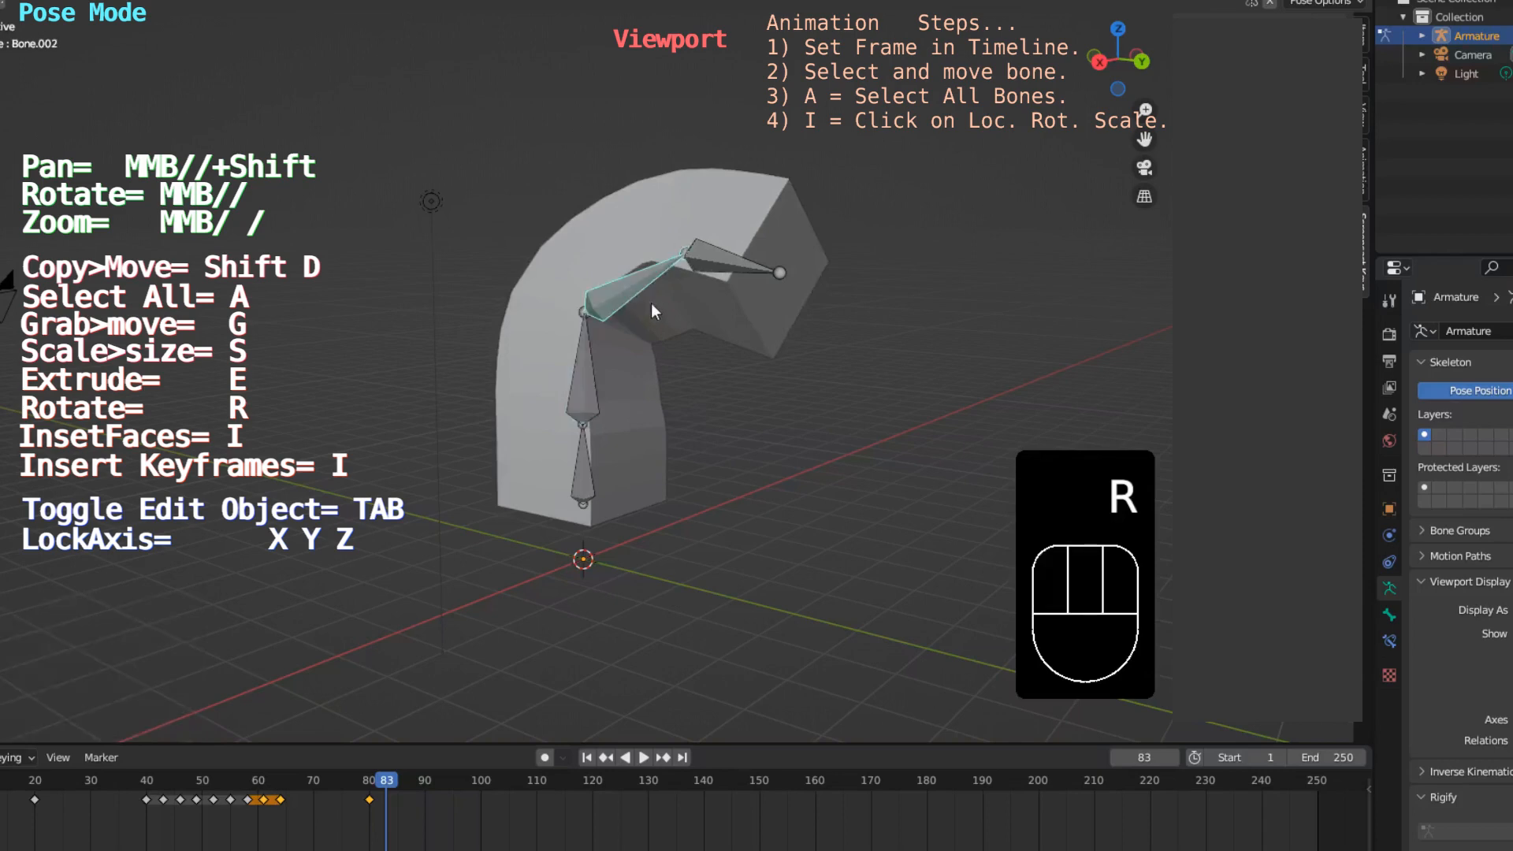
pyautogui.press('r')
pyautogui.click(718, 392)
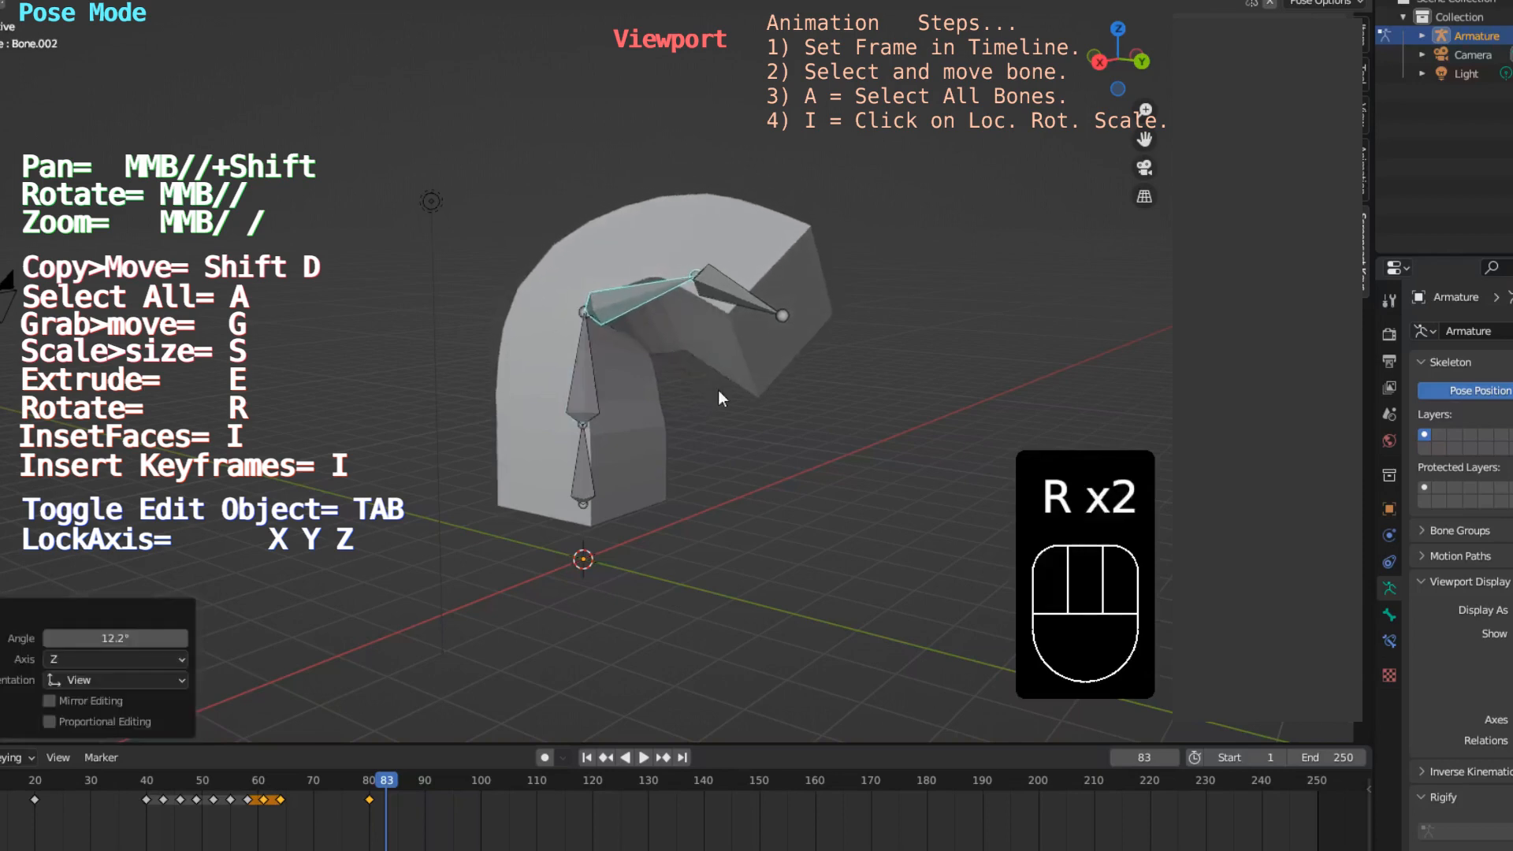
pyautogui.click(733, 306)
pyautogui.press('r')
pyautogui.click(670, 470)
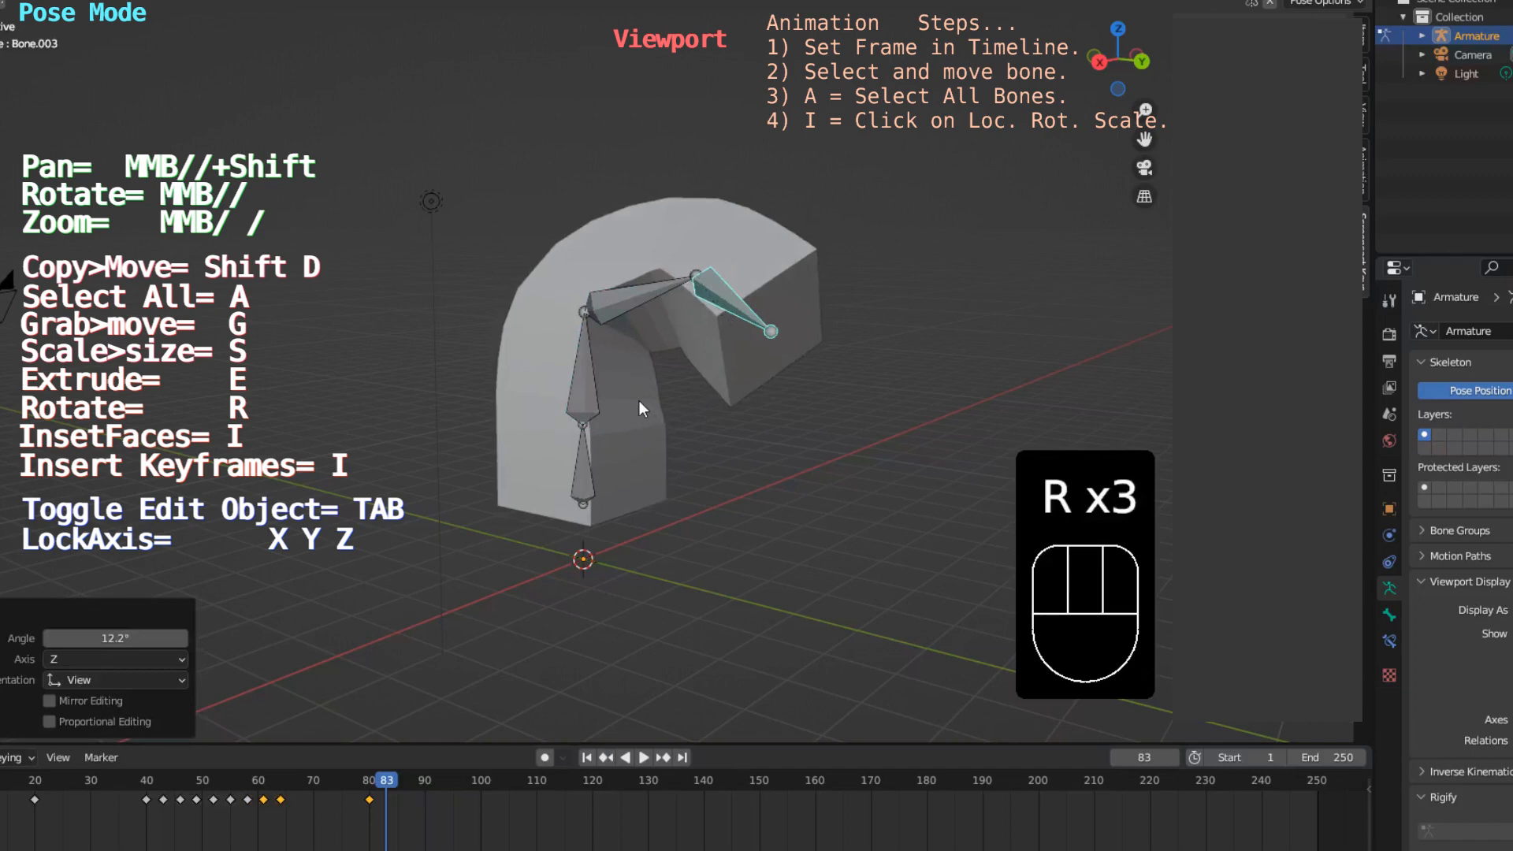
# Step: Insert a Location, Rotation & Scale keyframe for all bones at frame 83
pyautogui.press('a')
pyautogui.press('i')
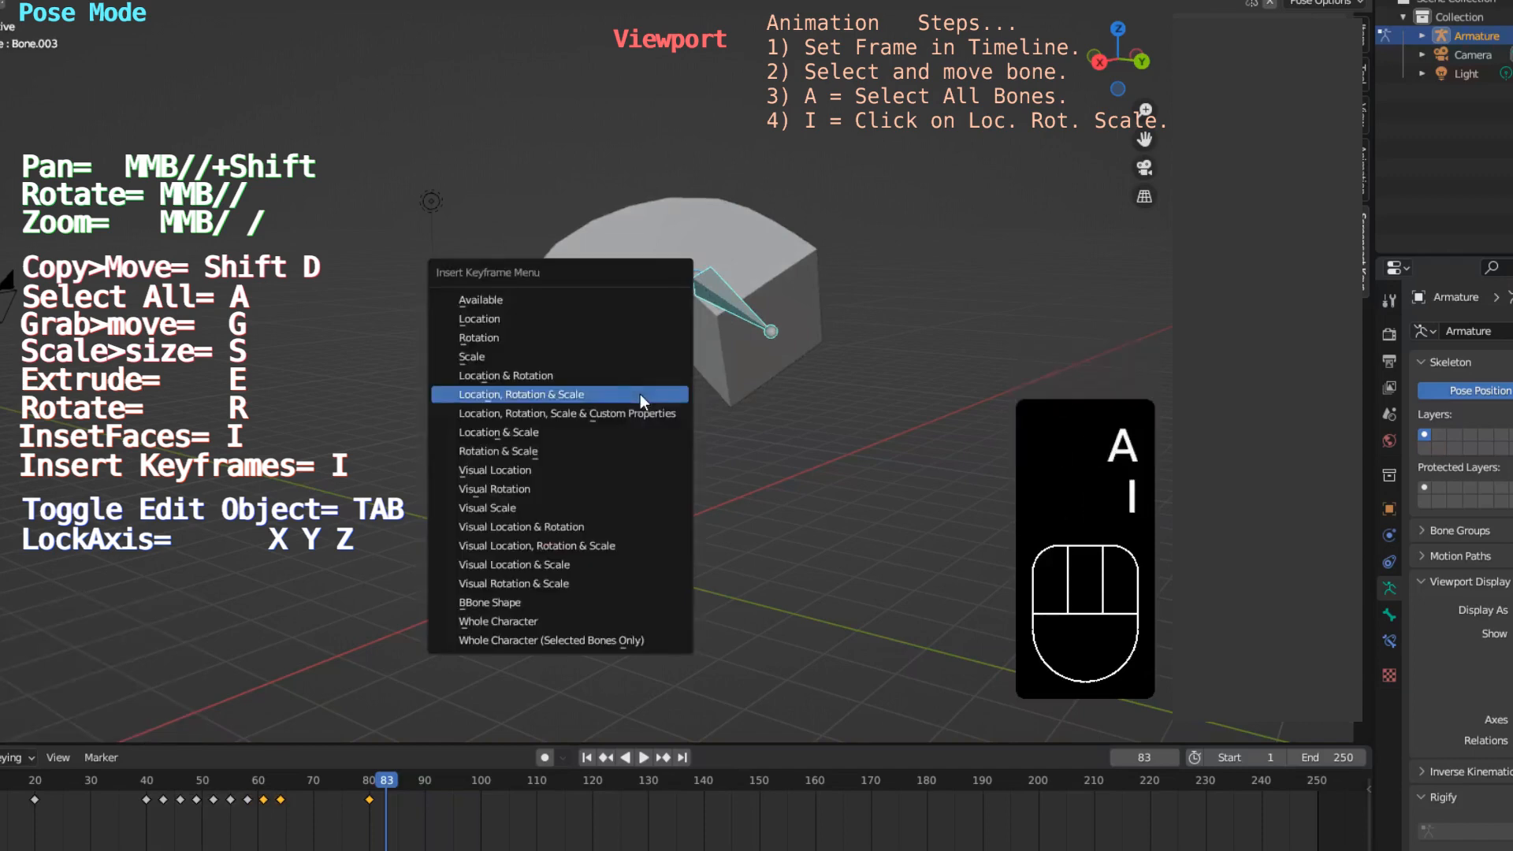
pyautogui.click(640, 394)
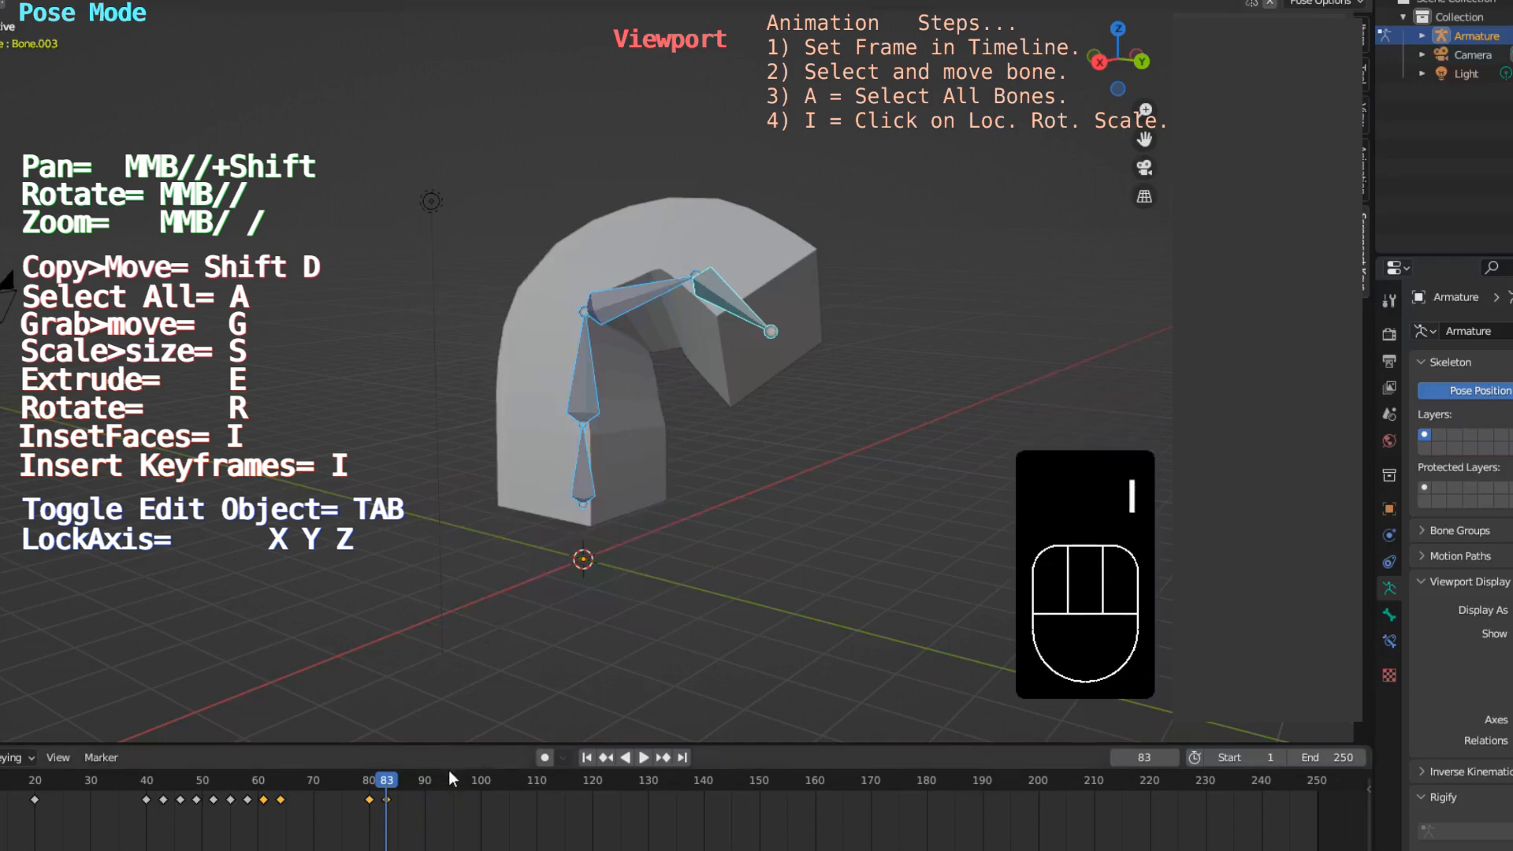
# Step: At frame 86, lower the base bone along the Z axis by about 0.98 m to bring the column back to the ground
pyautogui.moveTo(389, 778); pyautogui.dragTo(402, 782)
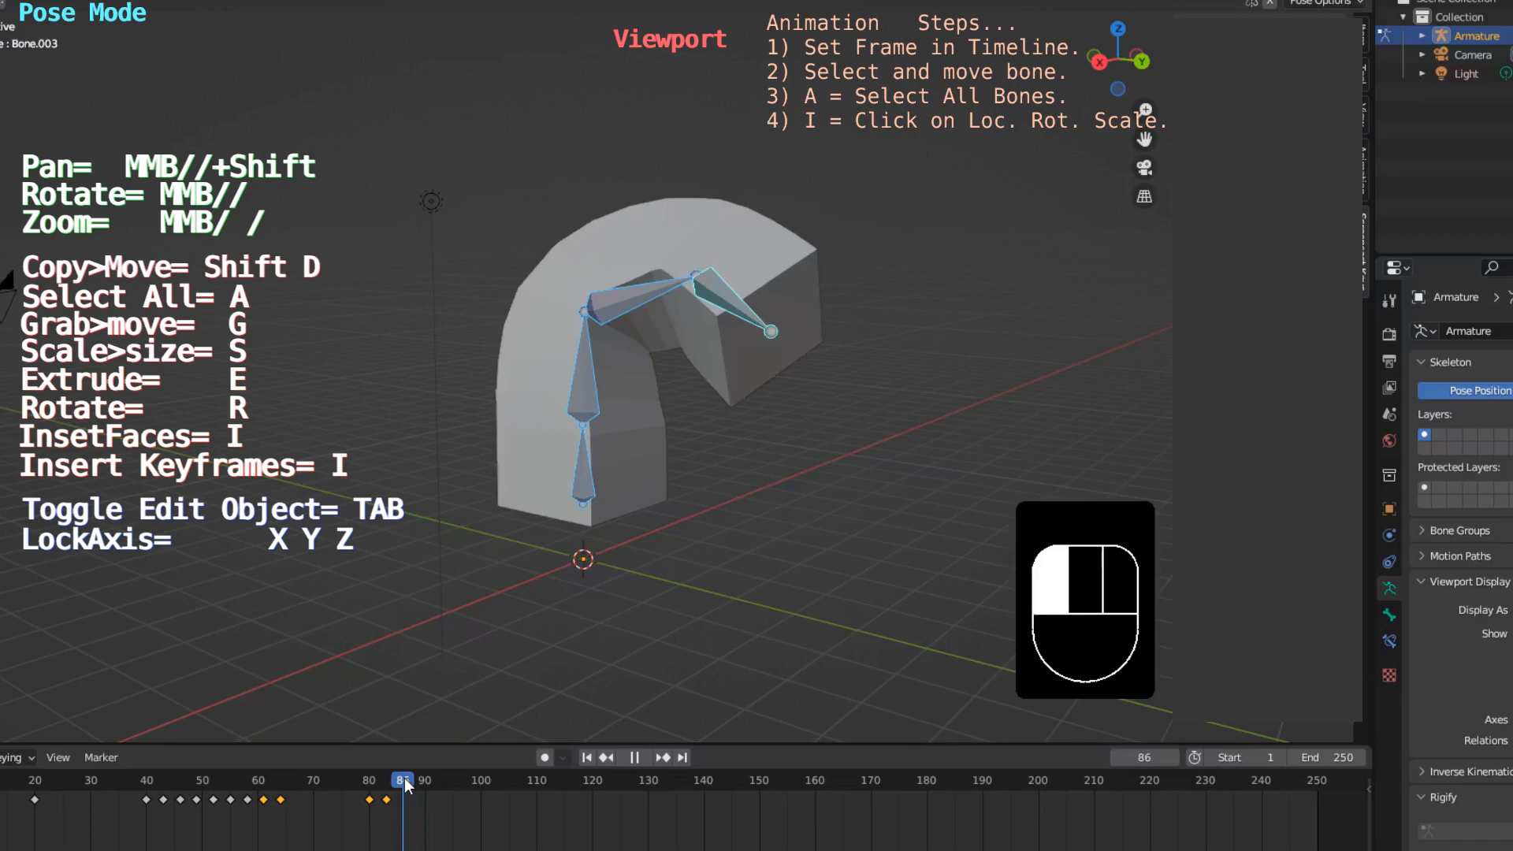
pyautogui.moveTo(404, 778); pyautogui.dragTo(404, 779)
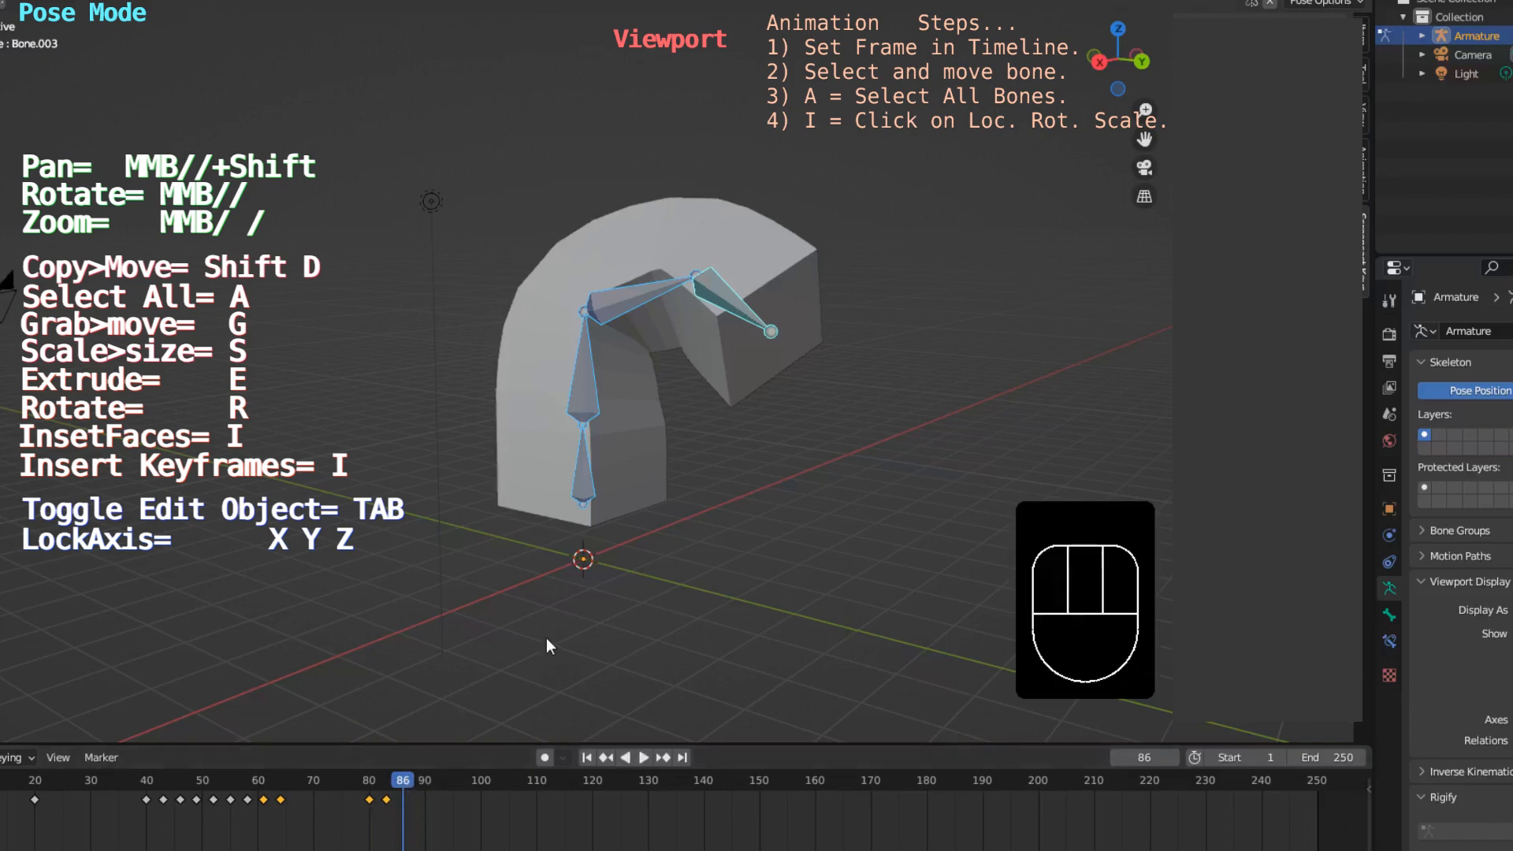
pyautogui.click(584, 476)
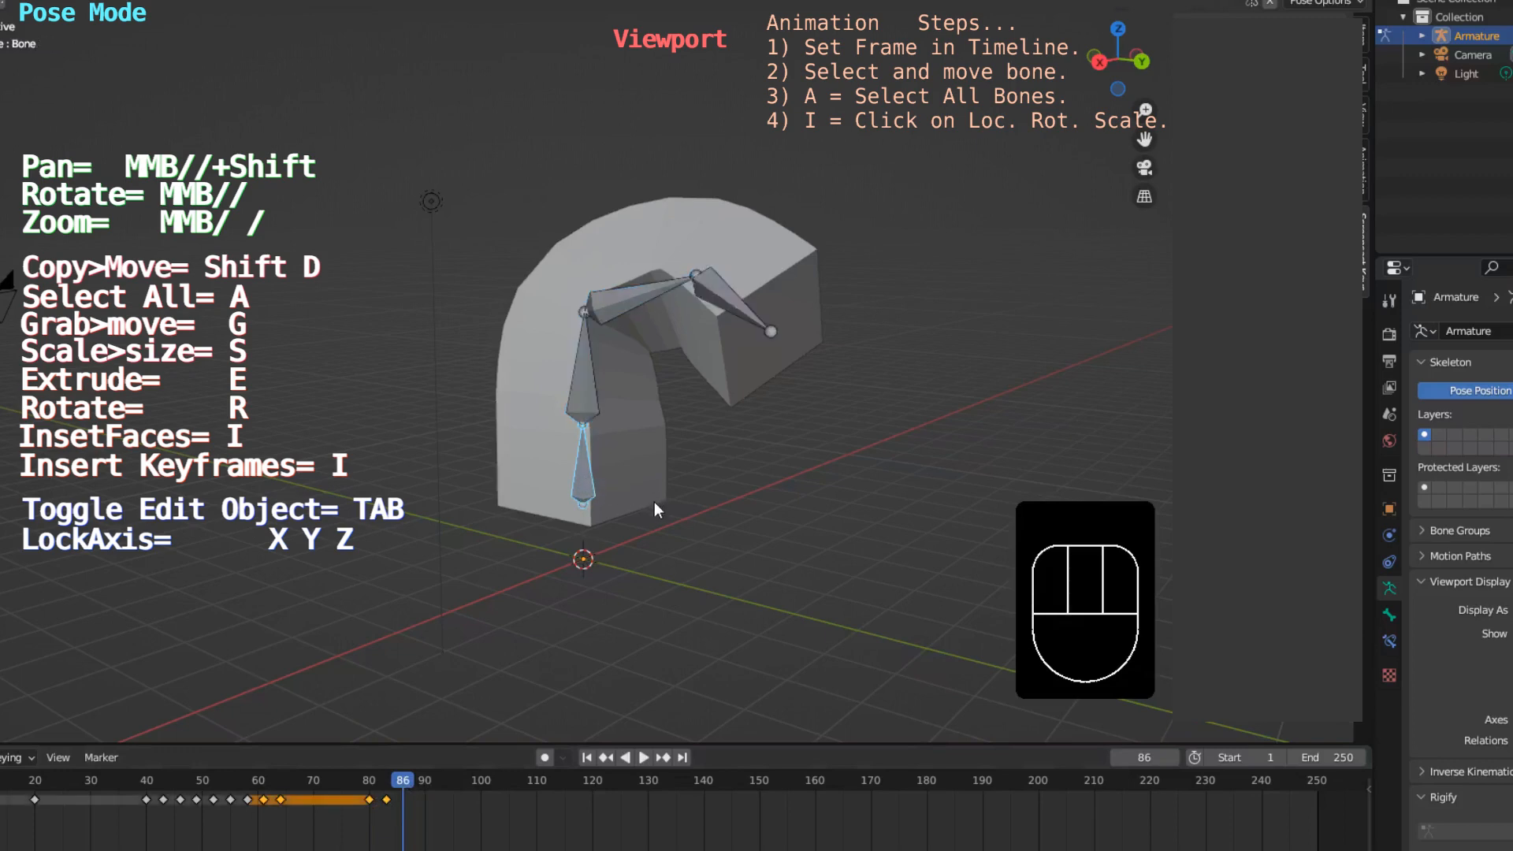
pyautogui.press('g')
pyautogui.press('z')
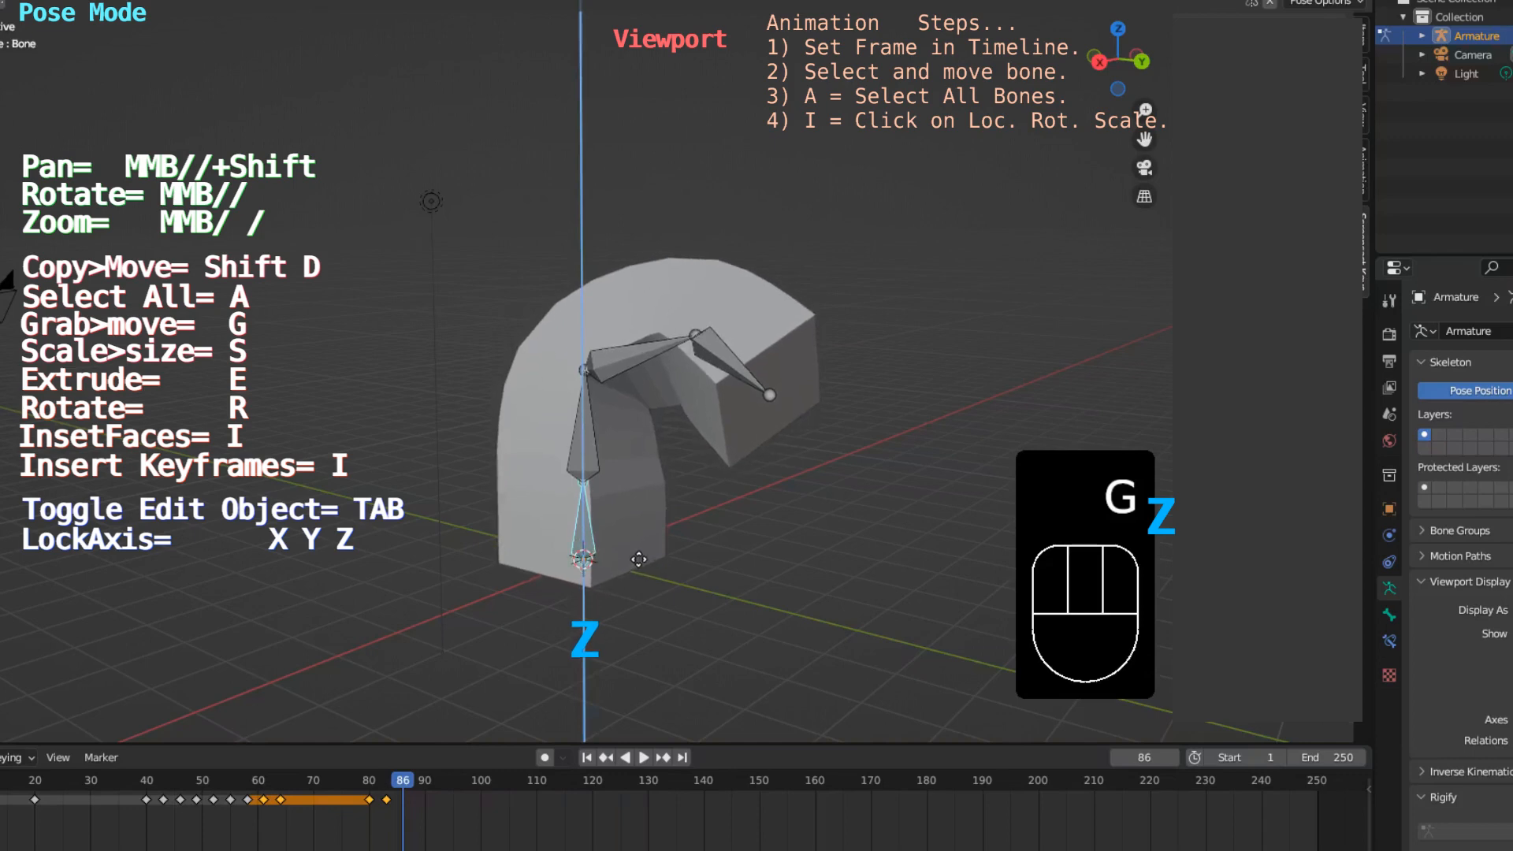
pyautogui.click(643, 561)
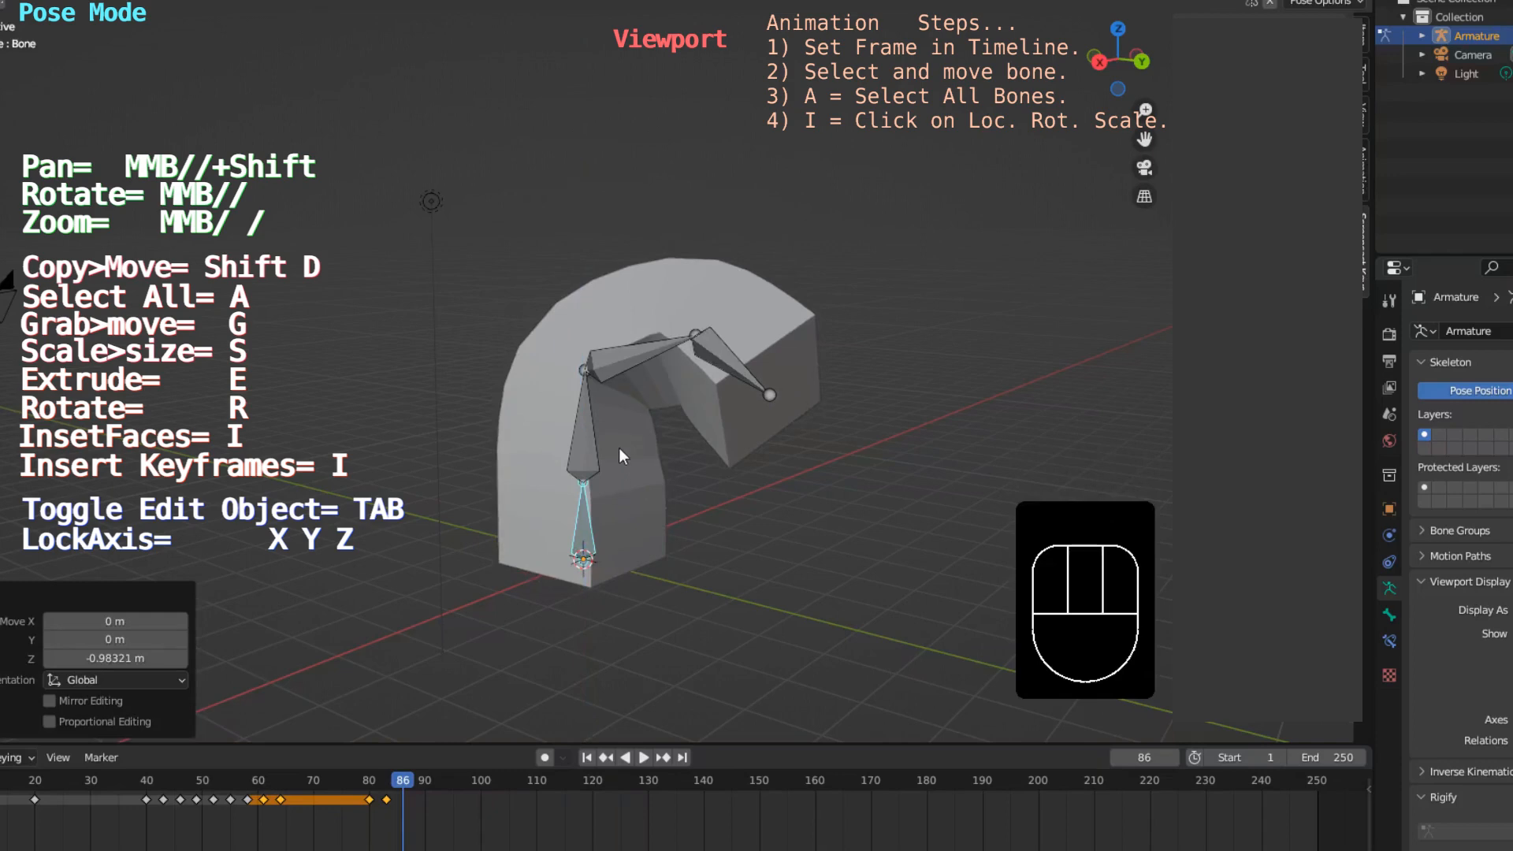
# Step: At frame 86, rotate the third bone upward slightly and the top bone upward by about 28.5° to open the bend
pyautogui.click(627, 367)
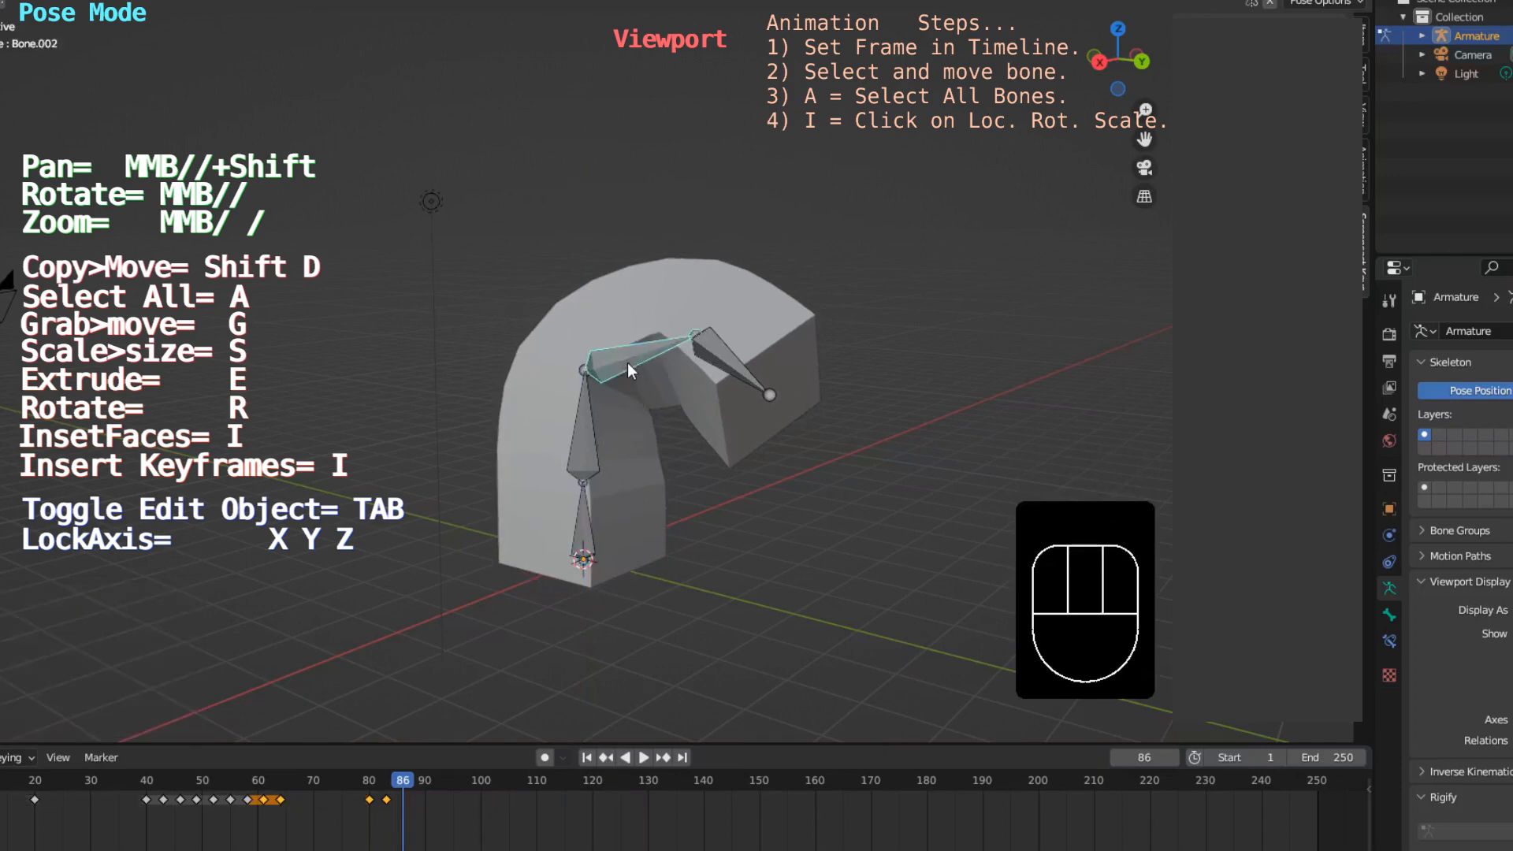
pyautogui.press('r')
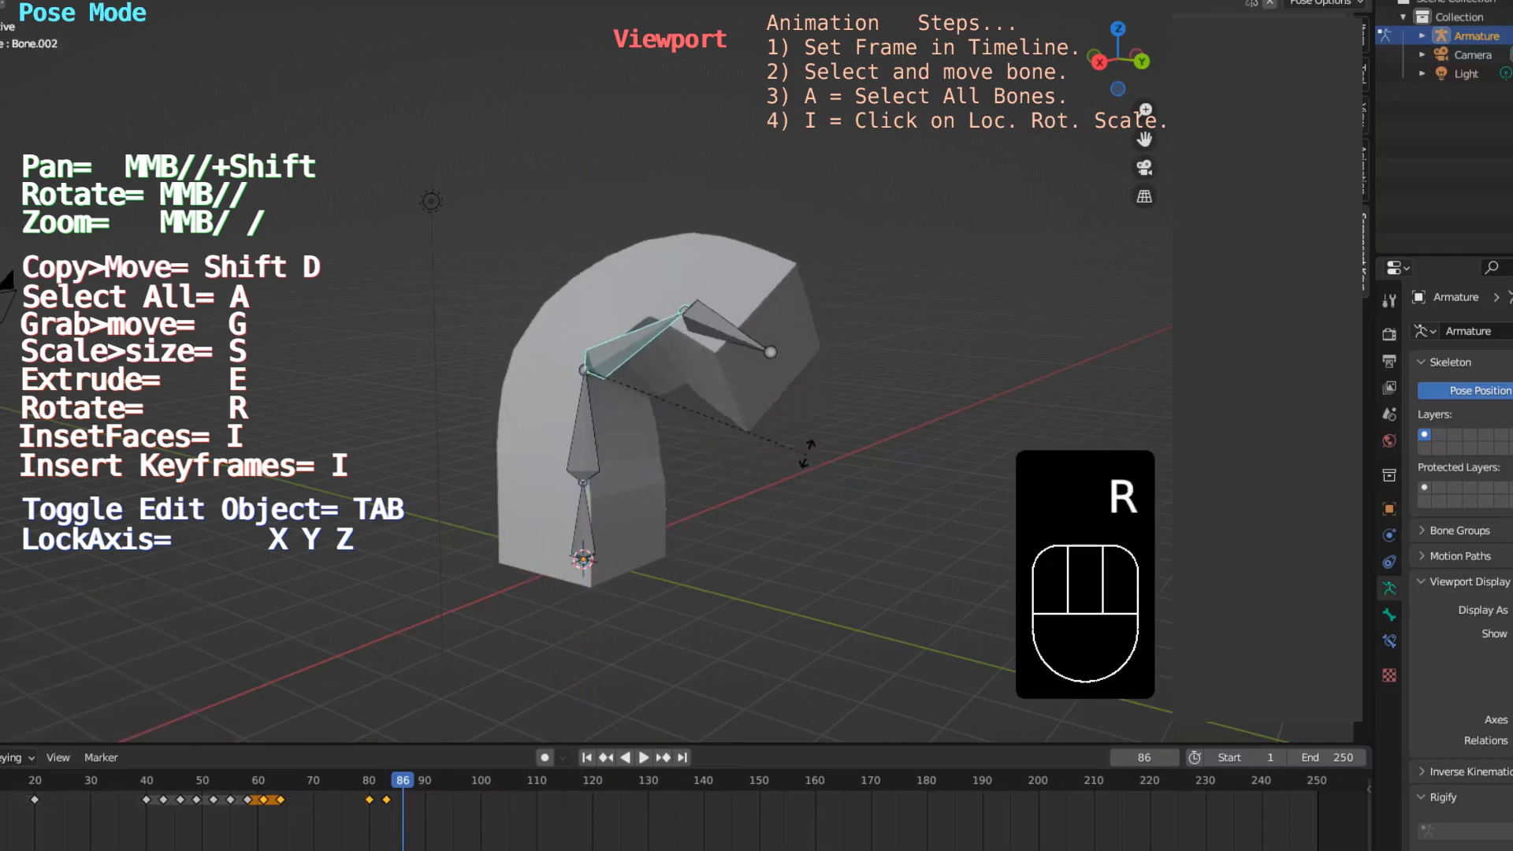
pyautogui.click(741, 340)
pyautogui.click(733, 327)
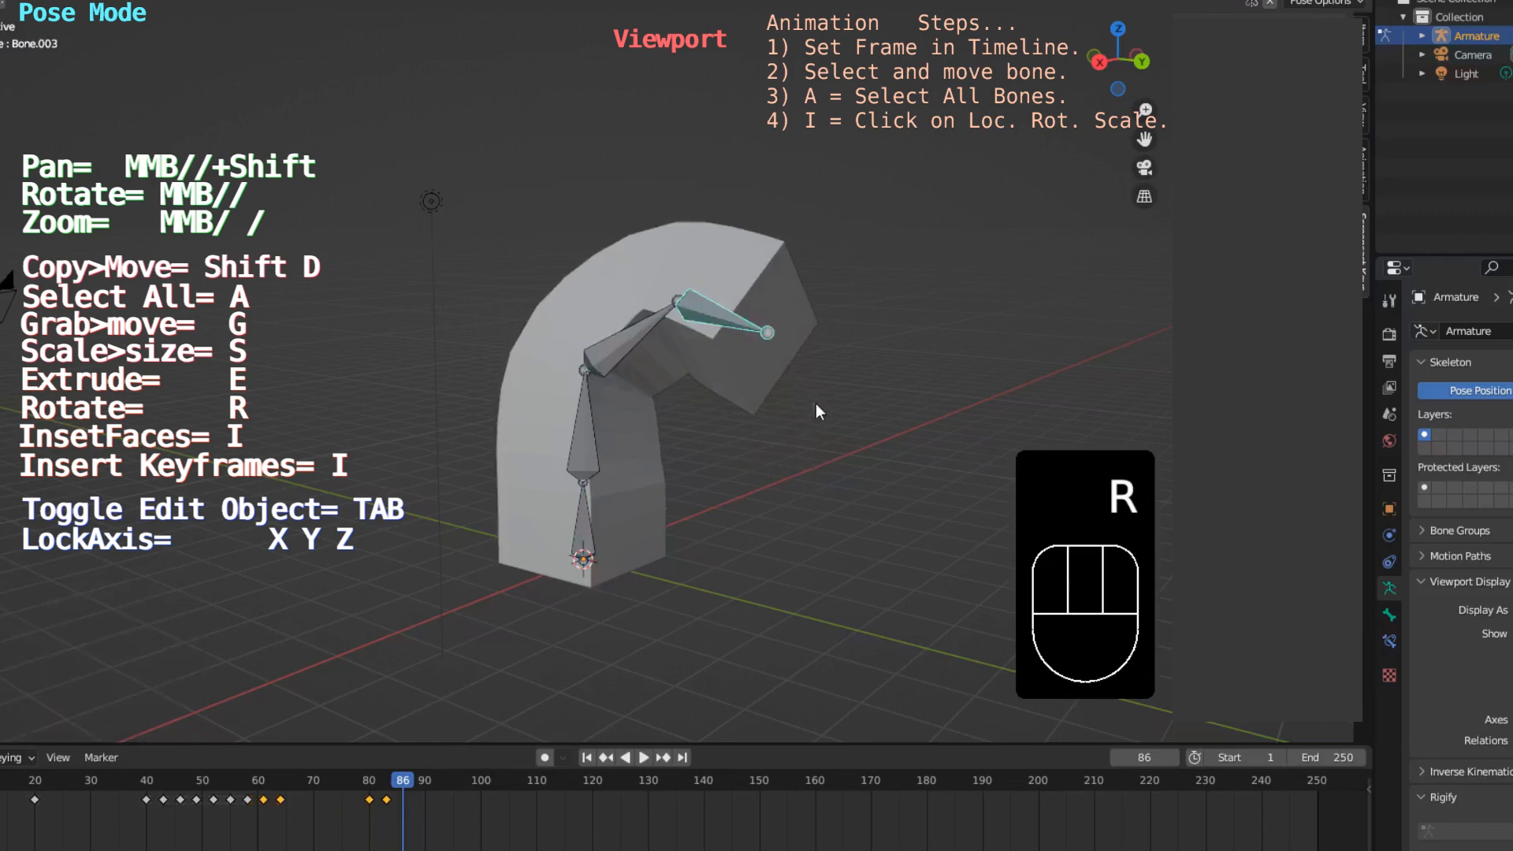
pyautogui.press('r')
pyautogui.click(659, 372)
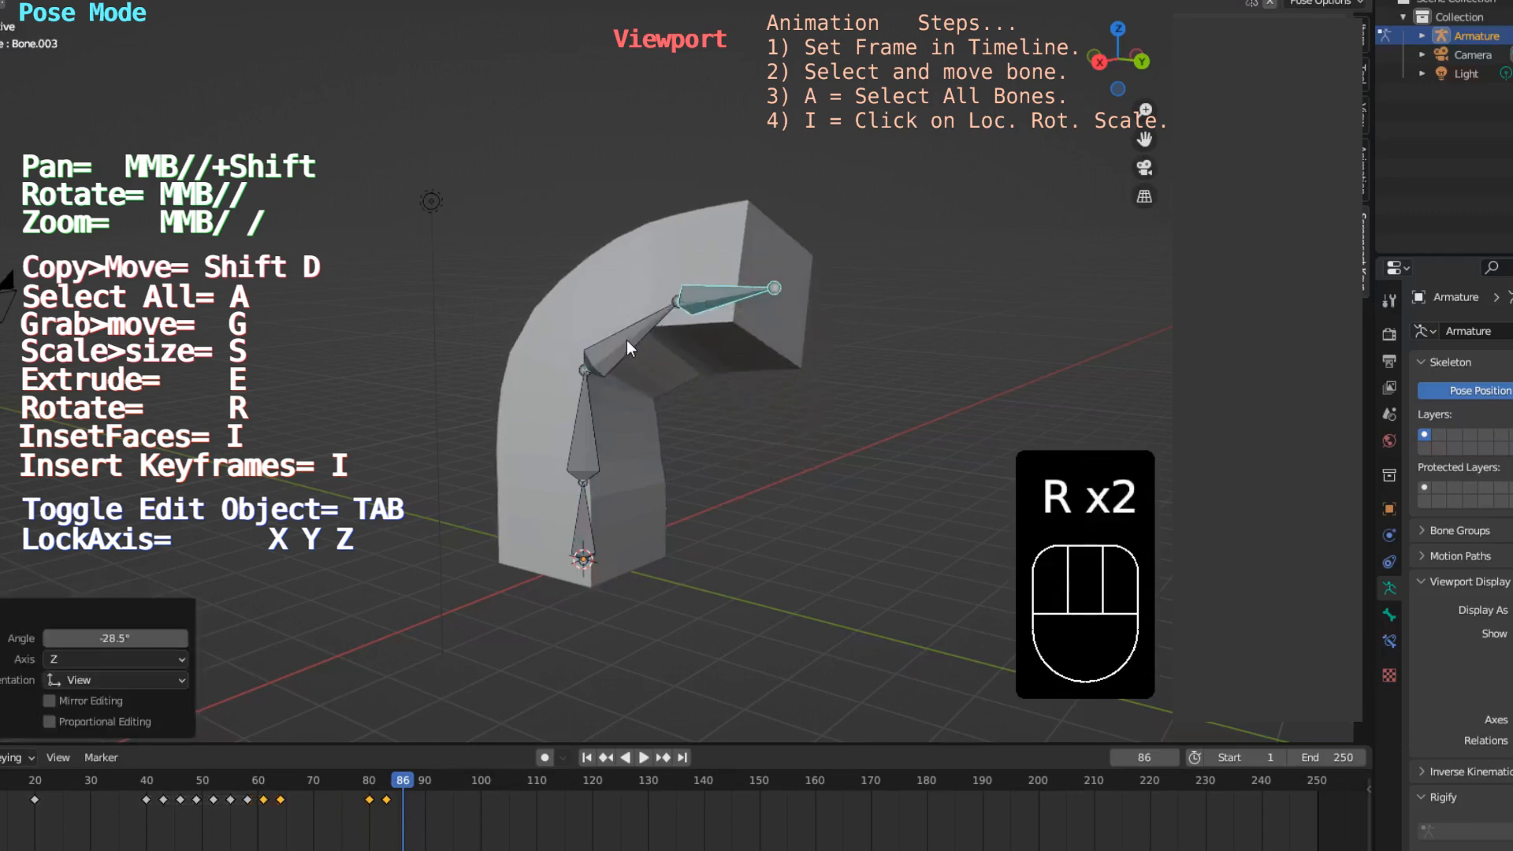
# Step: Straighten the column further by rotating the third bone about -8.6° and the second bone about -10.5°
pyautogui.click(627, 347)
pyautogui.press('r')
pyautogui.click(756, 374)
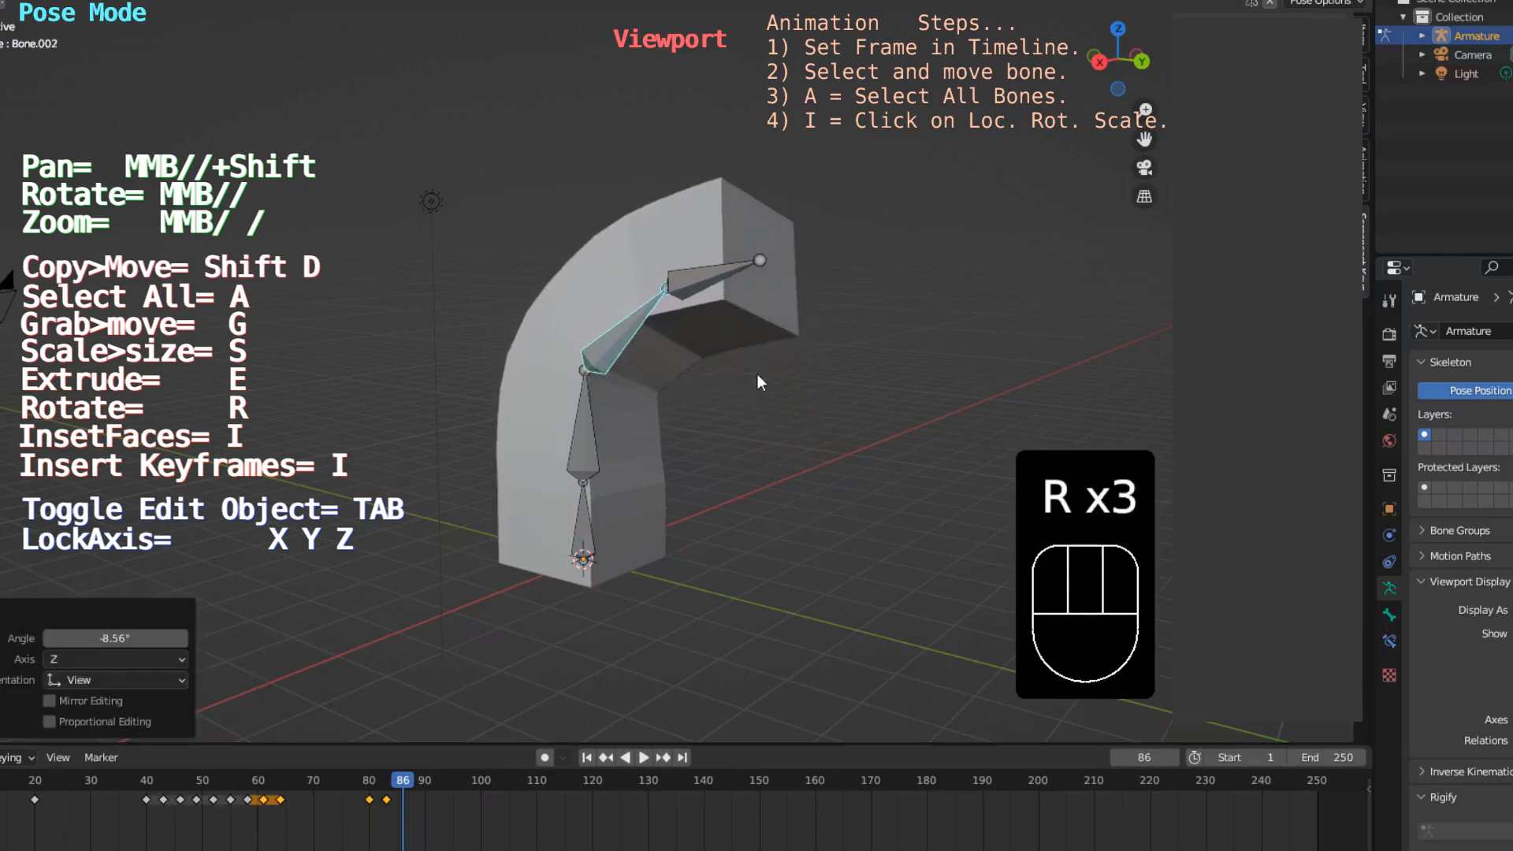
pyautogui.click(588, 423)
pyautogui.press('r')
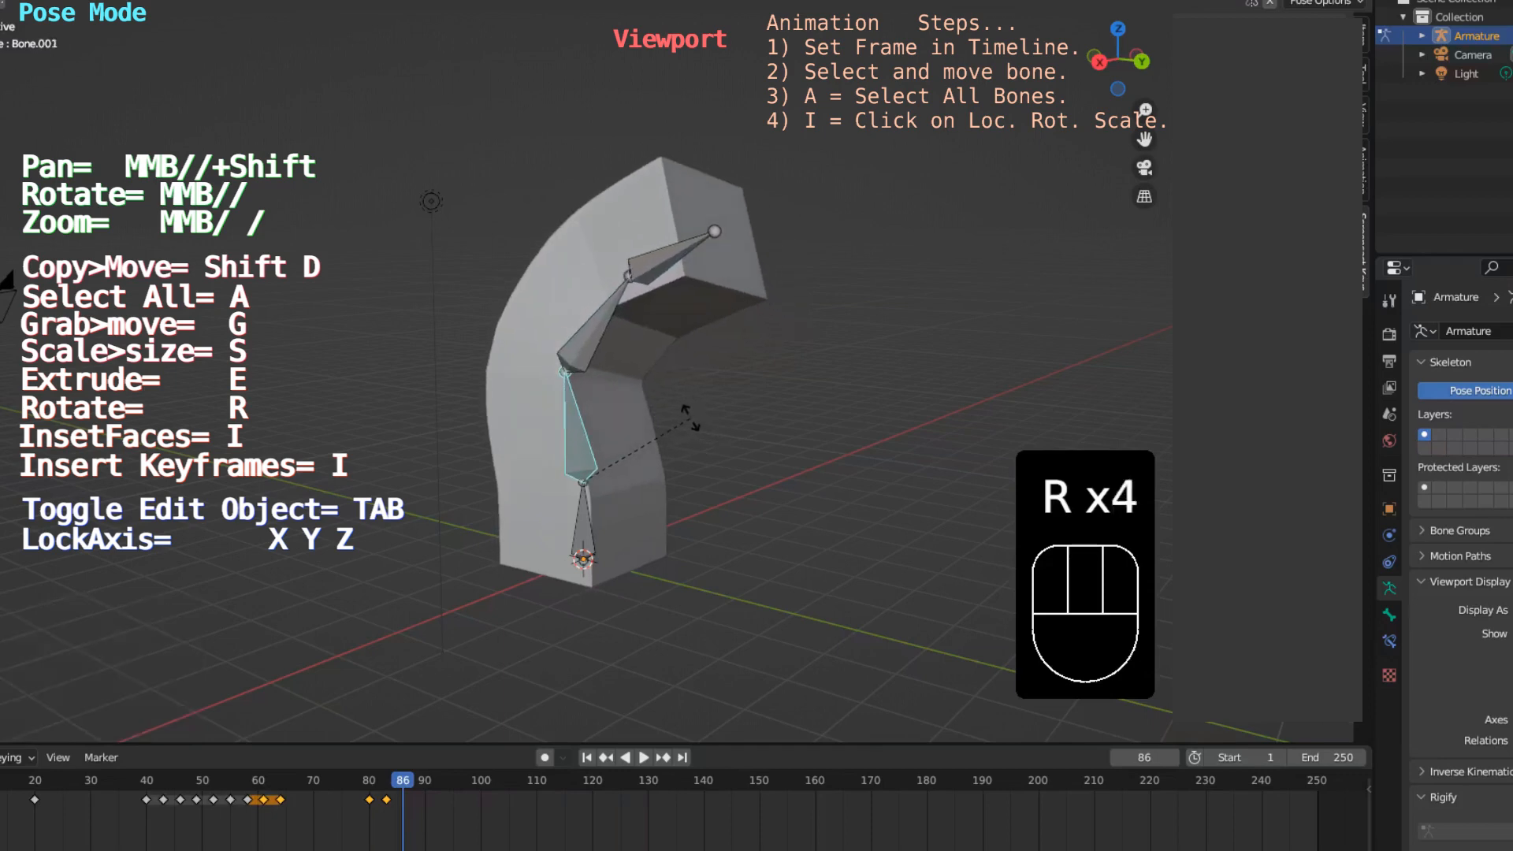
pyautogui.click(690, 418)
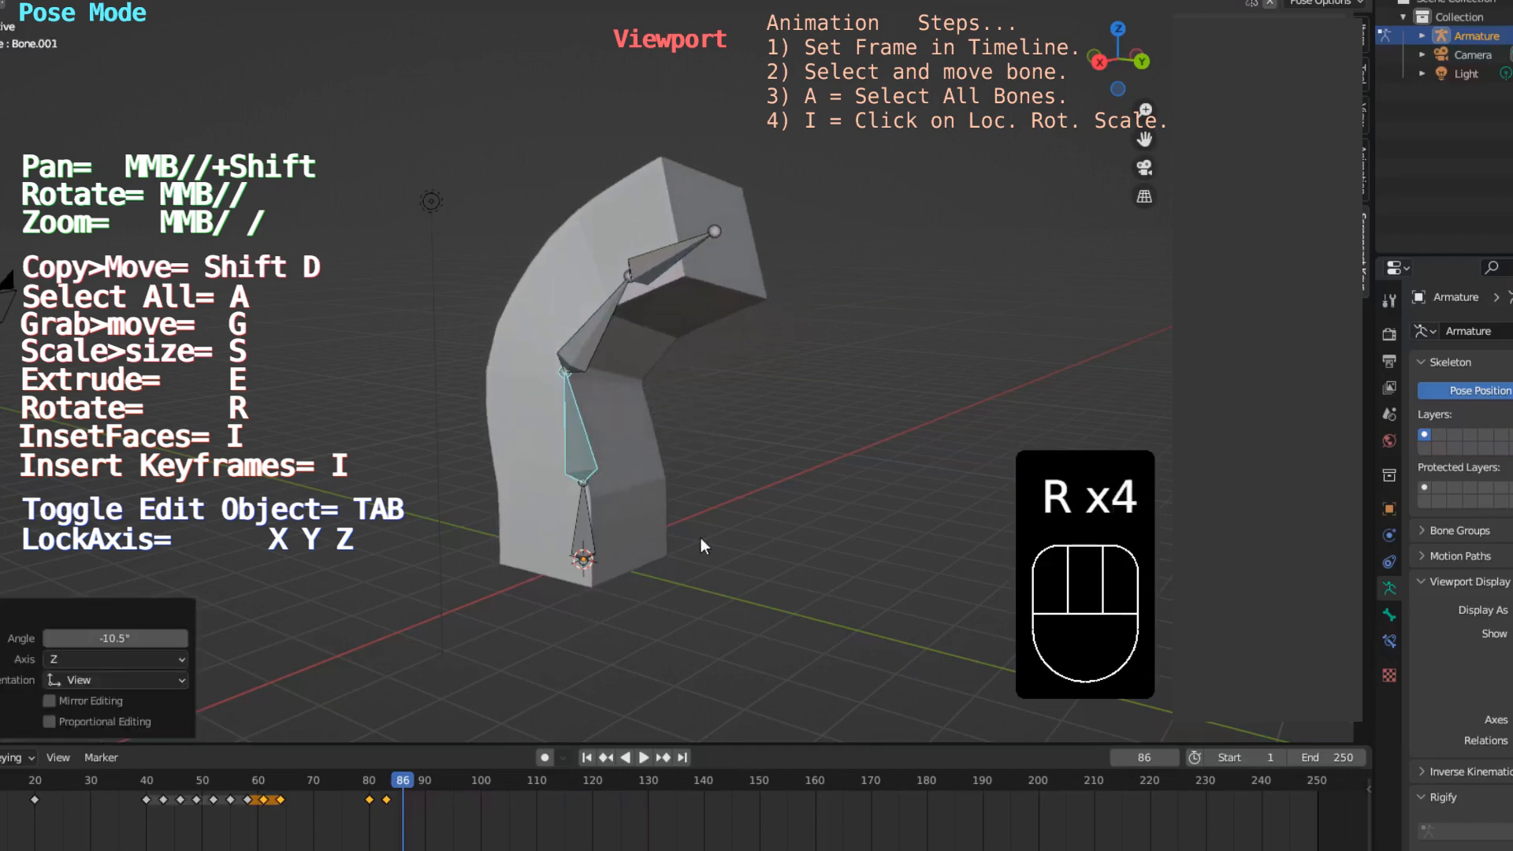
# Step: Insert a Location, Rotation & Scale keyframe for all bones at frame 86
pyautogui.press('a')
pyautogui.press('i')
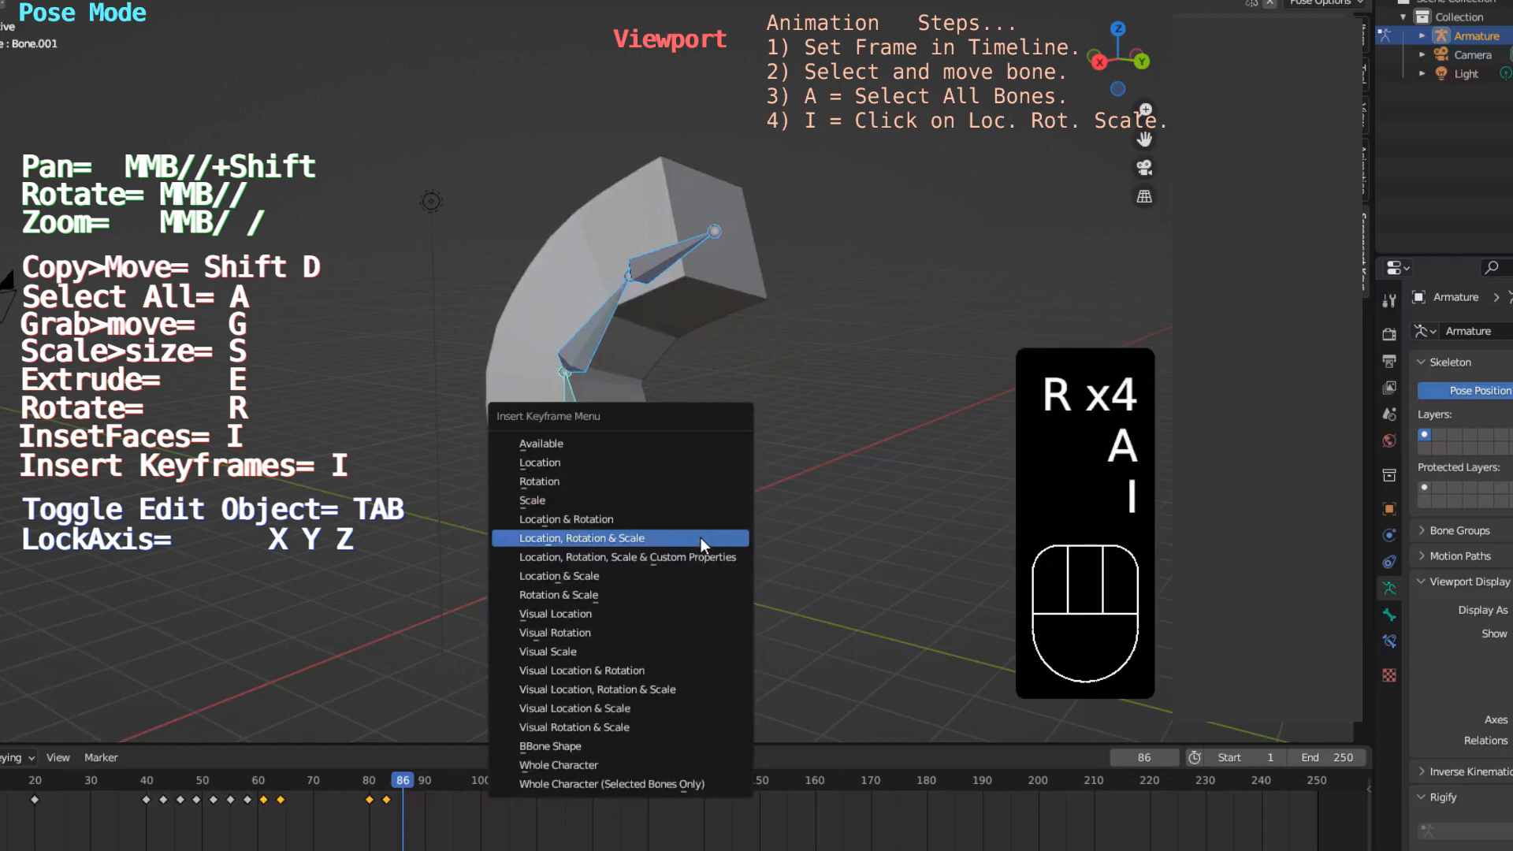
pyautogui.click(701, 537)
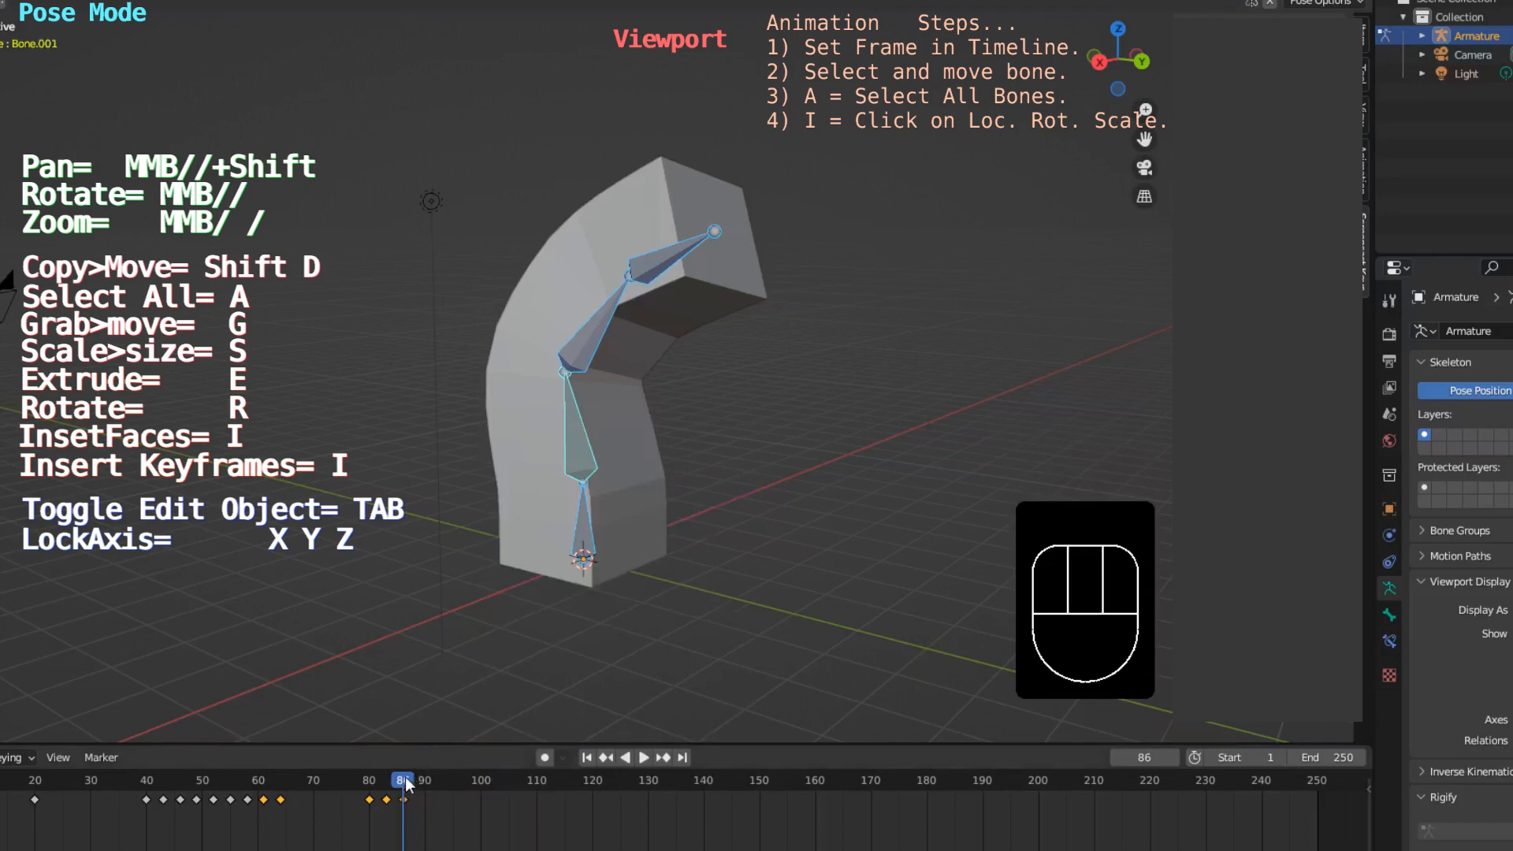
# Step: Duplicate the pair of hop keyframes at frames 83 and 86 four times along the Timeline, ending at about frame 106
pyautogui.moveTo(405, 781); pyautogui.dragTo(383, 803)
pyautogui.hotkey('shift', 'd')
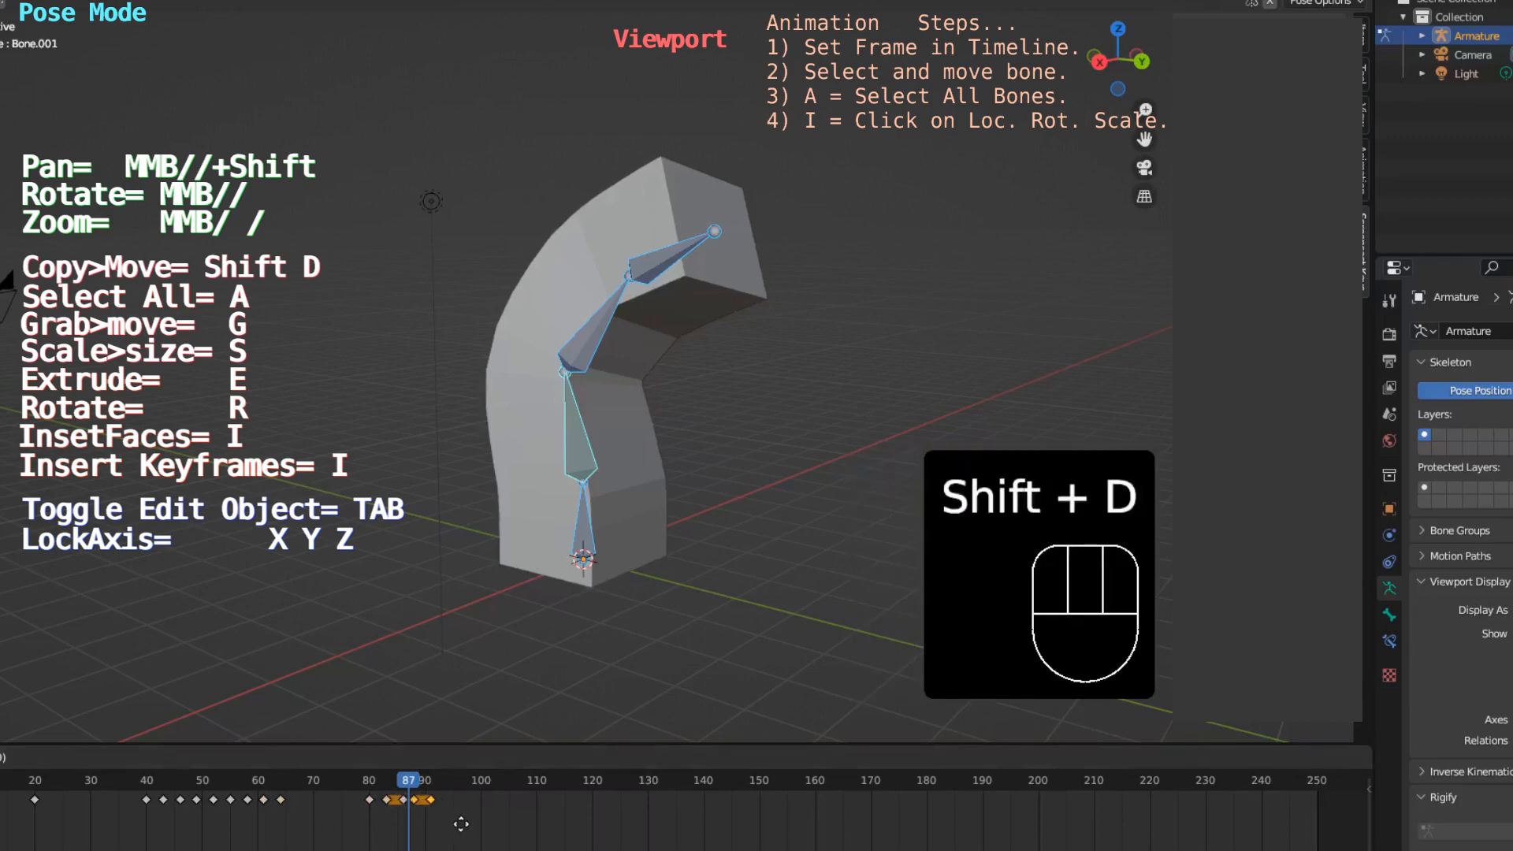
pyautogui.hotkey('shift', 'd')
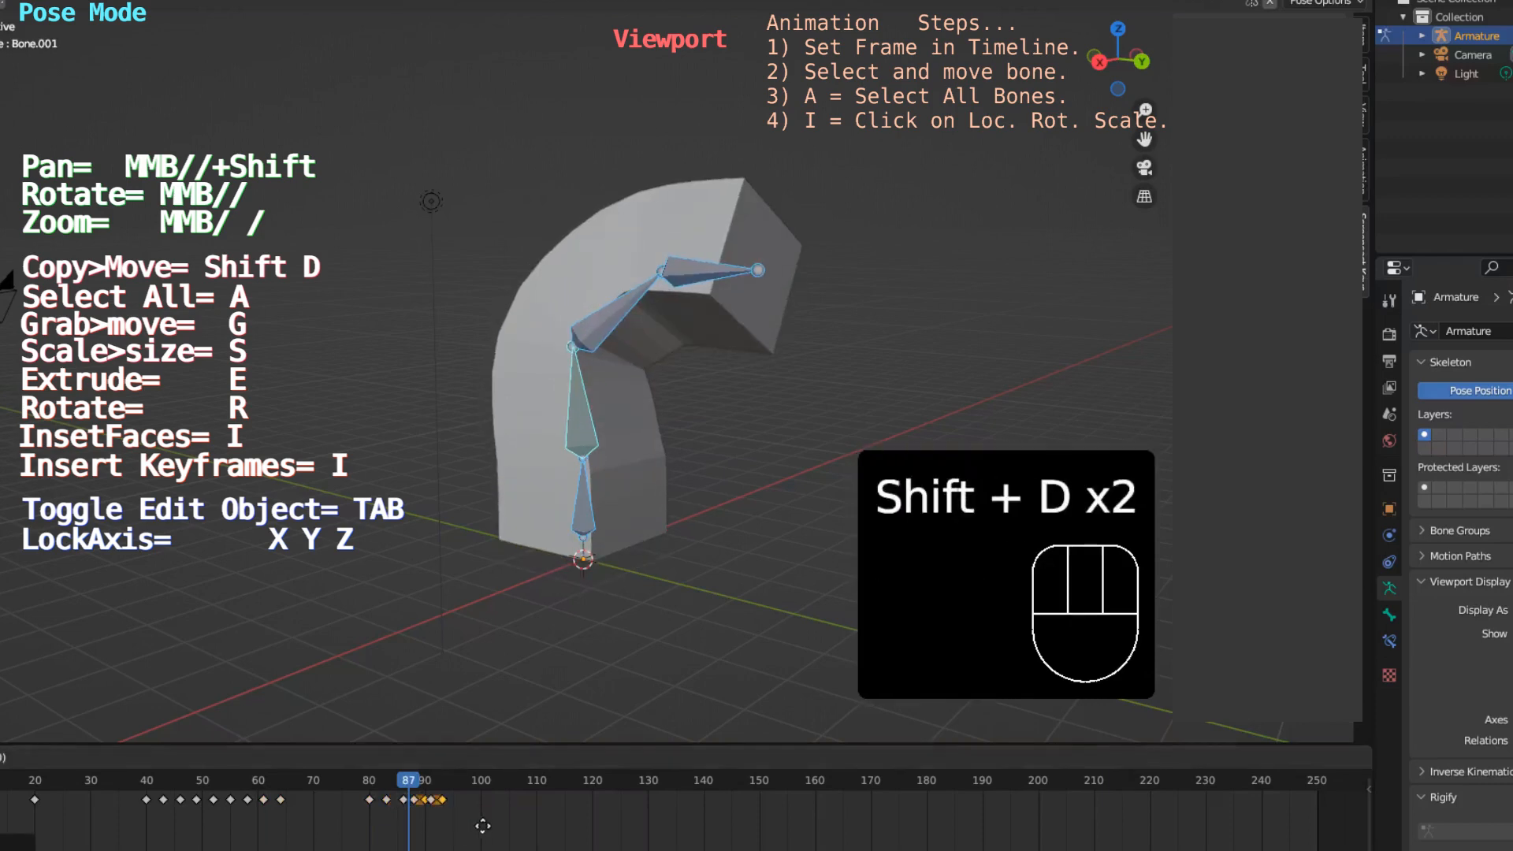
pyautogui.hotkey('shift', 'd')
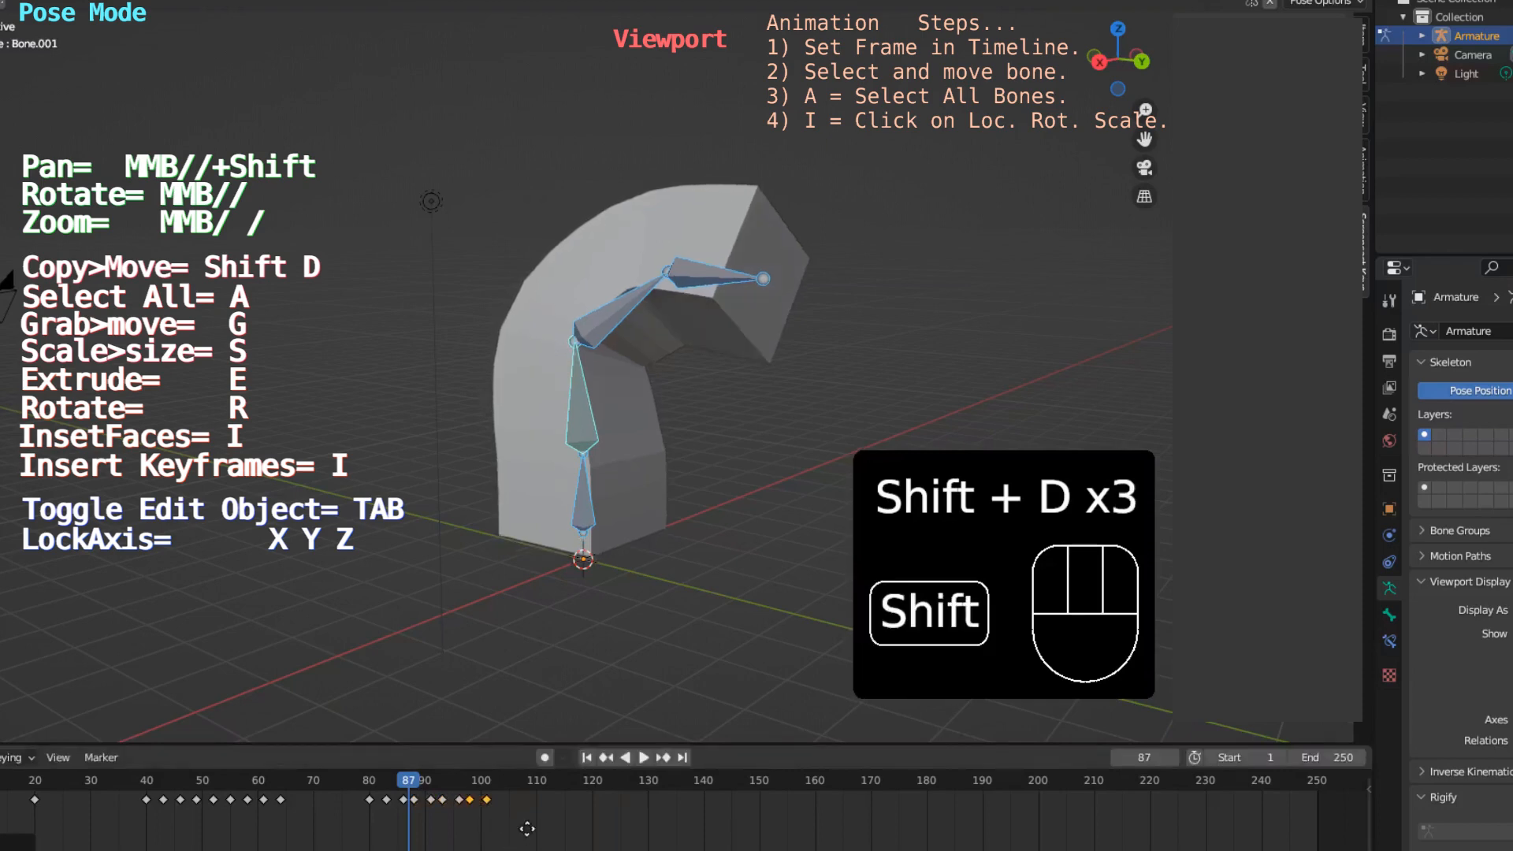
pyautogui.hotkey('shift', 'd')
pyautogui.click(556, 832)
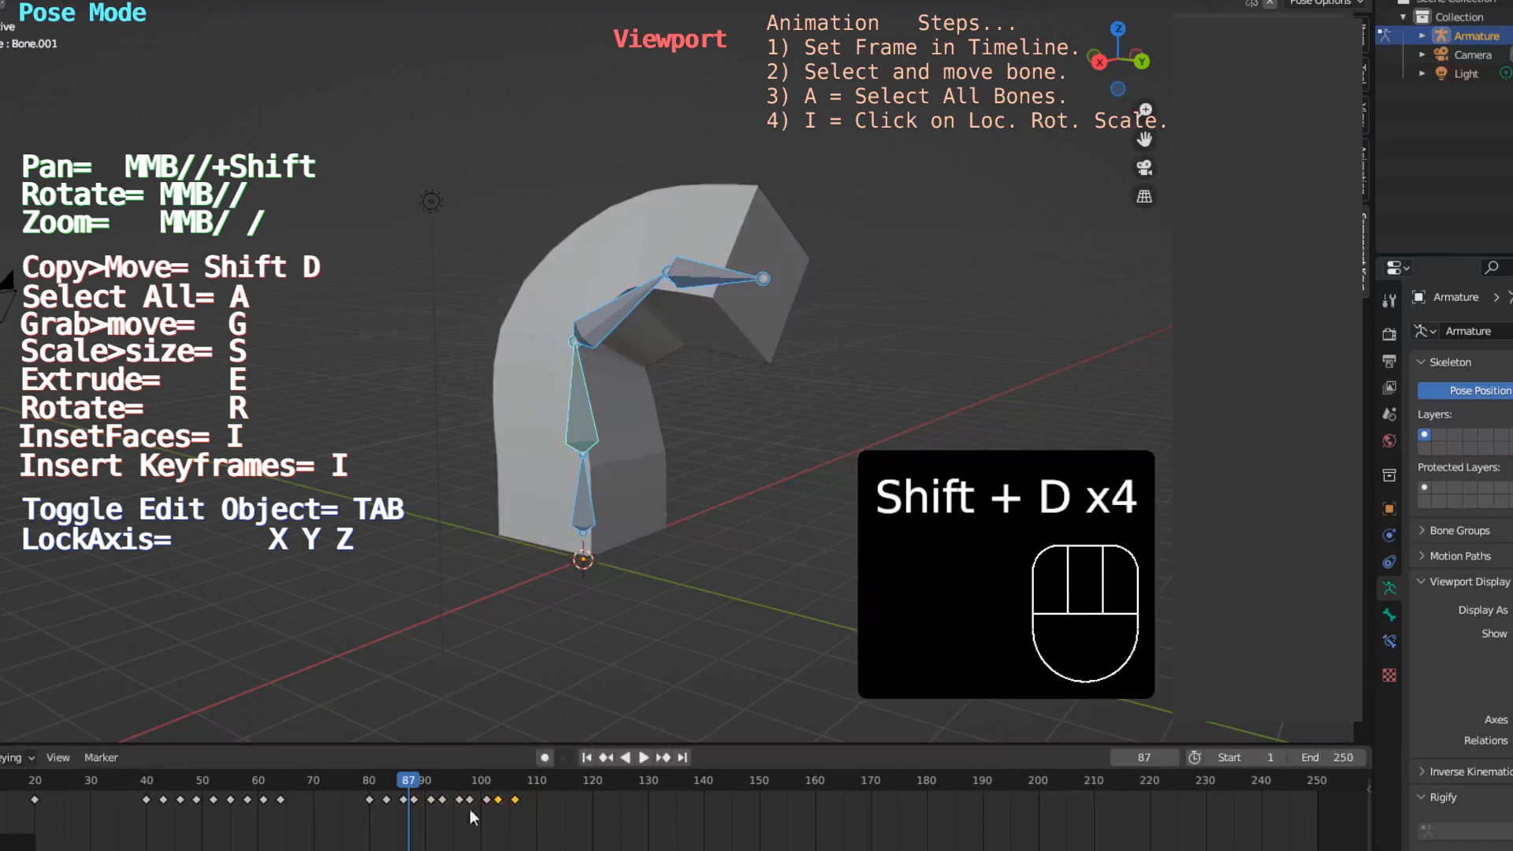
# Step: Play back the repeated hopping animation starting just before frame 80
pyautogui.moveTo(422, 785); pyautogui.dragTo(353, 774)
pyautogui.press('space')
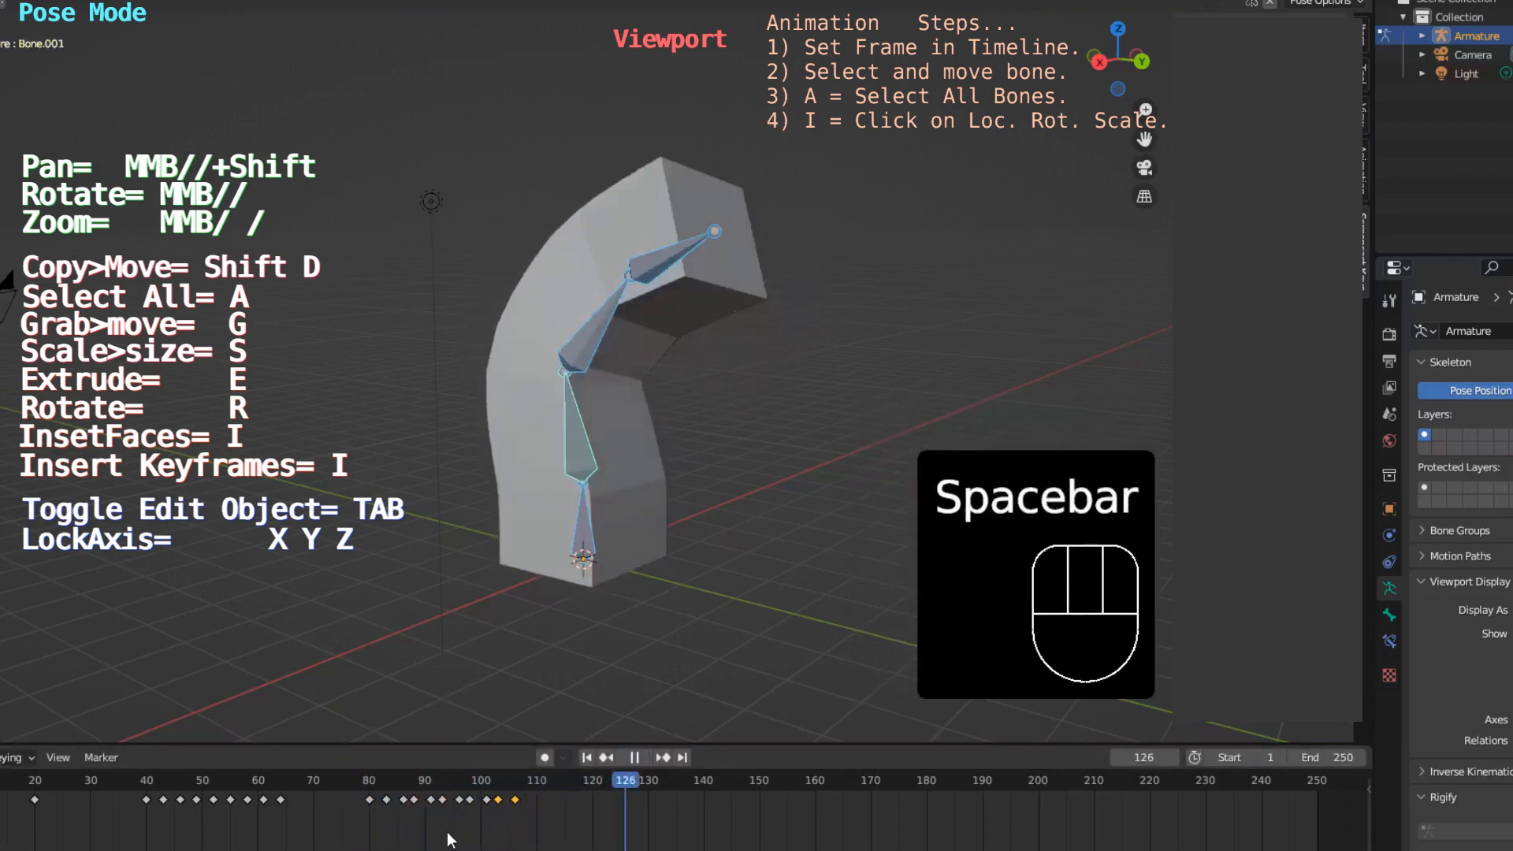
pyautogui.press('space')
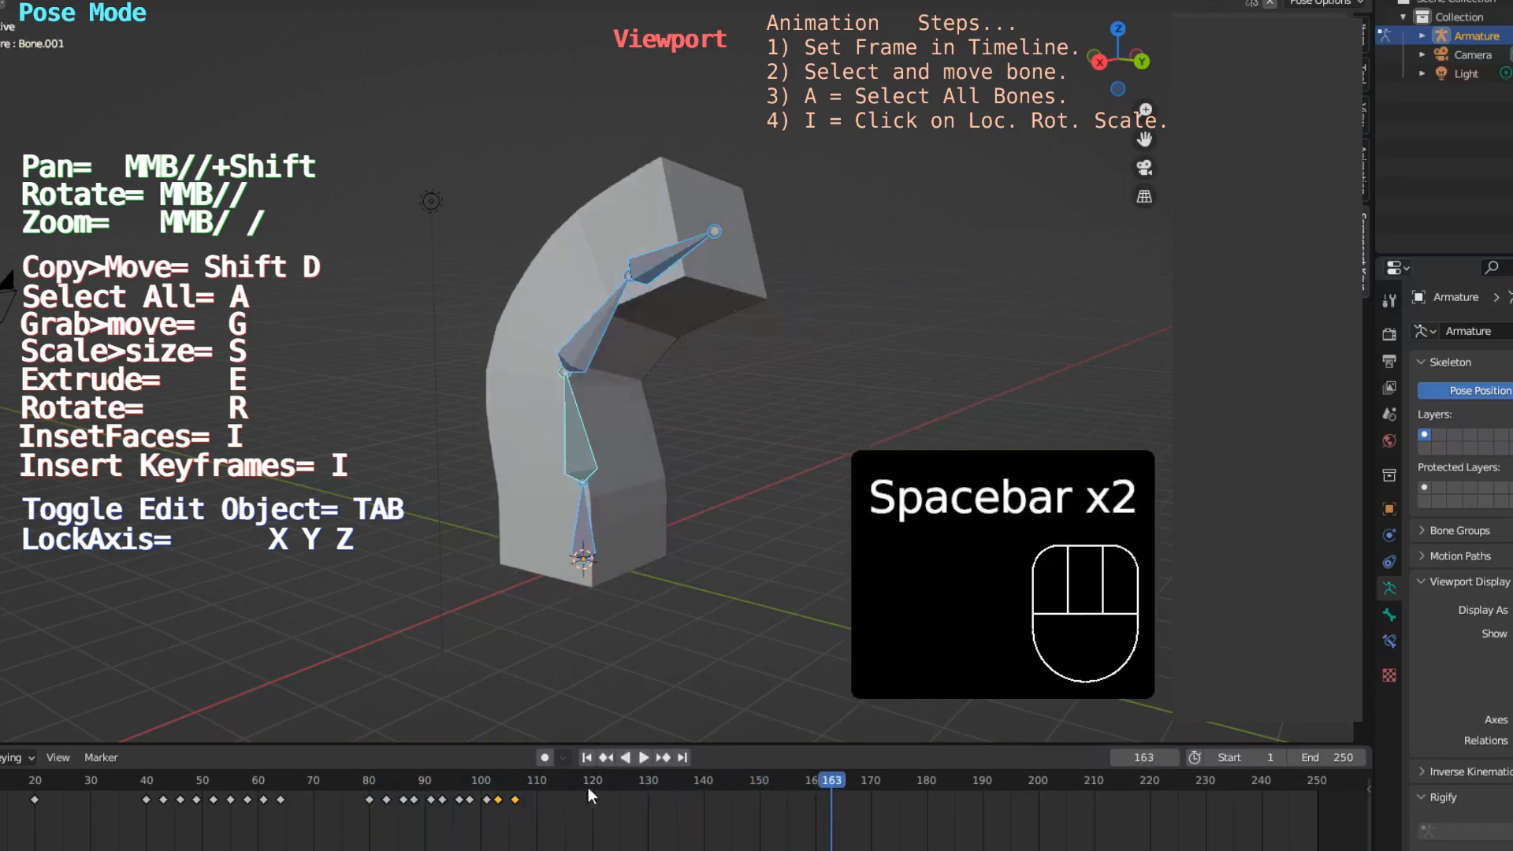
# Step: At frame 120, tilt the column sideways by rotating the second bone about -31.2°, seen face-on
pyautogui.click(593, 782)
pyautogui.moveTo(645, 499); pyautogui.dragTo(536, 480, button='middle')
pyautogui.click(566, 415)
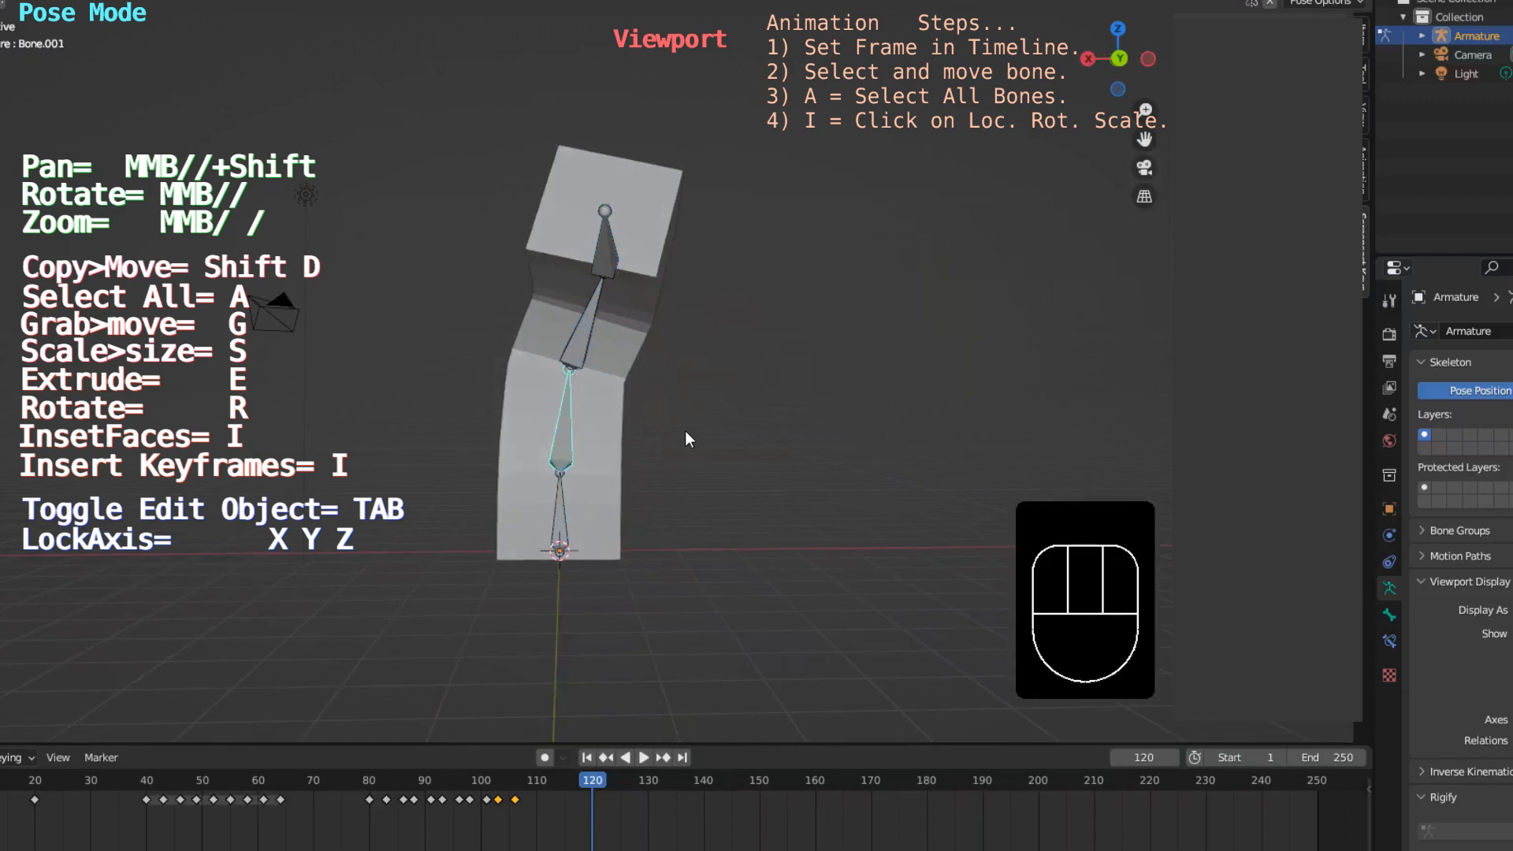
pyautogui.press('r')
pyautogui.click(523, 367)
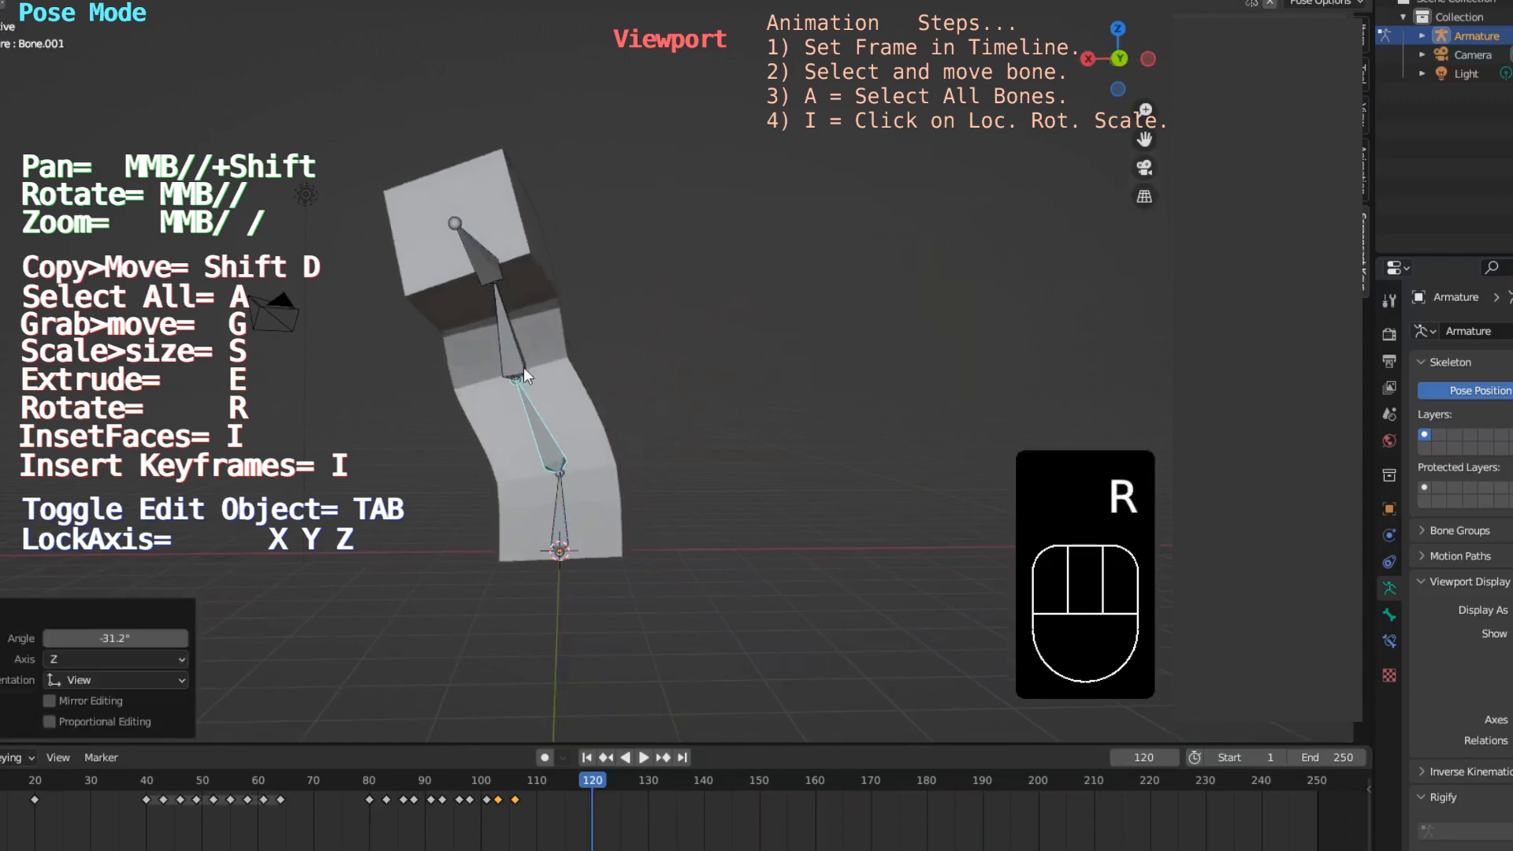
# Step: Rotate the third bone further into the sideways lean and rotate the top bone back towards upright
pyautogui.click(504, 332)
pyautogui.press('r')
pyautogui.press('r')
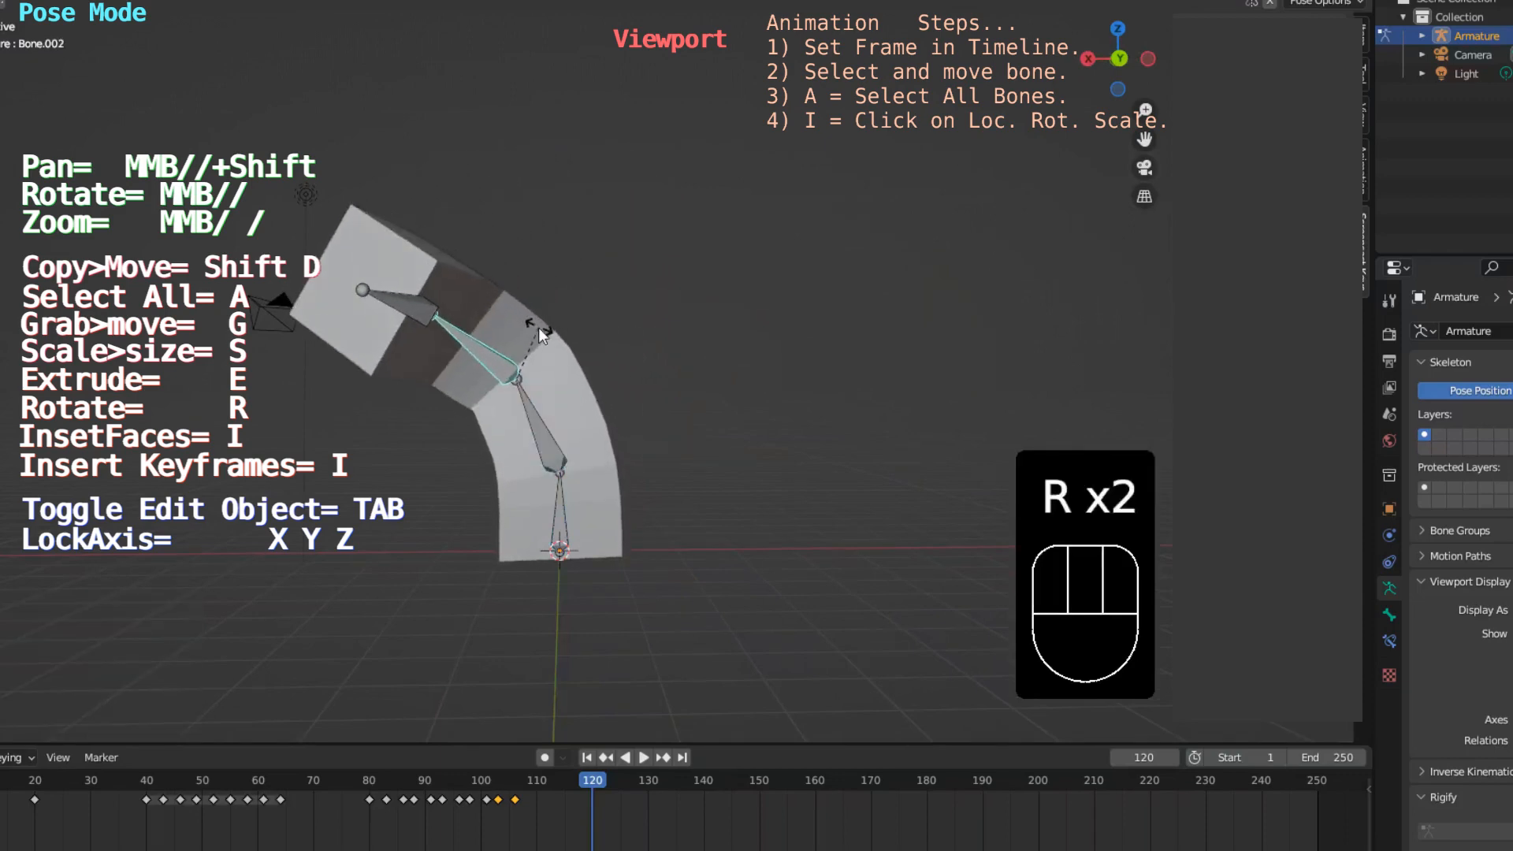
pyautogui.click(539, 329)
pyautogui.click(409, 305)
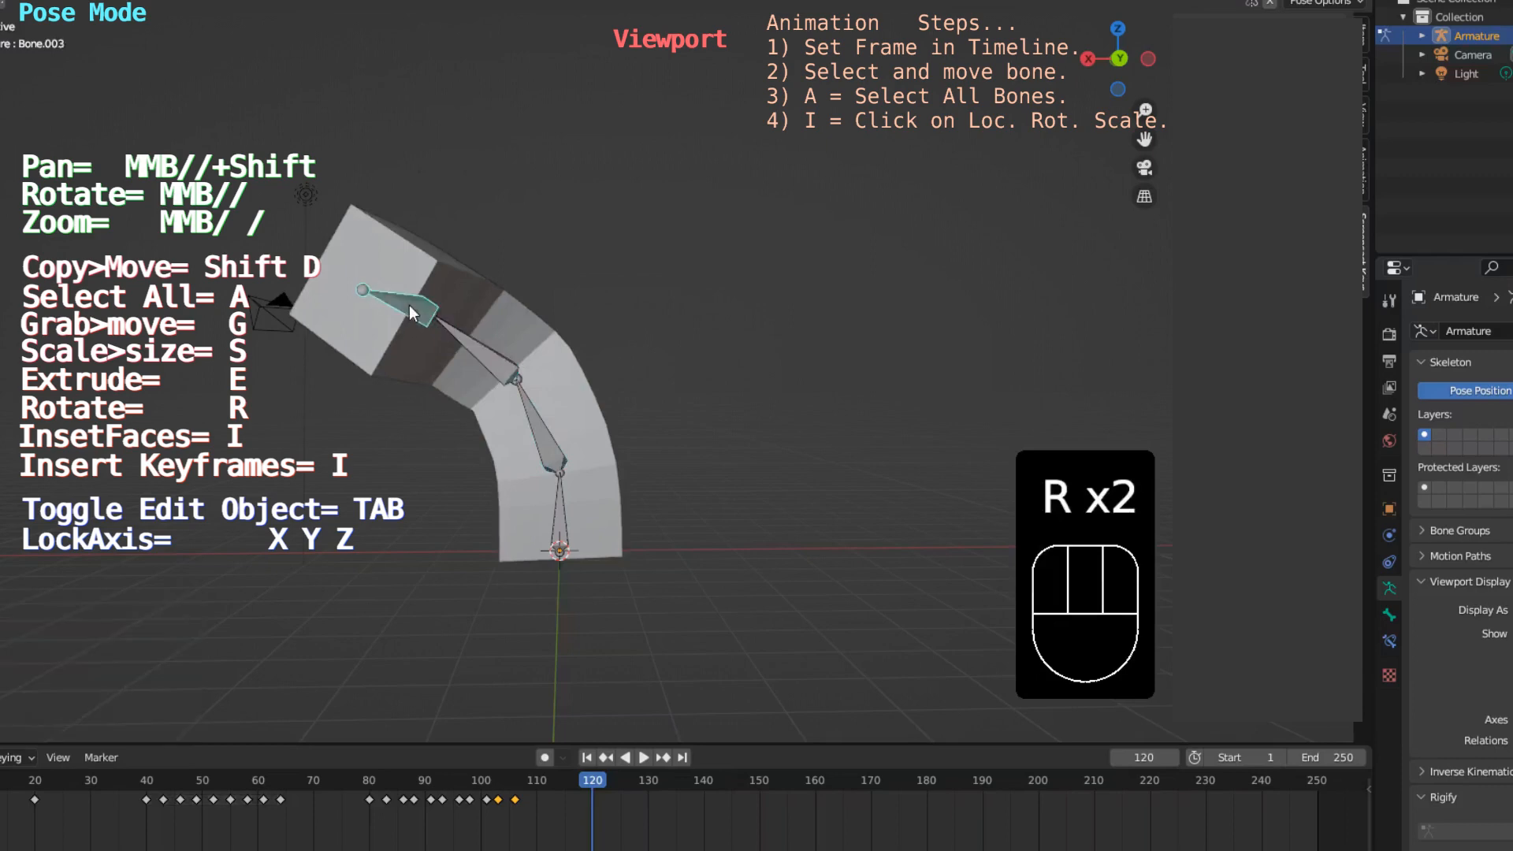
pyautogui.press('r')
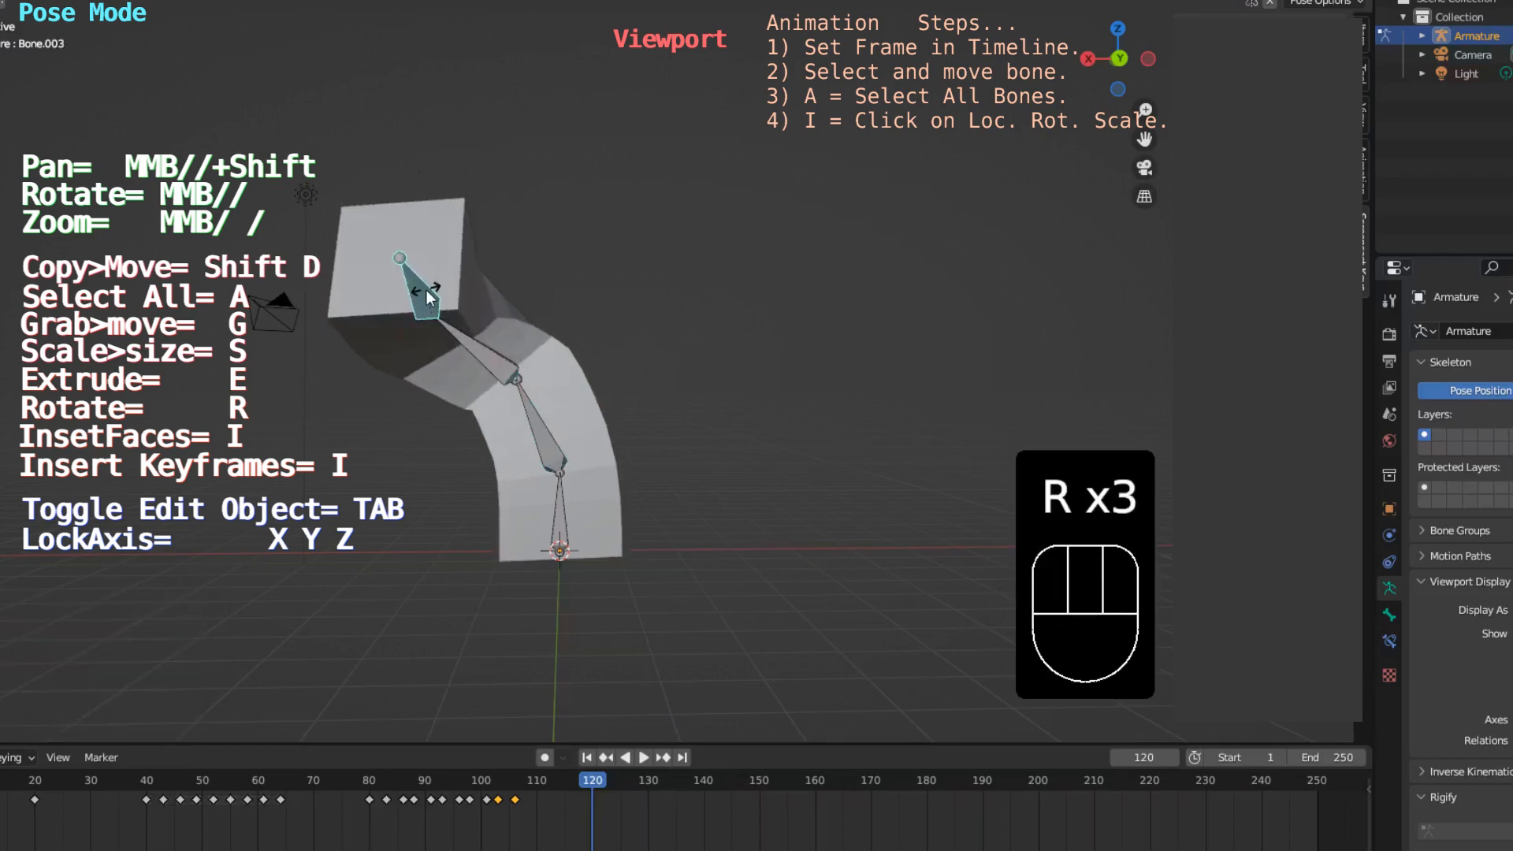
pyautogui.click(428, 290)
# Step: Seen from the column's side, rotate the third bone slightly and the second bone about -26.5° to lean it forward
pyautogui.moveTo(522, 403); pyautogui.dragTo(513, 353, button='middle')
pyautogui.click(569, 323)
pyautogui.press('r')
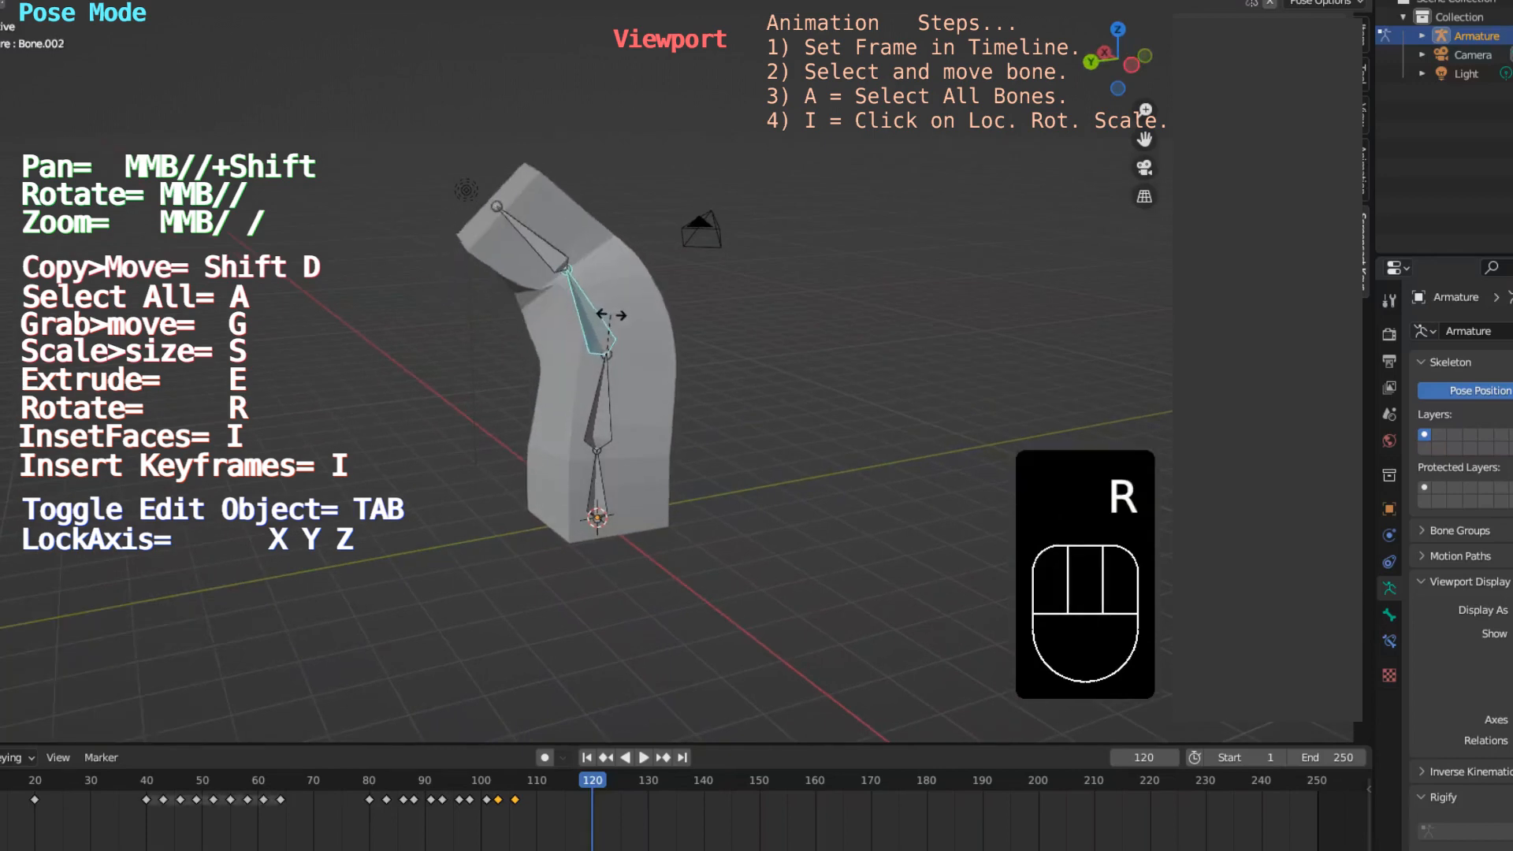
pyautogui.click(614, 314)
pyautogui.click(602, 410)
pyautogui.press('r')
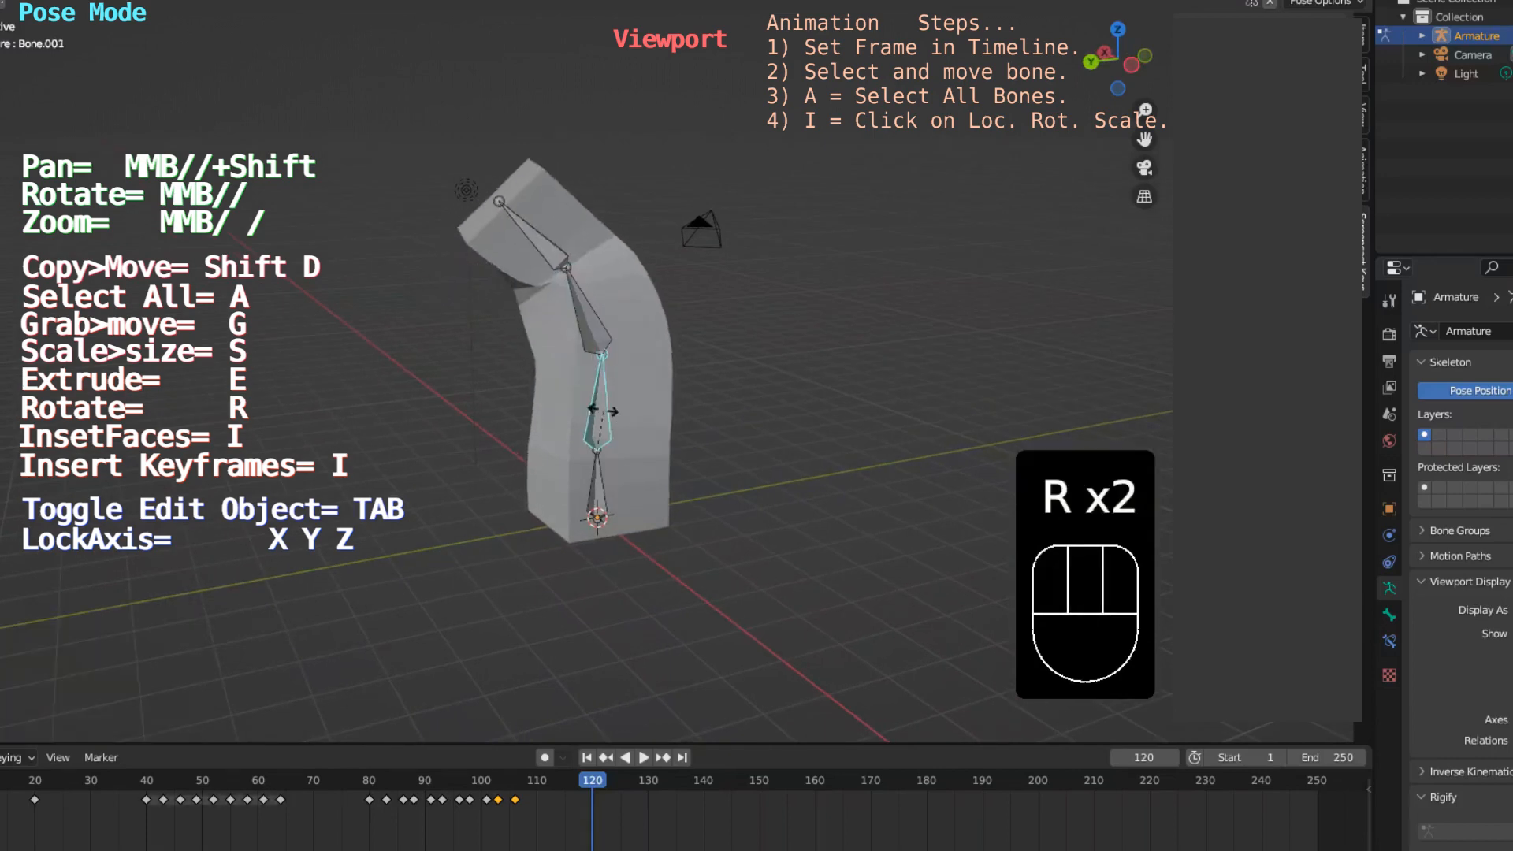
pyautogui.click(514, 359)
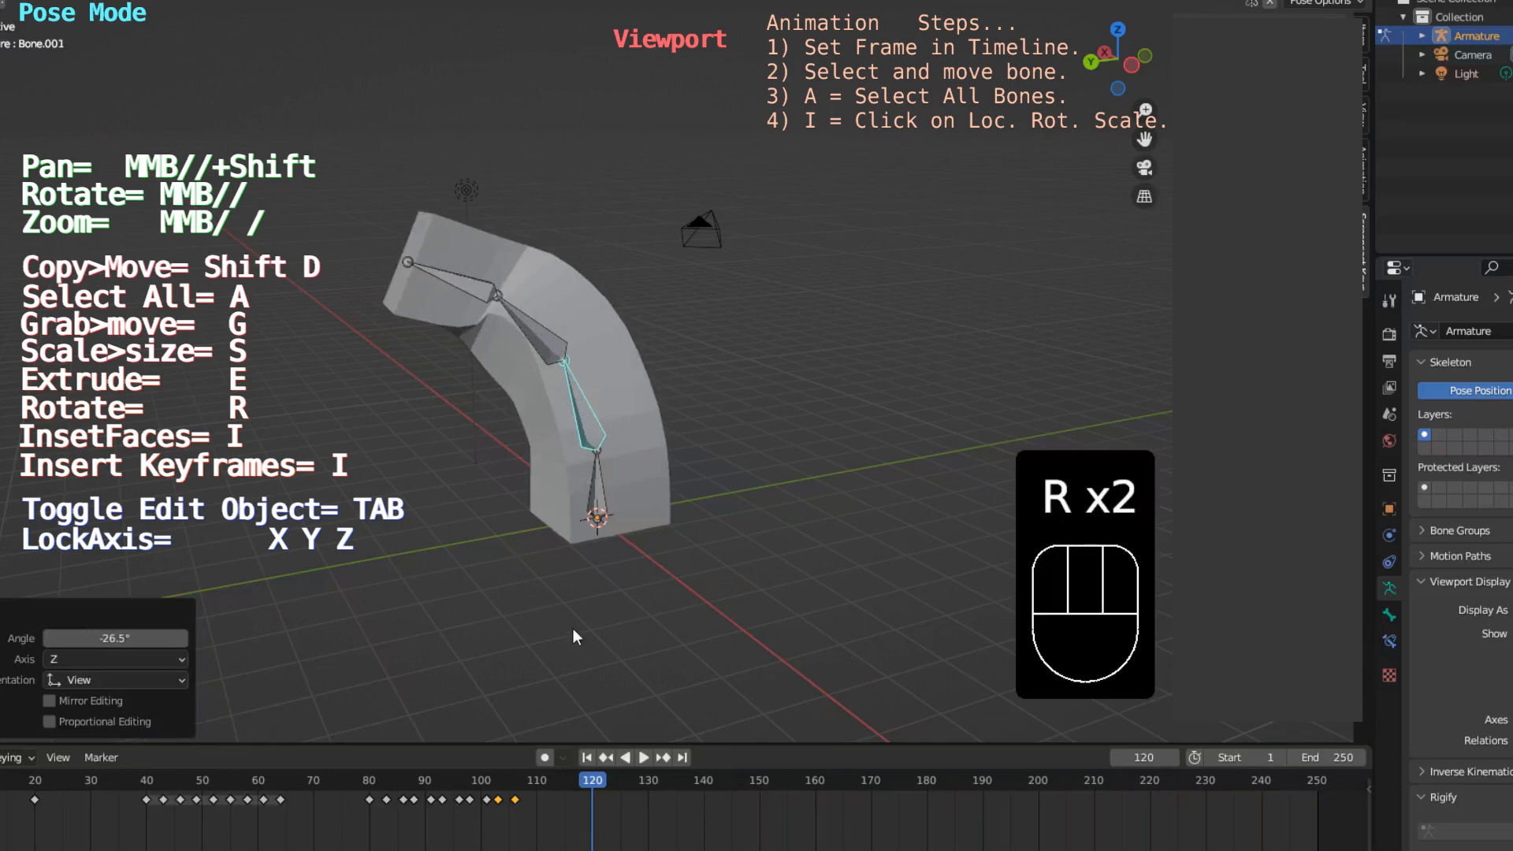
# Step: Insert a Location, Rotation & Scale keyframe for all bones at frame 120
pyautogui.press('a')
pyautogui.press('i')
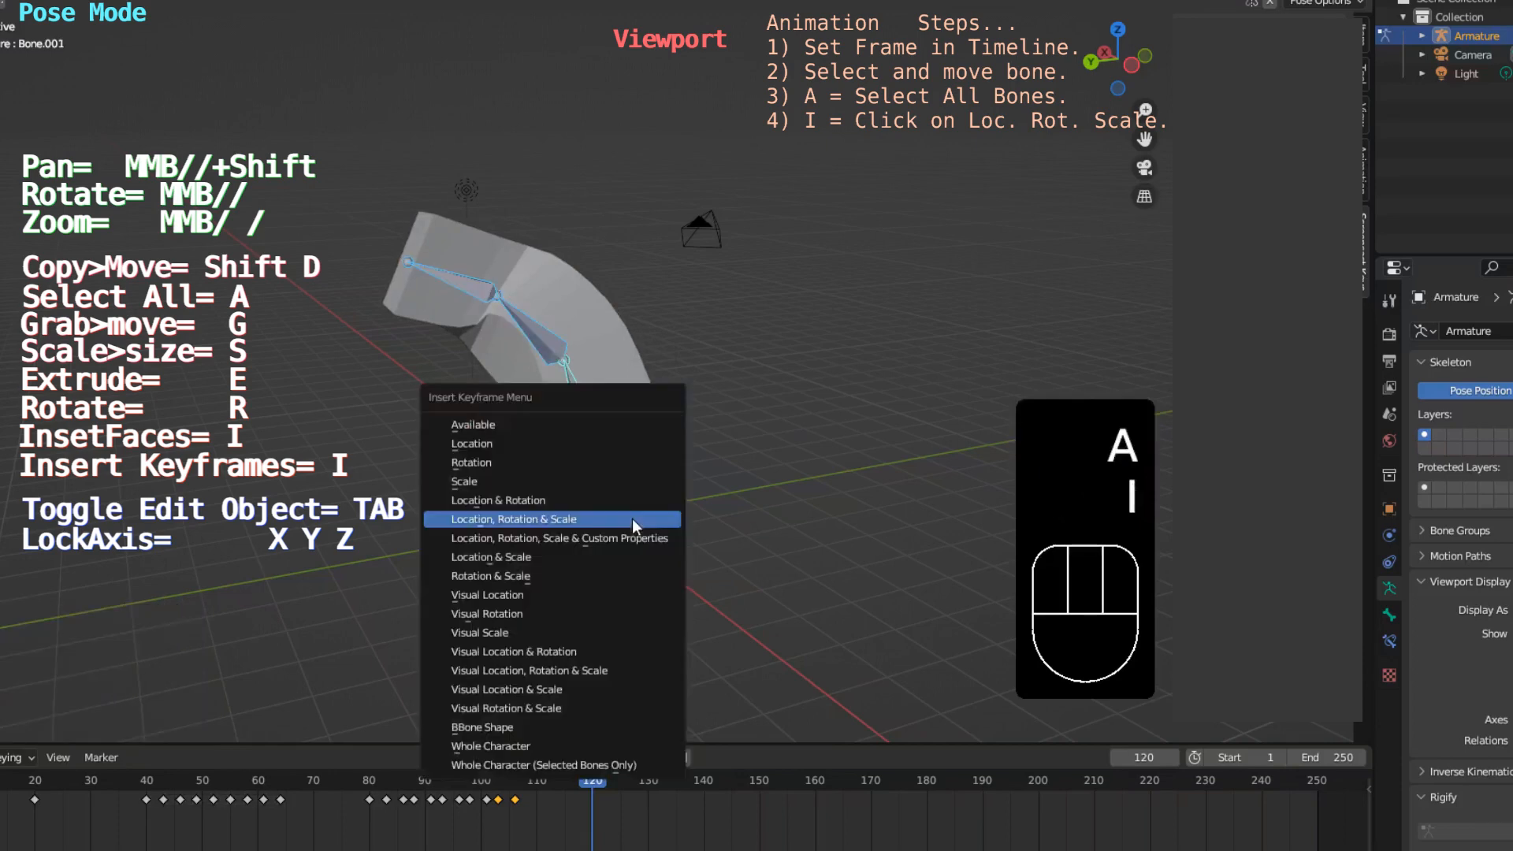
pyautogui.click(632, 519)
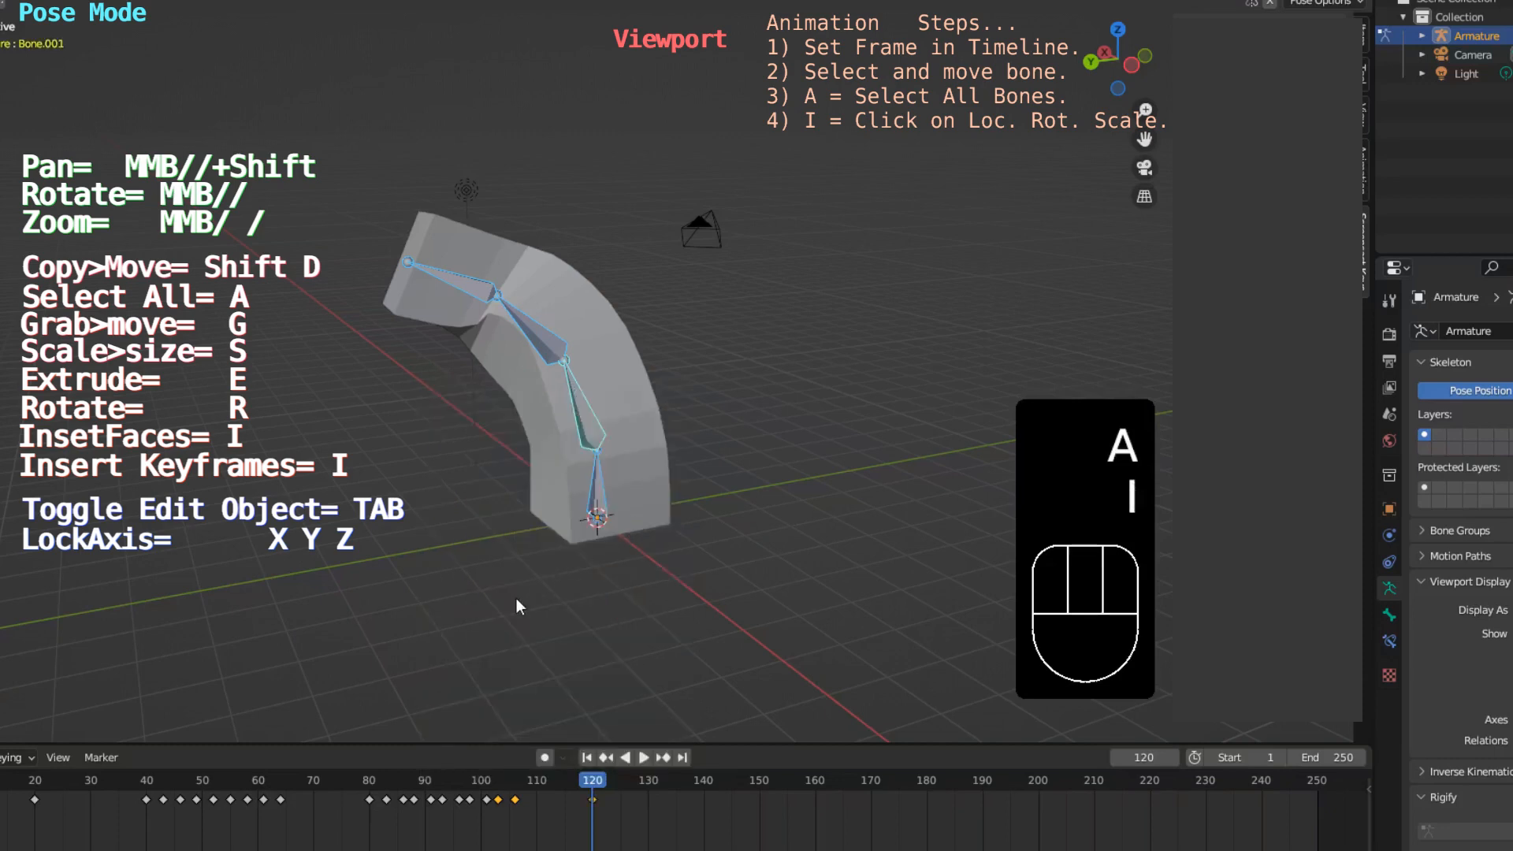
# Step: At frame 130, rotate the second bone clockwise so the column leans in the opposite direction
pyautogui.moveTo(592, 781); pyautogui.dragTo(651, 759)
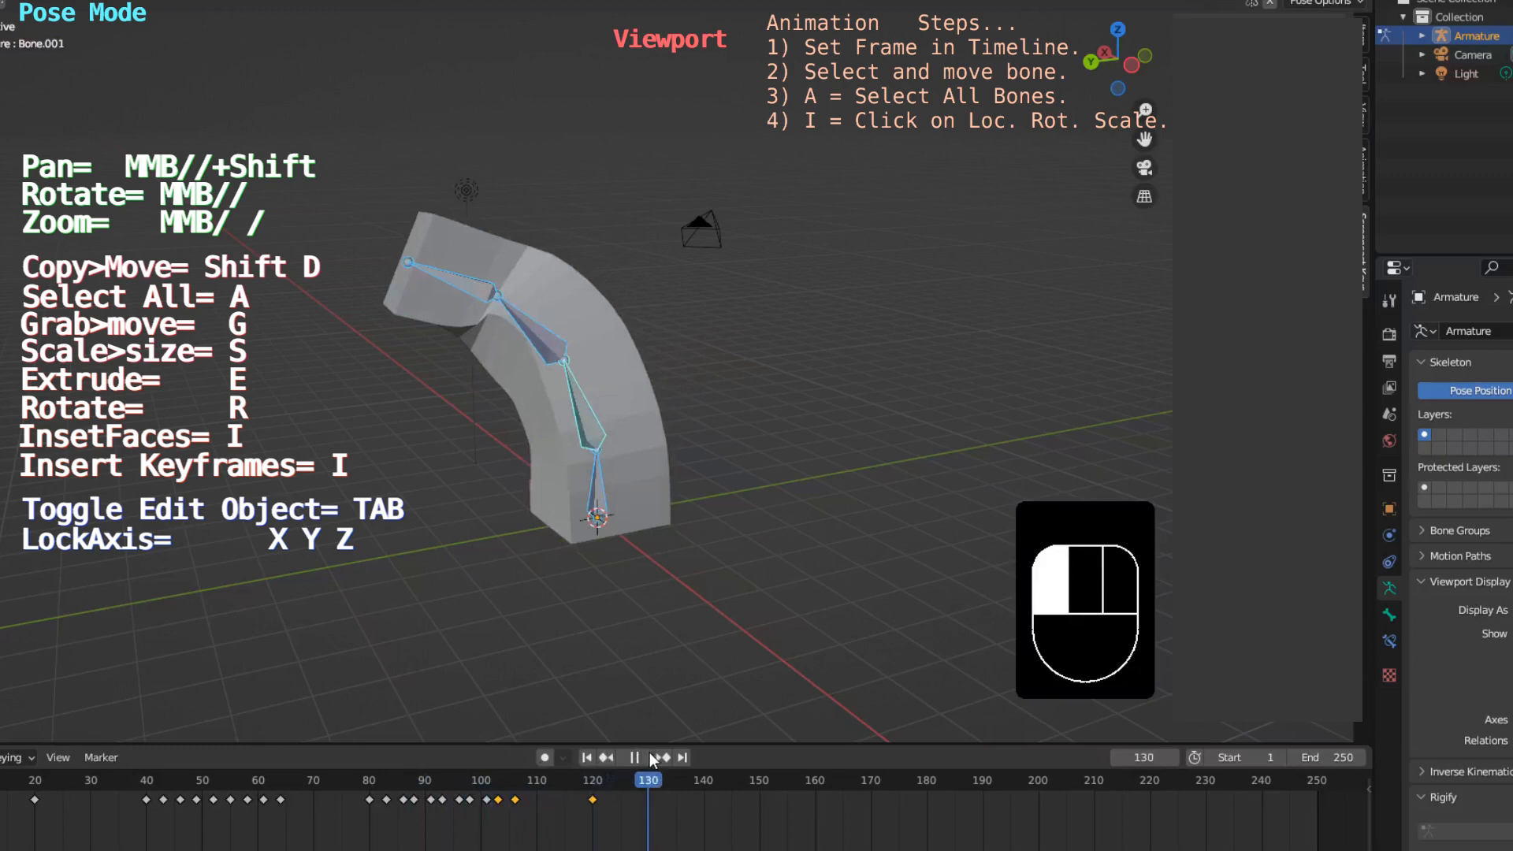
pyautogui.click(650, 759)
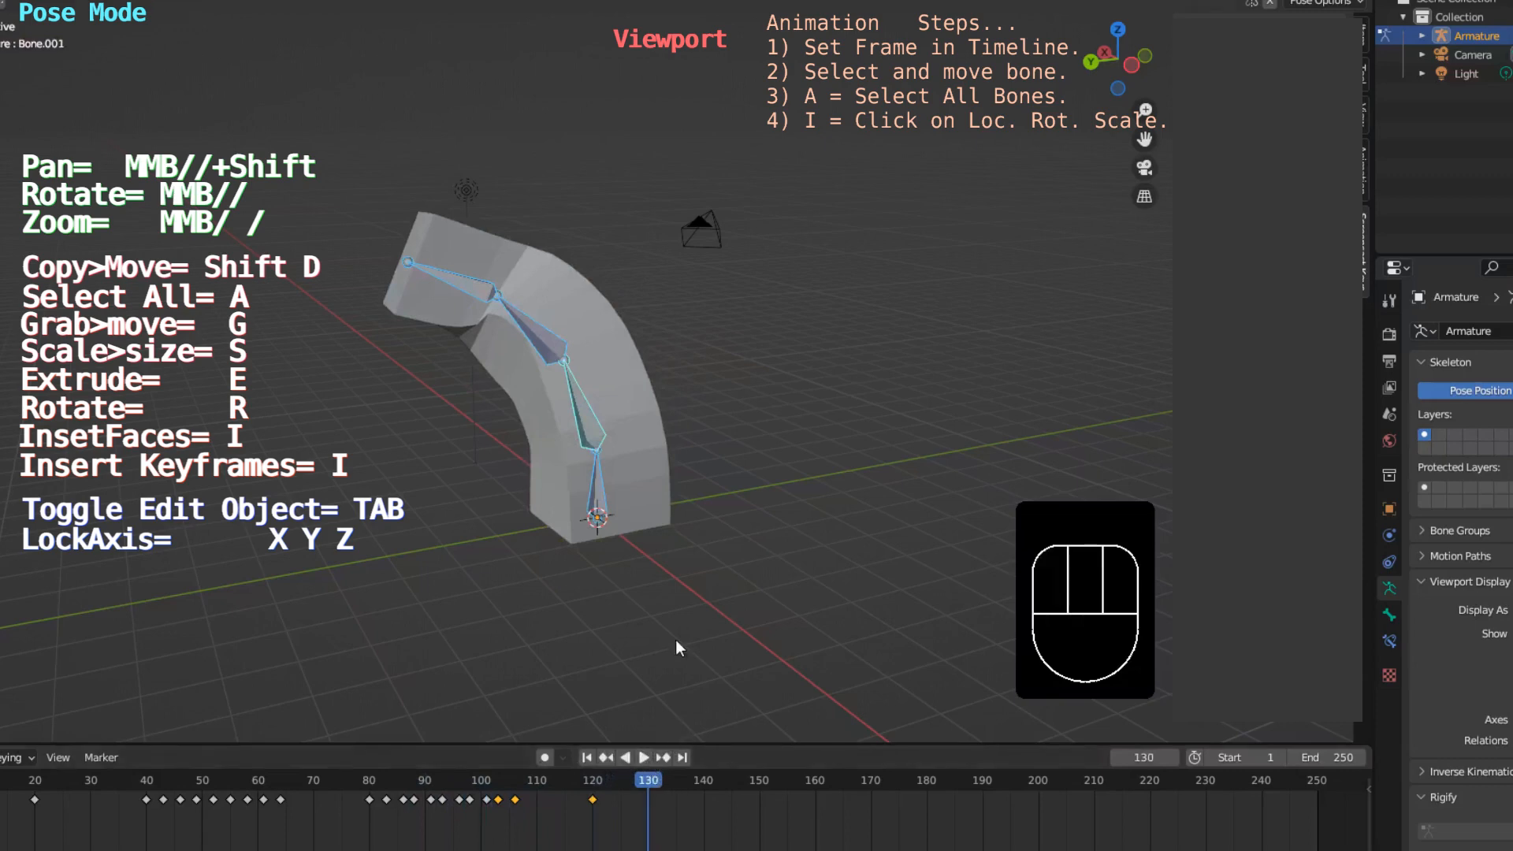
pyautogui.click(591, 415)
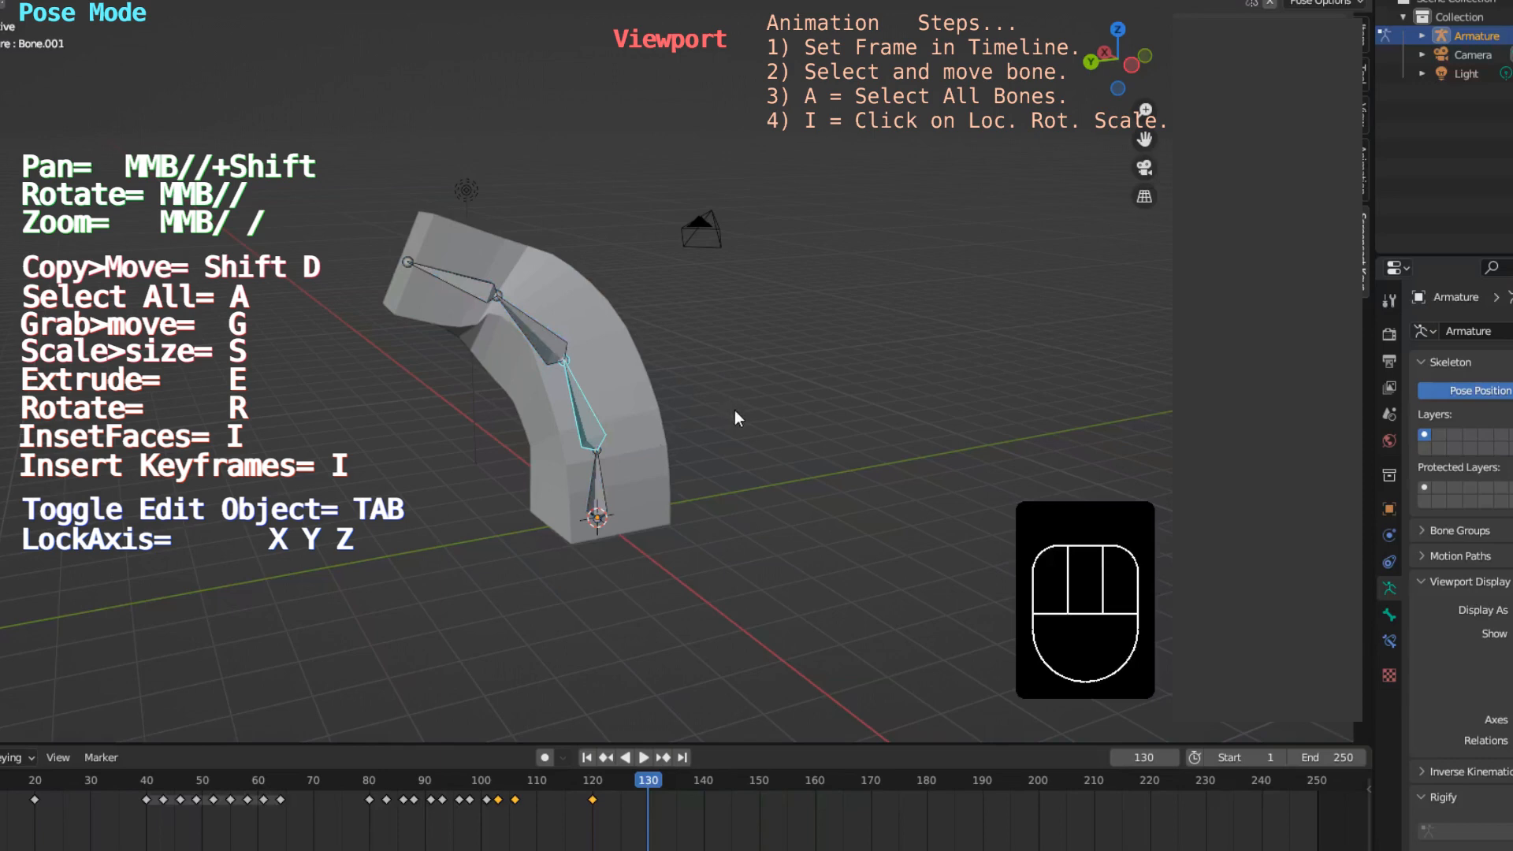
pyautogui.press('r')
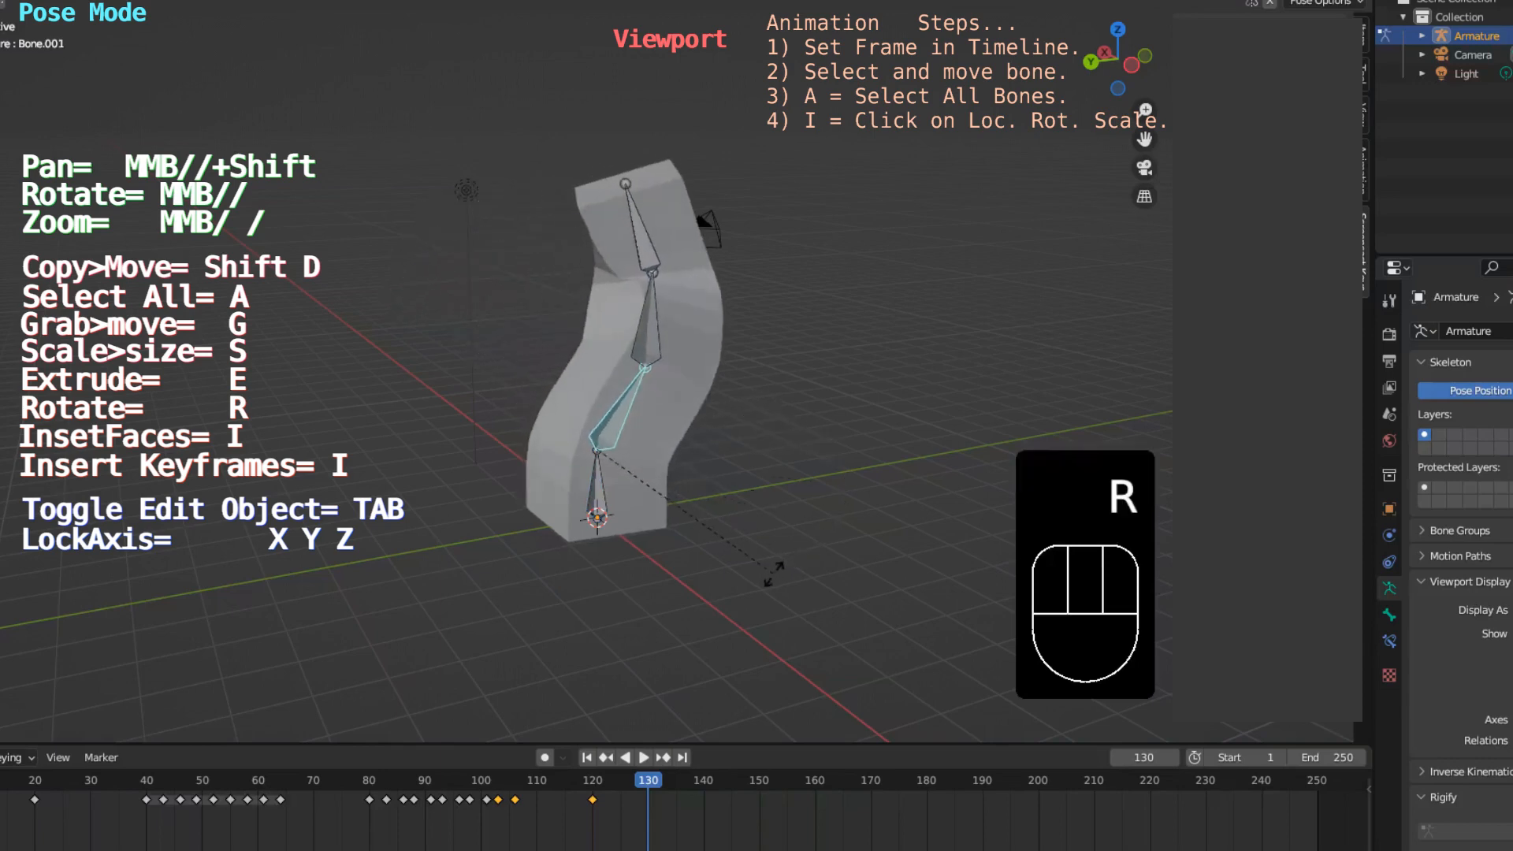
pyautogui.click(760, 517)
# Step: Rotate the third and top bones clockwise to curve the column's upper half over in the same direction
pyautogui.click(660, 328)
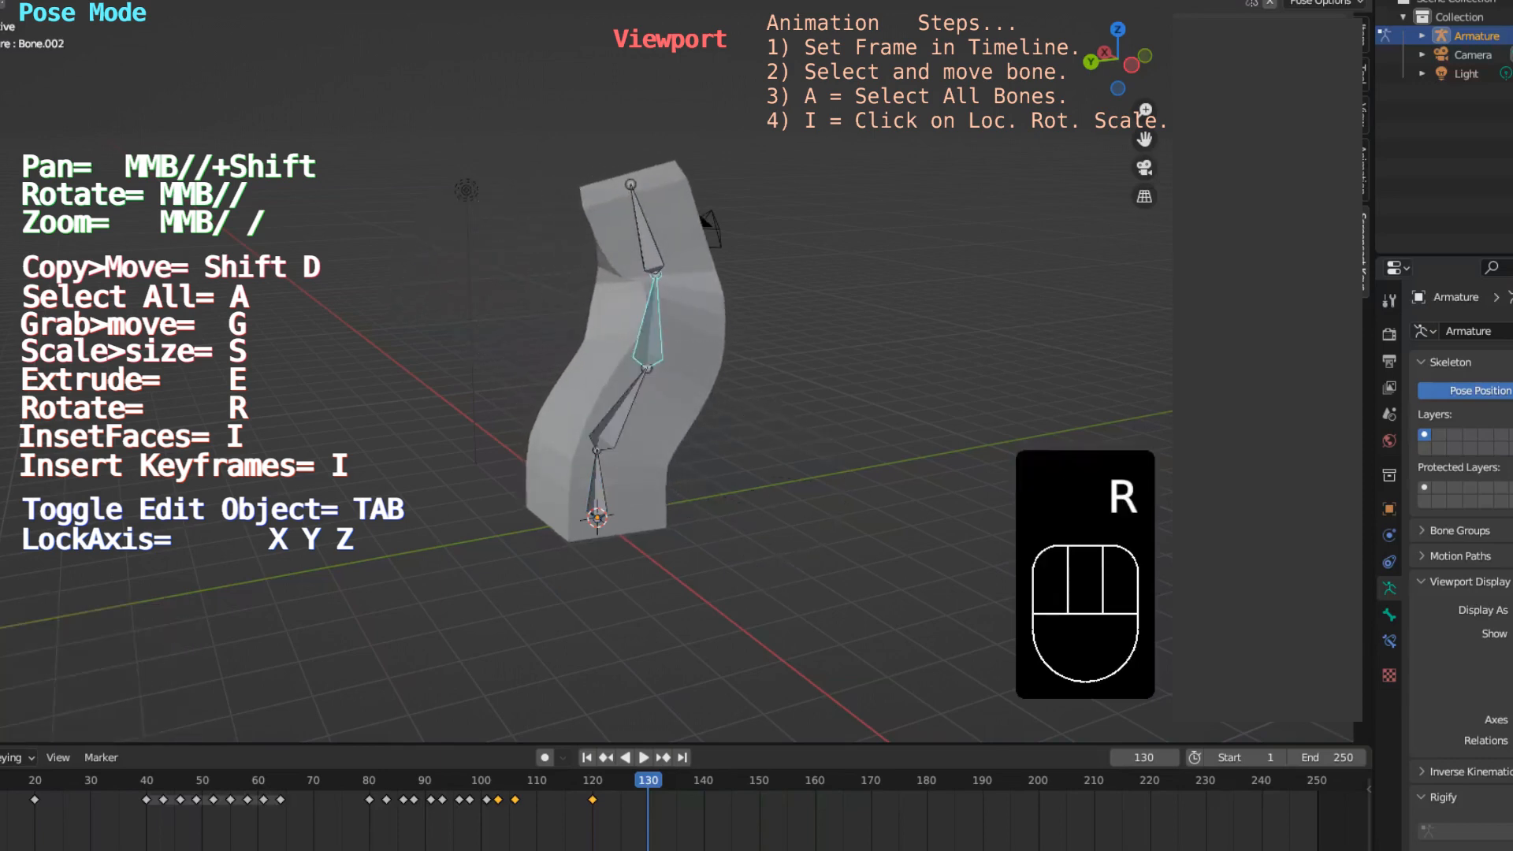
pyautogui.press('r')
pyautogui.click(823, 465)
pyautogui.click(759, 281)
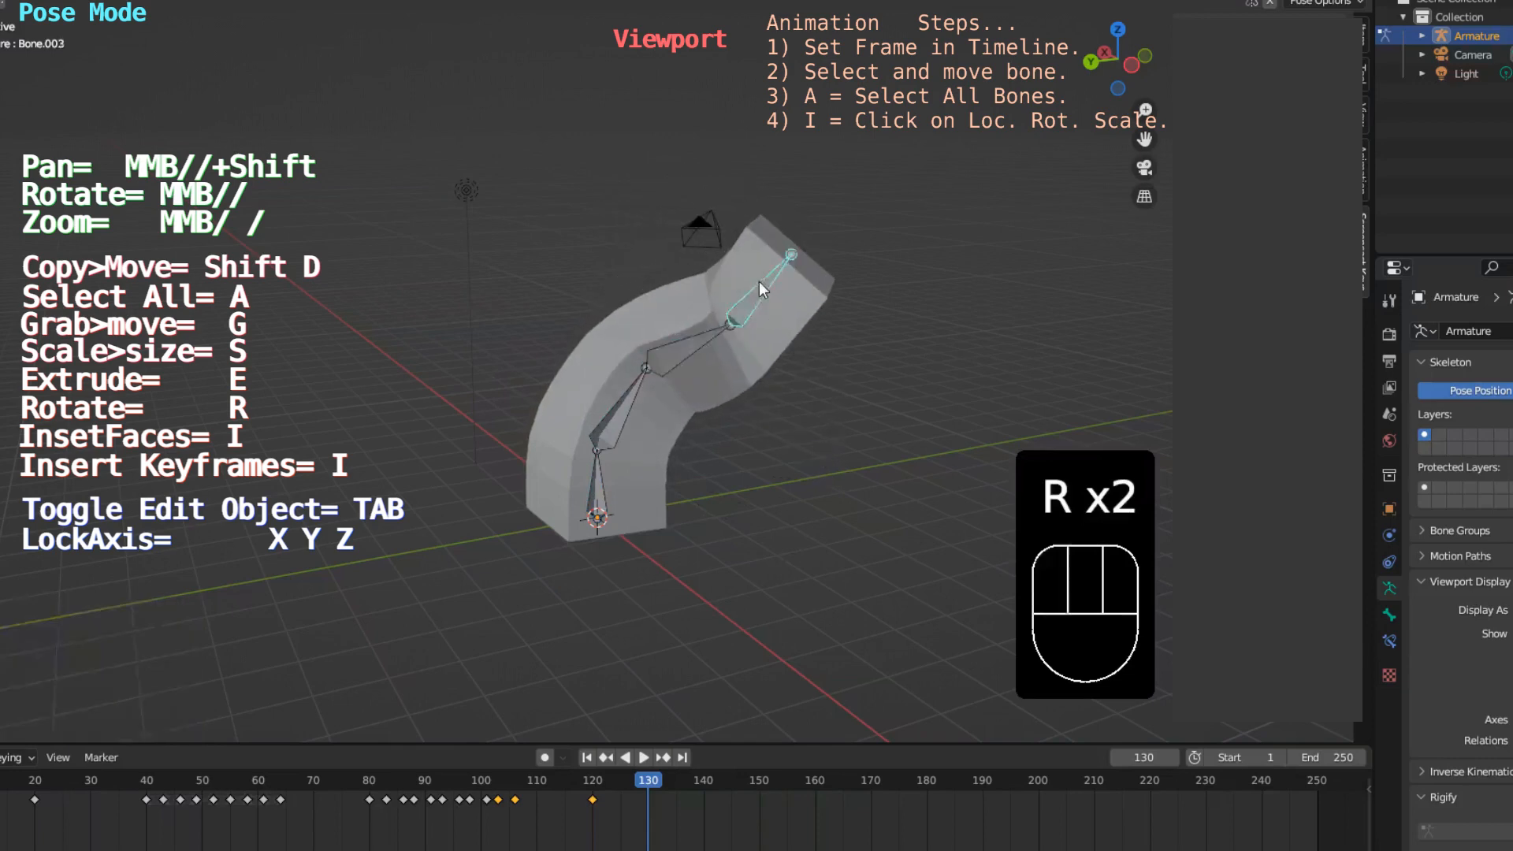
pyautogui.press('r')
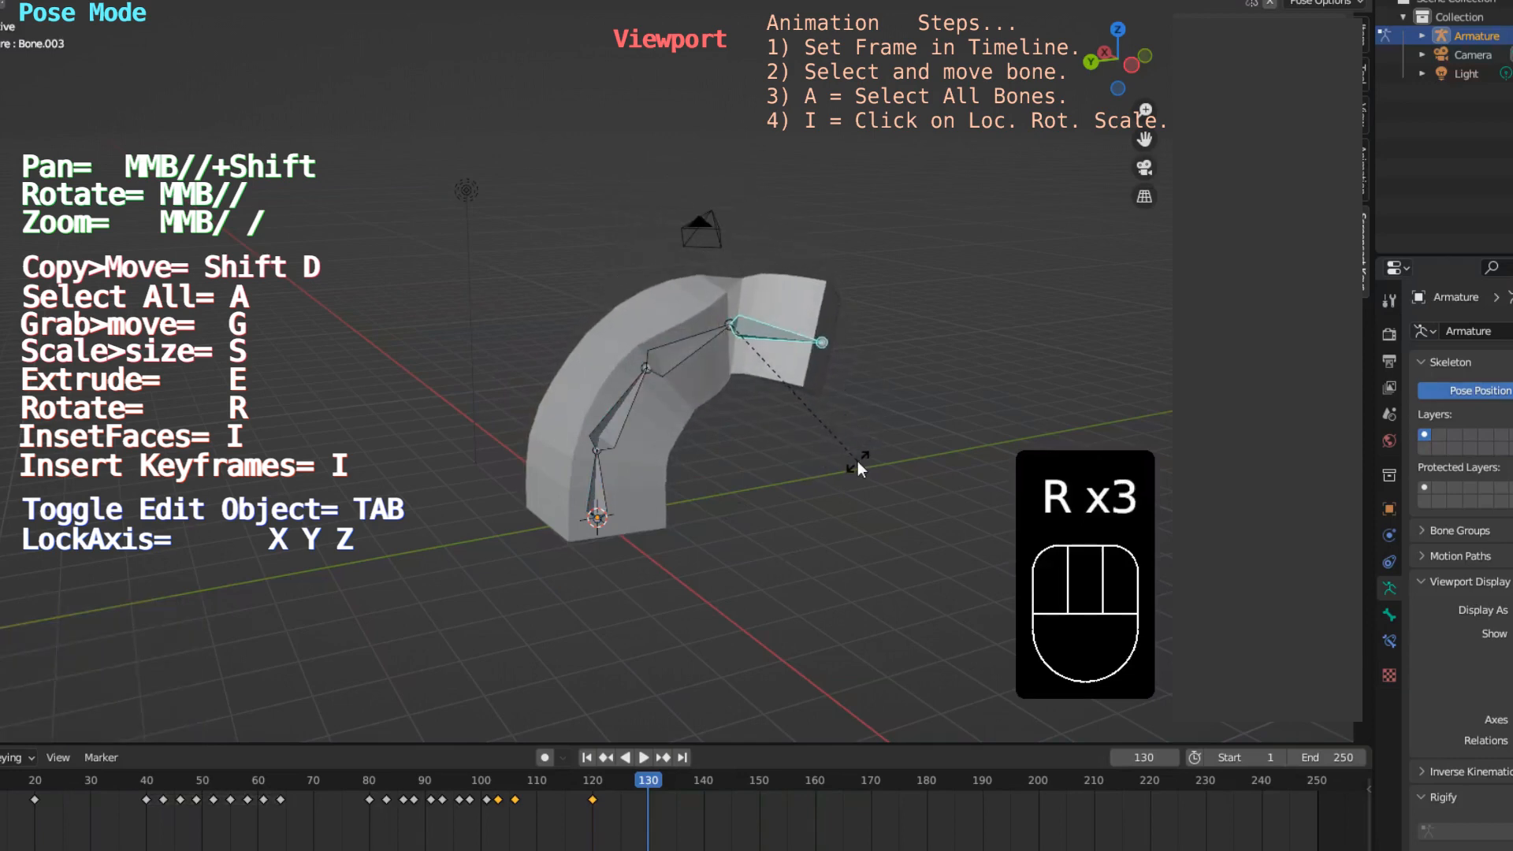
pyautogui.click(857, 461)
# Step: Scale the top bone up uniformly to about 1.995 to enlarge the column's head
pyautogui.moveTo(805, 466); pyautogui.dragTo(415, 442, button='middle')
pyautogui.click(494, 343)
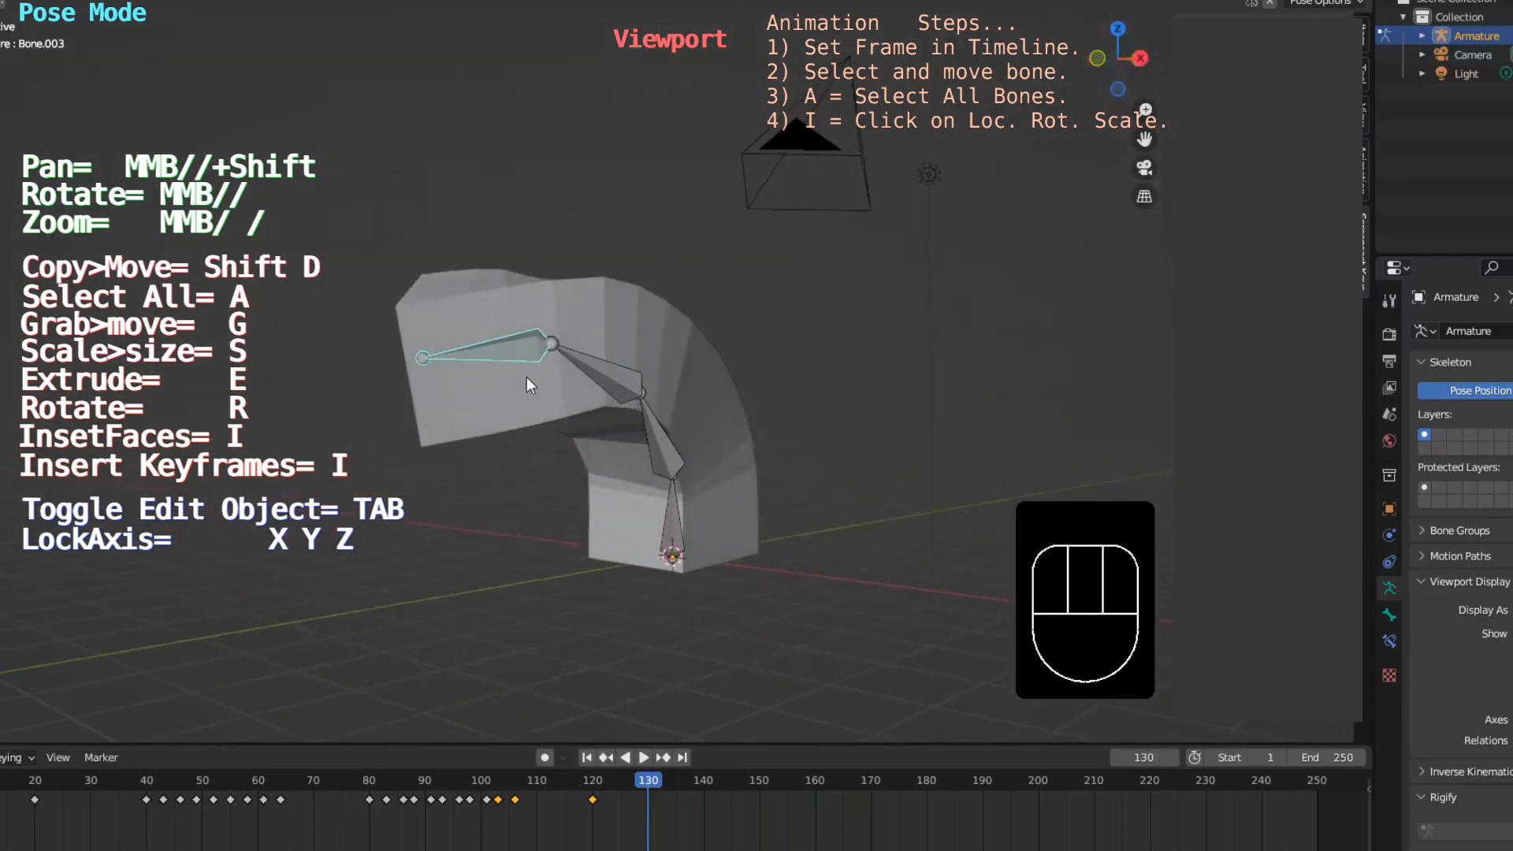
pyautogui.press('s')
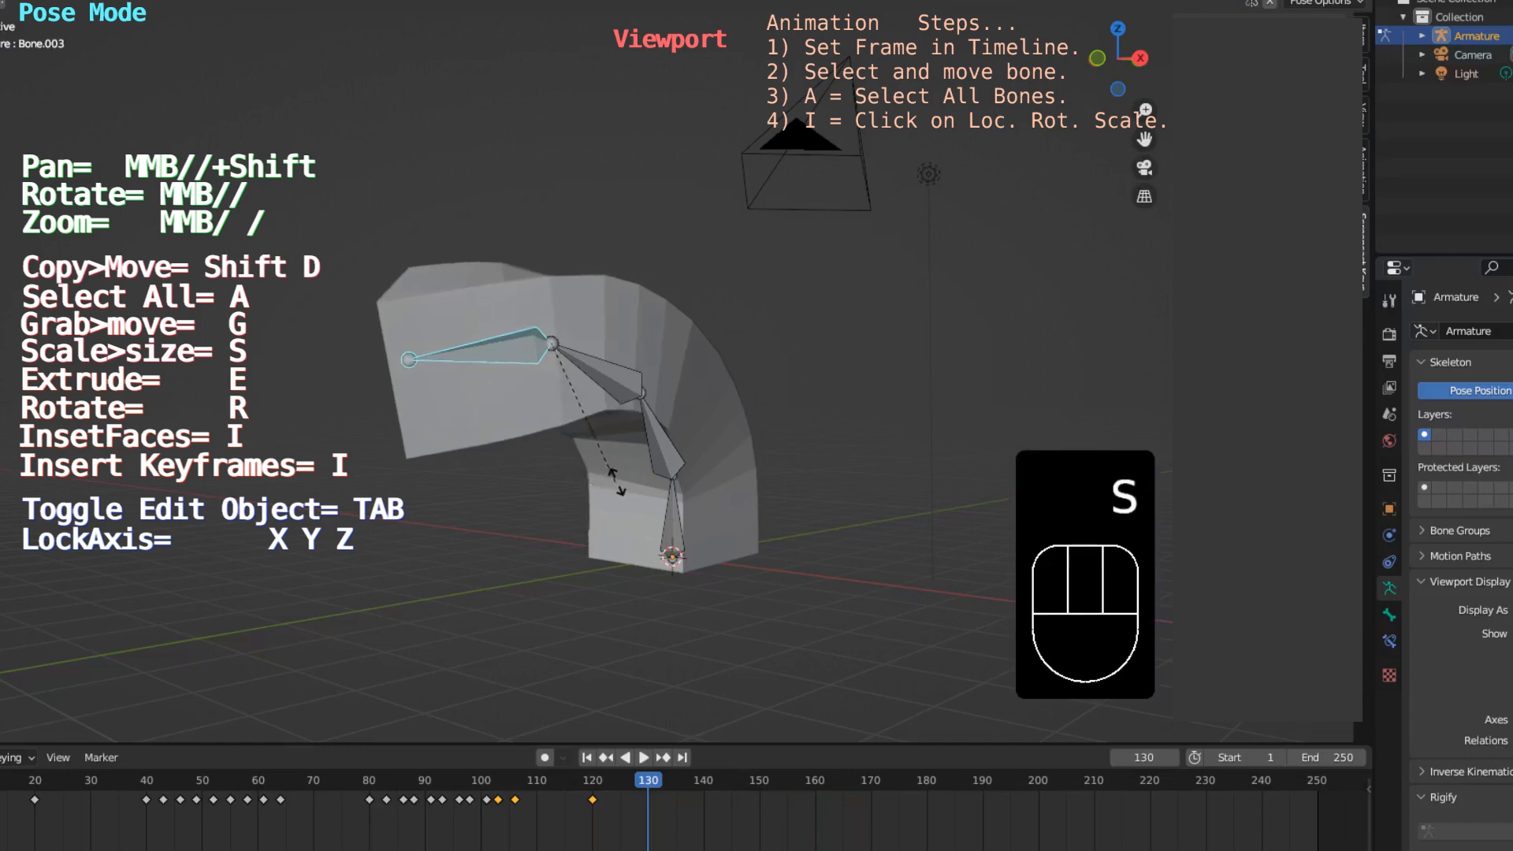
pyautogui.click(749, 531)
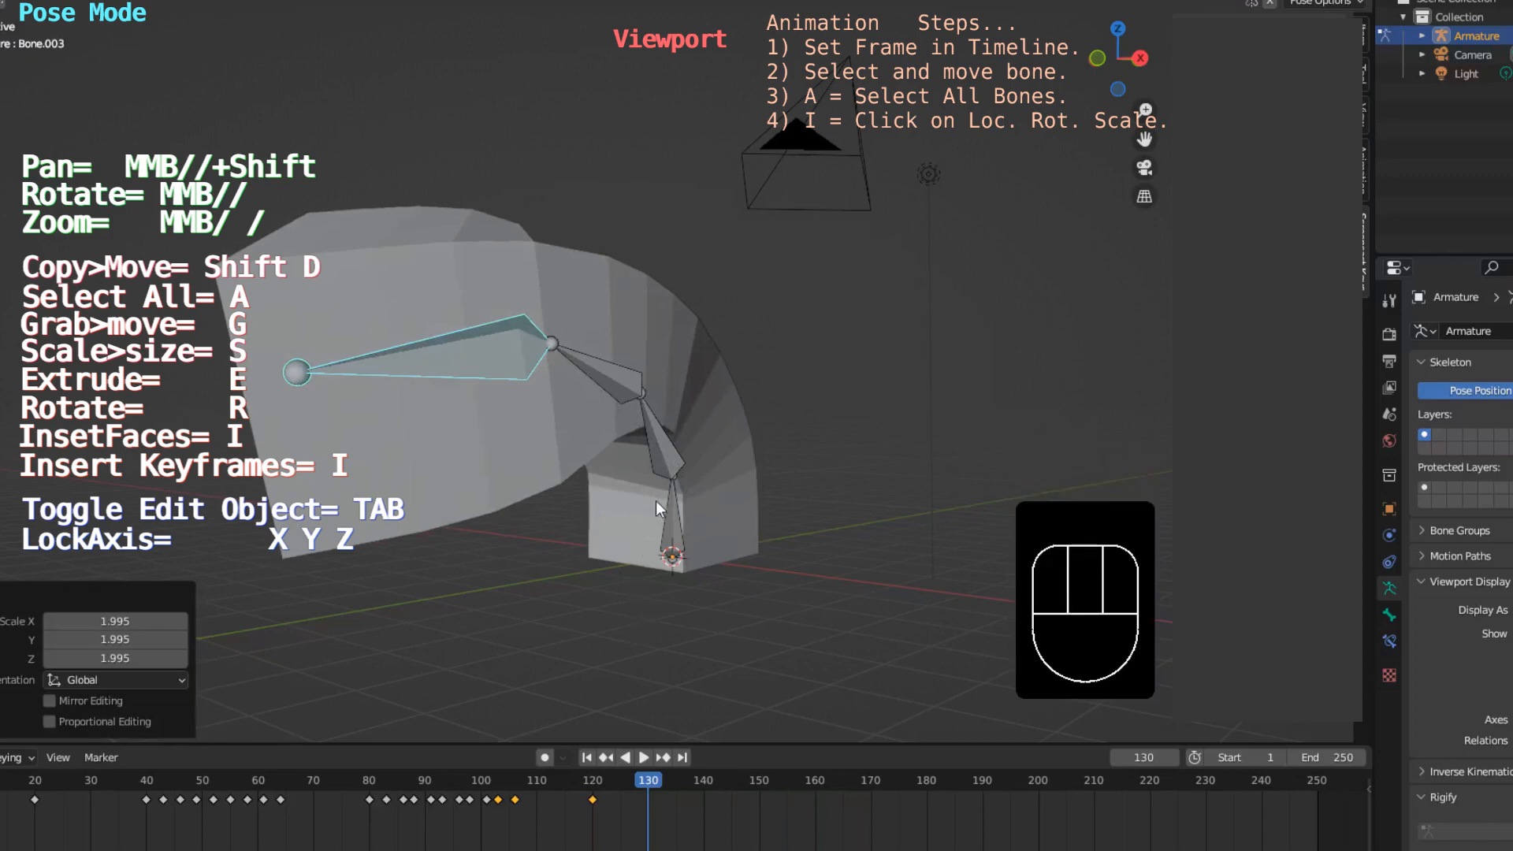
# Step: Insert a Location, Rotation & Scale keyframe for all bones at frame 130
pyautogui.press('a')
pyautogui.press('i')
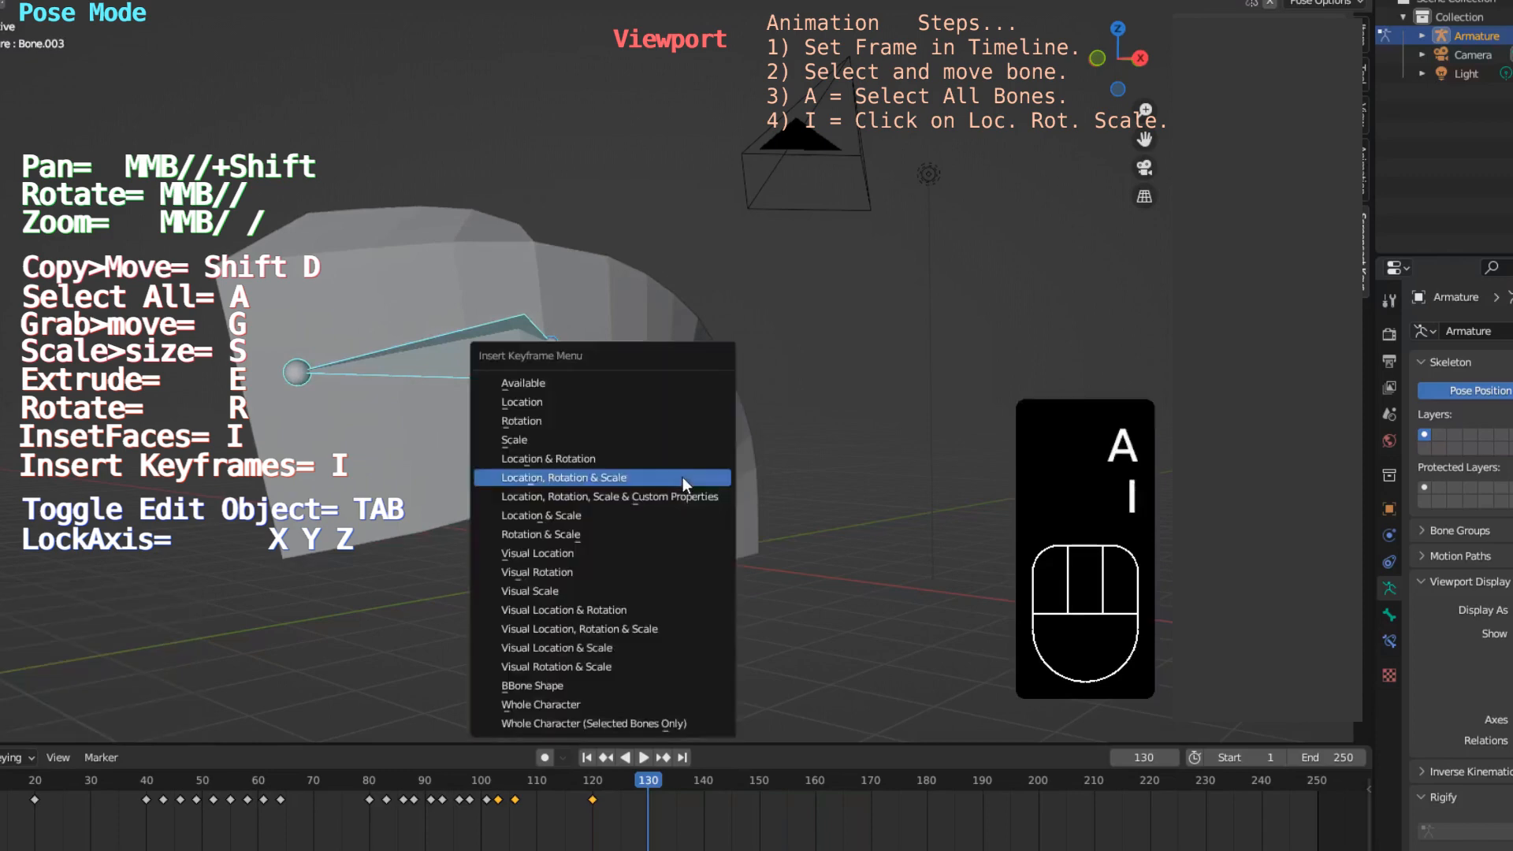
pyautogui.click(683, 478)
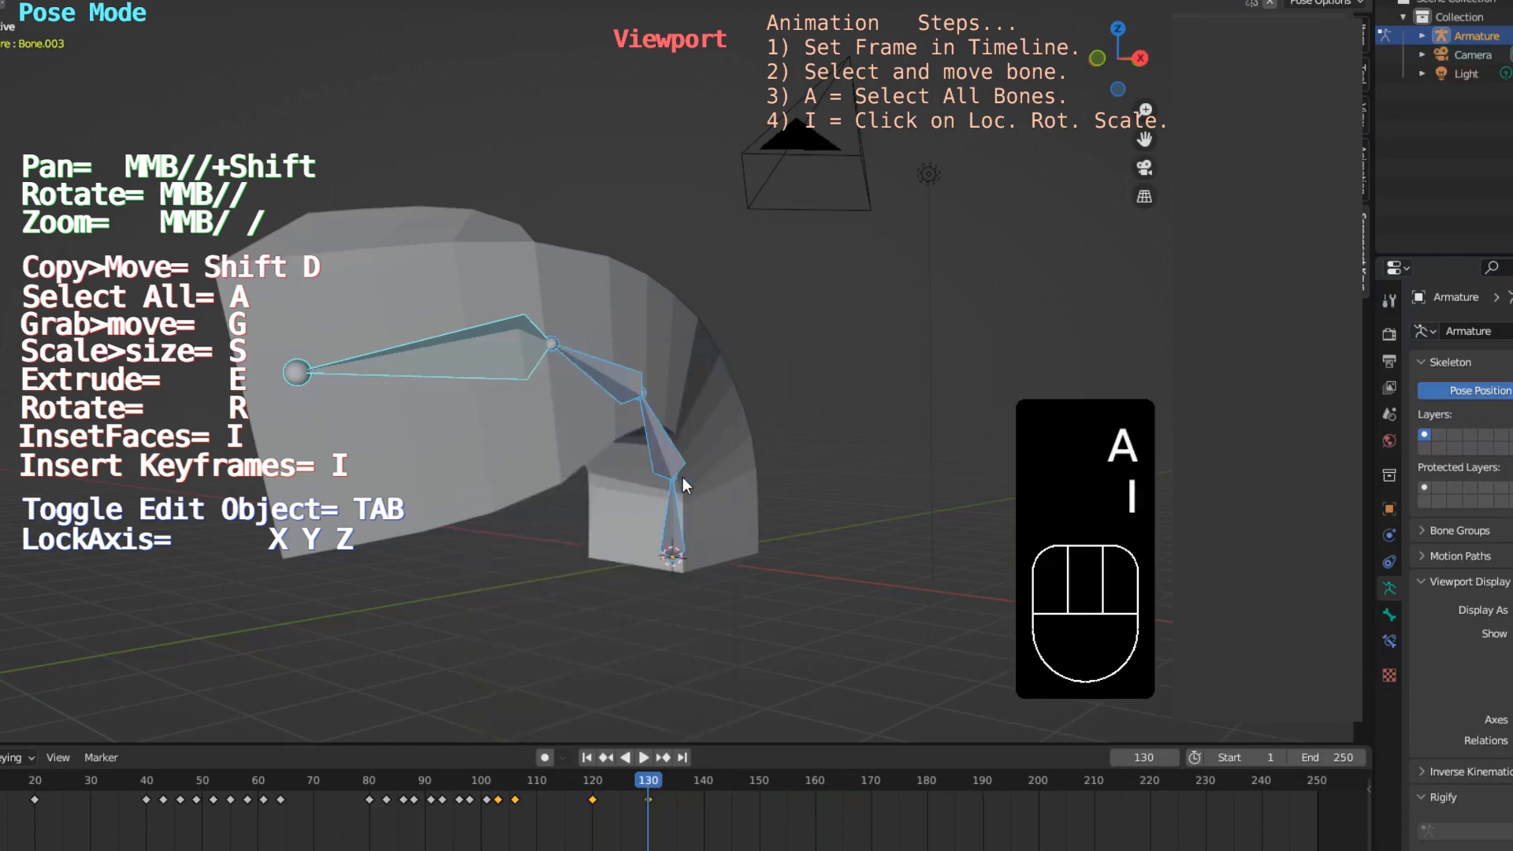
# Step: At frame 132, scale the top bone down uniformly to about 0.254 to shrink the column's head
pyautogui.moveTo(650, 780); pyautogui.dragTo(690, 782)
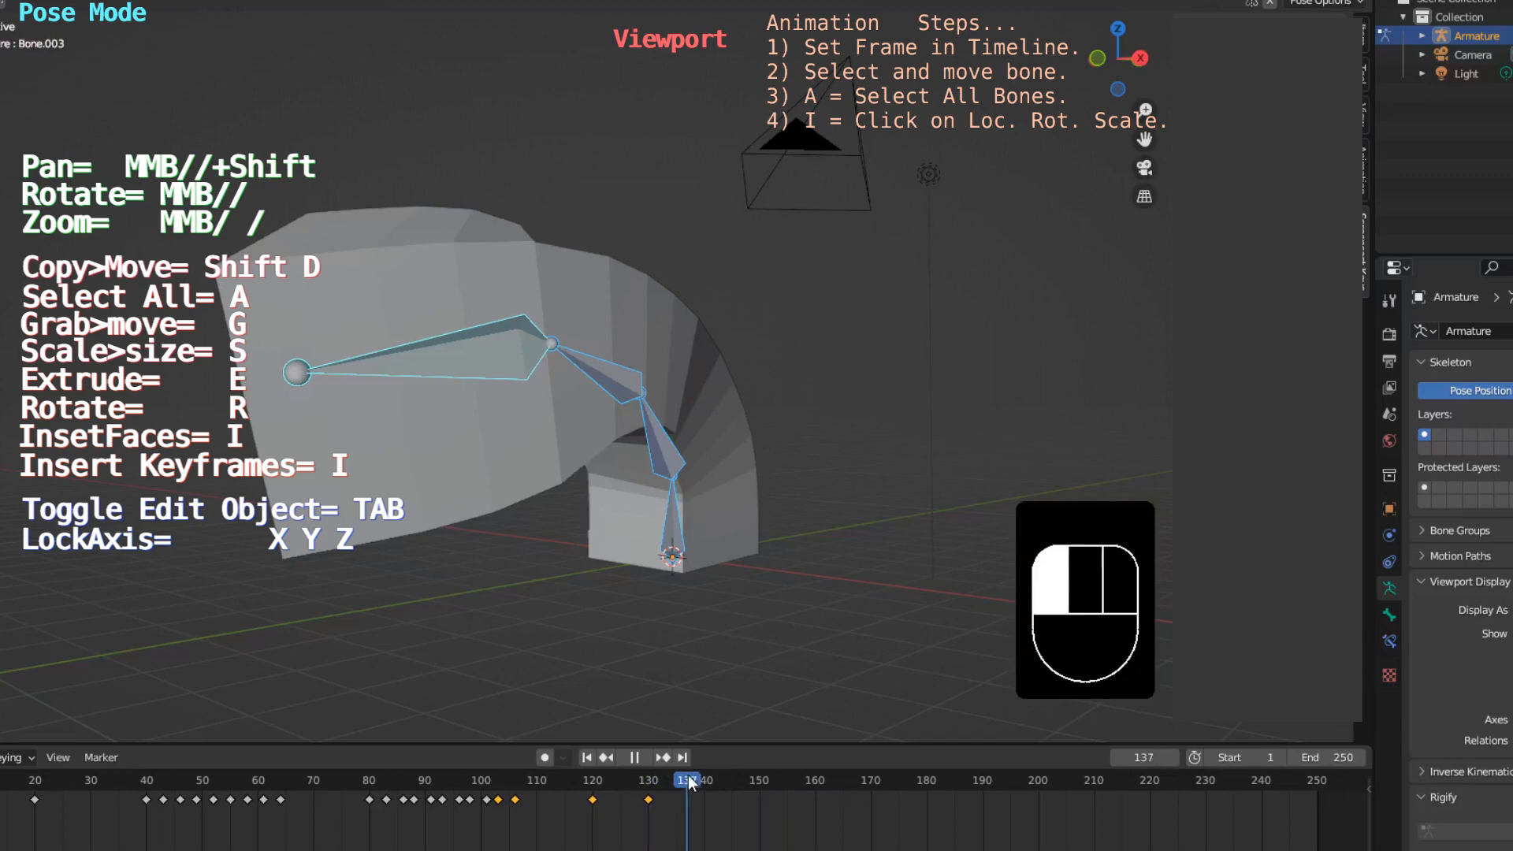
pyautogui.moveTo(688, 782); pyautogui.dragTo(659, 781)
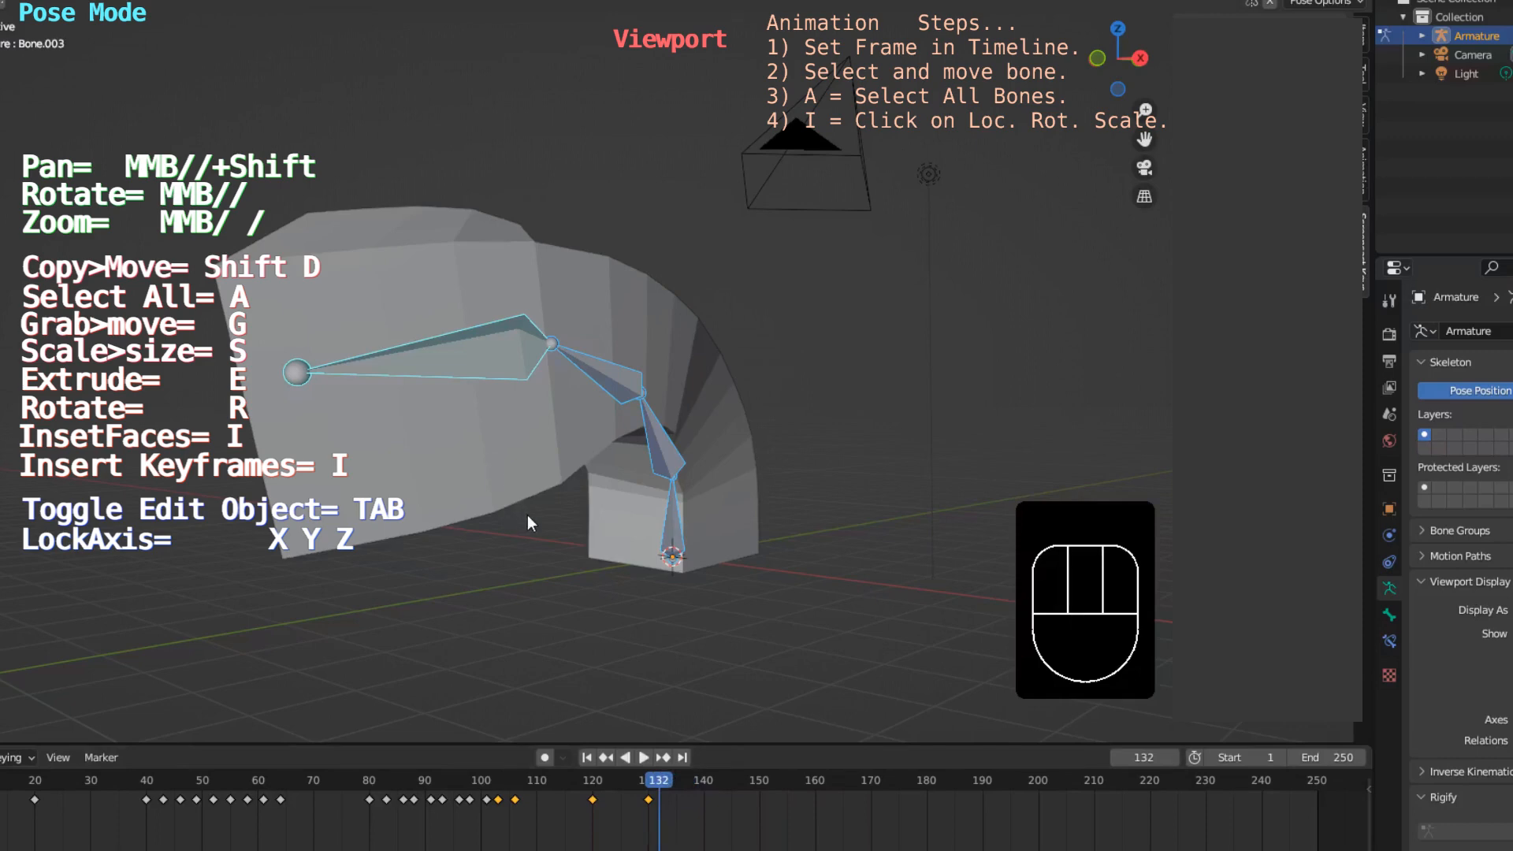
pyautogui.press('s')
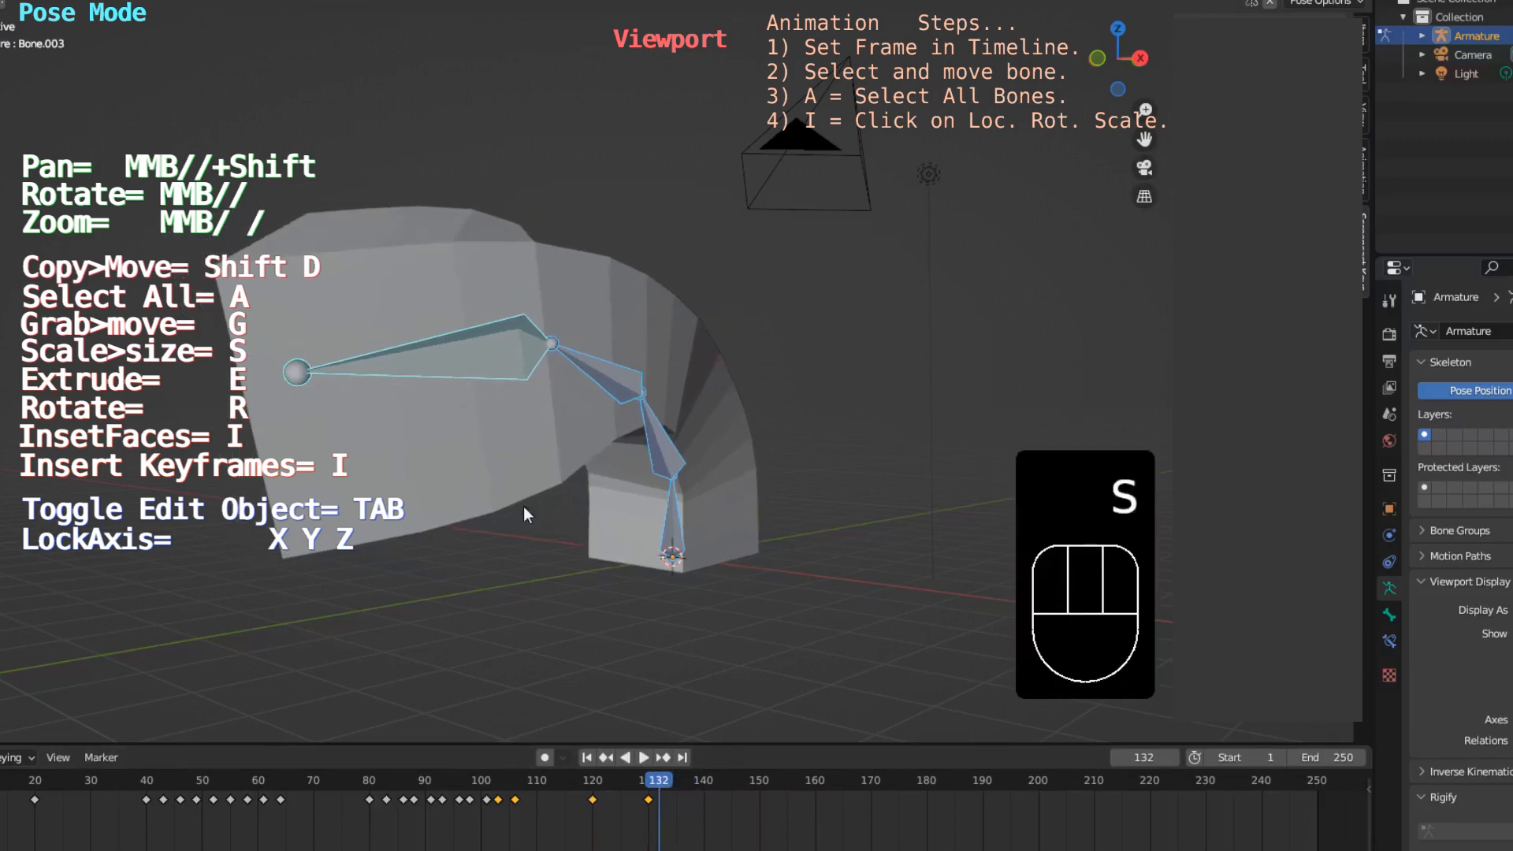
pyautogui.click(523, 506)
pyautogui.click(499, 358)
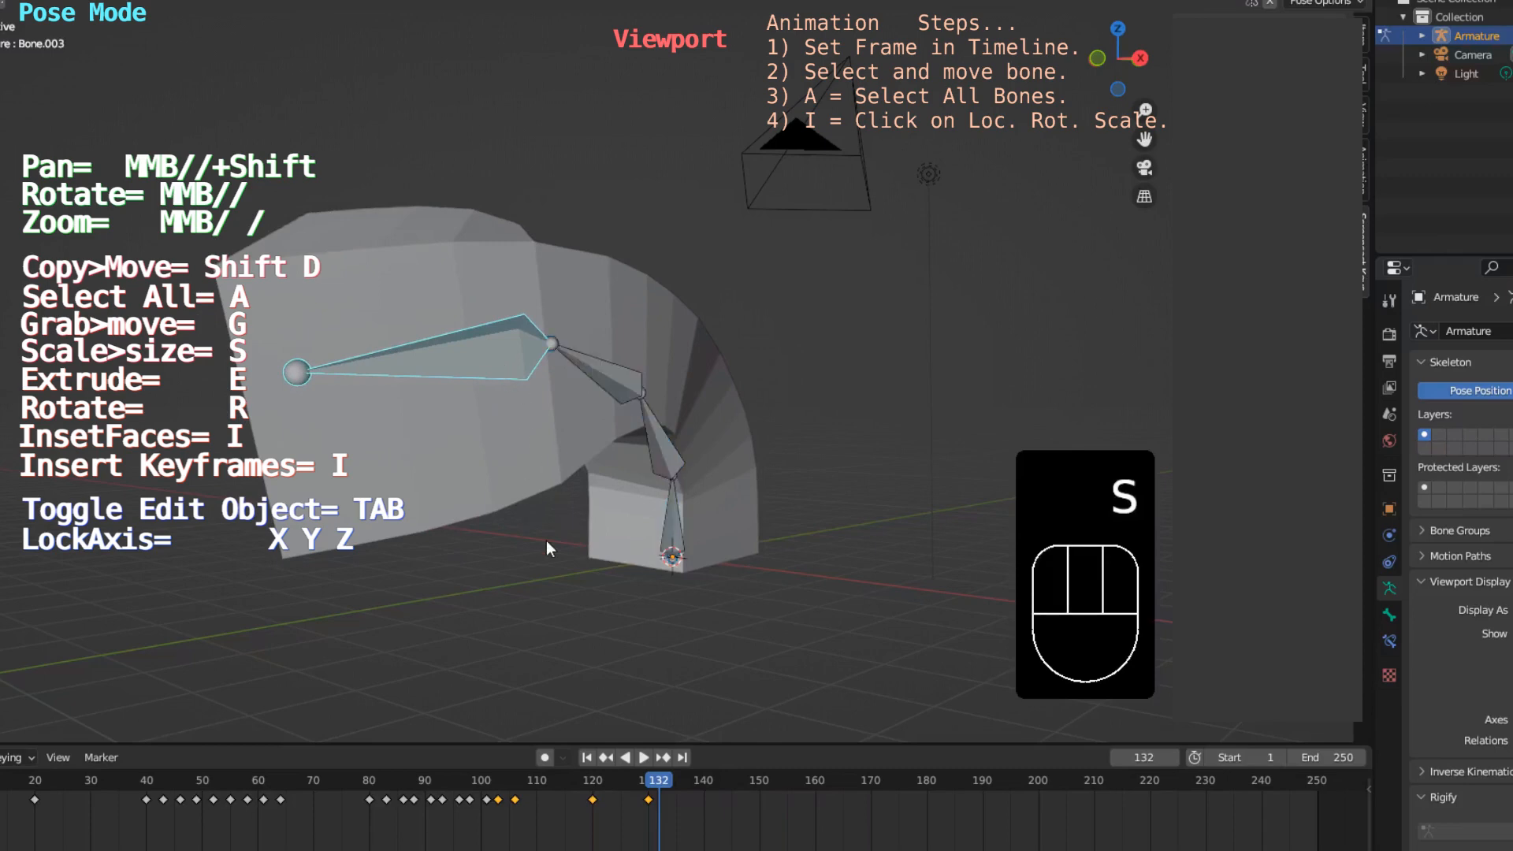
pyautogui.press('s')
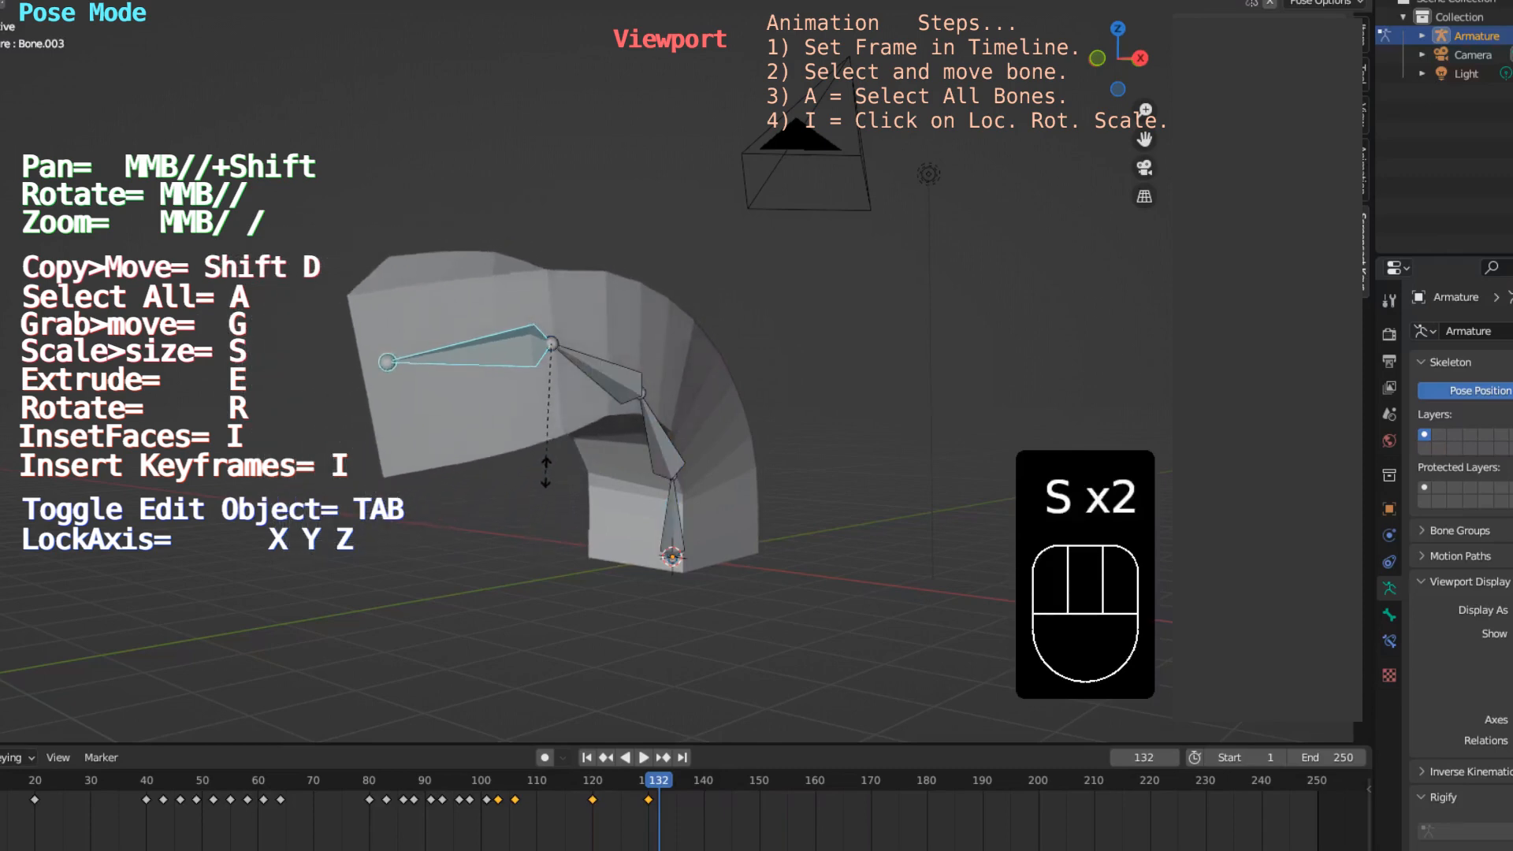
pyautogui.click(562, 400)
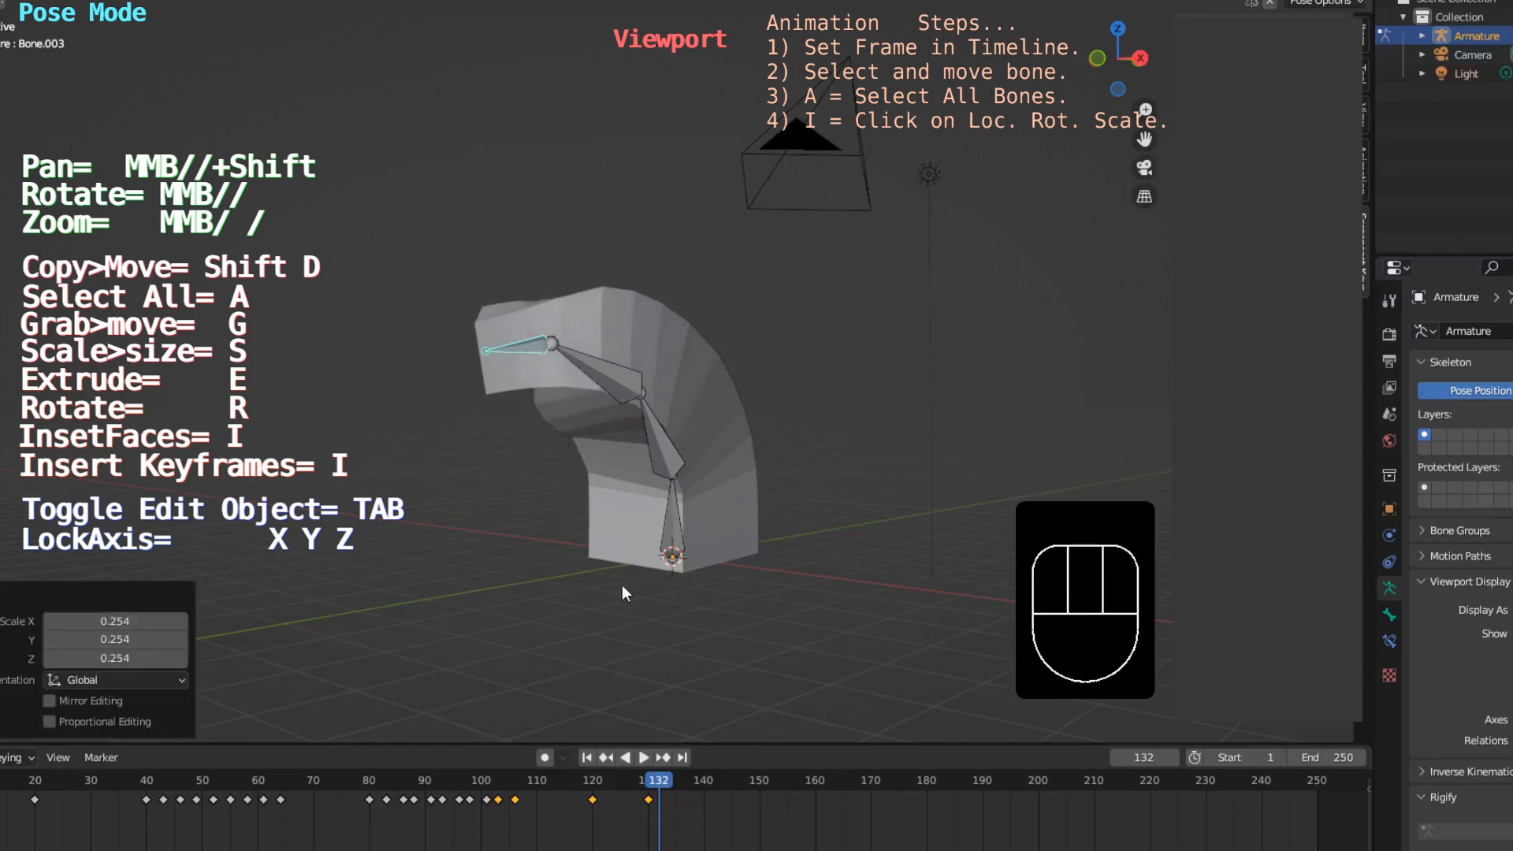
# Step: Straighten the second bone by rotating it about 5.15° clockwise, plus about 15.3° clockwise as seen along the X axis
pyautogui.click(670, 437)
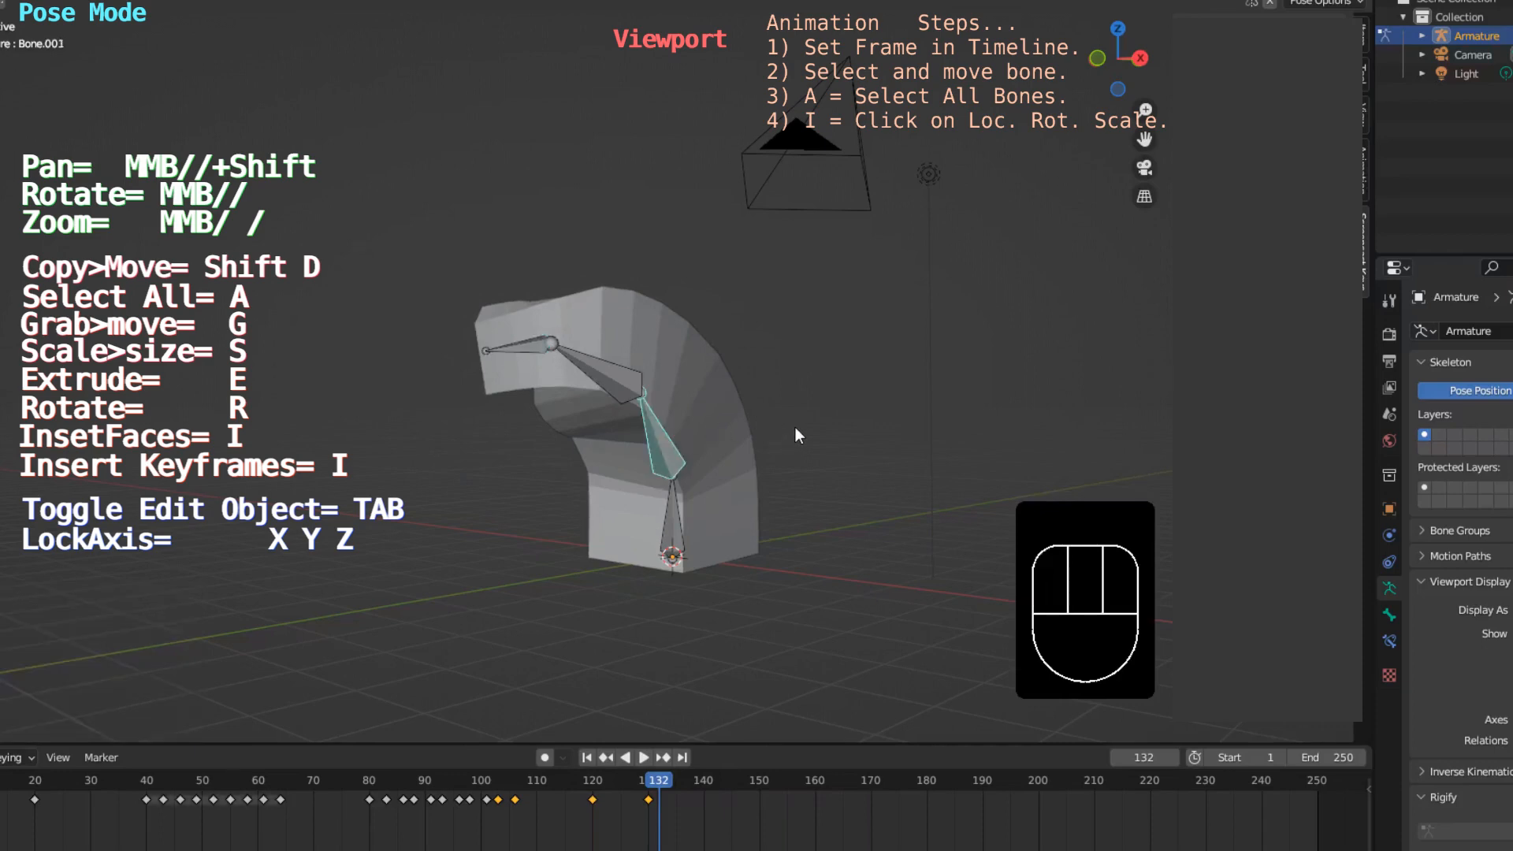
pyautogui.press('r')
pyautogui.click(848, 423)
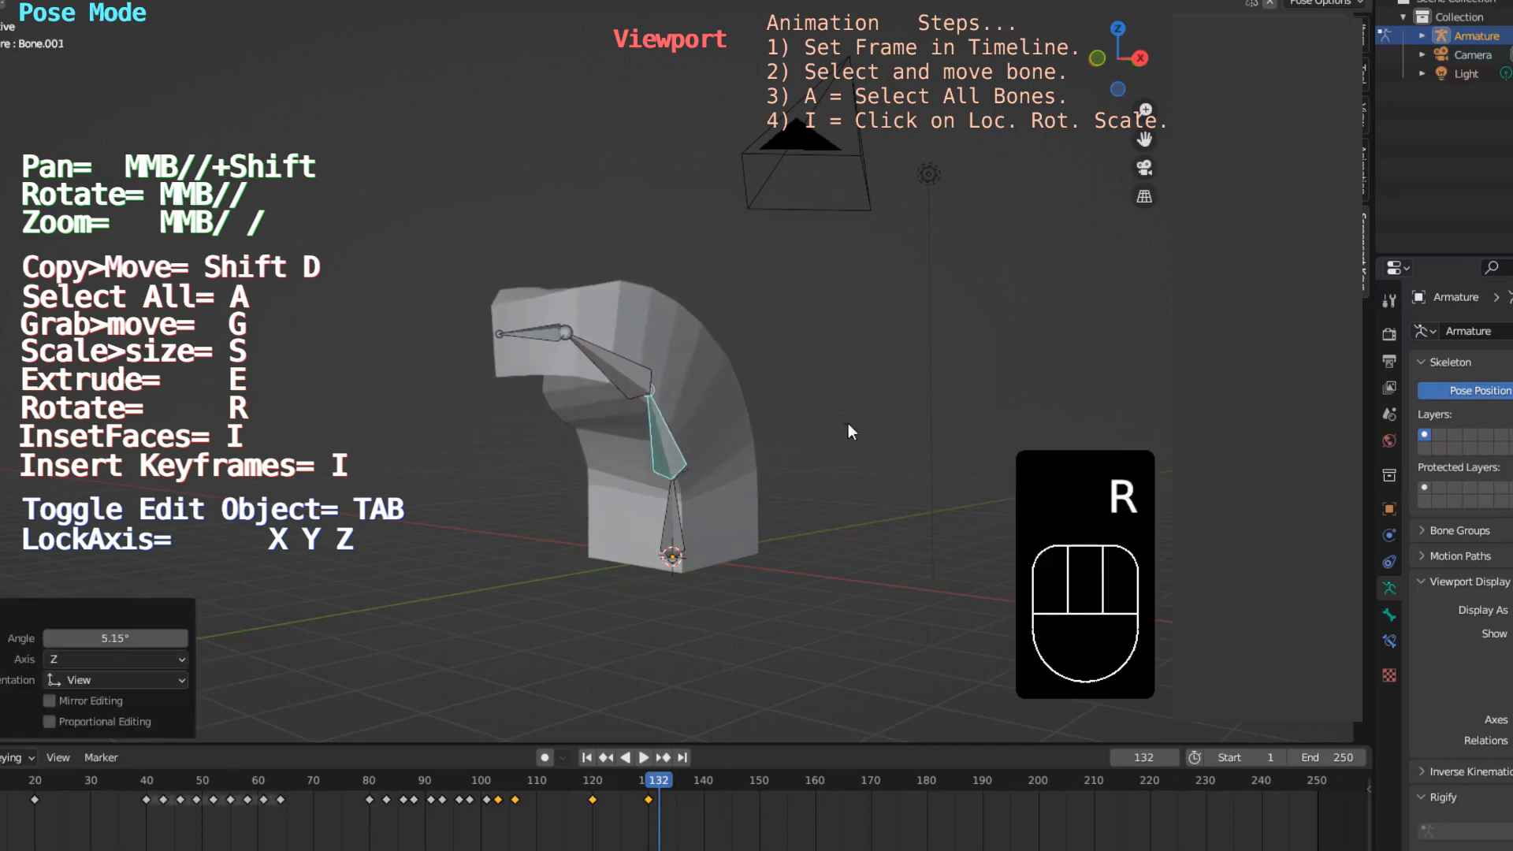
pyautogui.moveTo(848, 425); pyautogui.dragTo(642, 524, button='middle')
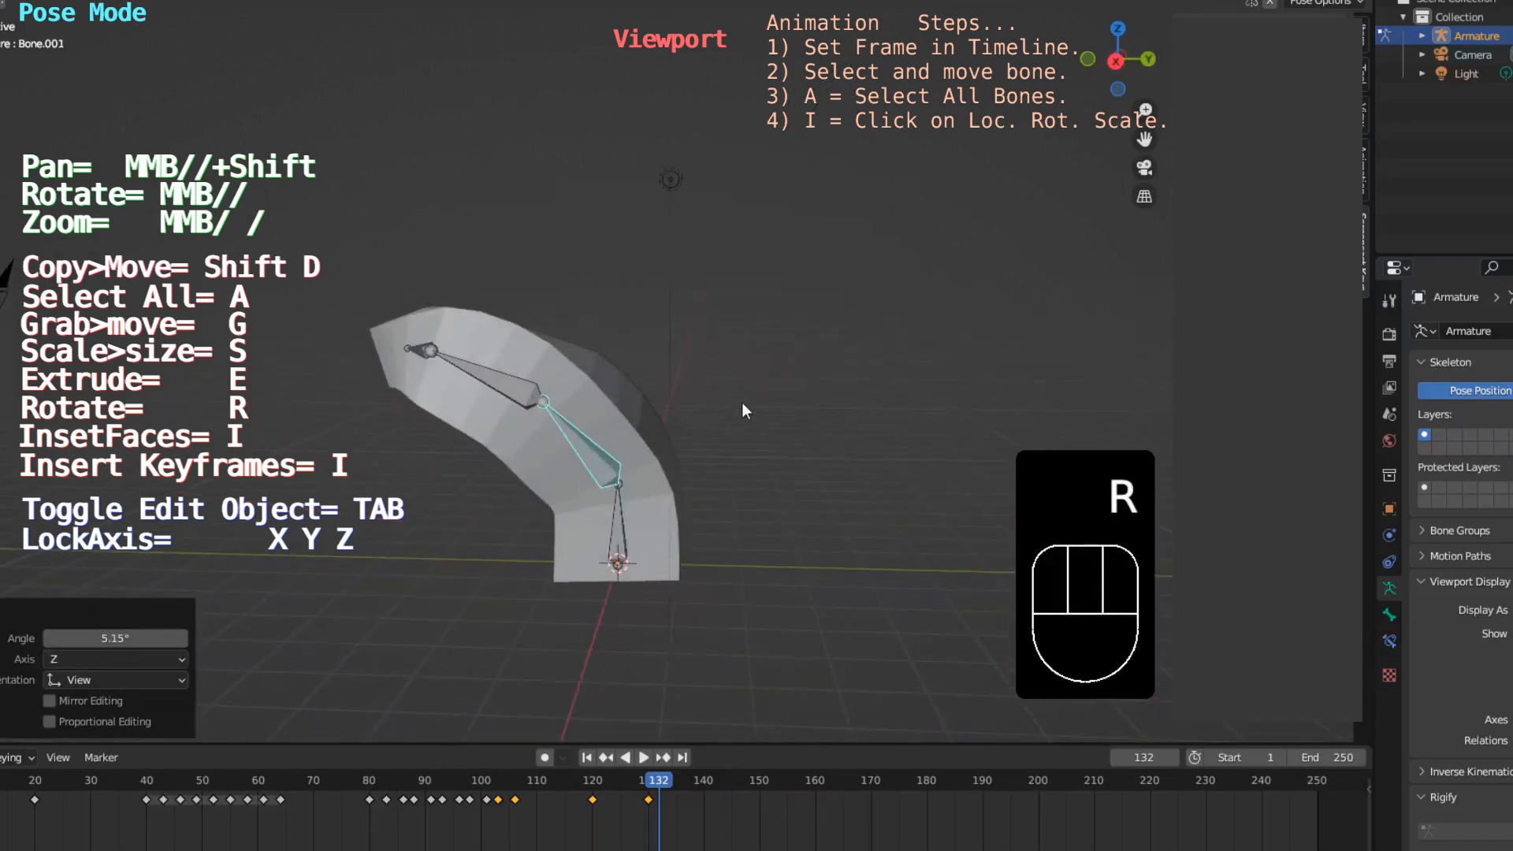
pyautogui.press('r')
pyautogui.click(692, 401)
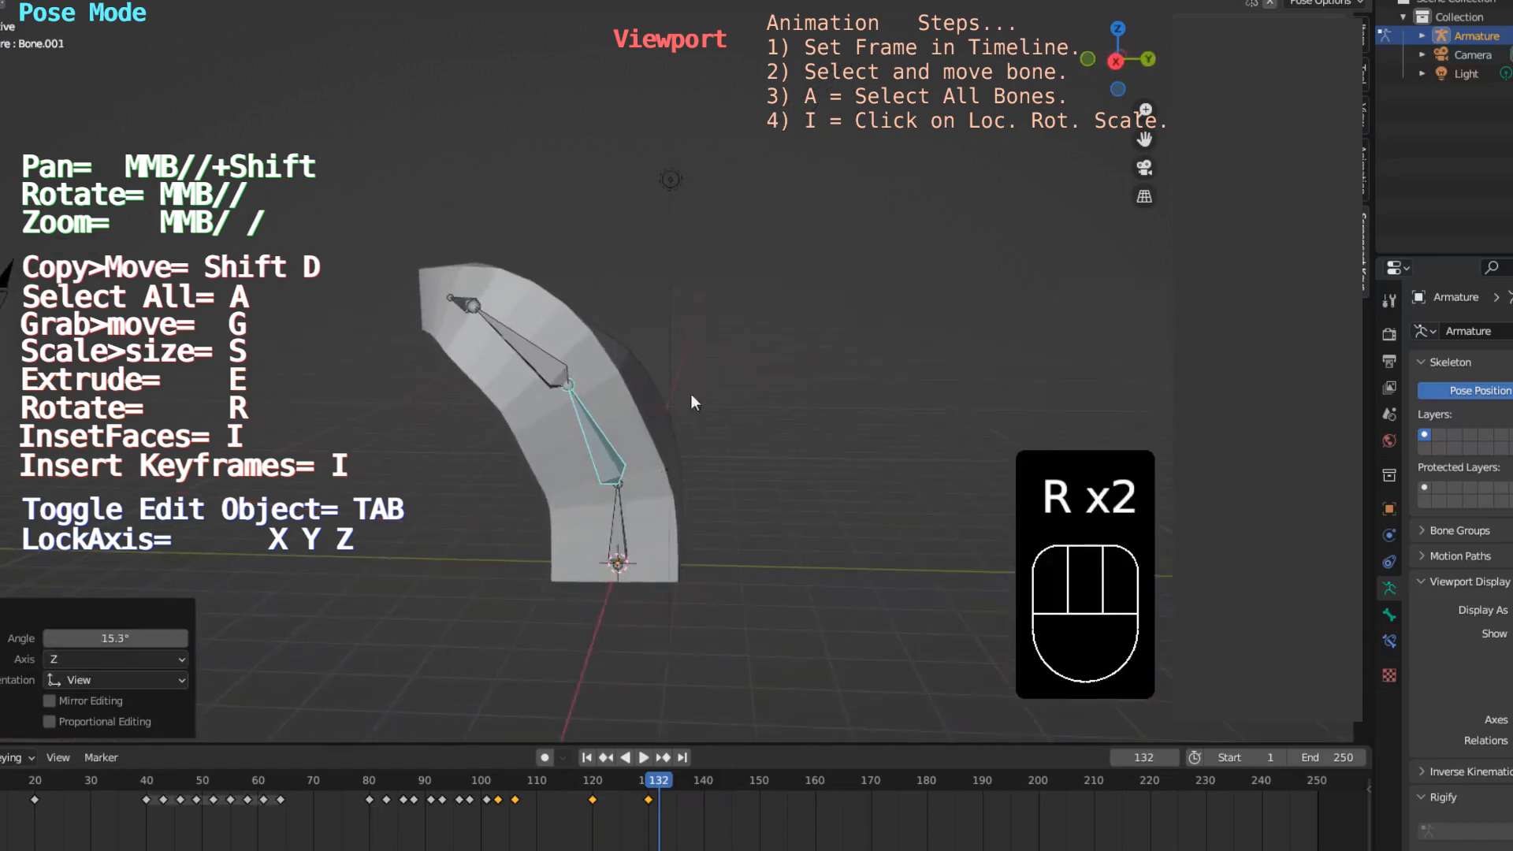
# Step: Rotate the third bone about 12.9° and the top bone about 41.3° clockwise to raise the column's upper half
pyautogui.click(540, 352)
pyautogui.press('r')
pyautogui.click(716, 343)
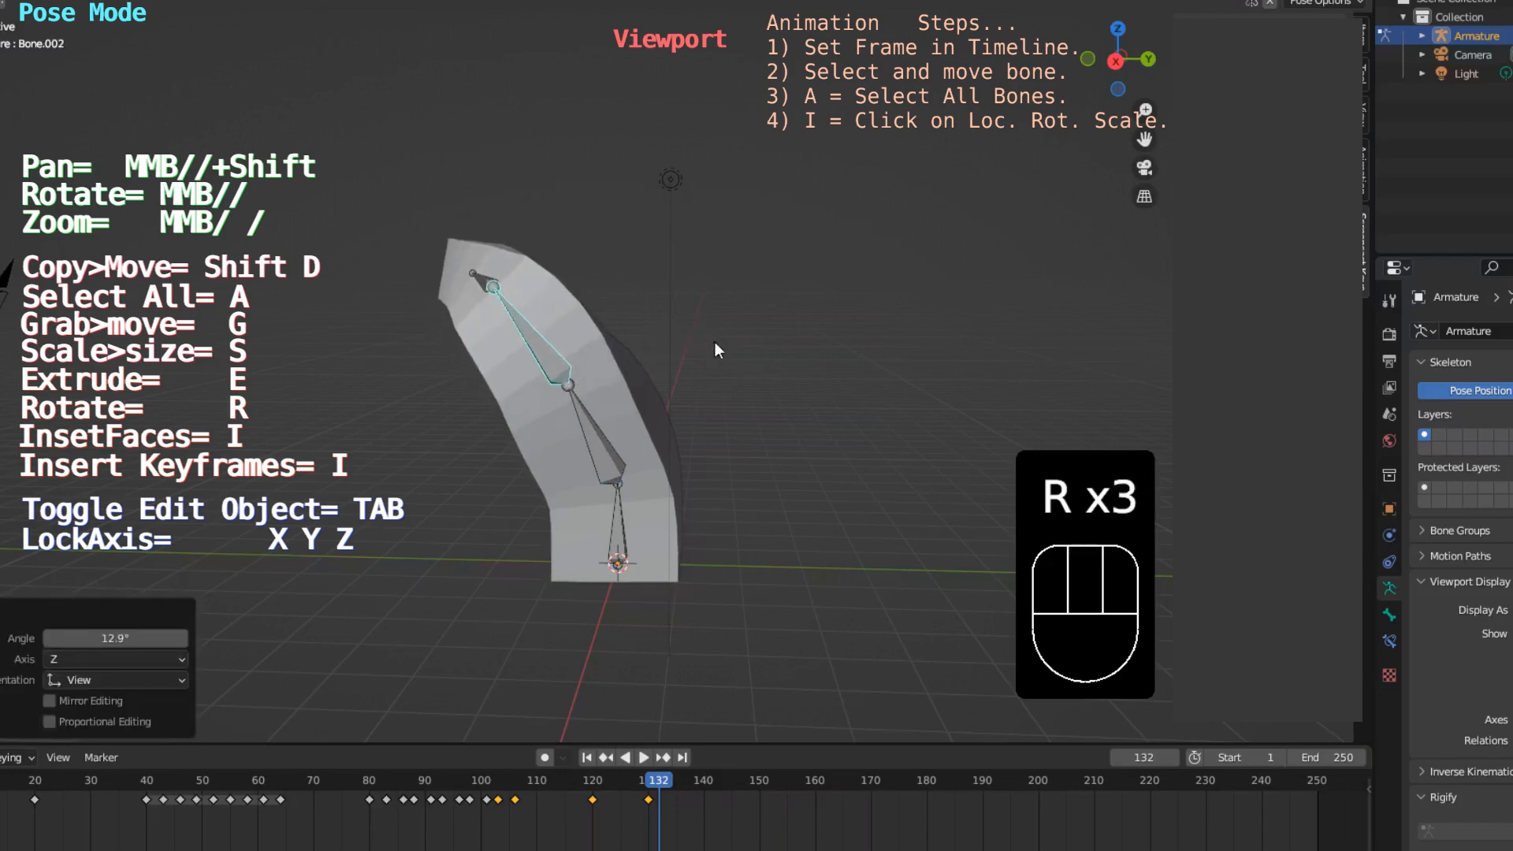
pyautogui.moveTo(384, 386); pyautogui.dragTo(699, 349, button='middle')
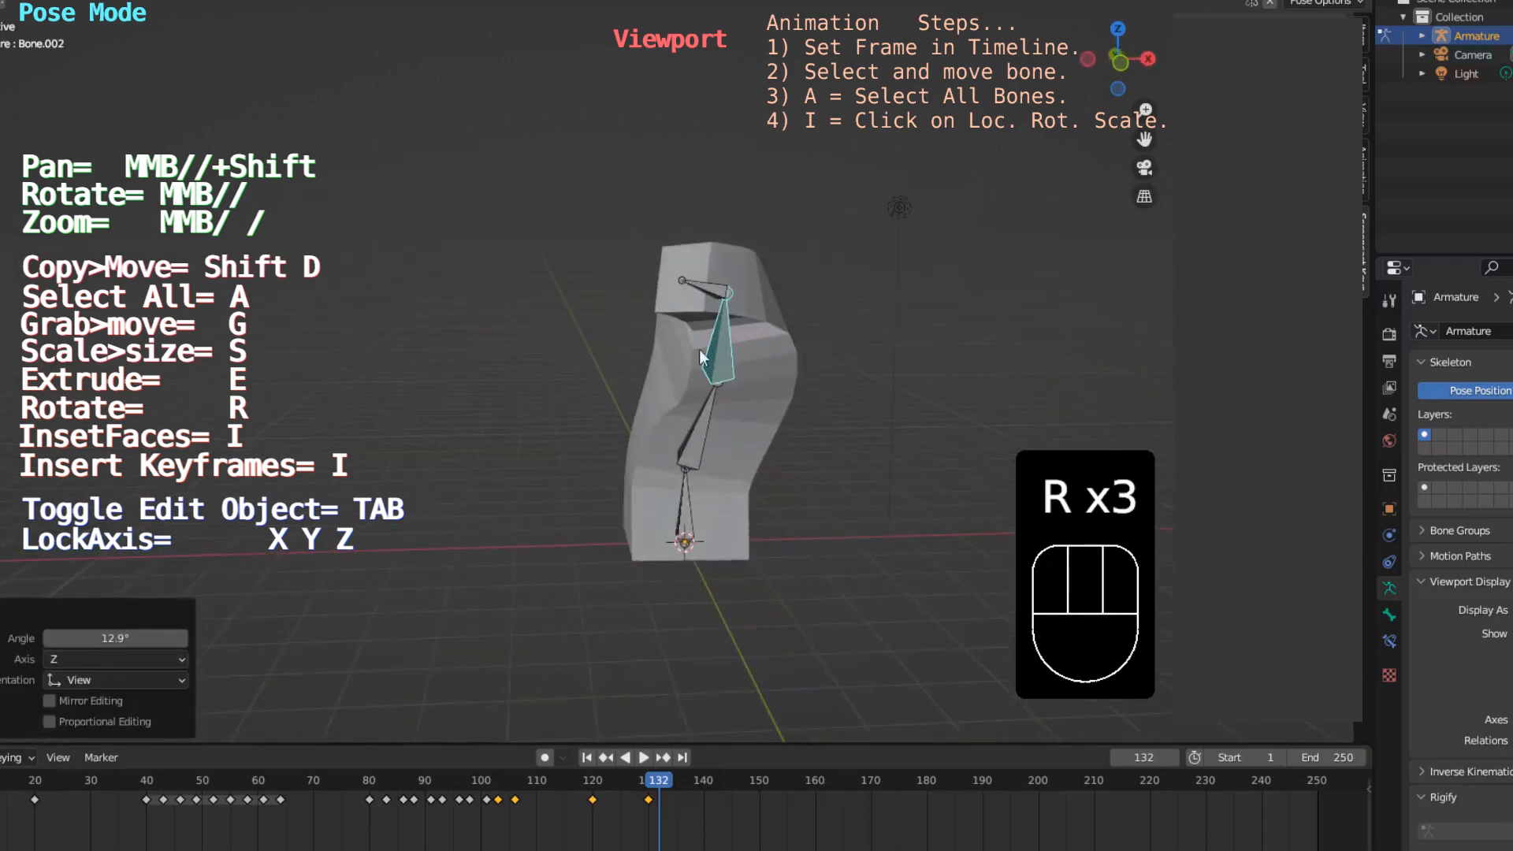
pyautogui.click(706, 290)
pyautogui.press('r')
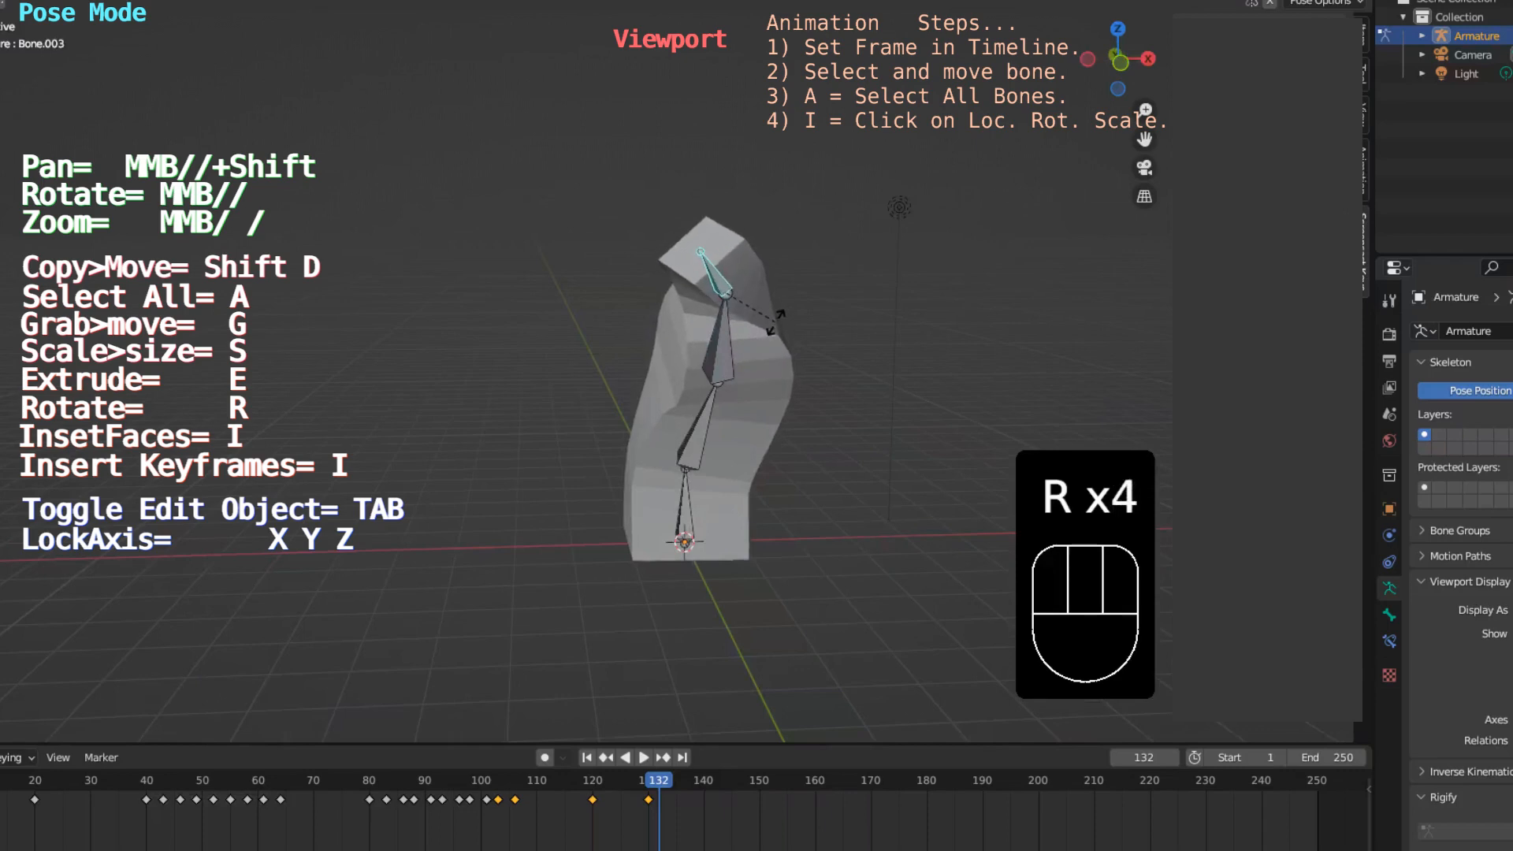
pyautogui.click(775, 322)
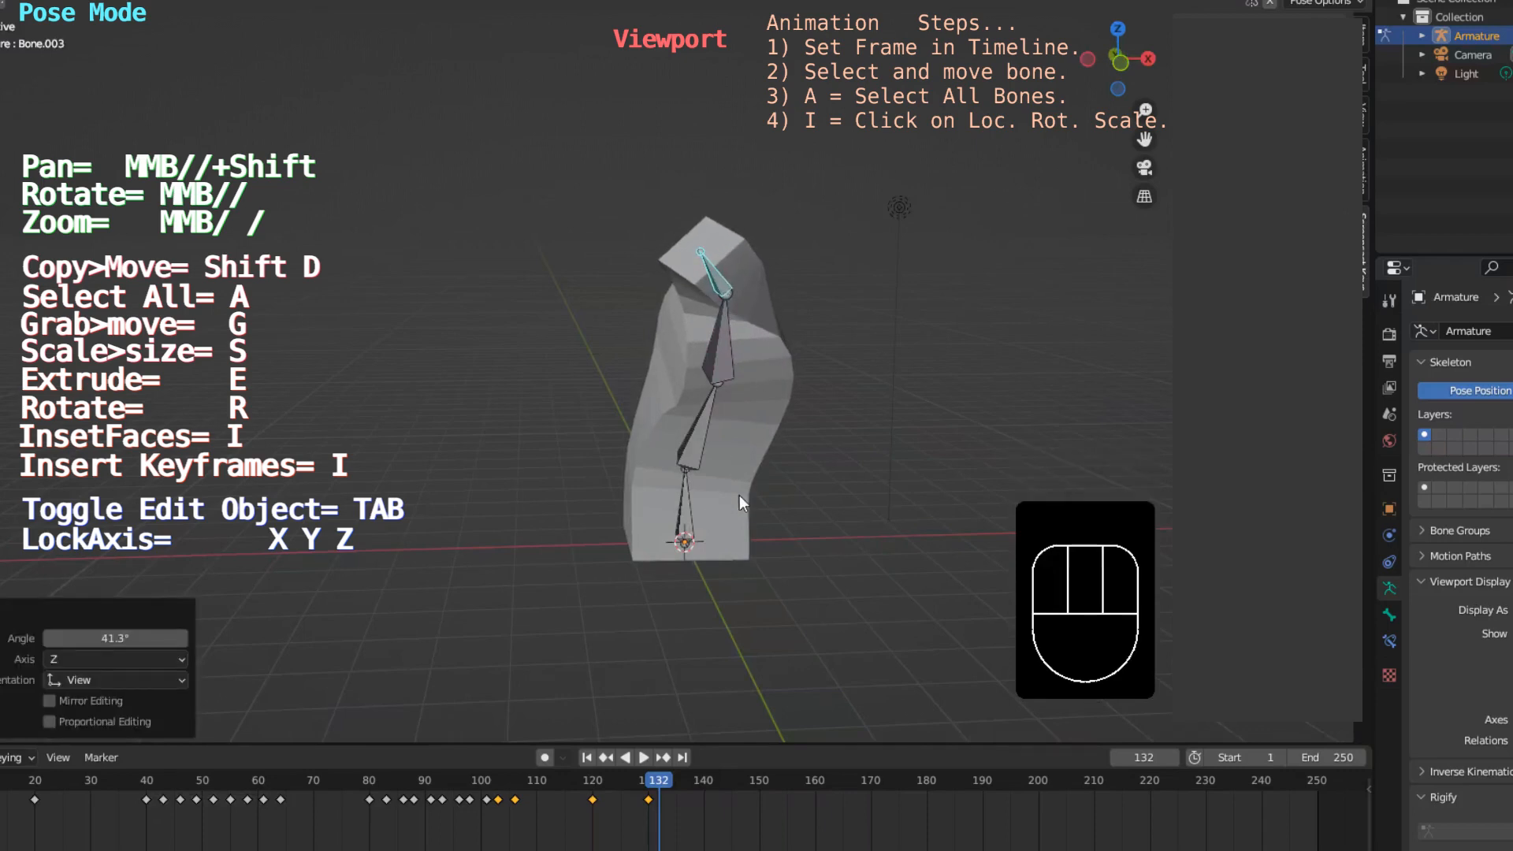
# Step: Insert a Location, Rotation & Scale keyframe for all bones at frame 132
pyautogui.press('a')
pyautogui.press('i')
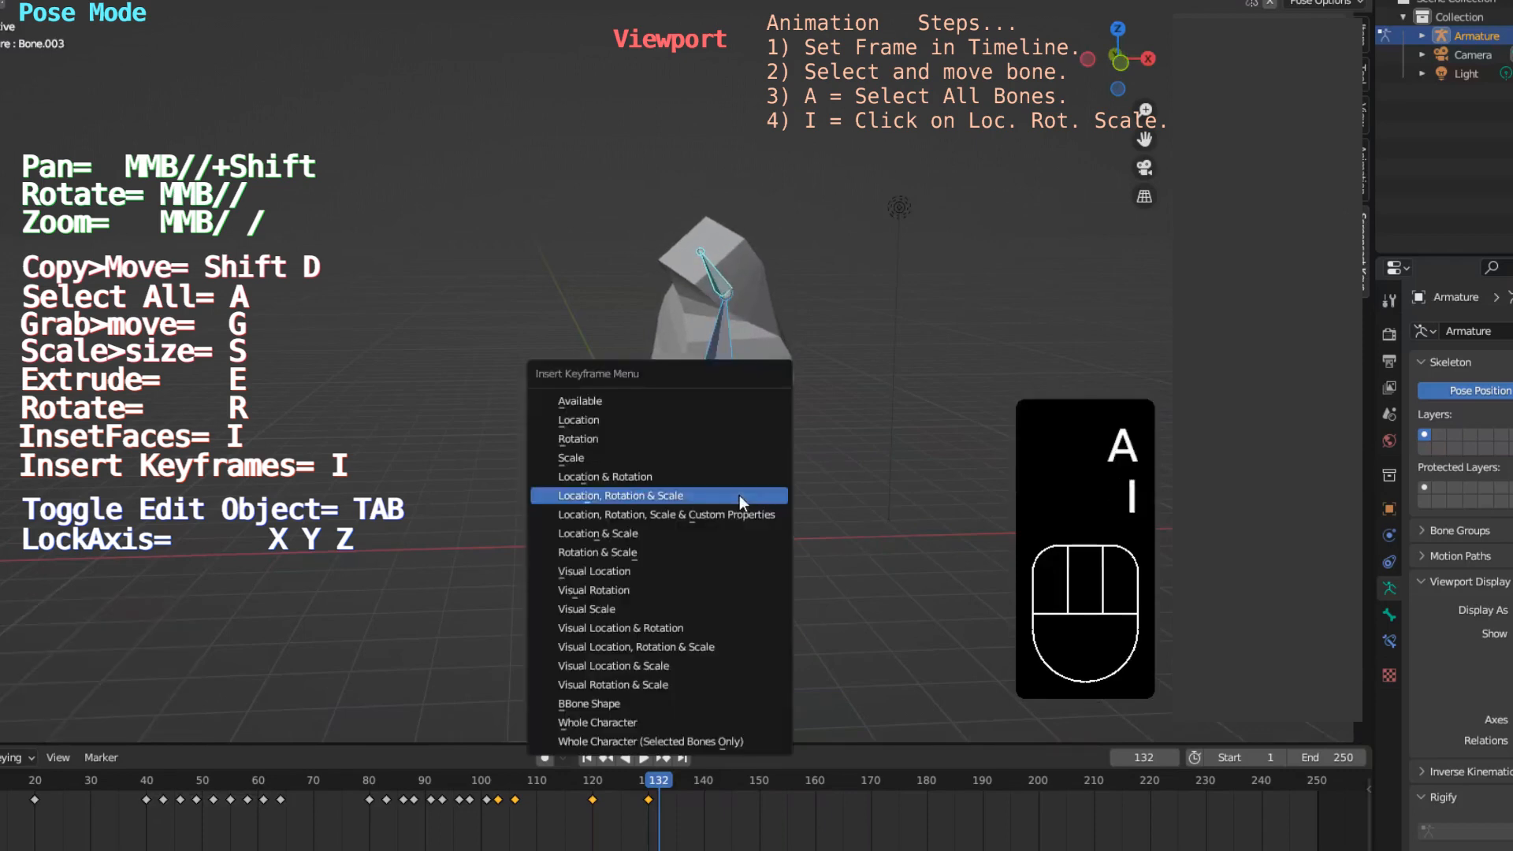
pyautogui.click(740, 495)
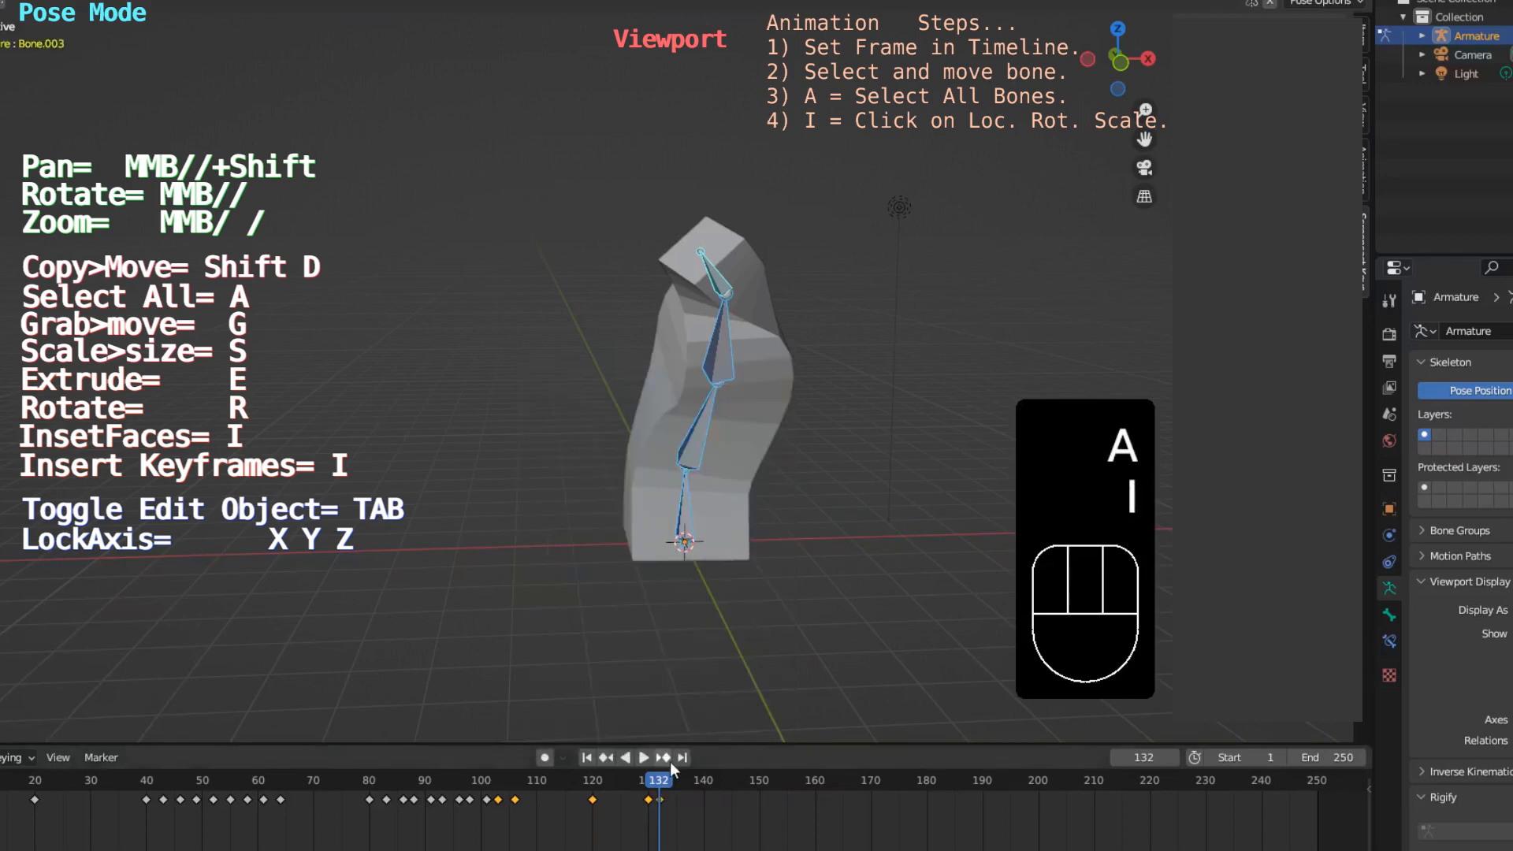
pyautogui.moveTo(659, 781)
pyautogui.mouseDown()
pyautogui.moveTo(644, 784)
pyautogui.moveTo(659, 784)
pyautogui.mouseUp()
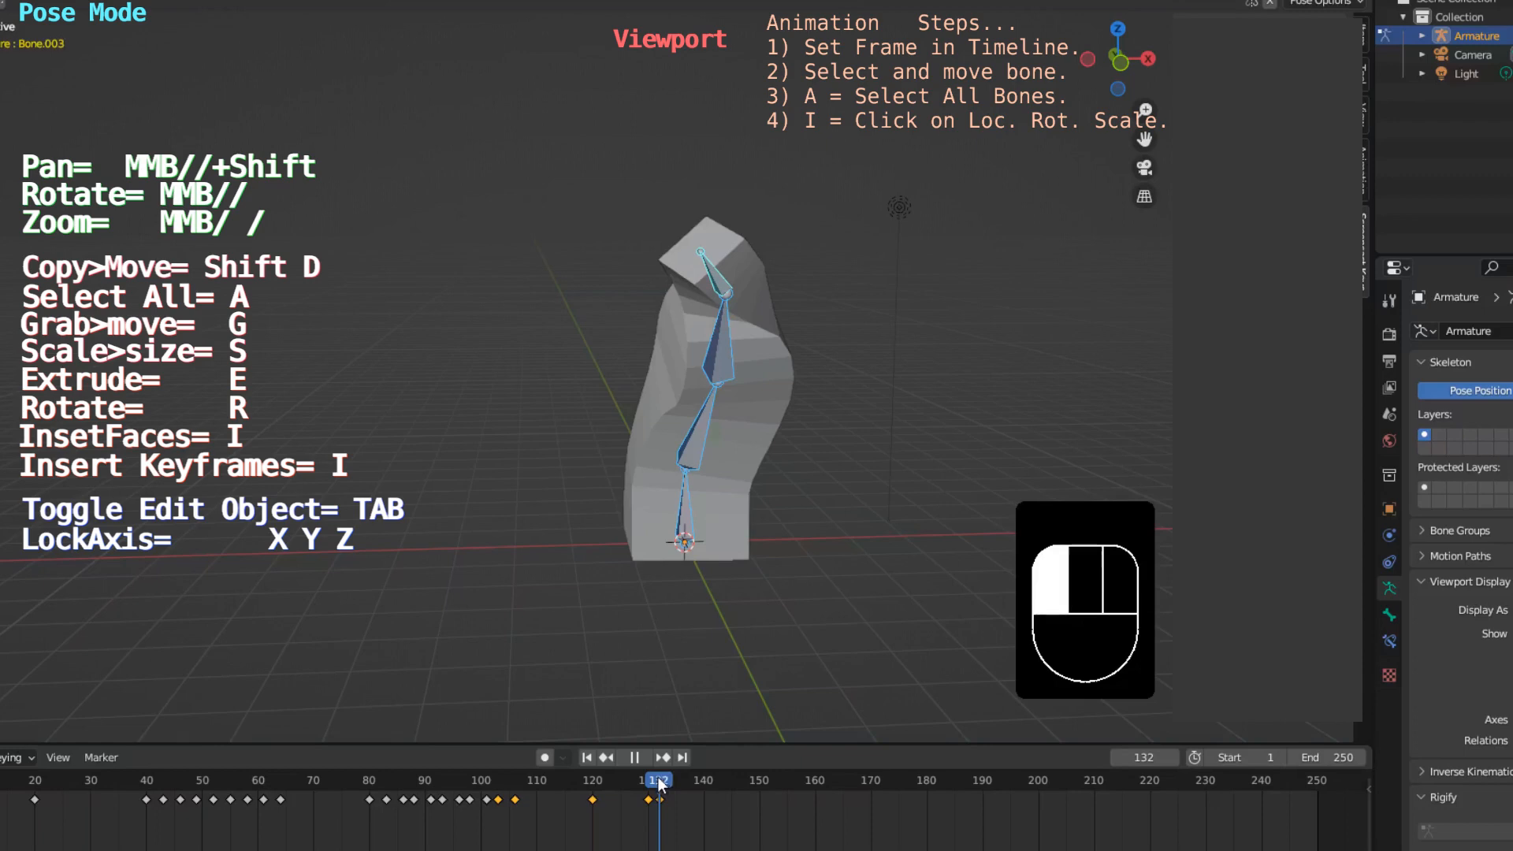
pyautogui.moveTo(659, 782); pyautogui.dragTo(660, 784)
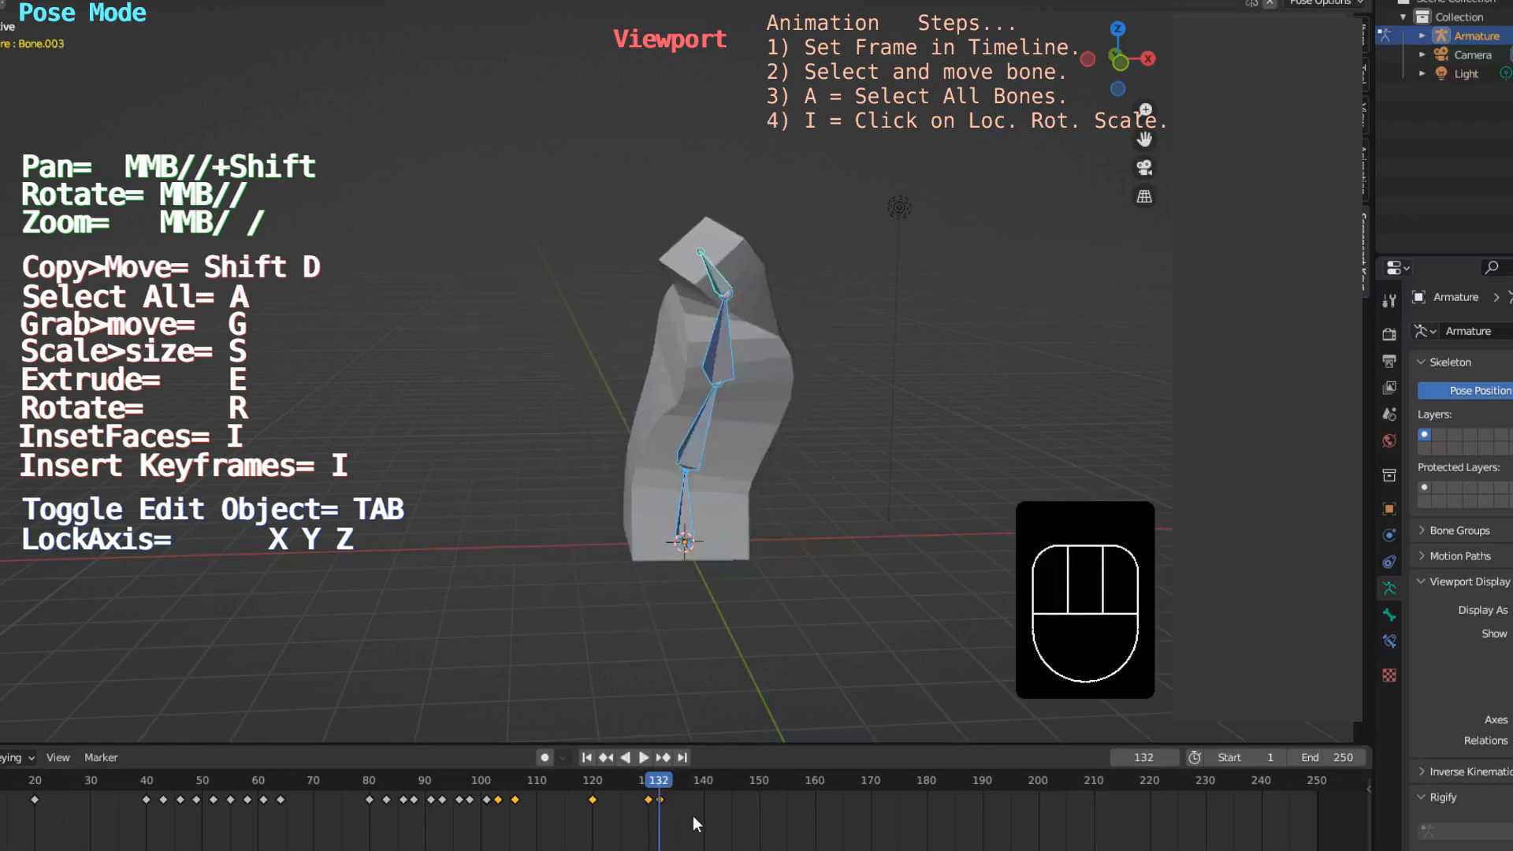
# Step: Duplicate the keyframe pair at frames 130 and 132 four times out to frame 148, and play back the repeated head motion
pyautogui.click(694, 815)
pyautogui.hotkey('shift', 'd')
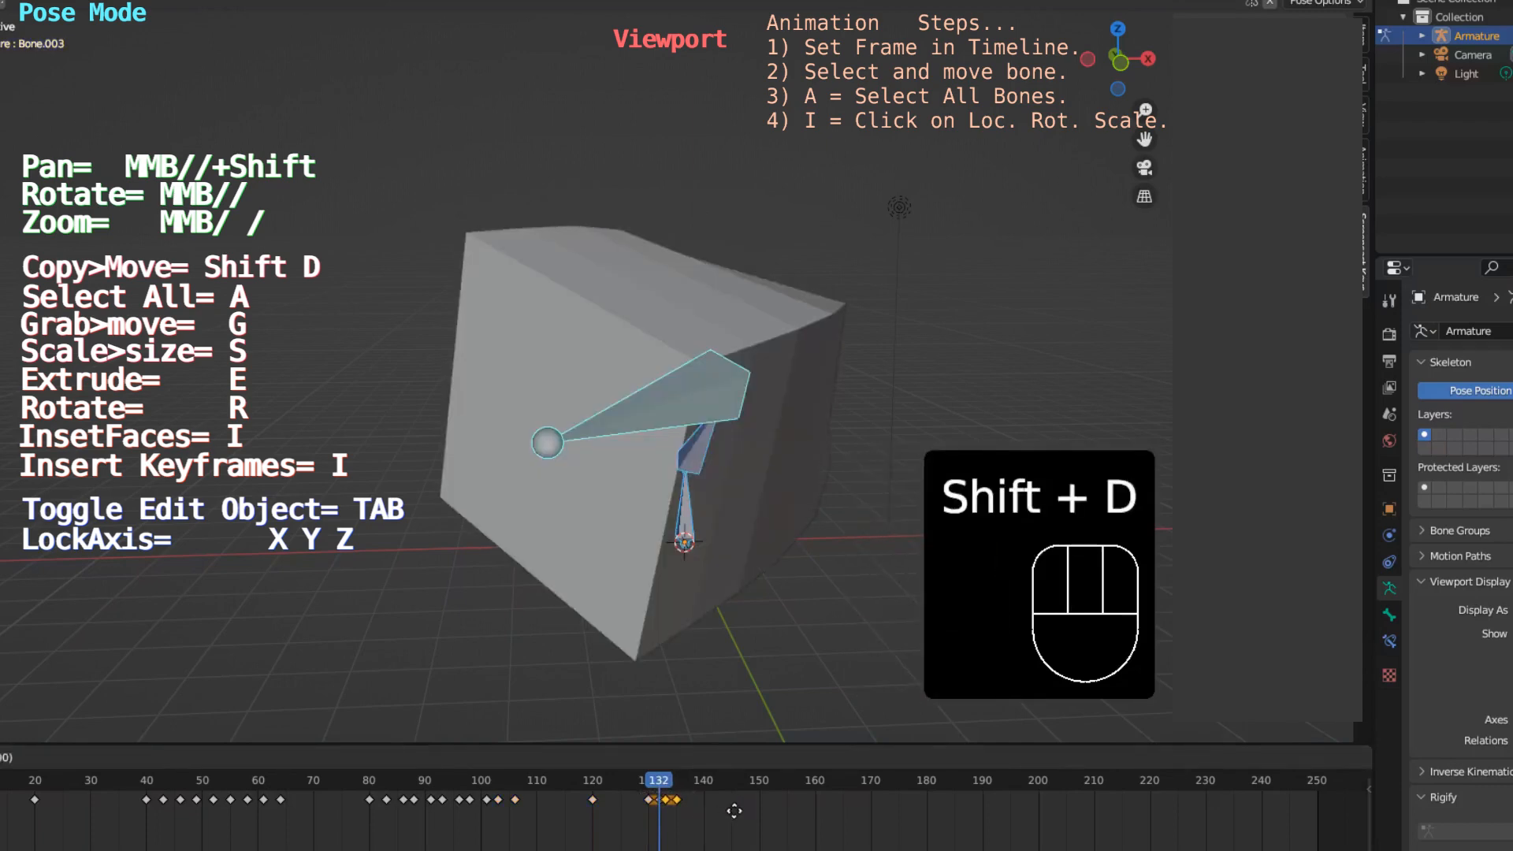
pyautogui.click(740, 811)
pyautogui.hotkey('shift', 'd')
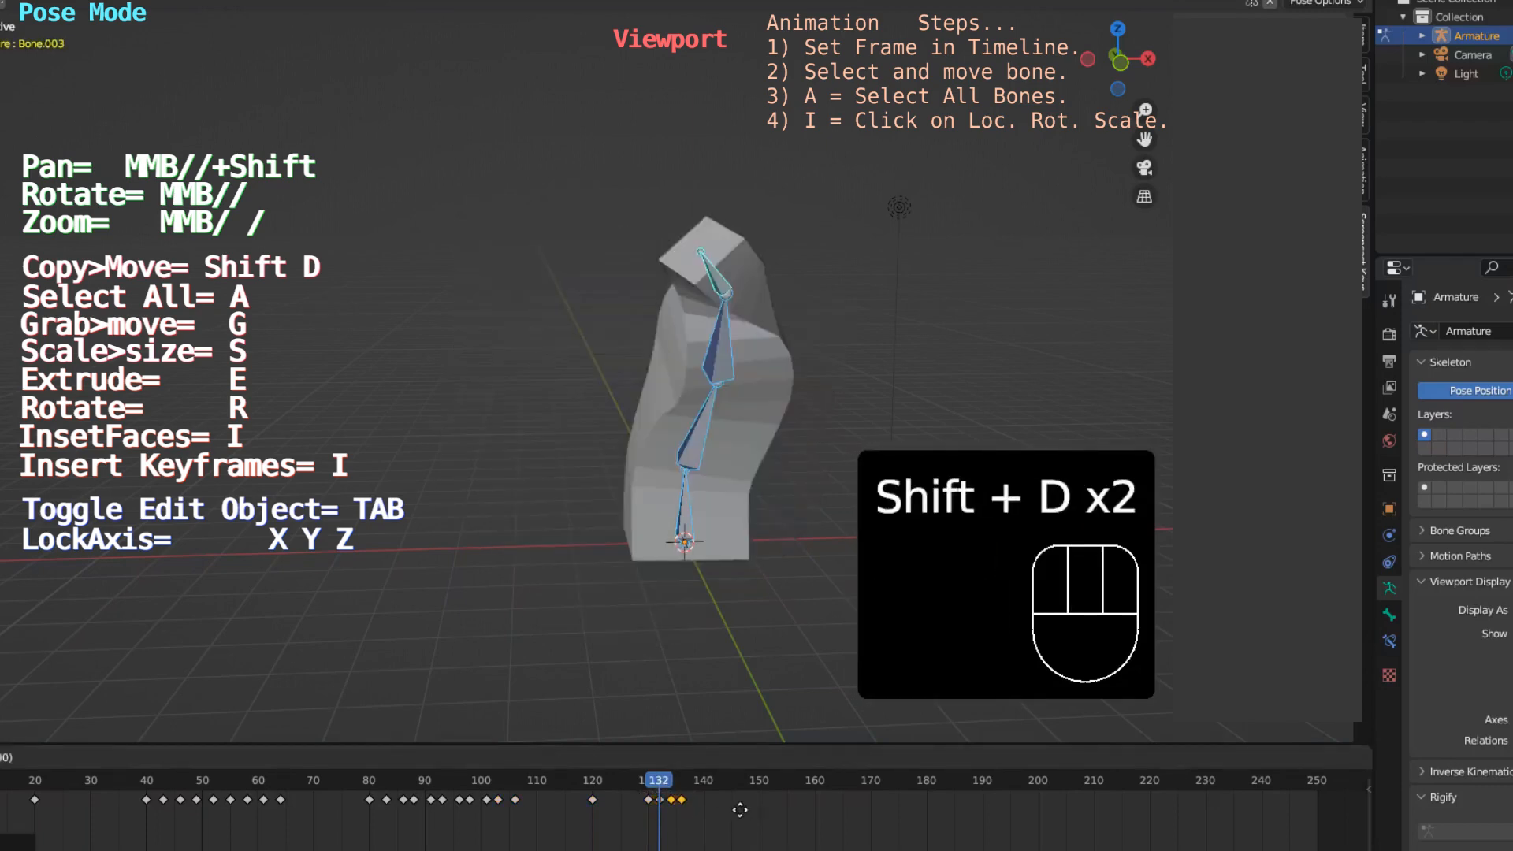
pyautogui.click(758, 806)
pyautogui.hotkey('shift', 'd')
pyautogui.click(779, 813)
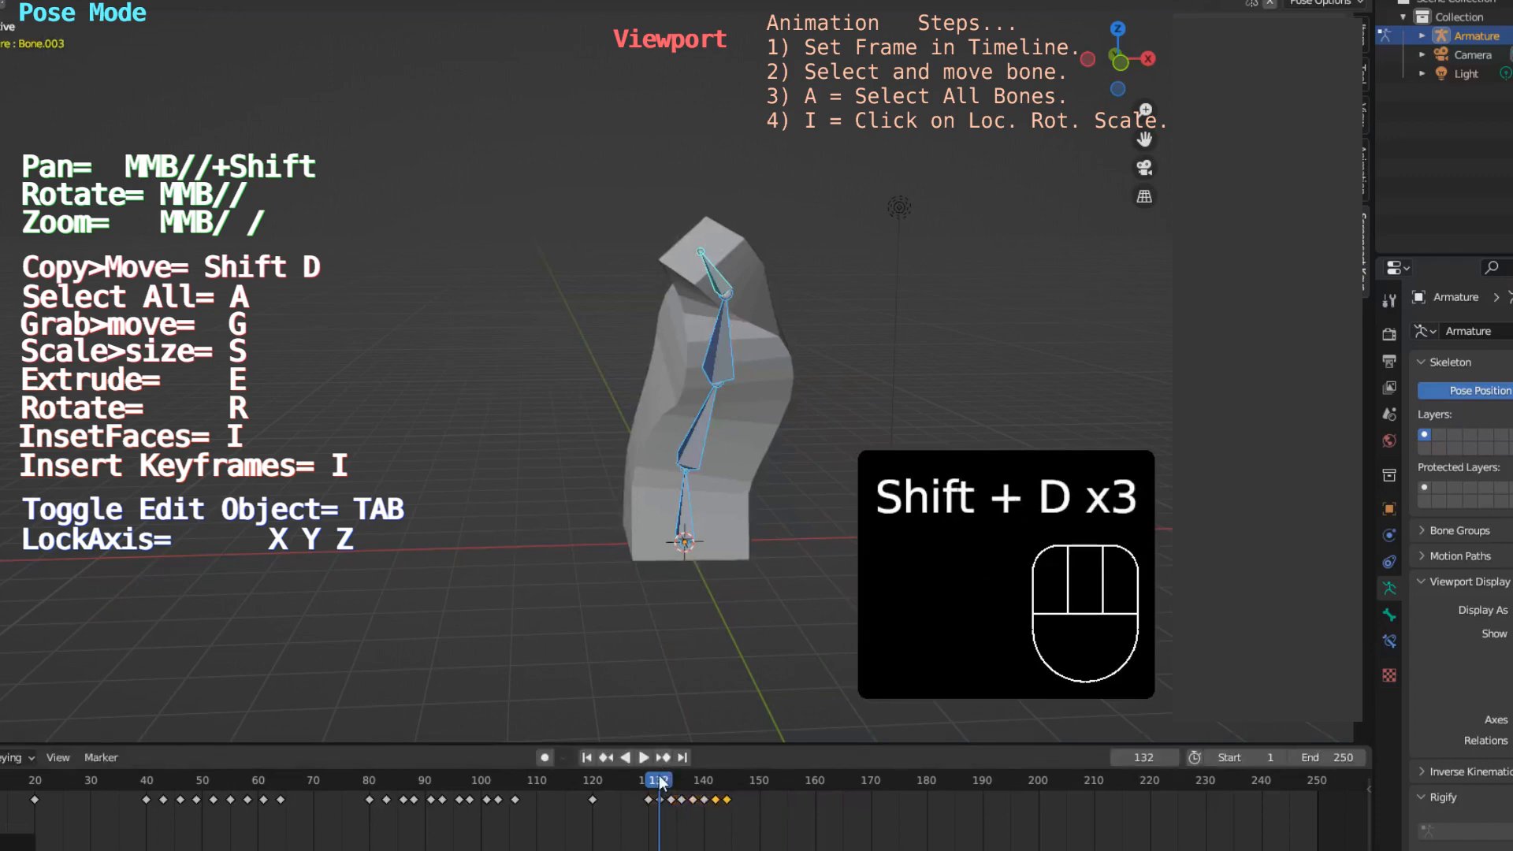
pyautogui.hotkey('shift', 'd')
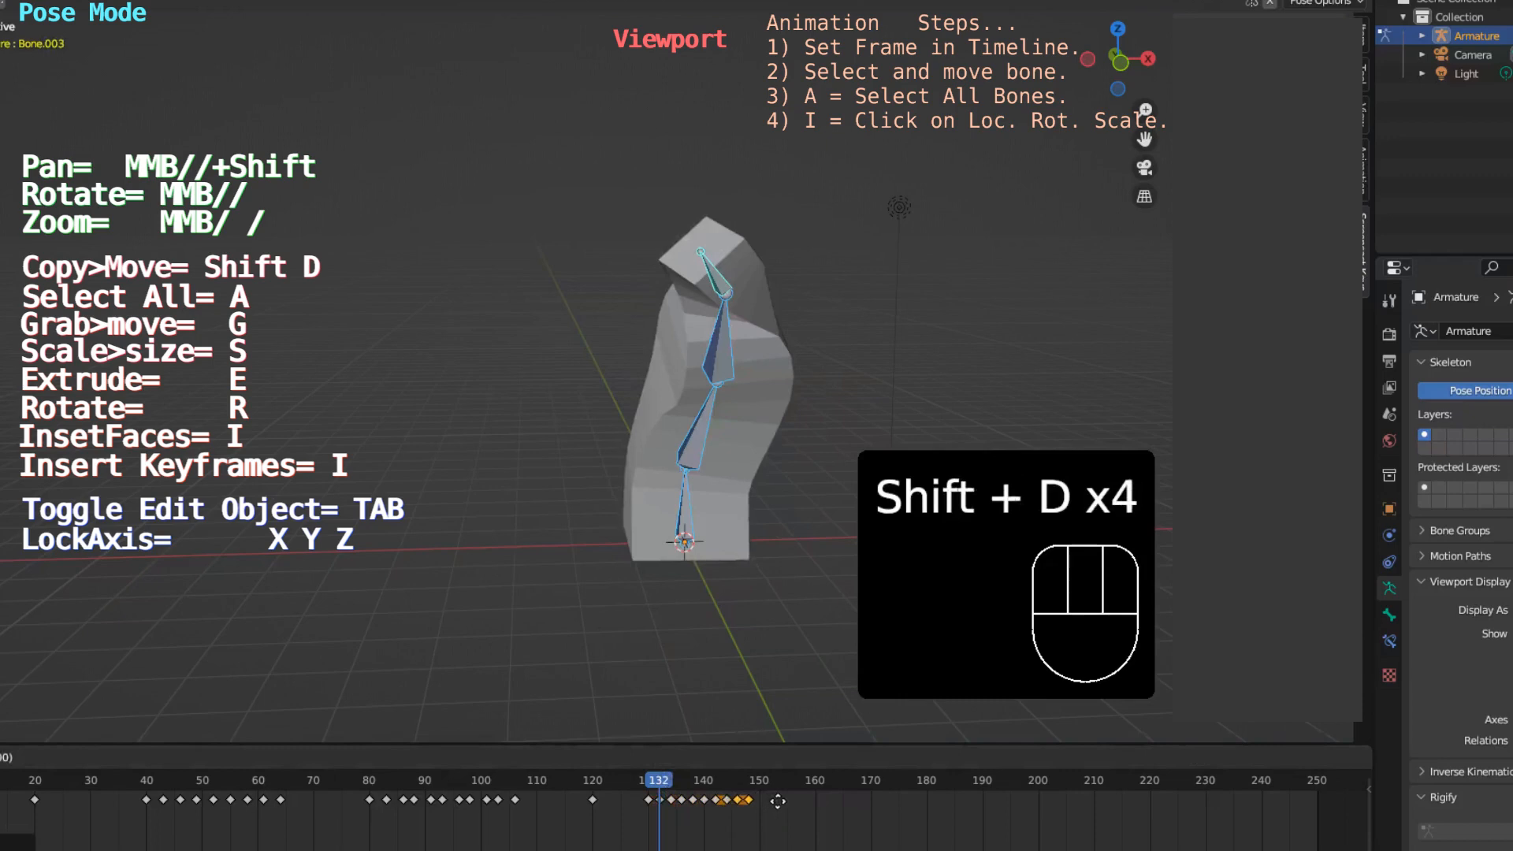
pyautogui.click(778, 800)
pyautogui.press('space')
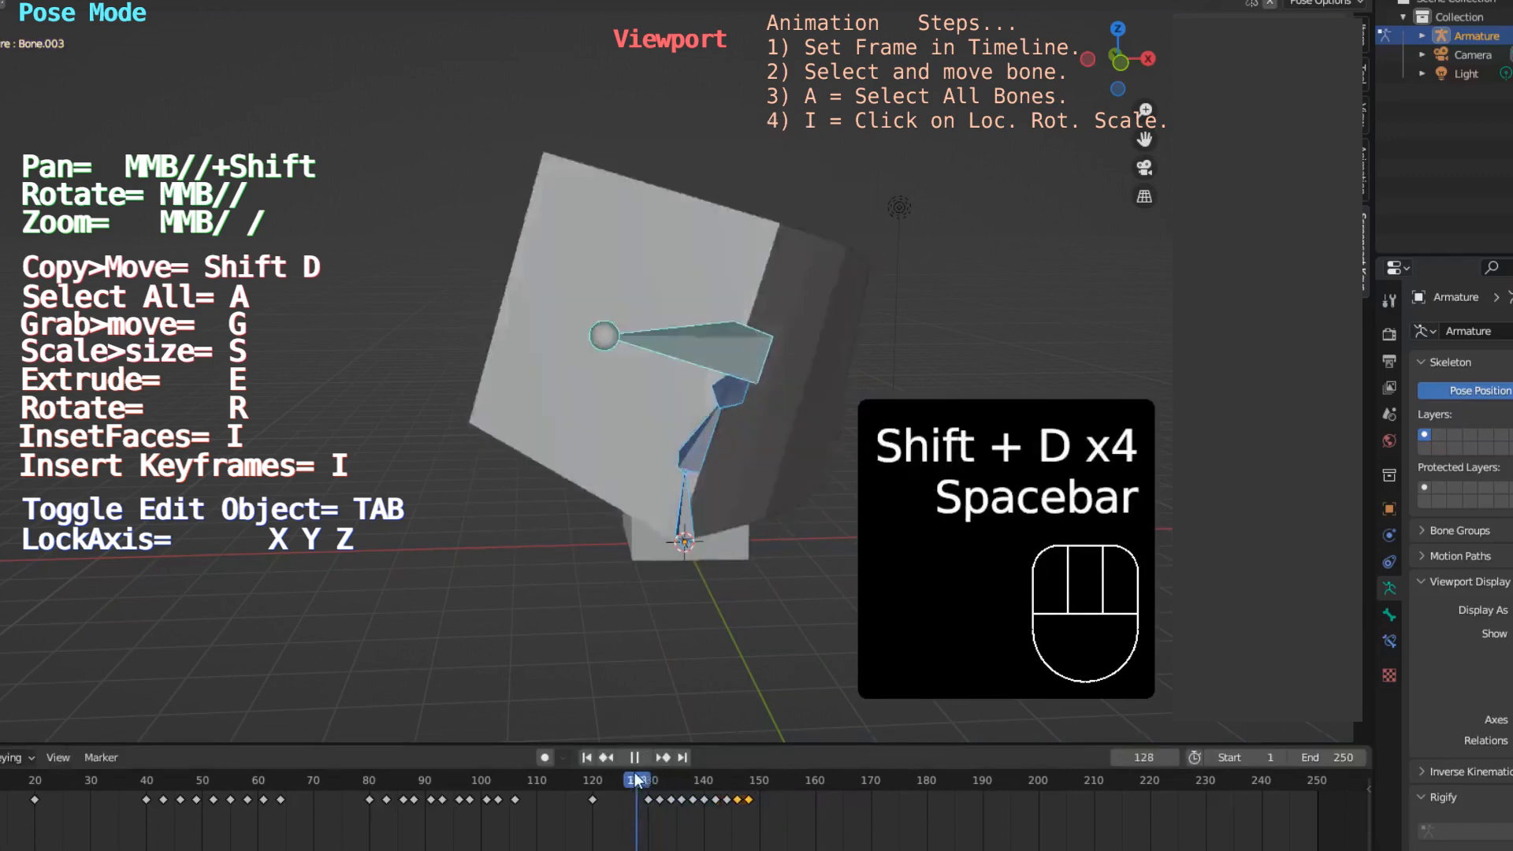
pyautogui.press('space')
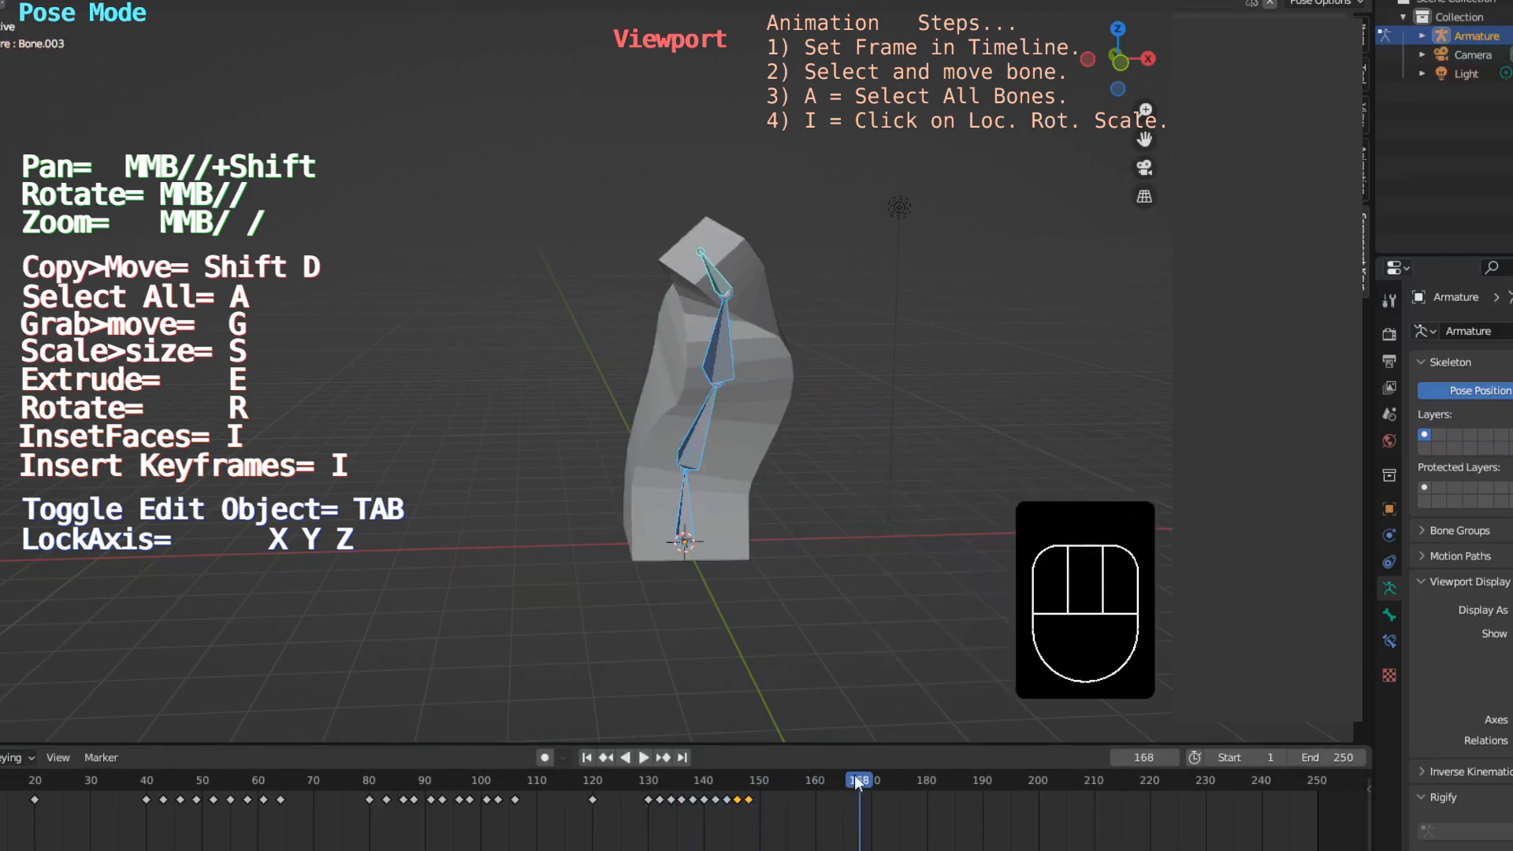
# Step: At frame 160, scale the top bone up to about 0.819 and display its transform values
pyautogui.moveTo(857, 782); pyautogui.dragTo(816, 786)
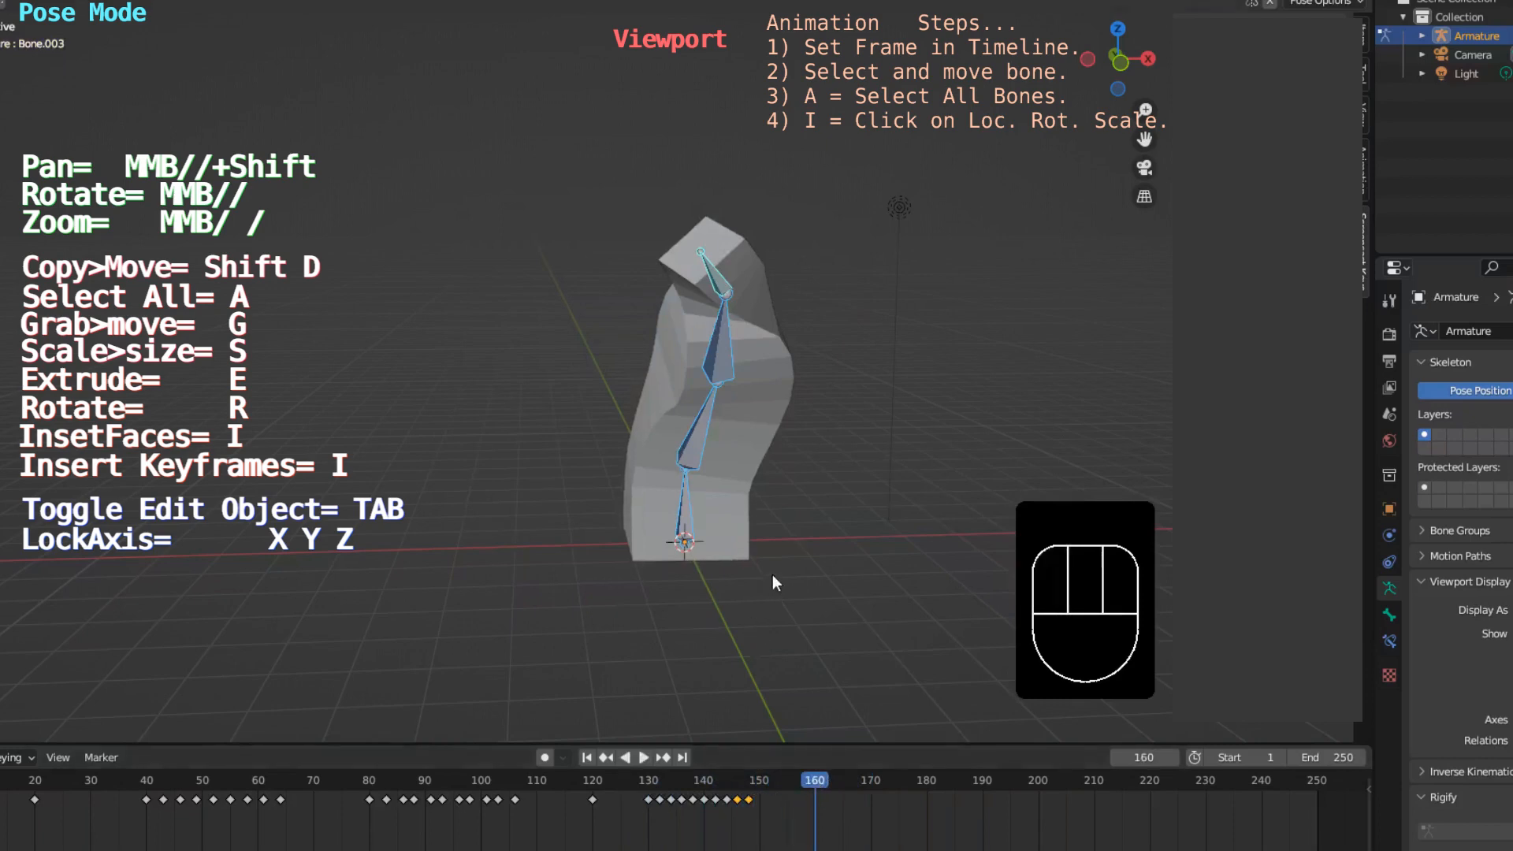
pyautogui.moveTo(780, 543); pyautogui.dragTo(682, 549, button='middle')
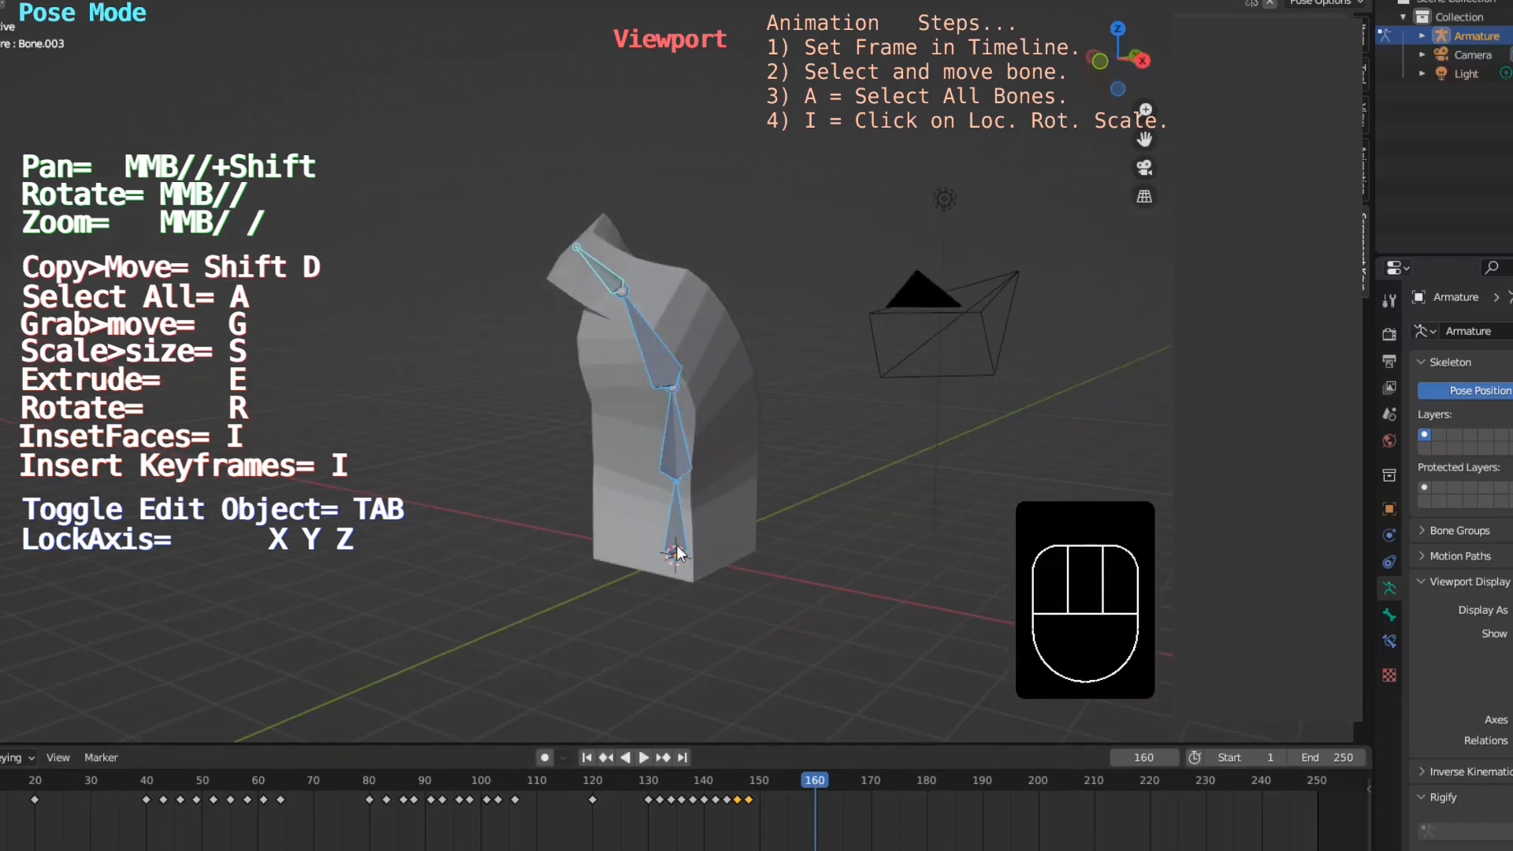
pyautogui.click(603, 273)
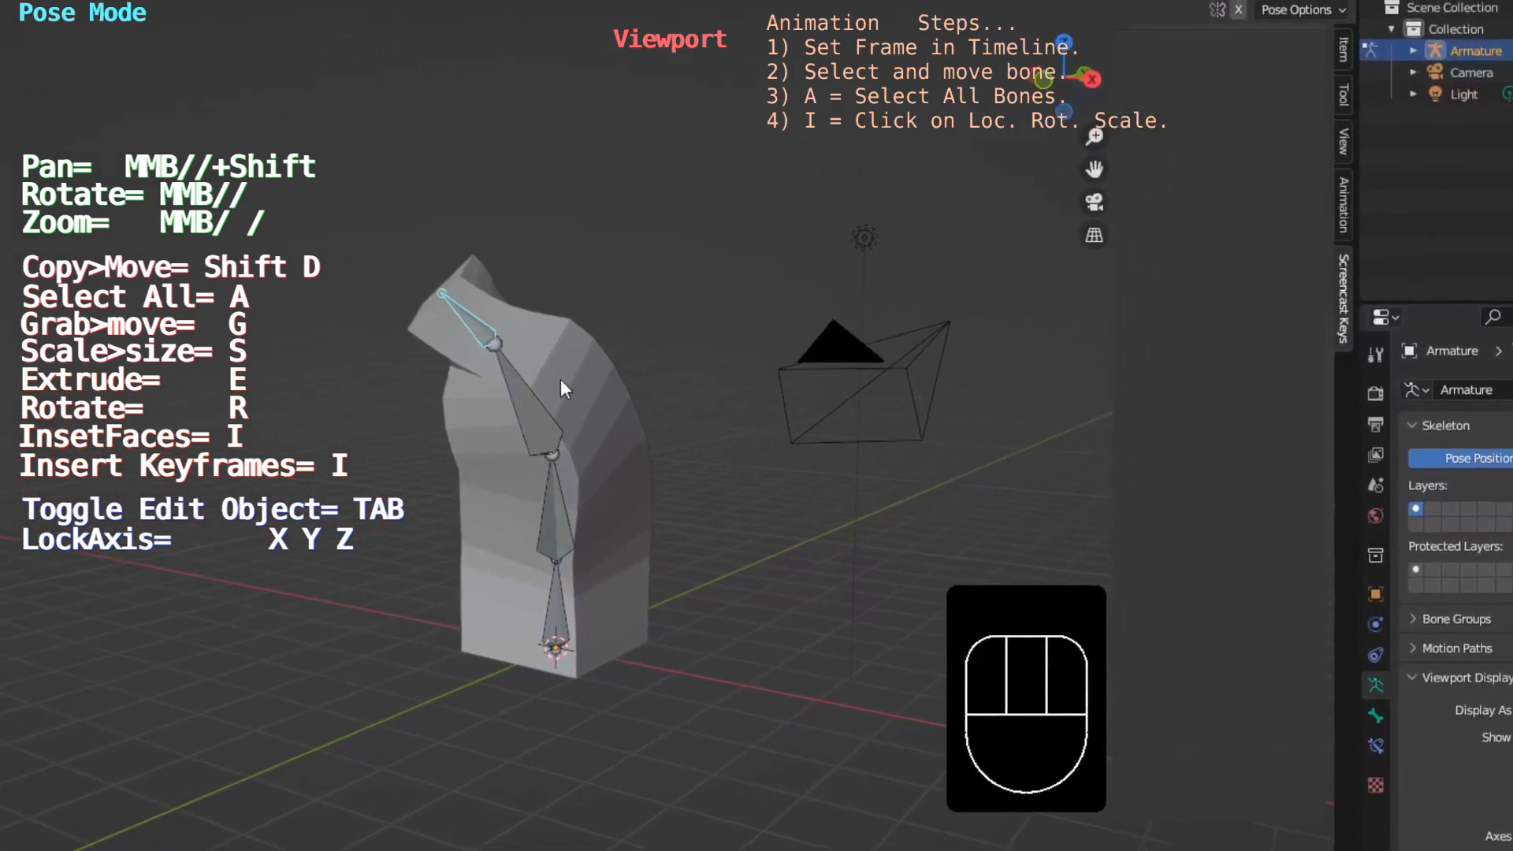
pyautogui.press('n')
pyautogui.press('s')
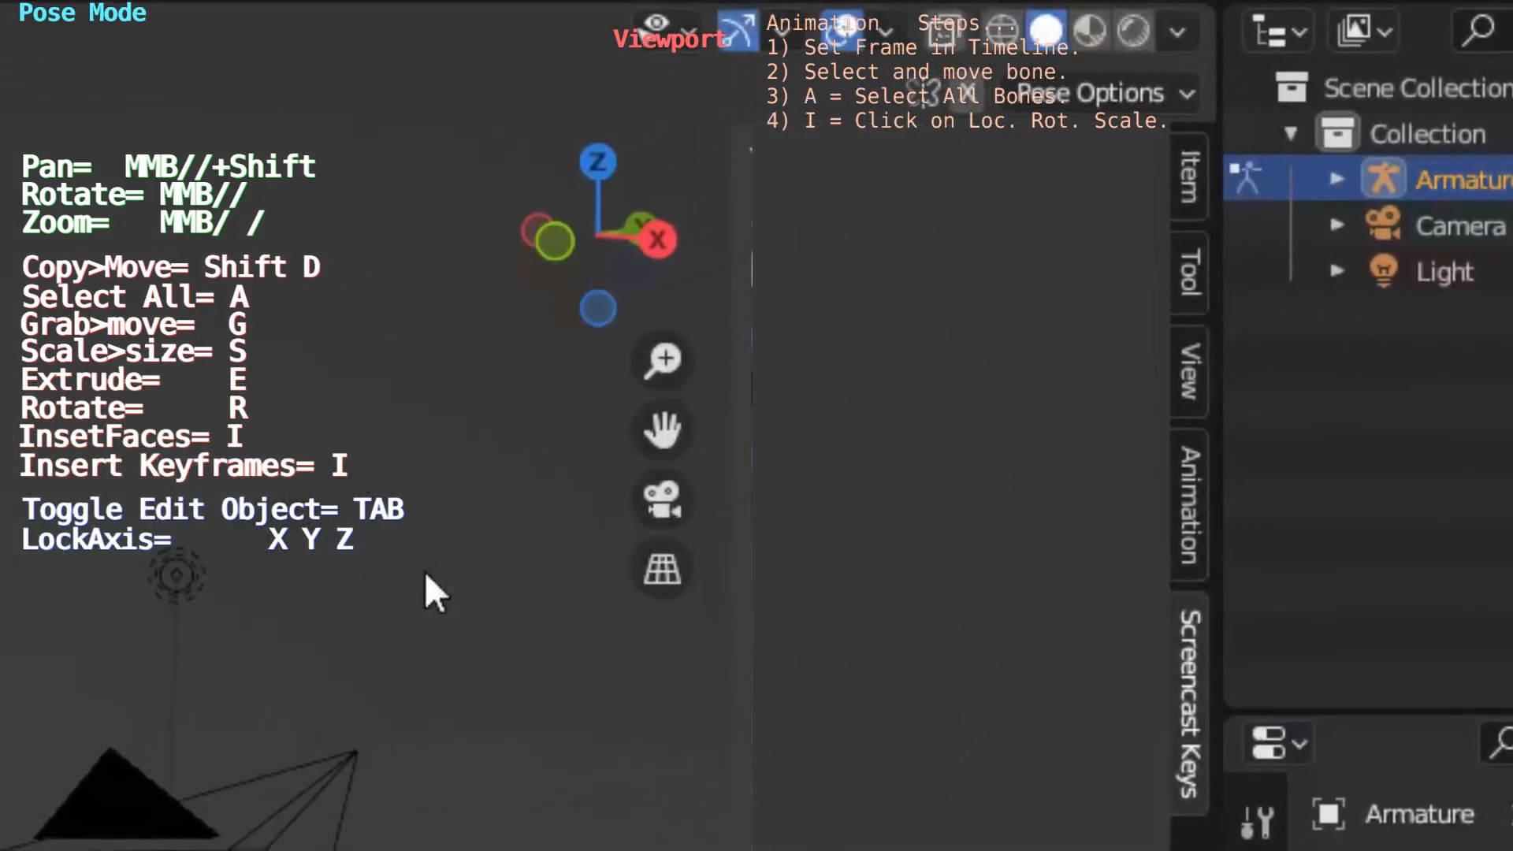
pyautogui.click(1189, 180)
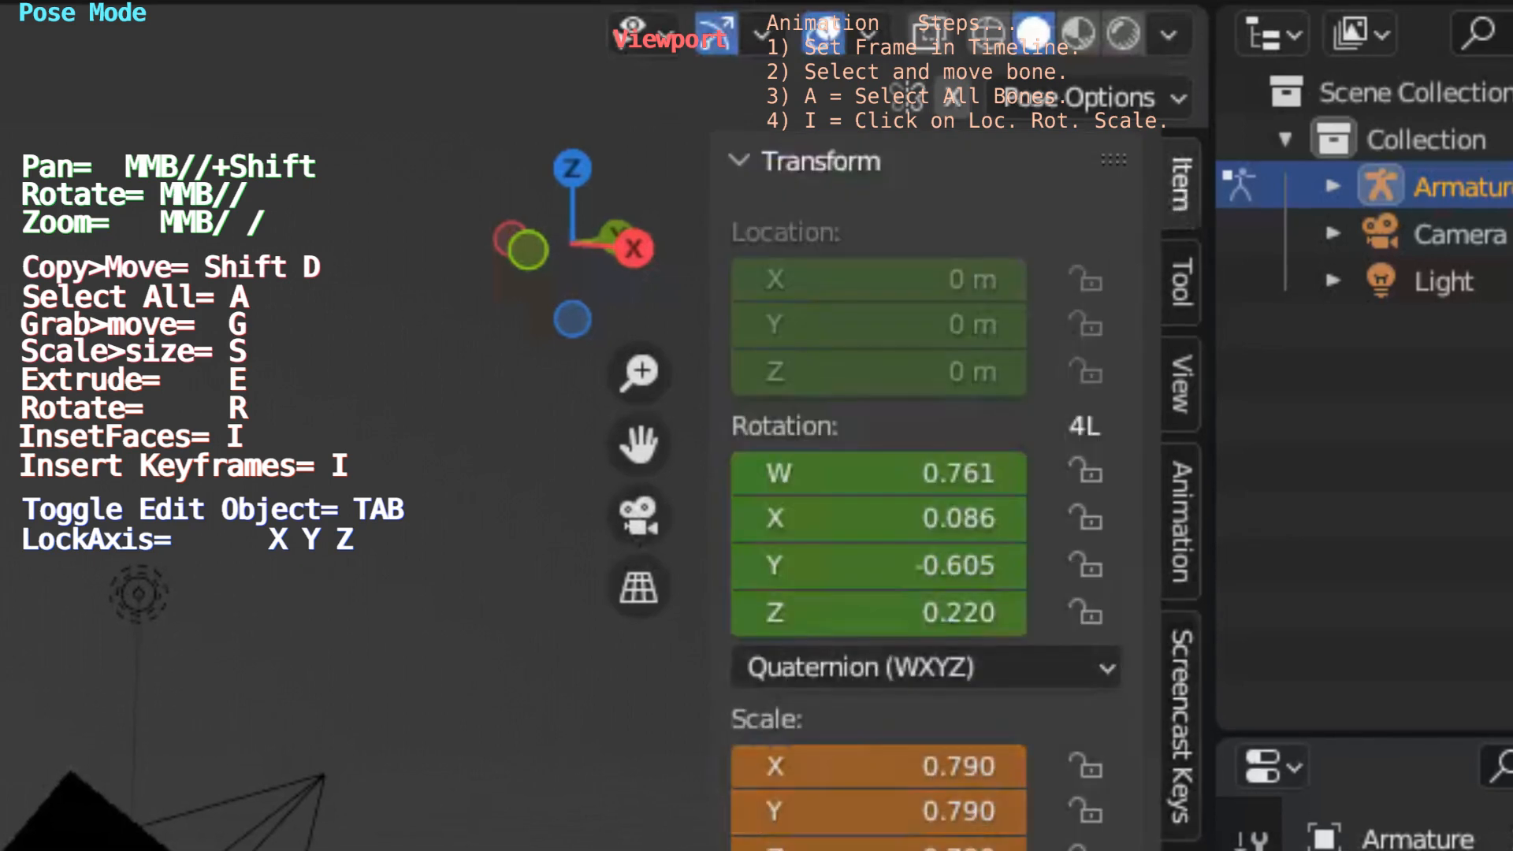
pyautogui.press('s')
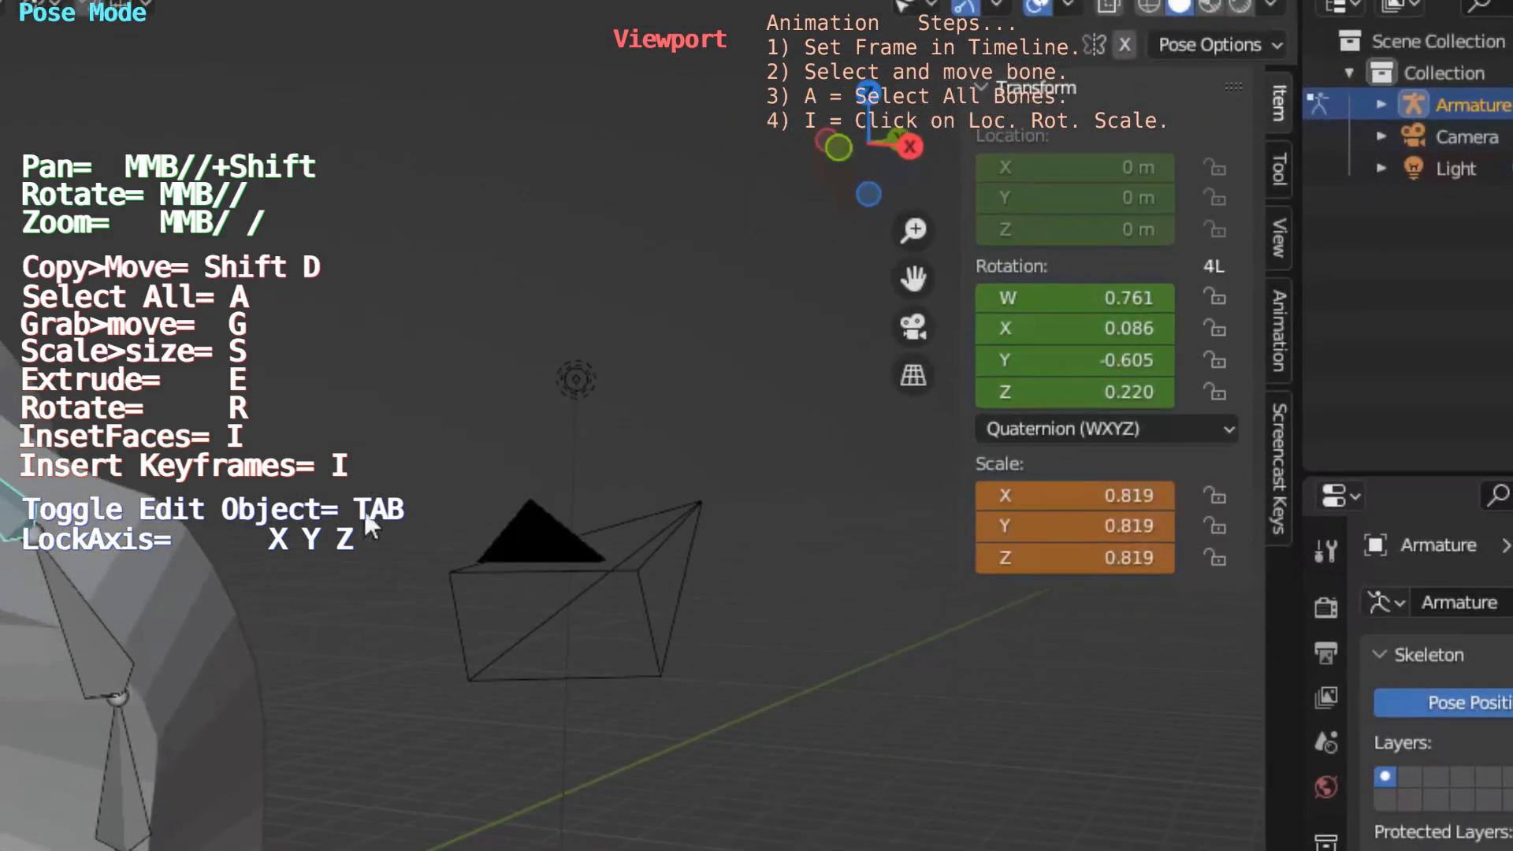
# Step: Set the top bone's X, Y and Z scale to 1 to restore the head's original size
pyautogui.moveTo(1075, 495); pyautogui.dragTo(1075, 558)
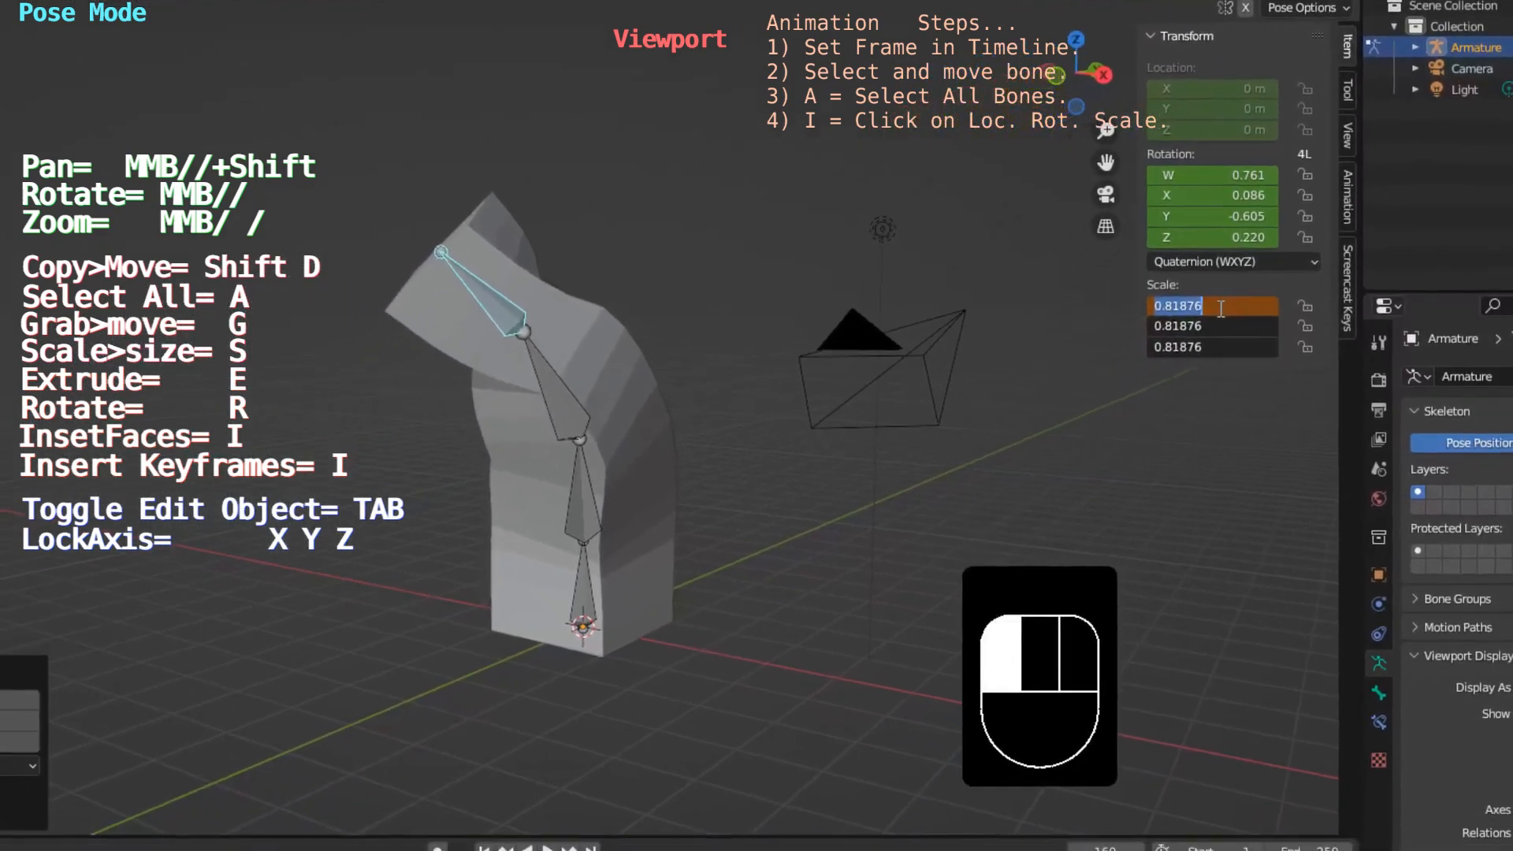
pyautogui.write('1')
pyautogui.press('Return')
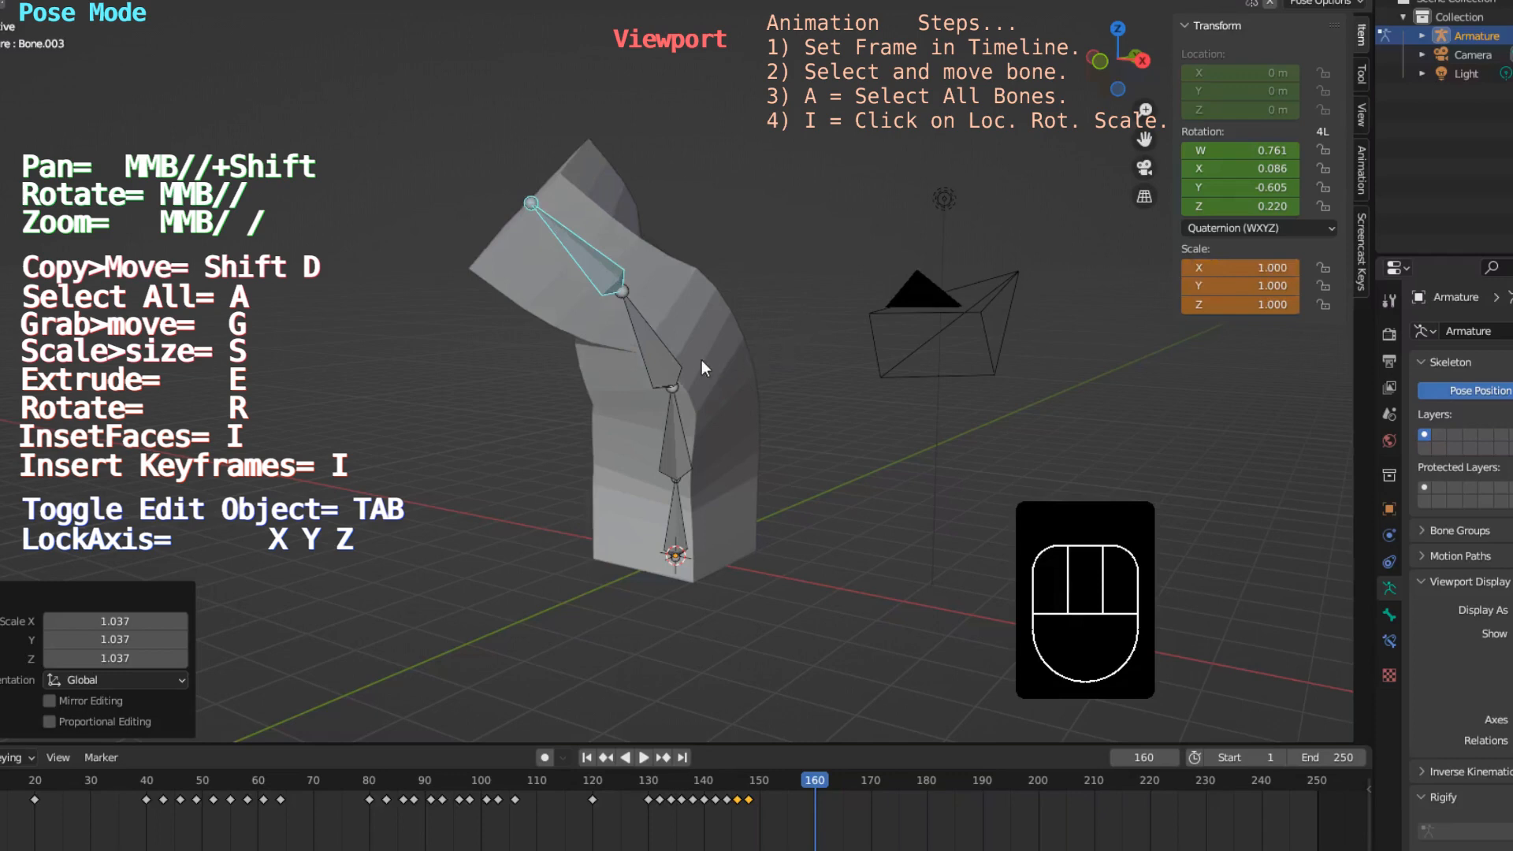
pyautogui.moveTo(663, 381); pyautogui.dragTo(721, 411, button='middle')
pyautogui.moveTo(727, 352); pyautogui.dragTo(755, 384, button='middle')
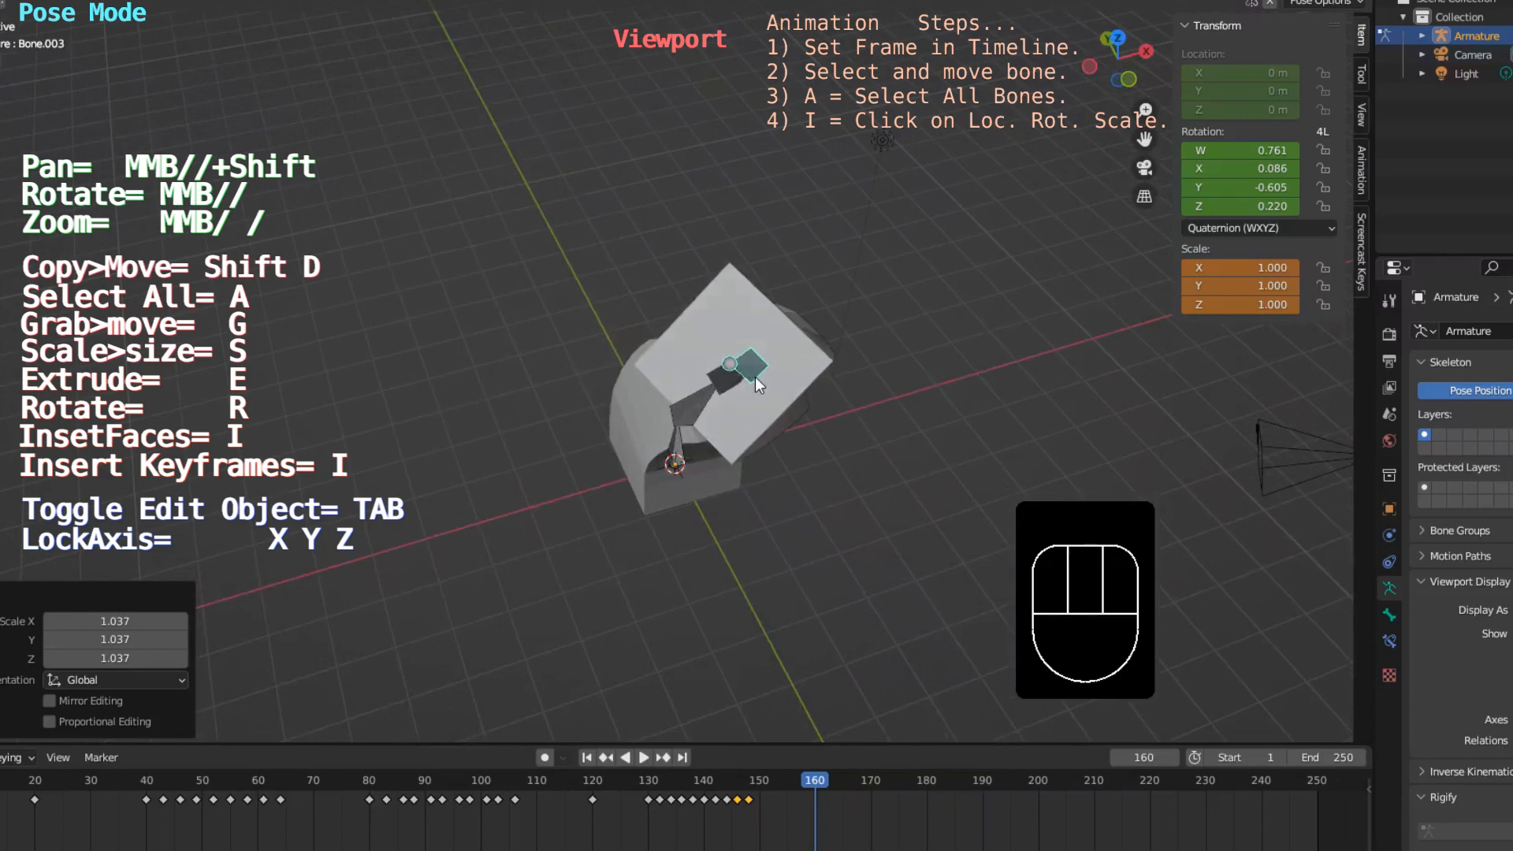
# Step: Twist the top bone around its length by about -110° at frame 160
pyautogui.press('r')
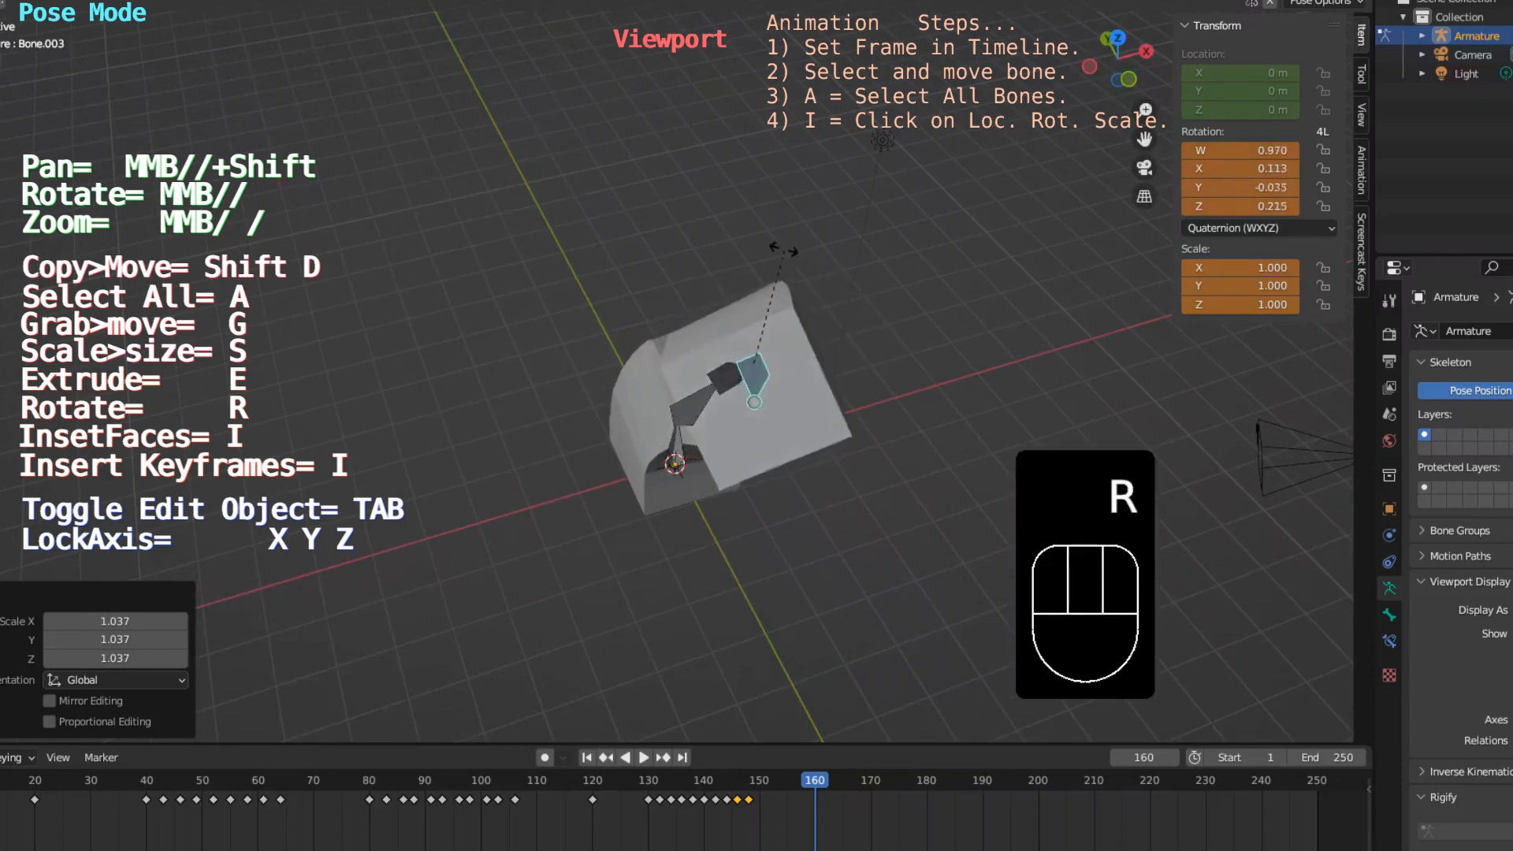
pyautogui.click(705, 258)
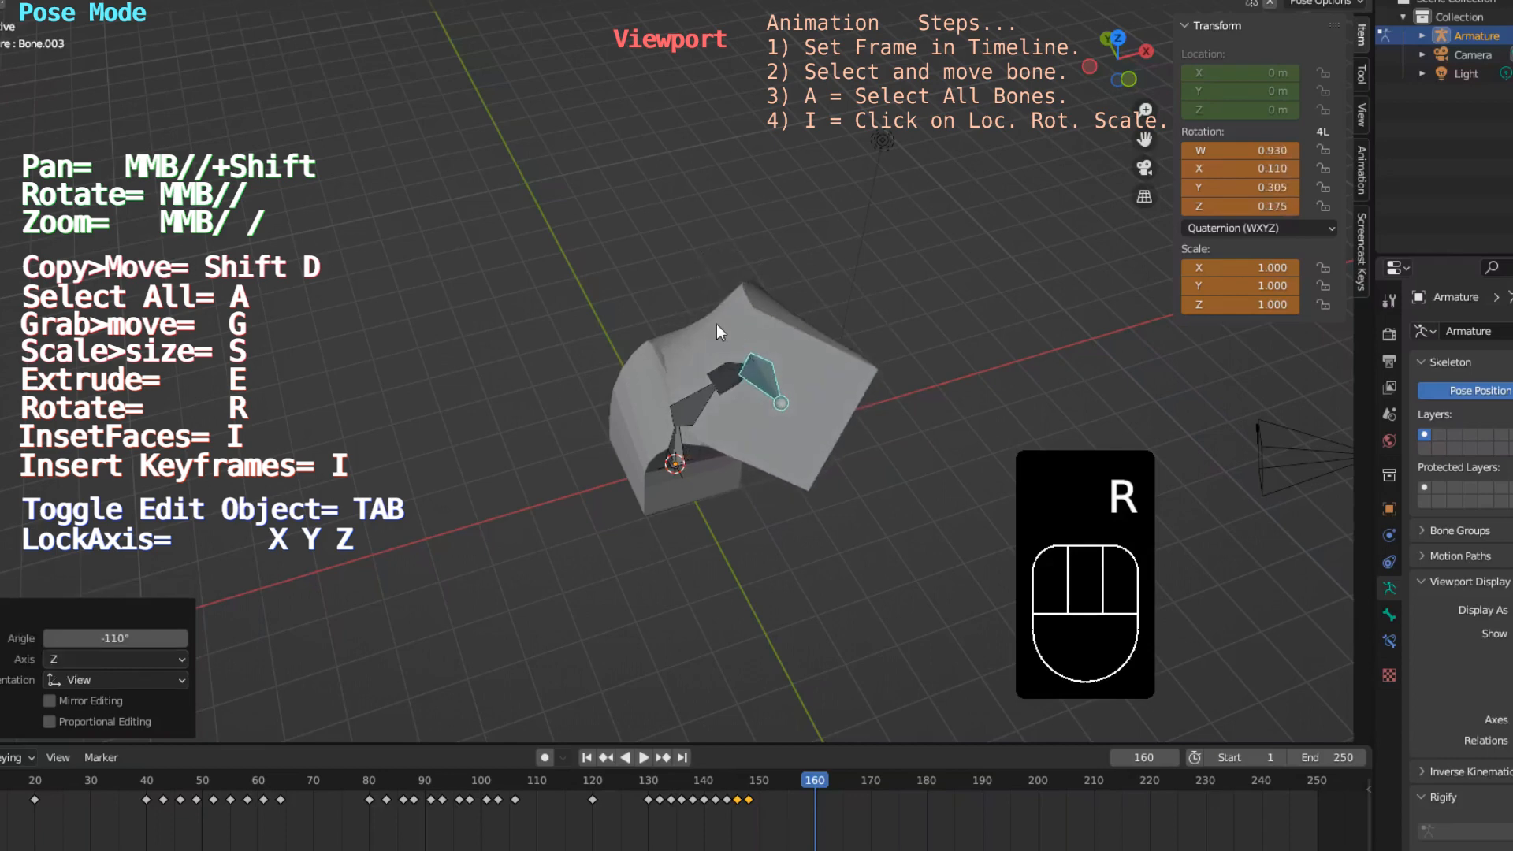
# Step: Rotate the third bone from the base about 23.3° so the column's upper part leans more upright
pyautogui.moveTo(735, 424); pyautogui.dragTo(615, 290, button='middle')
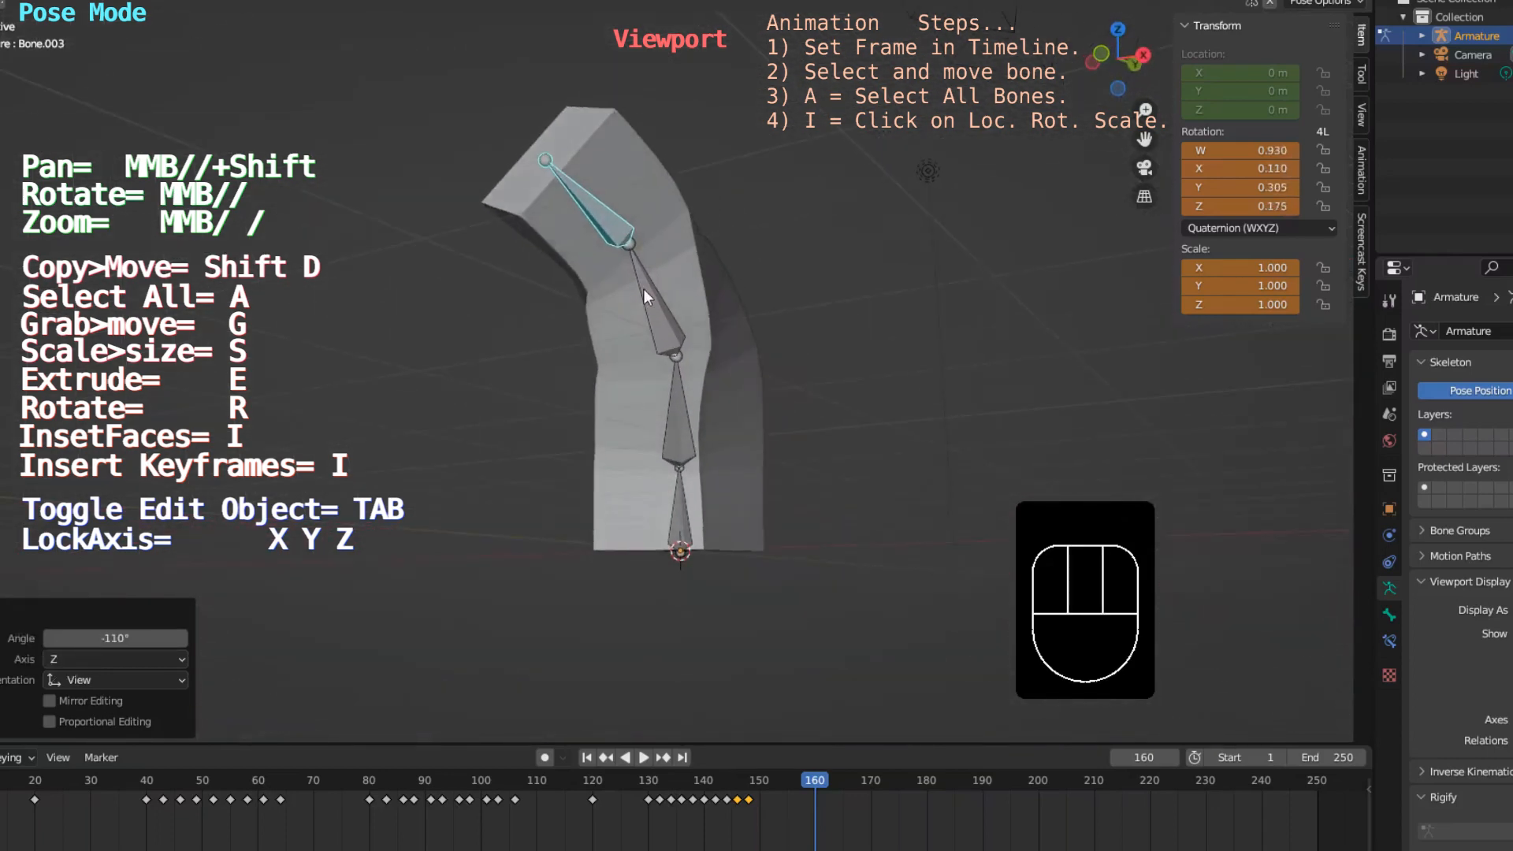
pyautogui.click(646, 286)
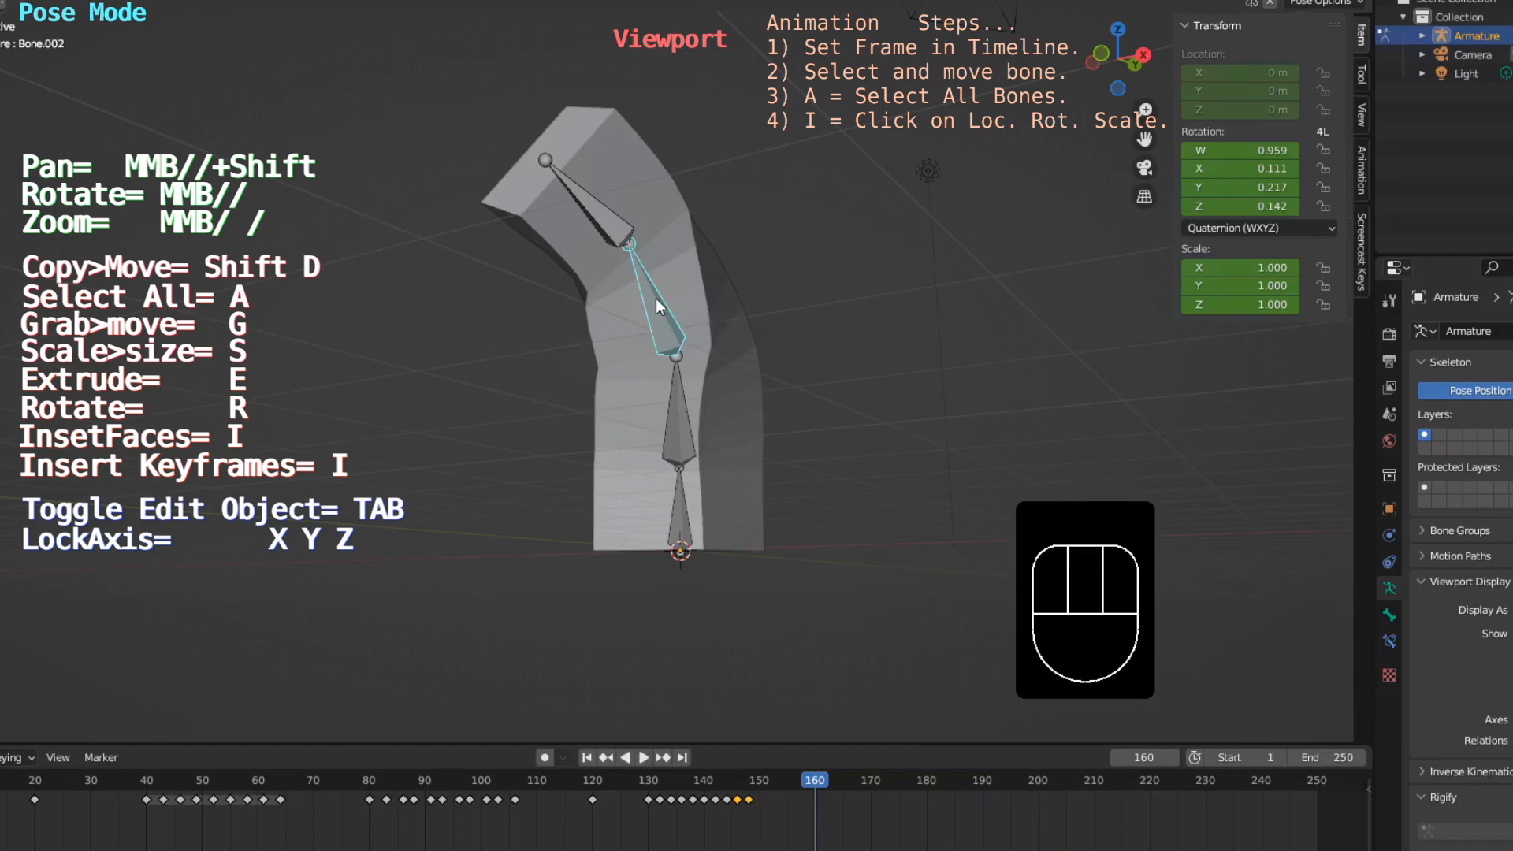
pyautogui.press('r')
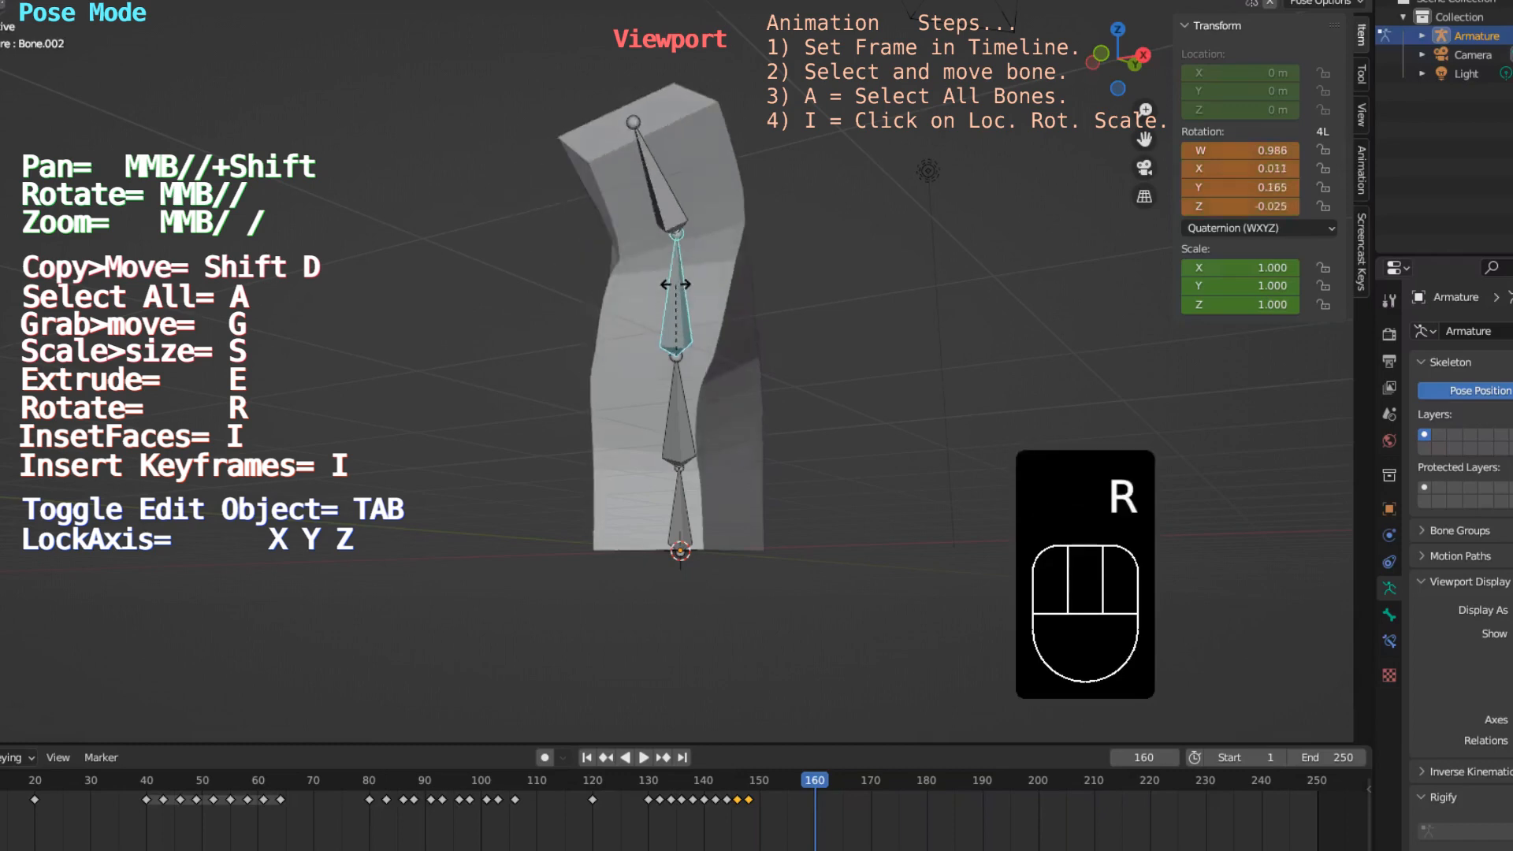
pyautogui.click(675, 286)
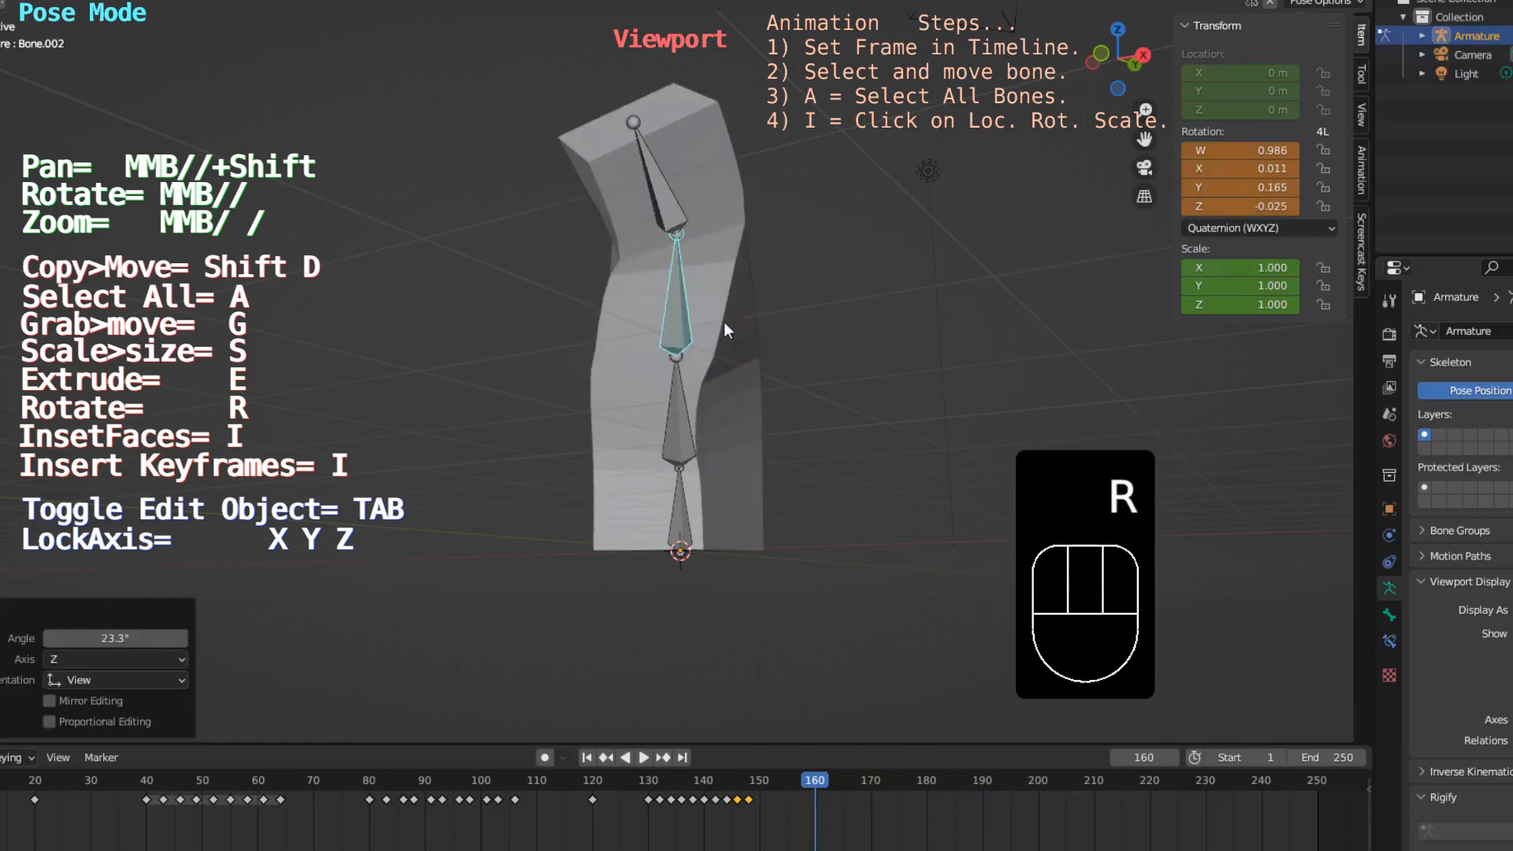
# Step: Insert a Location, Rotation & Scale keyframe for all bones at frame 160
pyautogui.press('a')
pyautogui.press('i')
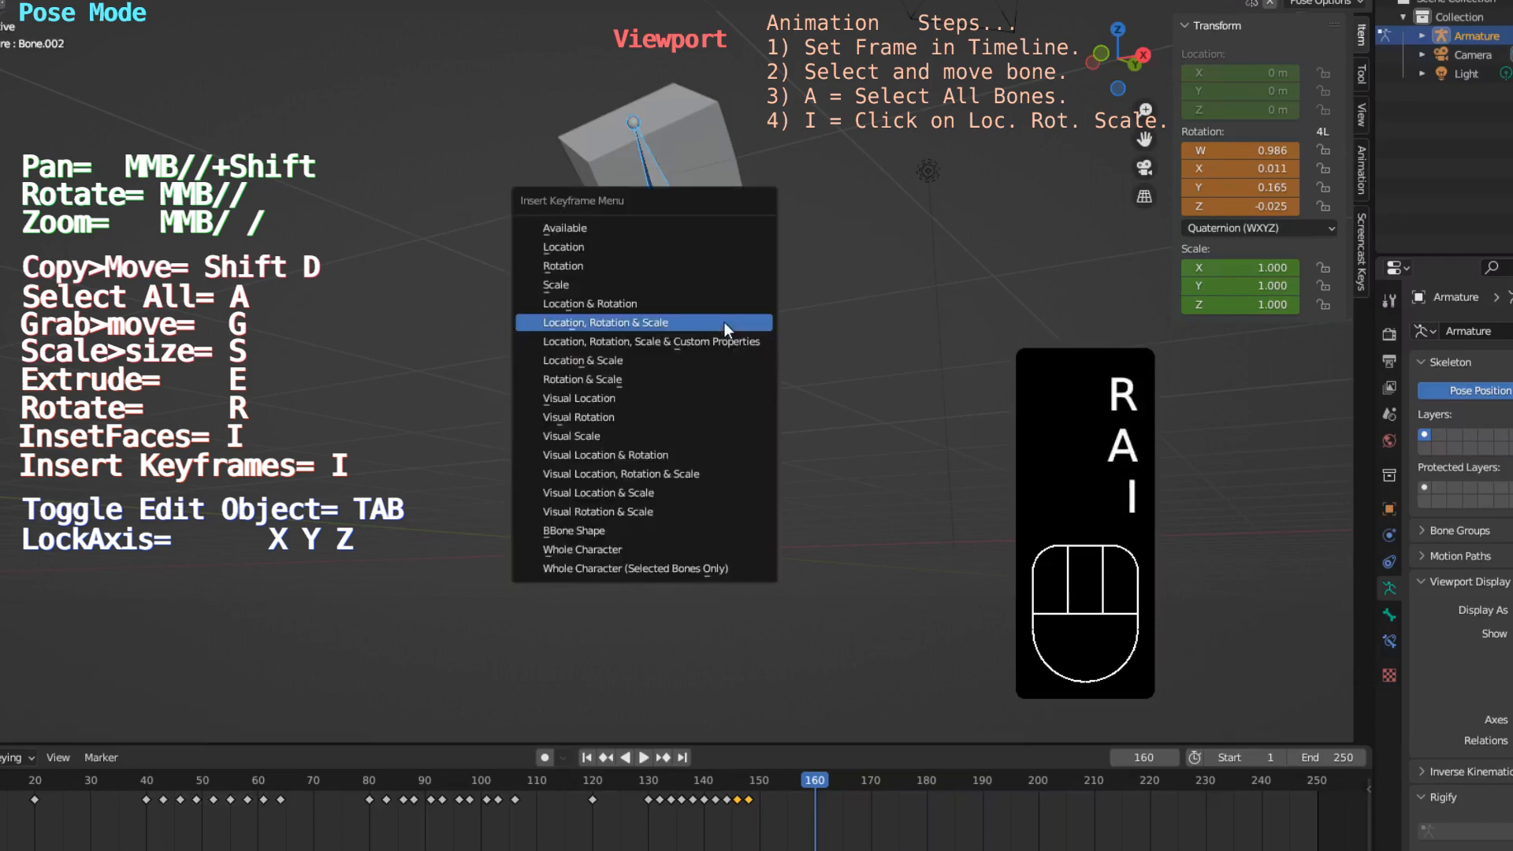
pyautogui.click(726, 324)
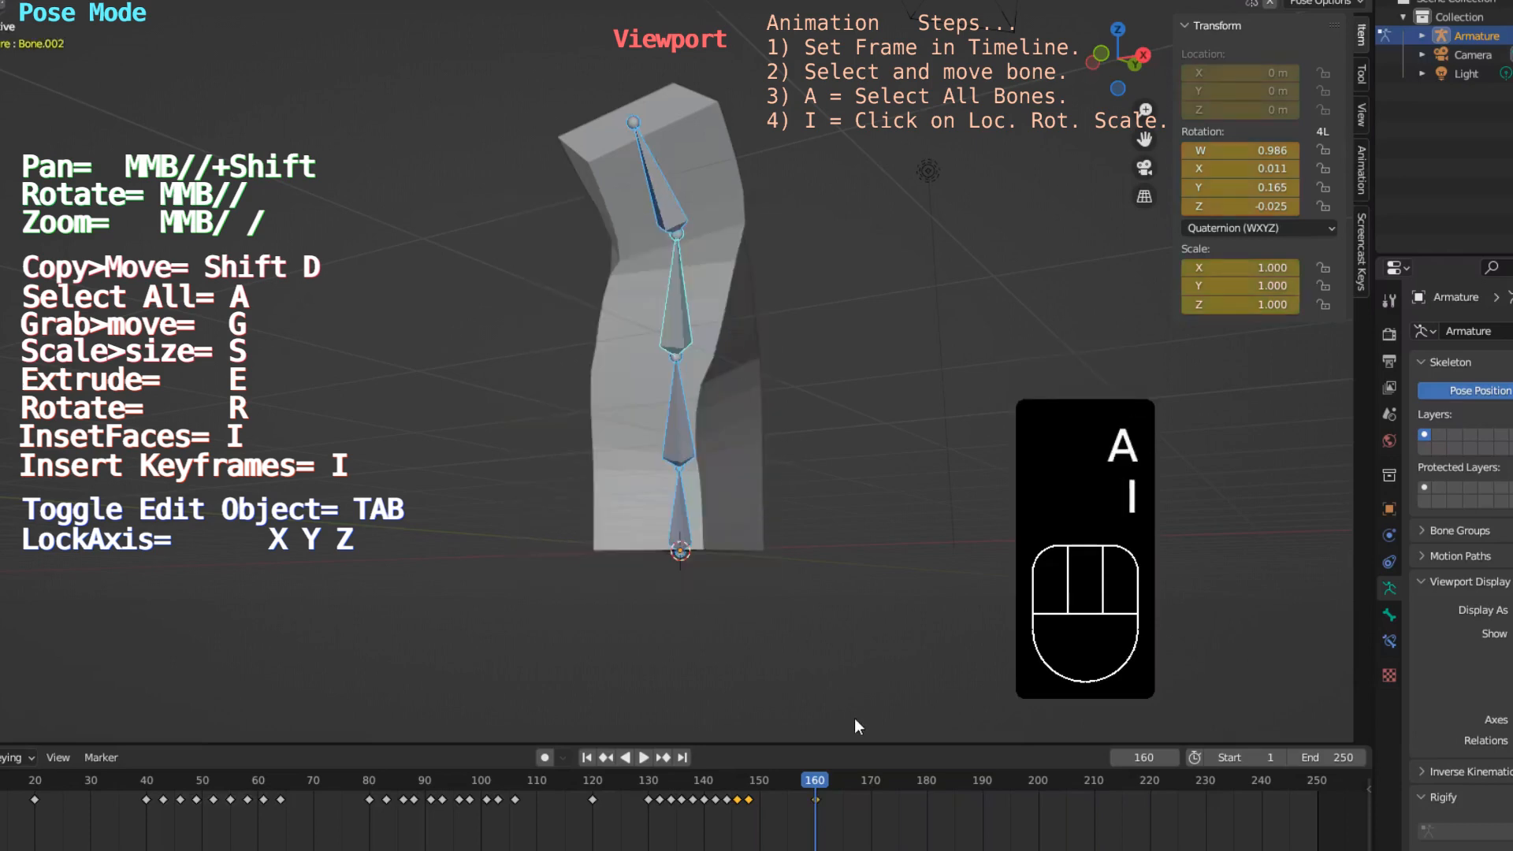
# Step: At frame 167, twist the second bone from the base around its length by about -55.8°
pyautogui.moveTo(820, 787); pyautogui.dragTo(854, 783)
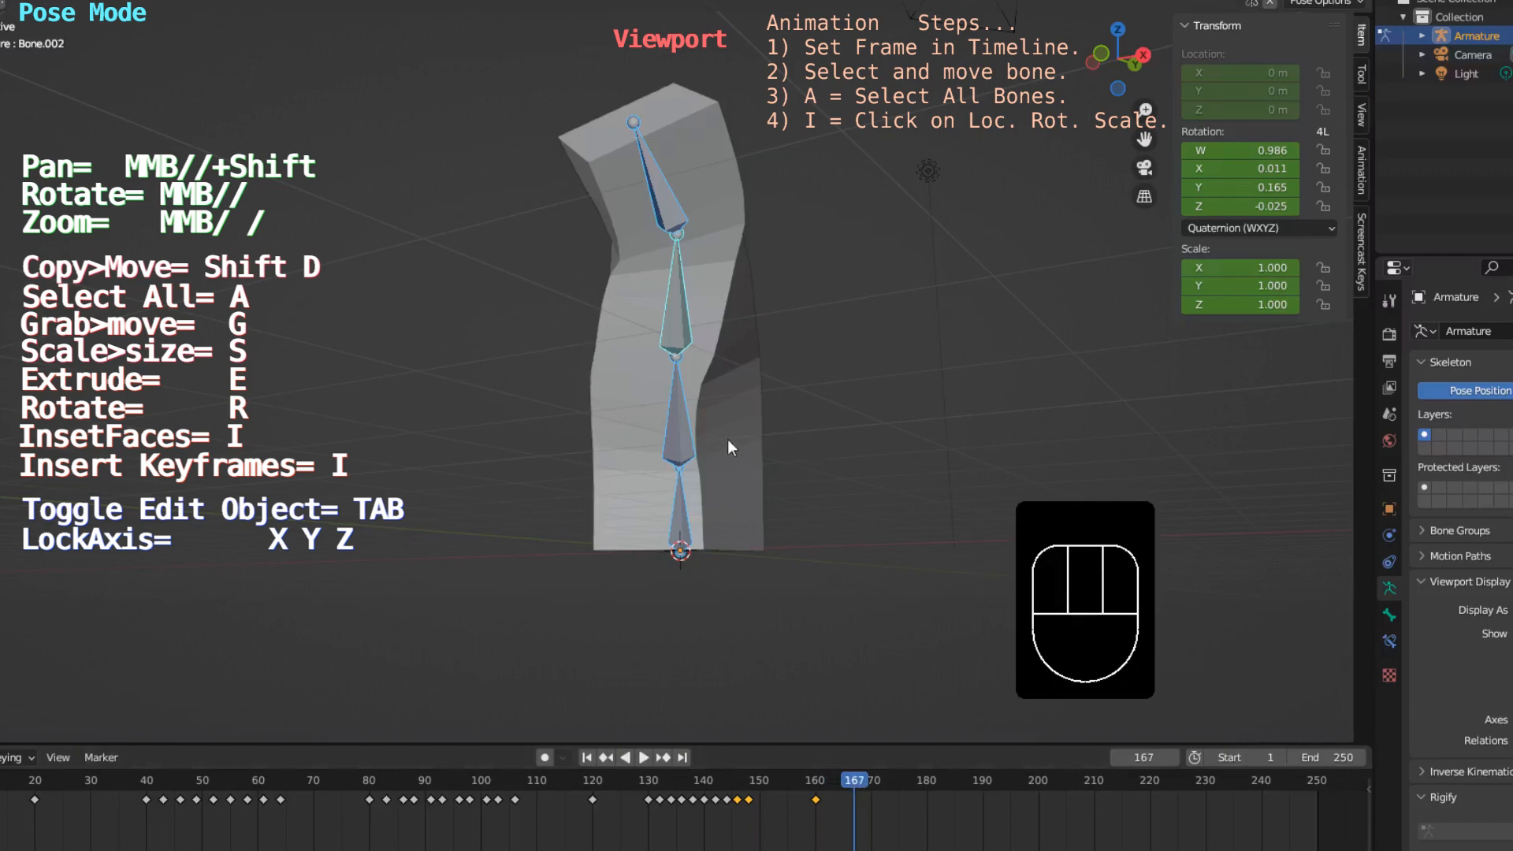
pyautogui.moveTo(641, 433); pyautogui.dragTo(692, 488, button='middle')
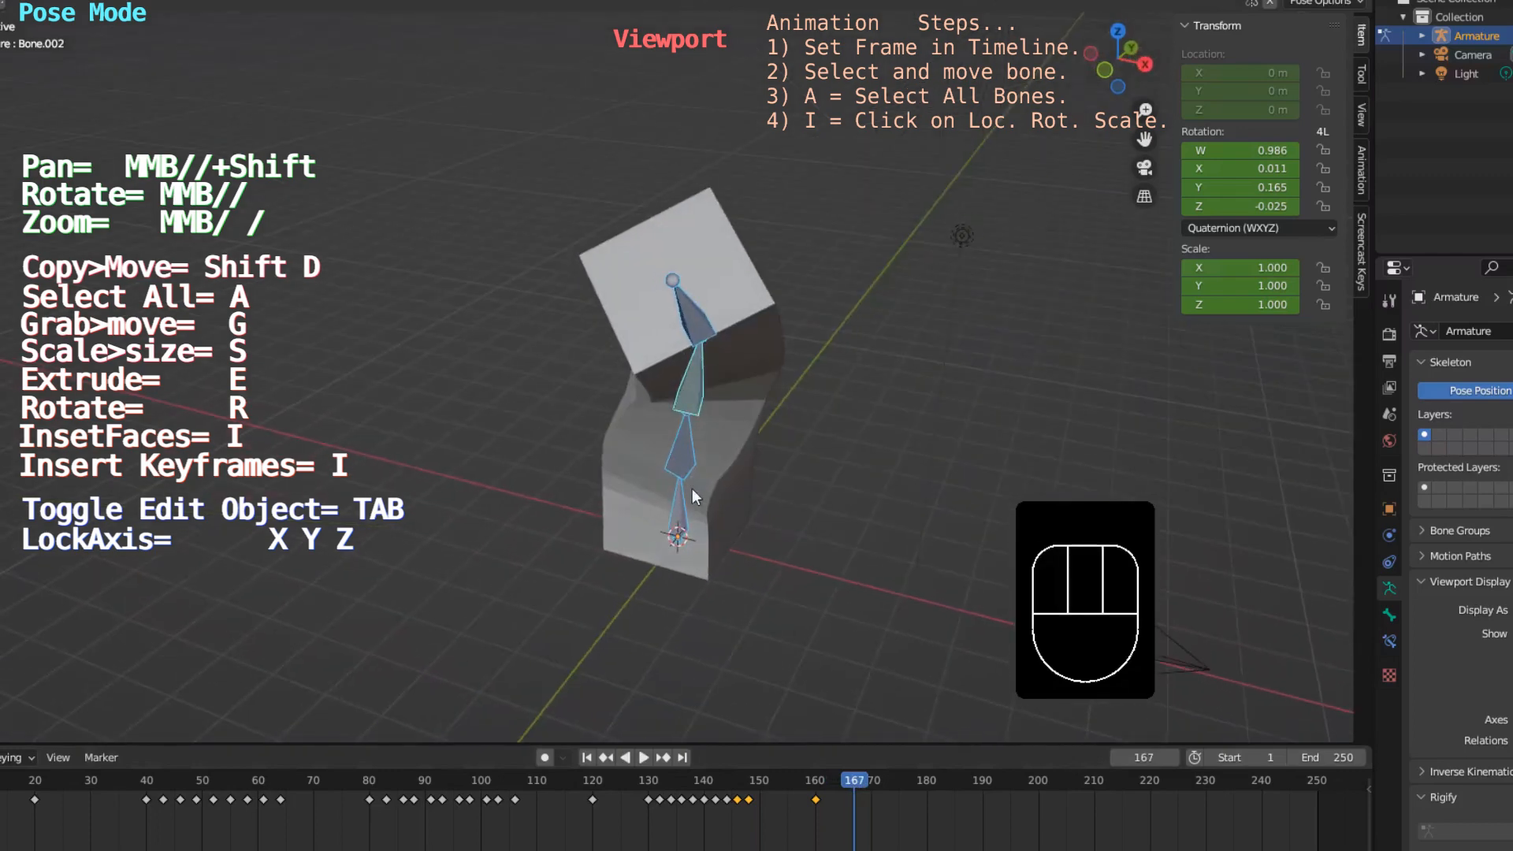
pyautogui.click(688, 453)
pyautogui.moveTo(566, 434); pyautogui.dragTo(597, 501, button='middle')
pyautogui.press('r')
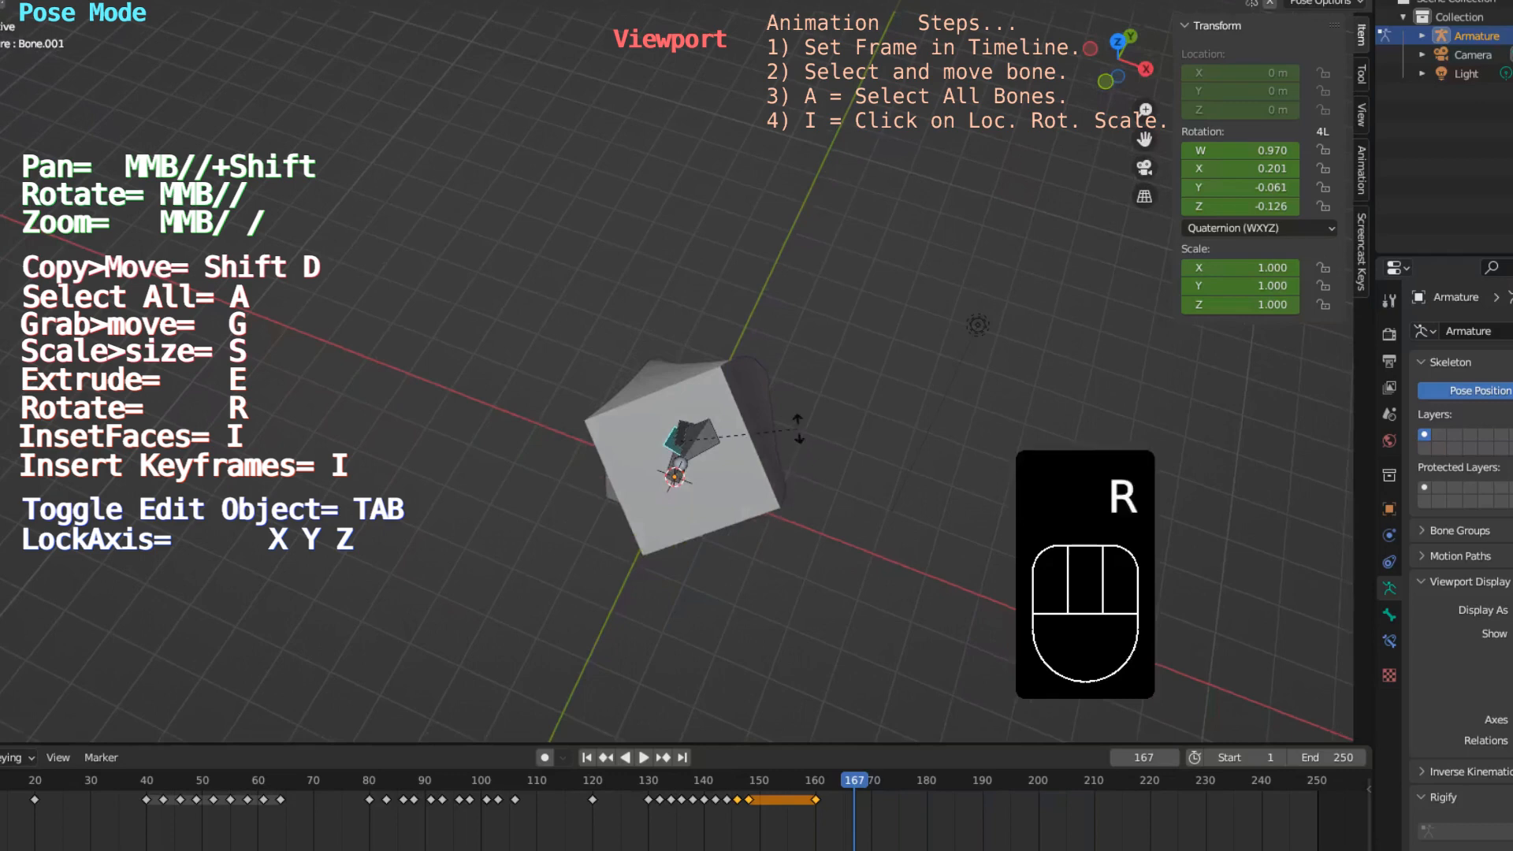
pyautogui.click(716, 372)
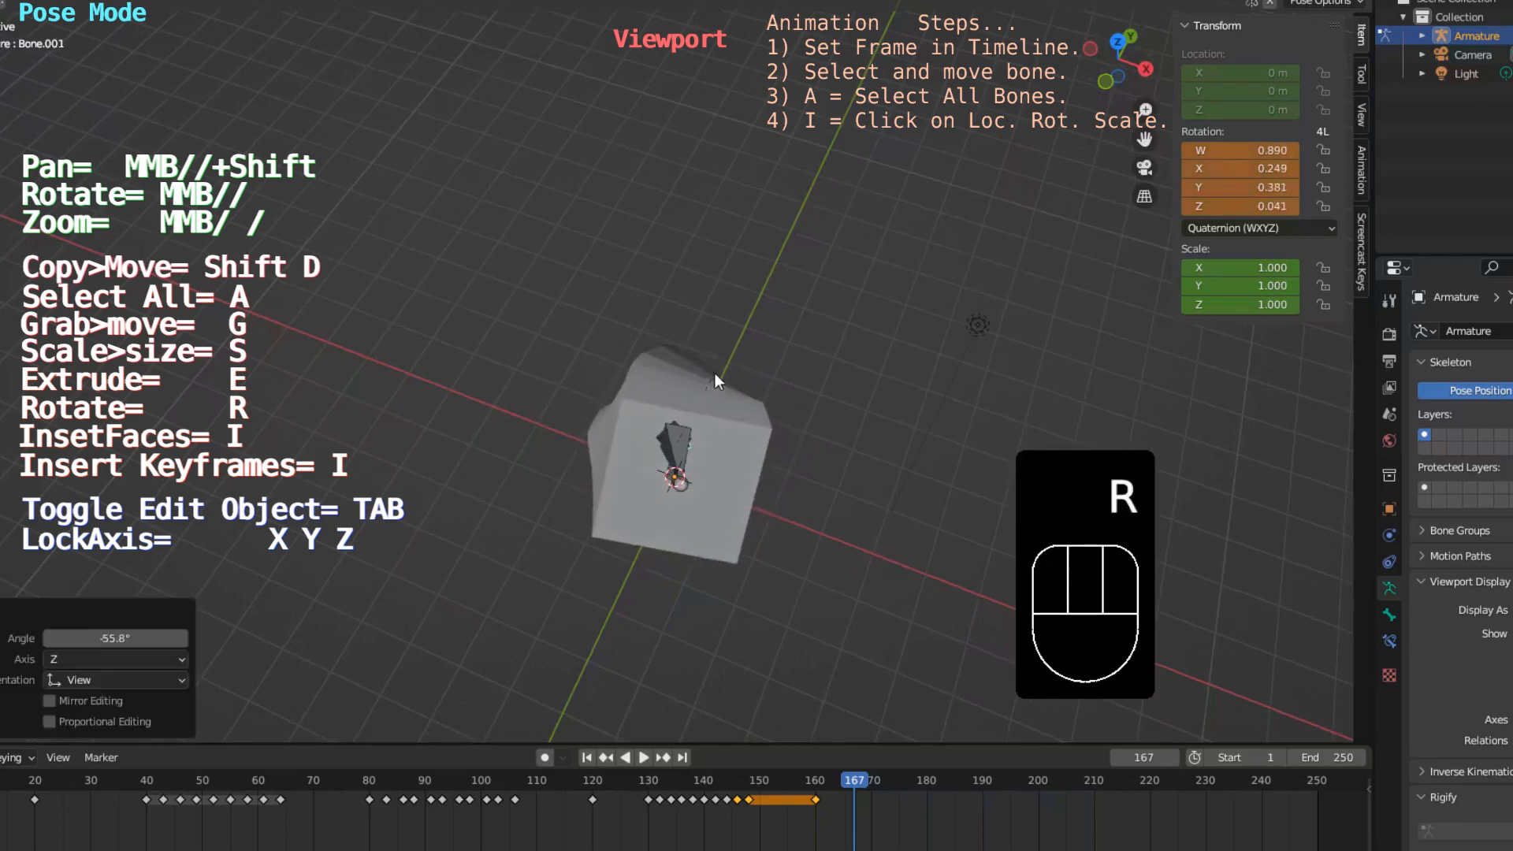
# Step: Twist the third bone around its length, and the top bone by about -40.8°, to continue the spiral
pyautogui.moveTo(754, 513); pyautogui.dragTo(736, 377, button='middle')
pyautogui.click(666, 369)
pyautogui.press('r')
pyautogui.click(787, 401)
pyautogui.click(657, 254)
pyautogui.moveTo(698, 258); pyautogui.dragTo(777, 348, button='middle')
pyautogui.press('r')
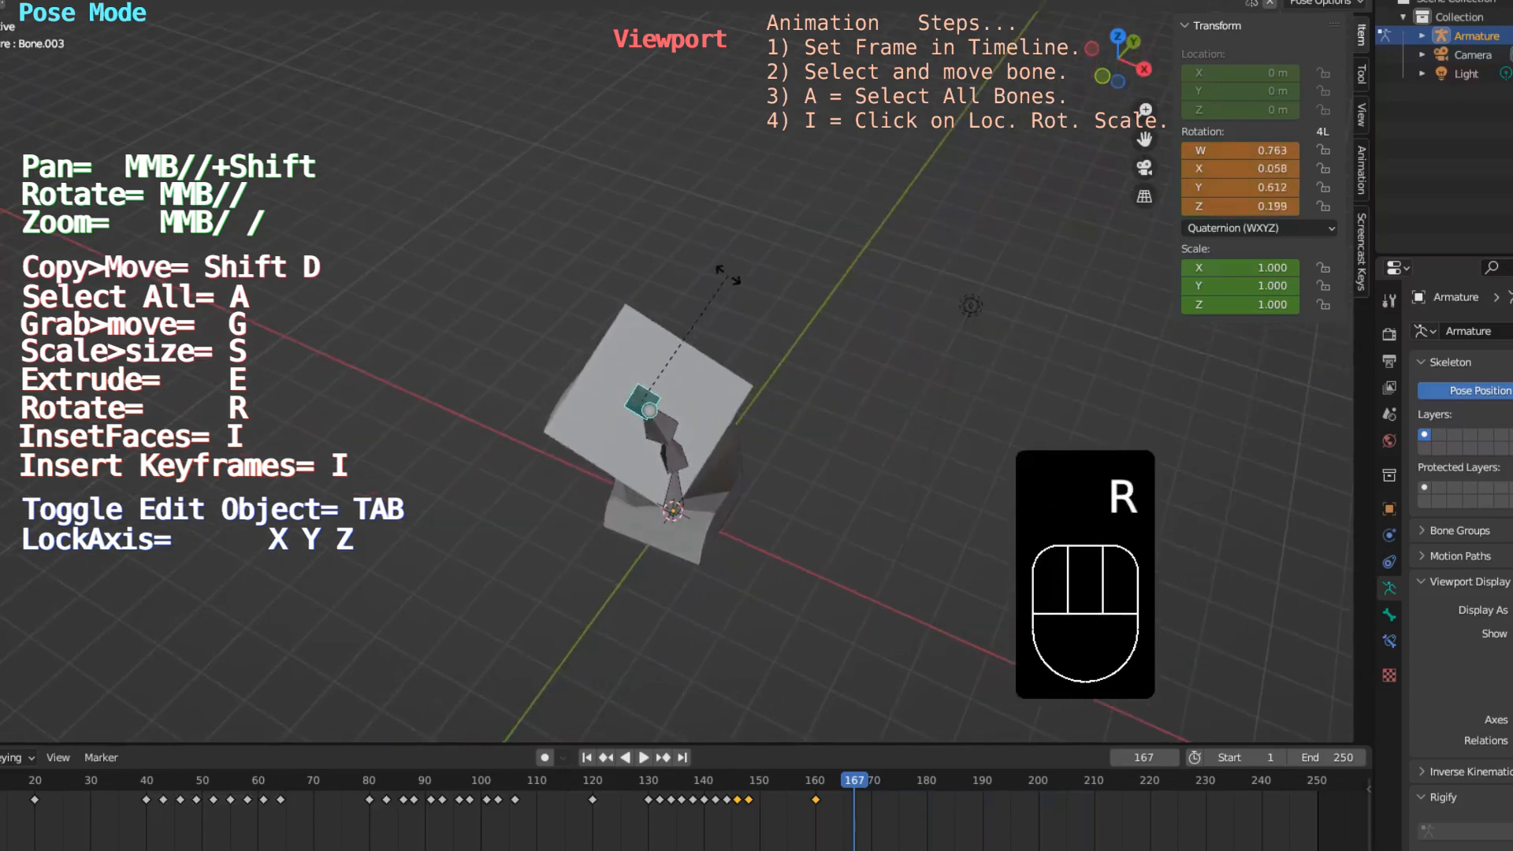
pyautogui.click(754, 450)
# Step: Insert a Location, Rotation & Scale keyframe for all bones at frame 167
pyautogui.moveTo(768, 522); pyautogui.dragTo(739, 362, button='middle')
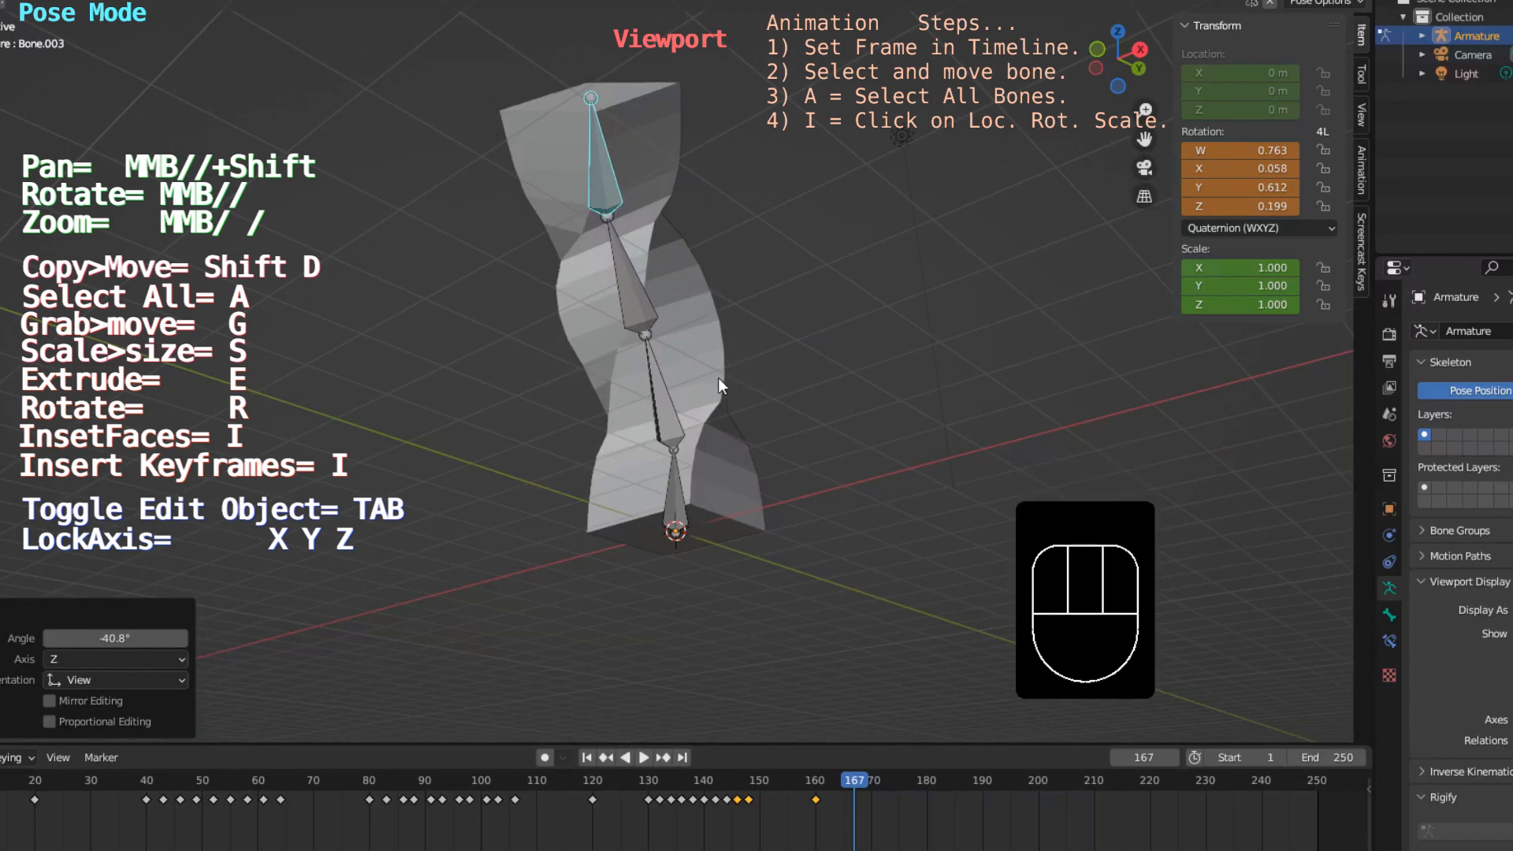
pyautogui.press('a')
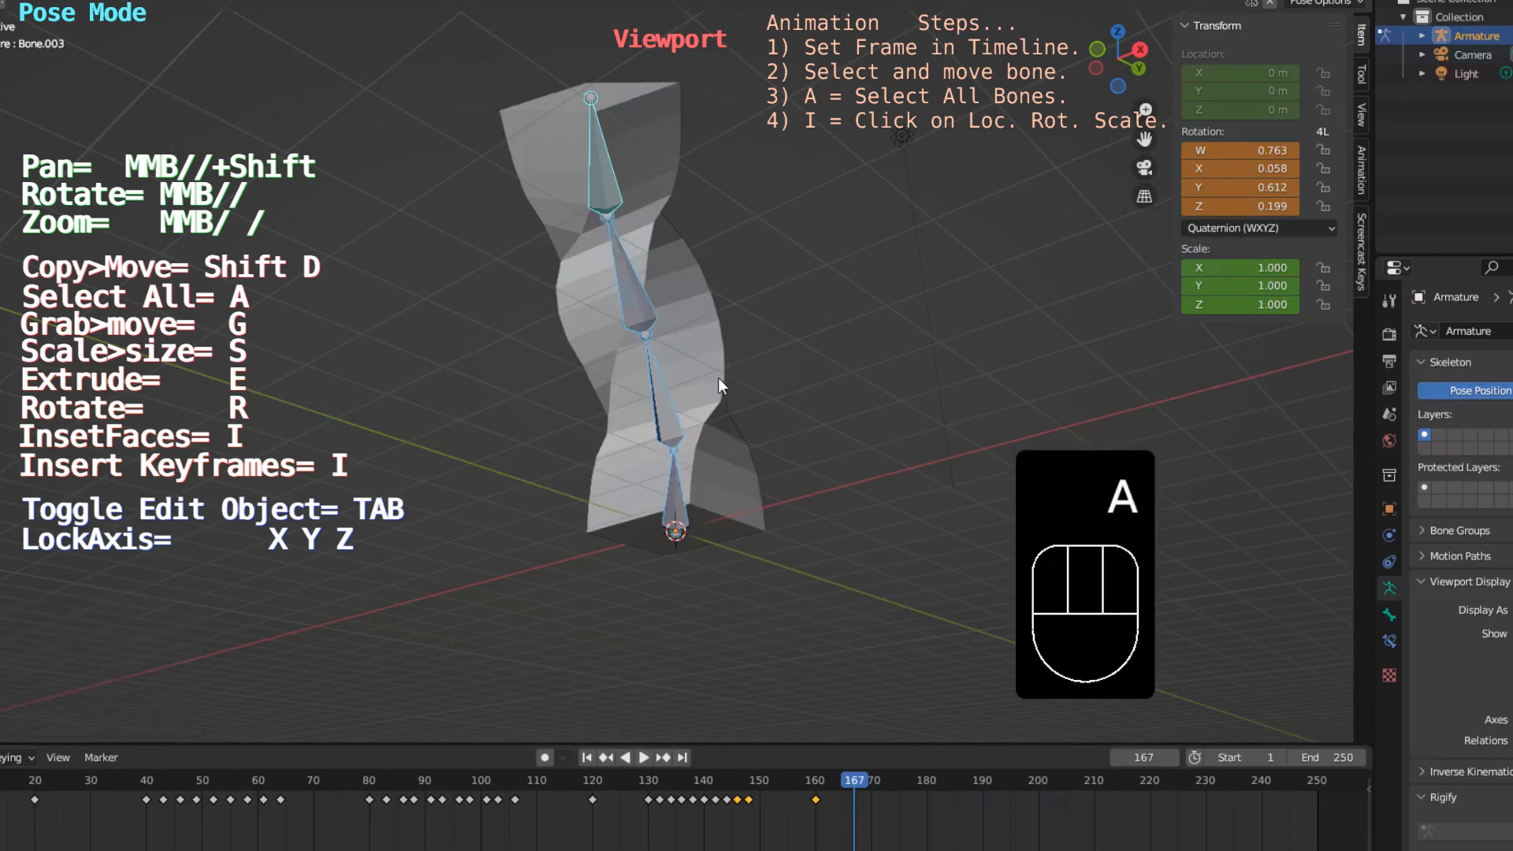
pyautogui.press('i')
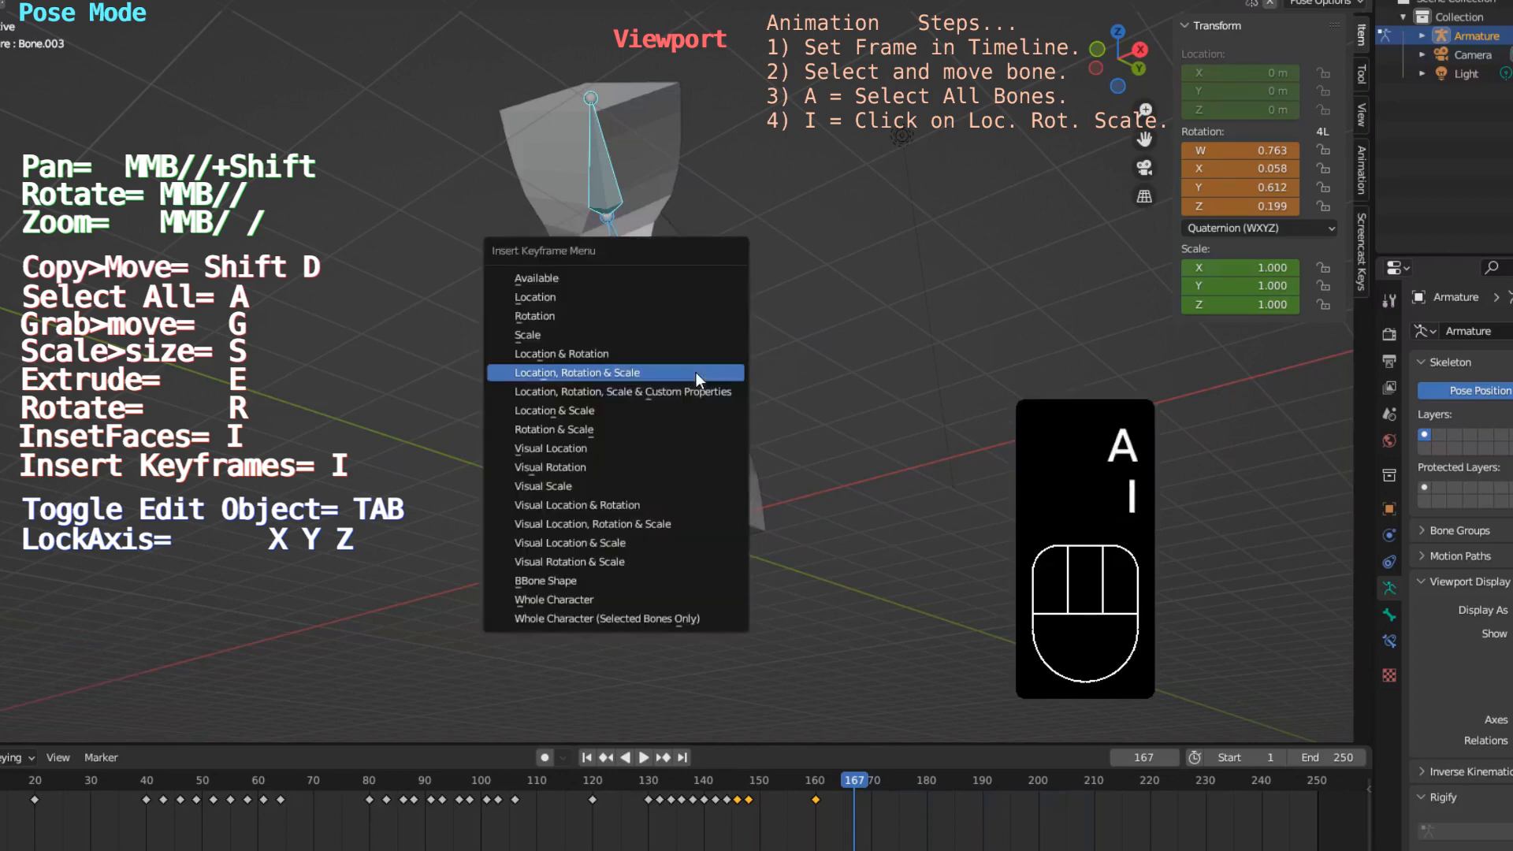
pyautogui.click(696, 372)
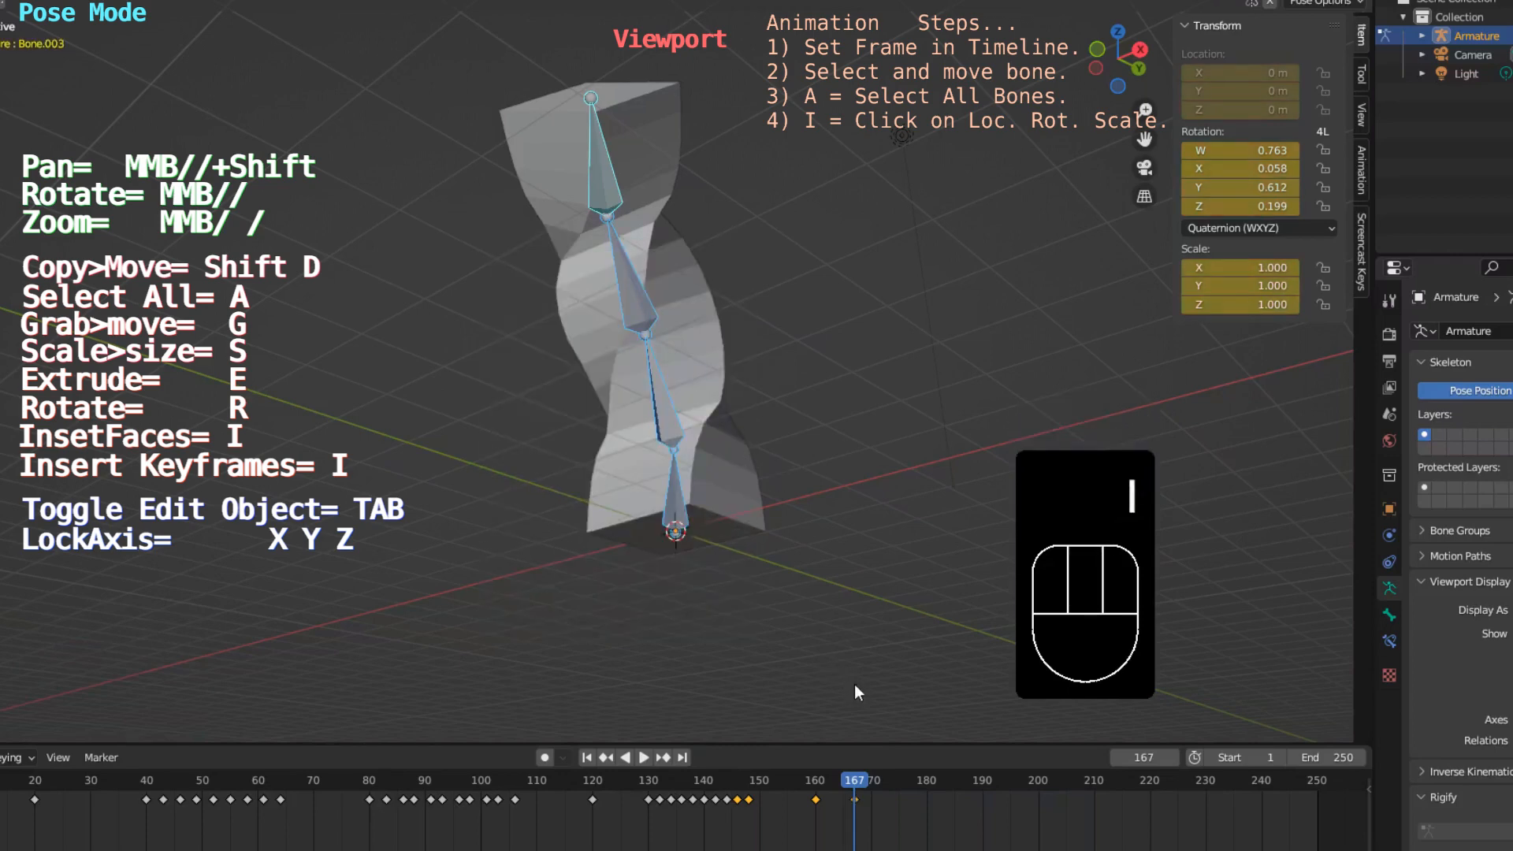
# Step: At frame 174, rotate the second bone from the base about 27.9° in side view to stand the leaning column upright
pyautogui.click(836, 781)
pyautogui.moveTo(836, 781); pyautogui.dragTo(896, 778)
pyautogui.moveTo(826, 607); pyautogui.dragTo(712, 469, button='middle')
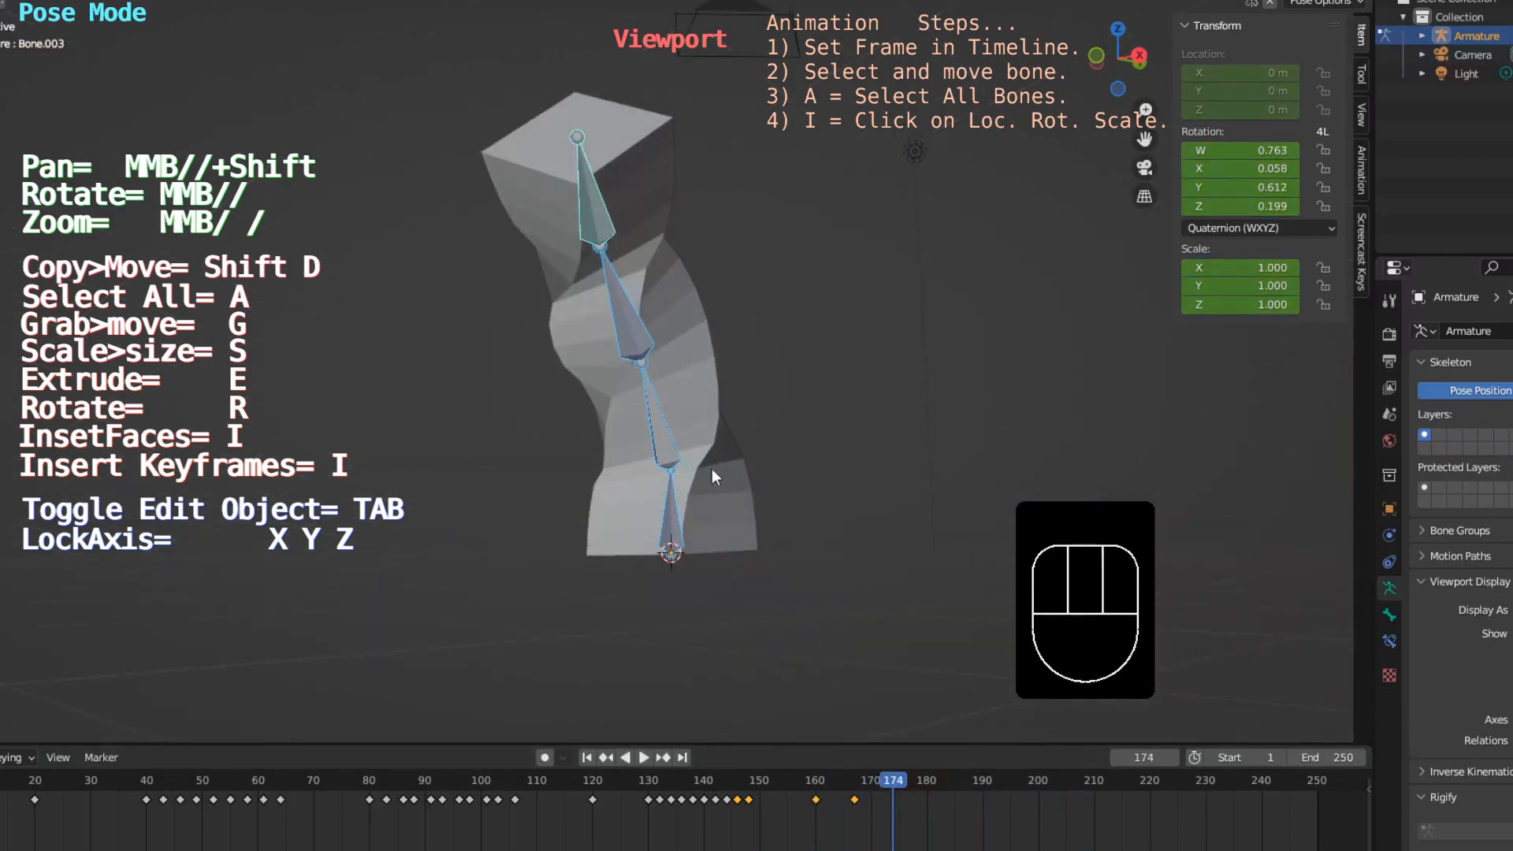
pyautogui.click(664, 427)
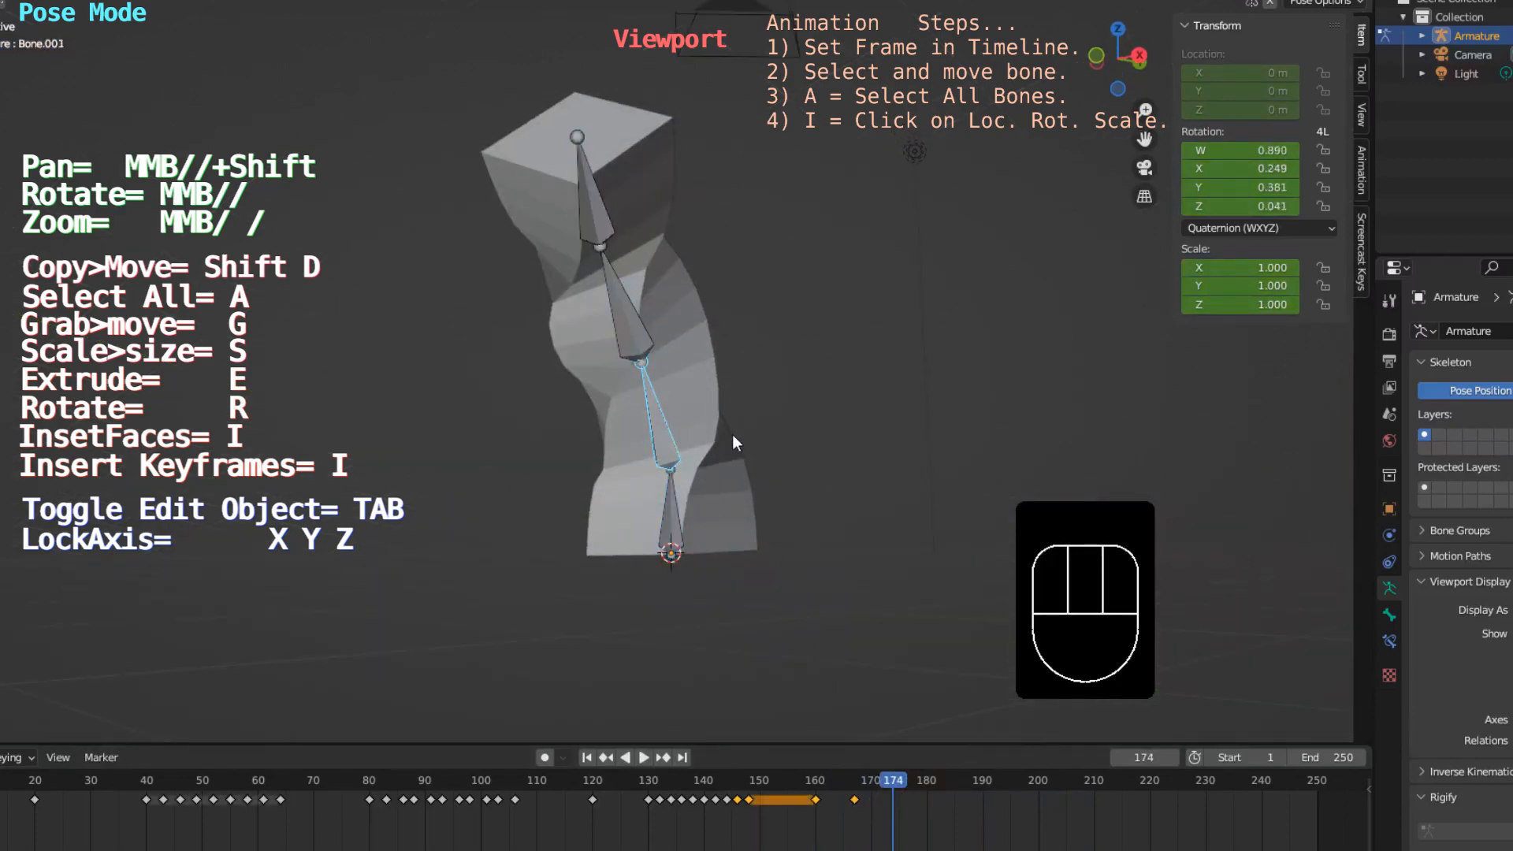
pyautogui.moveTo(731, 433); pyautogui.dragTo(656, 427, button='middle')
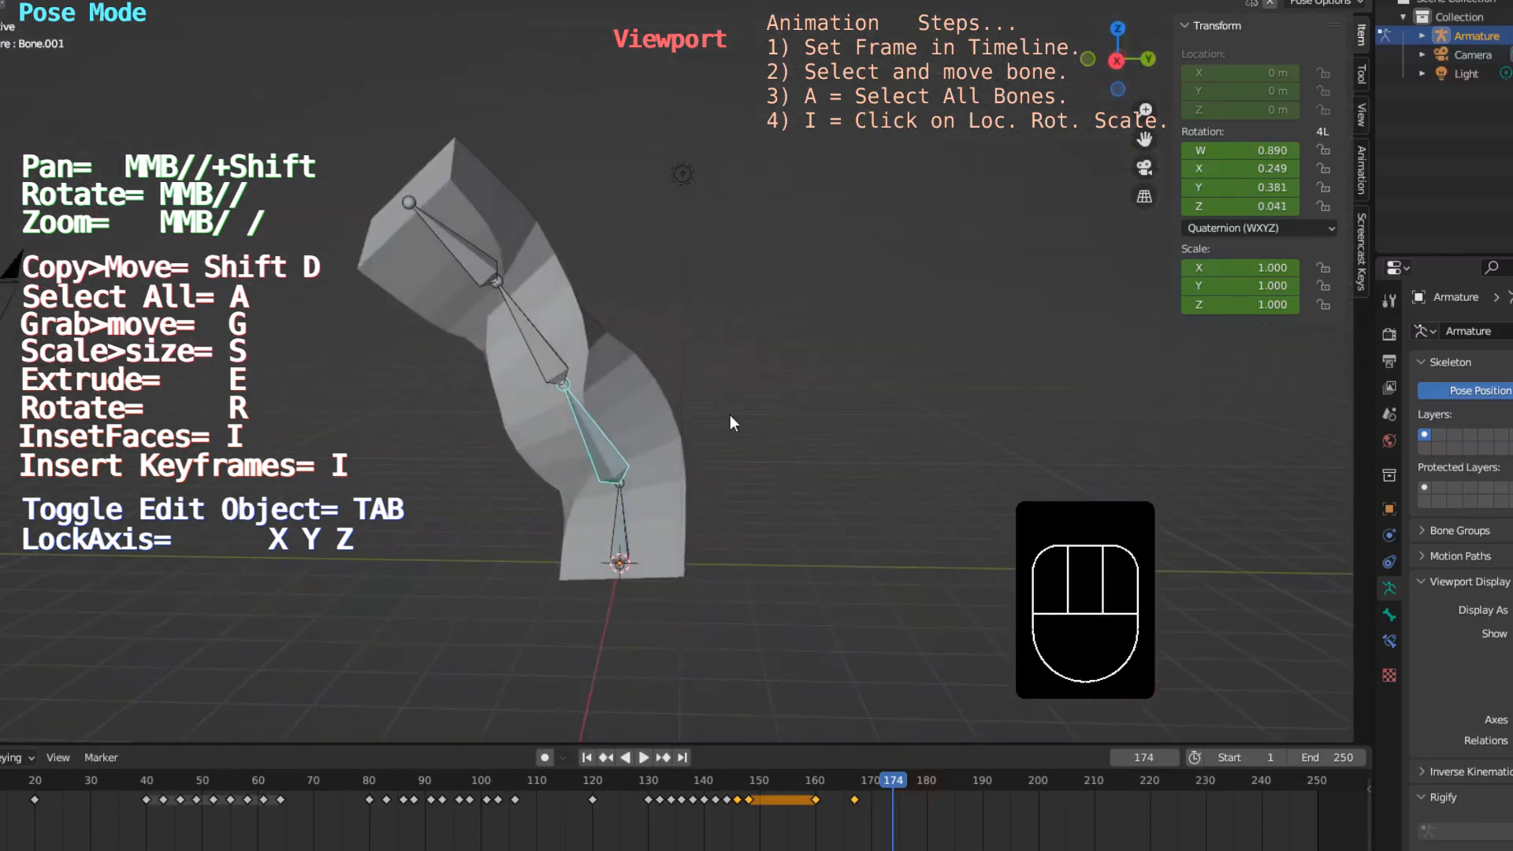
pyautogui.press('r')
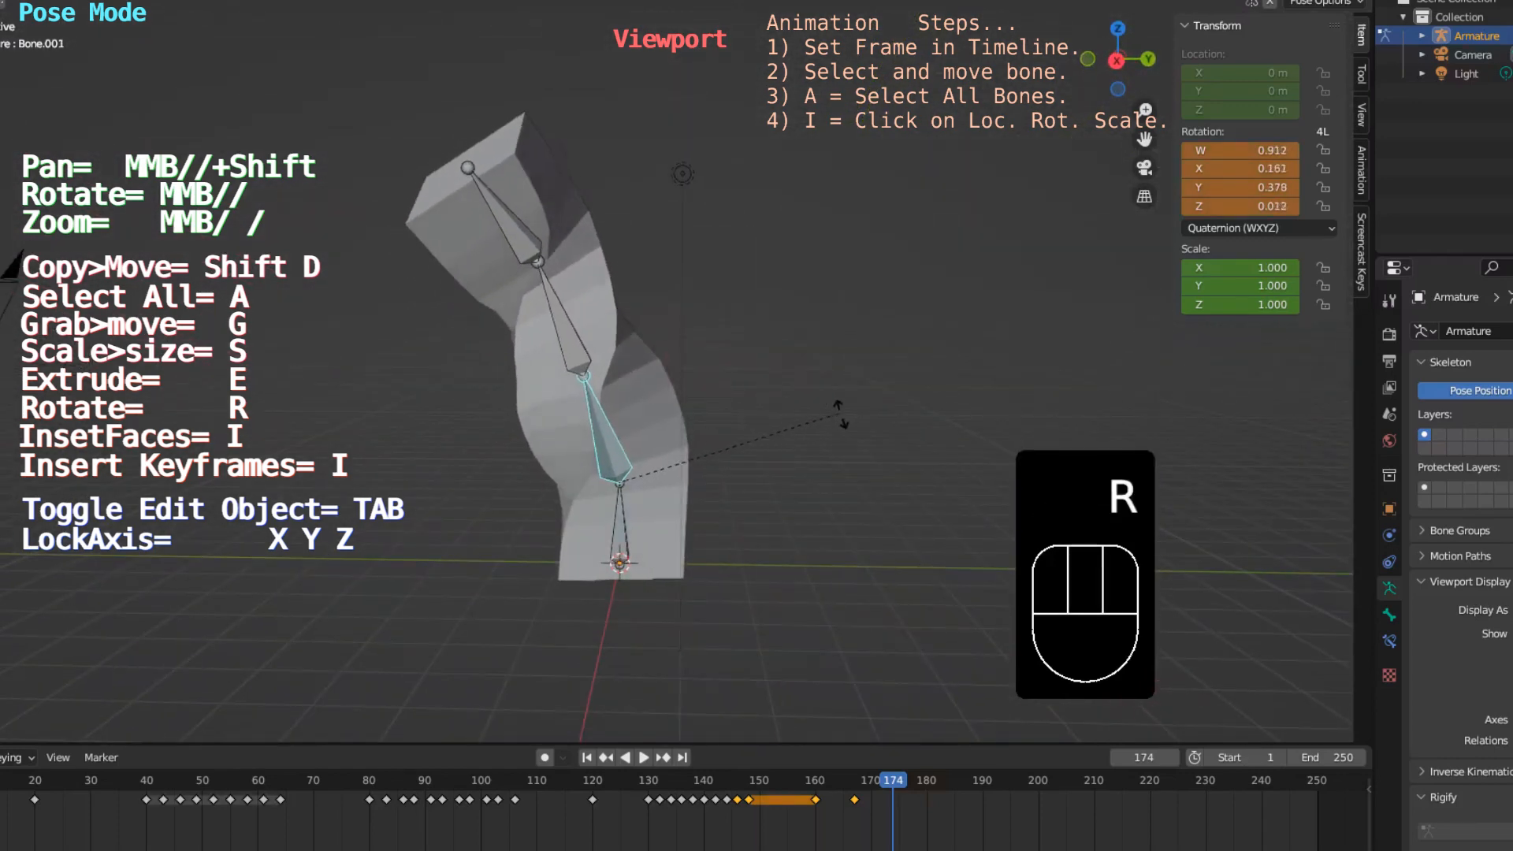
pyautogui.click(863, 482)
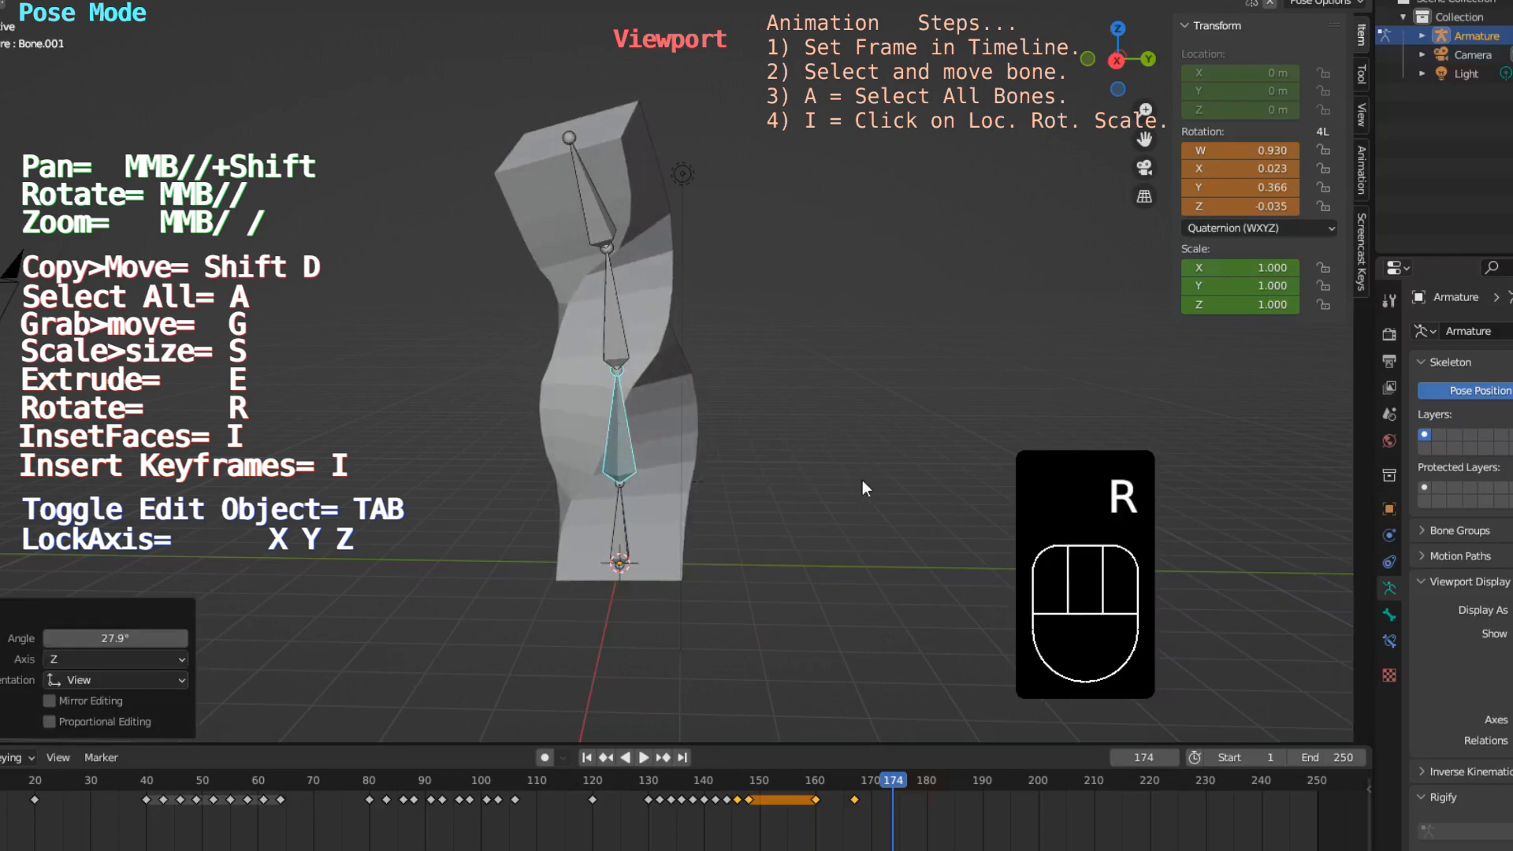
# Step: Straighten the top bone by rotating it about 18.4° in side view and about -14° in front view
pyautogui.click(599, 204)
pyautogui.press('r')
pyautogui.click(825, 258)
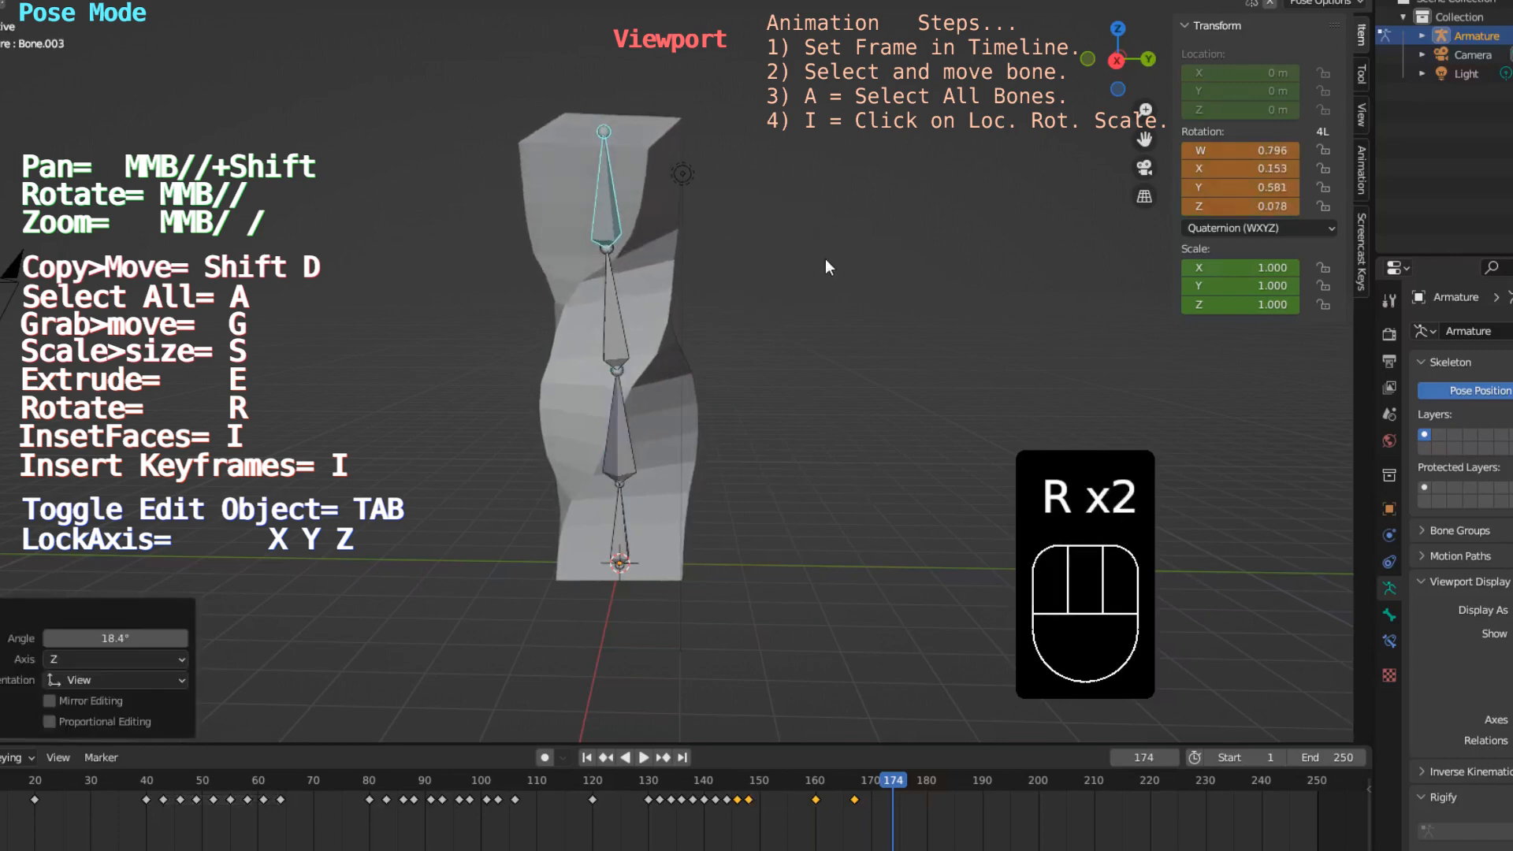
pyautogui.moveTo(578, 442); pyautogui.dragTo(779, 341, button='middle')
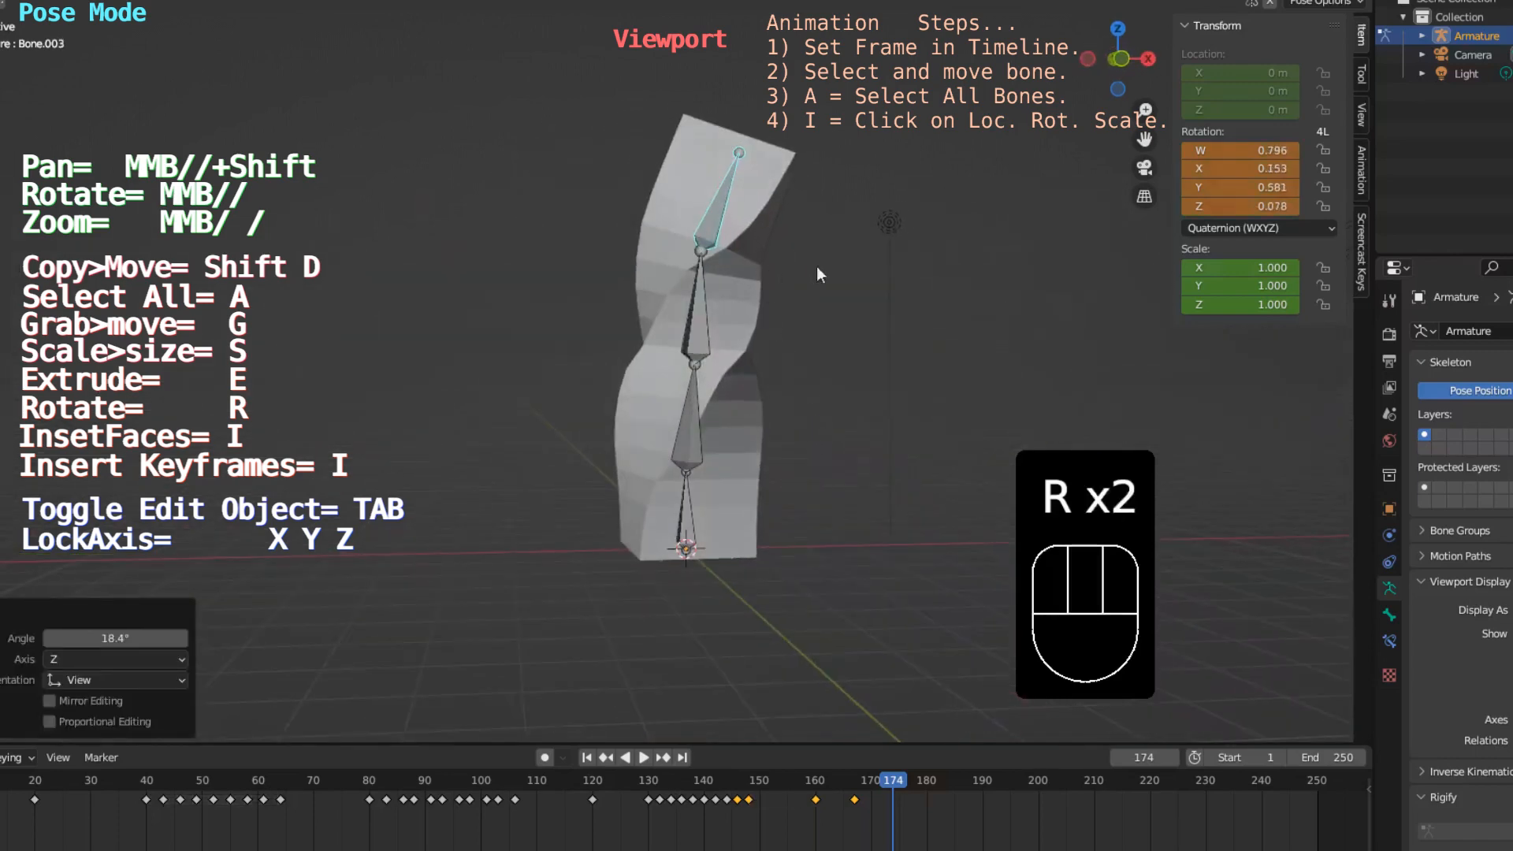
pyautogui.press('r')
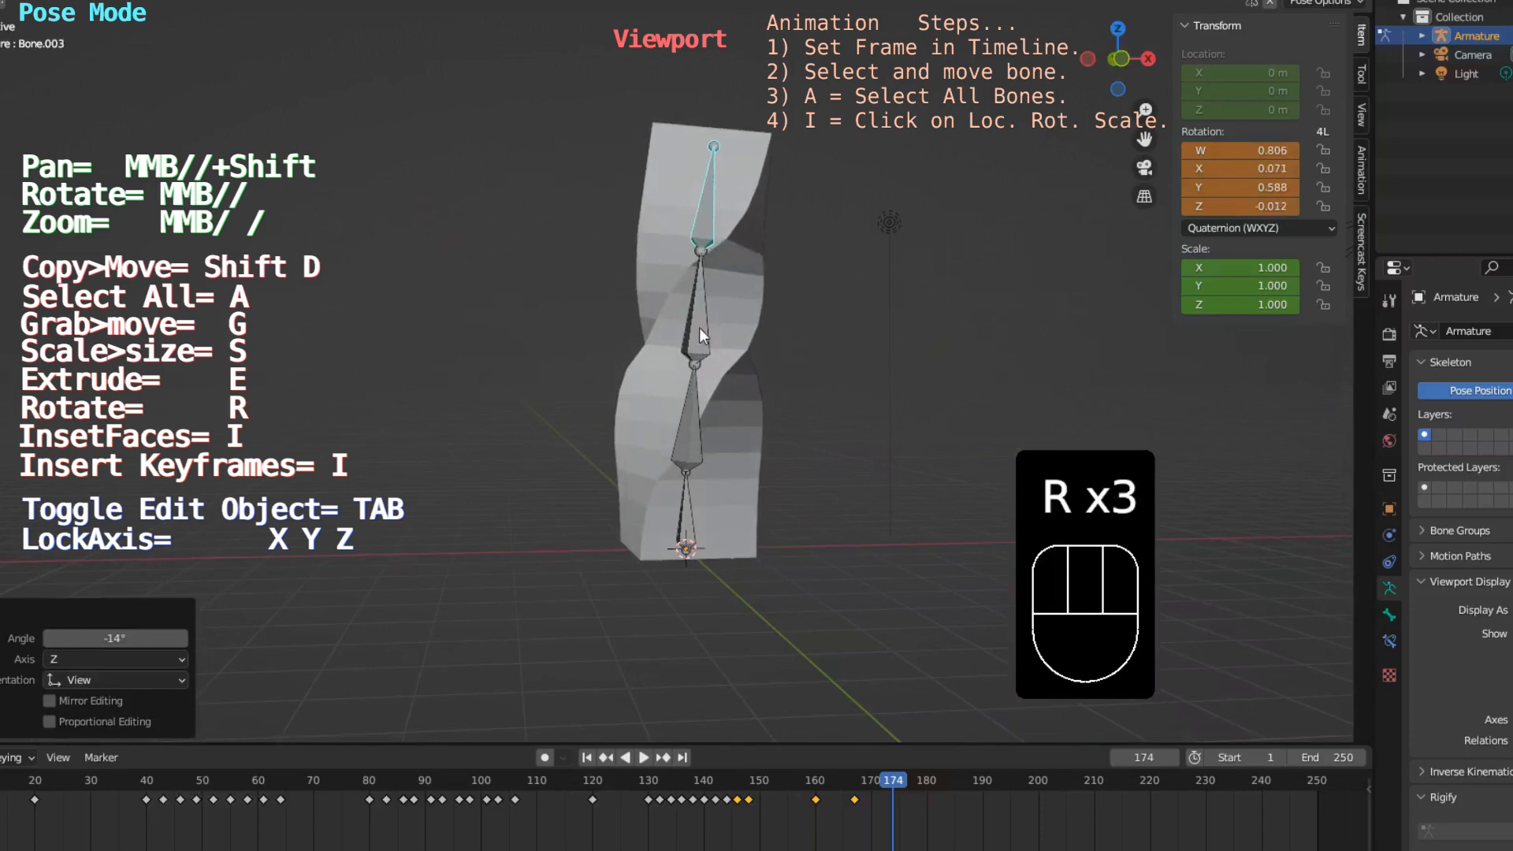
# Step: Straighten the column in front view by rotating the third bone about -2.53° and the second bone about -3.78°
pyautogui.click(700, 328)
pyautogui.press('r')
pyautogui.click(793, 347)
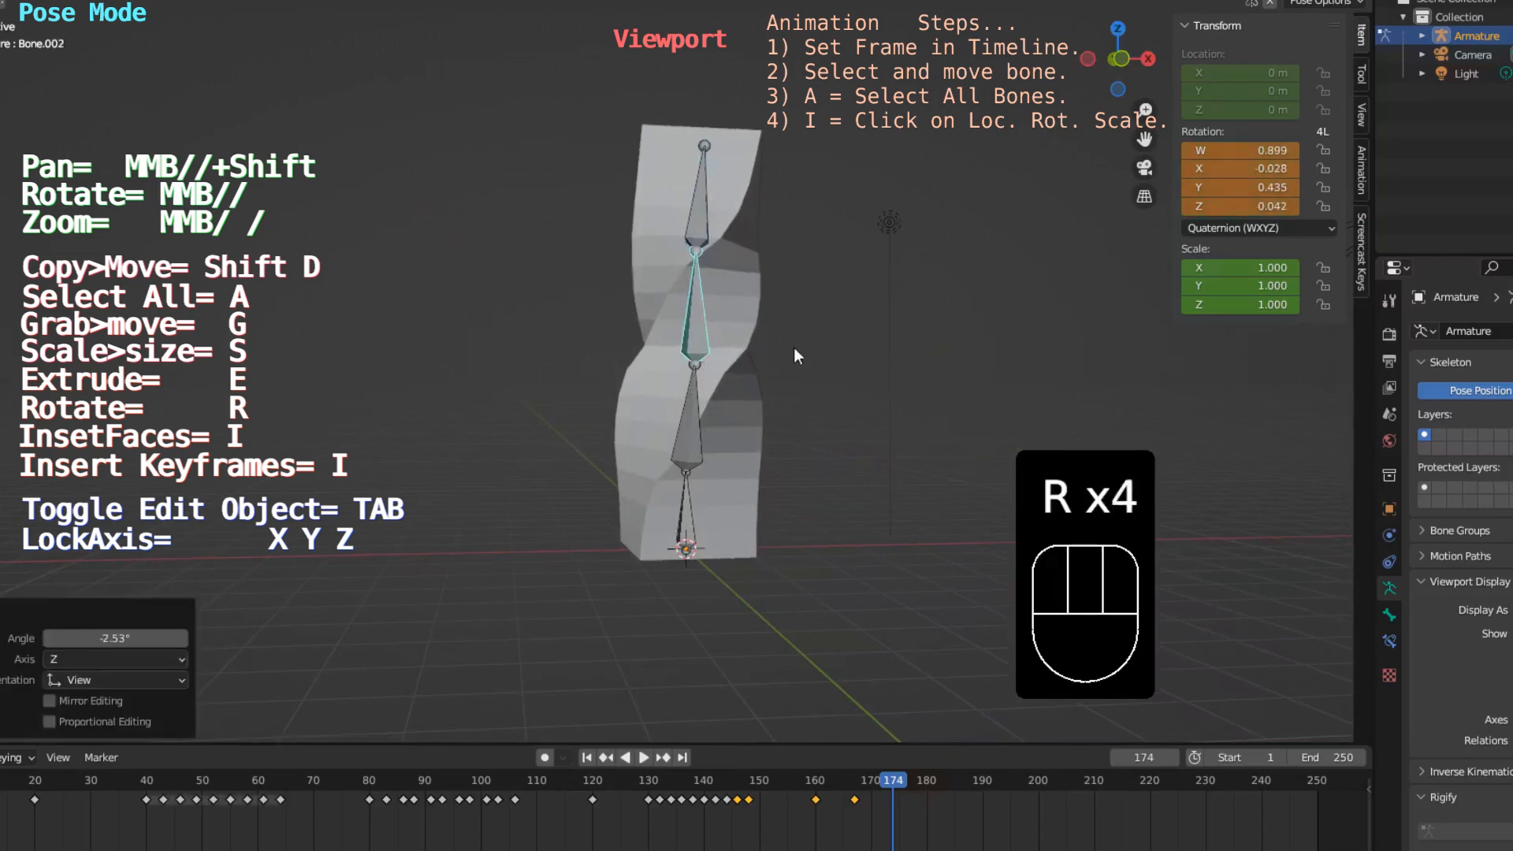
pyautogui.click(692, 414)
pyautogui.press('r')
pyautogui.click(797, 410)
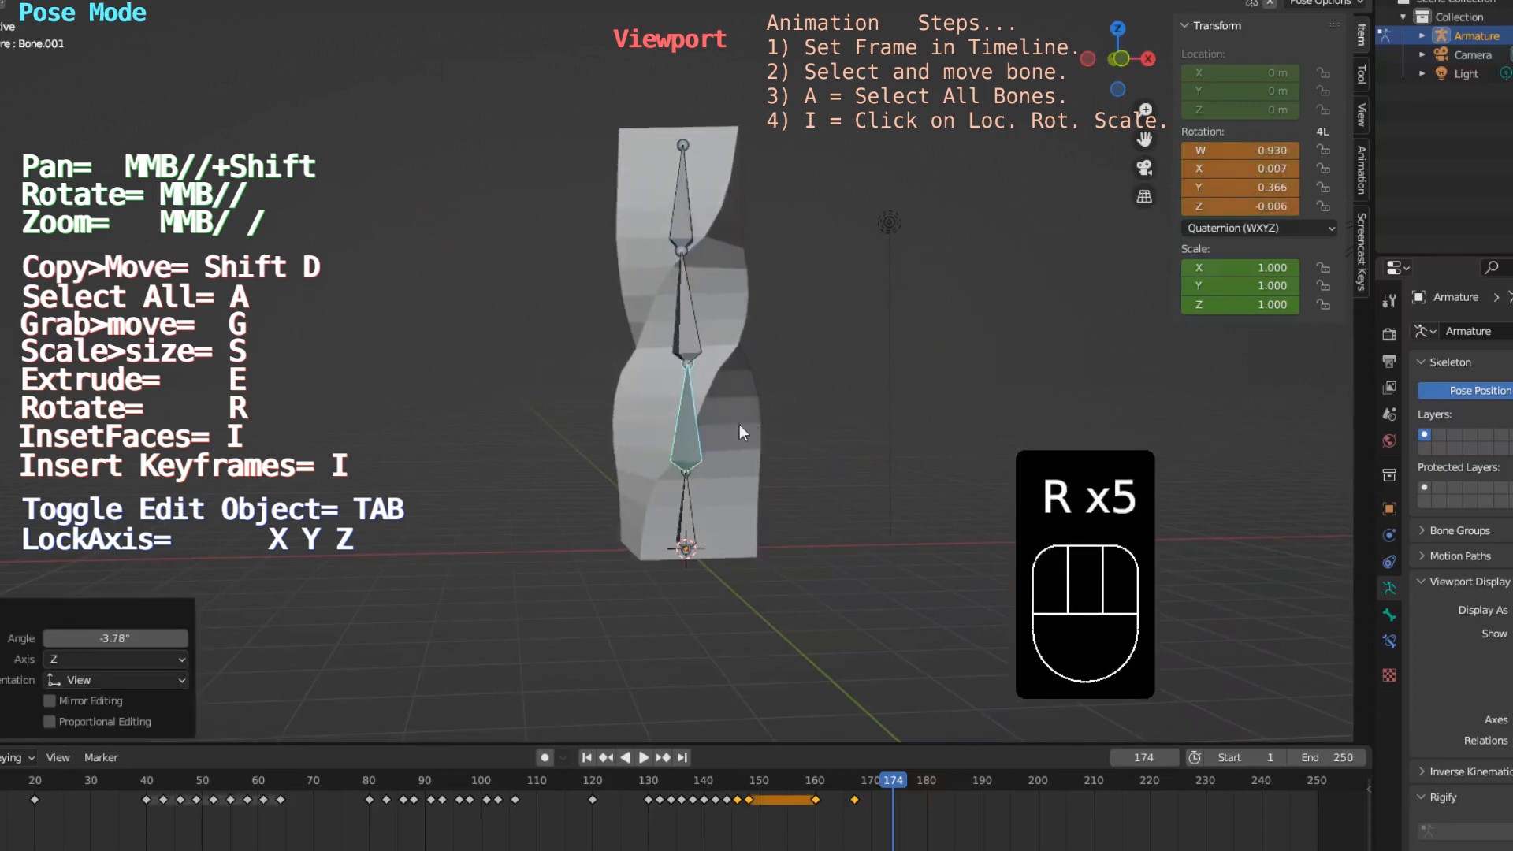
# Step: Twist the second bone around the column's vertical axis, and the third bone by about 110°
pyautogui.moveTo(786, 419); pyautogui.dragTo(771, 638, button='middle')
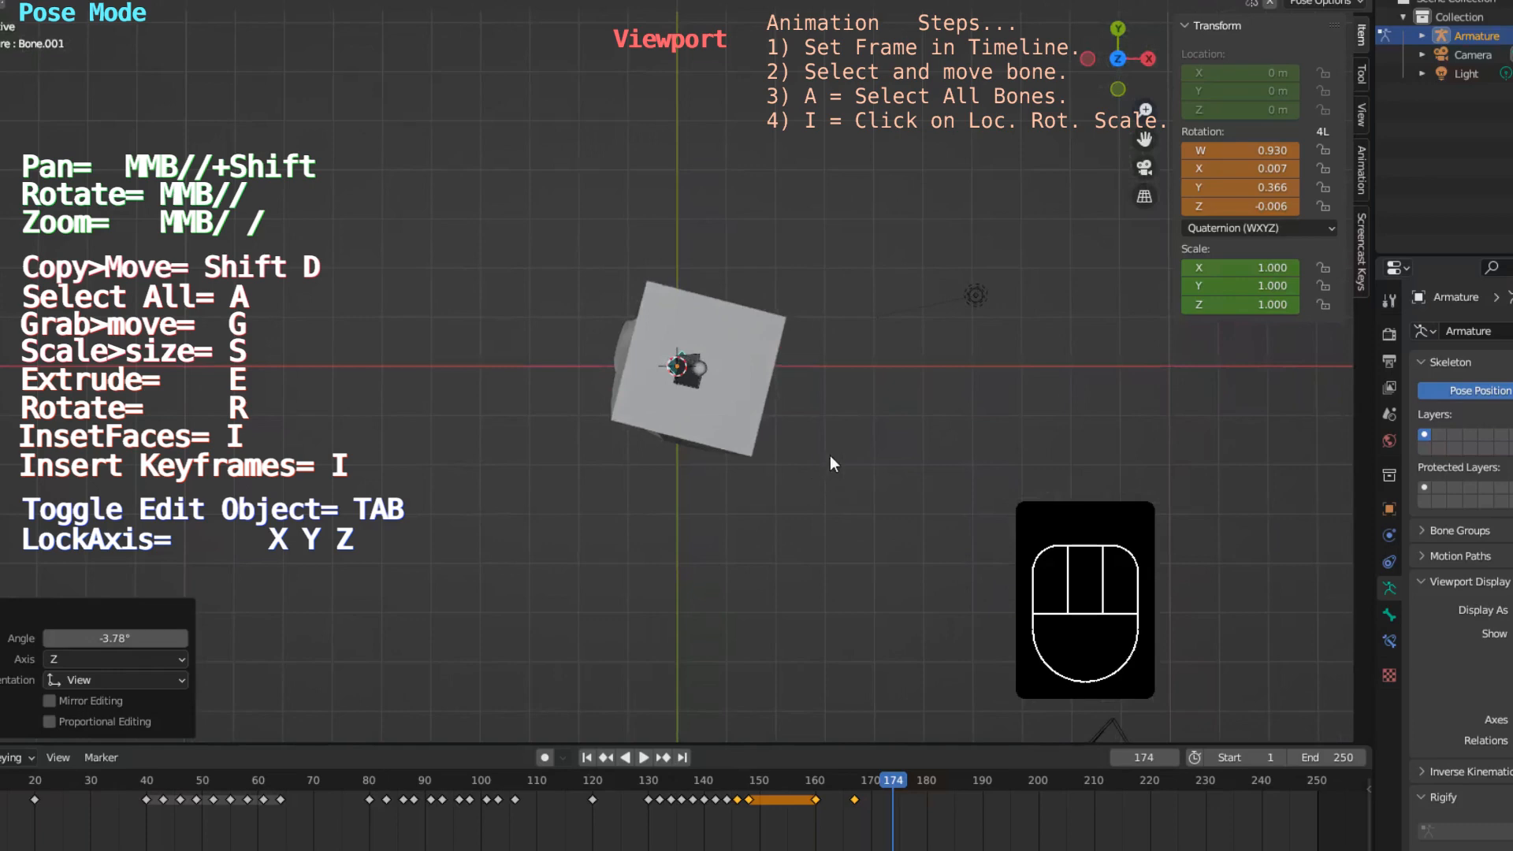
pyautogui.press('r')
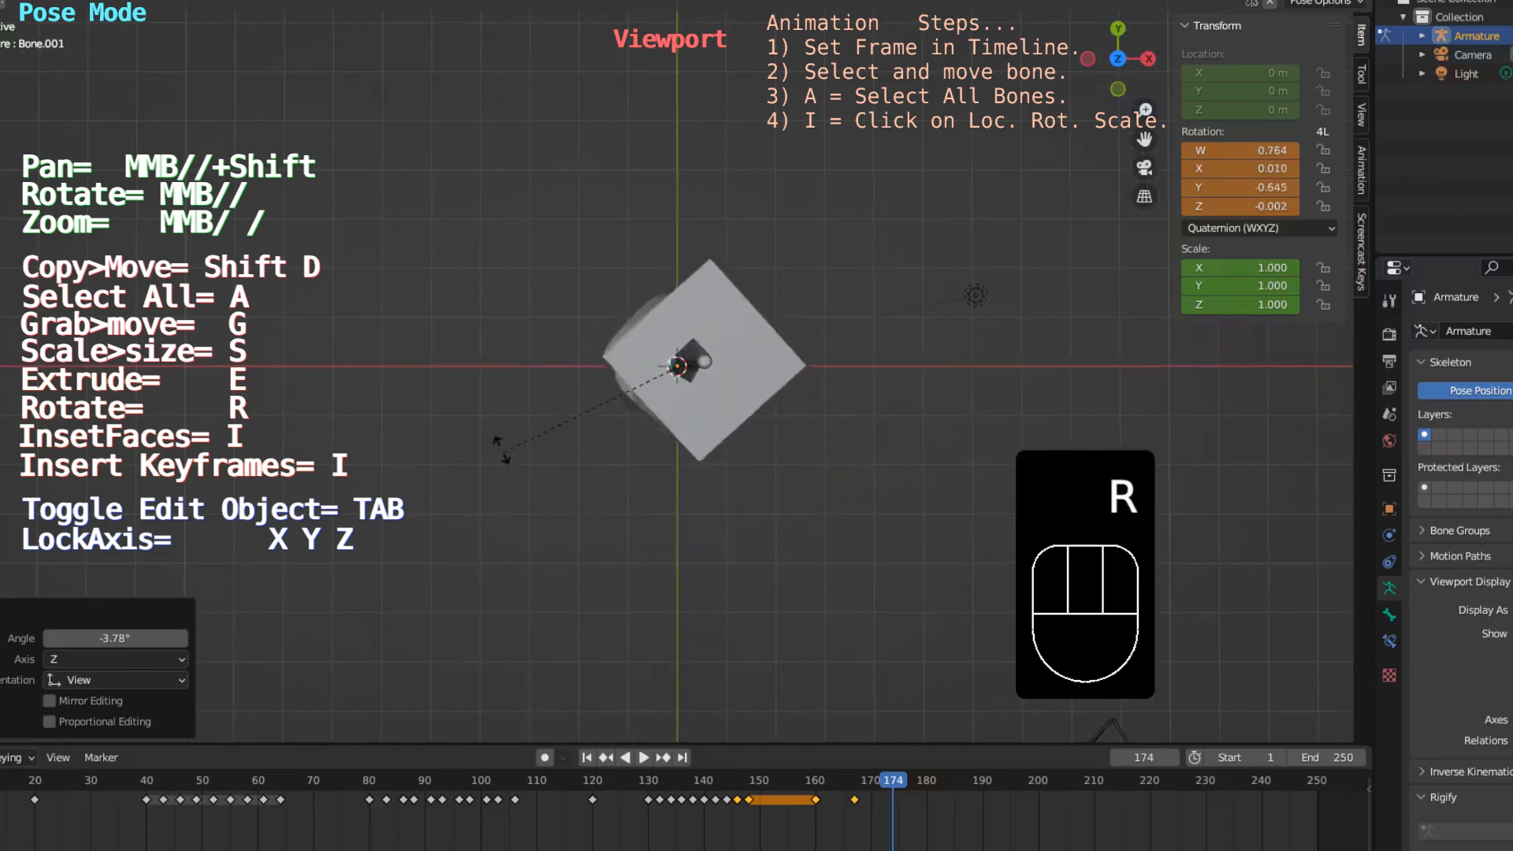
pyautogui.moveTo(538, 386); pyautogui.dragTo(843, 385, button='middle')
pyautogui.click(697, 301)
pyautogui.press('r')
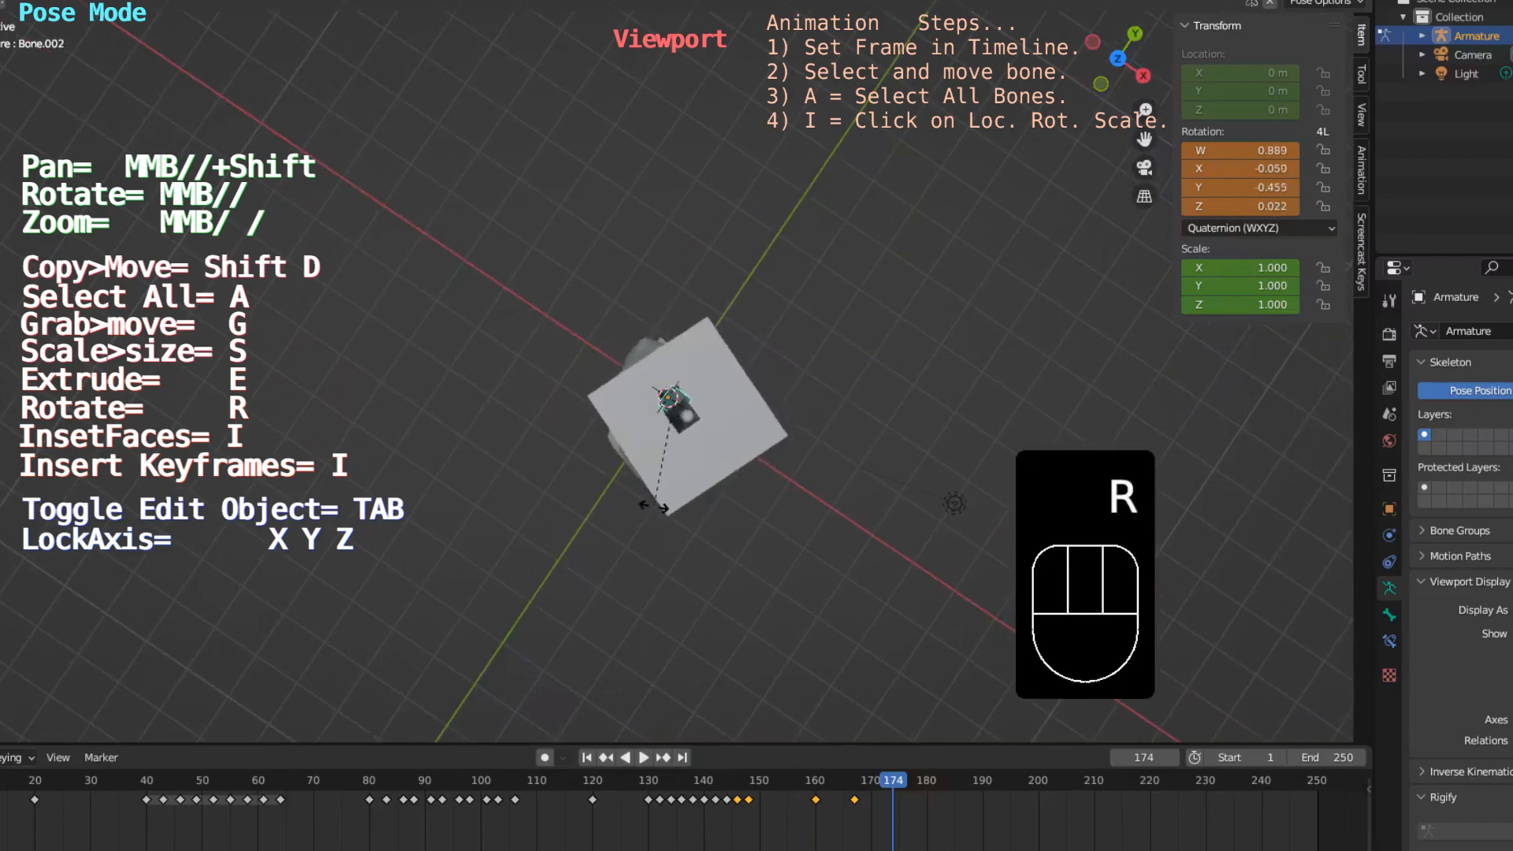
pyautogui.click(662, 512)
# Step: Twist the top bone around the column's vertical axis by about 157°
pyautogui.moveTo(698, 537); pyautogui.dragTo(678, 316, button='middle')
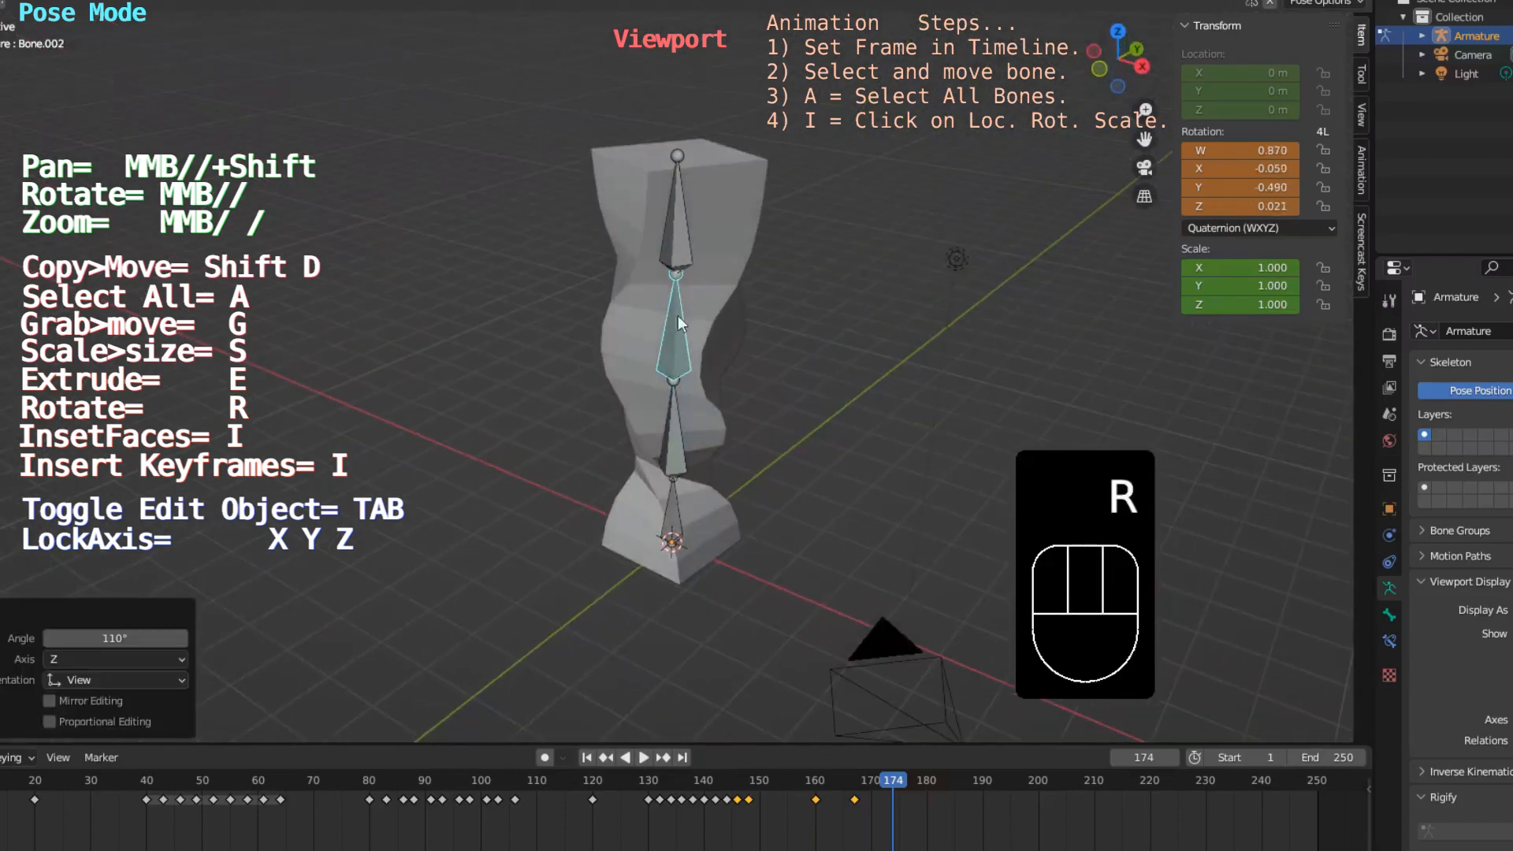
pyautogui.click(675, 235)
pyautogui.moveTo(822, 339); pyautogui.dragTo(808, 465, button='middle')
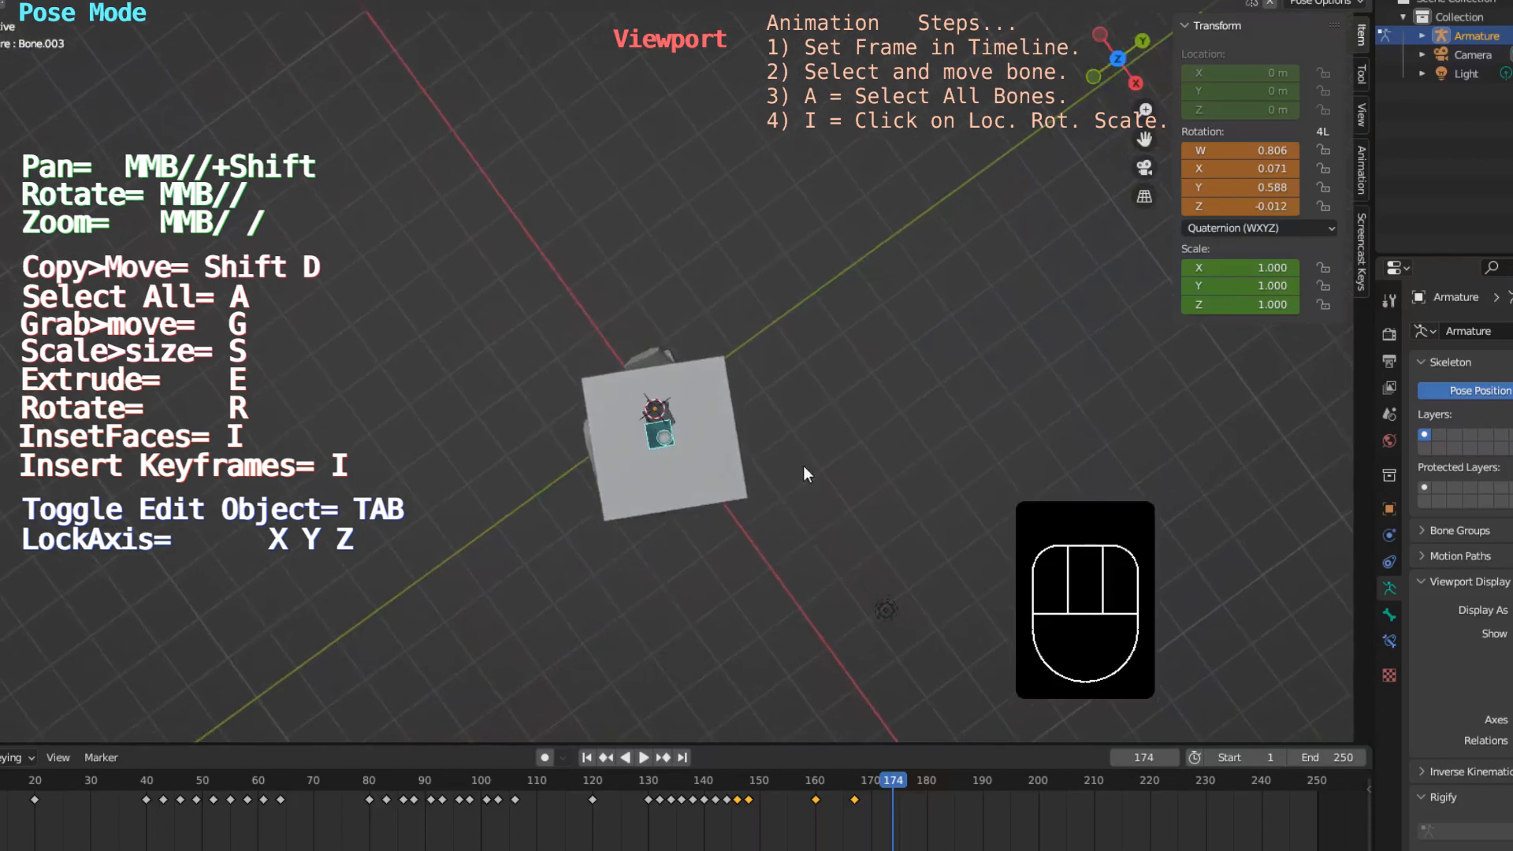
pyautogui.press('r')
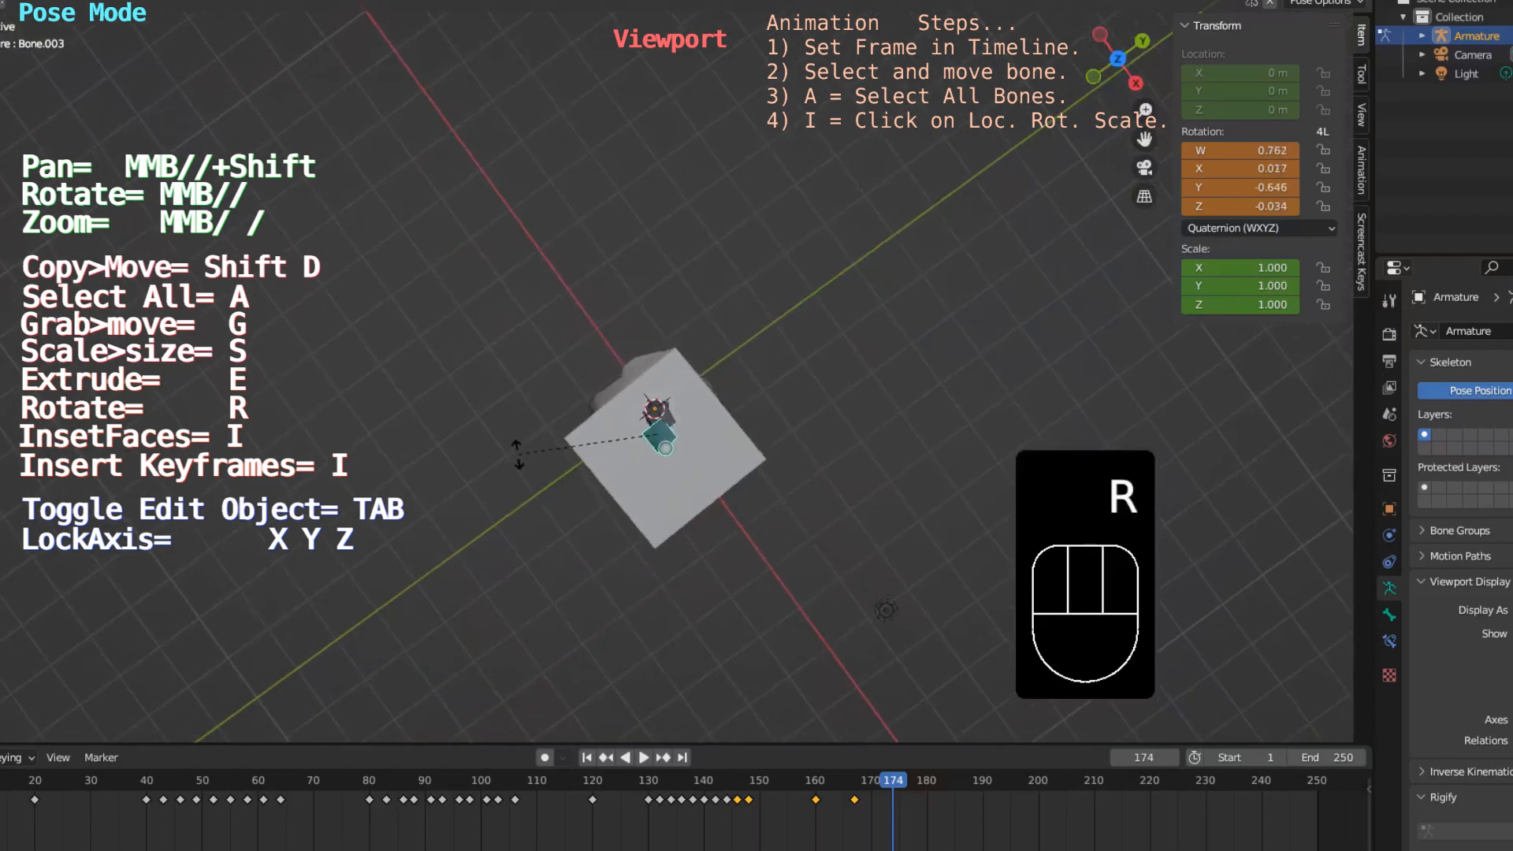
pyautogui.click(519, 451)
# Step: Insert Location, Rotation & Scale keyframes for all bones in the twisted pose at frame 174
pyautogui.moveTo(674, 517); pyautogui.dragTo(465, 442, button='middle')
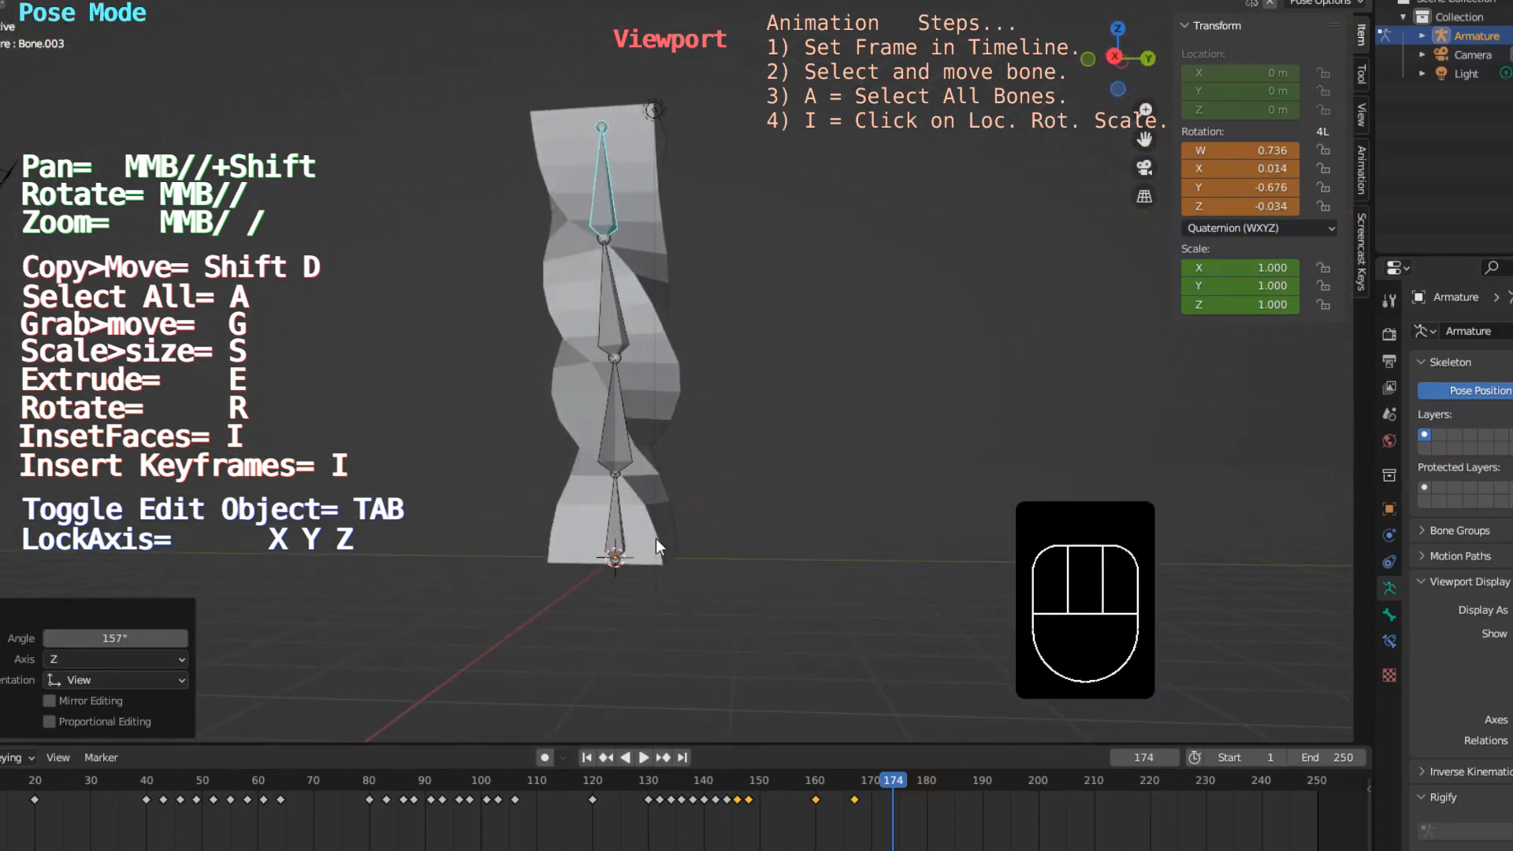
pyautogui.press('a')
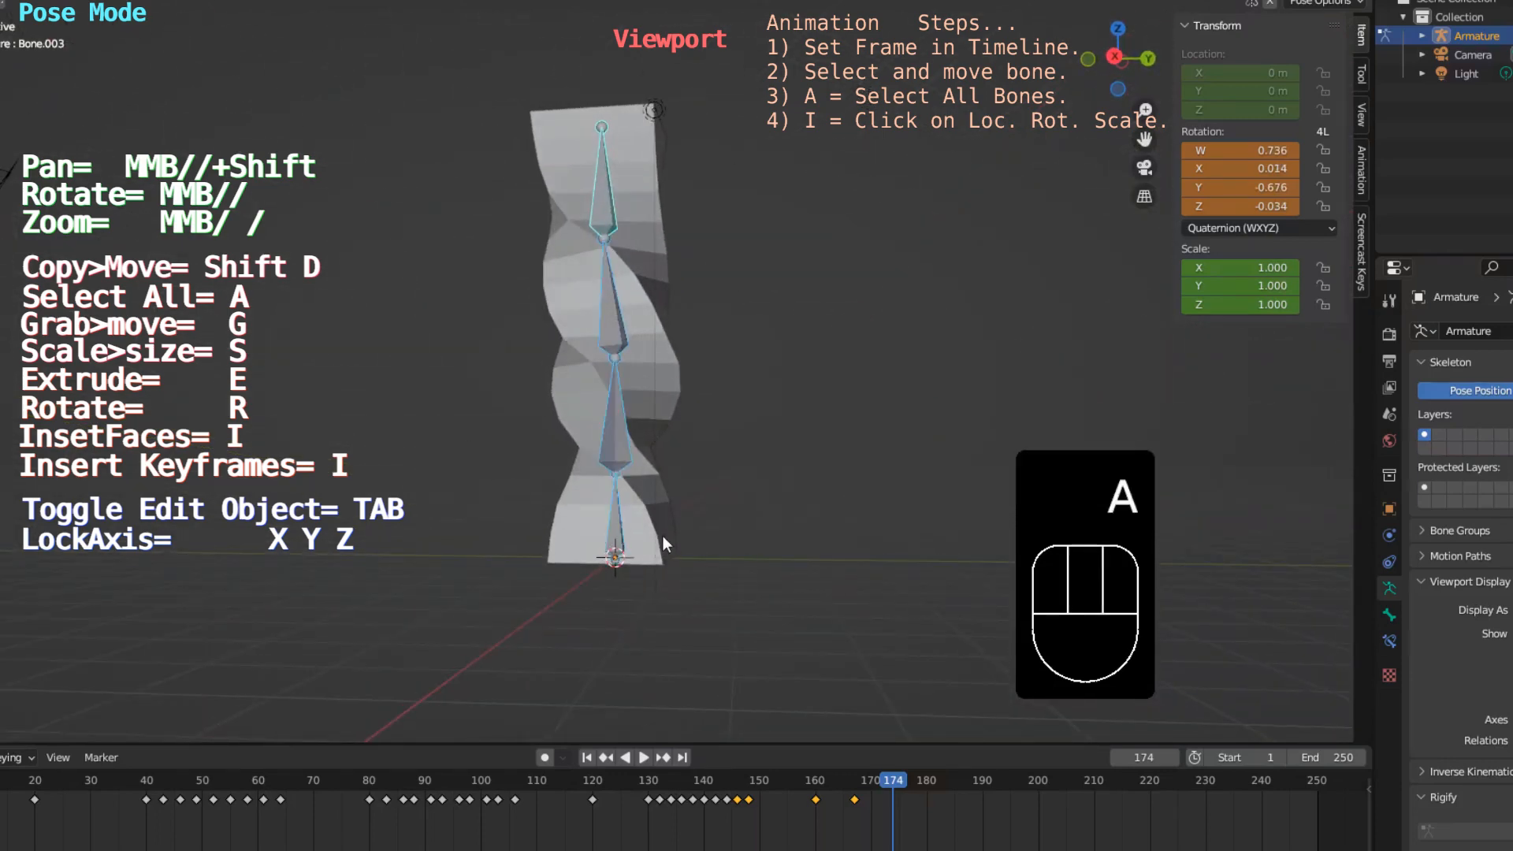
pyautogui.press('i')
pyautogui.click(664, 536)
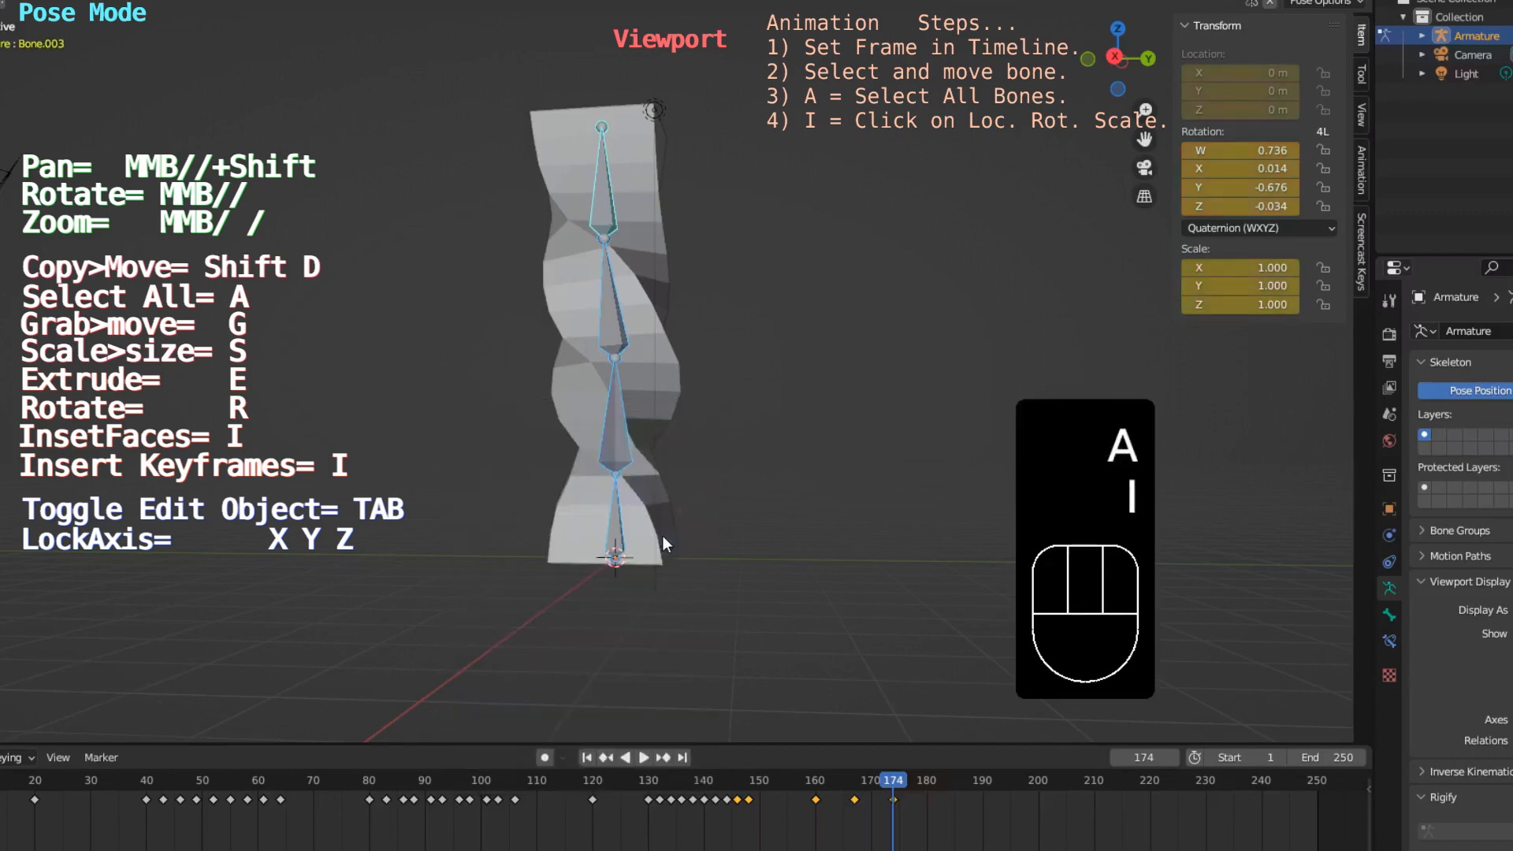
# Step: At frame 181, clear all transforms on every bone to restore the rest pose
pyautogui.moveTo(894, 802); pyautogui.dragTo(933, 782)
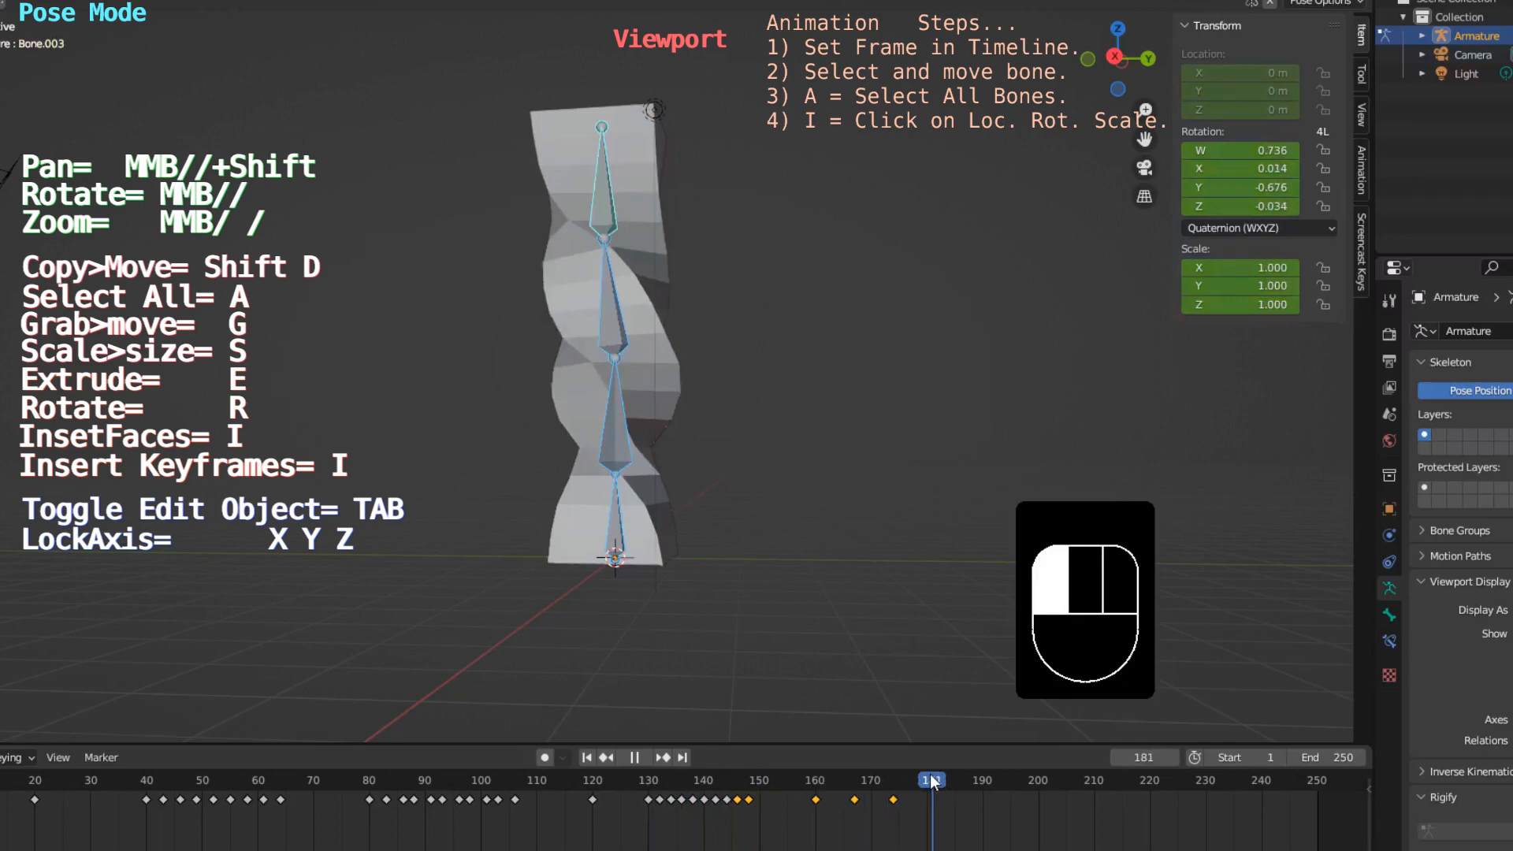
pyautogui.moveTo(933, 782); pyautogui.dragTo(932, 782)
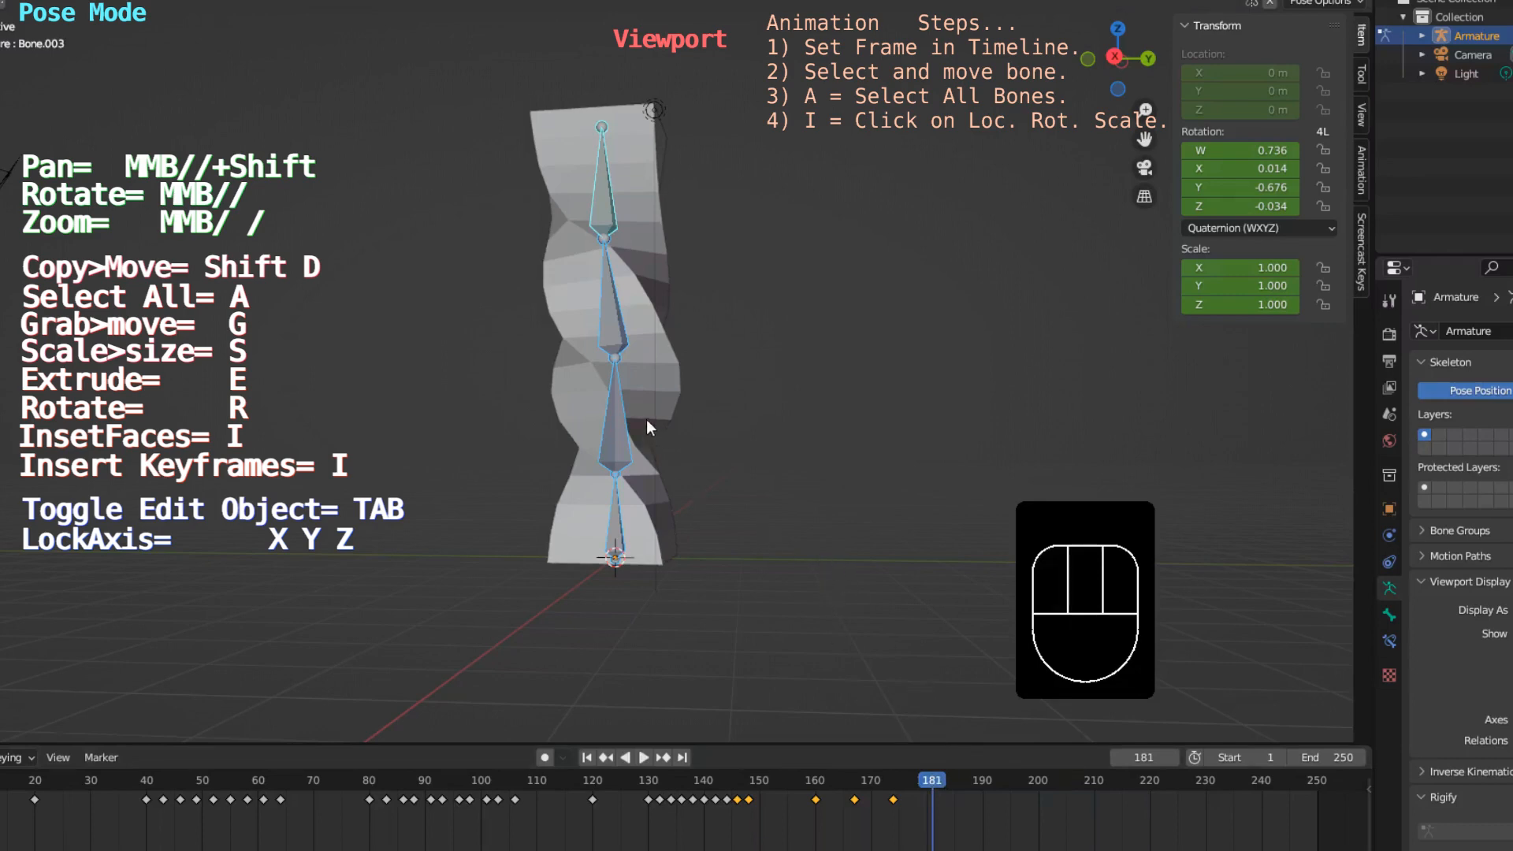
pyautogui.press('a')
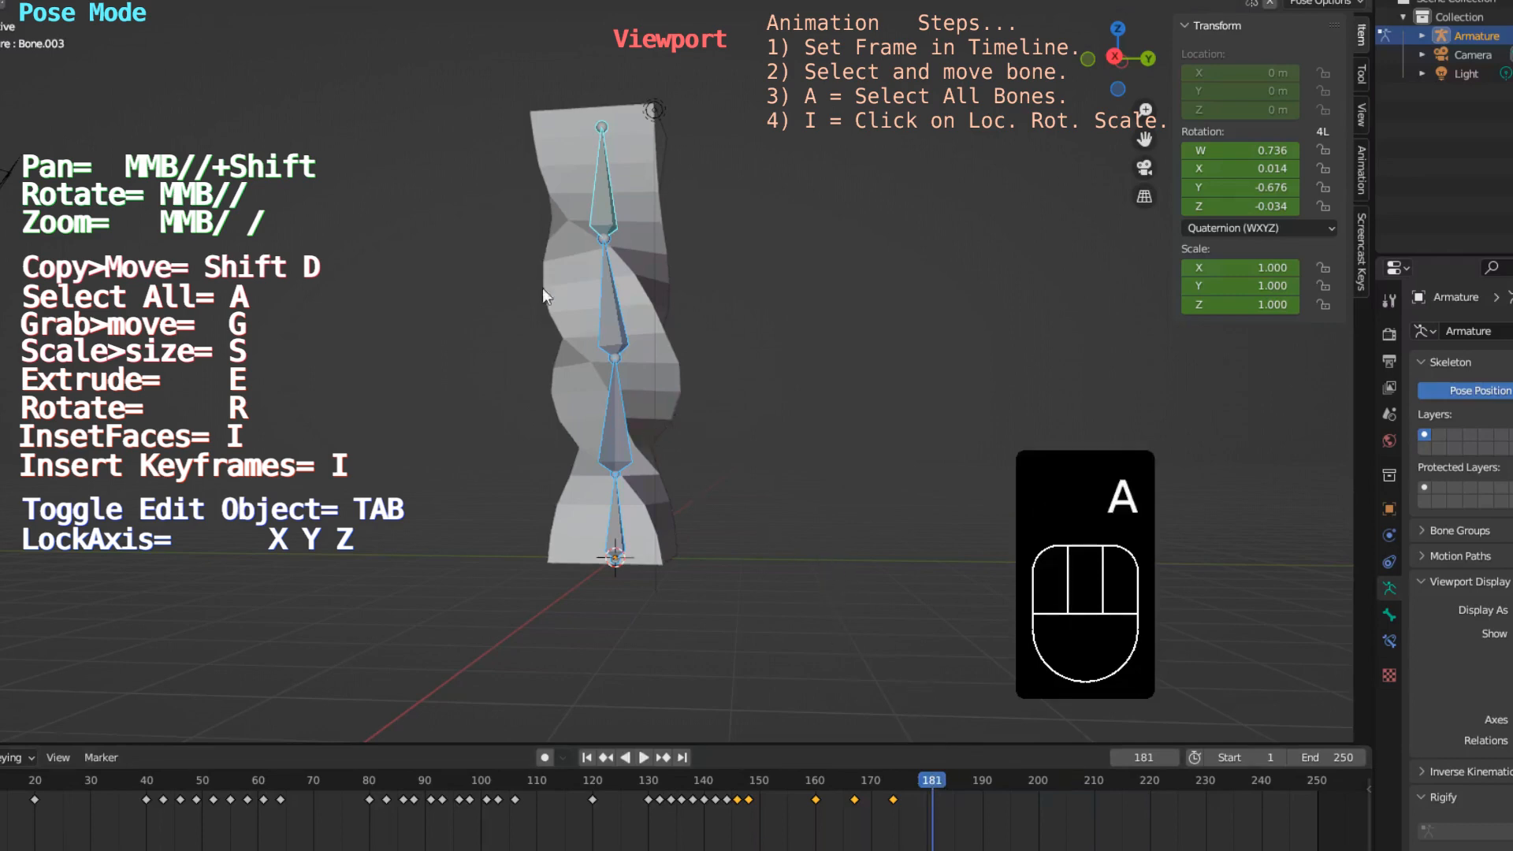
pyautogui.click(270, 11)
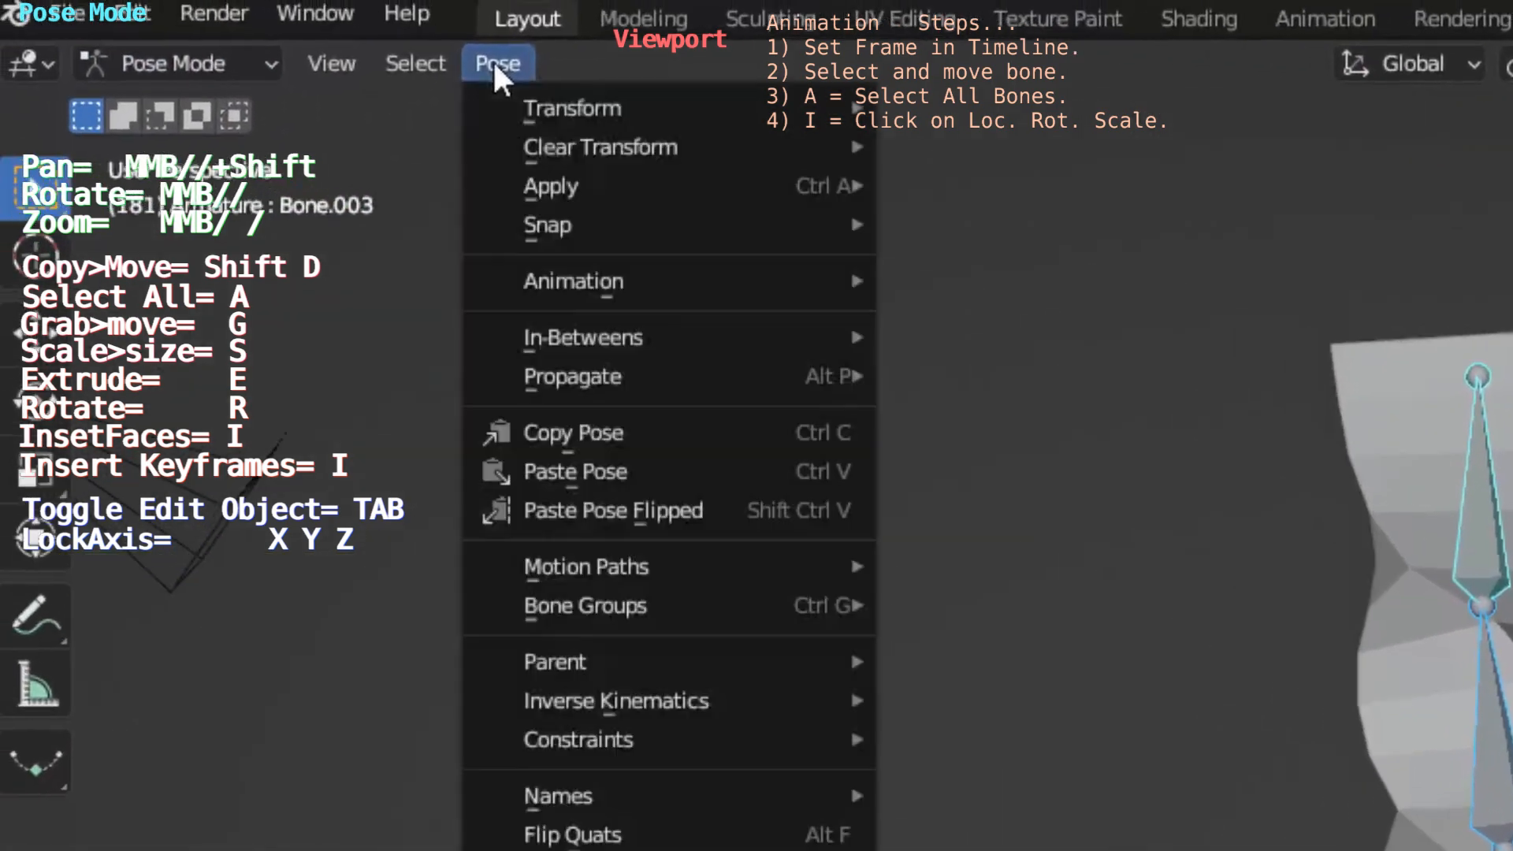
pyautogui.moveTo(566, 148)
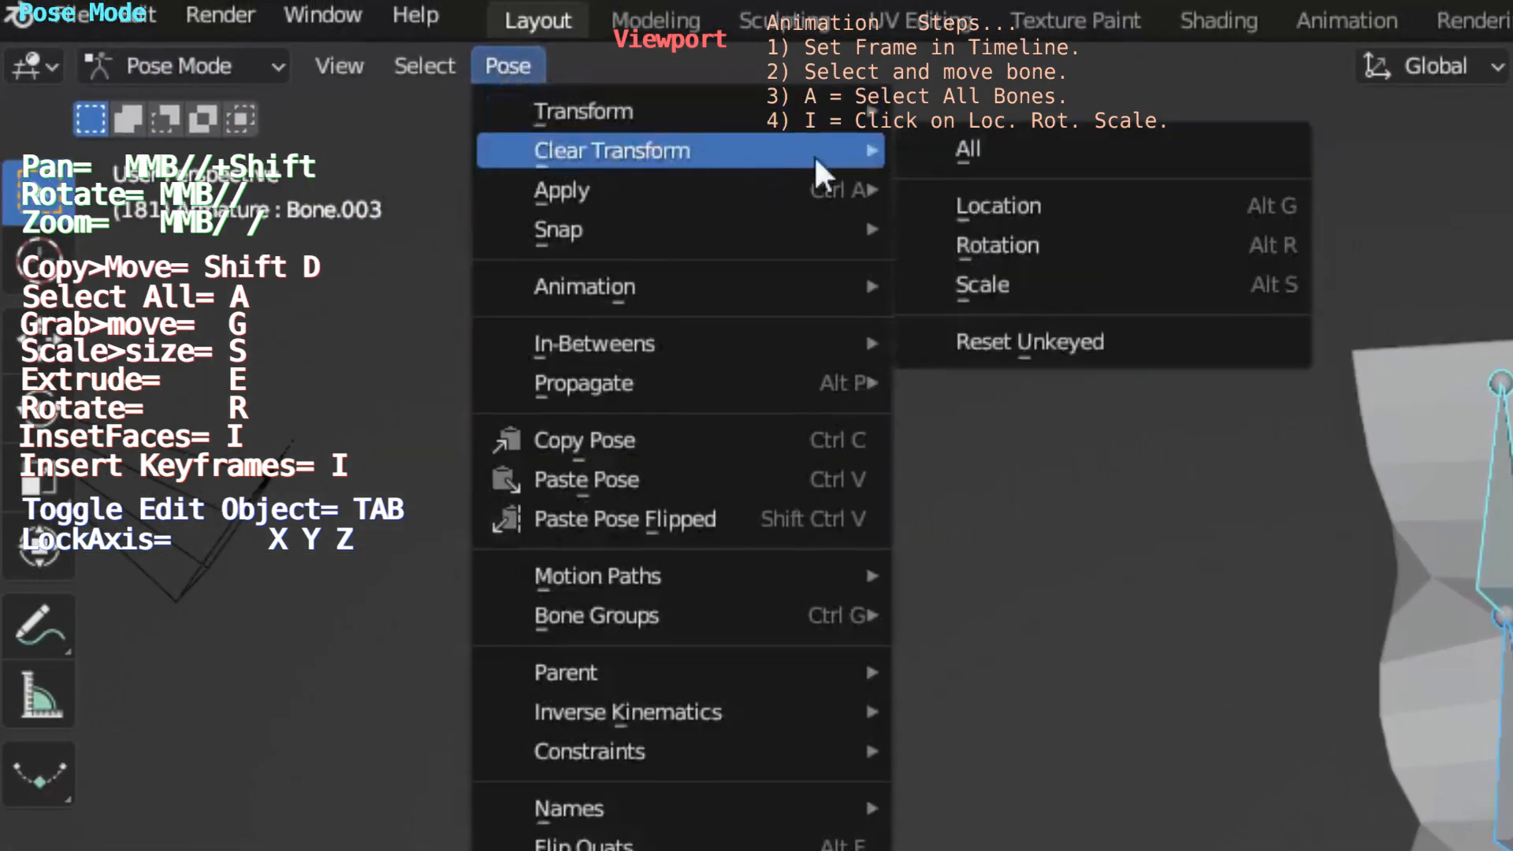
pyautogui.click(967, 139)
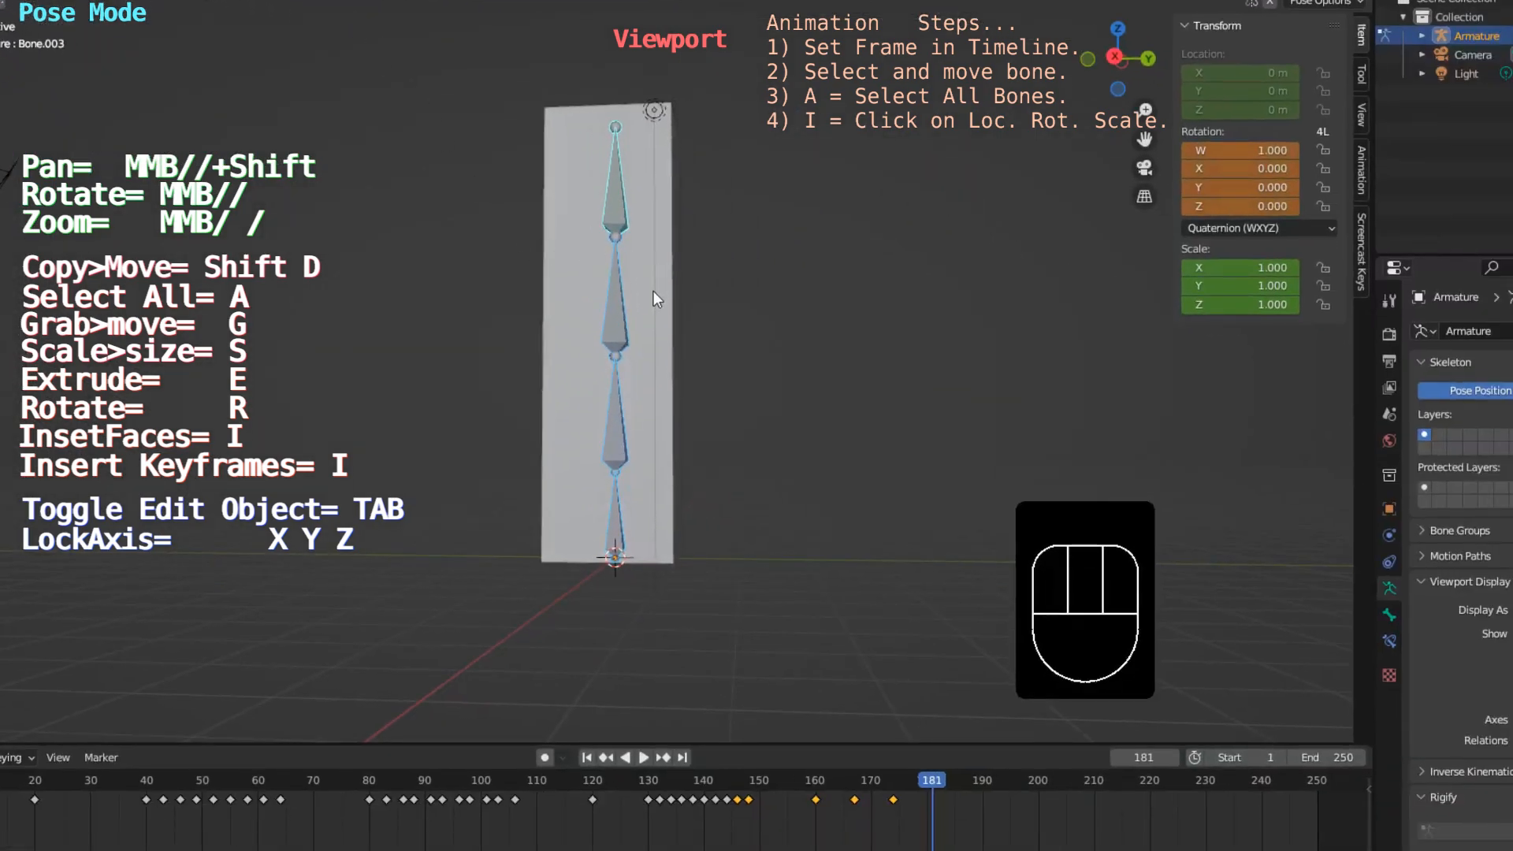
# Step: Insert Location, Rotation & Scale keyframes for all bones in the rest pose at frame 181
pyautogui.press('a')
pyautogui.press('i')
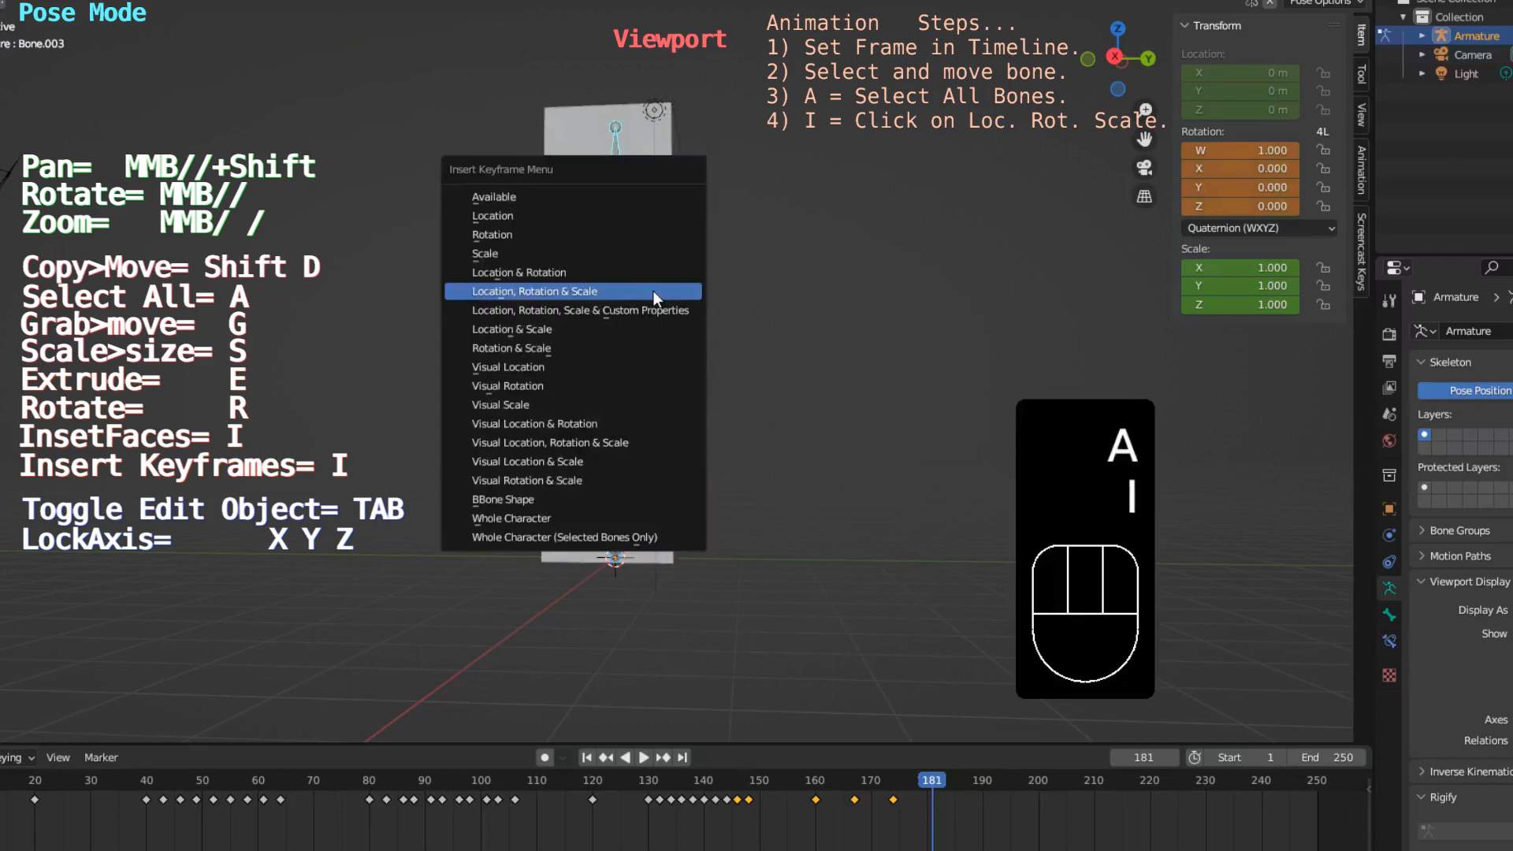
pyautogui.click(654, 291)
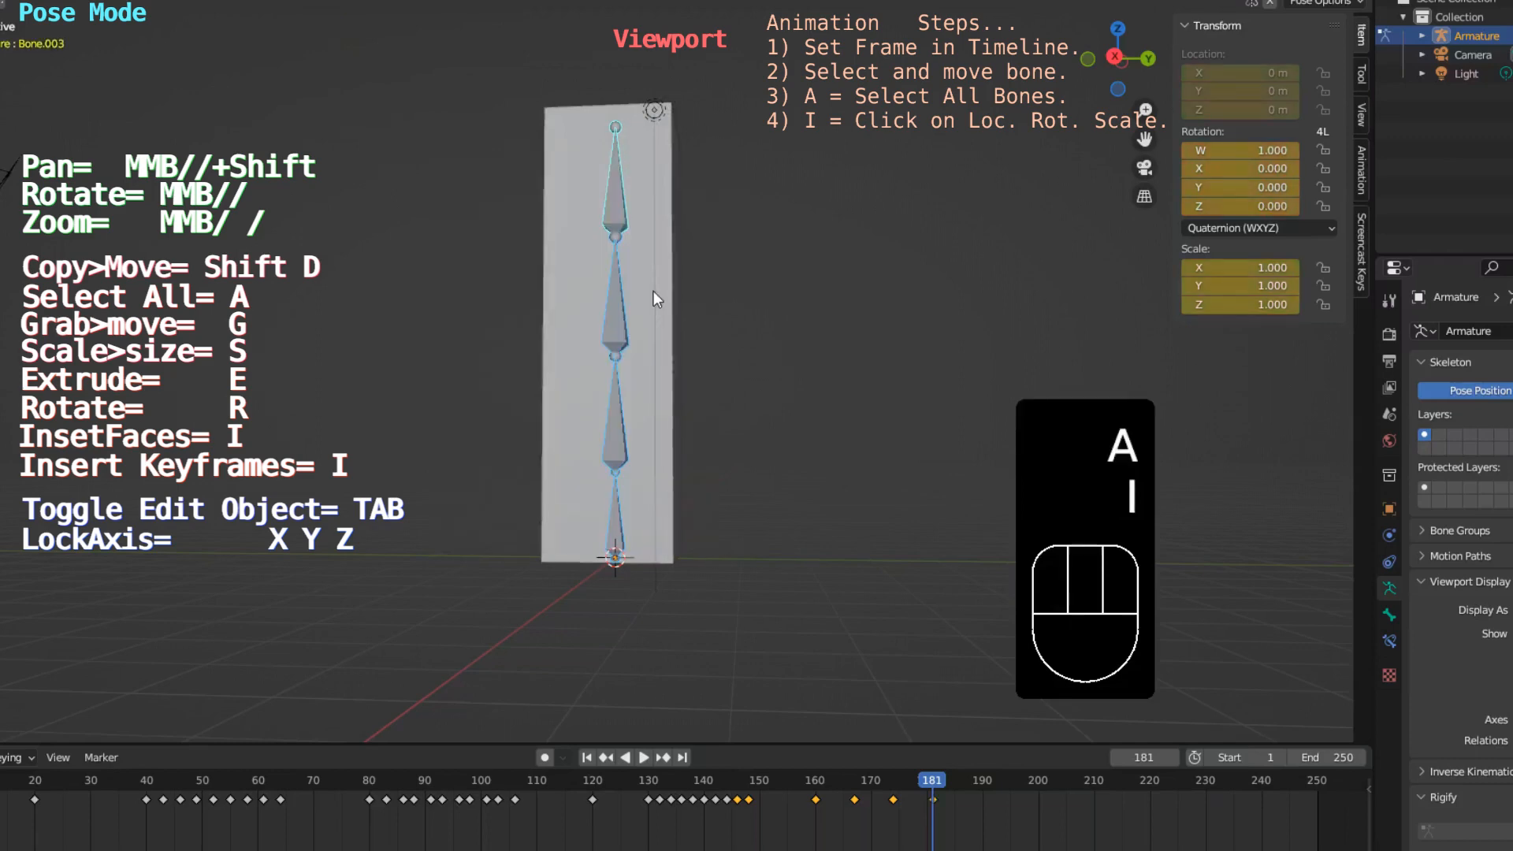
# Step: At frame 190, rotate the second bone from the base by about 12.2° in side view
pyautogui.moveTo(932, 780); pyautogui.dragTo(982, 782)
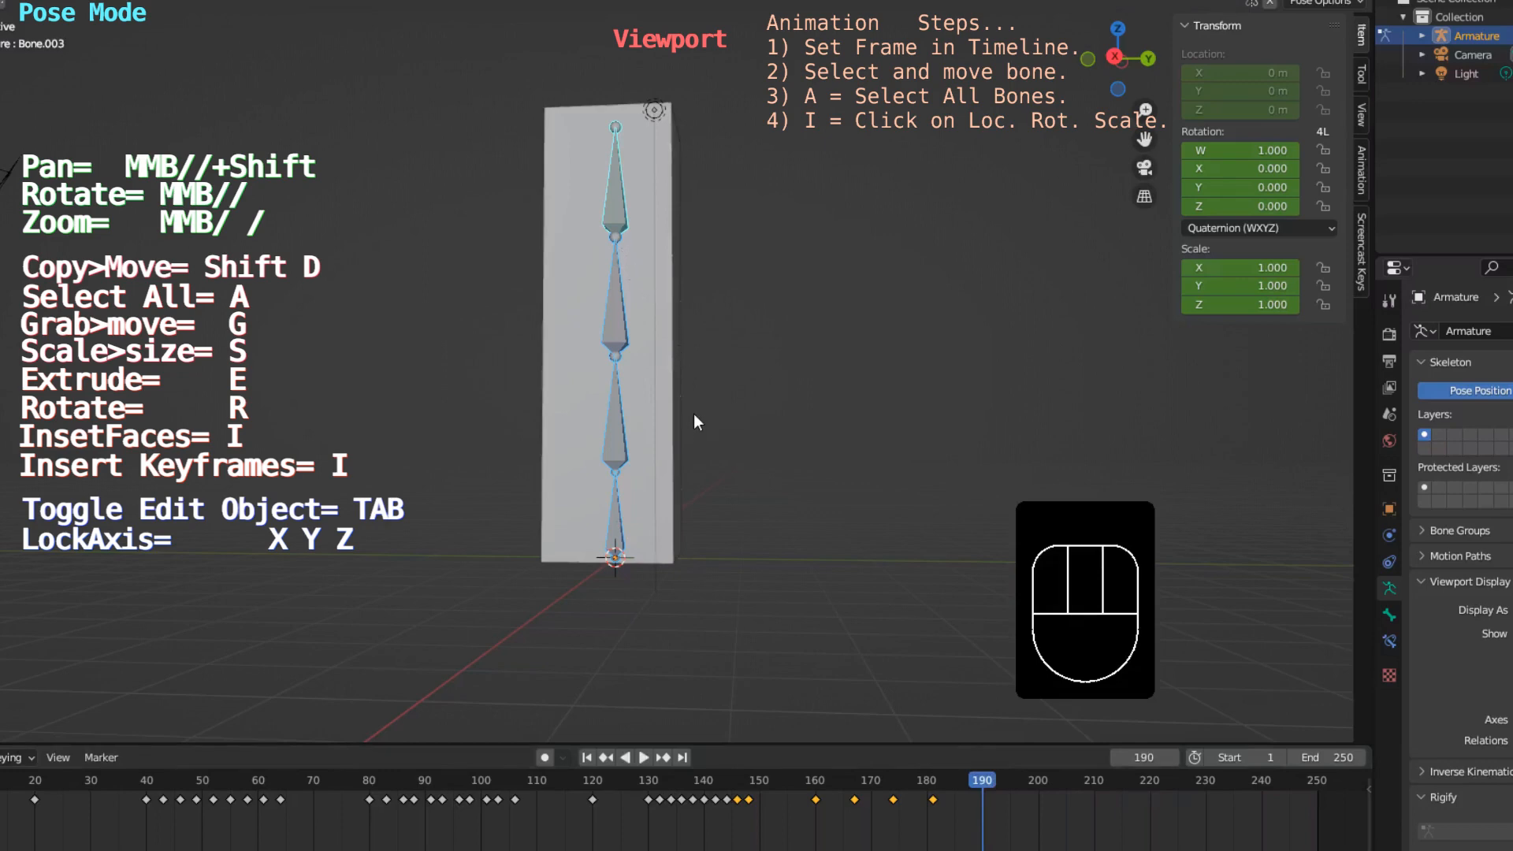
pyautogui.press('KP_3')
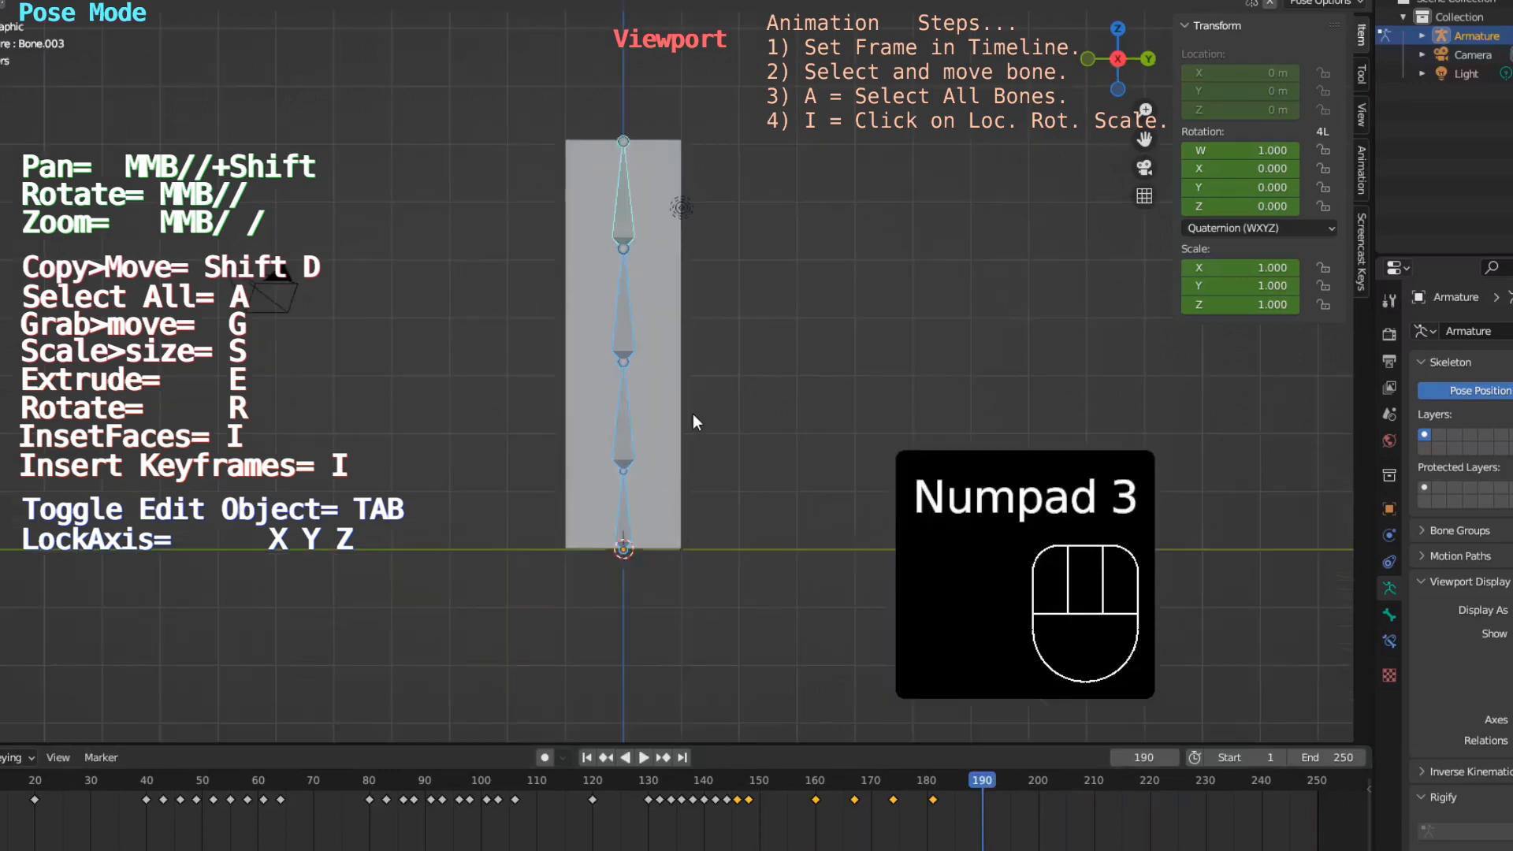
pyautogui.click(631, 192)
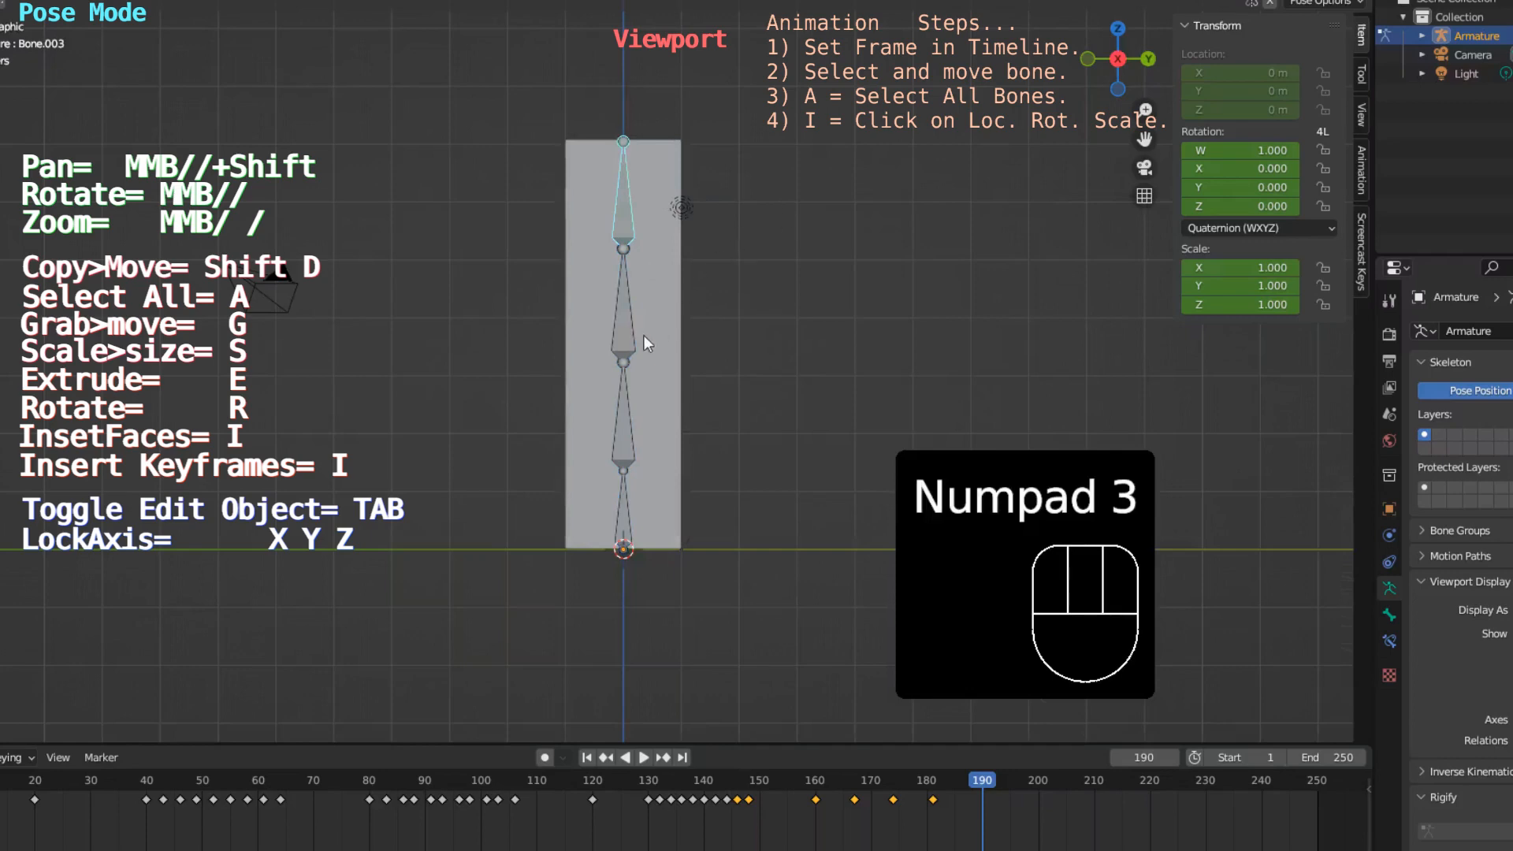
pyautogui.click(622, 413)
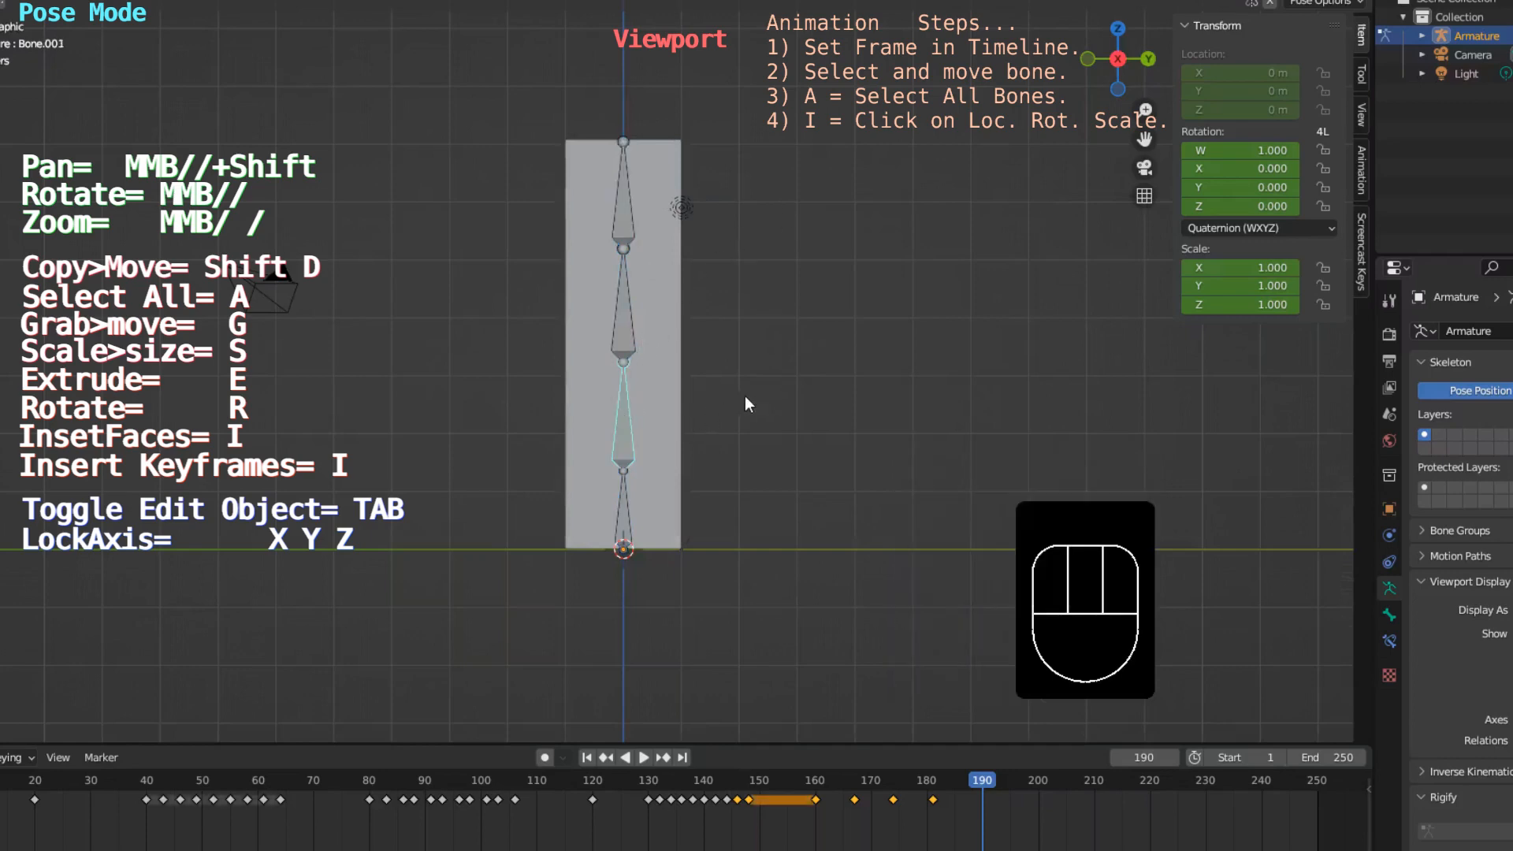
pyautogui.press('r')
pyautogui.click(711, 343)
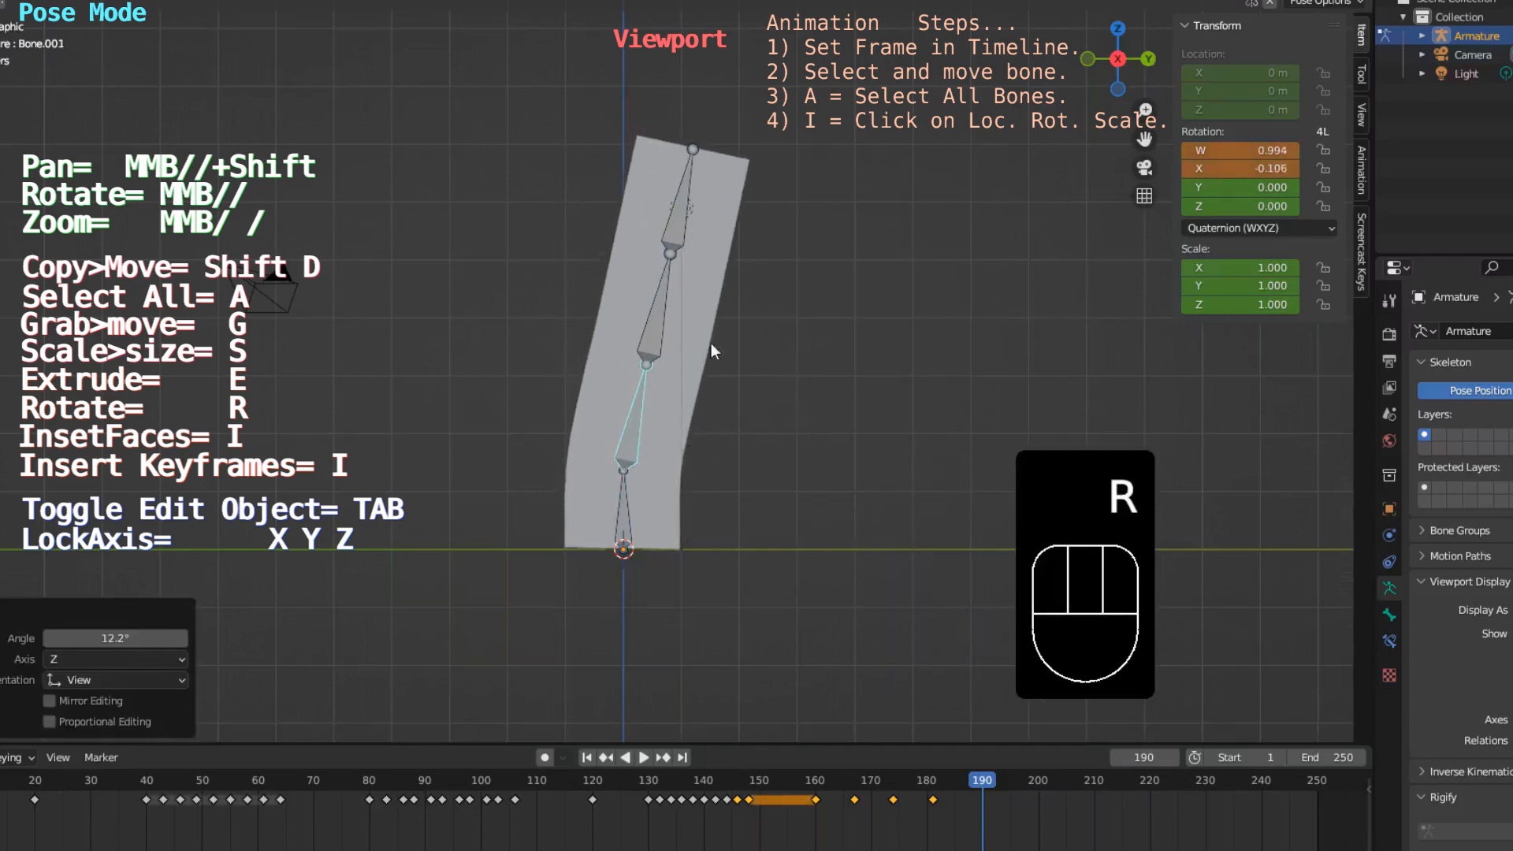
# Step: Rotate the third bone by about -20.9° and the top bone by about -51.5° in side view
pyautogui.click(664, 301)
pyautogui.press('r')
pyautogui.click(745, 297)
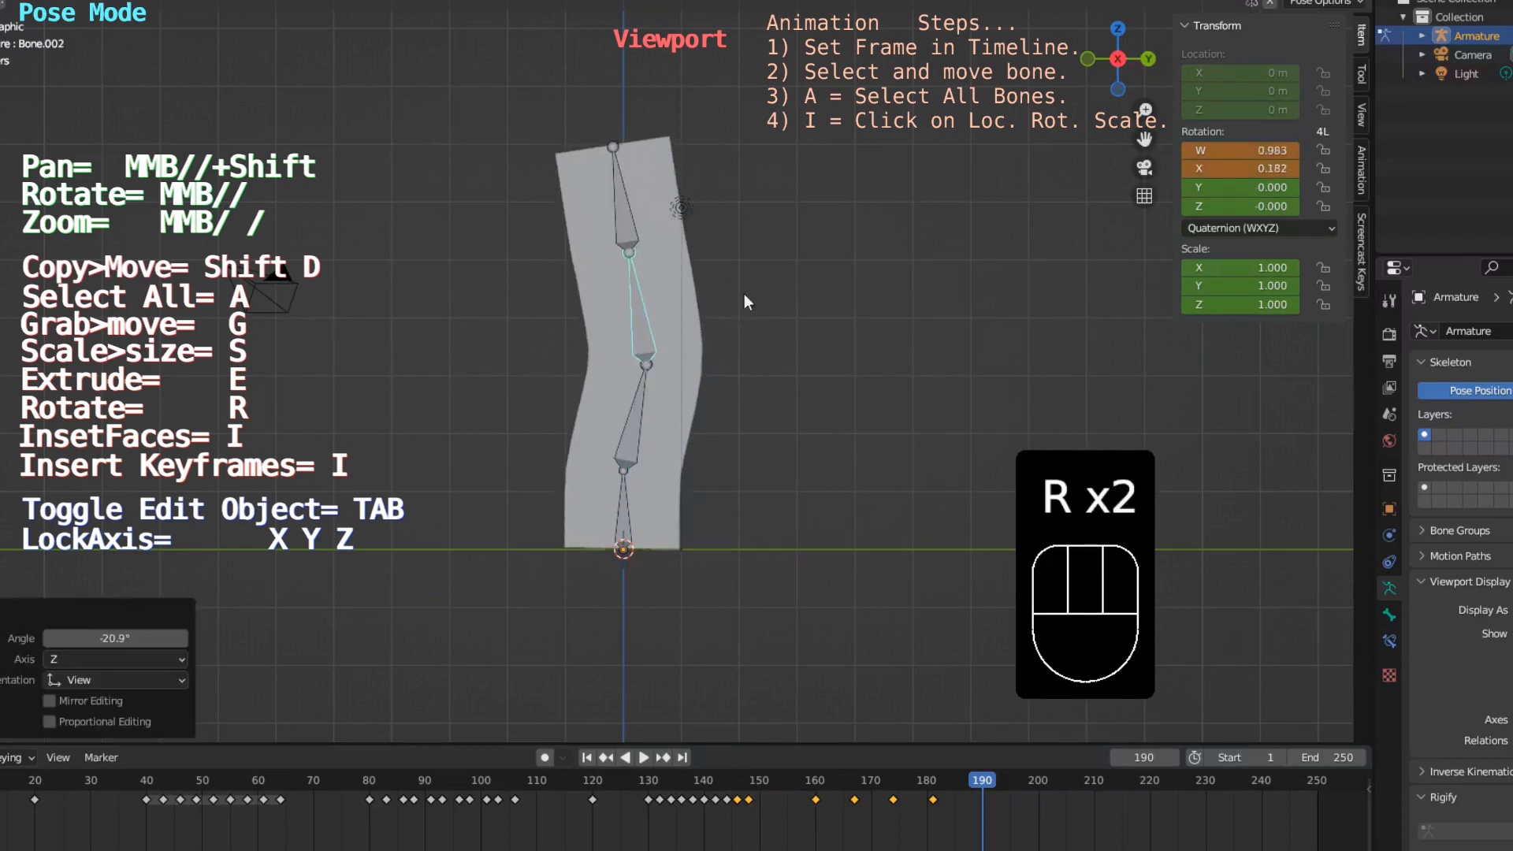
pyautogui.click(626, 209)
pyautogui.press('r')
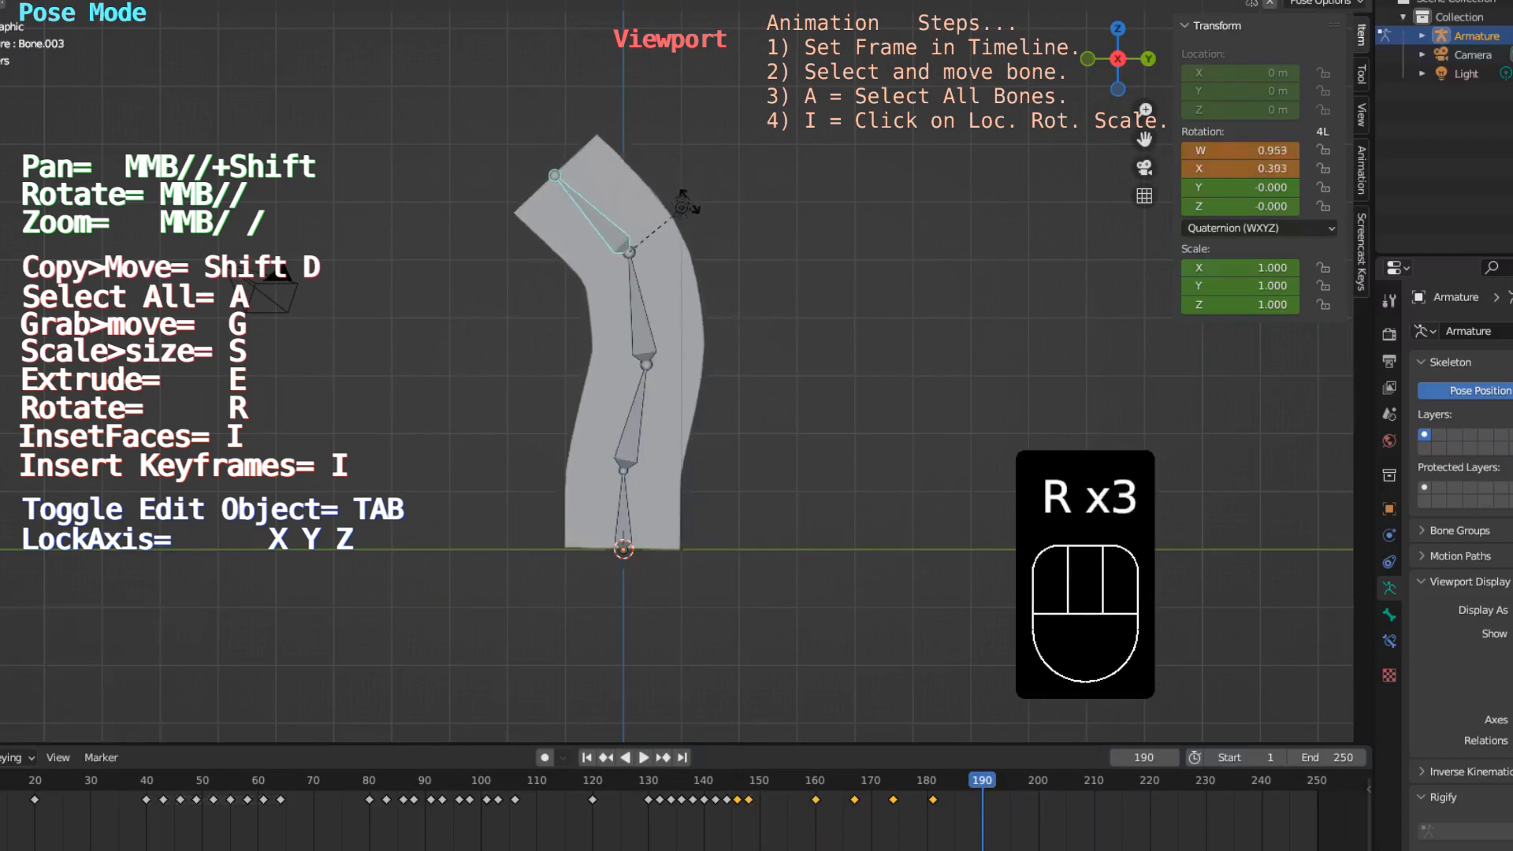
pyautogui.click(658, 193)
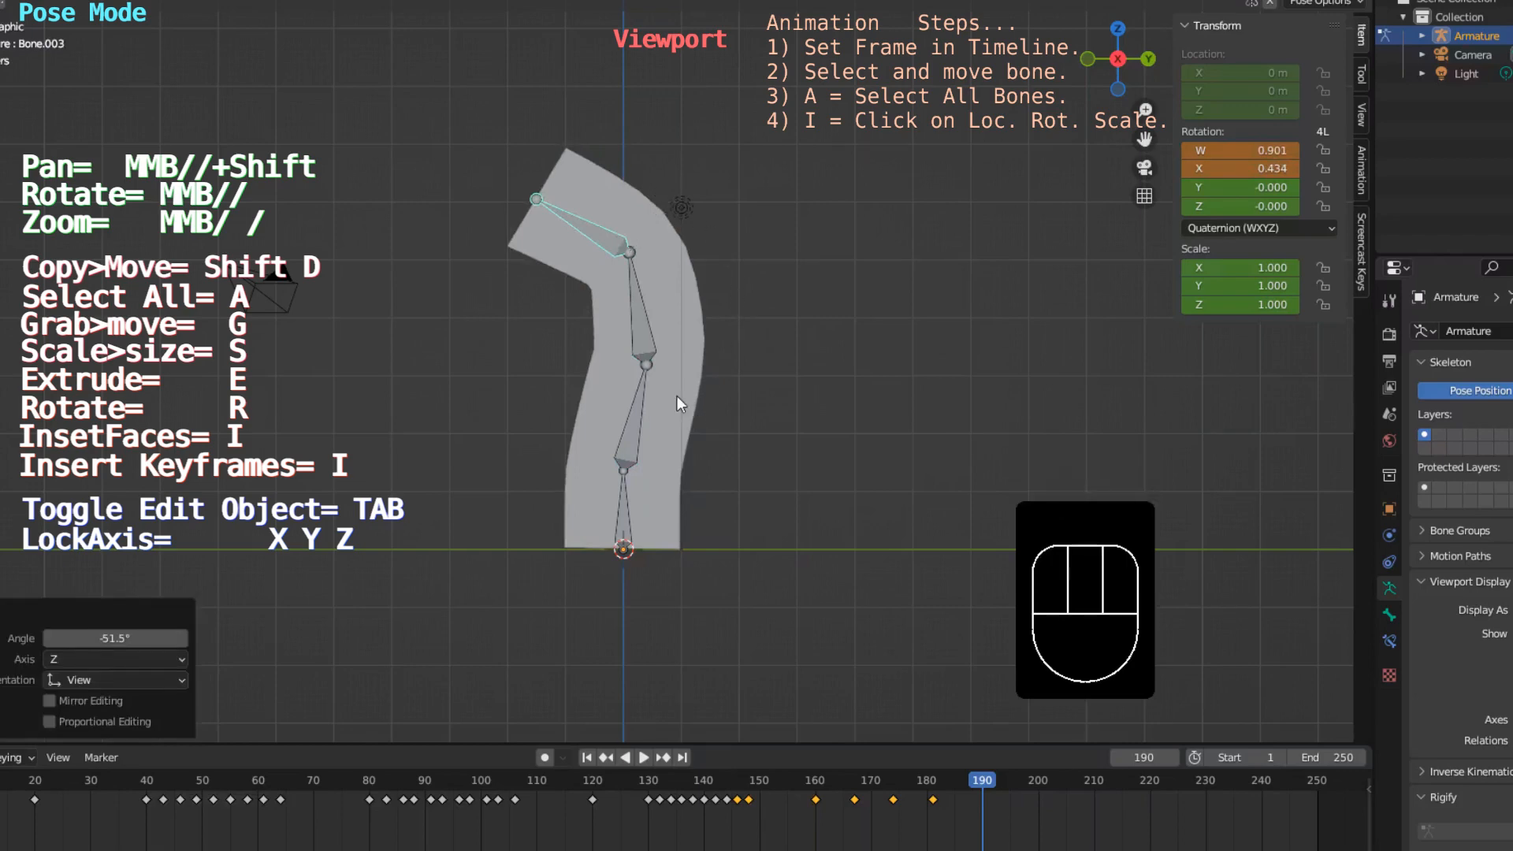
# Step: Insert Location, Rotation & Scale keyframes for all bones in the bent pose at frame 190
pyautogui.press('a')
pyautogui.press('i')
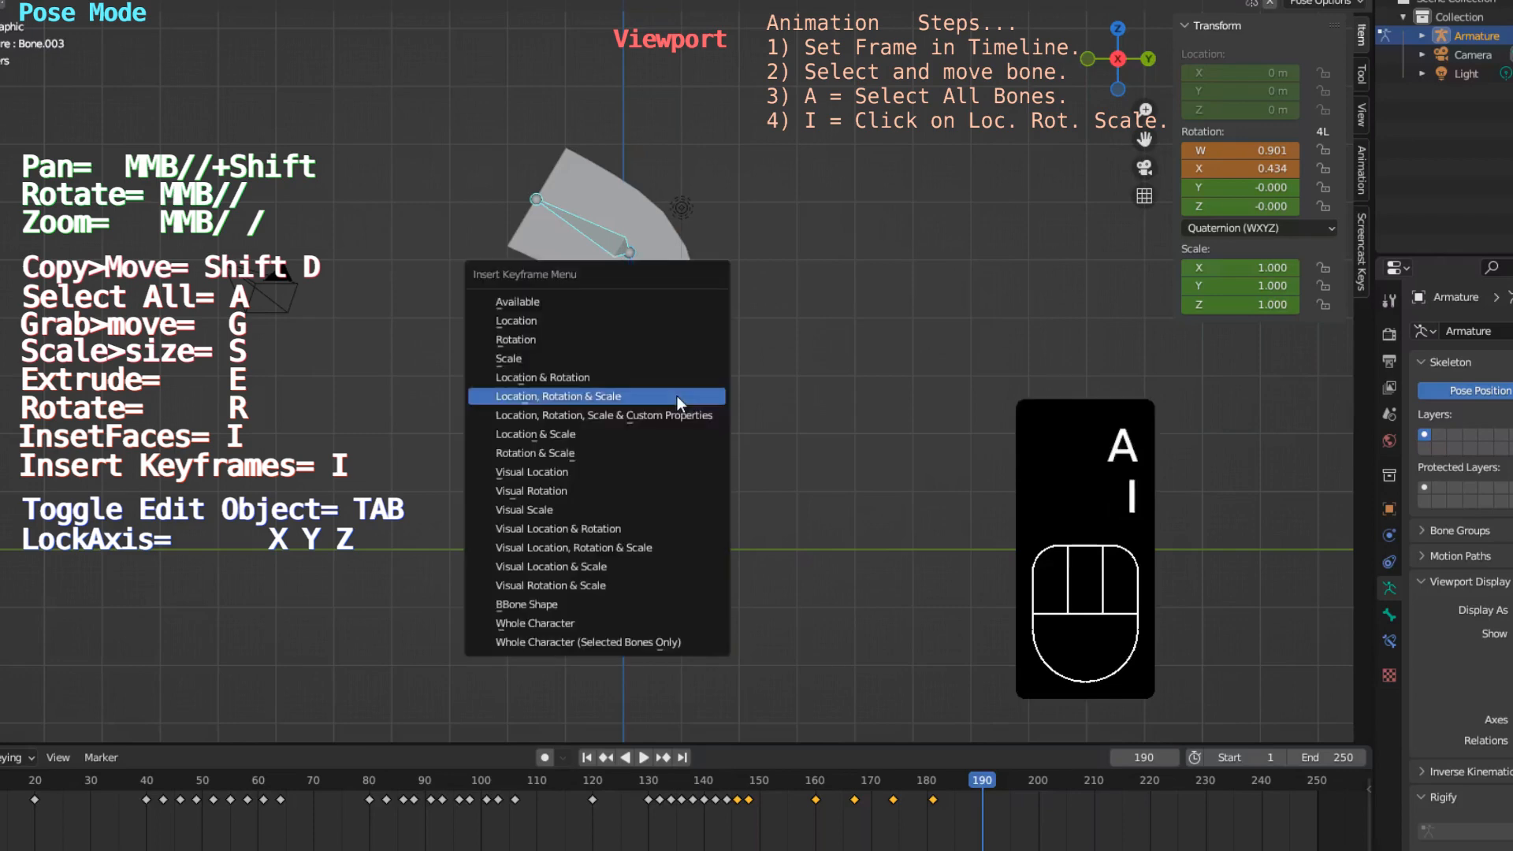
pyautogui.click(678, 396)
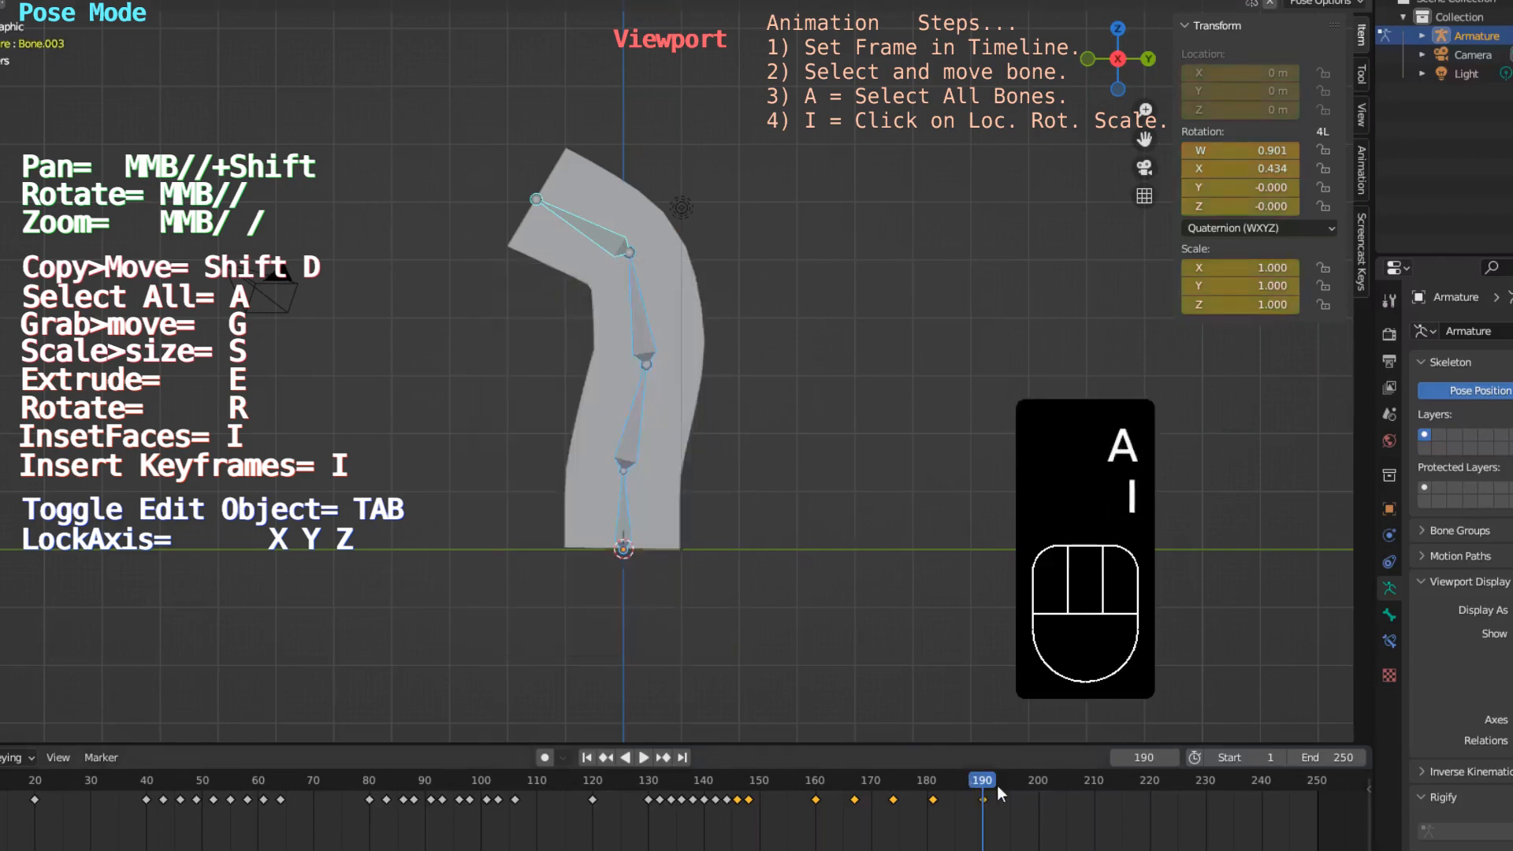
# Step: At frame 198, raise the base bone about 0.98 m along the global Z axis
pyautogui.moveTo(990, 779); pyautogui.dragTo(1026, 779)
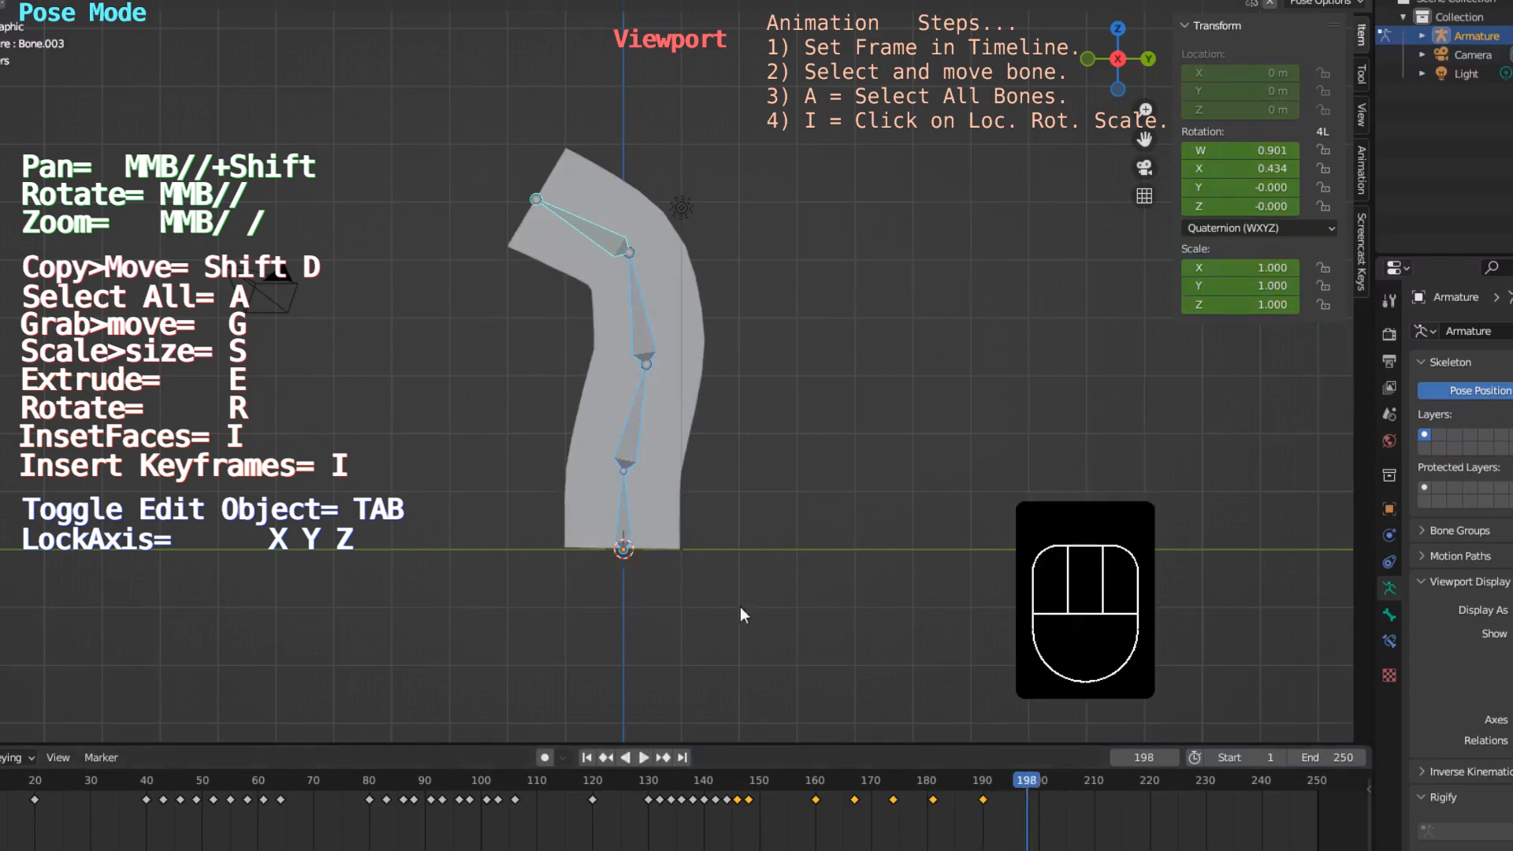
pyautogui.click(626, 520)
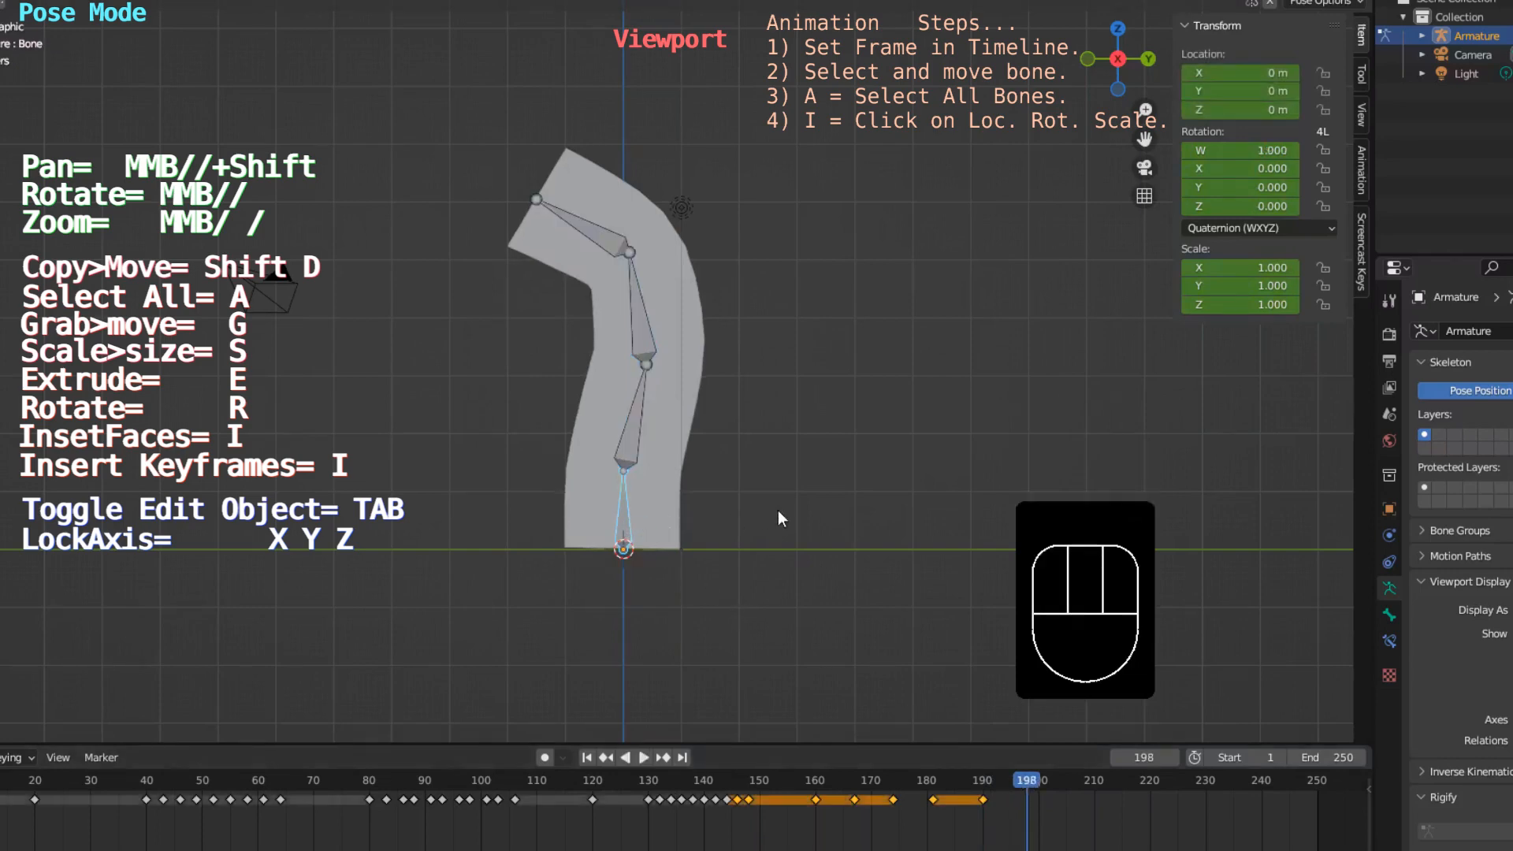
pyautogui.press('g')
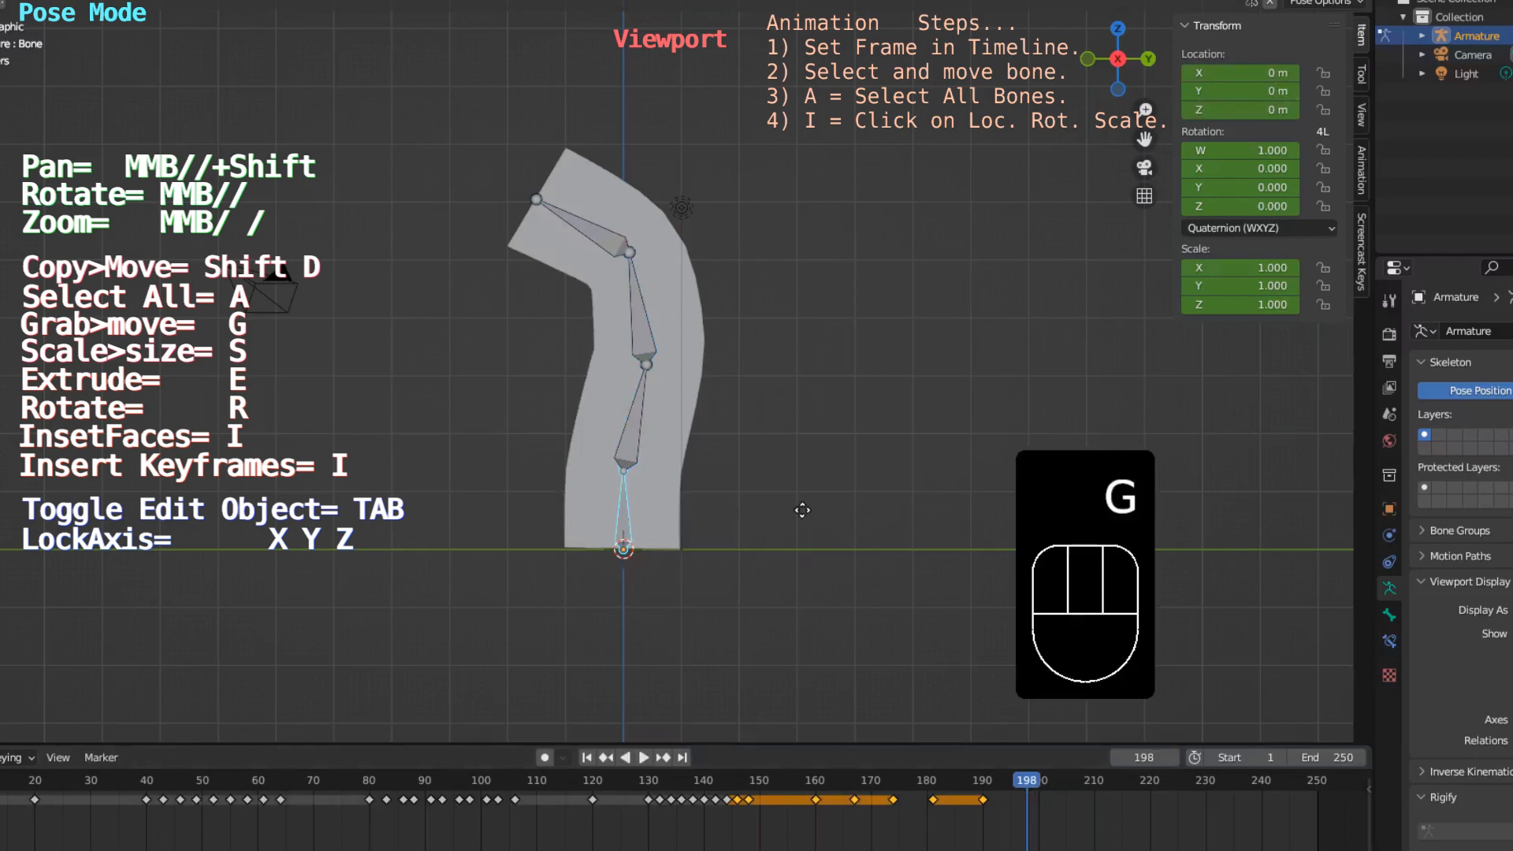
pyautogui.press('z')
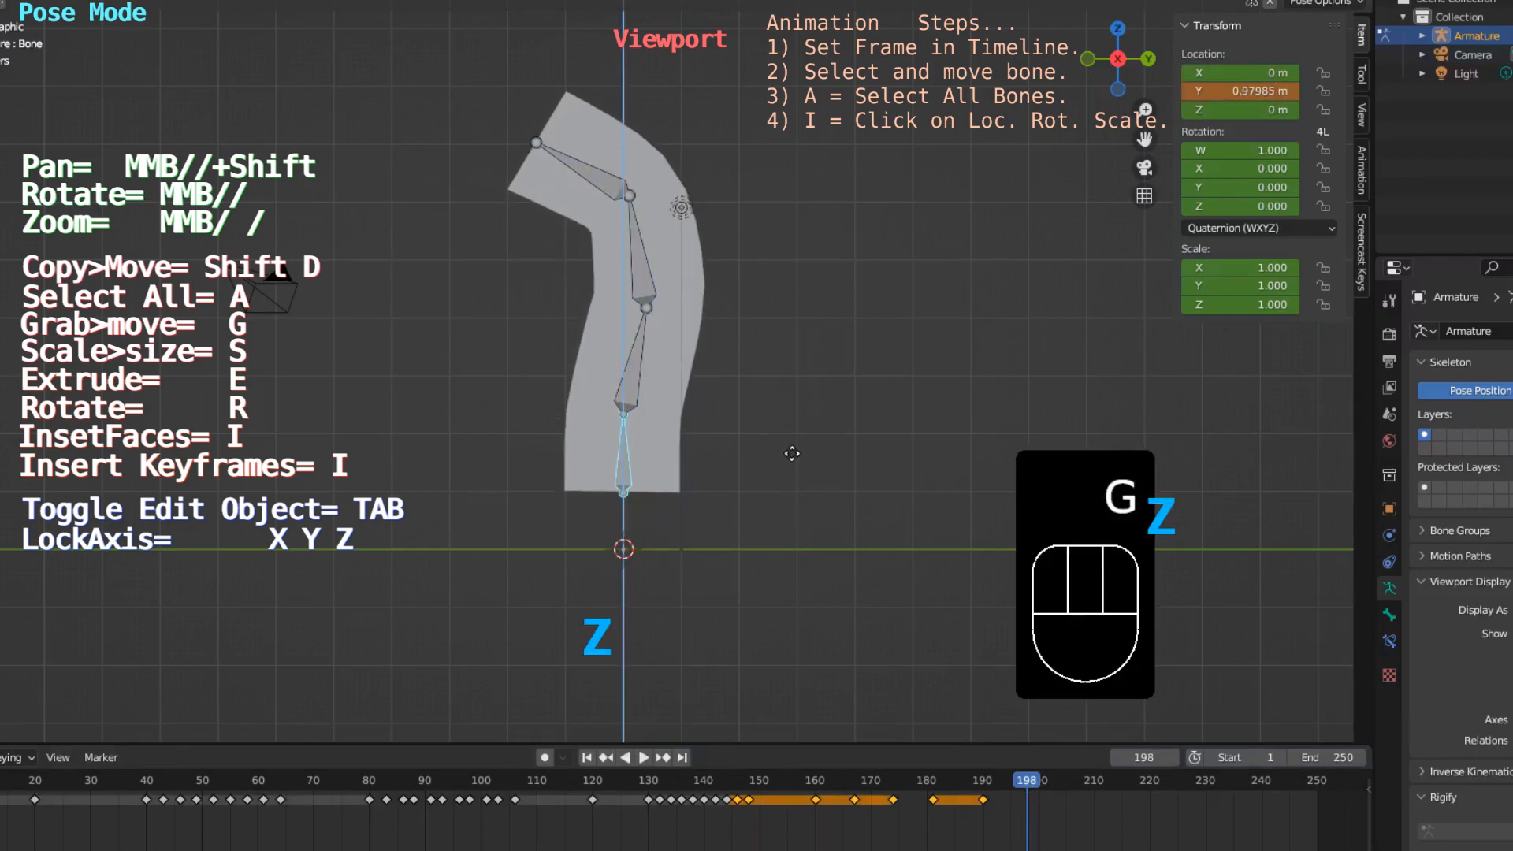
pyautogui.click(792, 453)
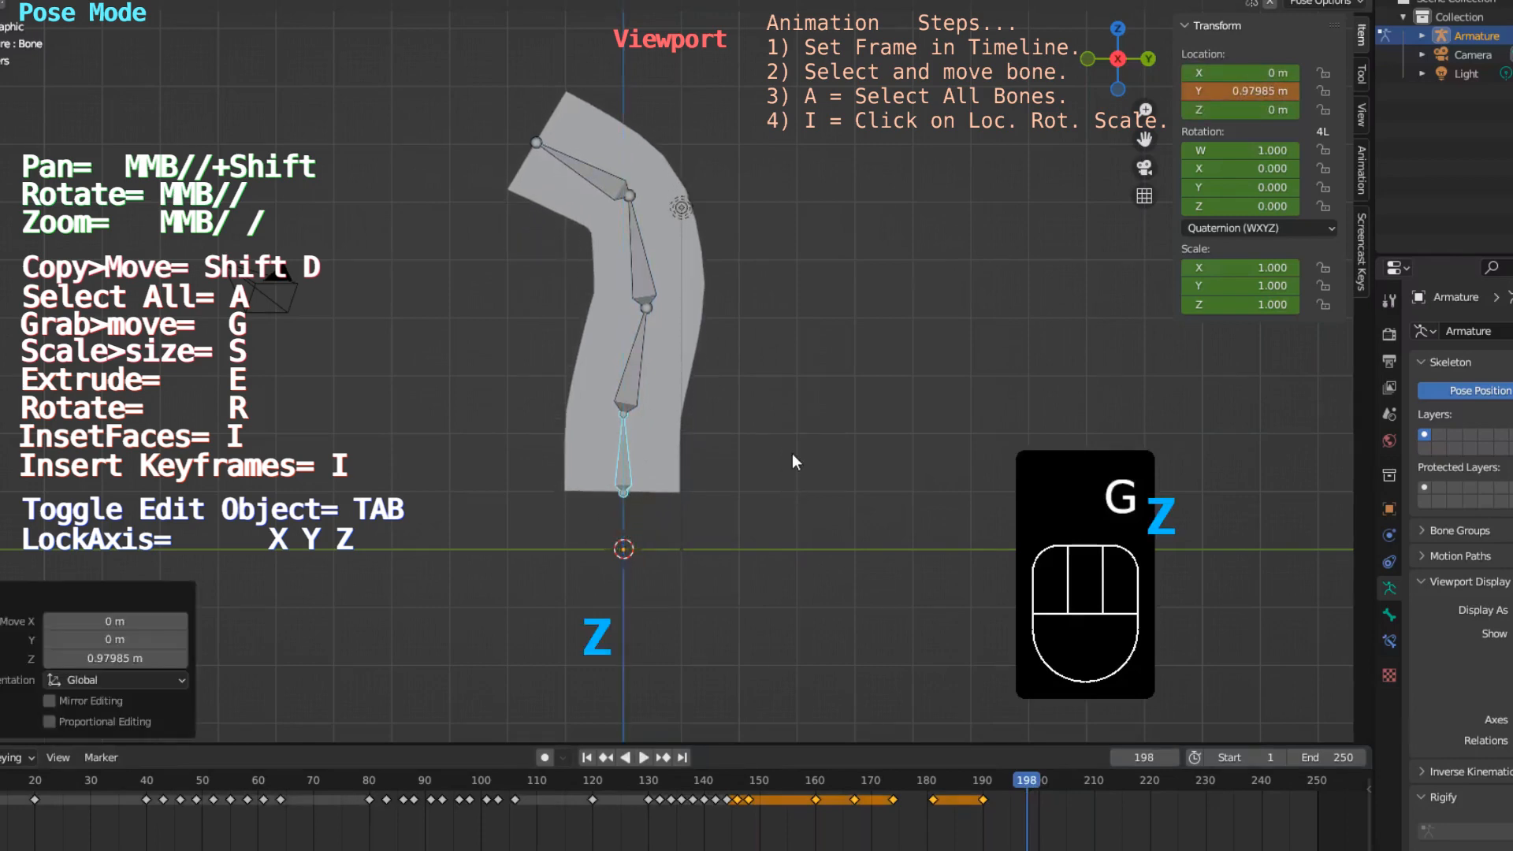
# Step: Rotate the second bone to nearly upright and the third bone by about -15.2° in side view
pyautogui.click(641, 342)
pyautogui.press('r')
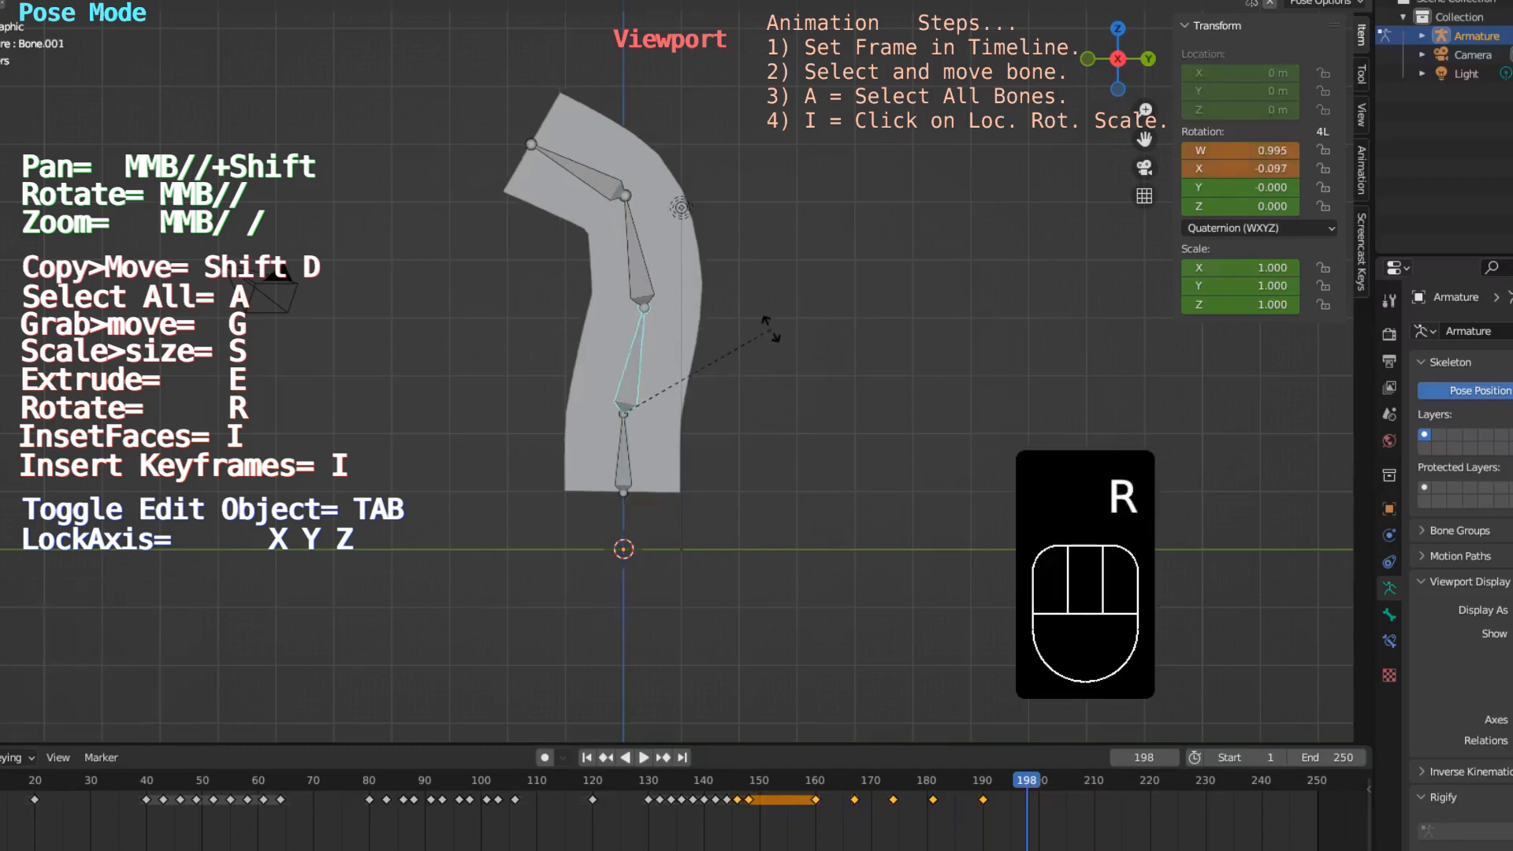
pyautogui.click(737, 317)
pyautogui.click(613, 262)
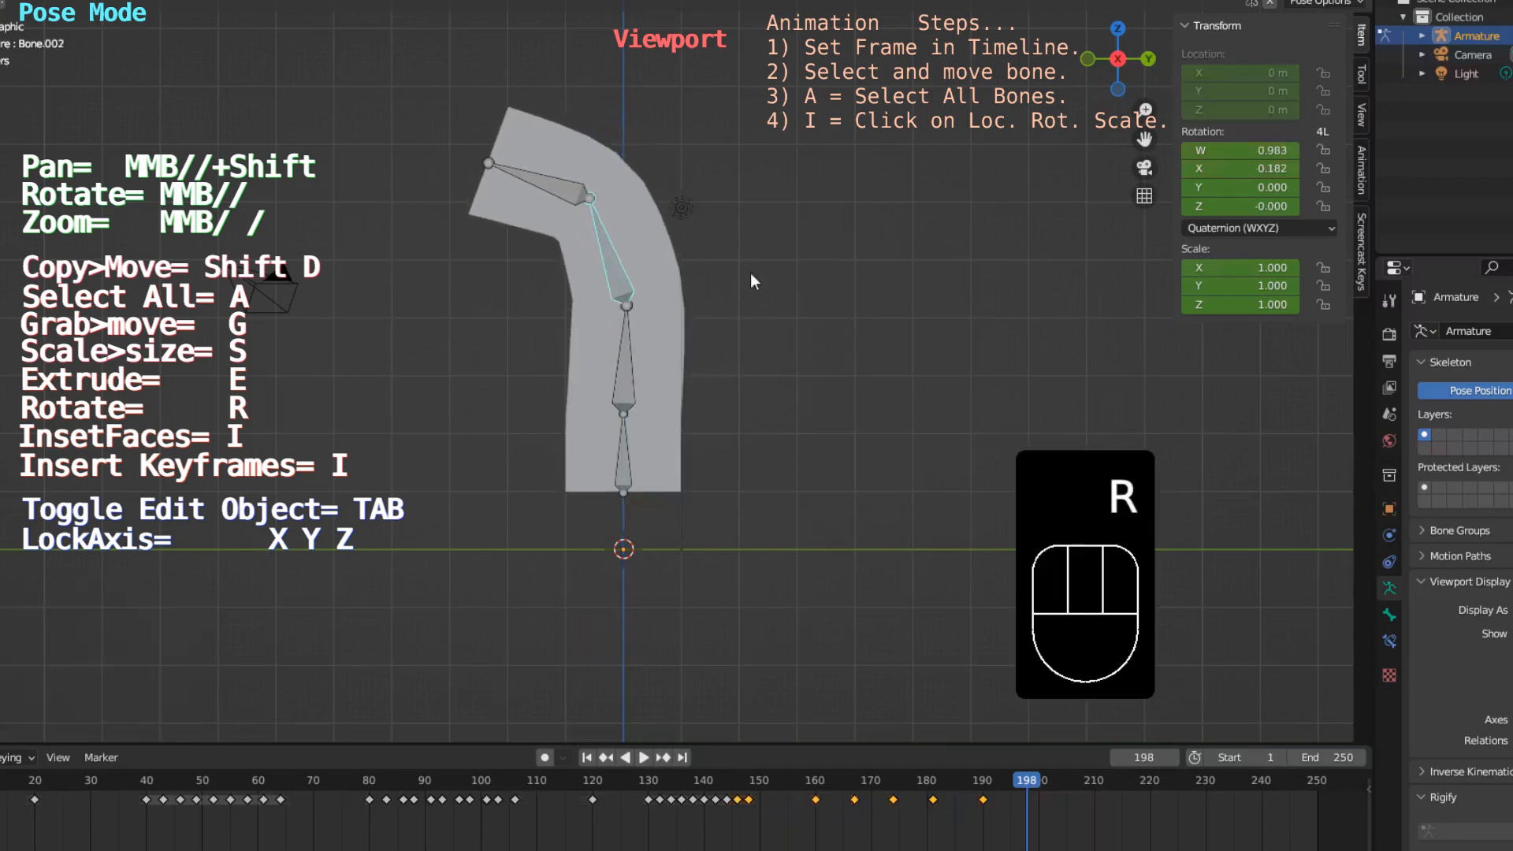
pyautogui.press('r')
pyautogui.click(560, 236)
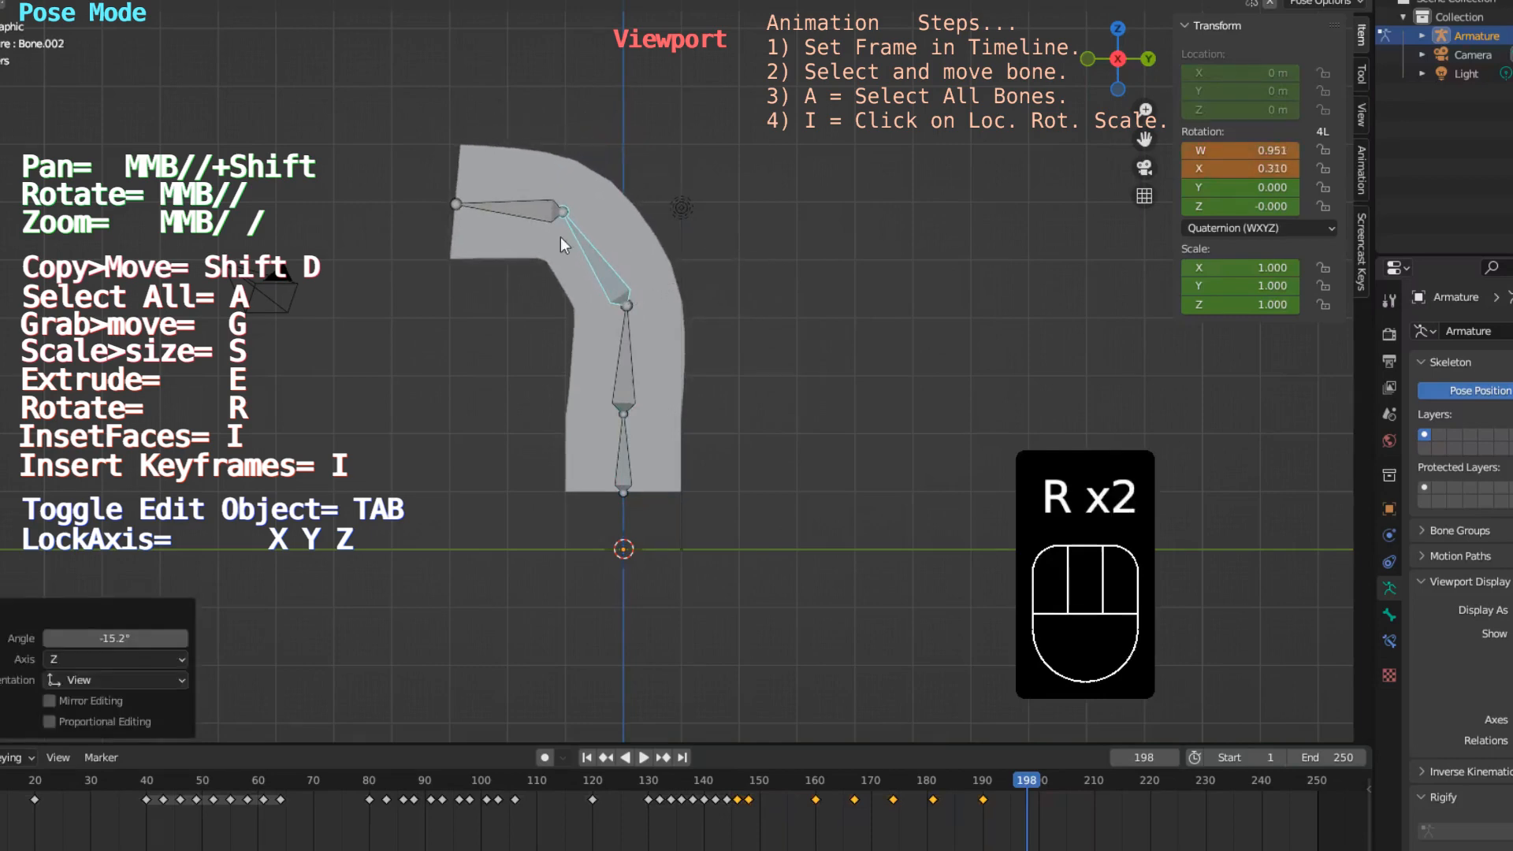
# Step: Rotate the top bone by about -16.1° in side view so the head droops further
pyautogui.click(518, 208)
pyautogui.press('r')
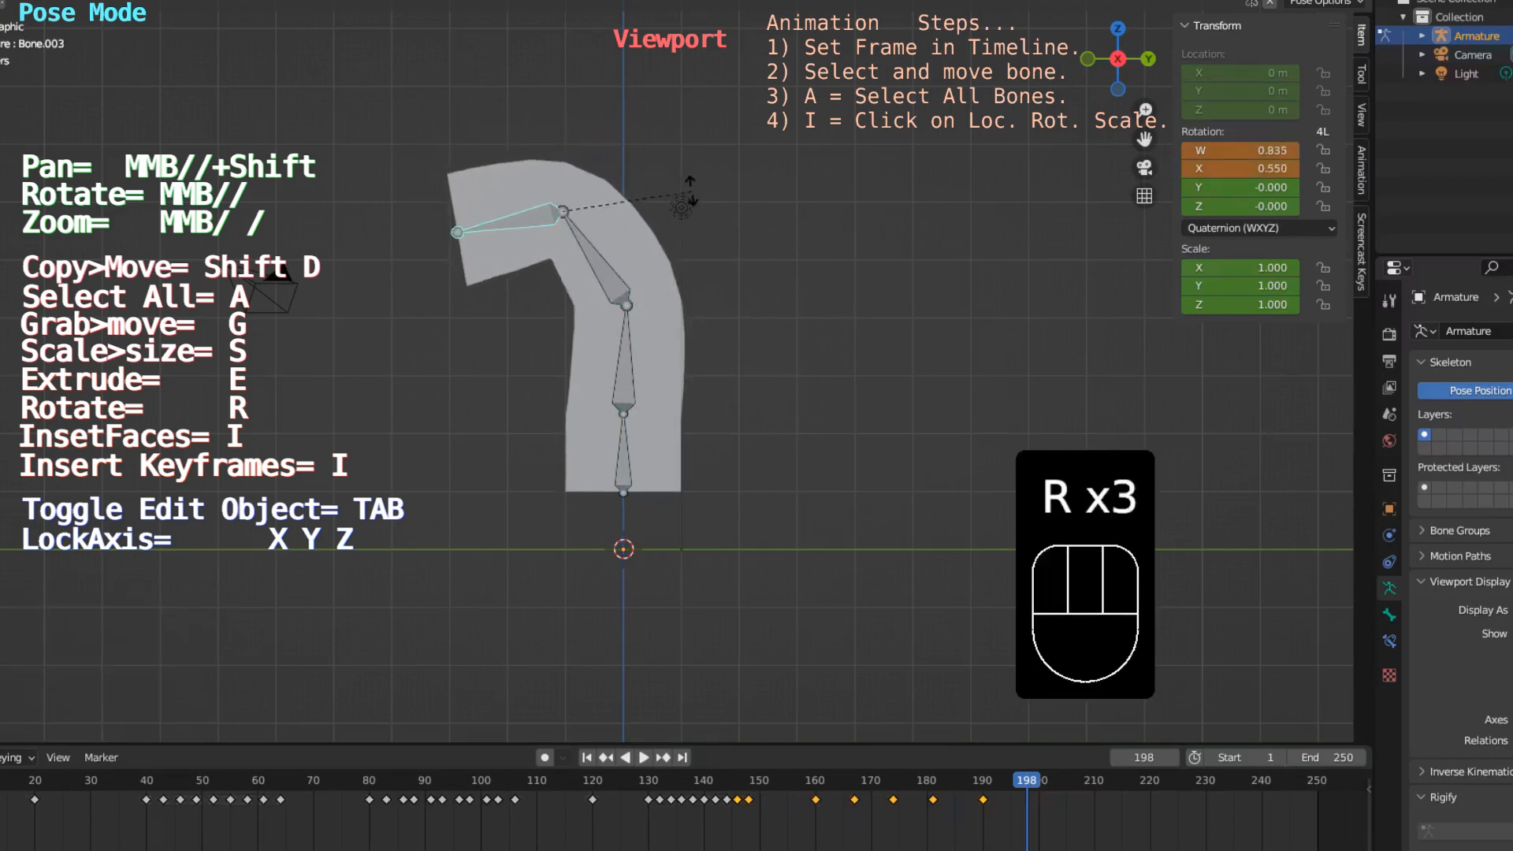
pyautogui.click(712, 228)
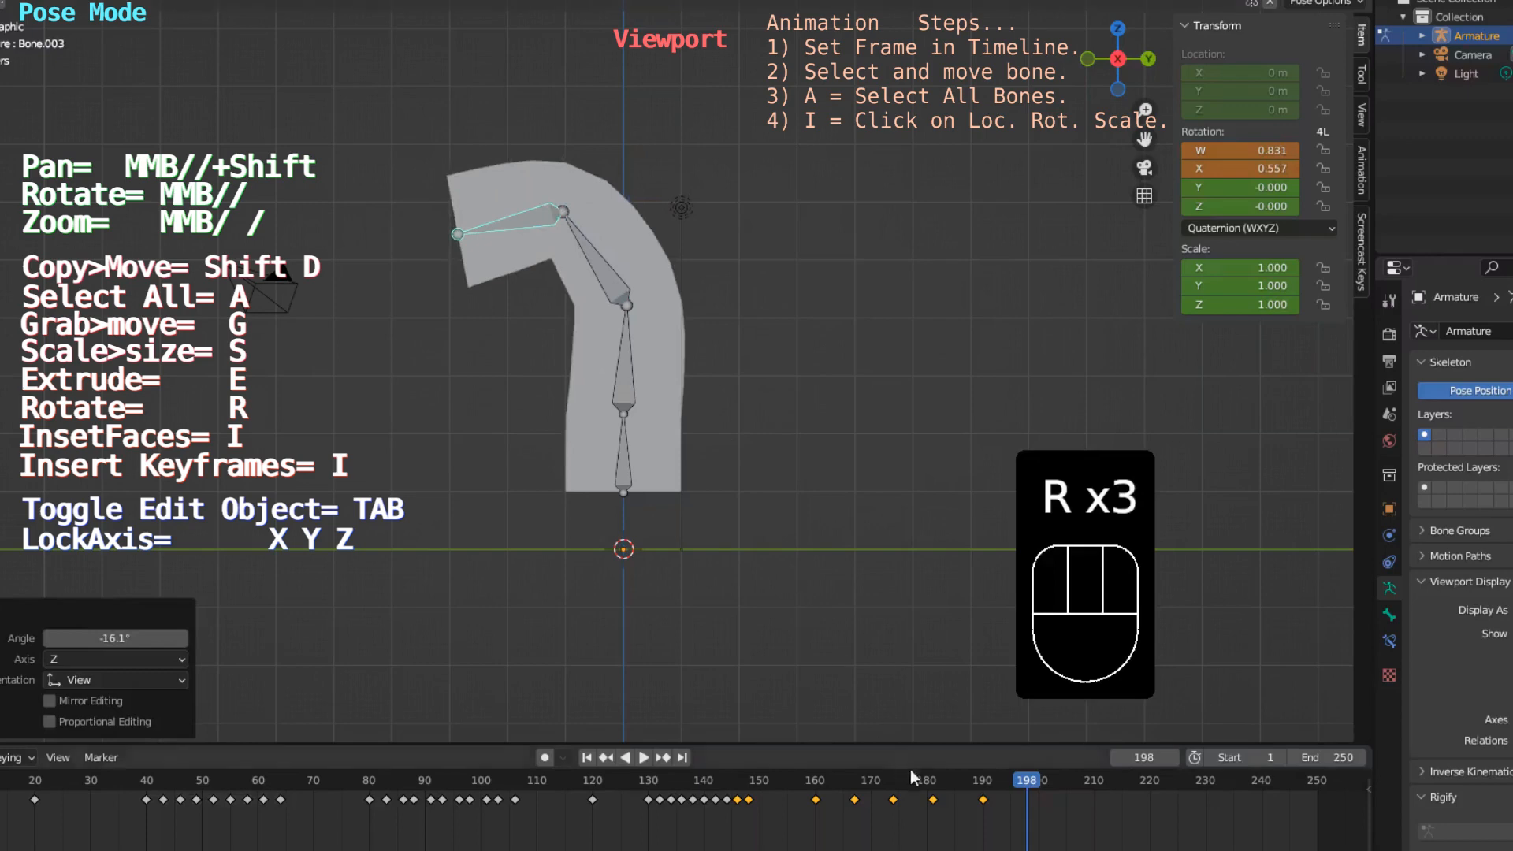
# Step: Insert Location, Rotation & Scale keyframes for all bones in the raised, bent pose at frame 198
pyautogui.press('a')
pyautogui.press('i')
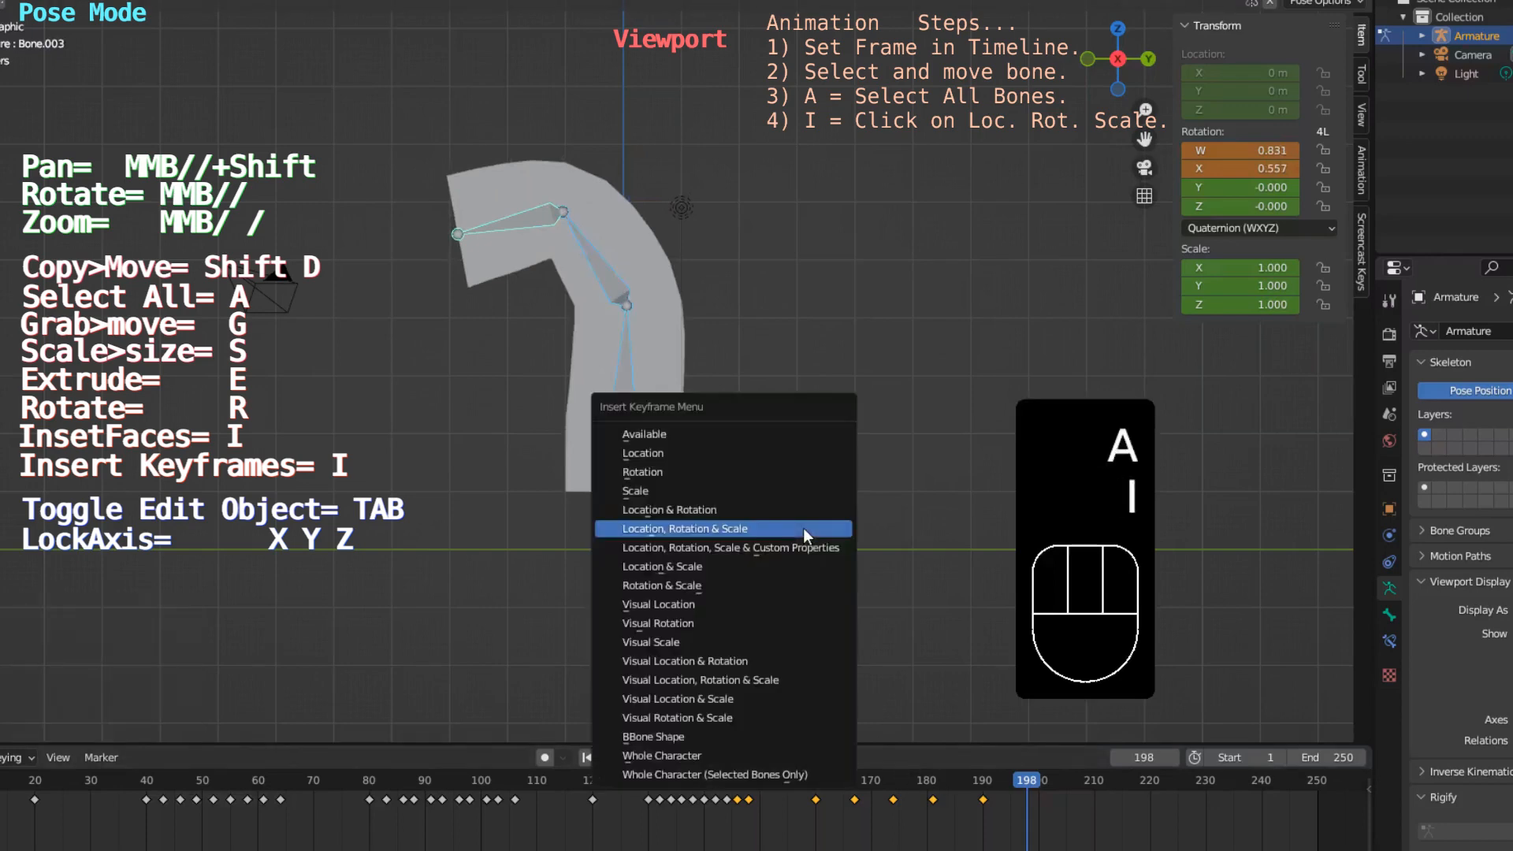
pyautogui.click(803, 528)
# Step: At the frame 198 keyframe, enlarge the top bone to a scale of about 1.142
pyautogui.moveTo(1029, 780); pyautogui.dragTo(1060, 780)
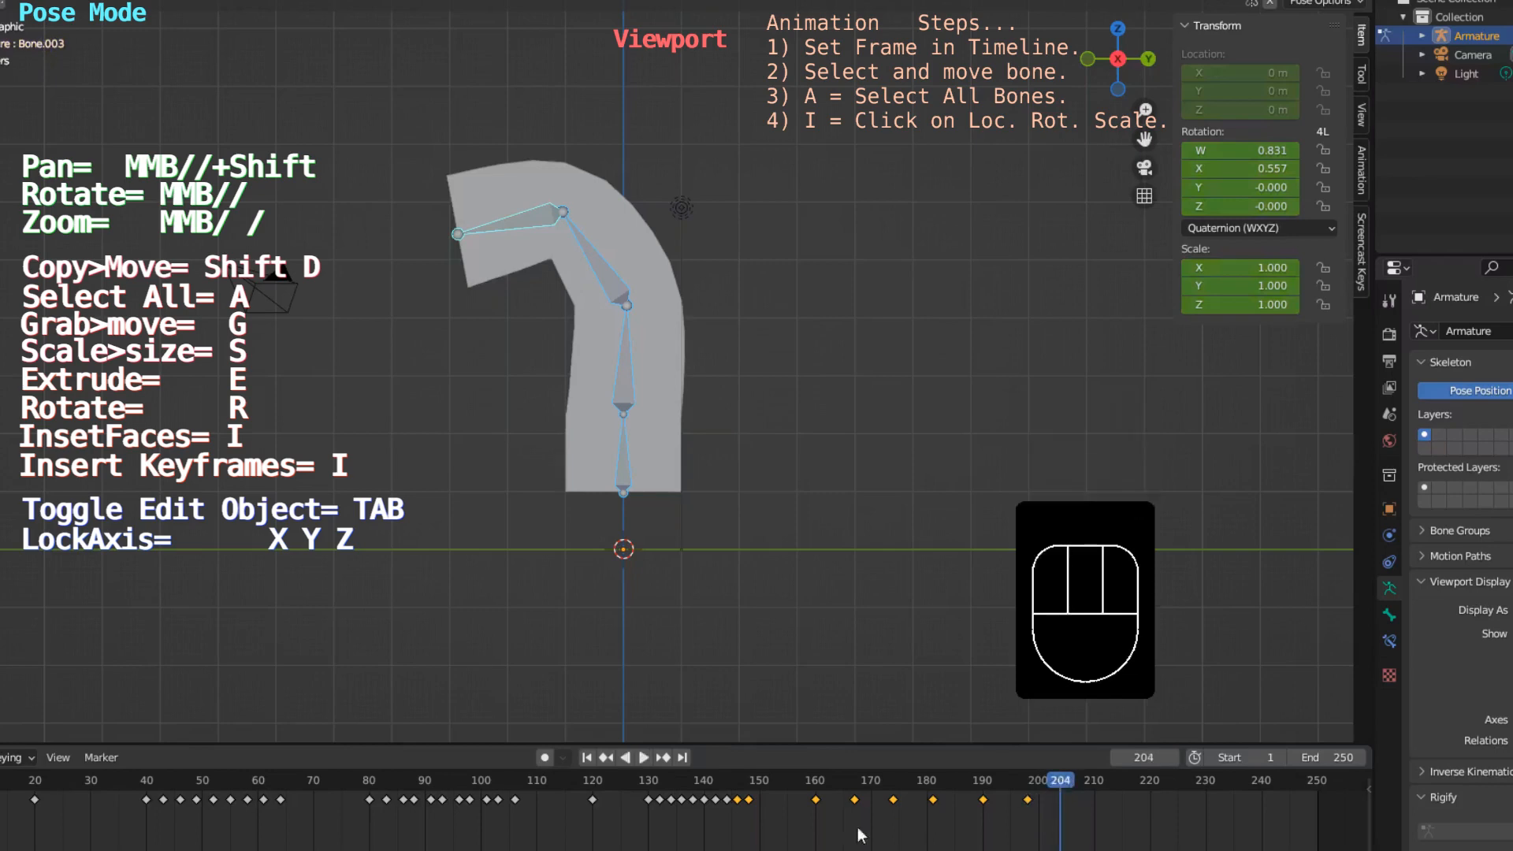
pyautogui.click(607, 756)
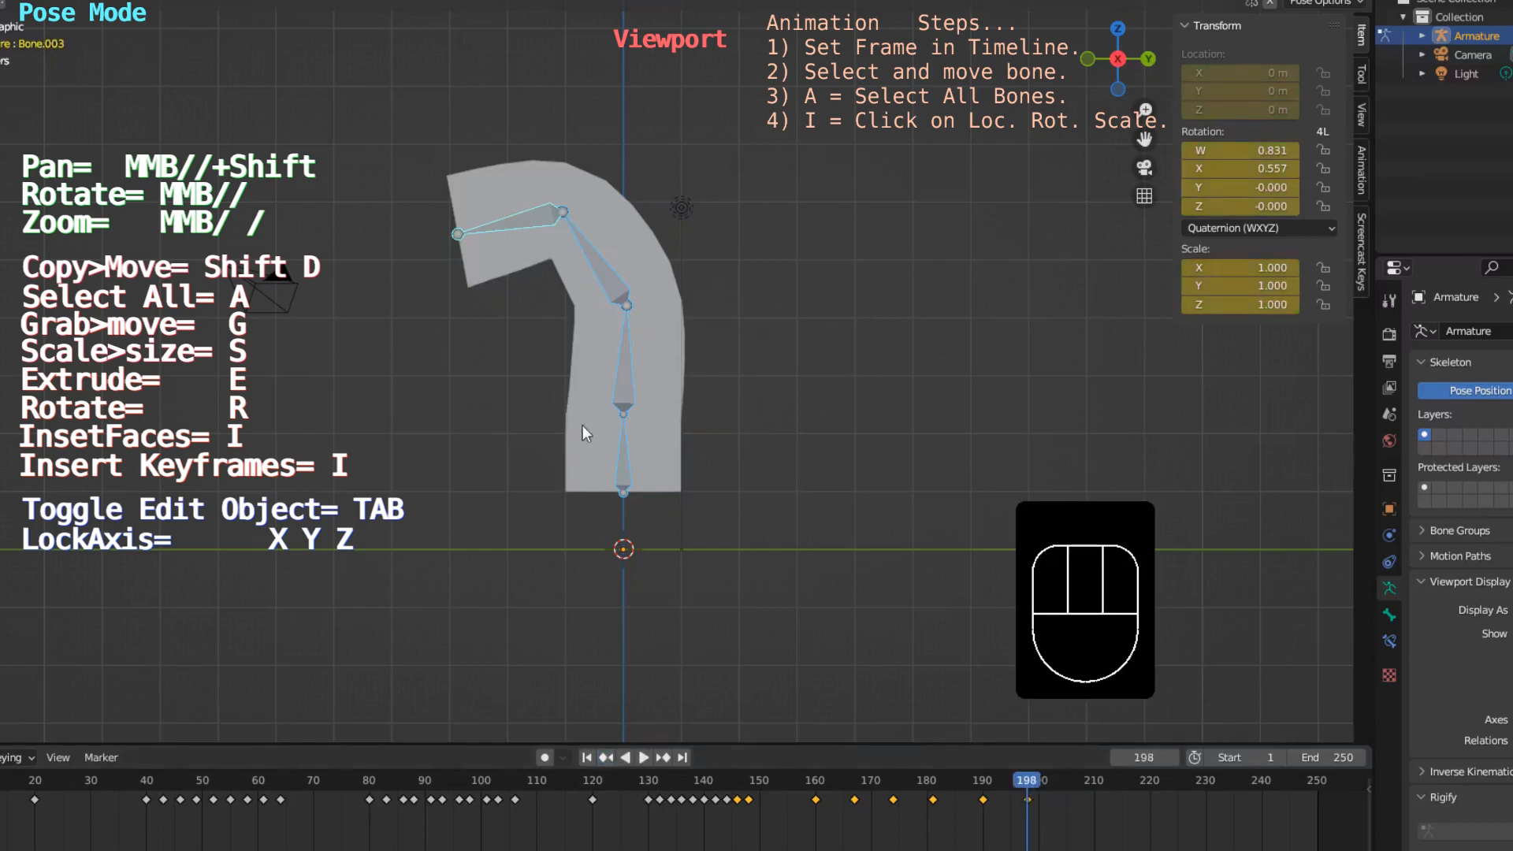
pyautogui.click(505, 225)
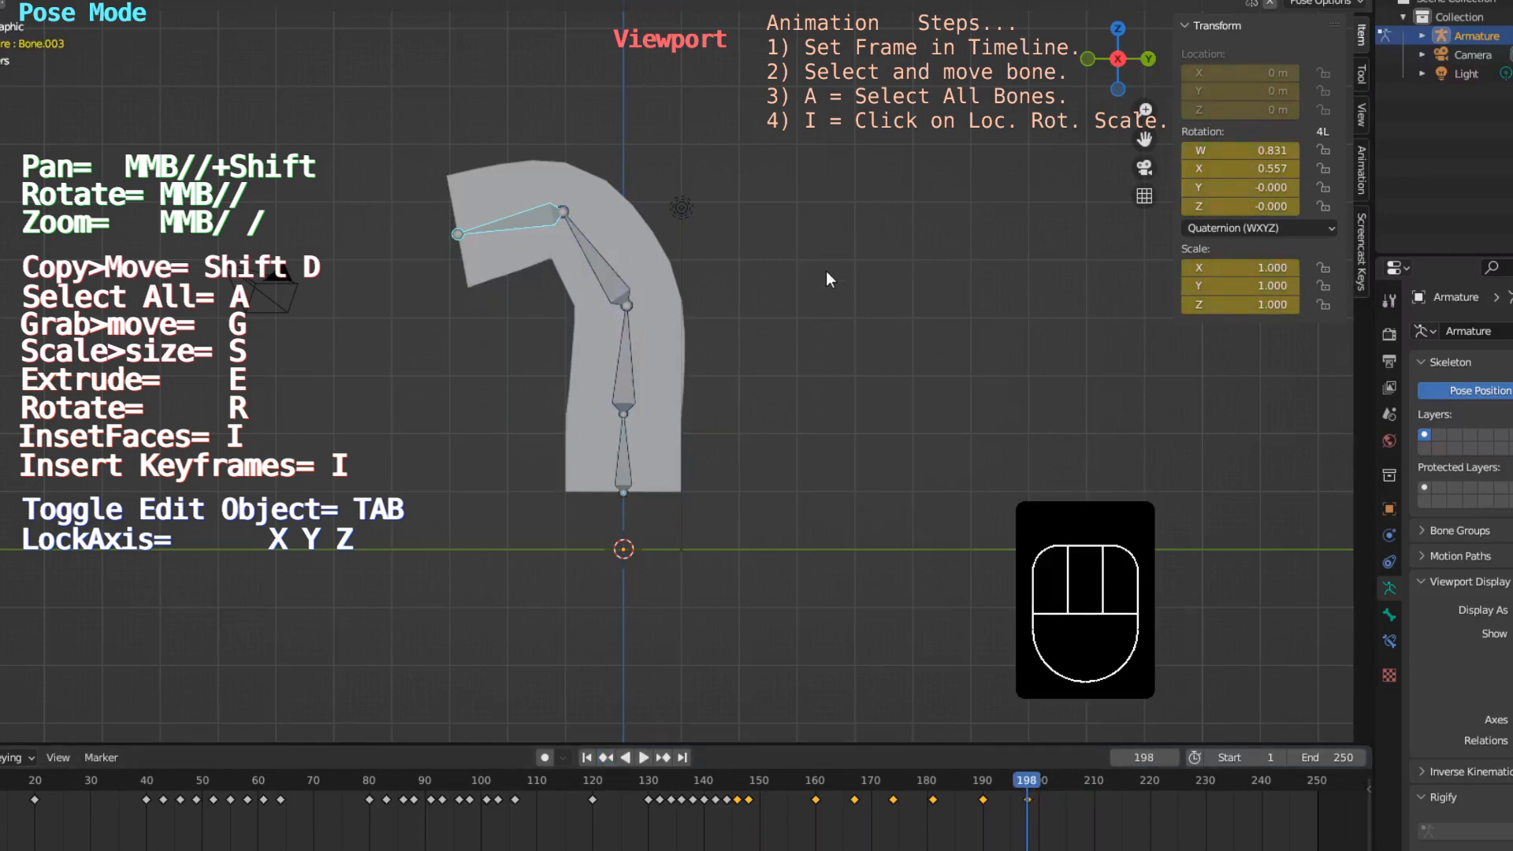
pyautogui.press('s')
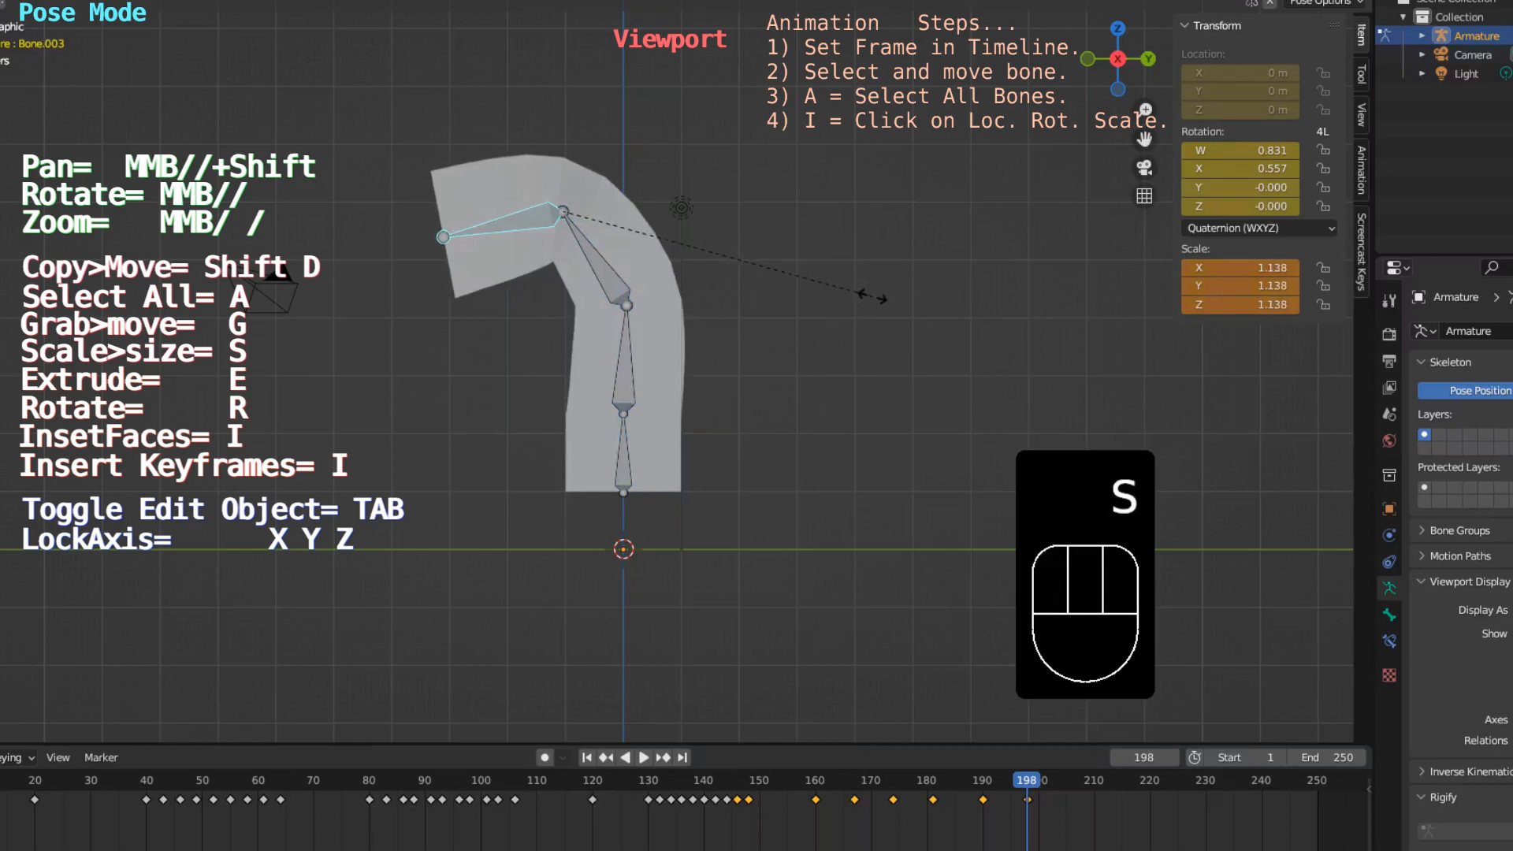
pyautogui.click(874, 297)
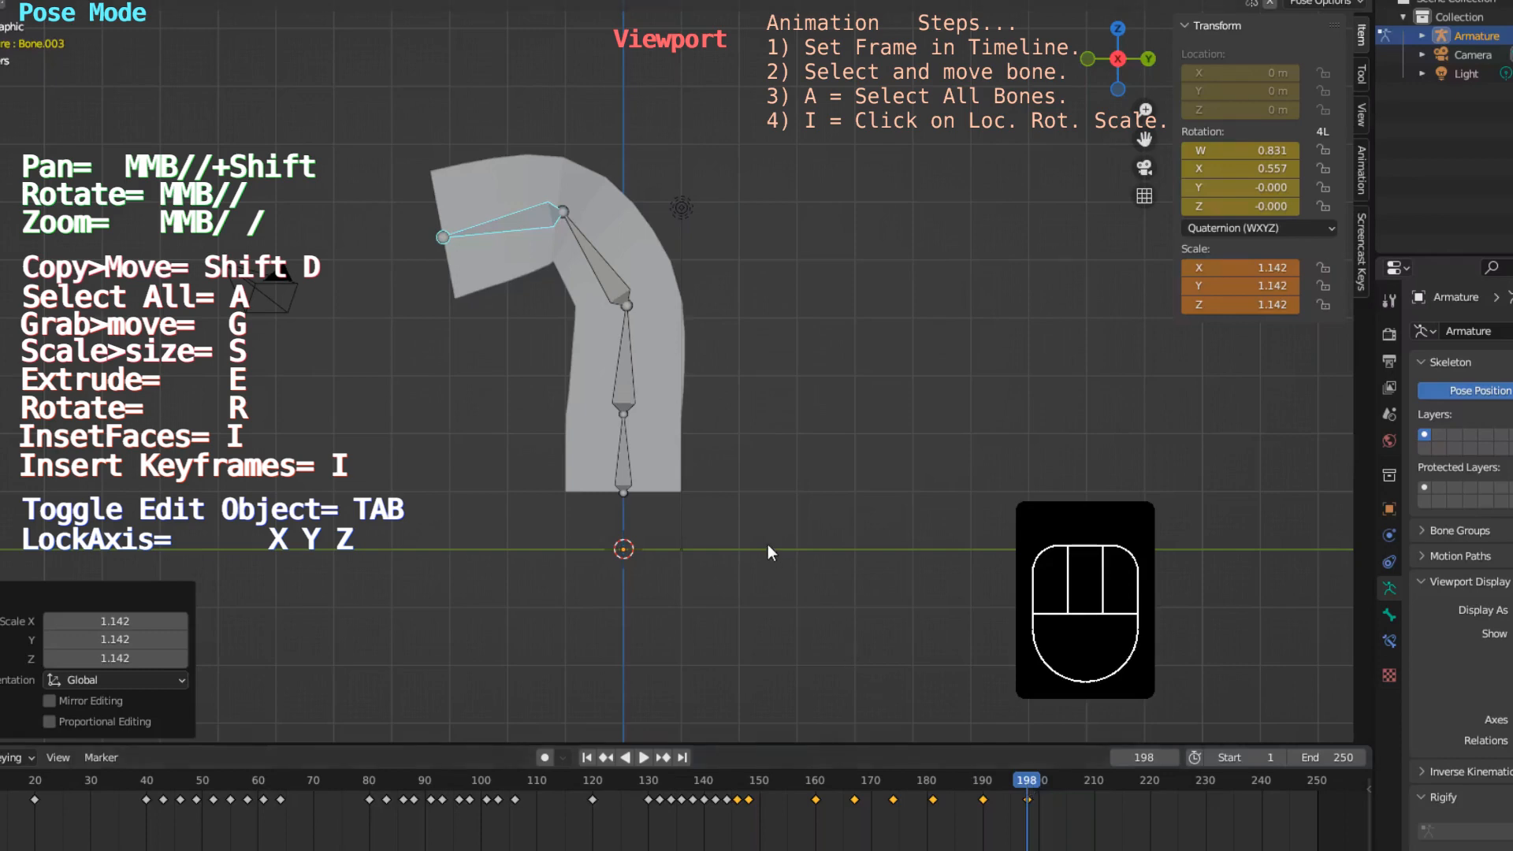
# Step: Insert Location, Rotation & Scale keyframes for all bones at frame 198 with the enlarged top bone
pyautogui.press('a')
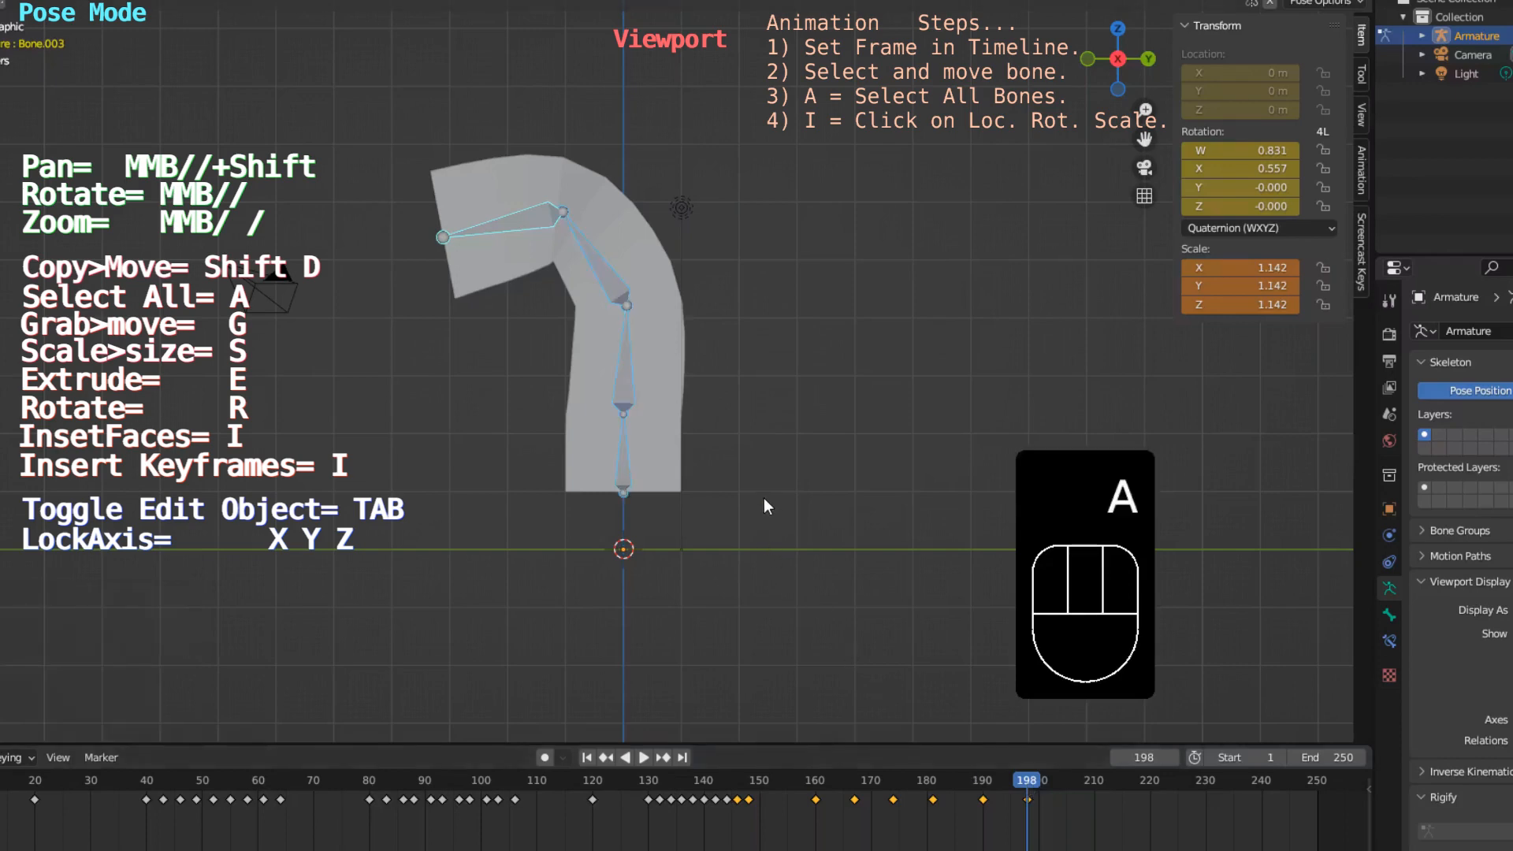
pyautogui.press('i')
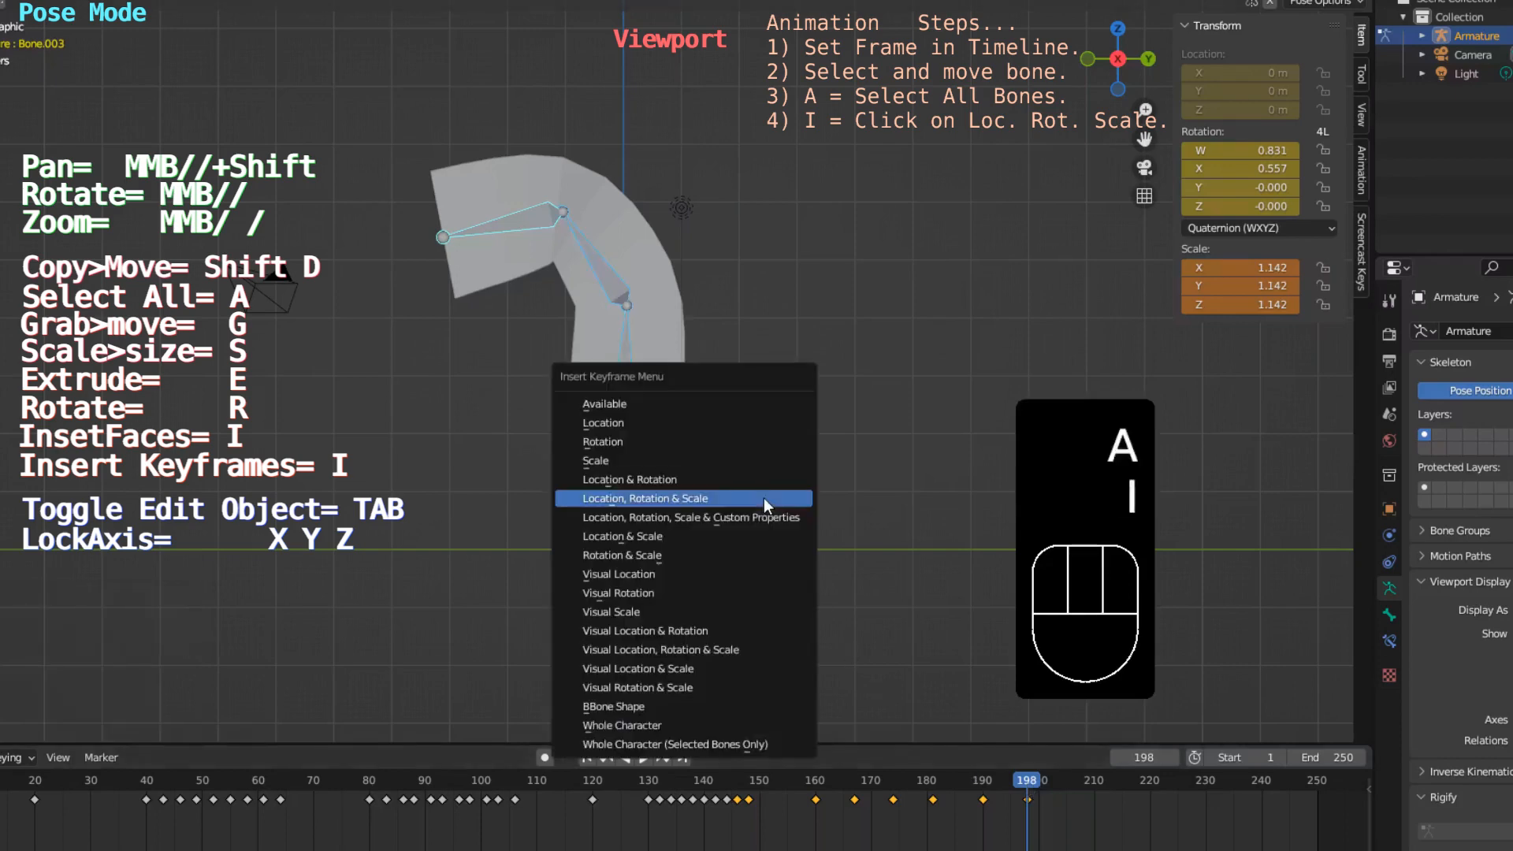
pyautogui.click(764, 498)
# Step: At frame 205, lower the base bone about 1 m along the global Z axis to the ground
pyautogui.moveTo(1020, 783); pyautogui.dragTo(1069, 769)
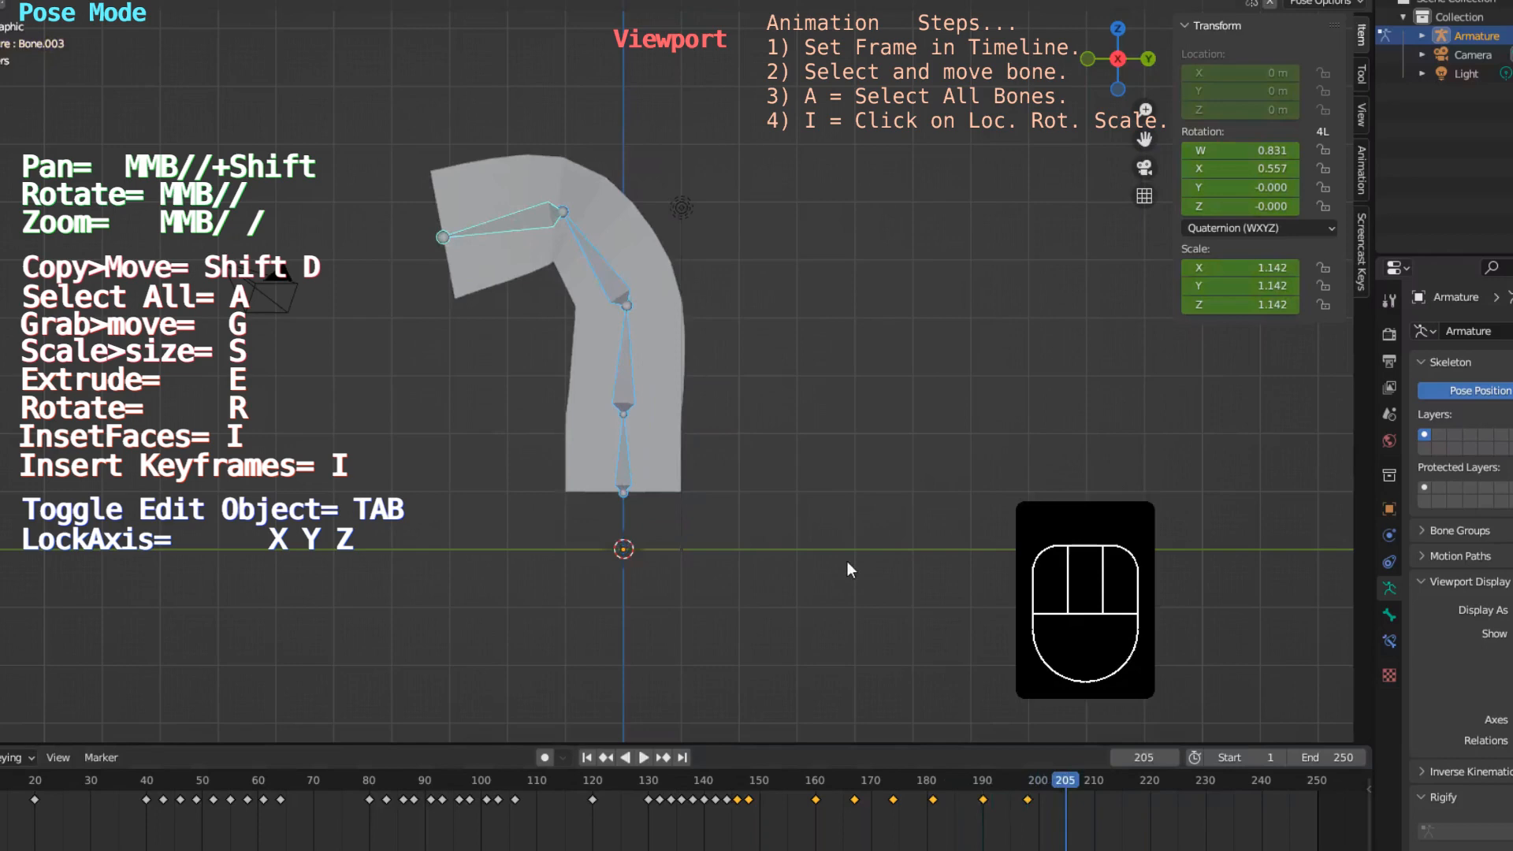
pyautogui.click(627, 471)
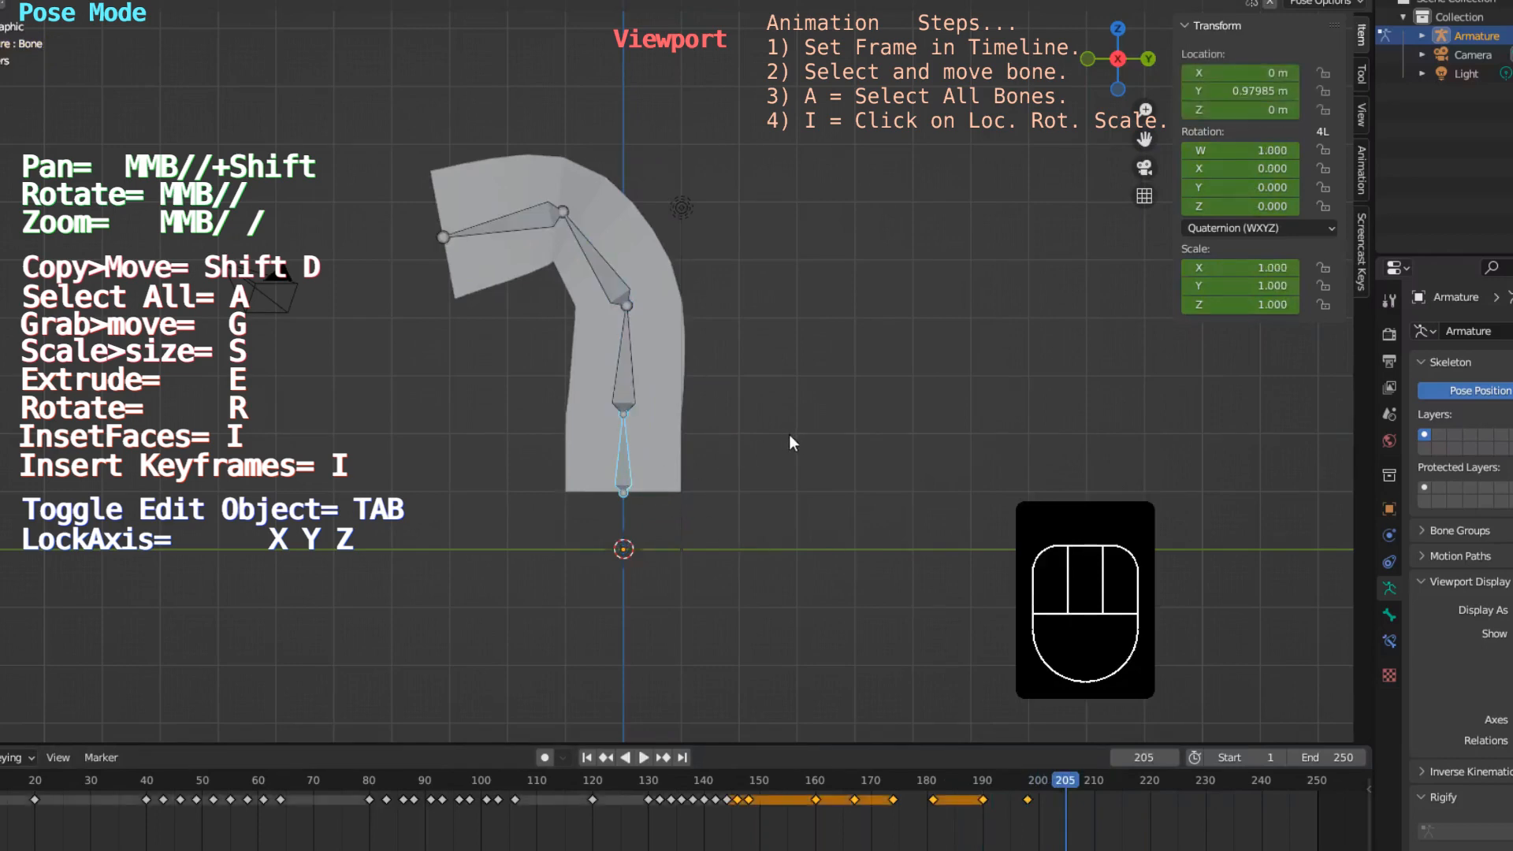
pyautogui.press('g')
pyautogui.press('z')
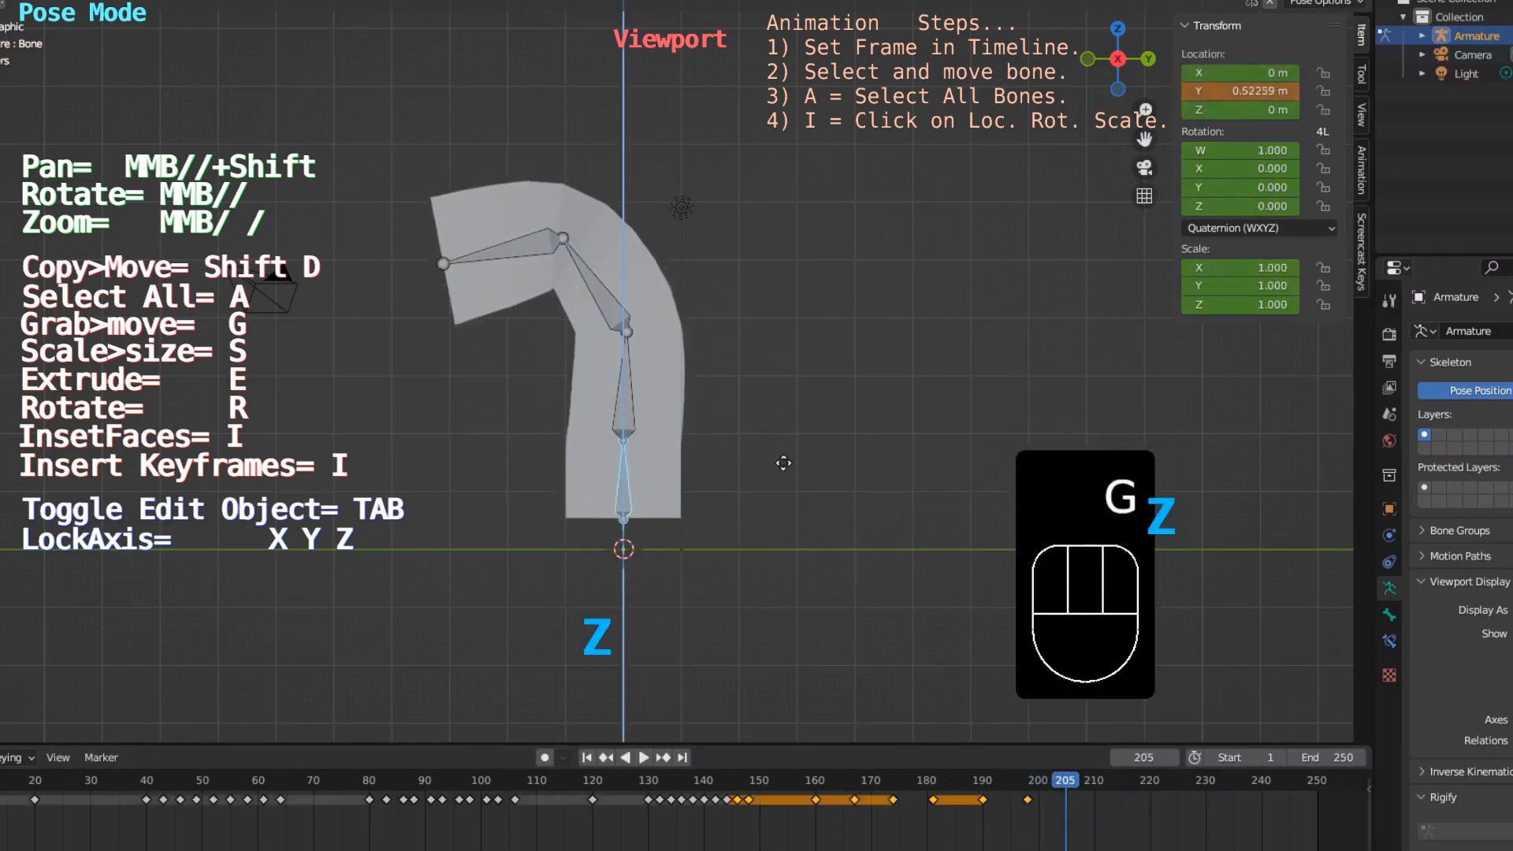
pyautogui.click(786, 492)
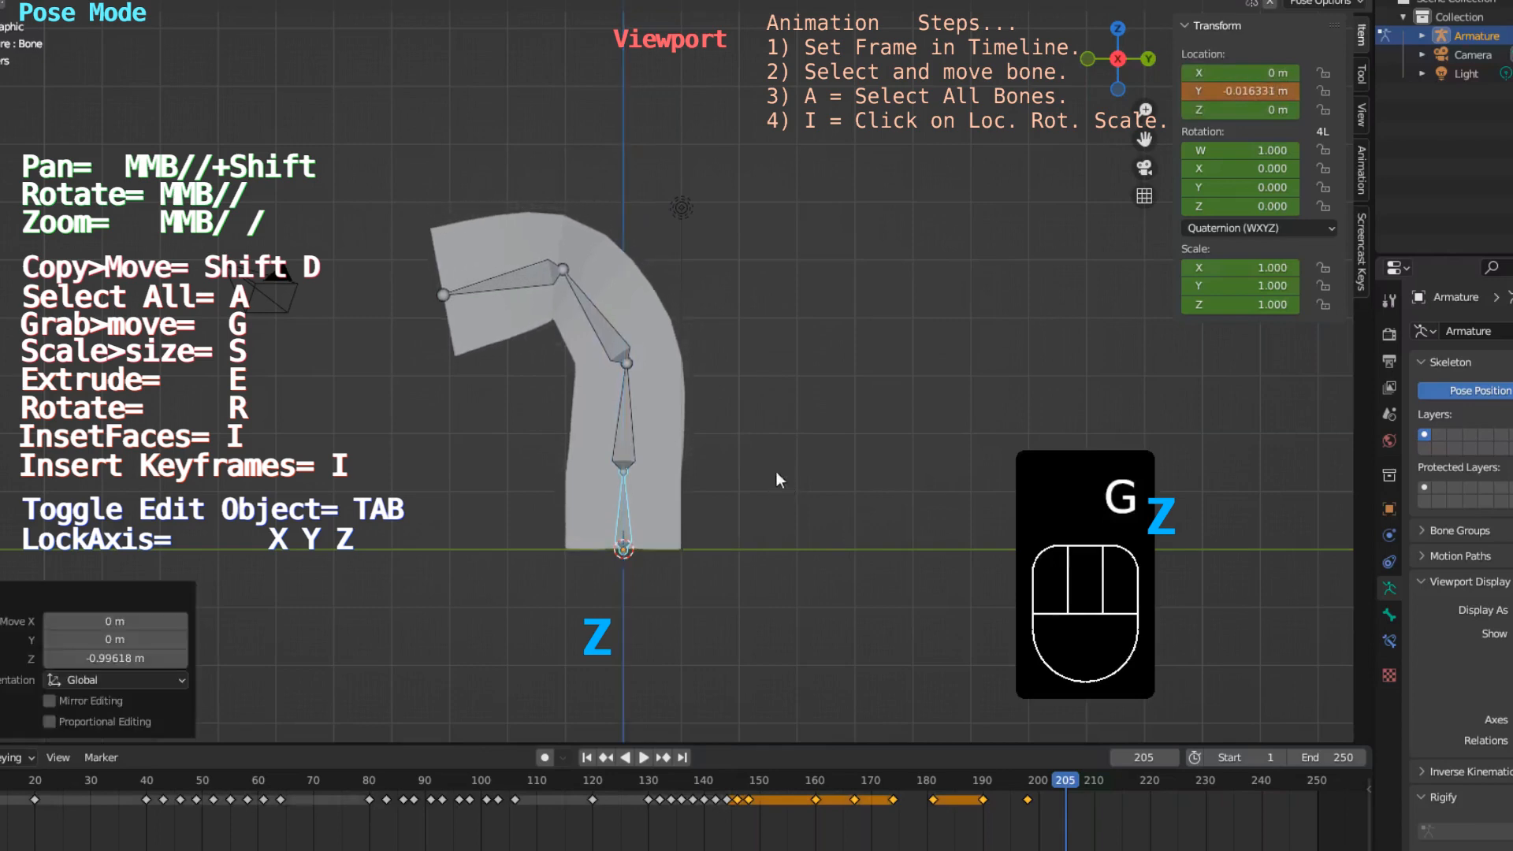
# Step: Tilt the second bone slightly backward and rotate the third bone by about 12.6° in side view to straighten the column
pyautogui.click(628, 385)
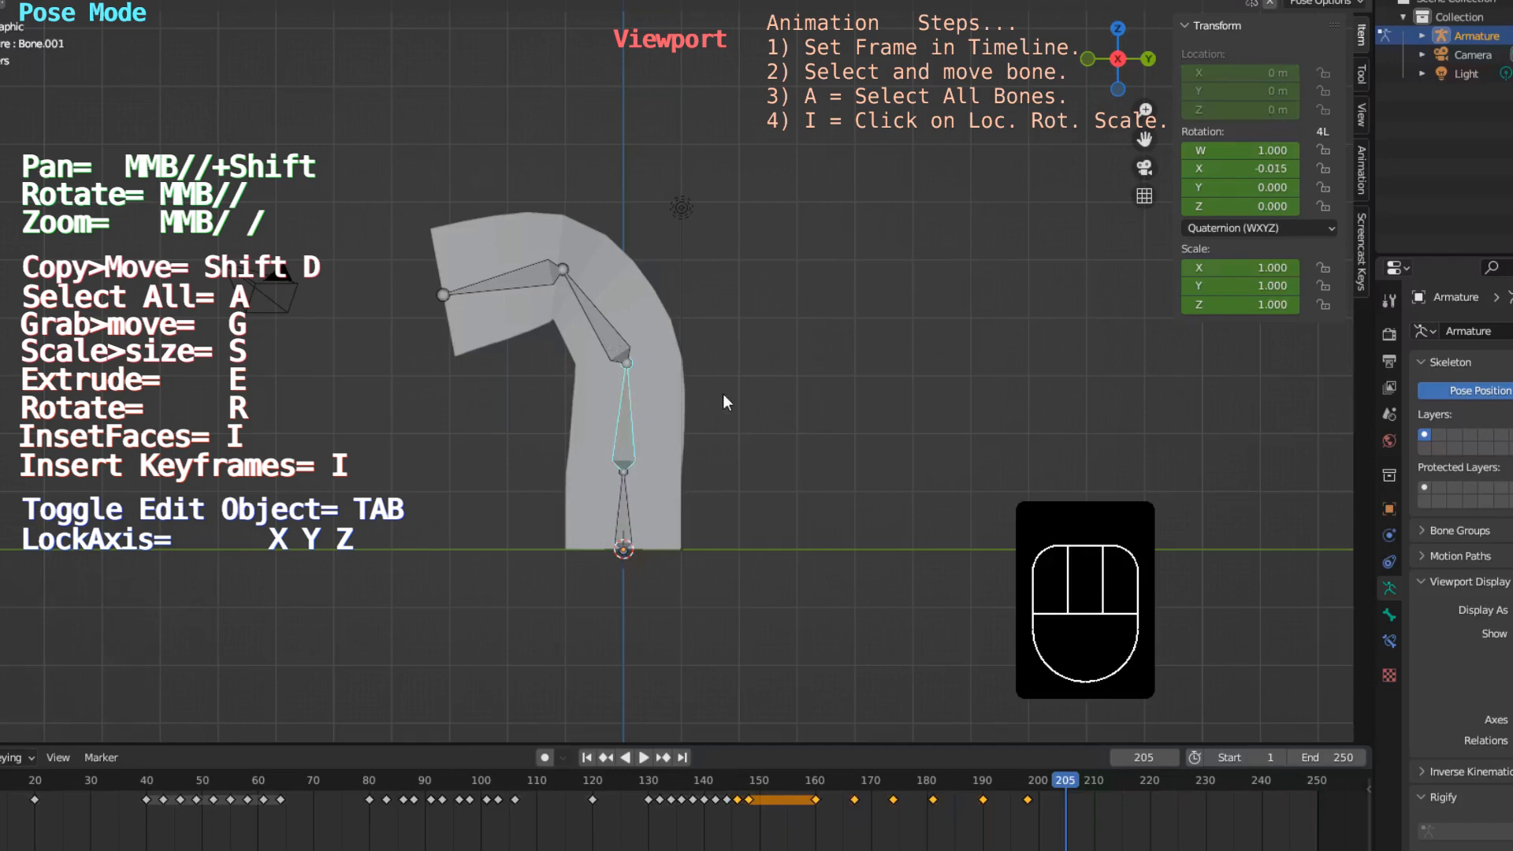
pyautogui.press('r')
pyautogui.click(635, 321)
pyautogui.click(615, 302)
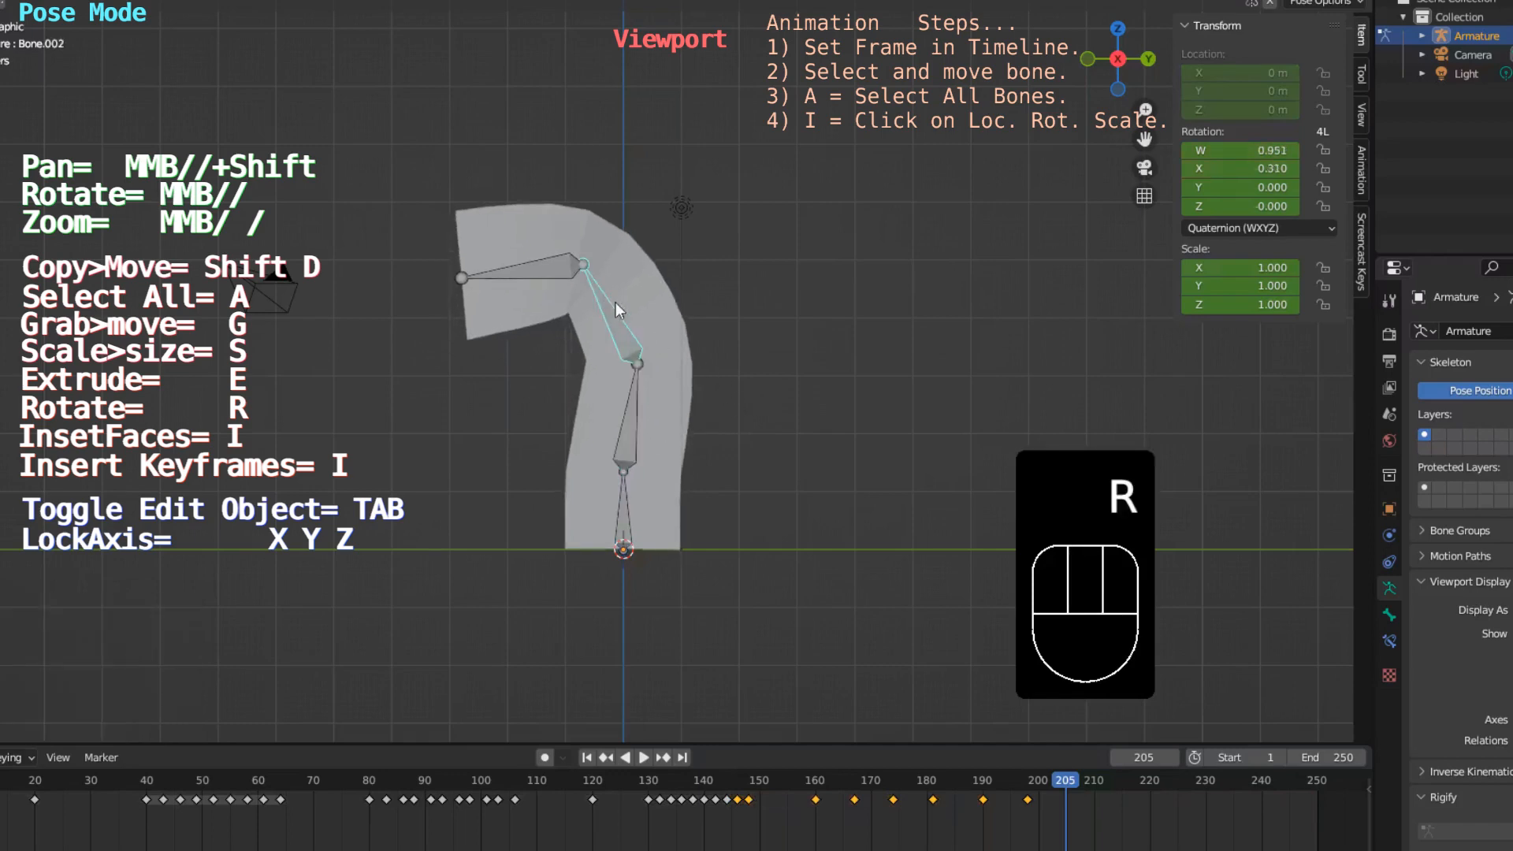
pyautogui.press('r')
pyautogui.click(749, 309)
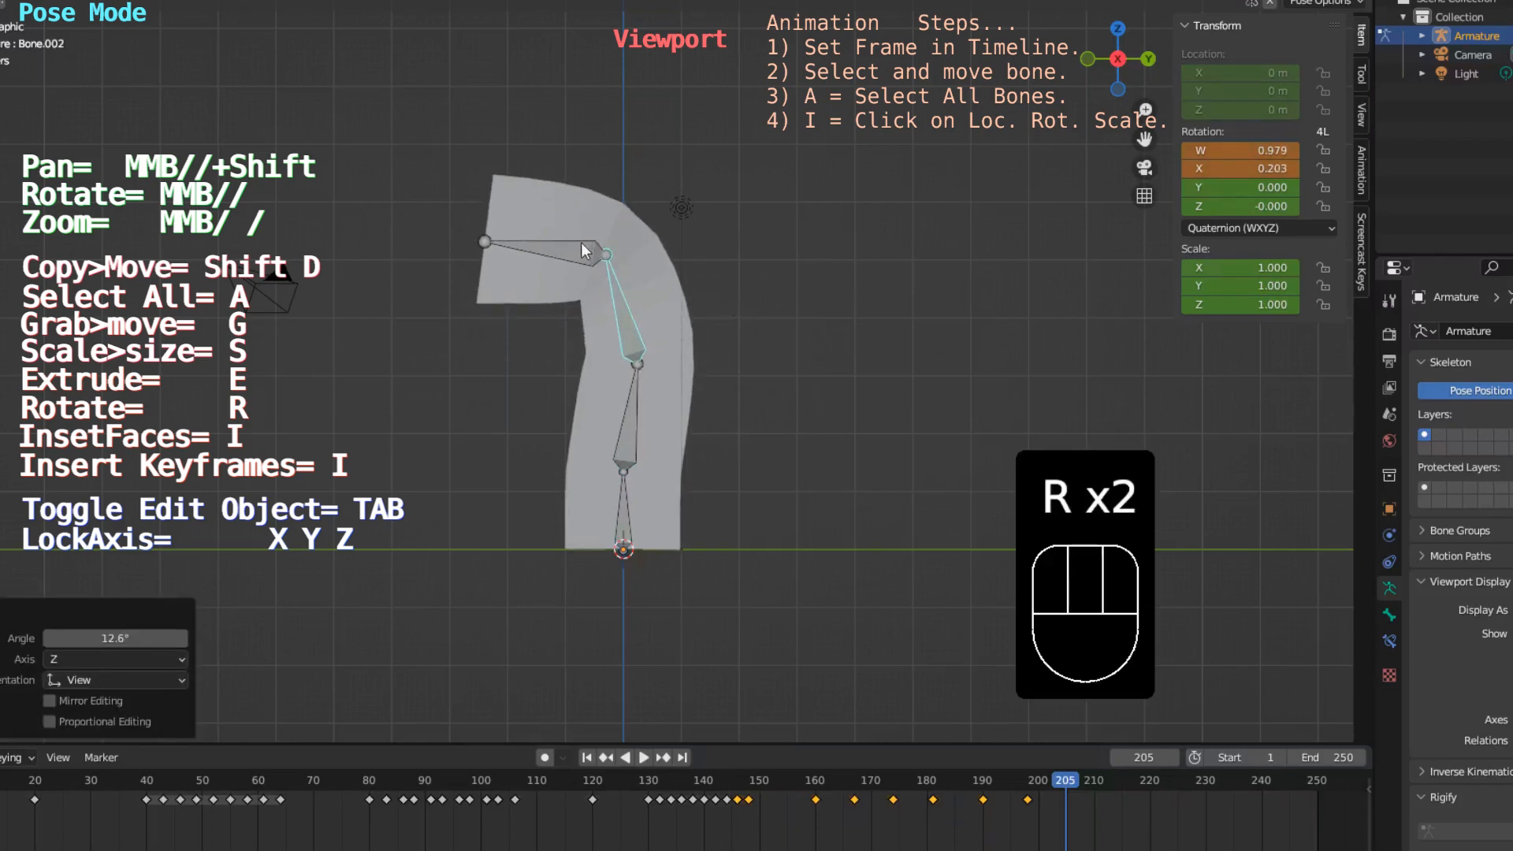
# Step: Rotate the top bone by about 21.4° in side view and set its scale to 1 on all axes
pyautogui.click(561, 244)
pyautogui.press('r')
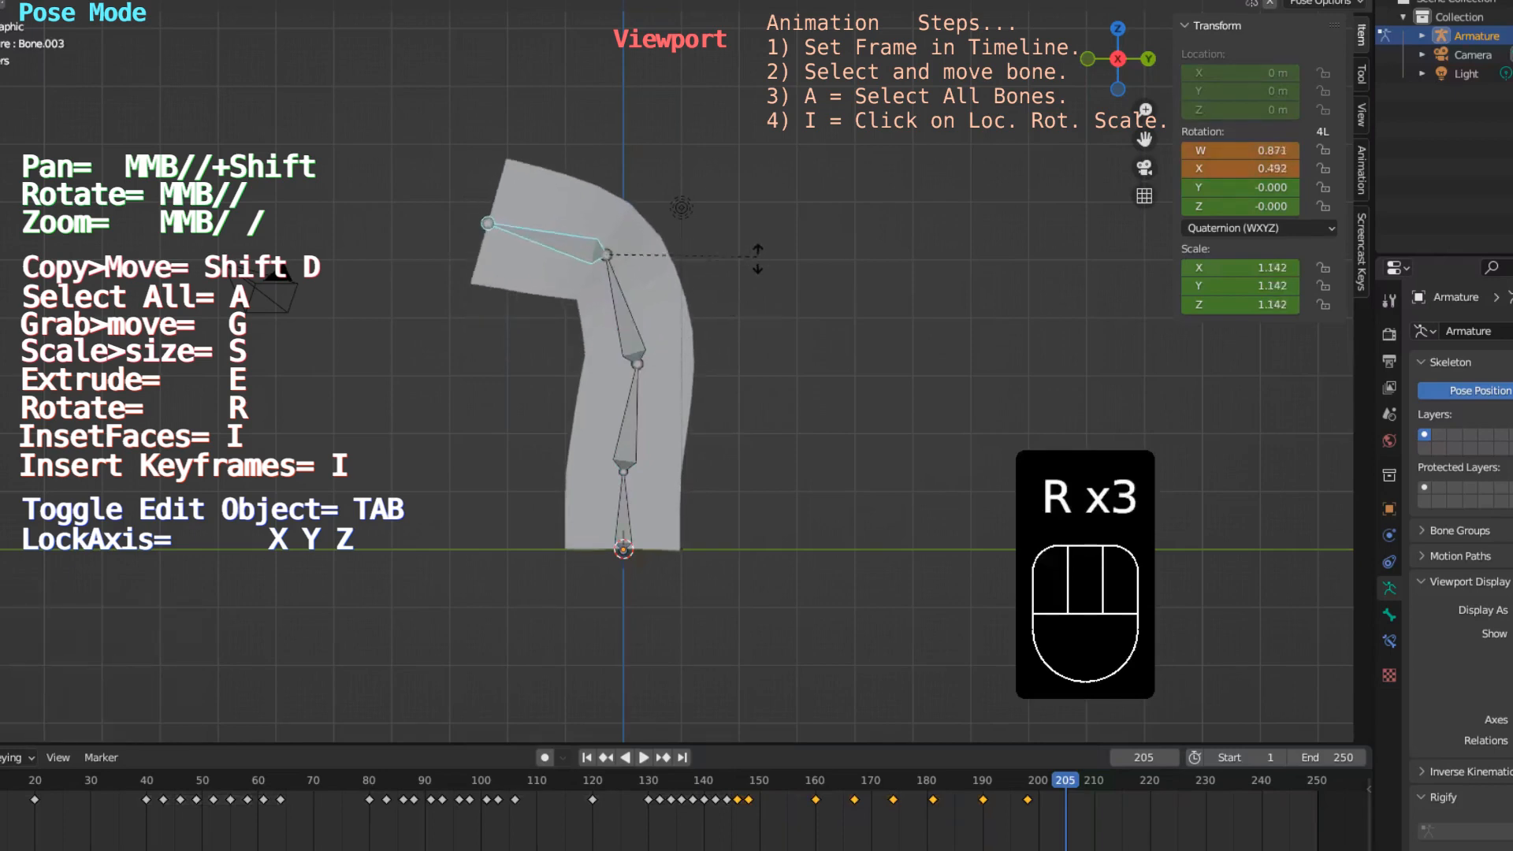
pyautogui.click(749, 290)
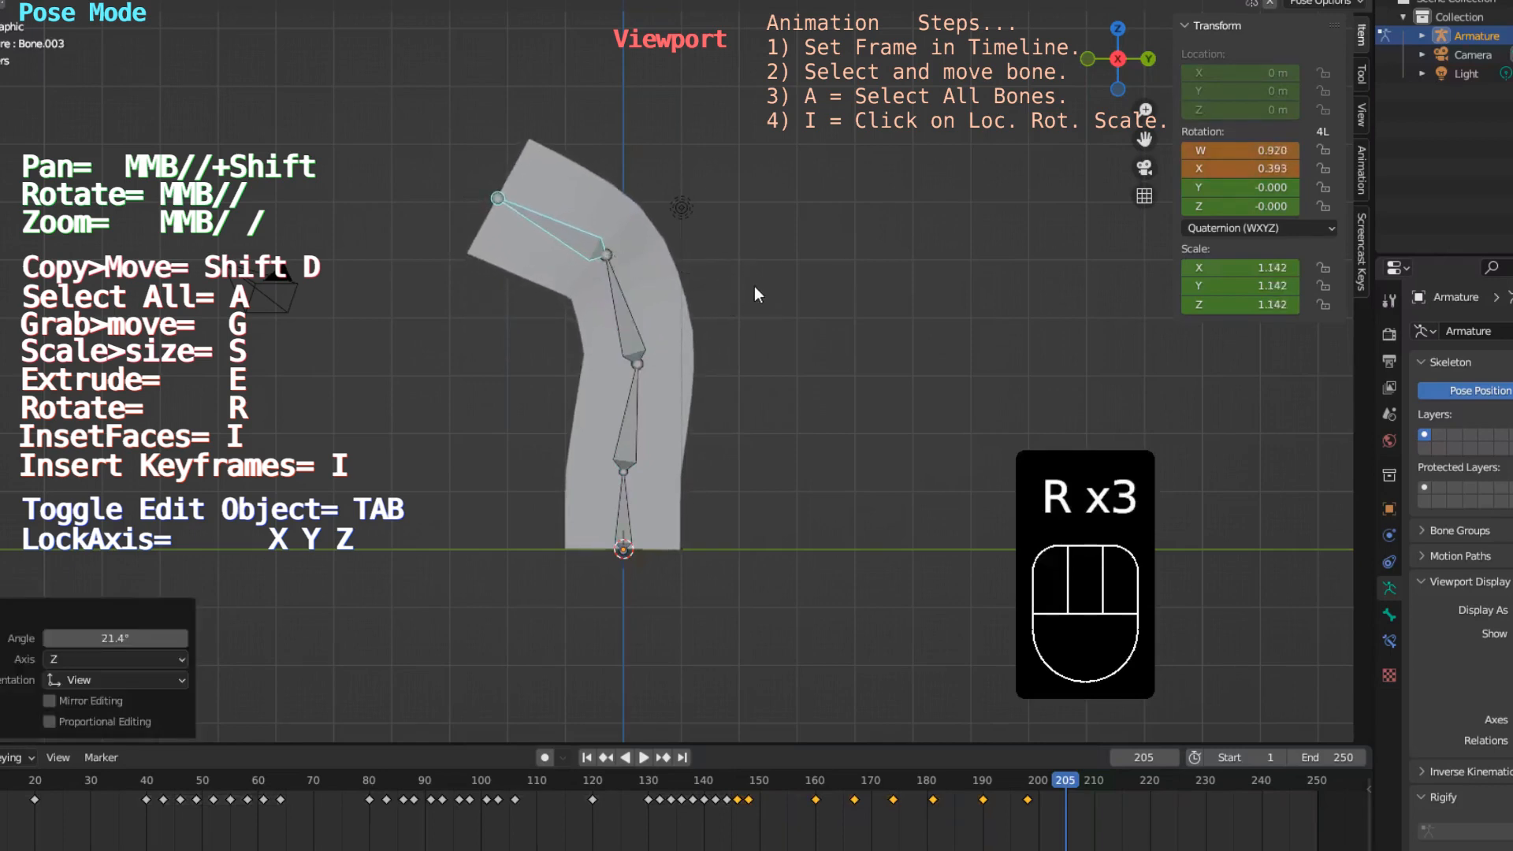
pyautogui.press('s')
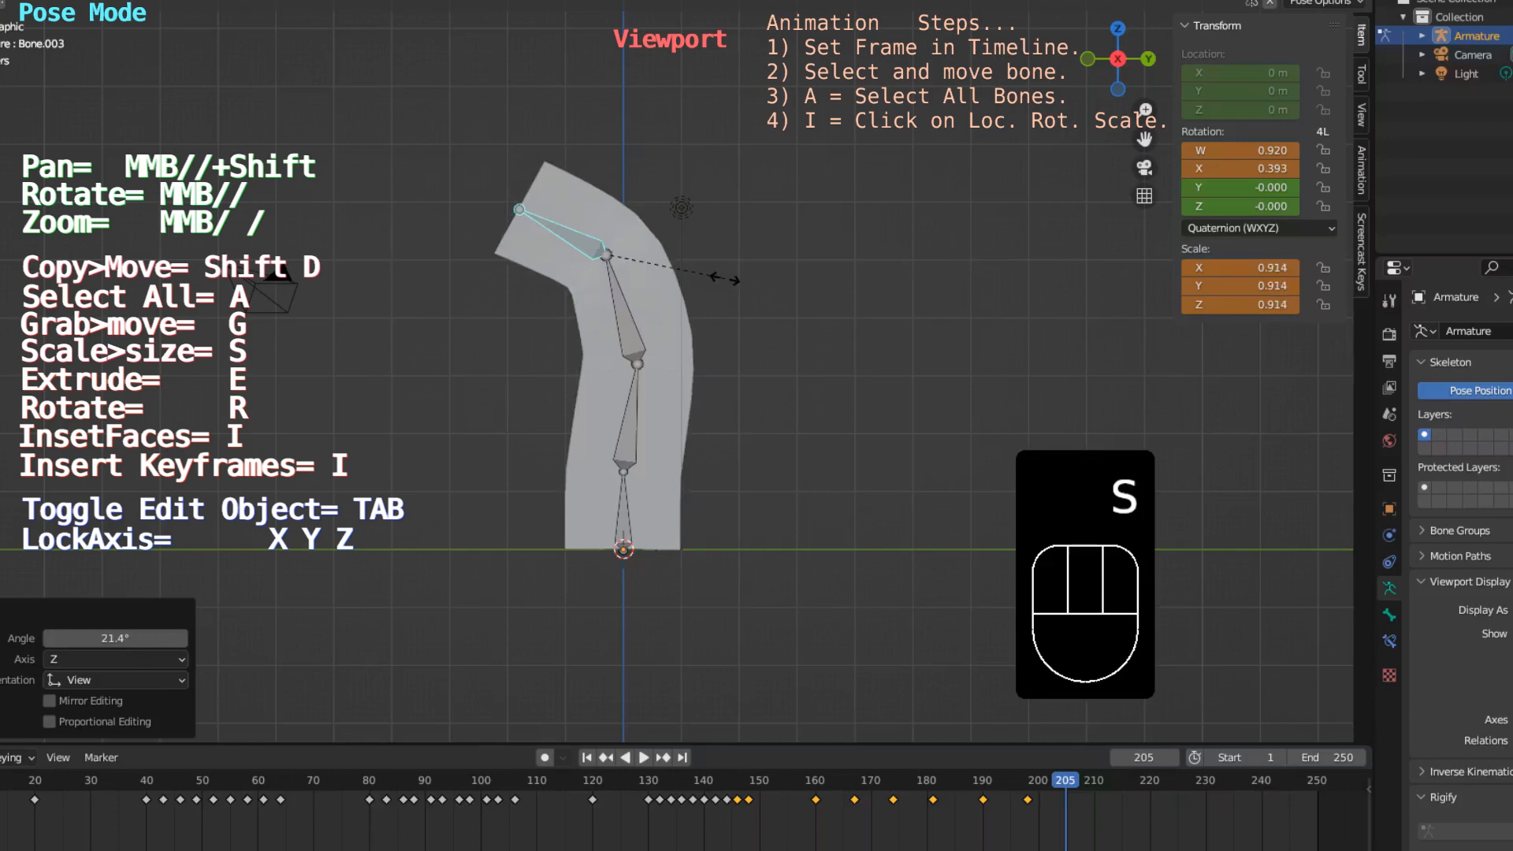
pyautogui.click(725, 279)
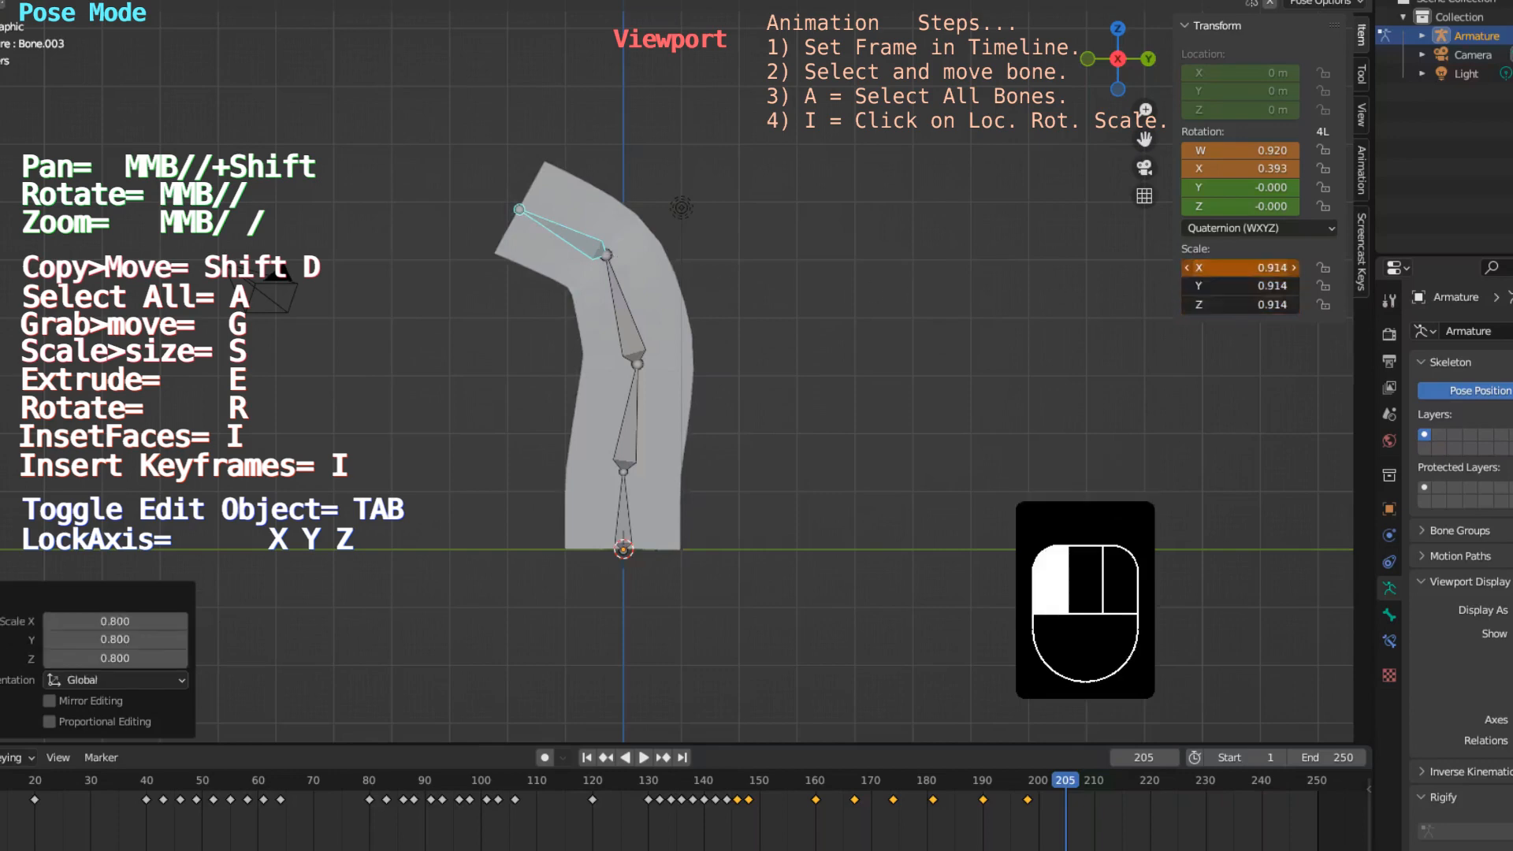
pyautogui.click(1241, 268)
pyautogui.write('1')
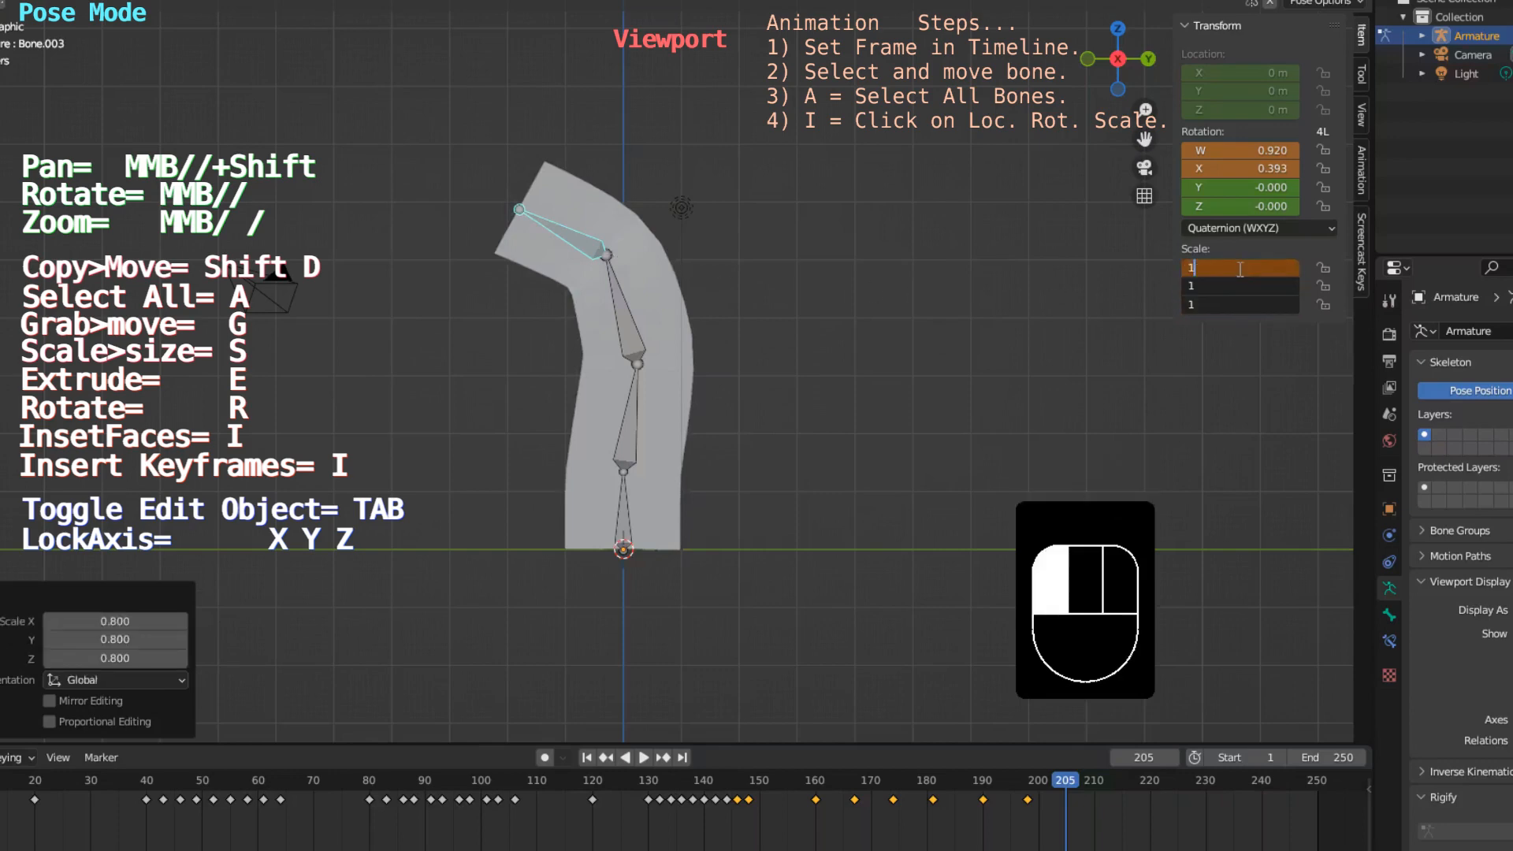
pyautogui.press('Return')
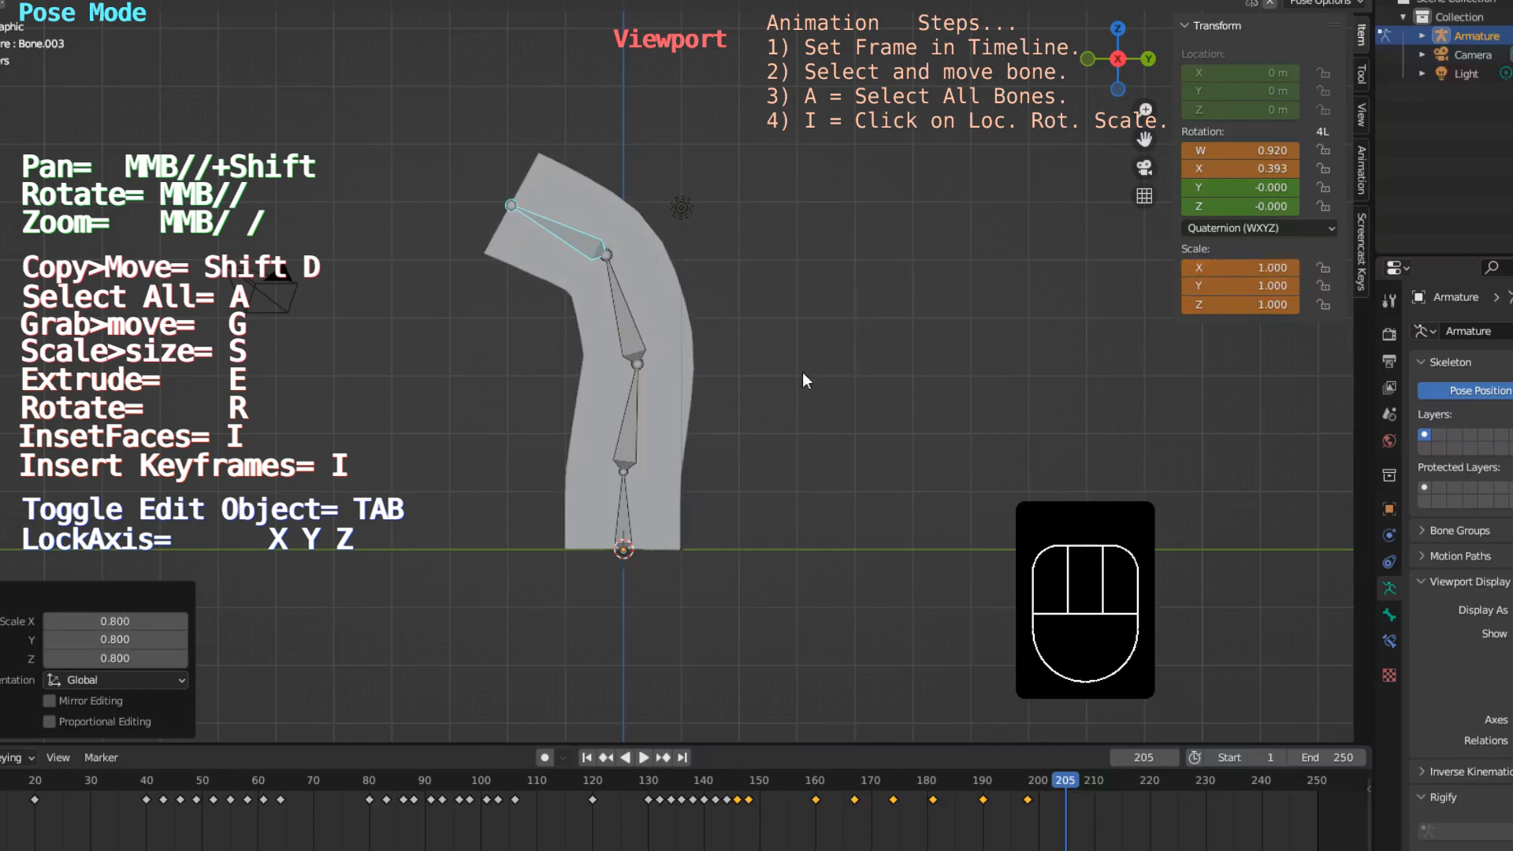
# Step: Insert Location, Rotation & Scale keyframes for all bones in the landed pose at frame 205
pyautogui.press('a')
pyautogui.press('i')
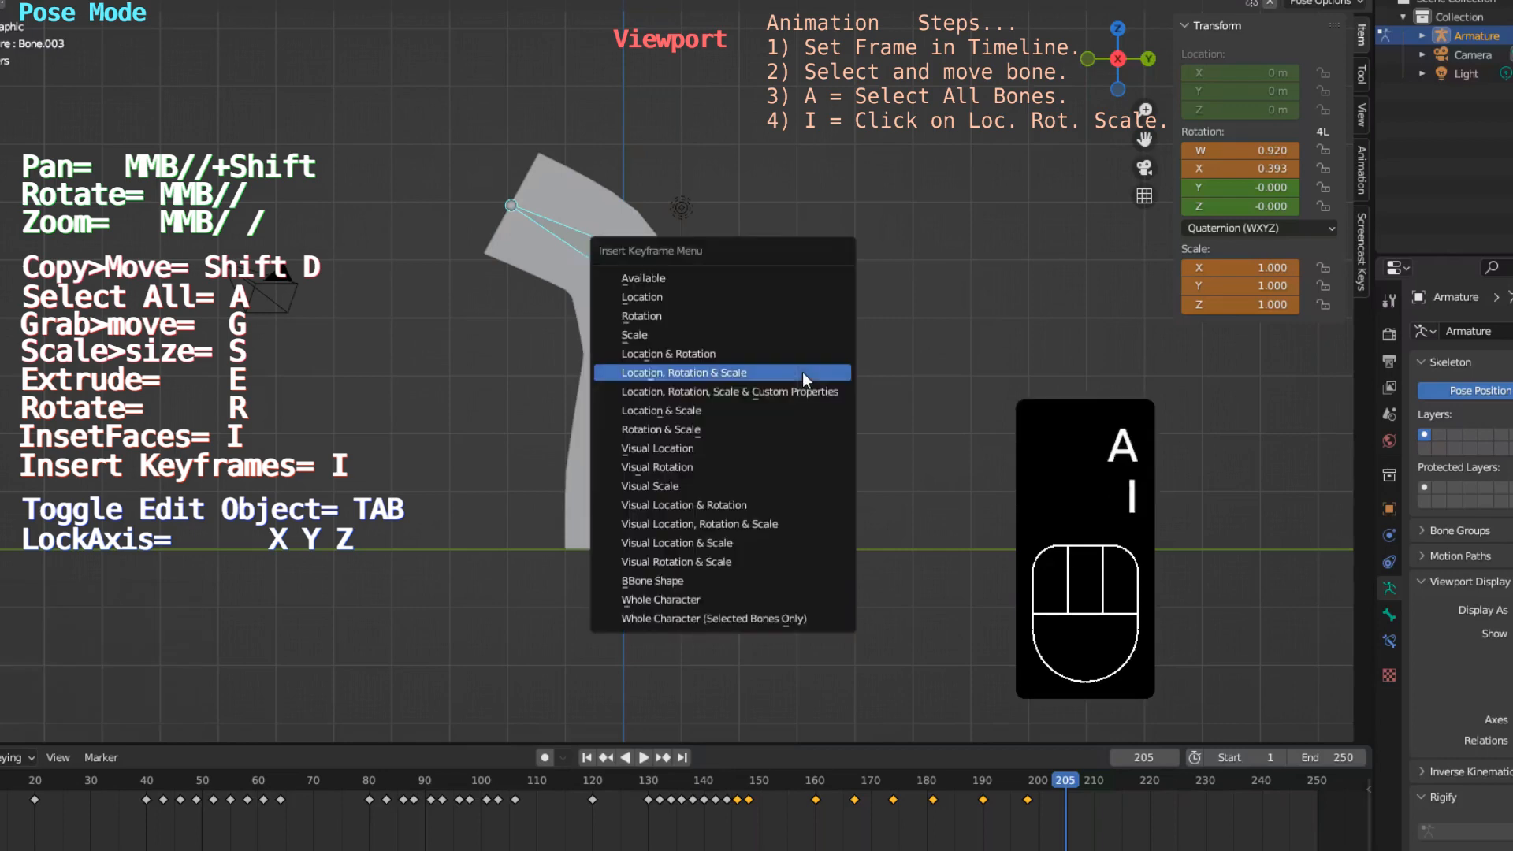
pyautogui.click(802, 372)
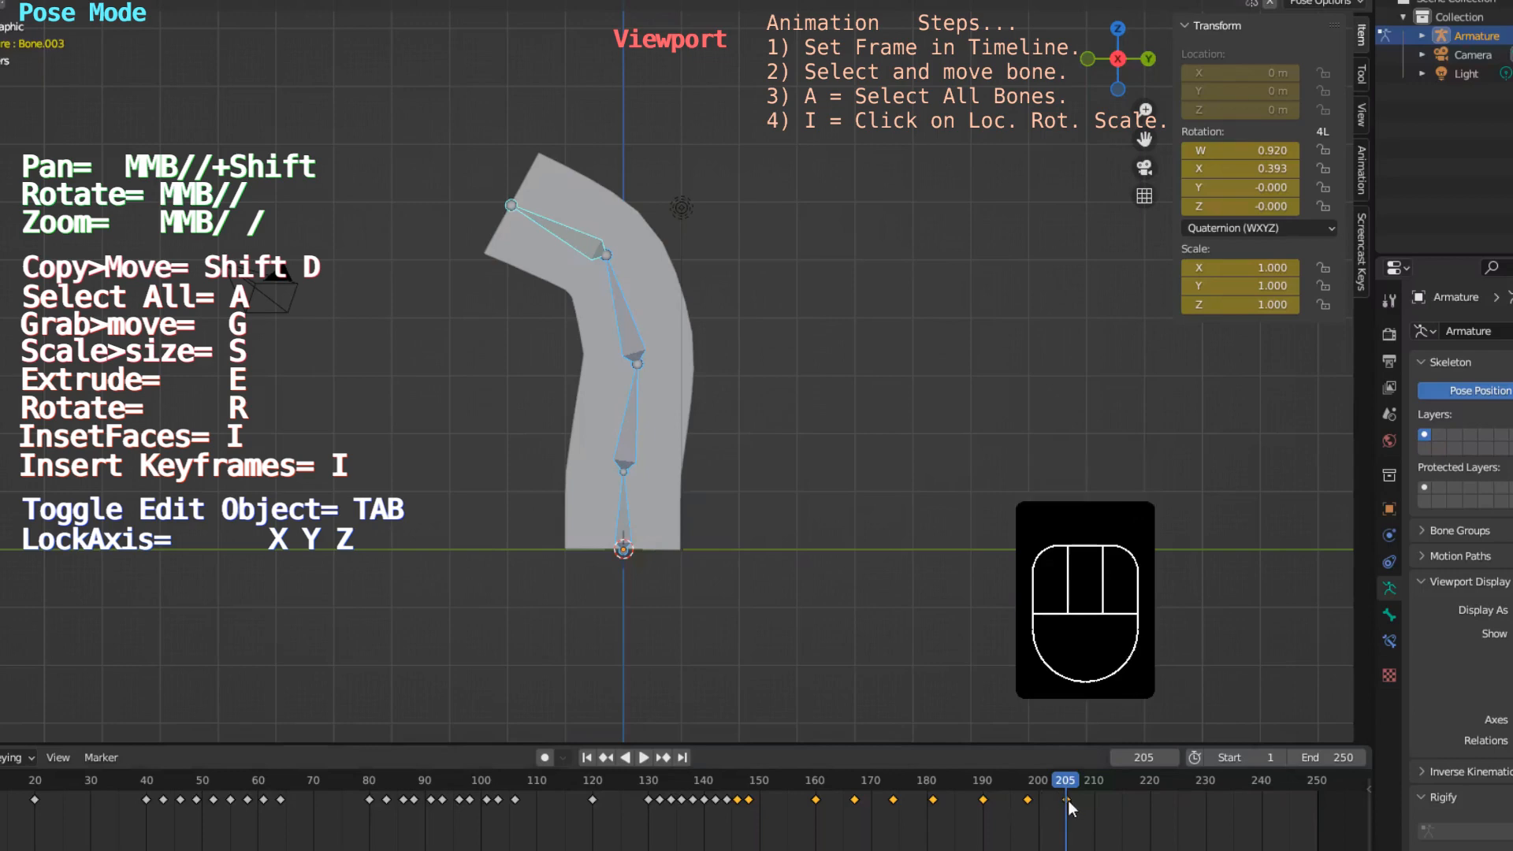
# Step: Duplicate the jump keyframes of frames 198 and 205 to frames 208 and 215, and again to frames 218 and 225
pyautogui.moveTo(1067, 801); pyautogui.dragTo(1052, 764)
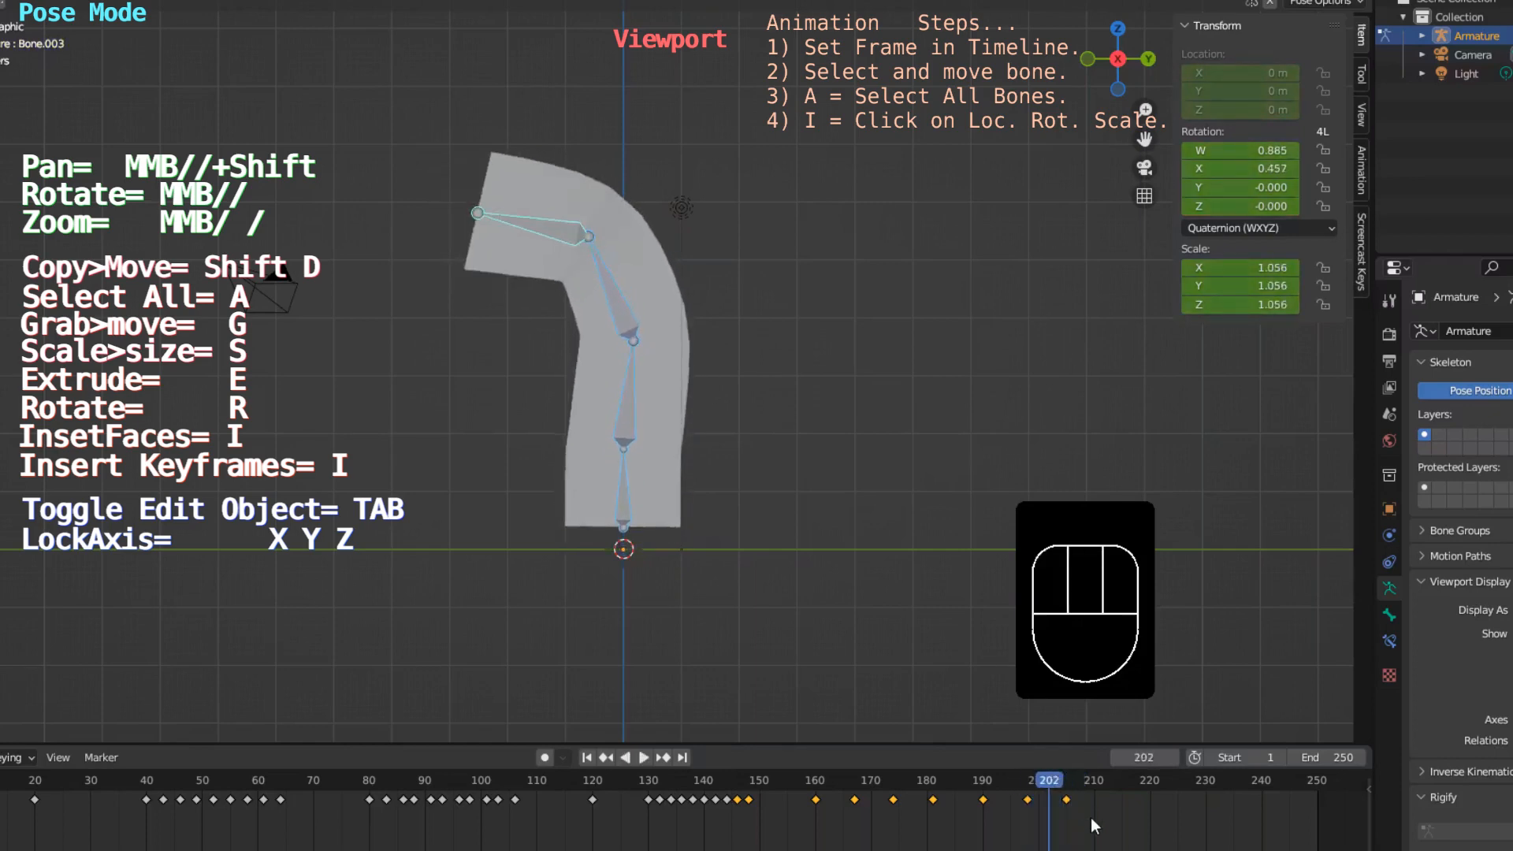
pyautogui.moveTo(1094, 822); pyautogui.dragTo(1015, 787)
pyautogui.hotkey('shift', 'd')
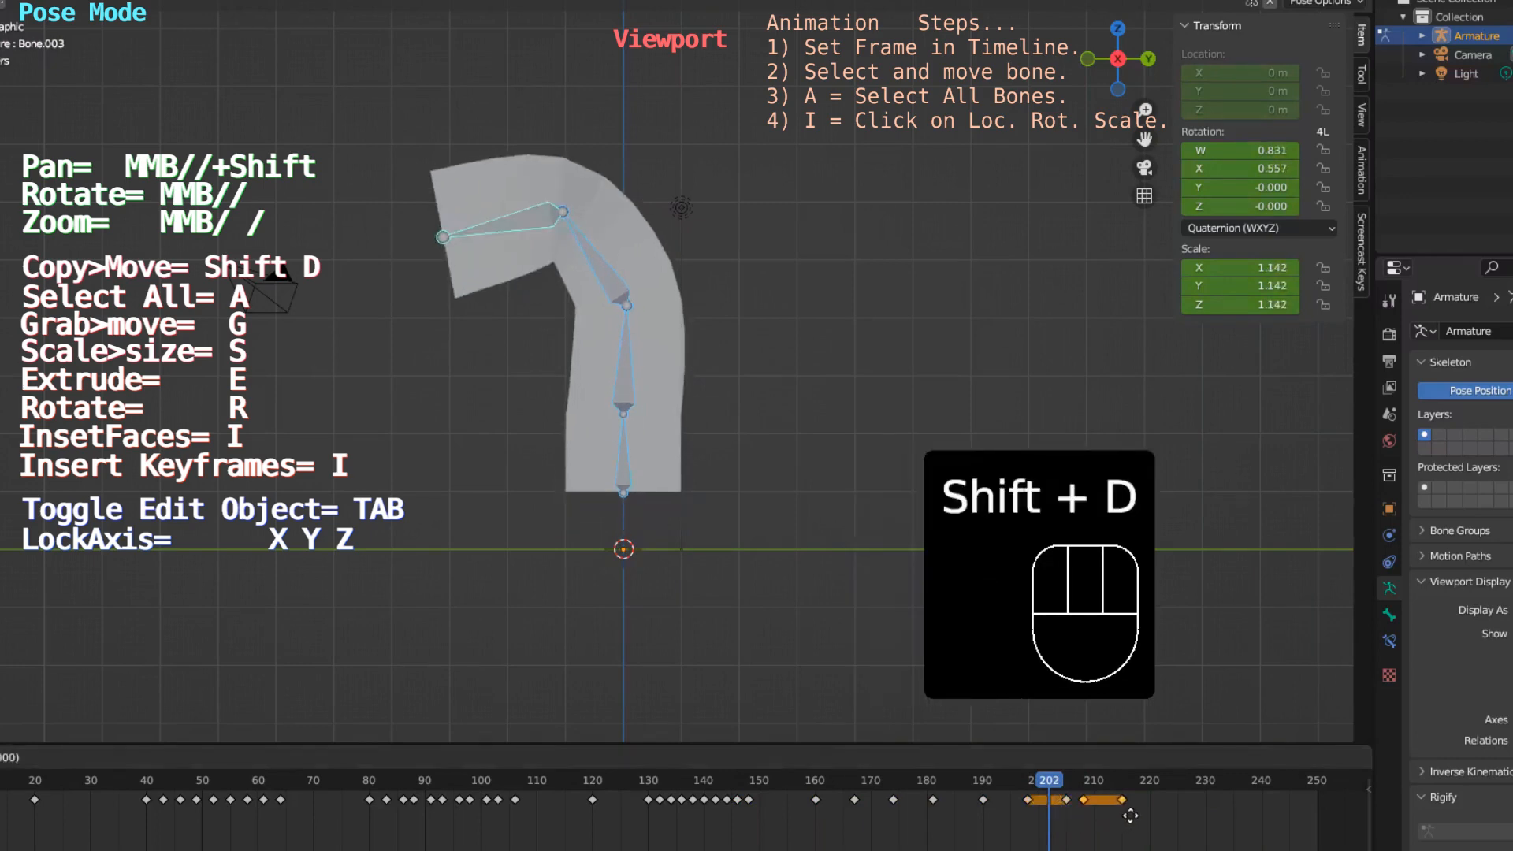
pyautogui.click(1130, 816)
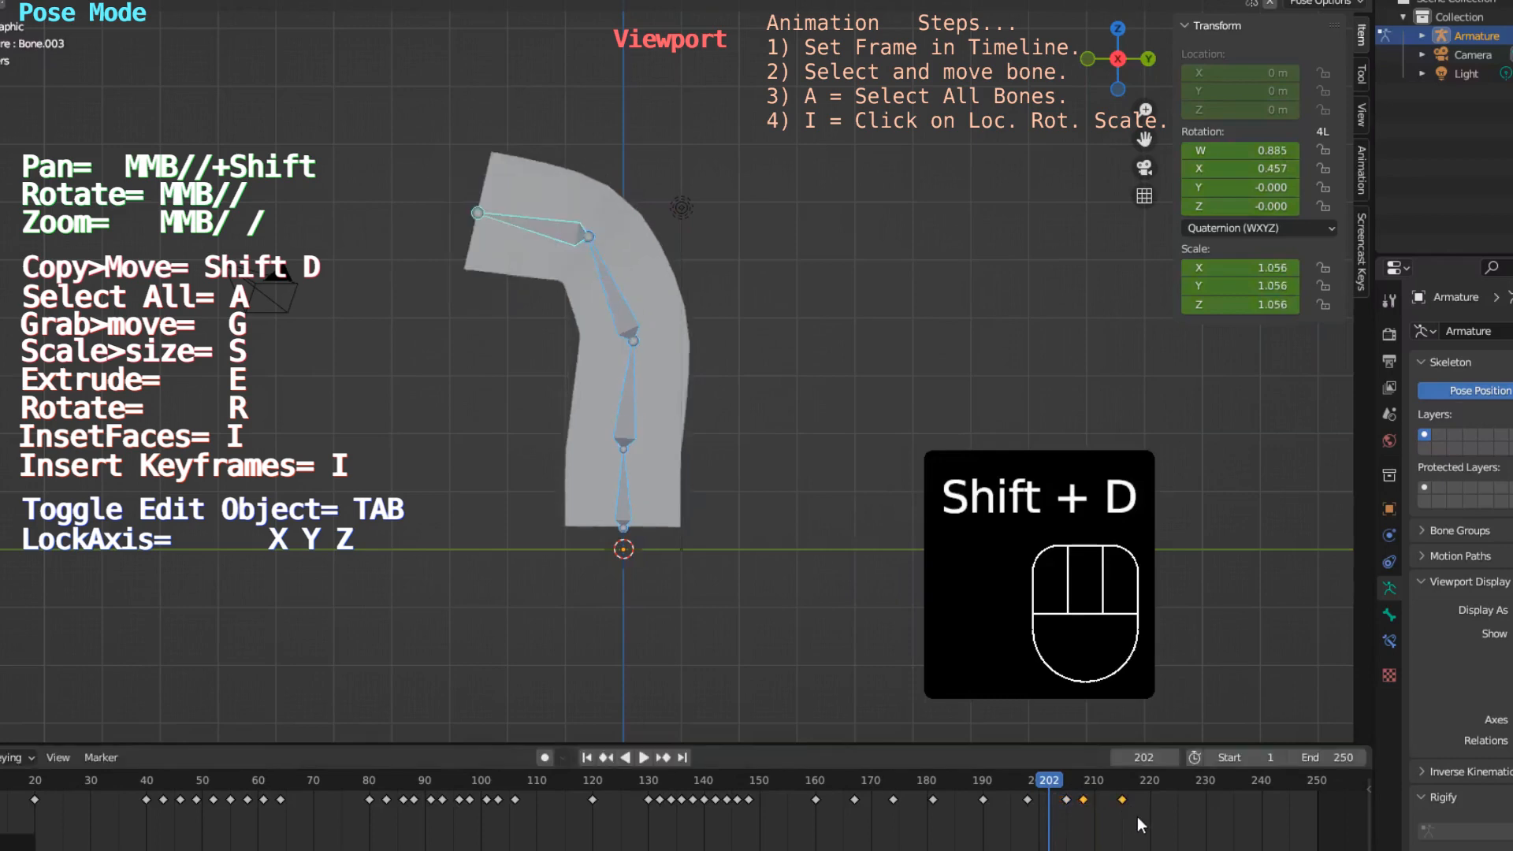
pyautogui.hotkey('shift', 'd')
pyautogui.click(1195, 815)
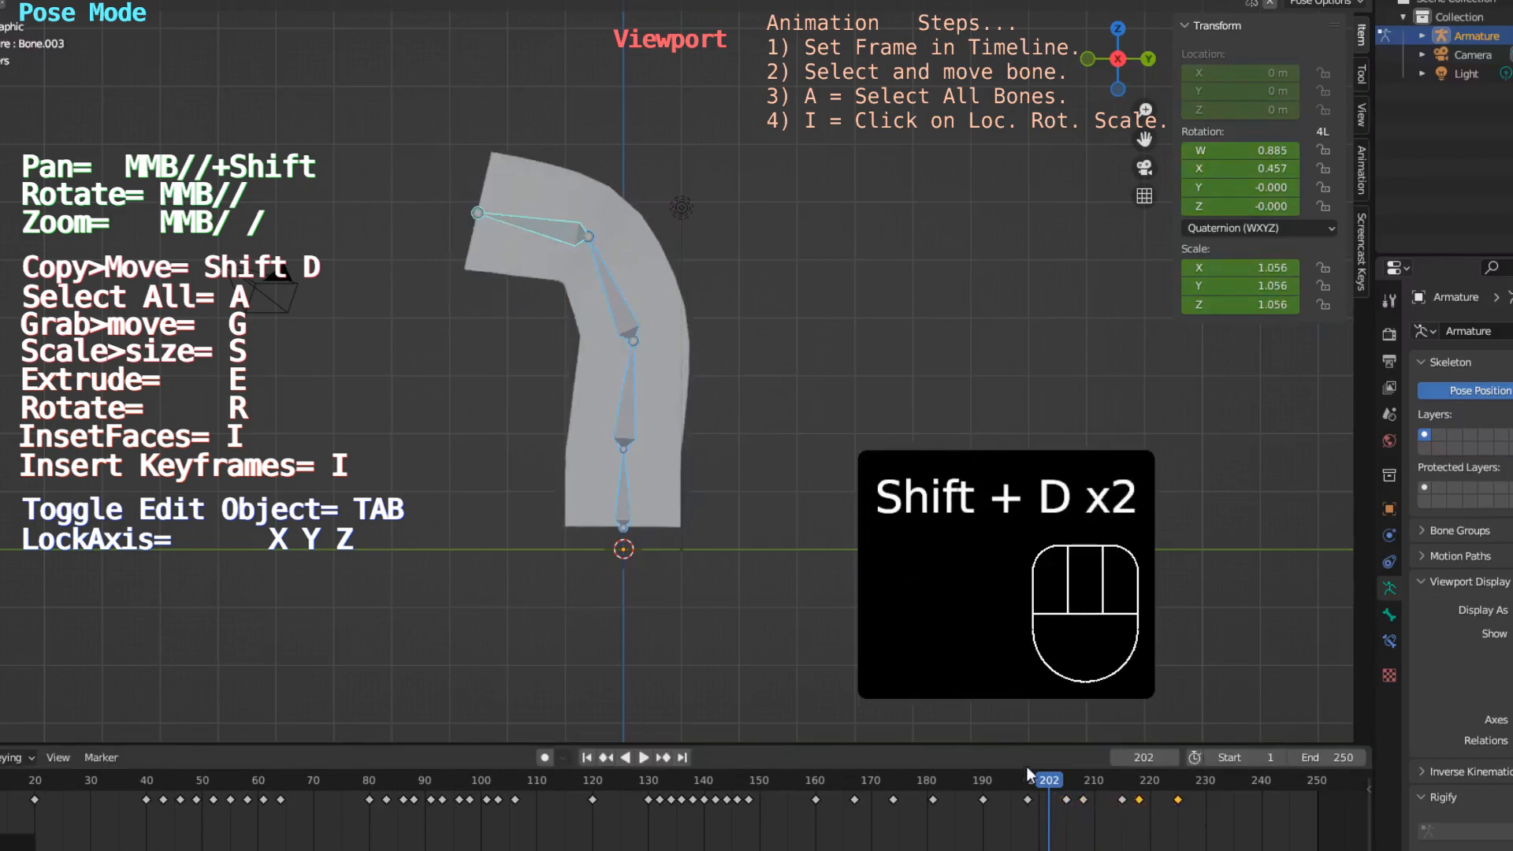
# Step: Play back the jump section and duplicate the last keyframe pair to frames 228 and 235
pyautogui.moveTo(1049, 803); pyautogui.dragTo(968, 760)
pyautogui.press('space')
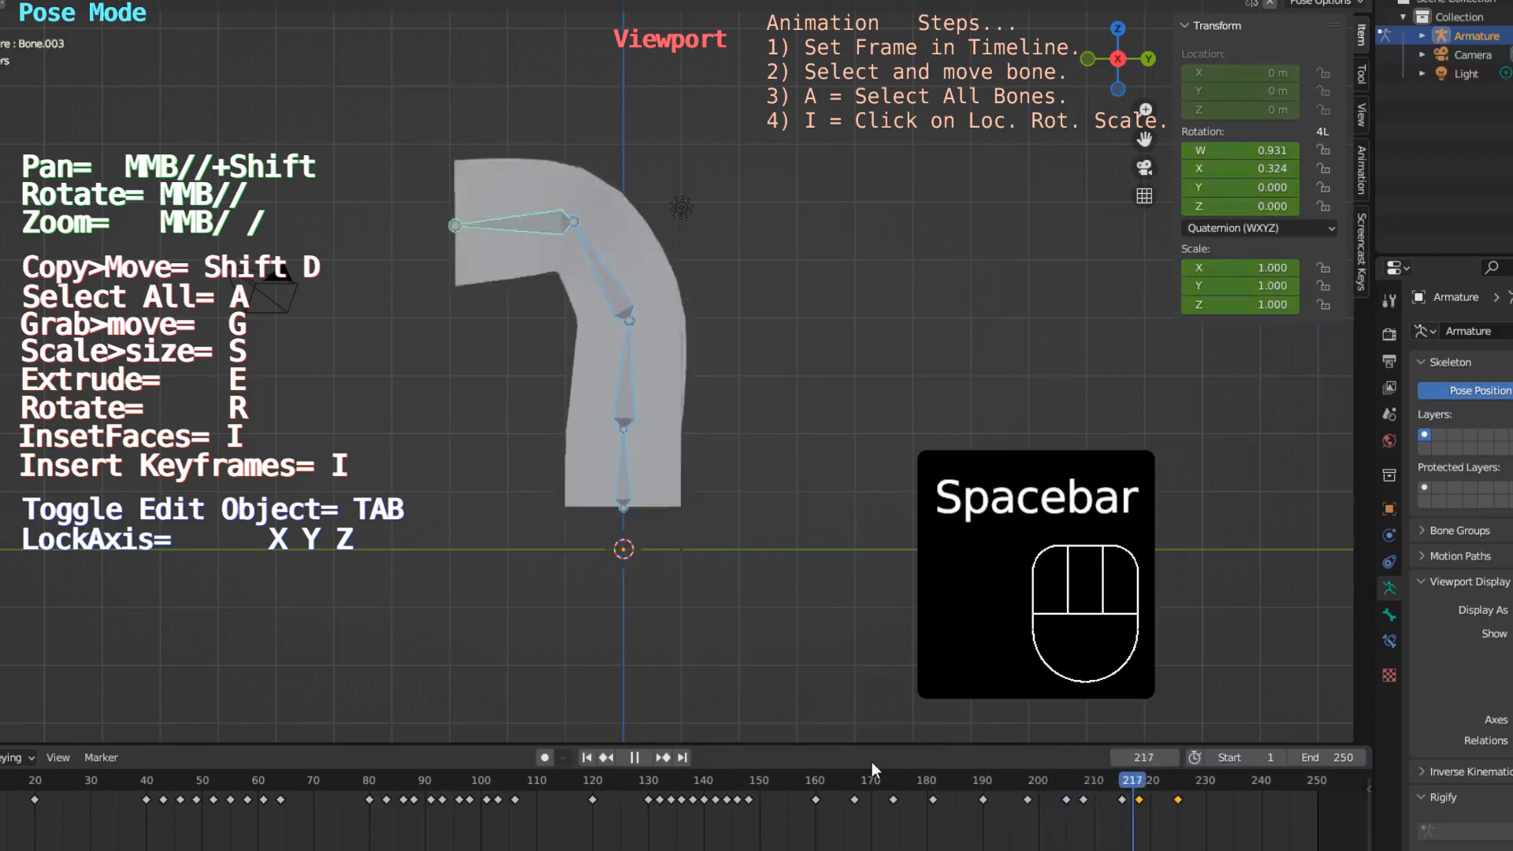
pyautogui.press('space')
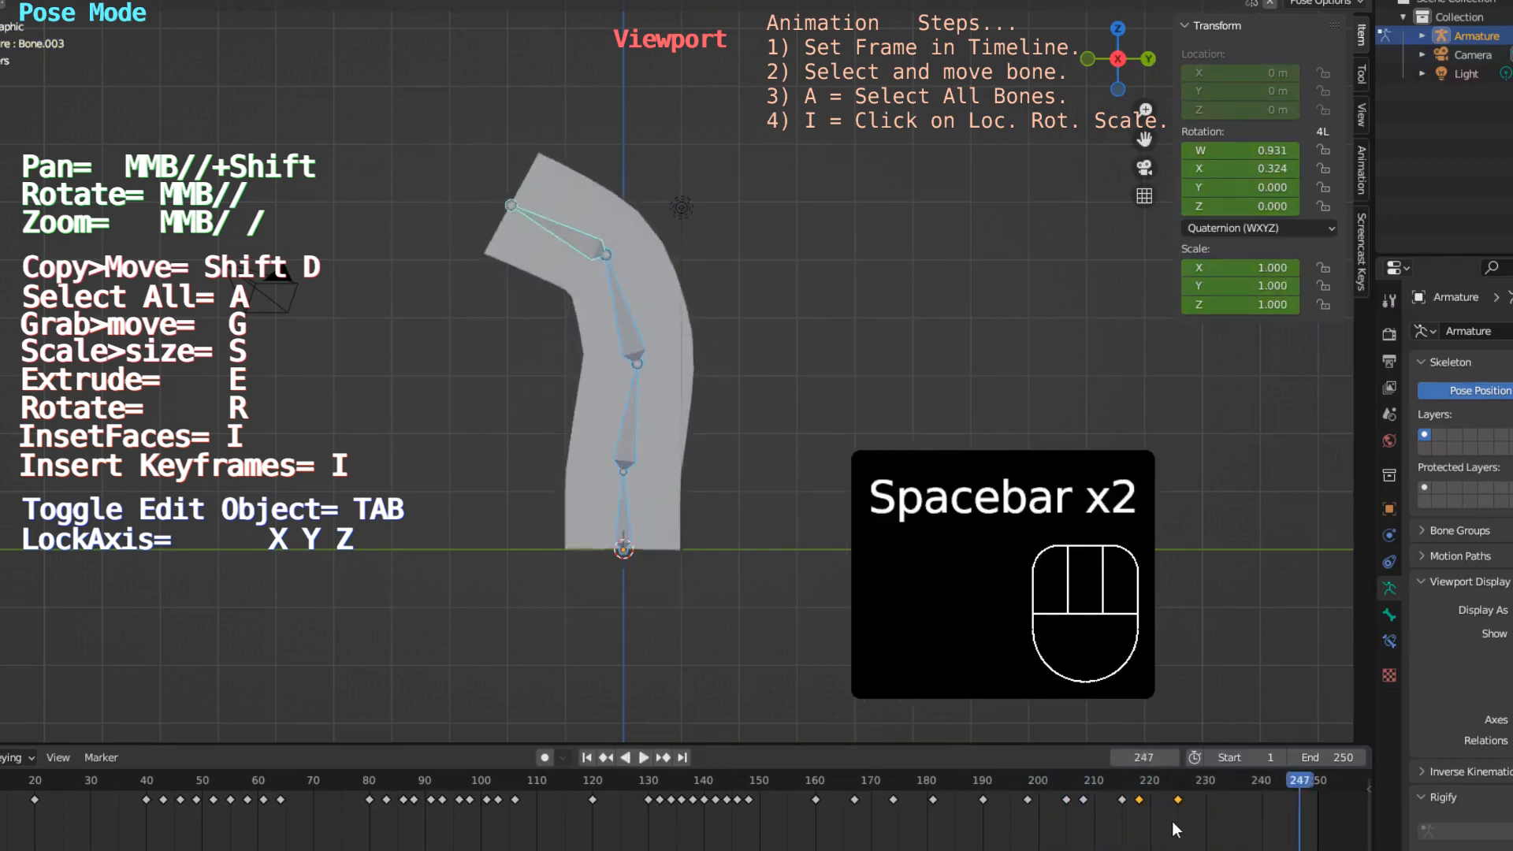
pyautogui.hotkey('shift', 'd')
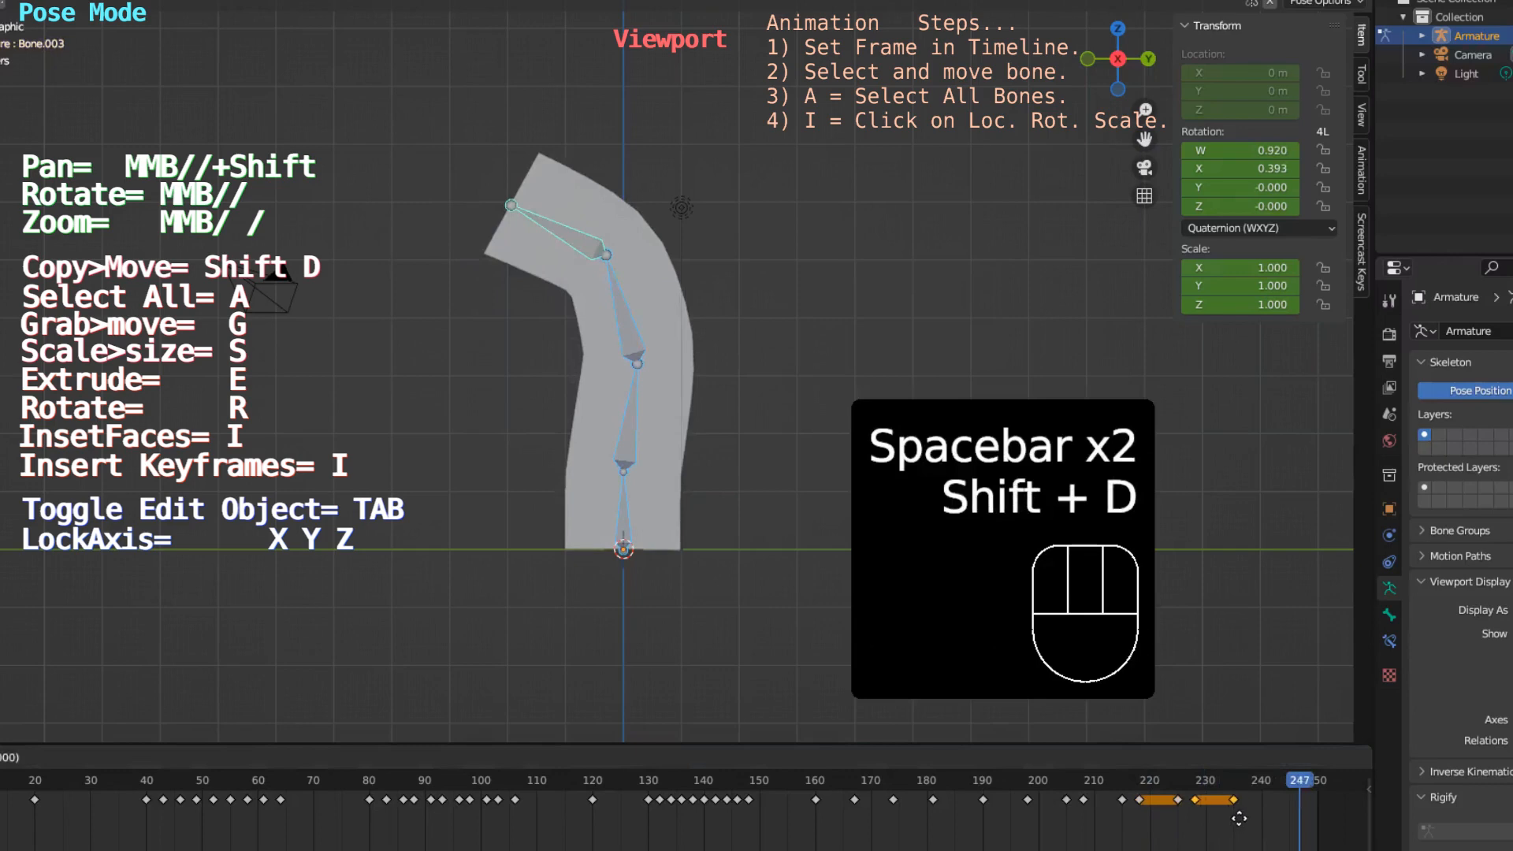
pyautogui.click(1239, 819)
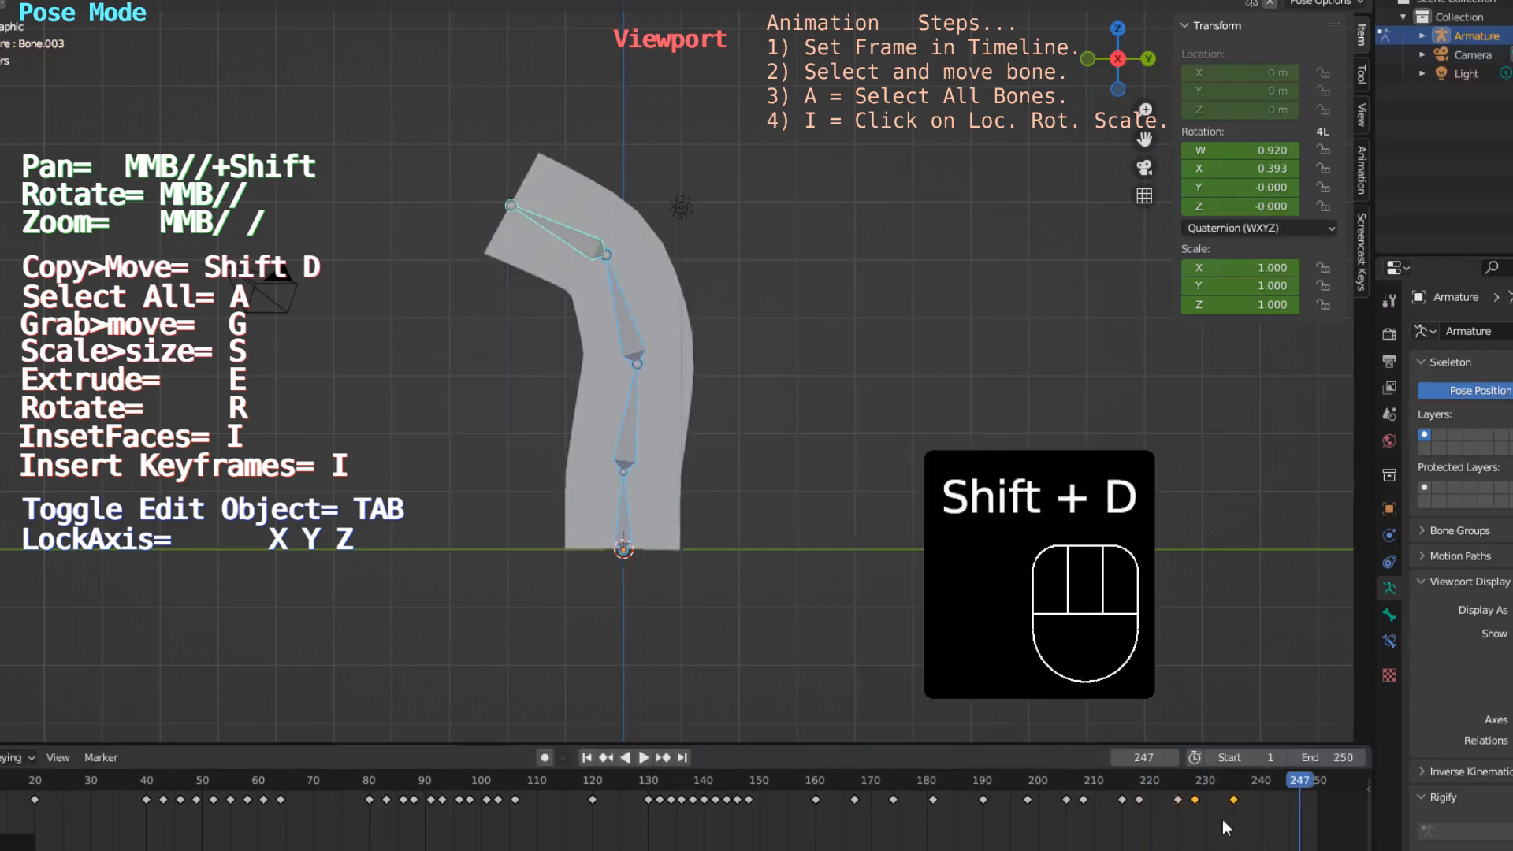
# Step: Play back the whole animation and check the moving column from a perspective angle
pyautogui.moveTo(1292, 784); pyautogui.dragTo(953, 792)
pyautogui.press('space')
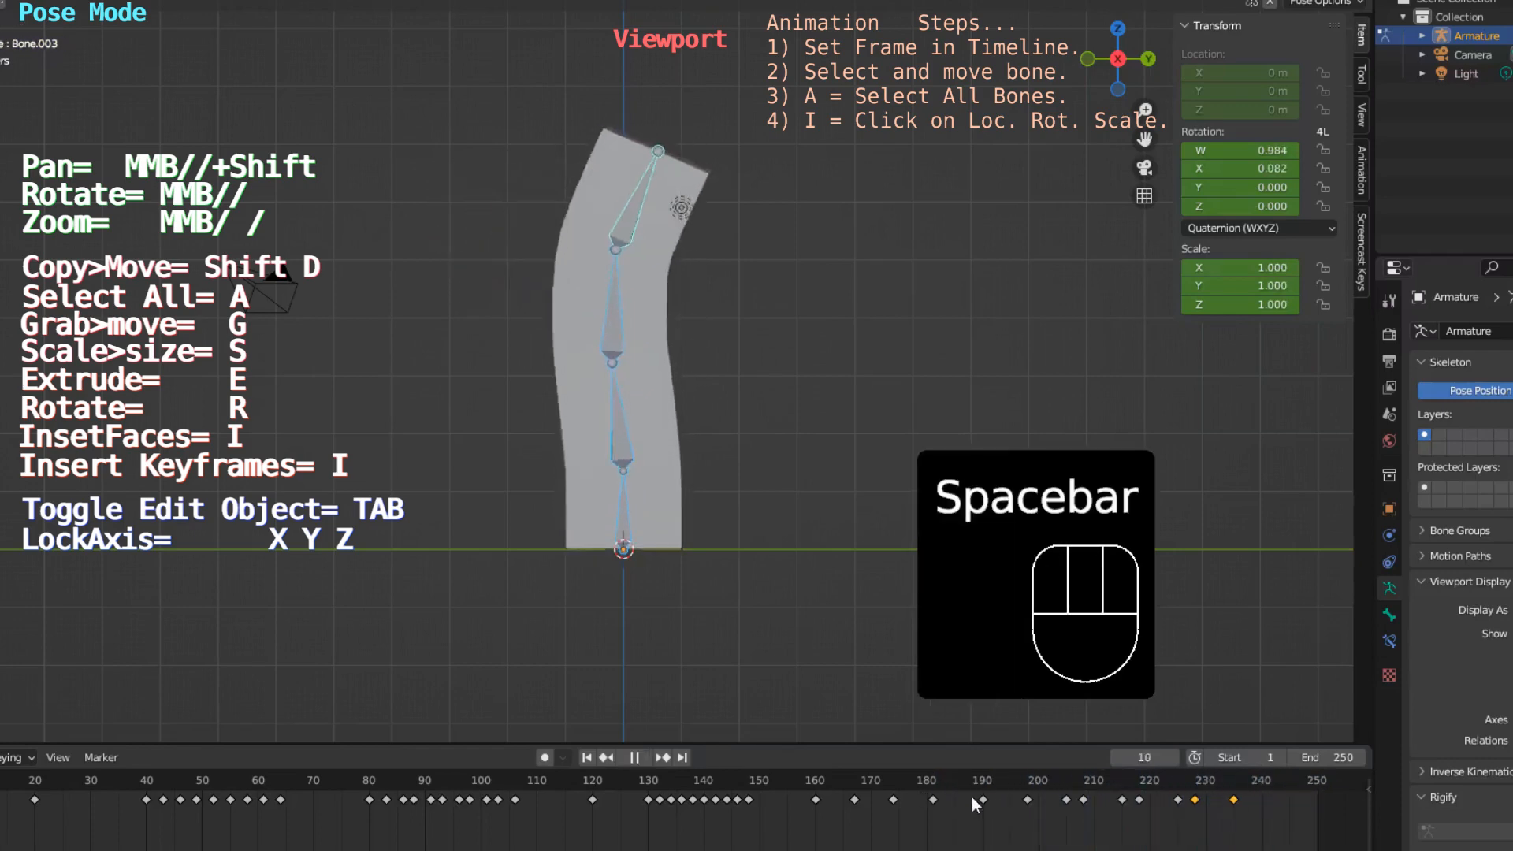
pyautogui.press('space')
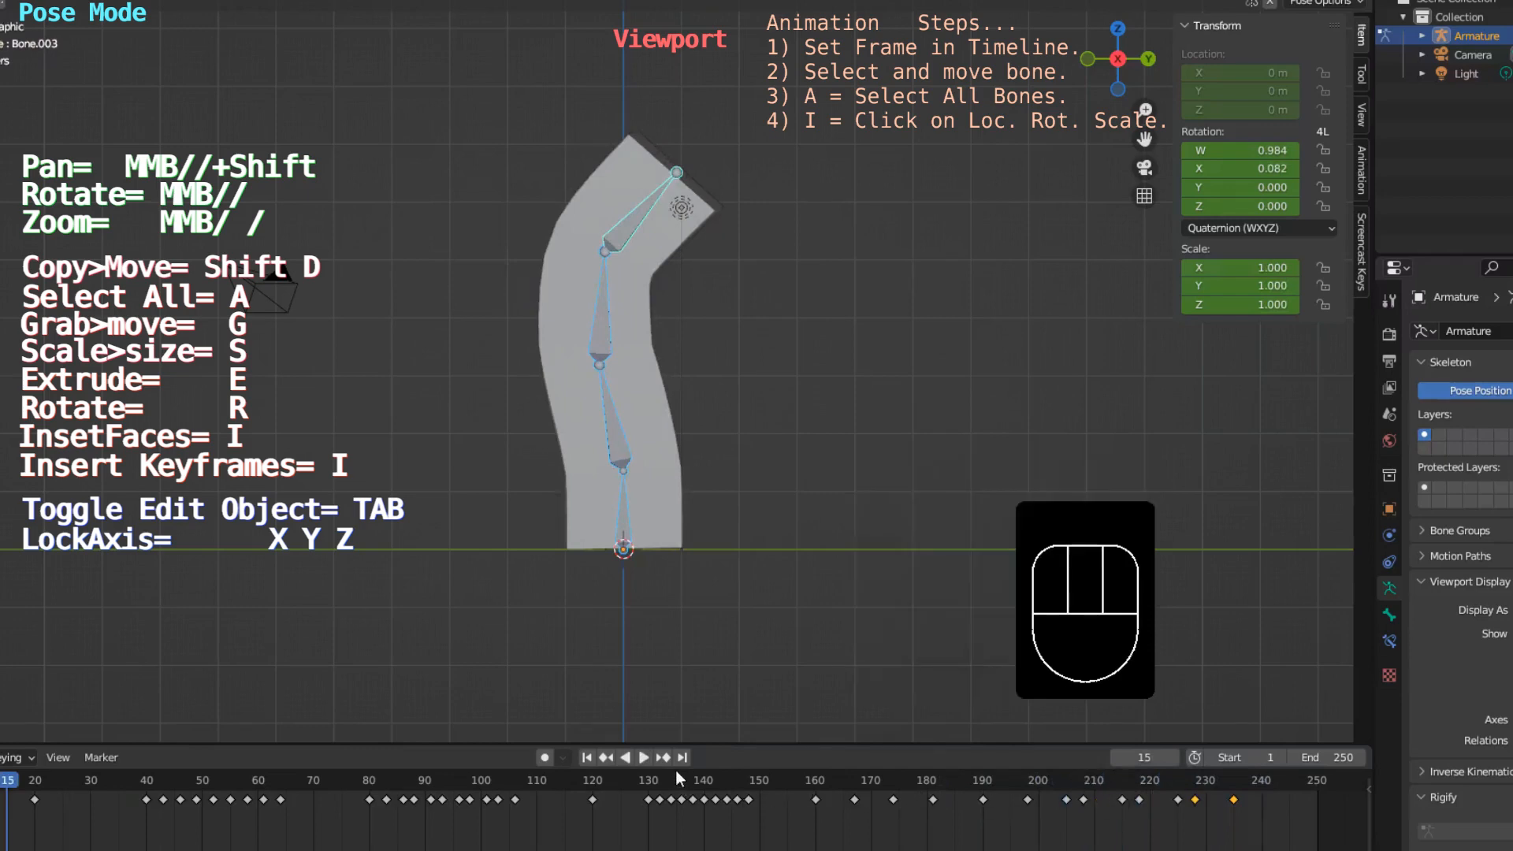
pyautogui.click(644, 757)
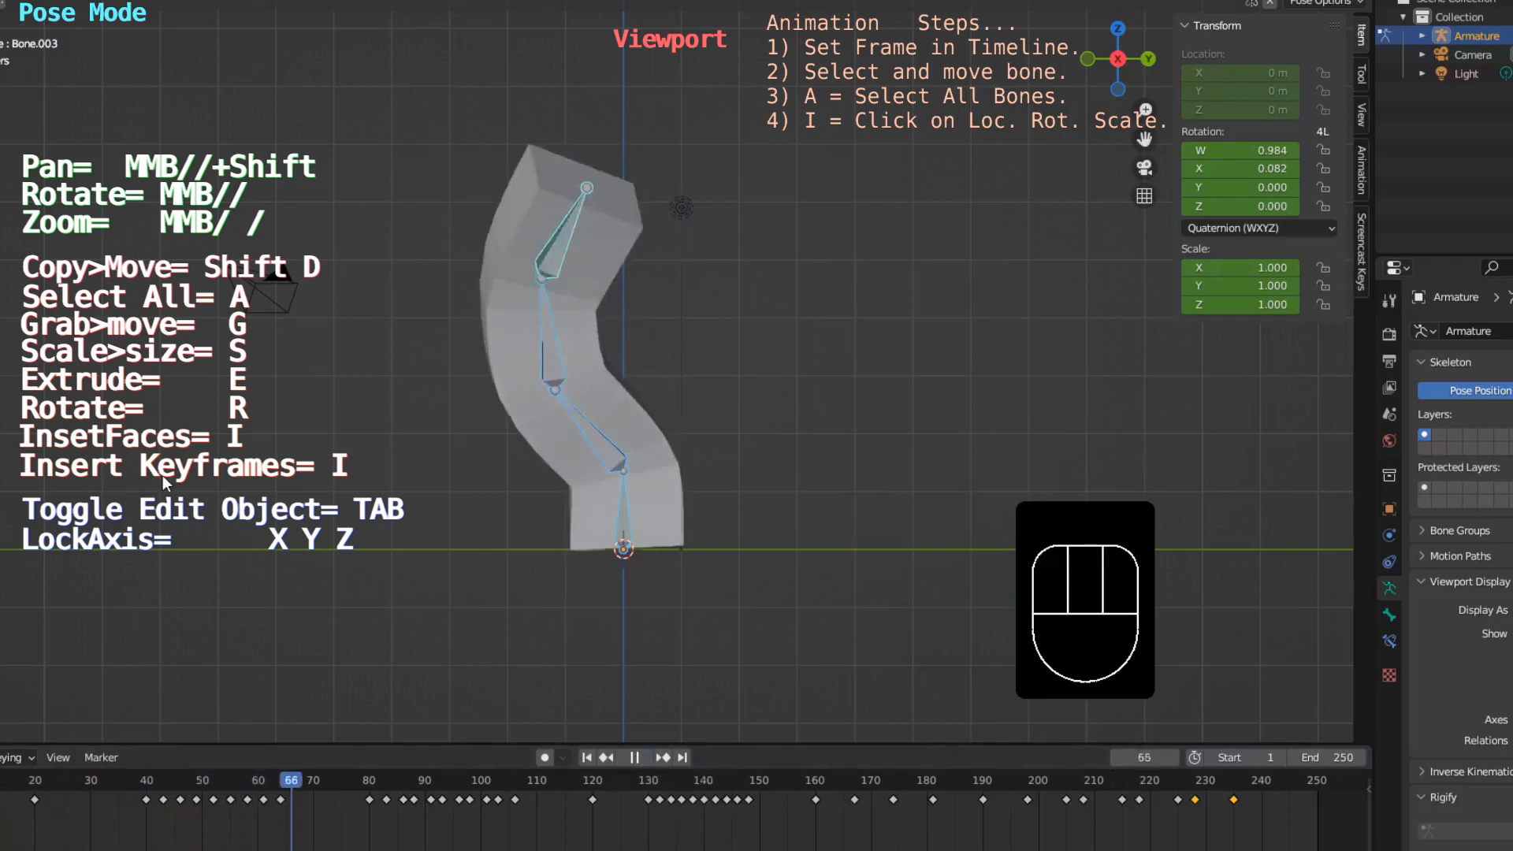
pyautogui.moveTo(298, 485); pyautogui.dragTo(494, 466, button='middle')
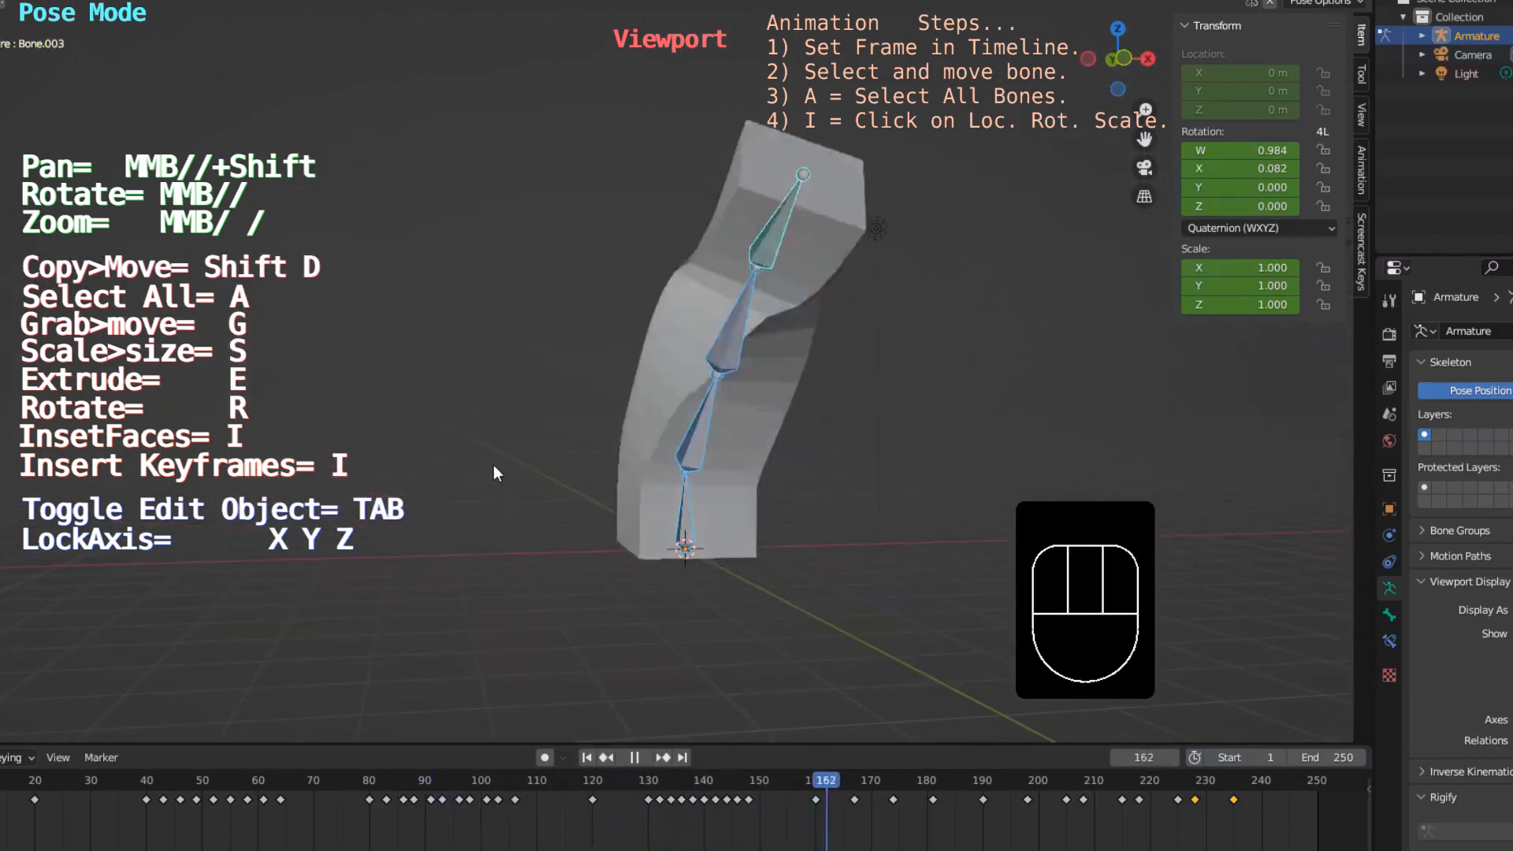